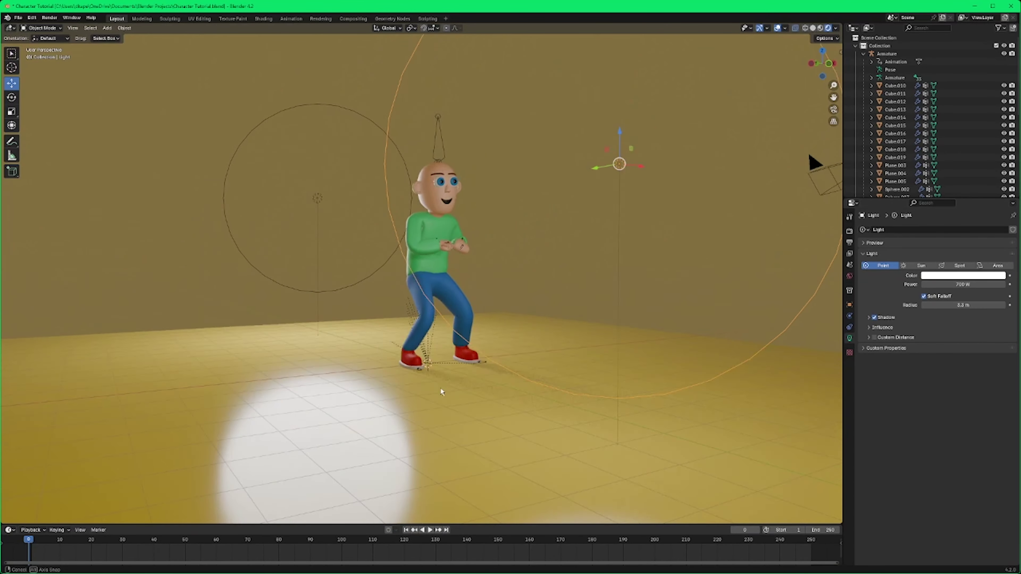
# Step: Play the finished character's animation, return to frame 0 and examine the character from several angles
pyautogui.press('space')
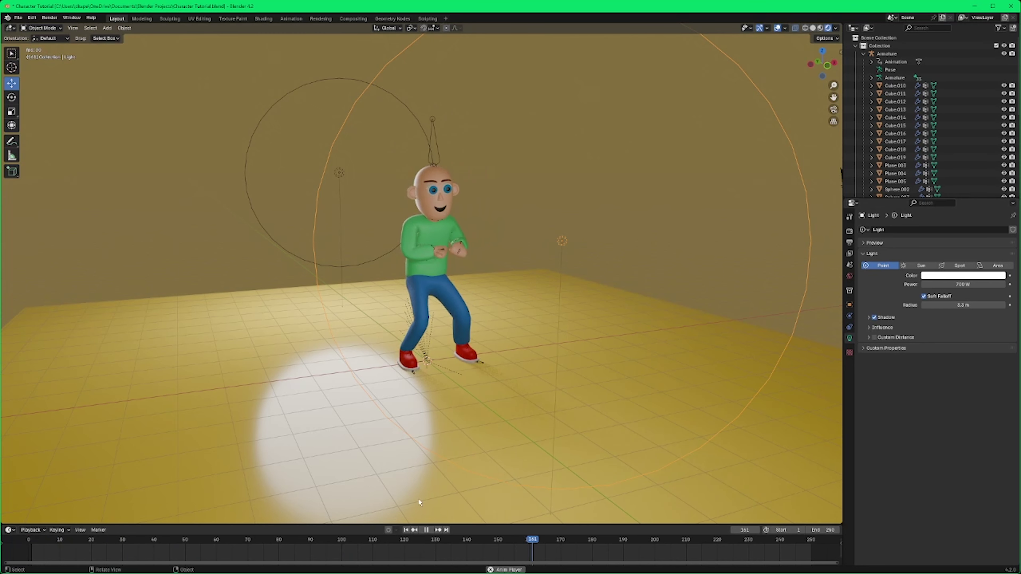
pyautogui.press('space')
pyautogui.moveTo(67, 538); pyautogui.dragTo(26, 541)
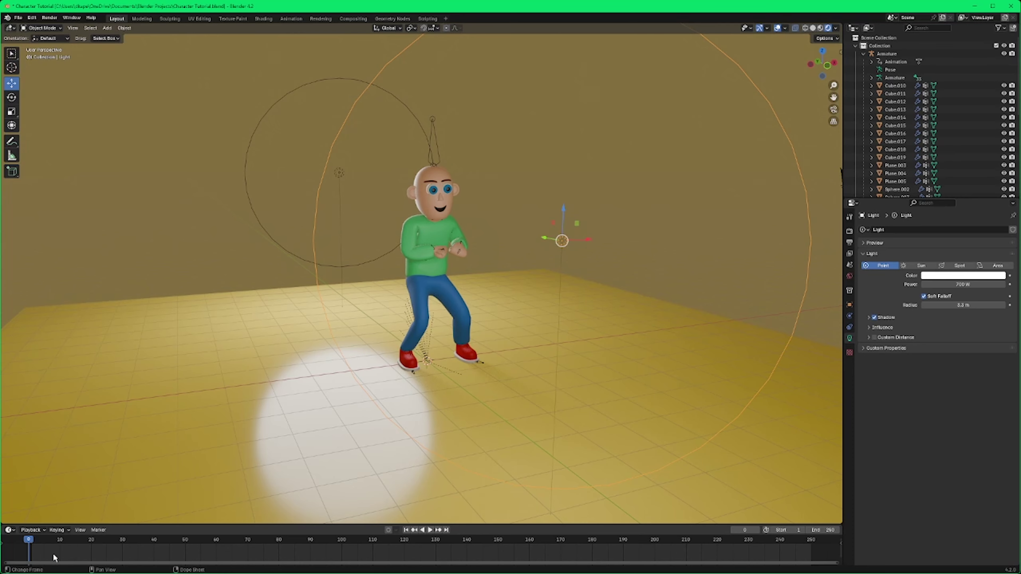
pyautogui.press('g')
pyautogui.click(432, 387)
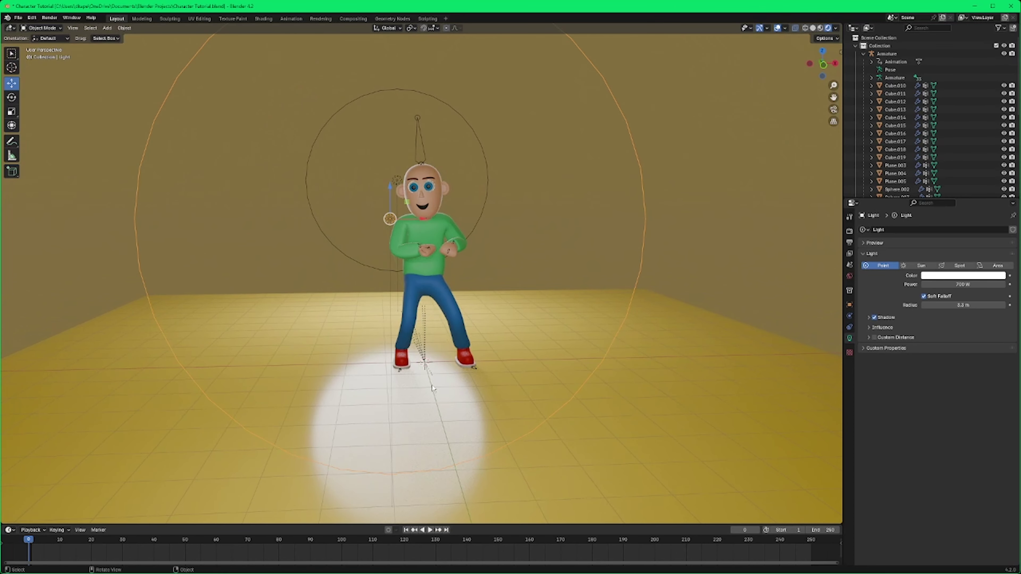
pyautogui.scroll(2, 446, 412)
pyautogui.keyDown('shift'); pyautogui.moveTo(491, 366); pyautogui.dragTo(518, 395, button='middle'); pyautogui.keyUp('shift')
pyautogui.click(518, 396)
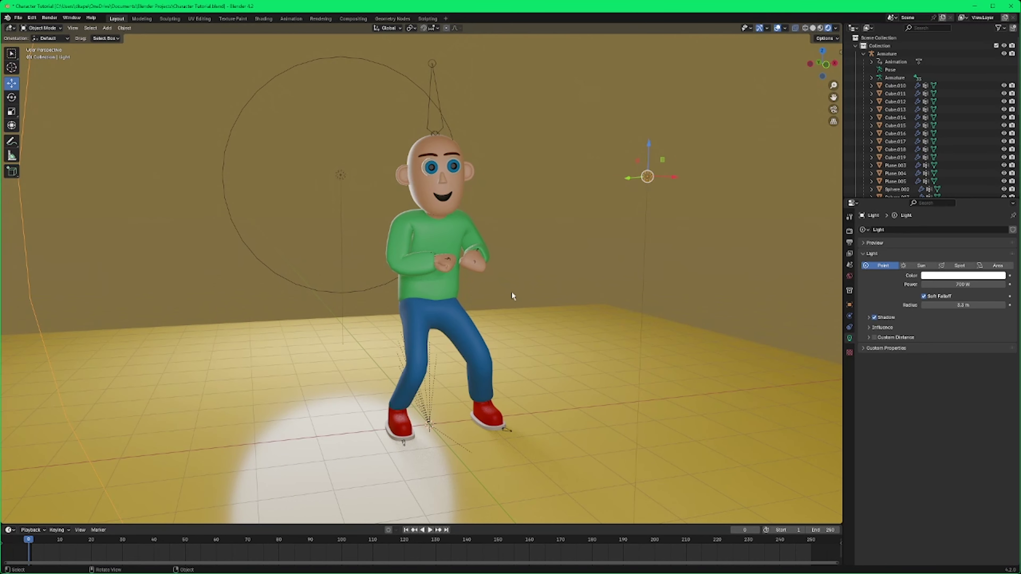
pyautogui.scroll(3, 512, 291)
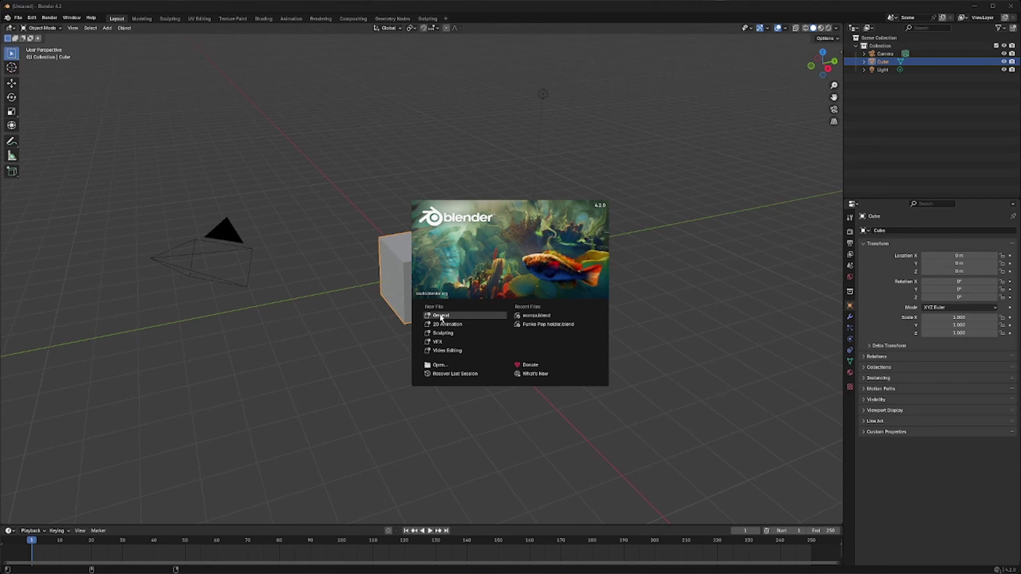
# Step: Start a new General project with the default cube
pyautogui.click(440, 316)
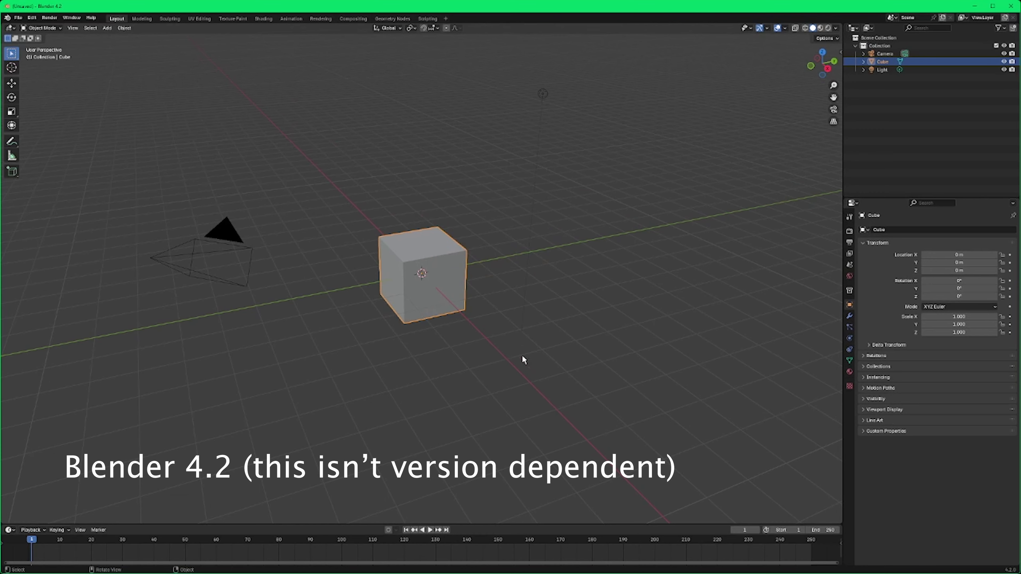
pyautogui.moveTo(524, 358); pyautogui.dragTo(559, 395, button='middle')
pyautogui.scroll(3, 549, 340)
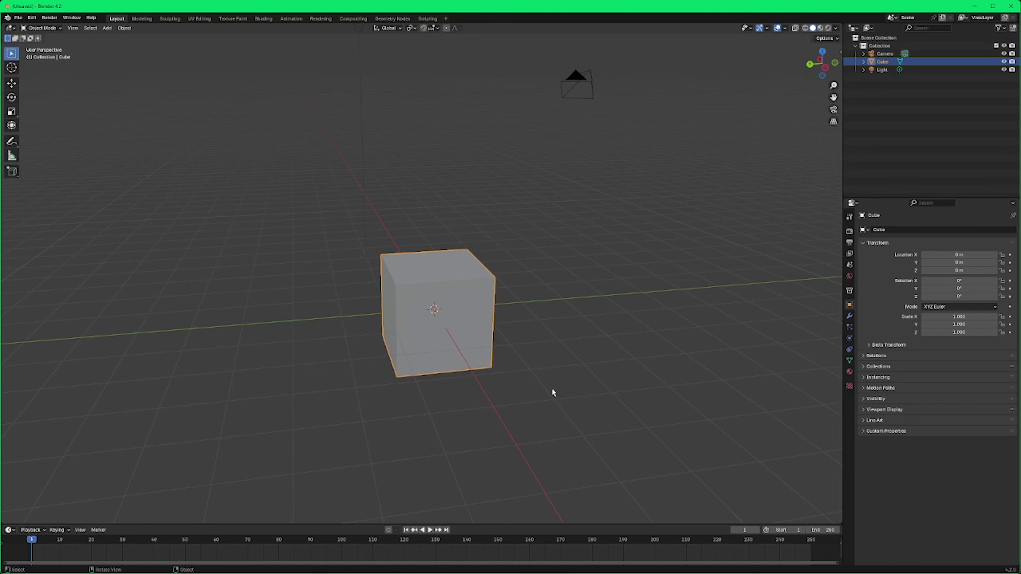
pyautogui.moveTo(618, 382)
pyautogui.mouseDown(button='middle')
pyautogui.moveTo(555, 375)
pyautogui.moveTo(615, 380)
pyautogui.moveTo(560, 381)
pyautogui.moveTo(569, 390)
pyautogui.moveTo(632, 385)
pyautogui.mouseUp(button='middle')
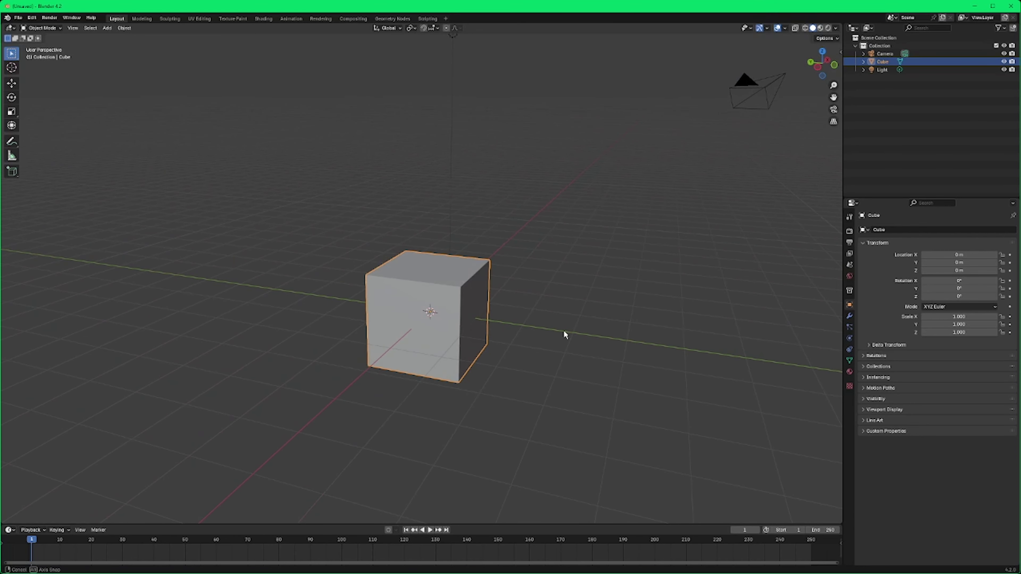
# Step: Put the cube into Edit Mode with face selection and subdivide all of its faces
pyautogui.click(58, 28)
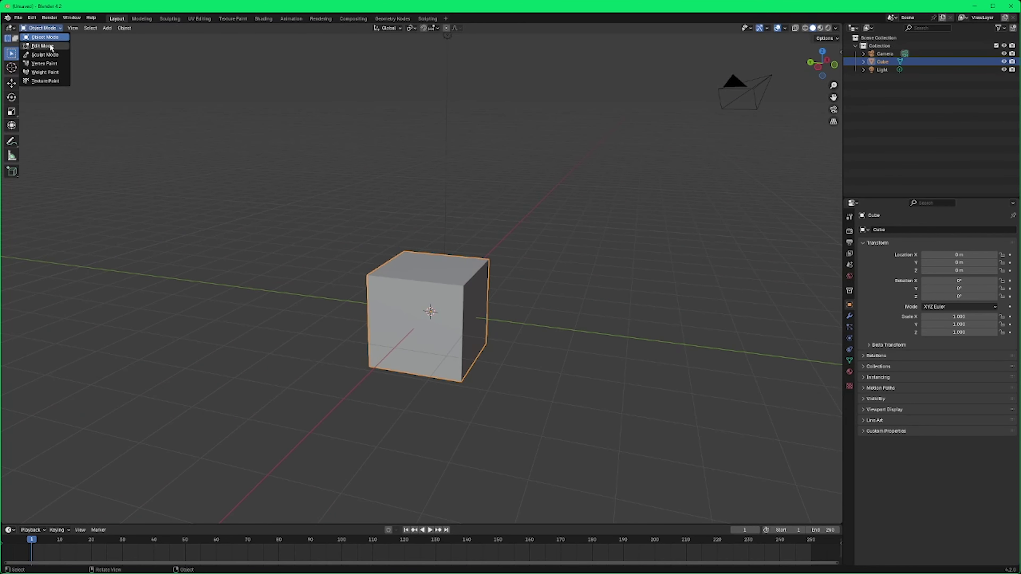
pyautogui.click(54, 45)
pyautogui.moveTo(531, 352); pyautogui.dragTo(554, 347, button='middle')
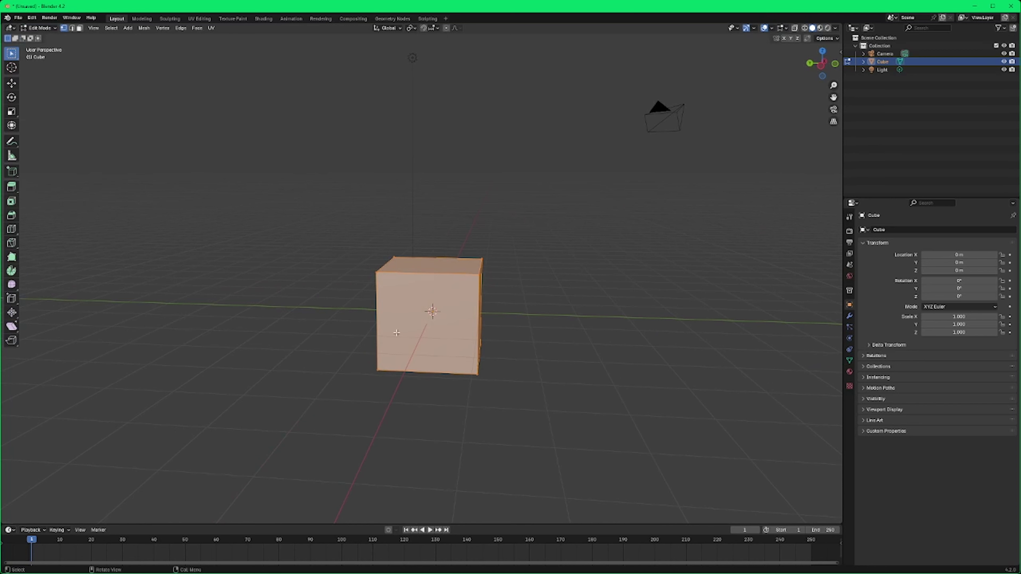
pyautogui.click(81, 28)
pyautogui.rightClick(455, 335)
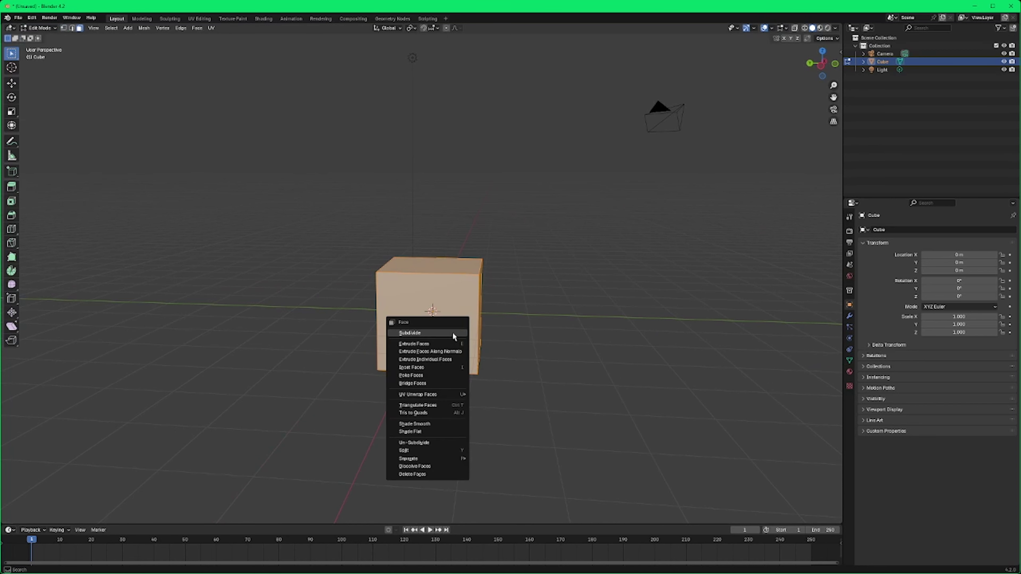
pyautogui.click(453, 333)
pyautogui.moveTo(510, 362); pyautogui.dragTo(545, 367, button='middle')
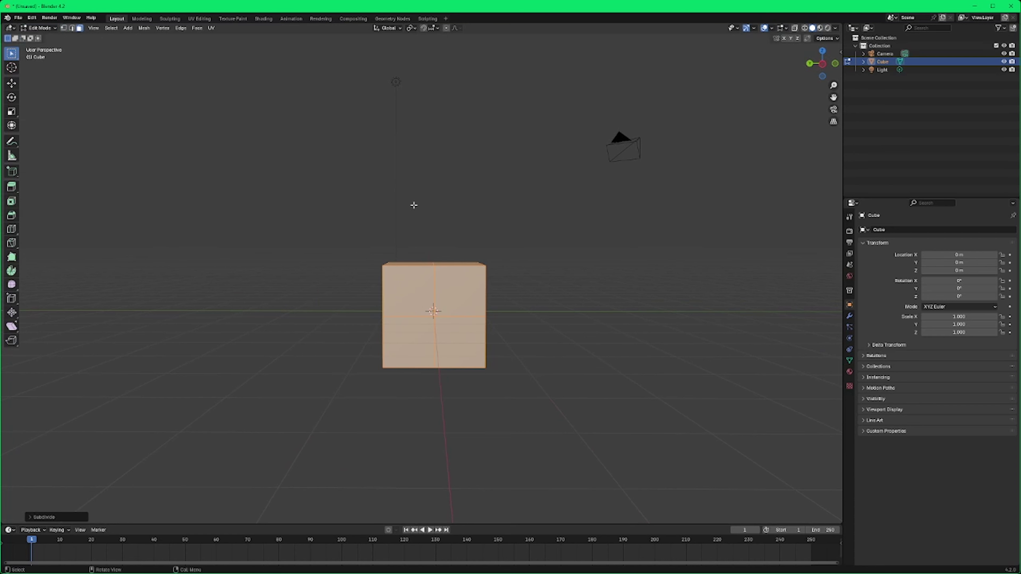
# Step: Turn on X-ray and box-select all the faces on one half of the cube, split along the Y axis
pyautogui.click(334, 212)
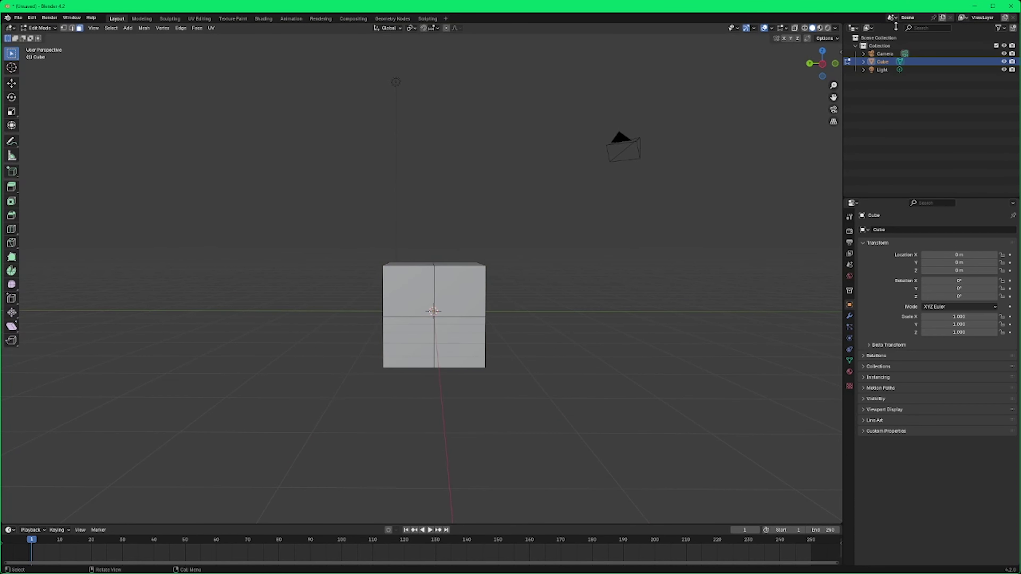
pyautogui.click(794, 29)
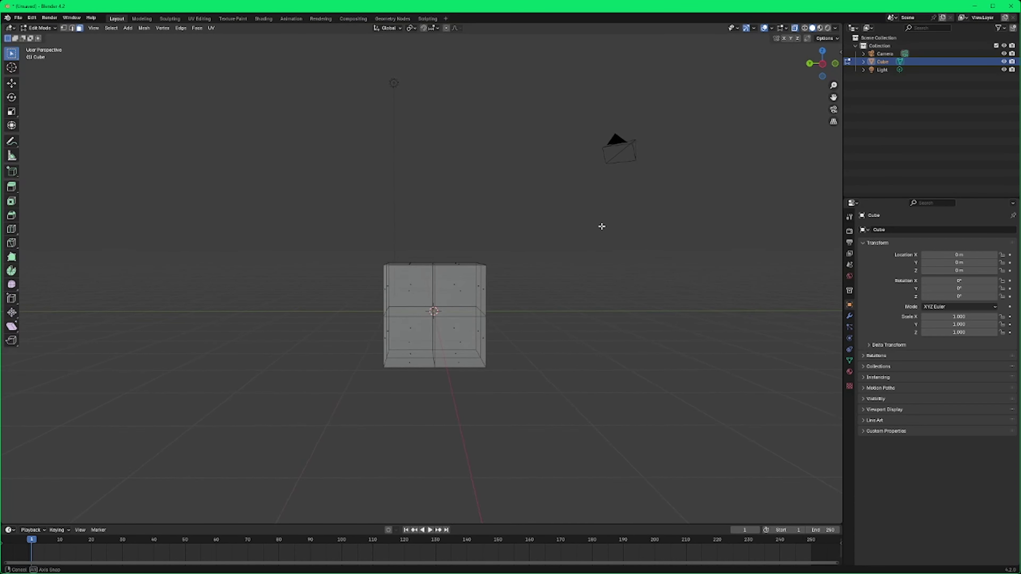
pyautogui.moveTo(357, 244); pyautogui.dragTo(421, 416)
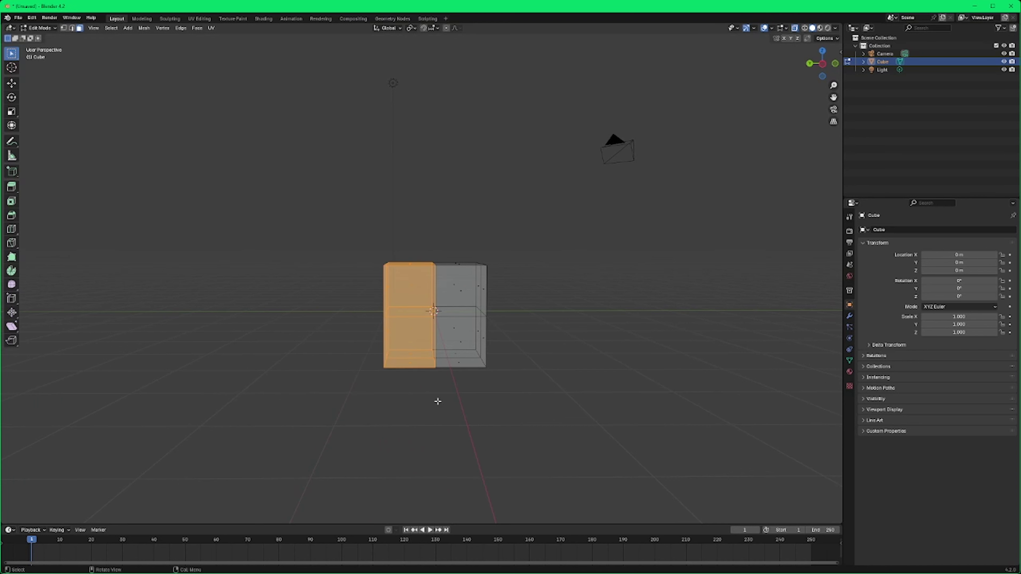
# Step: Try deleting the selected half with Only Edges & Faces, and undo the deletion
pyautogui.press('x')
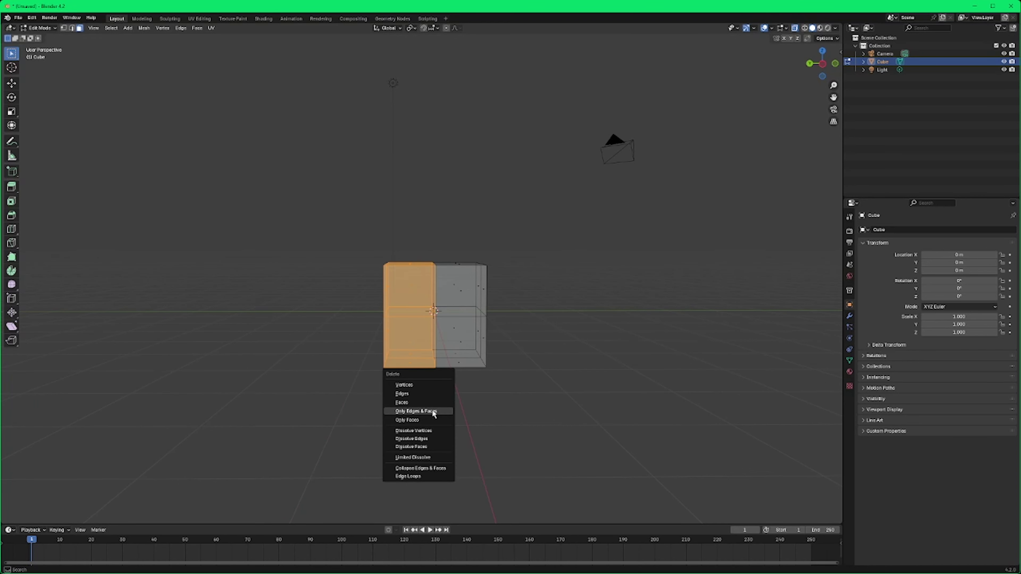
pyautogui.click(434, 413)
pyautogui.moveTo(597, 358); pyautogui.dragTo(600, 360, button='middle')
pyautogui.hotkey('ctrl', 'z')
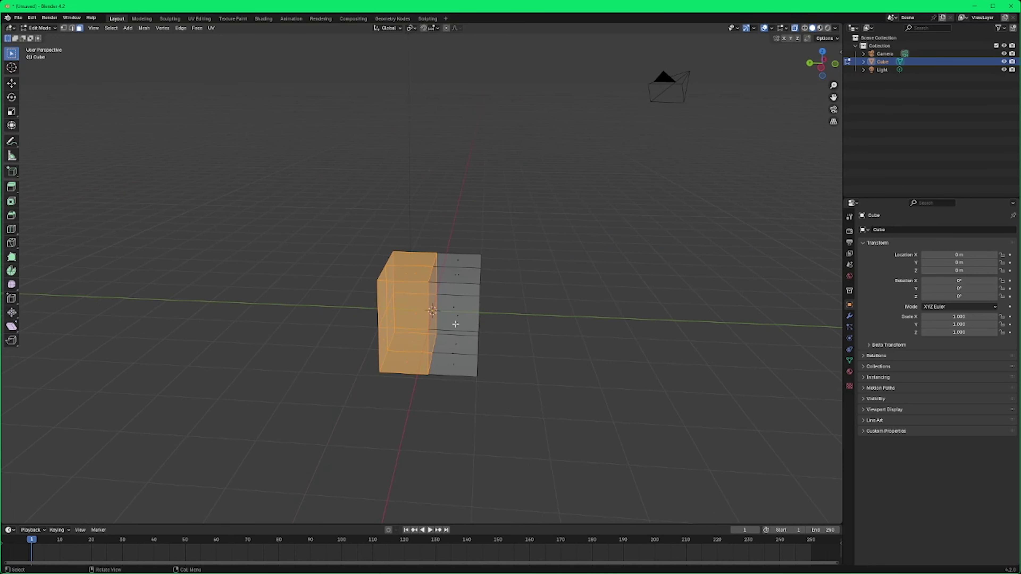
# Step: Delete the selected half of the cube using the Faces option
pyautogui.press('x')
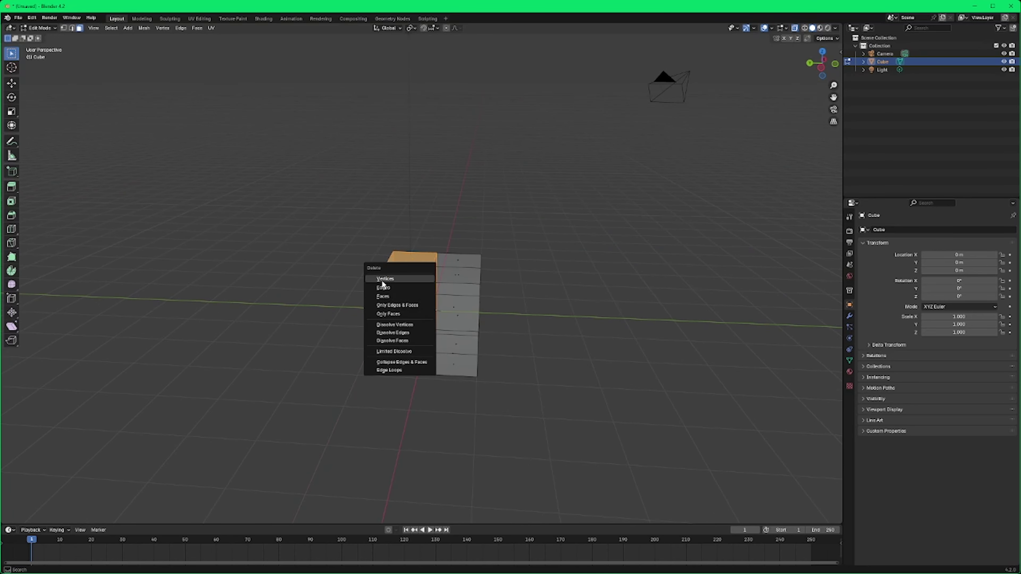
pyautogui.click(382, 296)
pyautogui.moveTo(560, 344); pyautogui.dragTo(589, 347, button='middle')
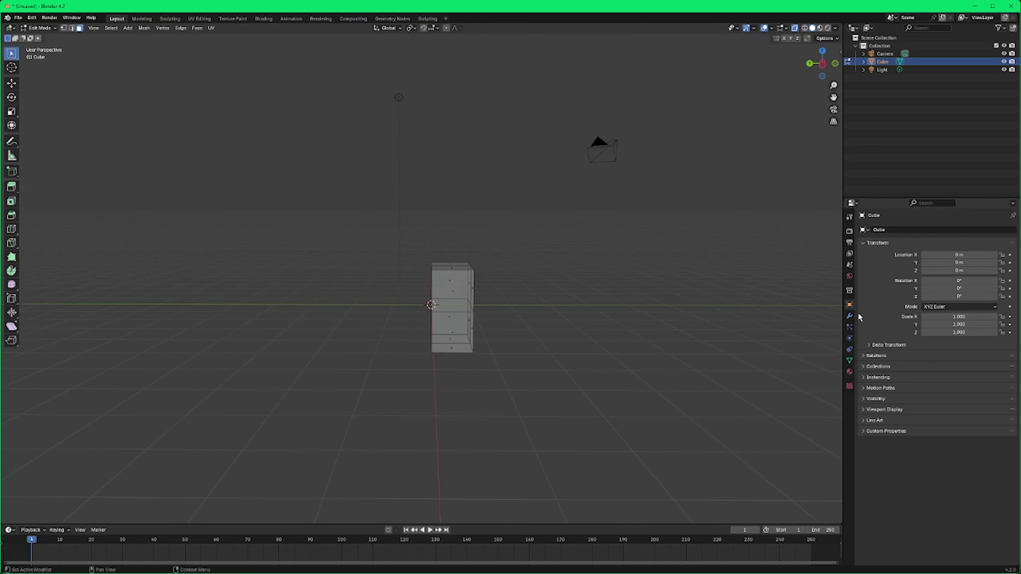
# Step: Add a Mirror modifier to the half cube and mirror it on the Y axis only
pyautogui.click(849, 318)
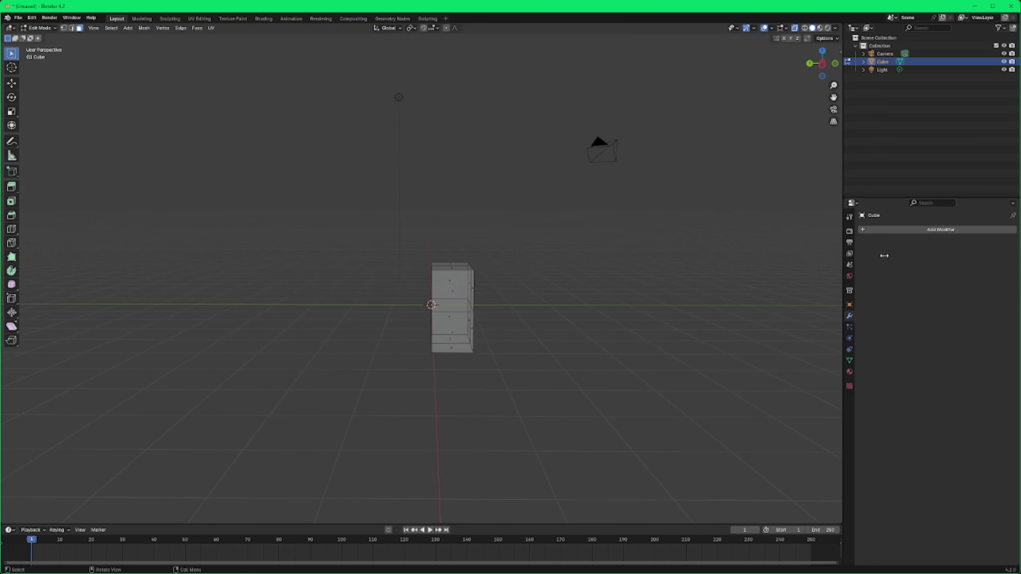
pyautogui.click(939, 229)
pyautogui.press('space')
pyautogui.write('mi')
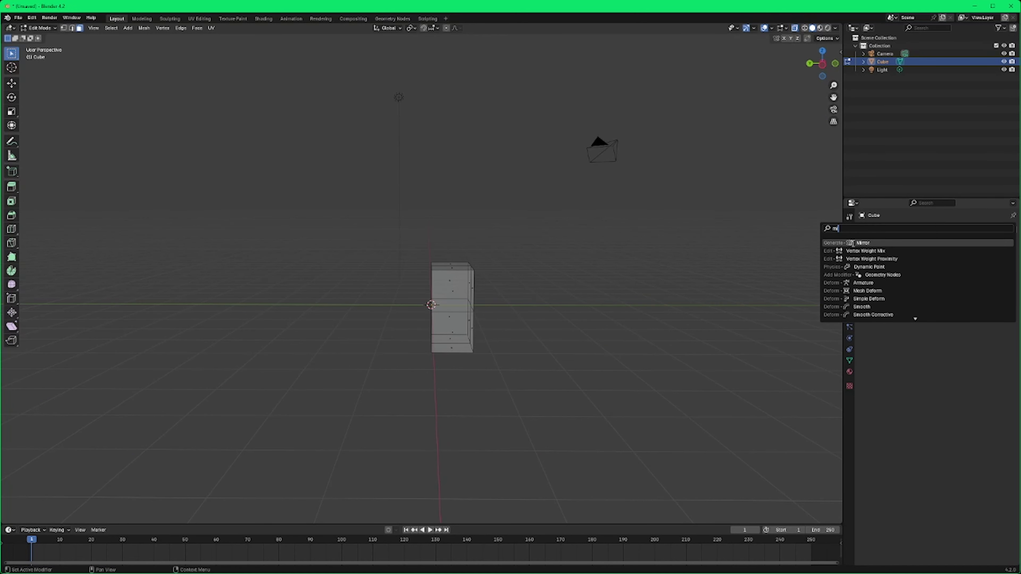
pyautogui.click(852, 243)
pyautogui.click(963, 254)
pyautogui.click(943, 256)
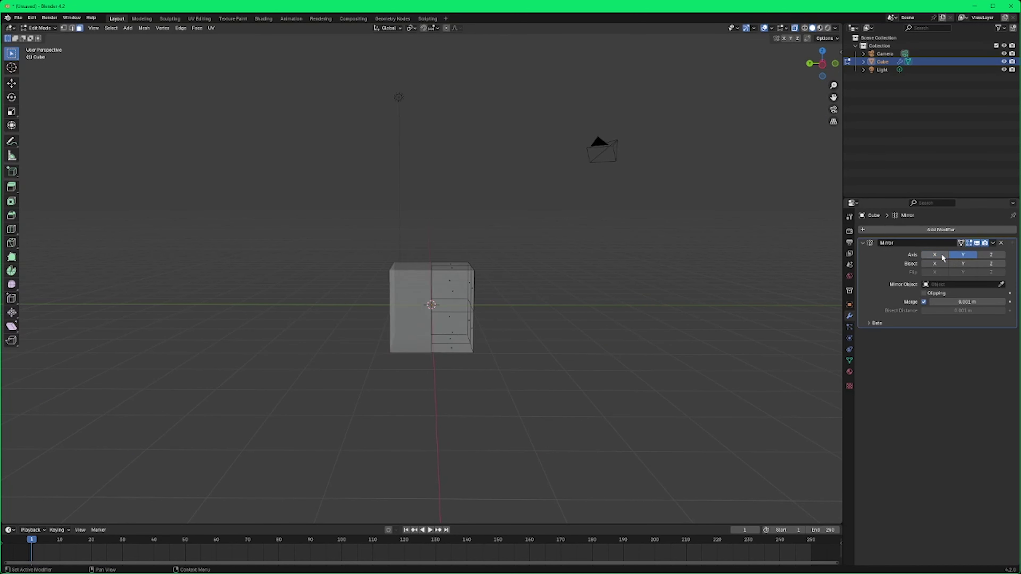
# Step: Try the Mirror modifier on the X axis instead, and restore the Y axis
pyautogui.click(963, 255)
pyautogui.click(935, 255)
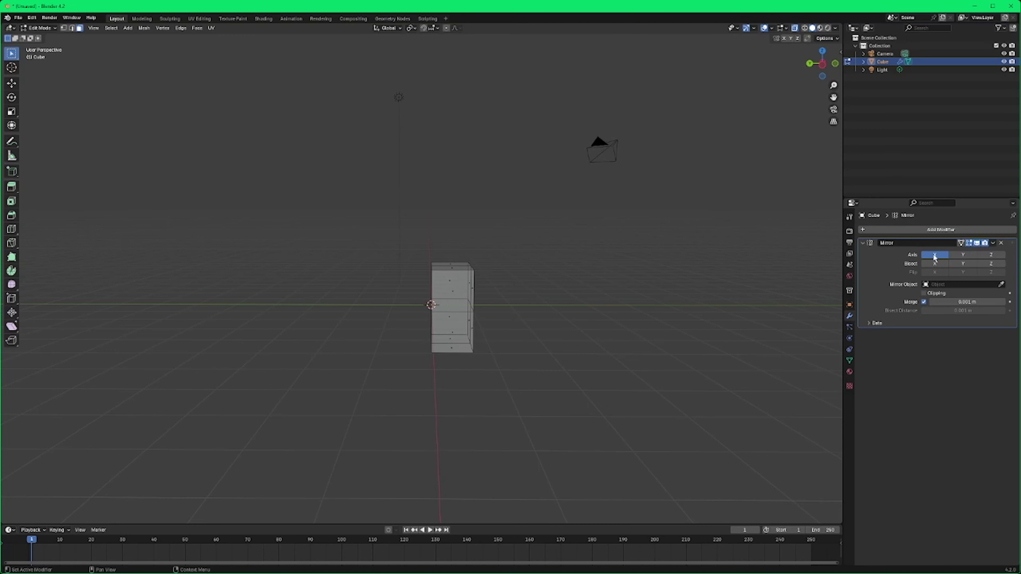
pyautogui.moveTo(701, 306)
pyautogui.mouseDown(button='middle')
pyautogui.moveTo(627, 306)
pyautogui.moveTo(697, 304)
pyautogui.mouseUp(button='middle')
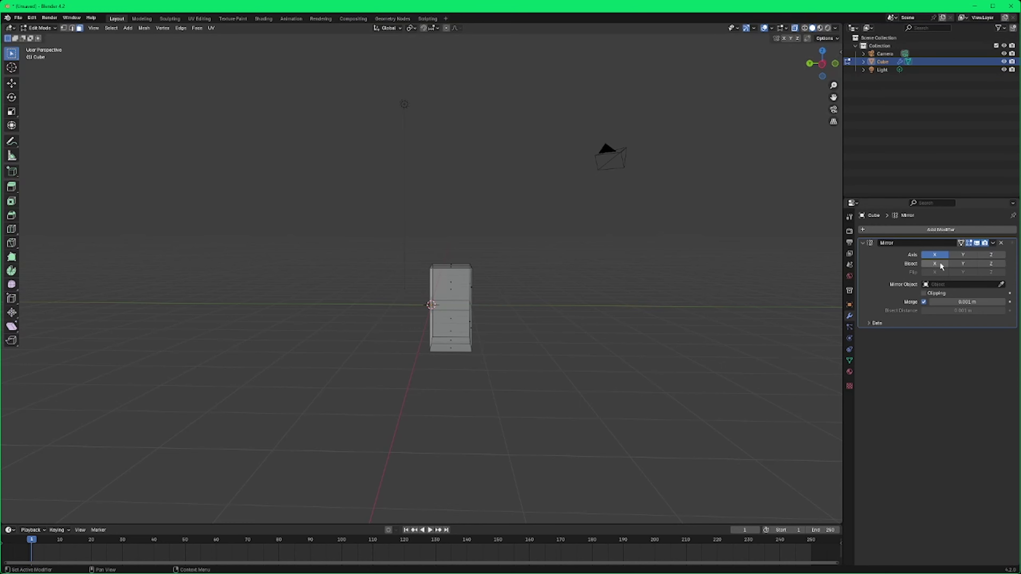
pyautogui.click(934, 254)
pyautogui.click(962, 254)
pyautogui.moveTo(795, 277); pyautogui.dragTo(595, 313, button='middle')
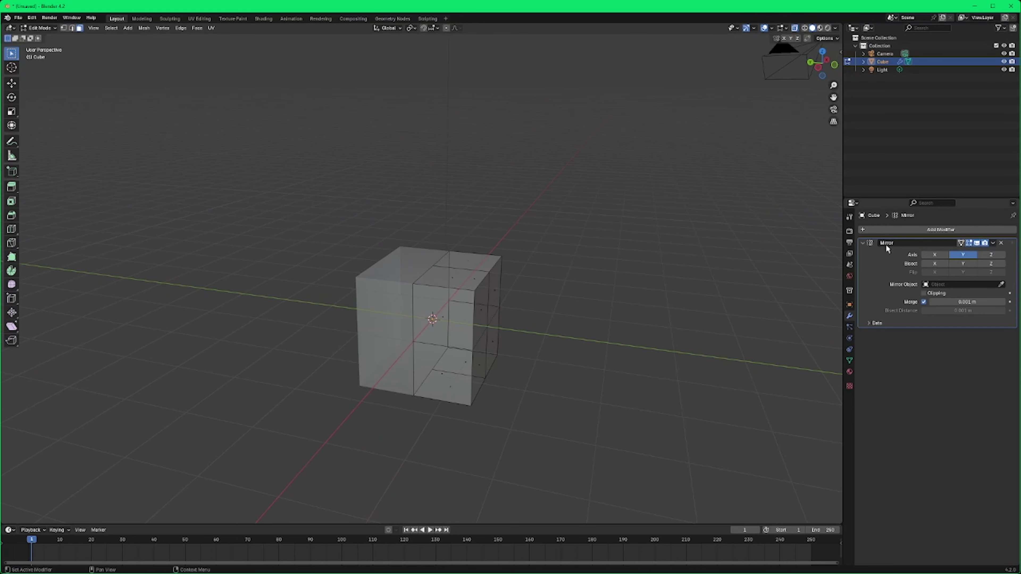
# Step: Add a Subdivision Surface modifier to the mirrored cube and turn X-ray off
pyautogui.click(925, 229)
pyautogui.press('space')
pyautogui.write('su')
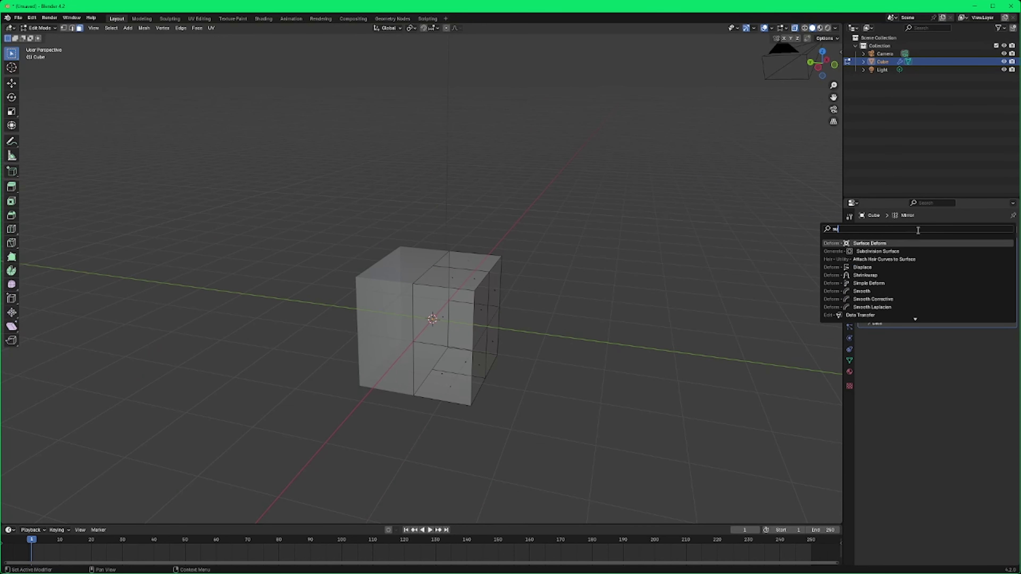
pyautogui.click(887, 250)
pyautogui.moveTo(713, 331); pyautogui.dragTo(631, 312, button='middle')
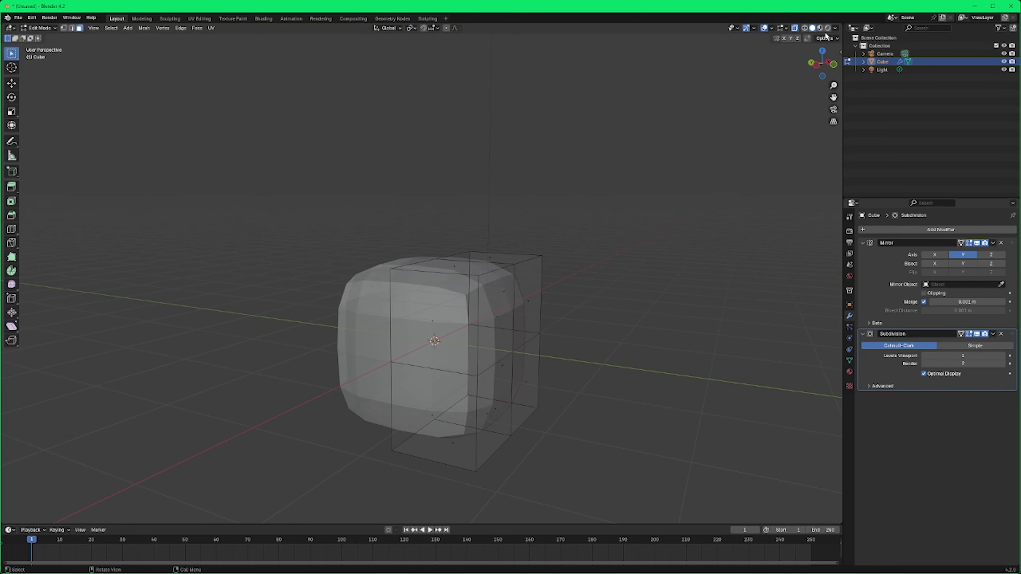
pyautogui.click(795, 30)
pyautogui.moveTo(602, 273); pyautogui.dragTo(588, 293, button='middle')
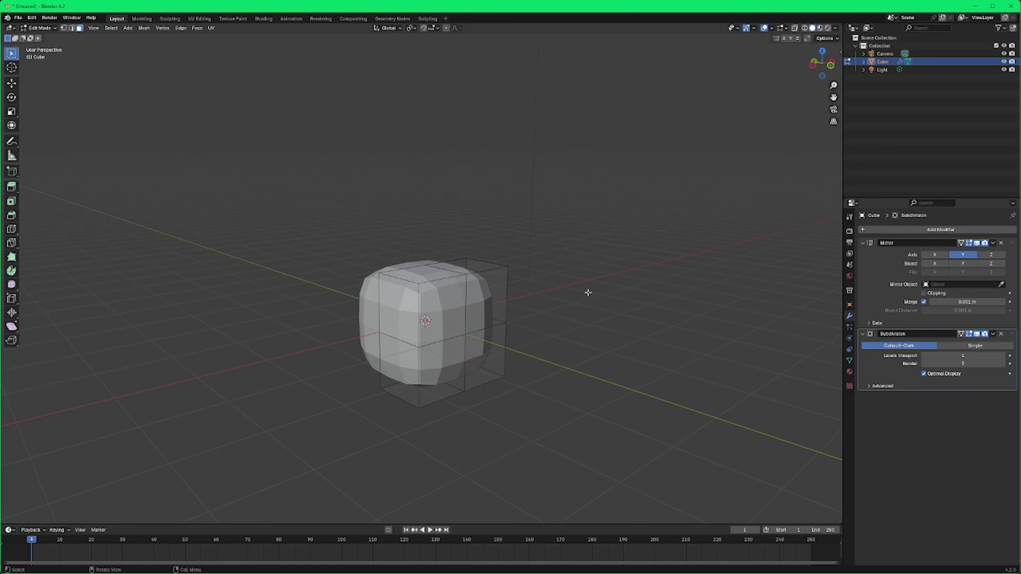
# Step: Set the Subdivision modifier's viewport levels to 3 and render levels to 3
pyautogui.click(1002, 355)
pyautogui.click(1003, 355)
pyautogui.click(1002, 363)
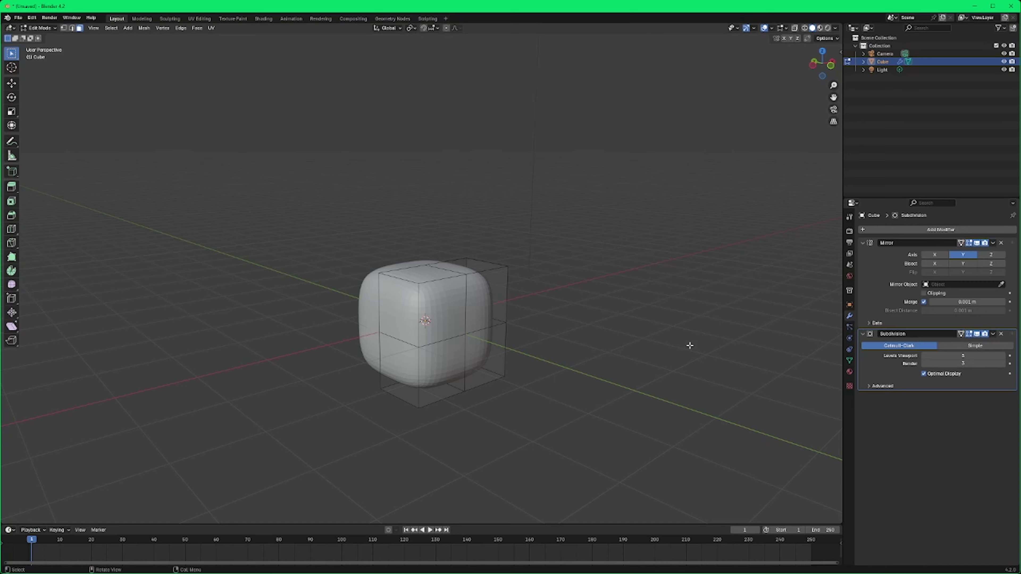
# Step: Try moving one upper side face outward along Y, undo the move, and return to the selection tool with nothing selected
pyautogui.moveTo(688, 347); pyautogui.dragTo(655, 369, button='middle')
pyautogui.click(429, 327)
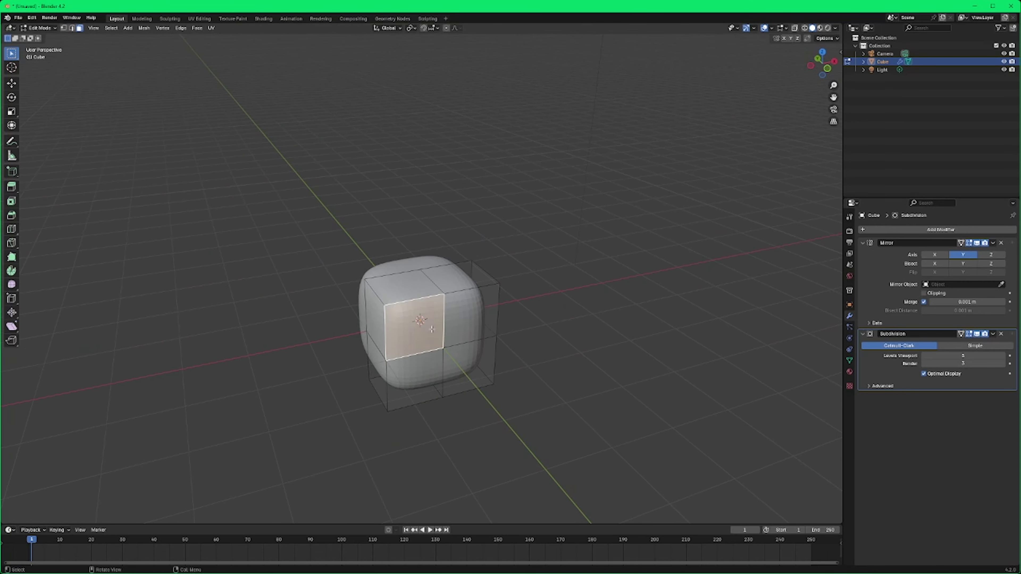
pyautogui.moveTo(506, 337); pyautogui.dragTo(540, 344, button='middle')
pyautogui.hotkey('shift', 'space')
pyautogui.press('g')
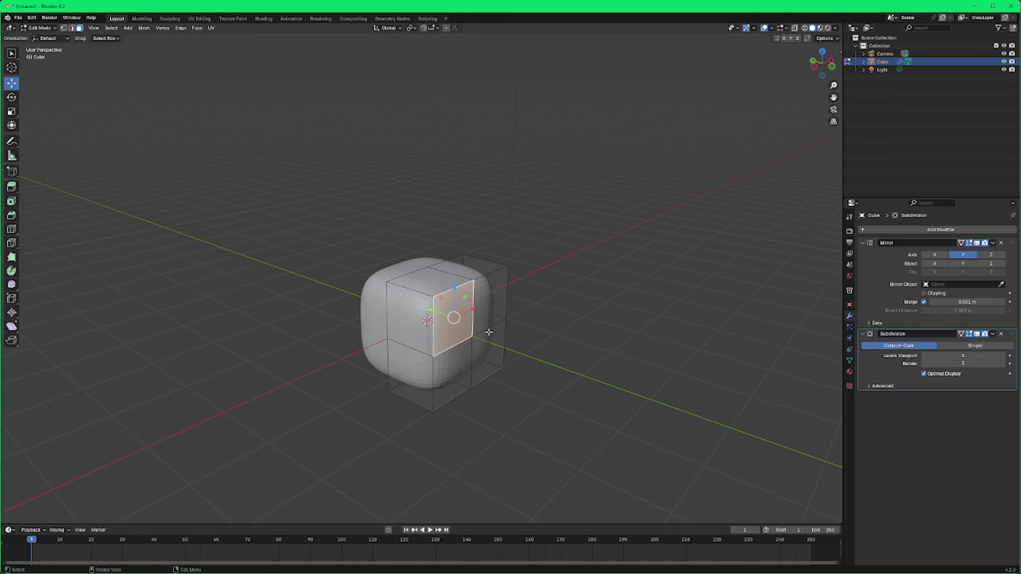
pyautogui.moveTo(430, 309); pyautogui.dragTo(491, 334)
pyautogui.moveTo(604, 360); pyautogui.dragTo(636, 353, button='middle')
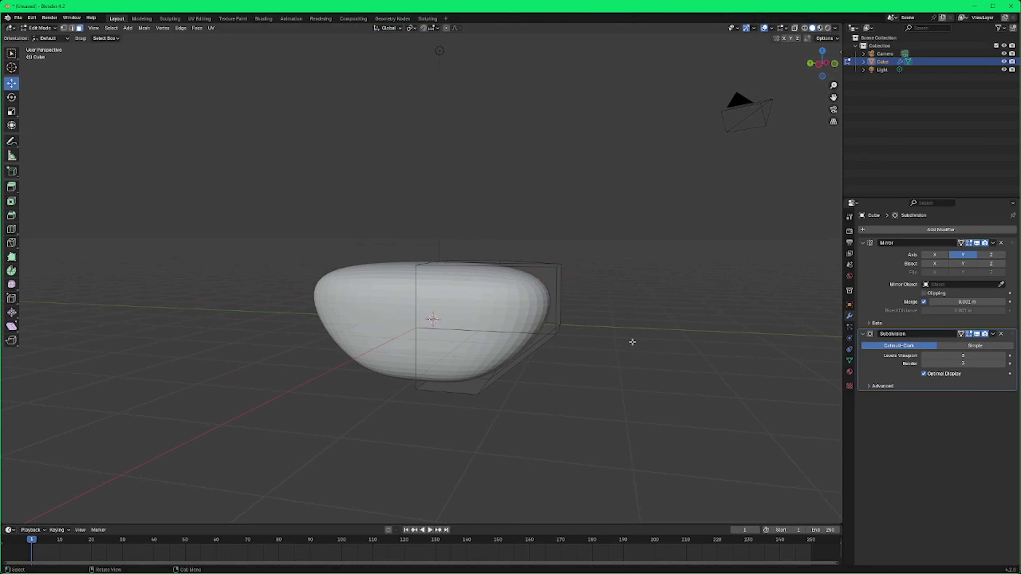
pyautogui.hotkey('ctrl', 'z')
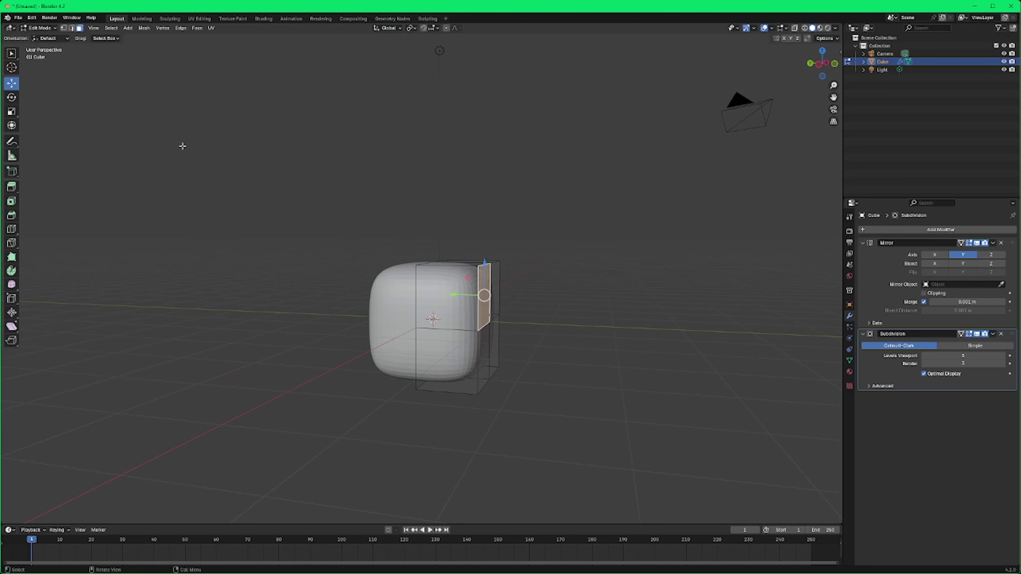
pyautogui.moveTo(379, 239); pyautogui.dragTo(474, 257, button='middle')
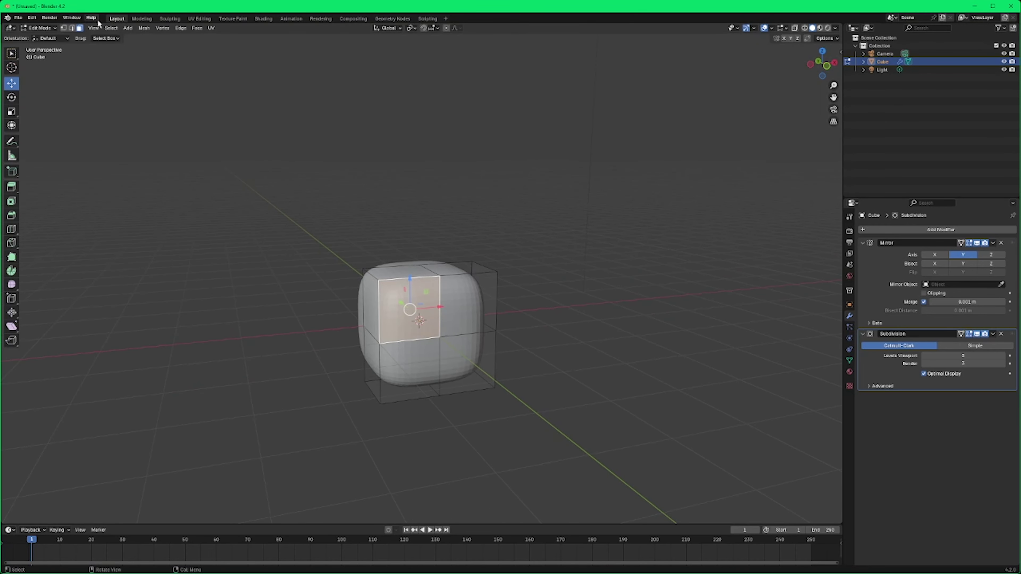
pyautogui.click(12, 52)
pyautogui.click(645, 237)
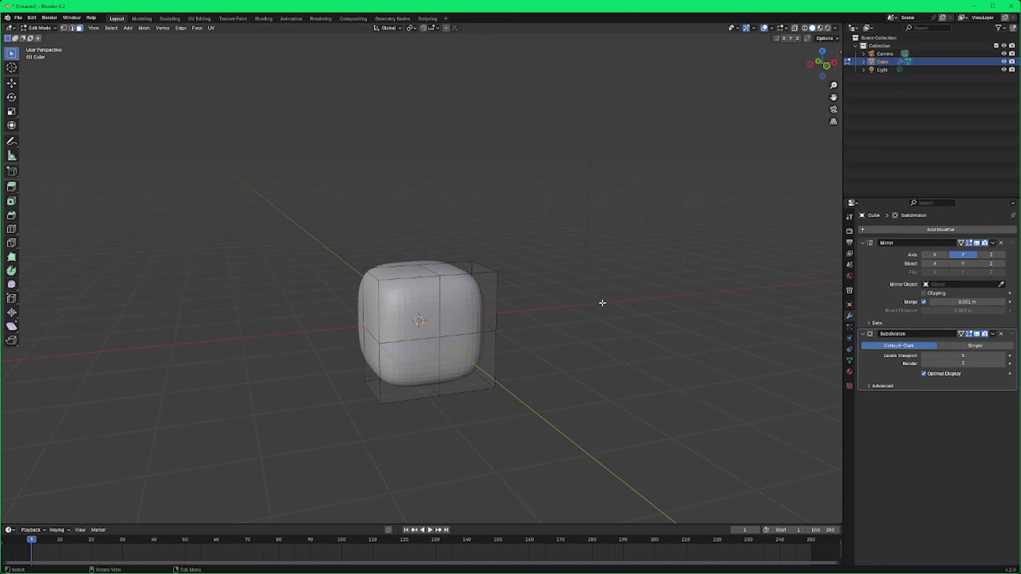
# Step: Move the two faces on the -X side of the half cube inward along X, and the two on the +X side likewise
pyautogui.moveTo(595, 302); pyautogui.dragTo(657, 299, button='middle')
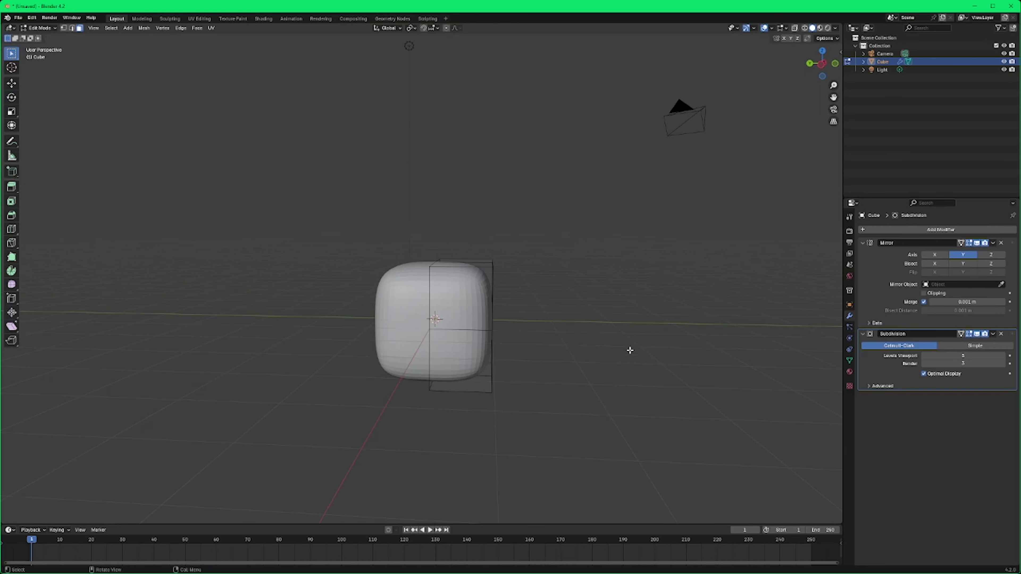
pyautogui.moveTo(630, 350); pyautogui.dragTo(575, 349, button='middle')
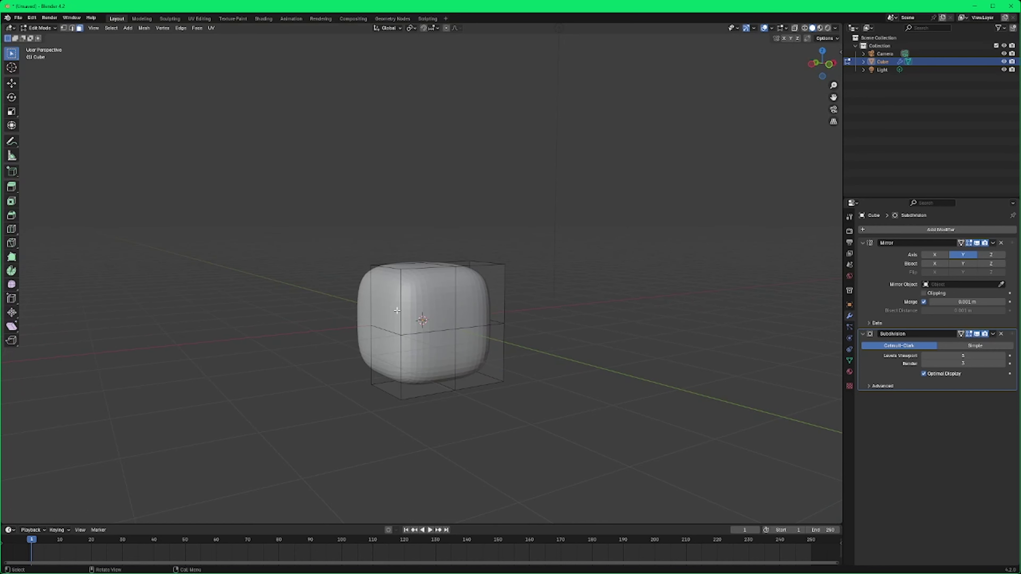
pyautogui.click(396, 310)
pyautogui.moveTo(482, 338); pyautogui.dragTo(616, 332, button='middle')
pyautogui.click(614, 337)
pyautogui.click(387, 313)
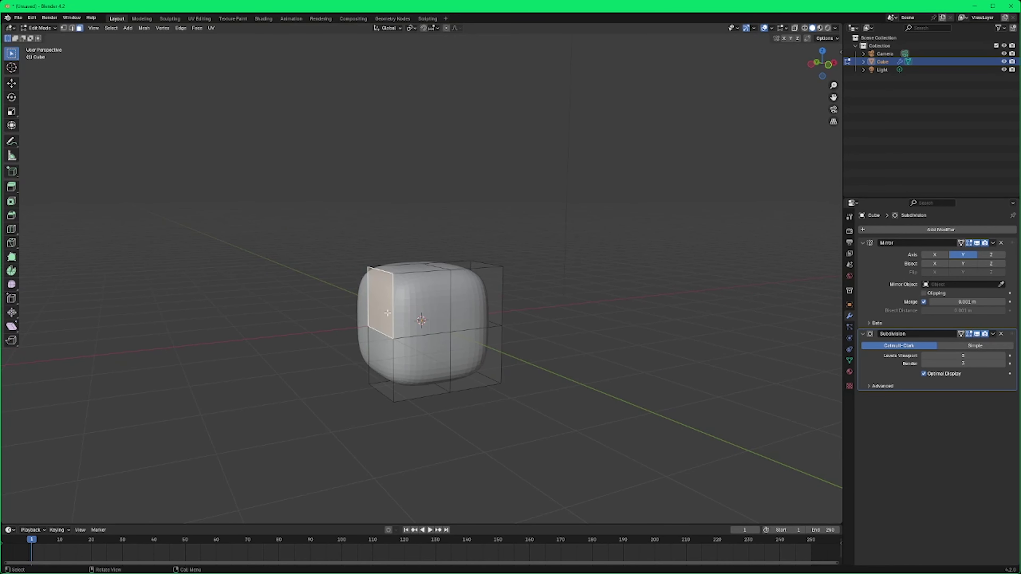
pyautogui.keyDown('shift'); pyautogui.click(381, 359); pyautogui.keyUp('shift')
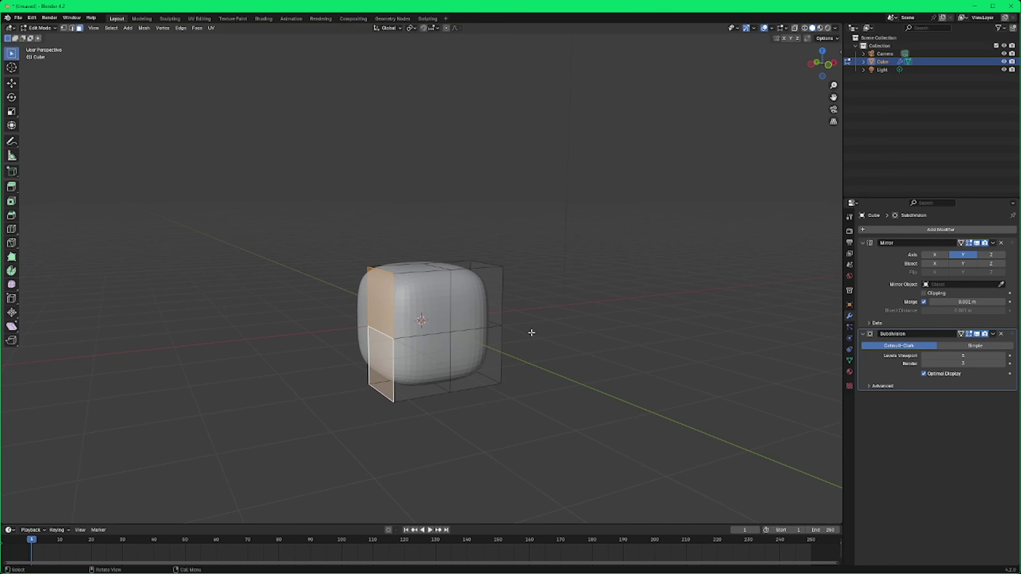
pyautogui.click(11, 83)
pyautogui.moveTo(180, 212); pyautogui.dragTo(164, 210, button='middle')
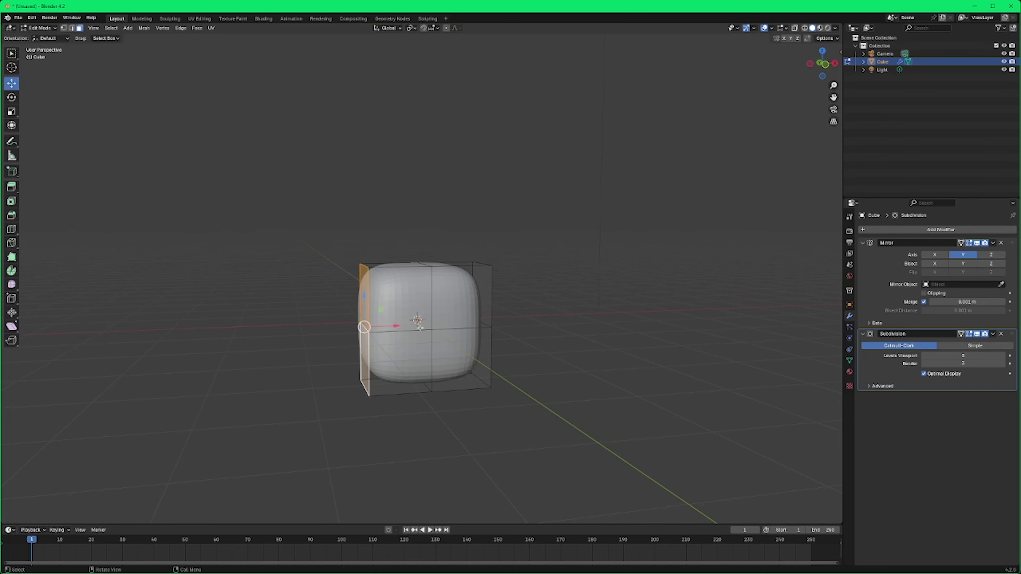
pyautogui.moveTo(398, 324); pyautogui.dragTo(423, 324)
pyautogui.moveTo(422, 324); pyautogui.dragTo(535, 336, button='middle')
pyautogui.moveTo(502, 324); pyautogui.dragTo(473, 333)
# Step: Select all four faces on the half cube's outer Y side and move them inward along Y
pyautogui.moveTo(474, 333); pyautogui.dragTo(513, 309, button='middle')
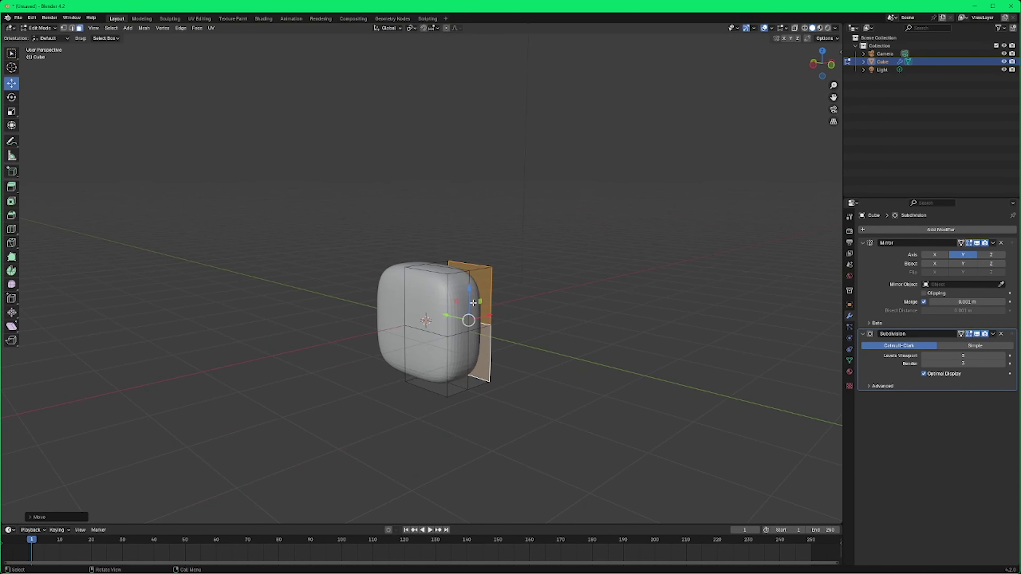
pyautogui.click(462, 300)
pyautogui.keyDown('shift'); pyautogui.click(478, 294); pyautogui.keyUp('shift')
pyautogui.keyDown('shift'); pyautogui.click(460, 351); pyautogui.keyUp('shift')
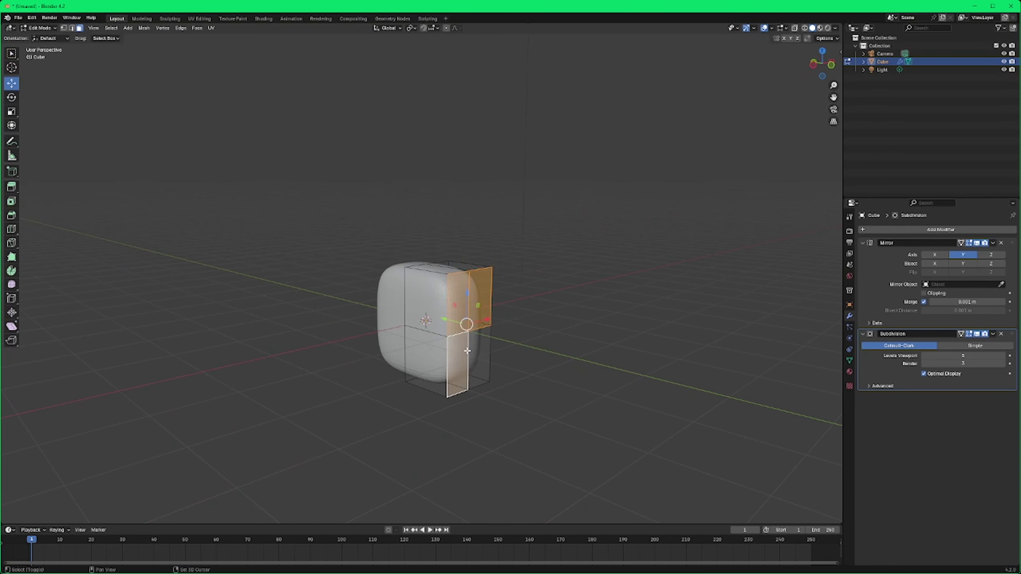
pyautogui.keyDown('shift'); pyautogui.click(477, 349); pyautogui.keyUp('shift')
pyautogui.moveTo(515, 379); pyautogui.dragTo(456, 322, button='middle')
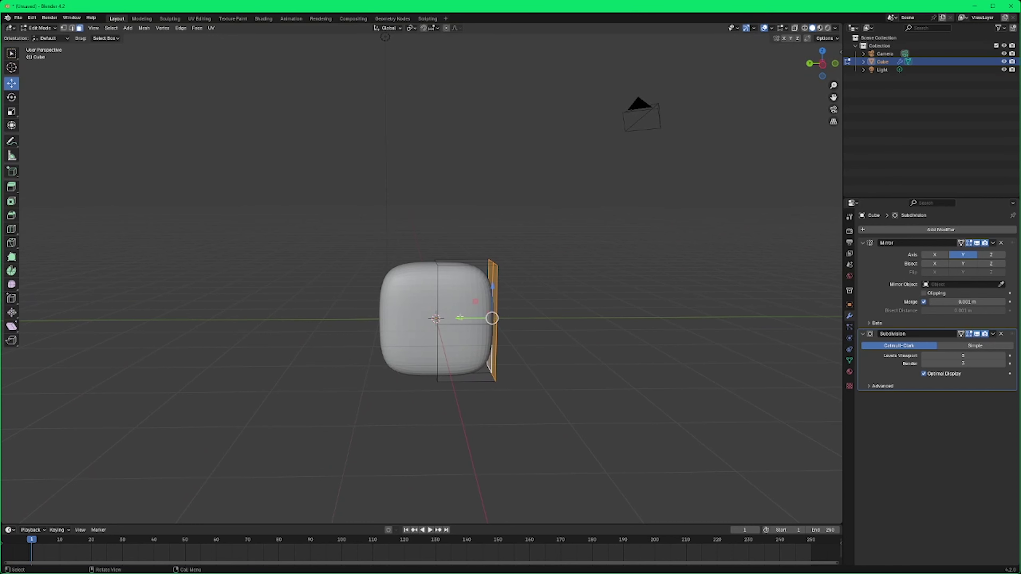
pyautogui.moveTo(460, 317)
pyautogui.mouseDown()
pyautogui.moveTo(446, 318)
pyautogui.moveTo(472, 318)
pyautogui.mouseUp()
# Step: Add a single horizontal loop cut to the lower half of the body and slide it close to the bottom edge
pyautogui.moveTo(472, 317); pyautogui.dragTo(571, 316, button='middle')
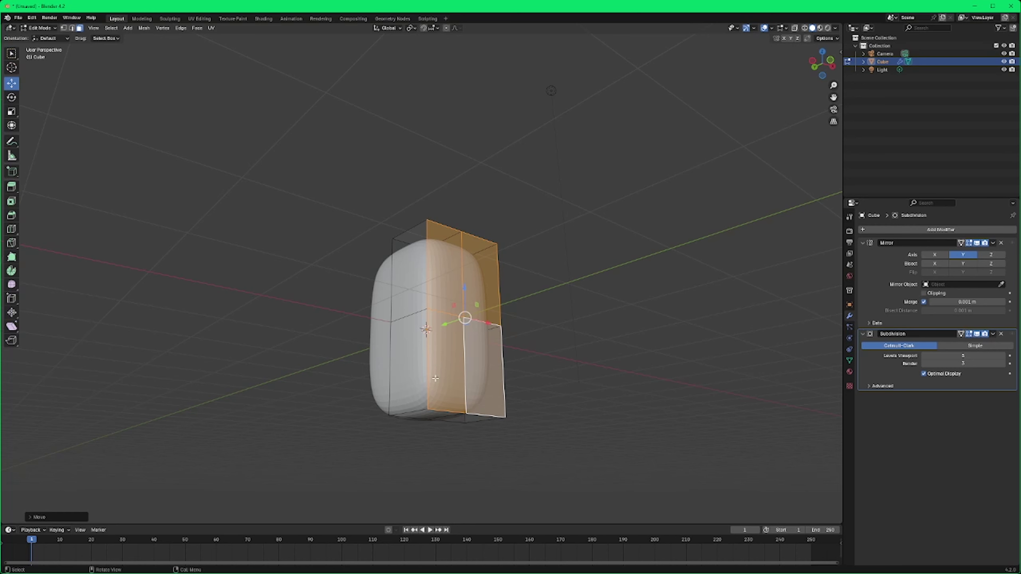
pyautogui.moveTo(412, 402); pyautogui.dragTo(550, 381, button='middle')
pyautogui.scroll(1, 550, 382)
pyautogui.moveTo(600, 412); pyautogui.dragTo(595, 409, button='middle')
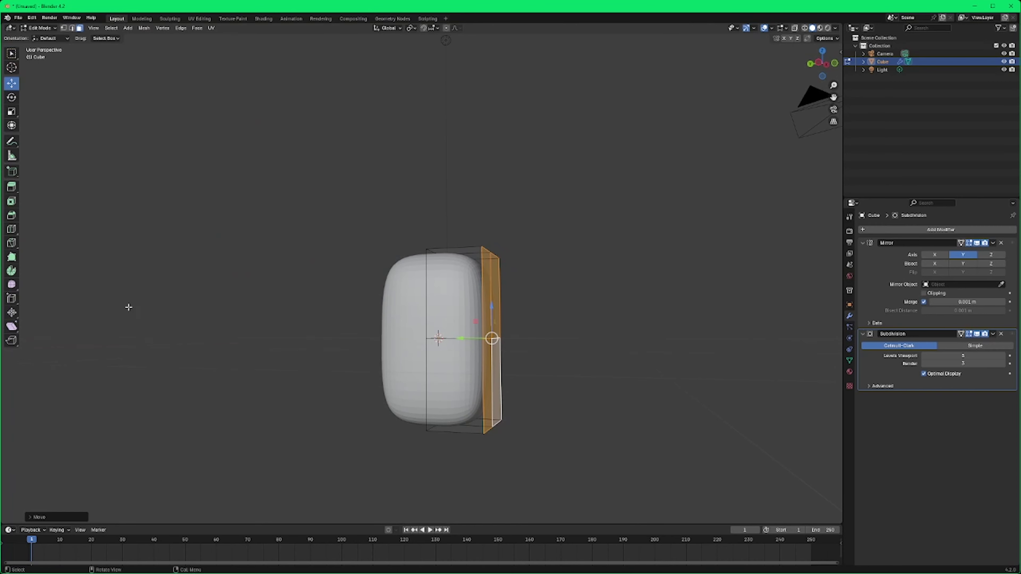
pyautogui.click(10, 230)
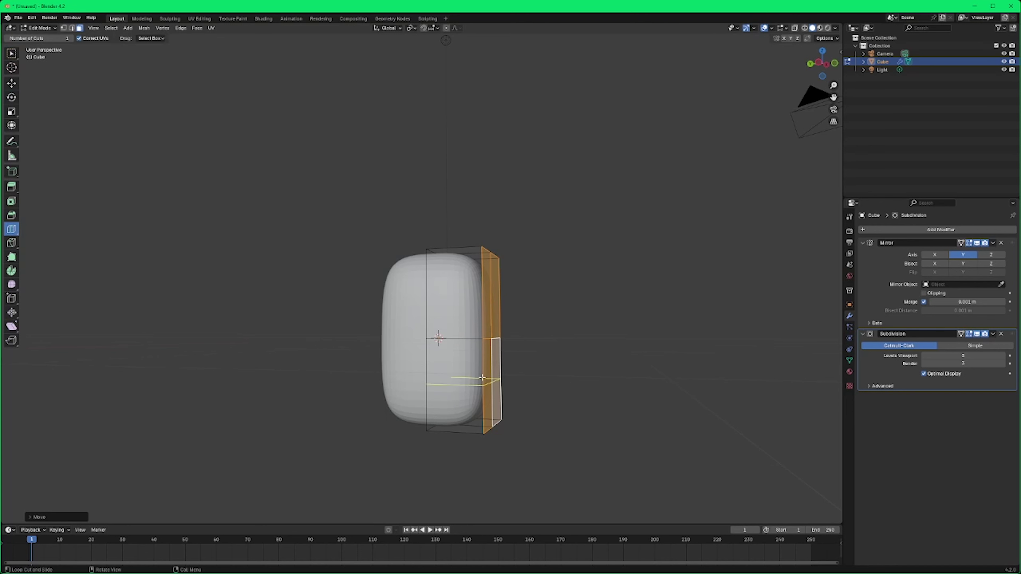
pyautogui.moveTo(486, 379); pyautogui.dragTo(489, 418)
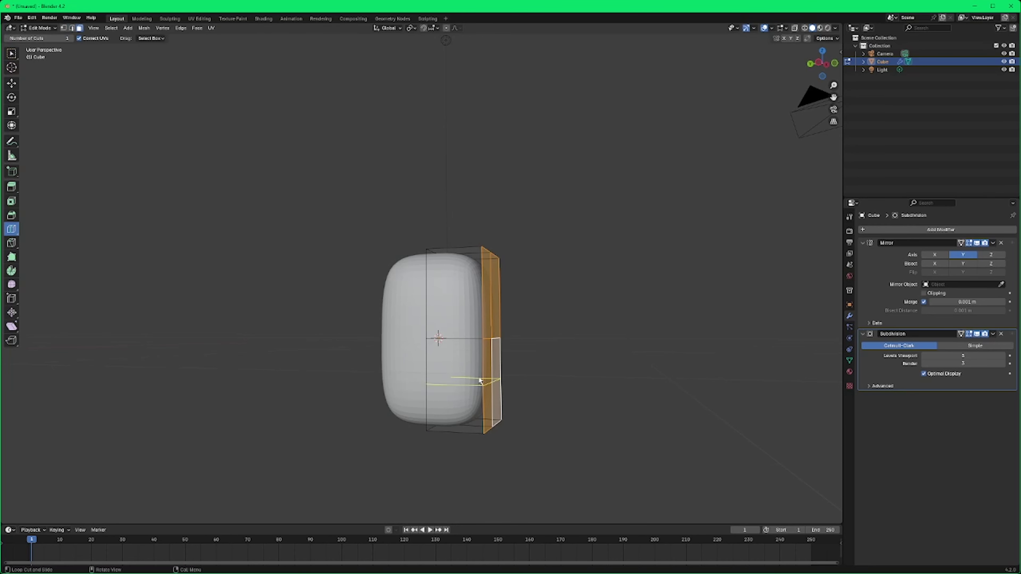
pyautogui.moveTo(478, 381); pyautogui.dragTo(478, 425)
# Step: Switch to face selection and move the lower face on the body's -X side inward along X
pyautogui.moveTo(478, 425); pyautogui.dragTo(603, 386, button='middle')
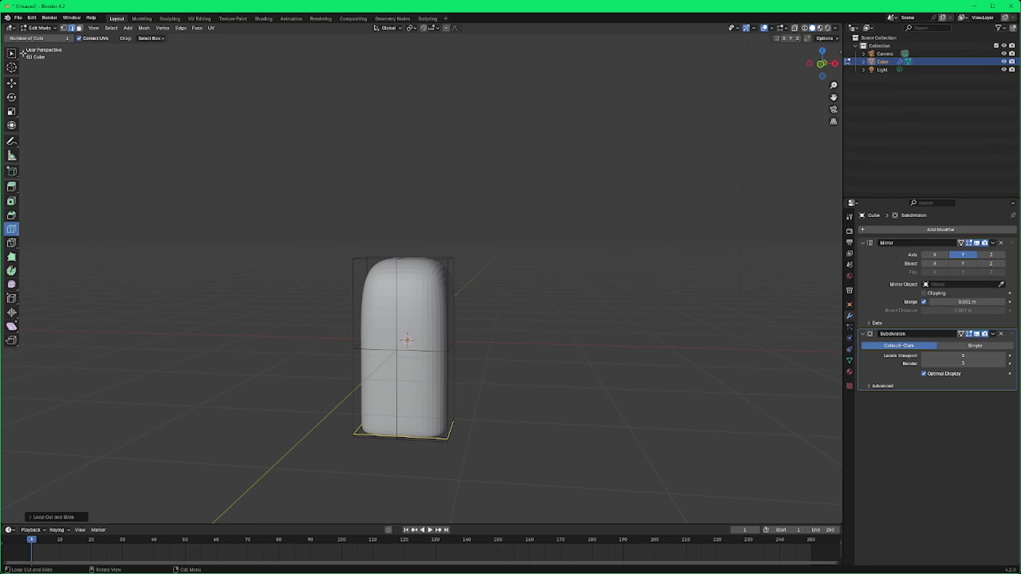
pyautogui.click(80, 28)
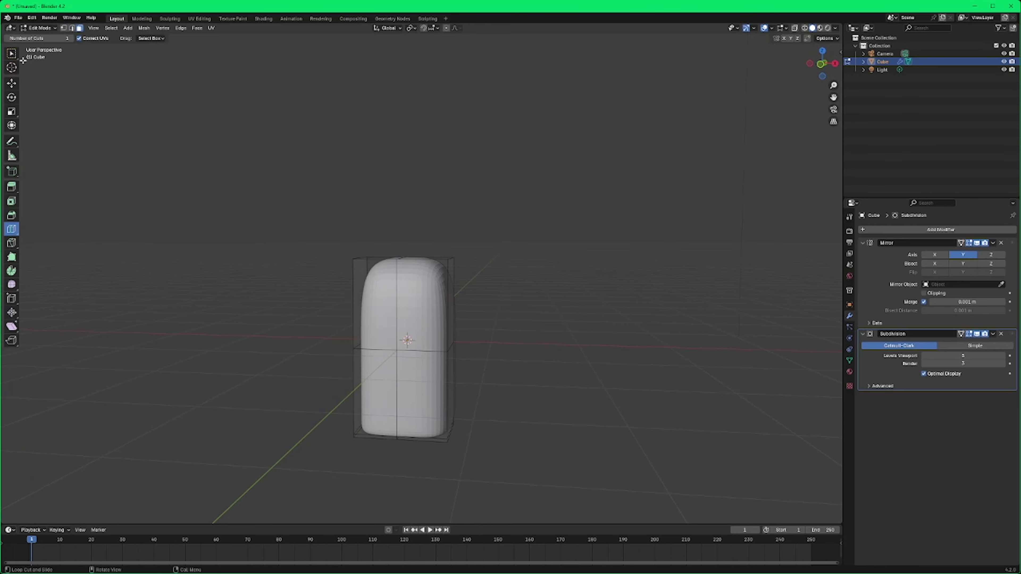
pyautogui.click(11, 54)
pyautogui.moveTo(502, 339); pyautogui.dragTo(563, 303, button='middle')
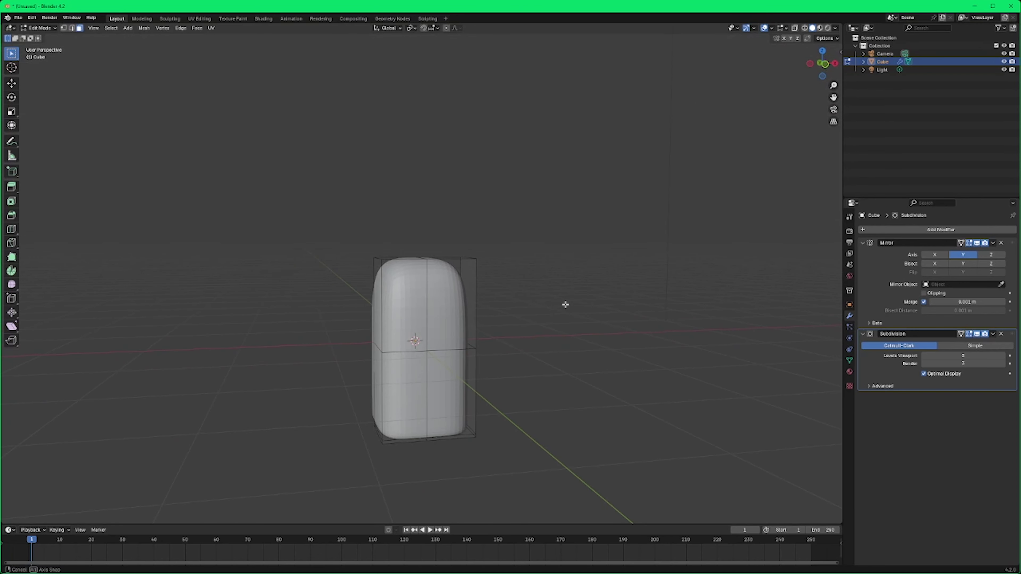
pyautogui.scroll(-2, 440, 377)
pyautogui.click(384, 373)
pyautogui.moveTo(544, 385); pyautogui.dragTo(543, 373, button='middle')
pyautogui.hotkey('shift', 'space')
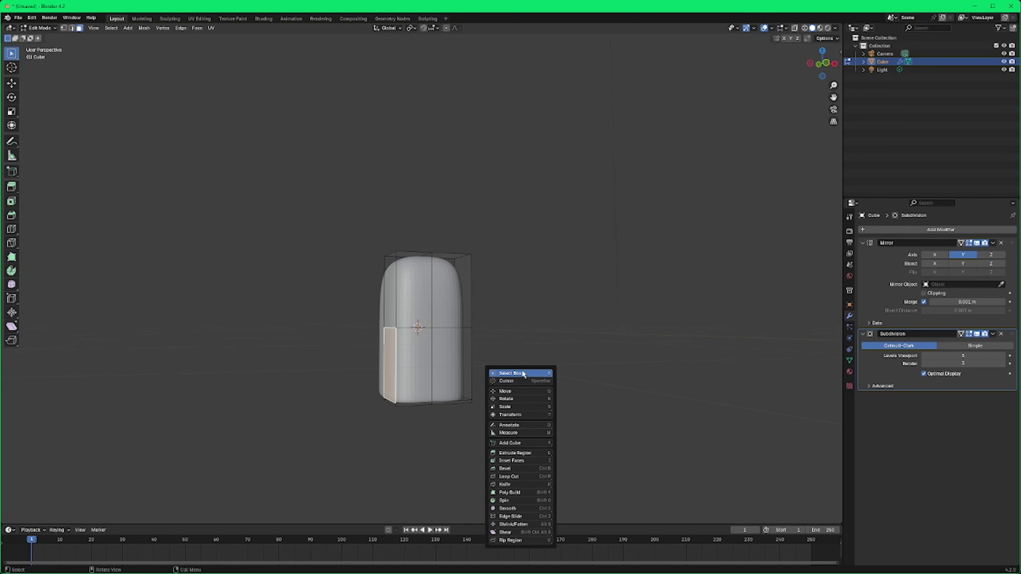
pyautogui.press('g')
pyautogui.moveTo(419, 363); pyautogui.dragTo(406, 364)
# Step: Move the lower face on the body's +X side inward along X to taper the body below the upper half
pyautogui.moveTo(536, 355); pyautogui.dragTo(479, 365, button='middle')
pyautogui.click(430, 373)
pyautogui.moveTo(447, 372); pyautogui.dragTo(446, 371)
pyautogui.moveTo(446, 372); pyautogui.dragTo(524, 358, button='middle')
pyautogui.moveTo(483, 406); pyautogui.dragTo(486, 404)
pyautogui.moveTo(450, 374); pyautogui.dragTo(450, 371)
pyautogui.moveTo(450, 371); pyautogui.dragTo(515, 387, button='middle')
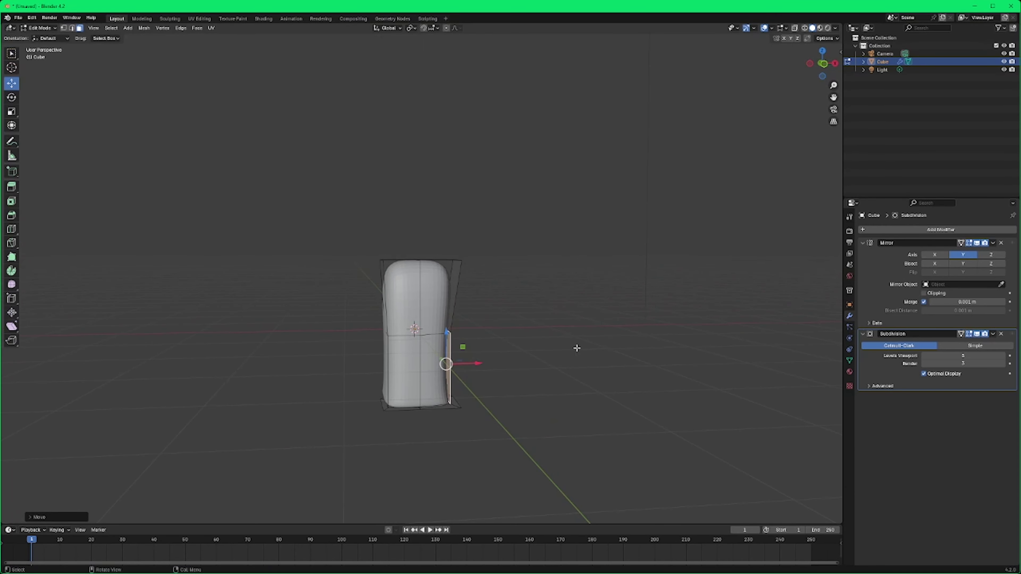
# Step: Select the two upper faces on the outer Y side and merge them into one face
pyautogui.moveTo(577, 348)
pyautogui.mouseDown(button='middle')
pyautogui.moveTo(503, 350)
pyautogui.moveTo(566, 347)
pyautogui.mouseUp(button='middle')
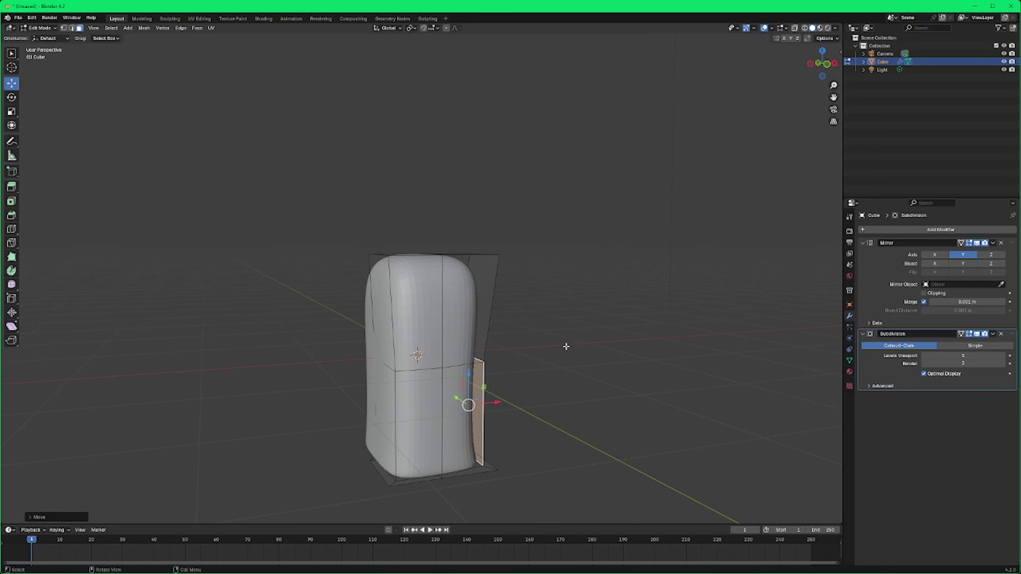
pyautogui.click(430, 313)
pyautogui.keyDown('shift'); pyautogui.click(462, 322); pyautogui.keyUp('shift')
pyautogui.moveTo(527, 328); pyautogui.dragTo(547, 341, button='middle')
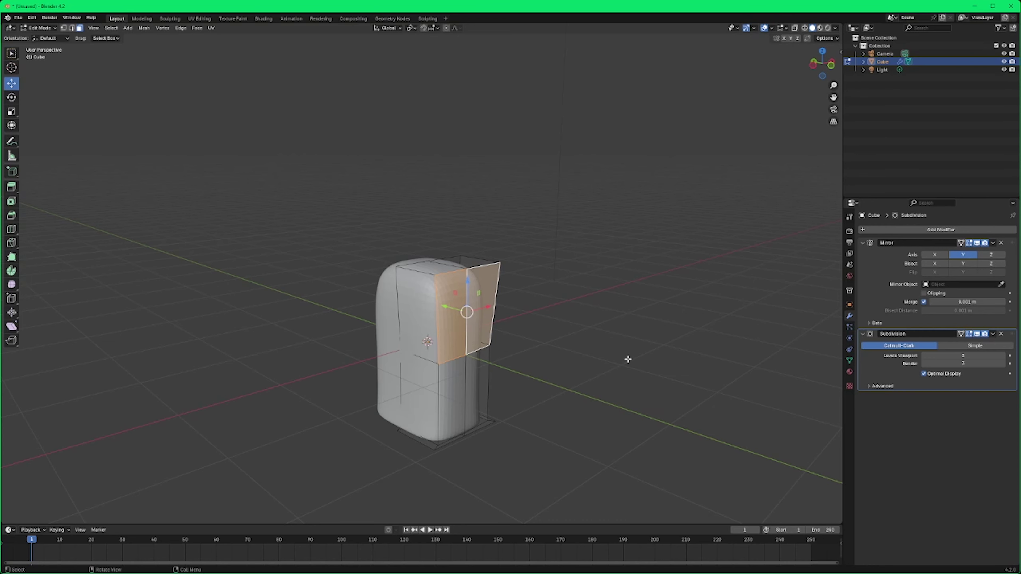
pyautogui.moveTo(628, 359); pyautogui.dragTo(587, 357, button='middle')
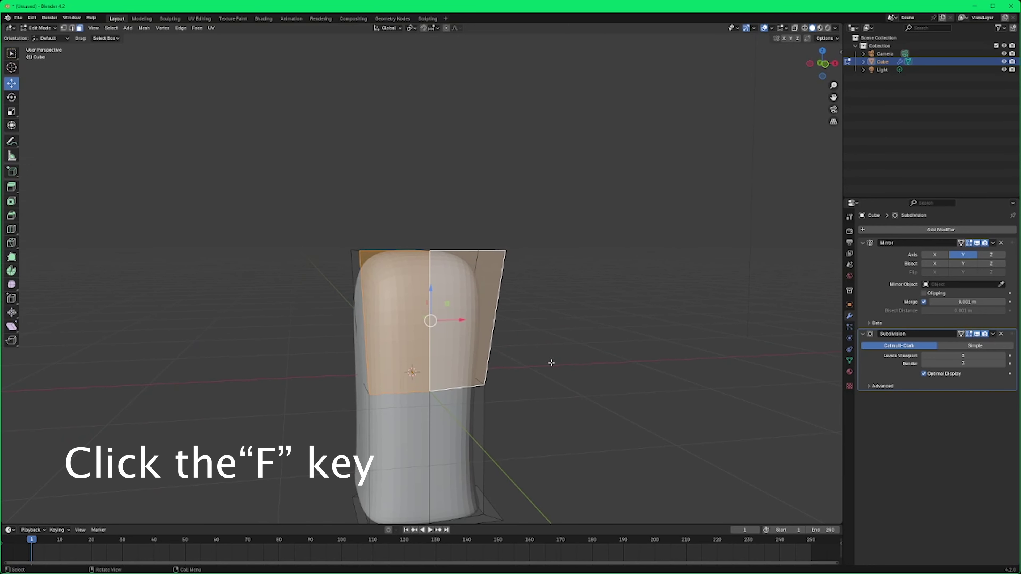
pyautogui.press('f')
# Step: Inset the merged upper side face with a thickness of about 0.242 m and a depth of 0 m
pyautogui.moveTo(542, 363); pyautogui.dragTo(574, 363, button='middle')
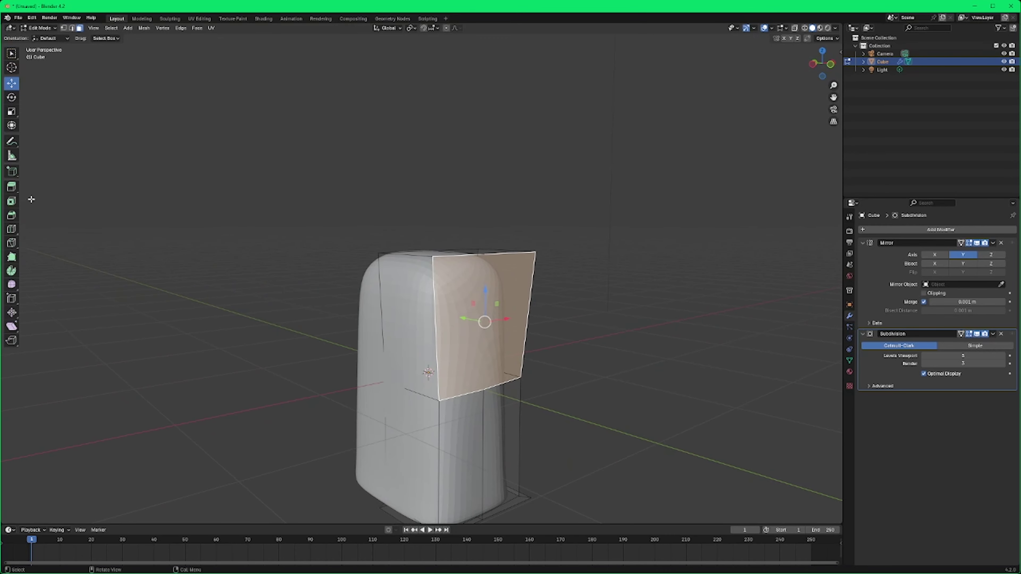
pyautogui.click(12, 202)
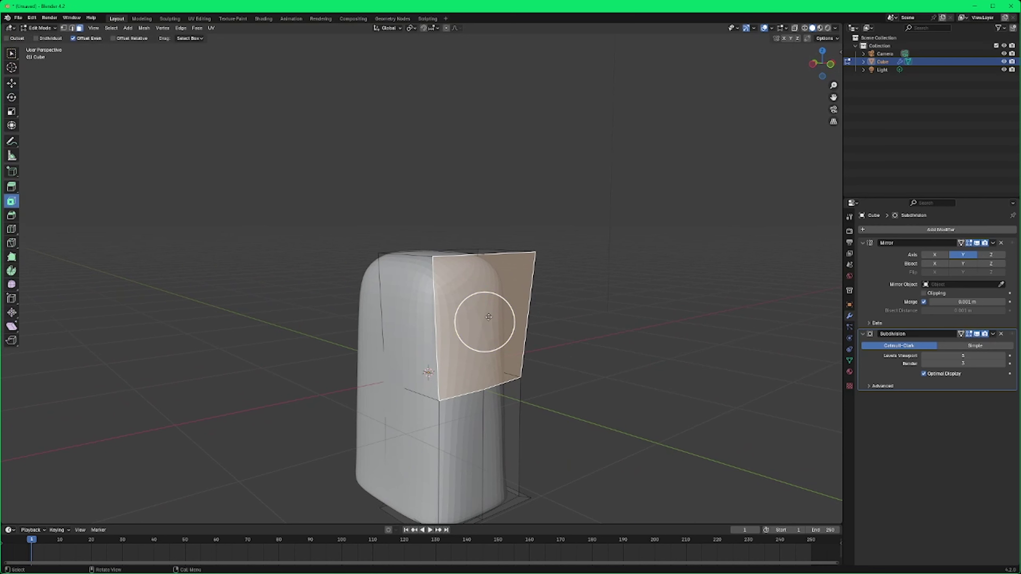
pyautogui.moveTo(488, 317); pyautogui.dragTo(504, 323)
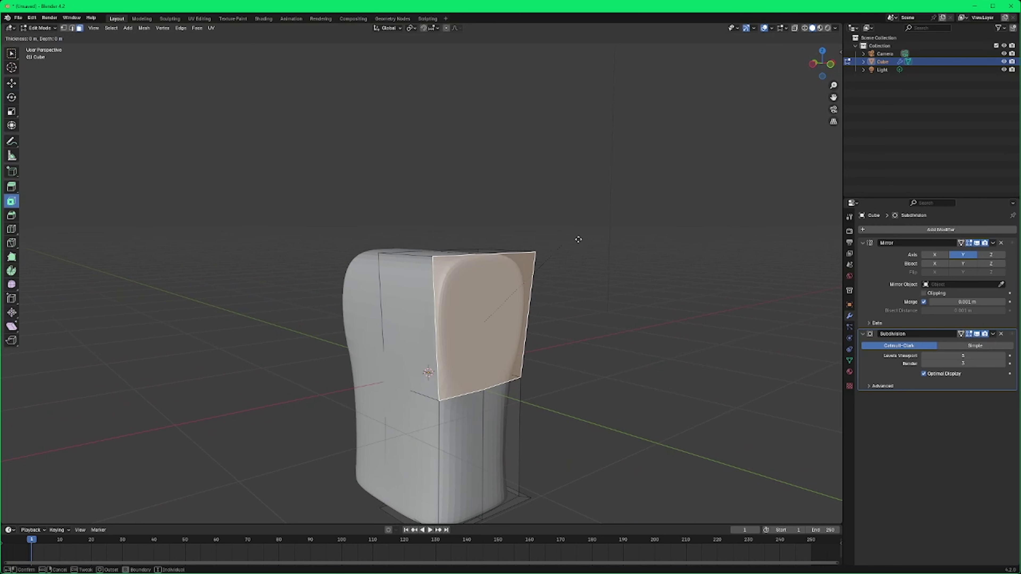
pyautogui.moveTo(578, 240); pyautogui.dragTo(490, 317)
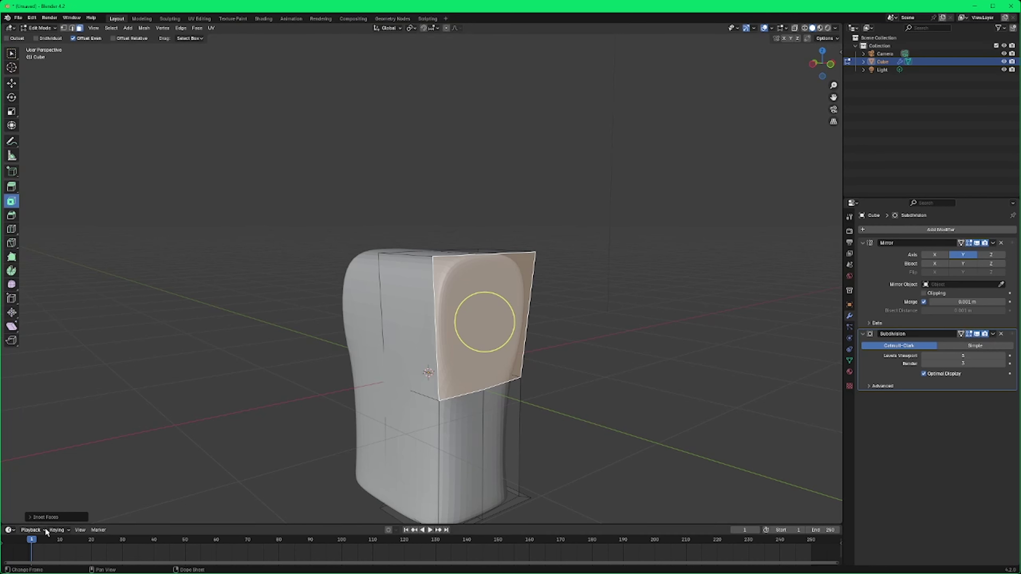
pyautogui.click(31, 517)
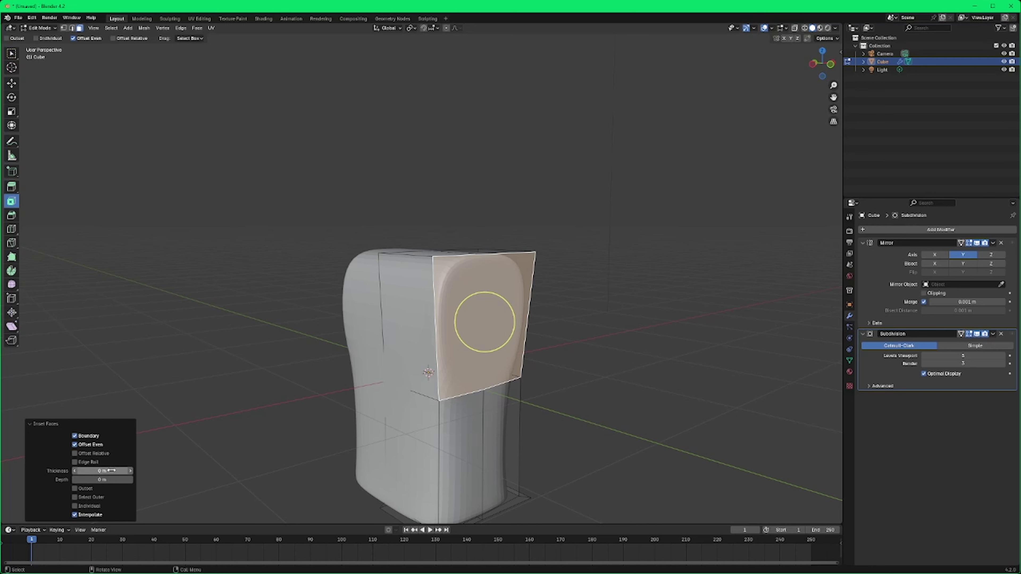
pyautogui.moveTo(103, 471); pyautogui.dragTo(133, 471)
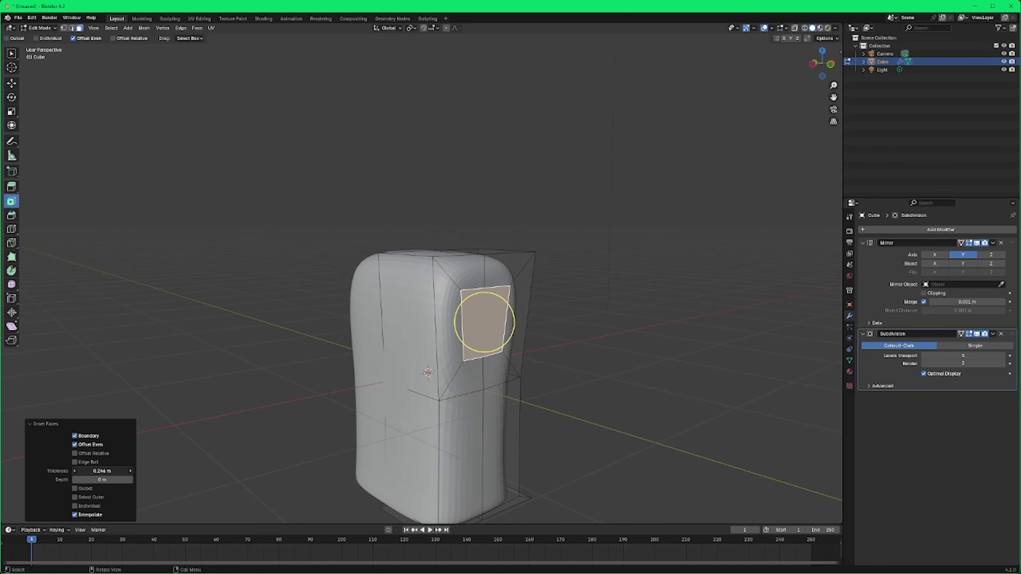
# Step: Extrude the inset face outward about 1.5 m along its normal to form the mirrored arms
pyautogui.moveTo(694, 370); pyautogui.dragTo(626, 382, button='middle')
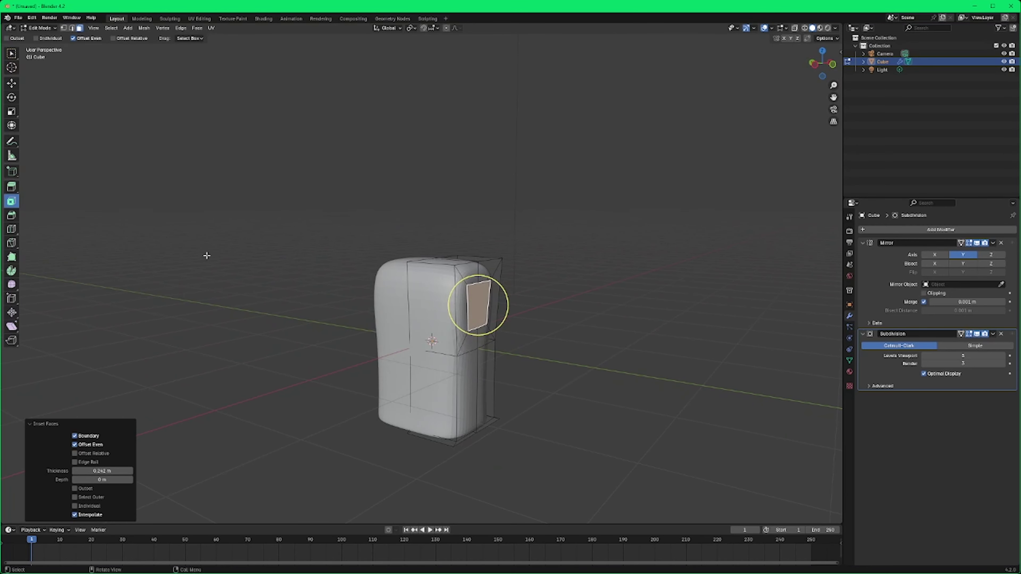
pyautogui.moveTo(297, 320)
pyautogui.mouseDown(button='middle')
pyautogui.moveTo(310, 315)
pyautogui.moveTo(286, 314)
pyautogui.mouseUp(button='middle')
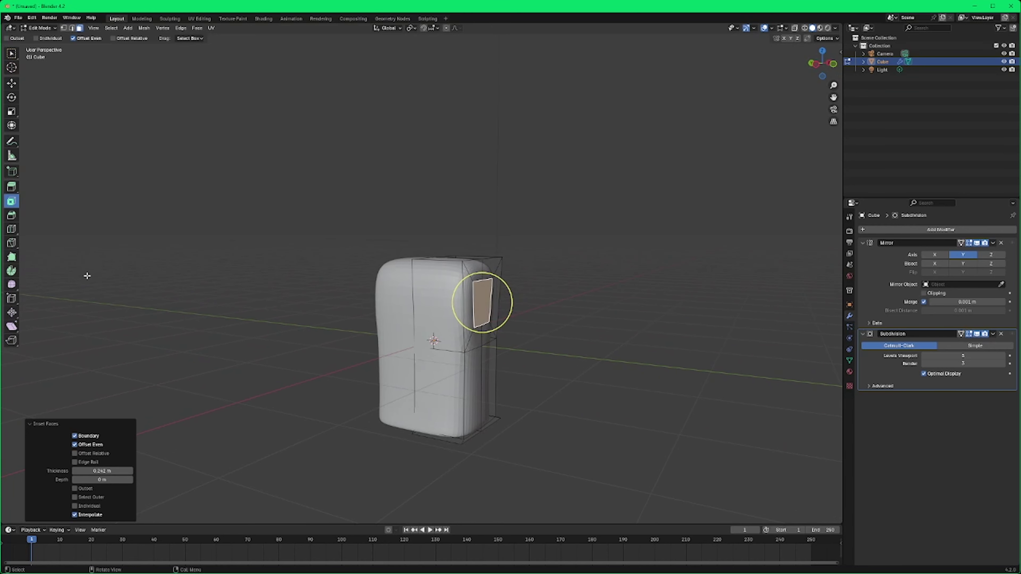
pyautogui.click(11, 188)
pyautogui.moveTo(590, 324); pyautogui.dragTo(617, 324, button='middle')
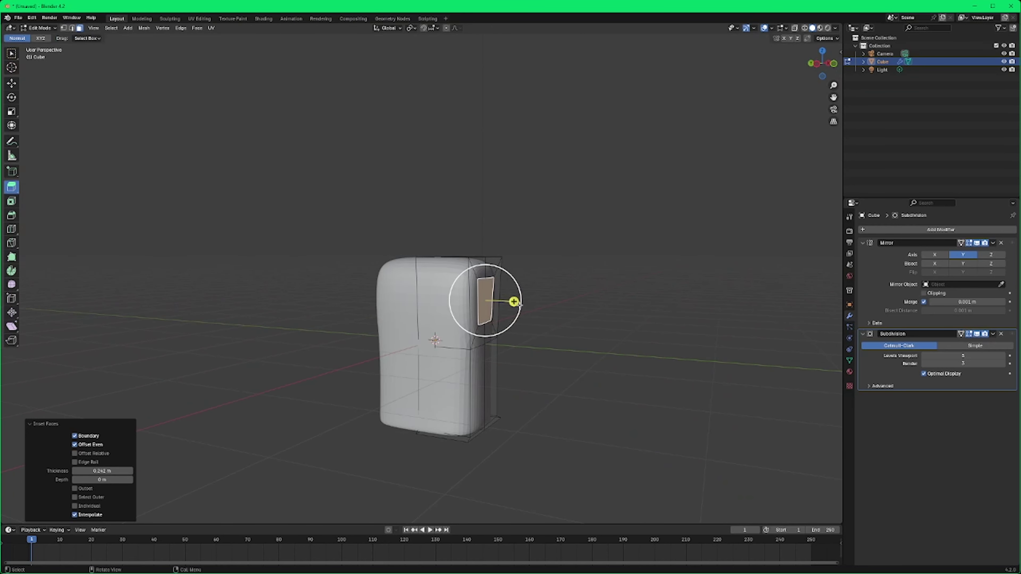
pyautogui.moveTo(514, 302); pyautogui.dragTo(655, 320)
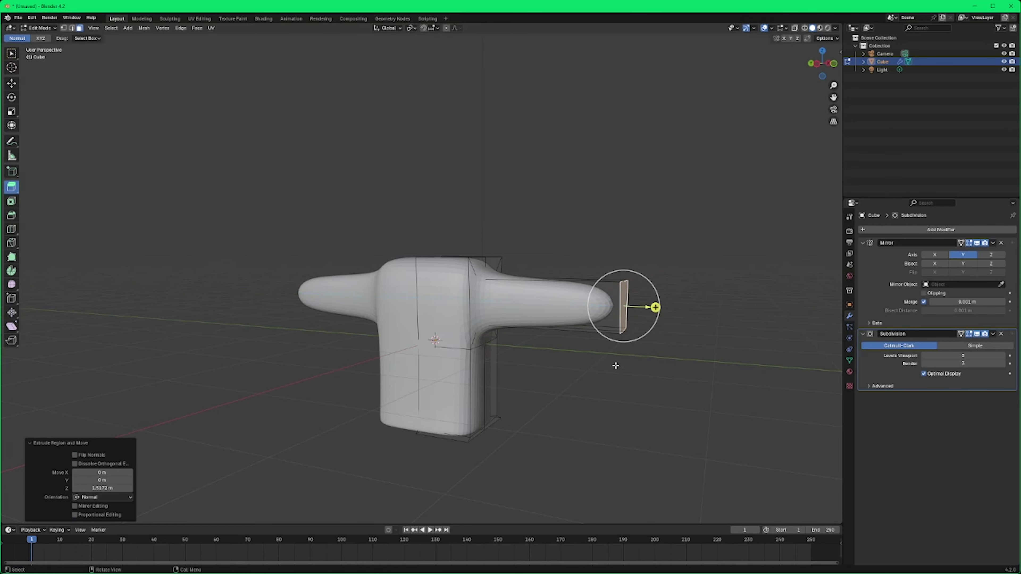
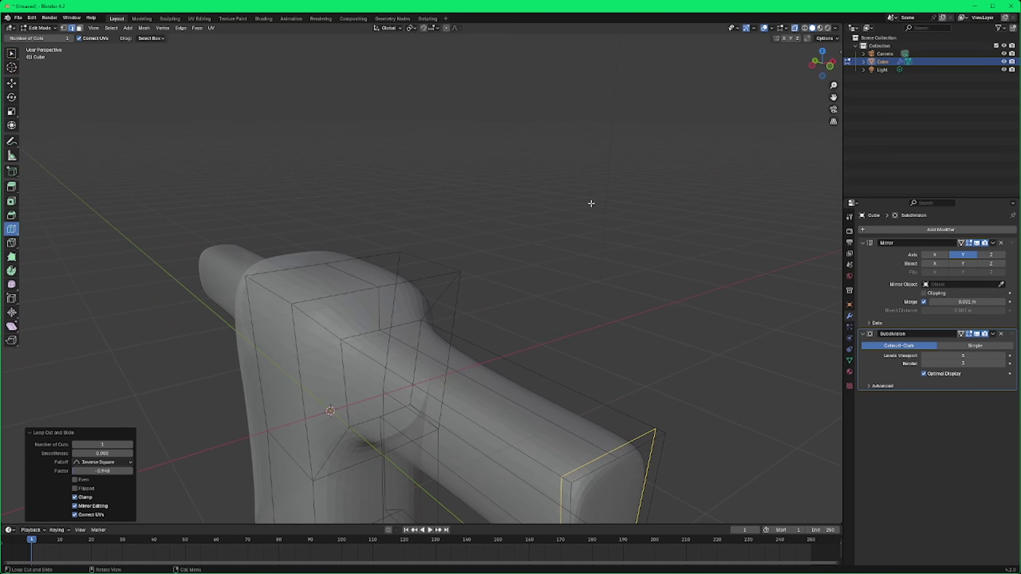
# Step: Raise the upper edges at the root of the arm along Z and shift them outward along Y to slope the shoulder
pyautogui.moveTo(590, 205); pyautogui.dragTo(461, 145, button='middle')
pyautogui.click(64, 28)
pyautogui.click(12, 55)
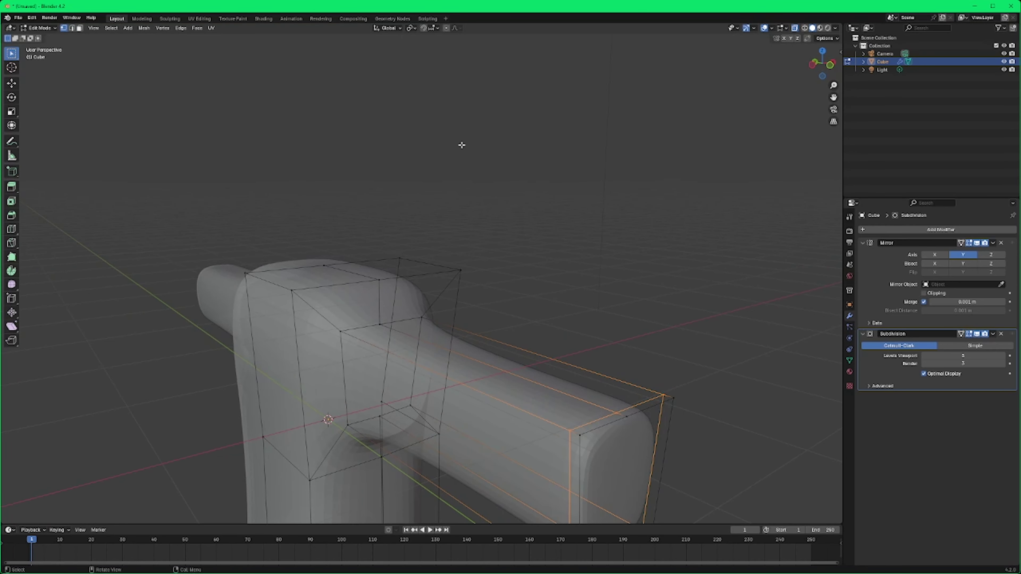
pyautogui.click(71, 29)
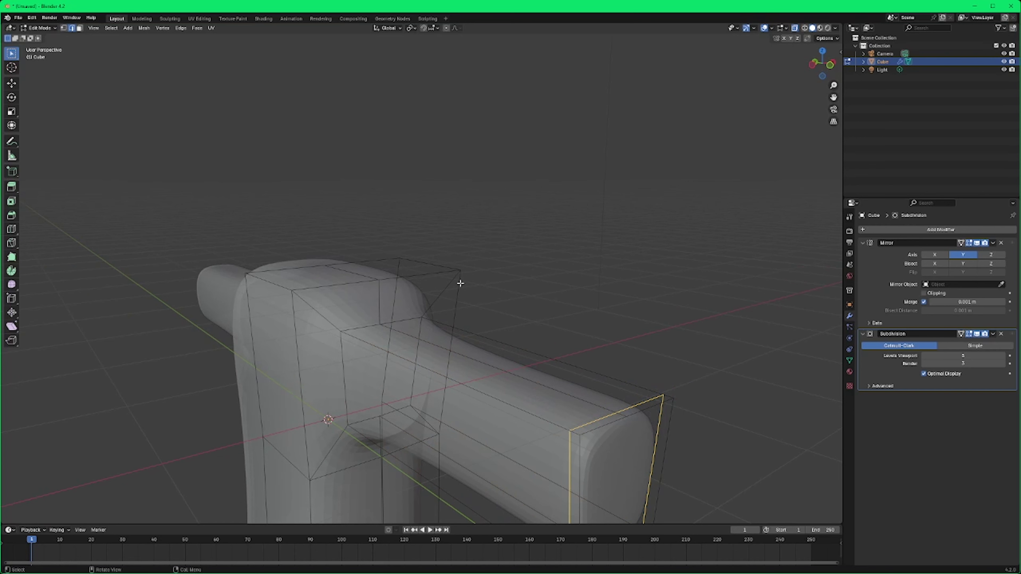
pyautogui.click(364, 324)
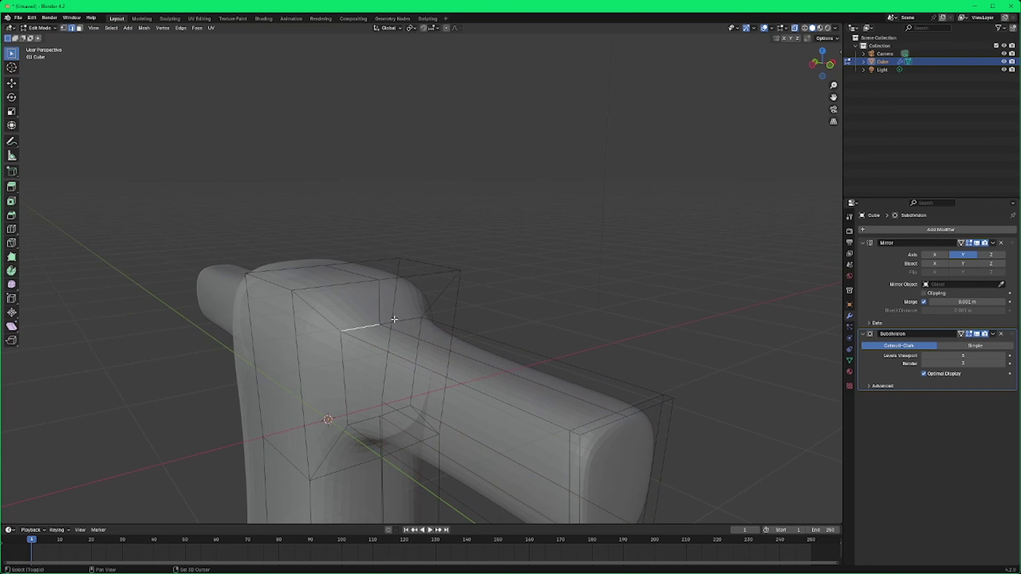
pyautogui.moveTo(402, 322); pyautogui.dragTo(550, 309, button='middle')
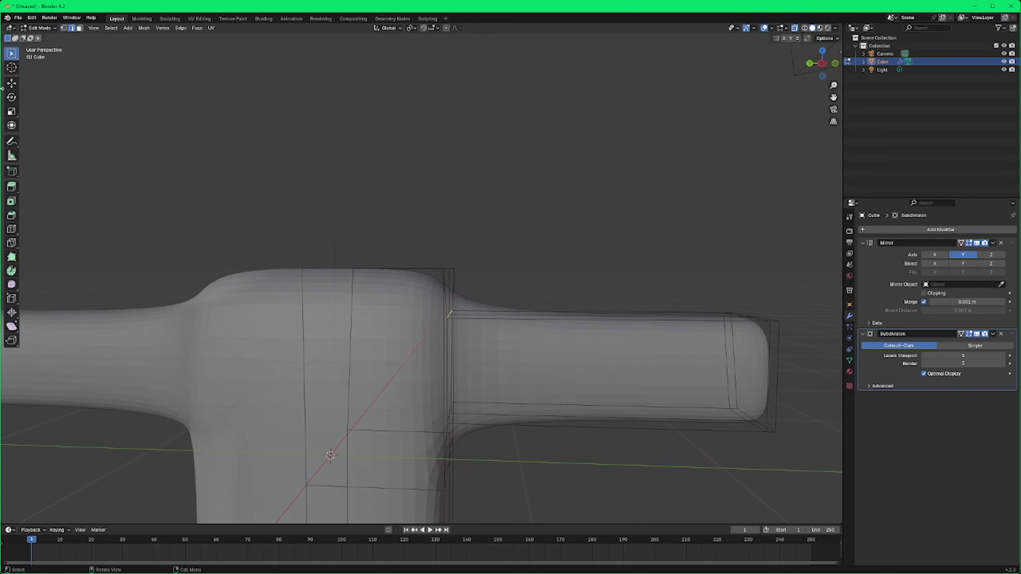
pyautogui.click(12, 84)
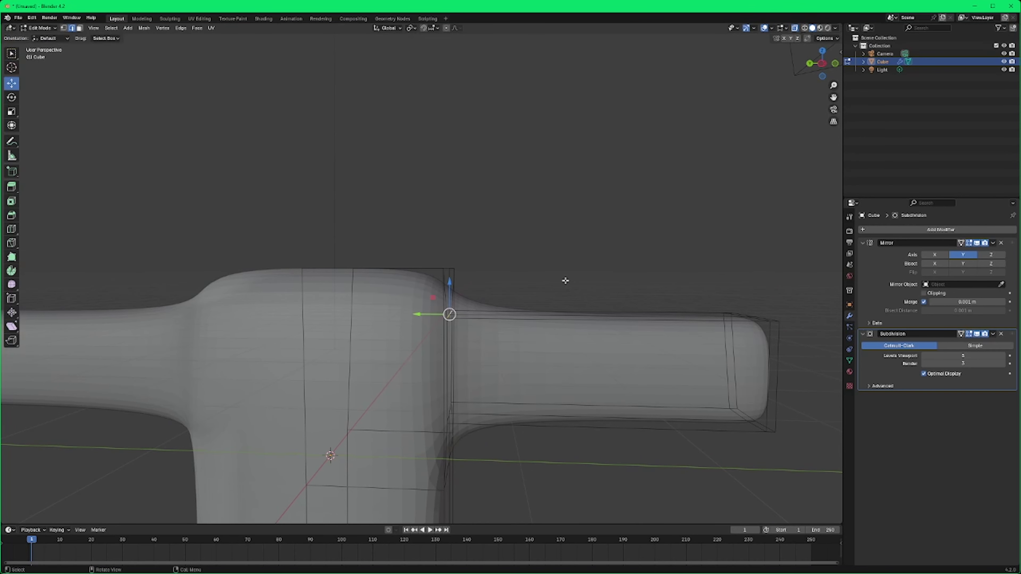
pyautogui.moveTo(453, 284); pyautogui.dragTo(455, 260)
pyautogui.moveTo(419, 295); pyautogui.dragTo(484, 257)
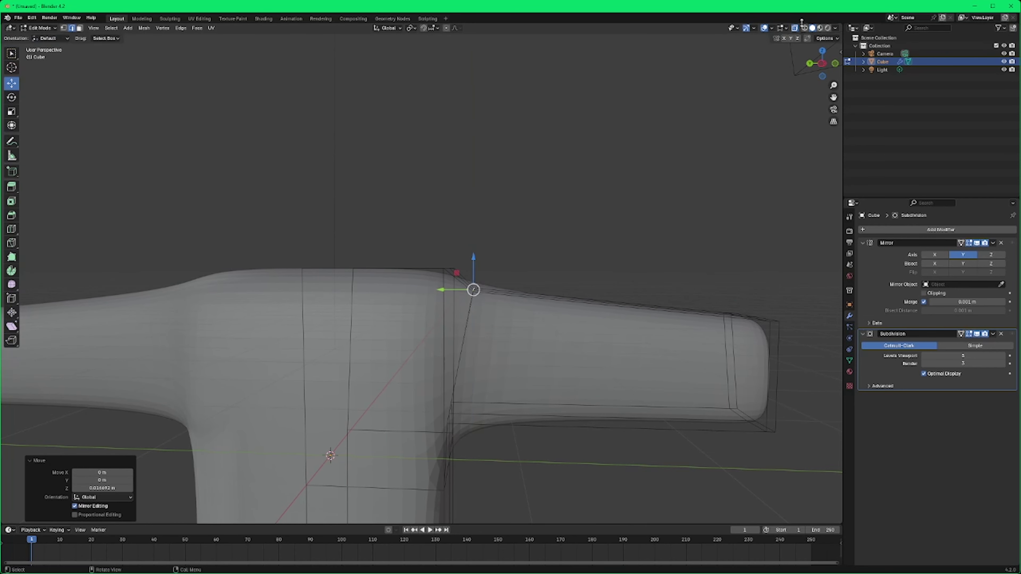
# Step: Raise the lower edges at the root of the arm along Z and shift them along Y toward the body
pyautogui.scroll(-5, 656, 189)
pyautogui.moveTo(656, 189)
pyautogui.mouseDown(button='middle')
pyautogui.moveTo(615, 221)
pyautogui.moveTo(557, 216)
pyautogui.moveTo(666, 193)
pyautogui.moveTo(655, 176)
pyautogui.moveTo(633, 180)
pyautogui.moveTo(640, 188)
pyautogui.mouseUp(button='middle')
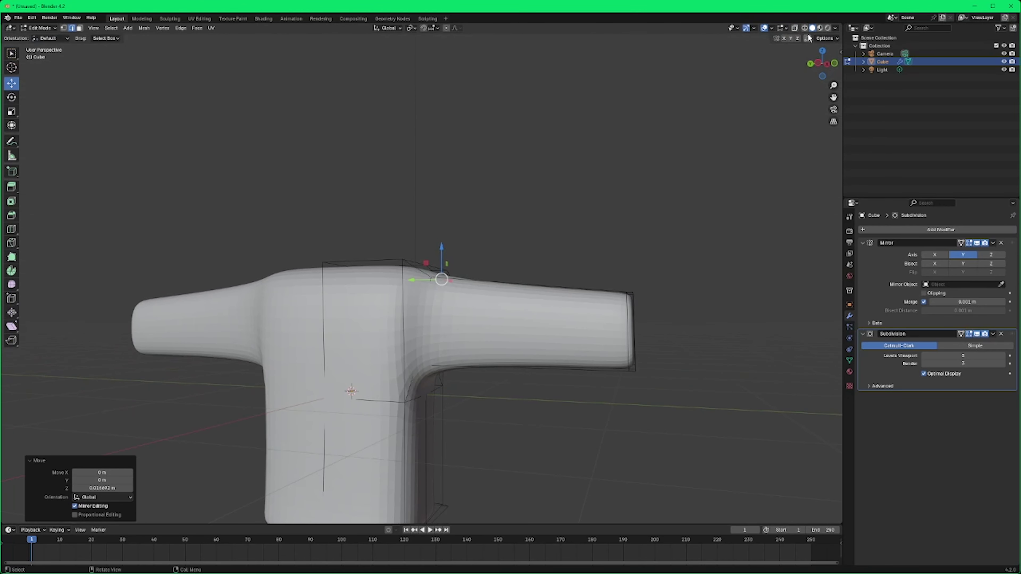
pyautogui.click(795, 28)
pyautogui.moveTo(615, 400)
pyautogui.mouseDown(button='middle')
pyautogui.moveTo(615, 383)
pyautogui.moveTo(567, 369)
pyautogui.moveTo(608, 392)
pyautogui.moveTo(572, 390)
pyautogui.moveTo(599, 387)
pyautogui.moveTo(606, 398)
pyautogui.mouseUp(button='middle')
pyautogui.moveTo(418, 367); pyautogui.dragTo(462, 377, button='middle')
pyautogui.scroll(3, 462, 376)
pyautogui.keyDown('shift'); pyautogui.moveTo(499, 411); pyautogui.dragTo(558, 363, button='middle'); pyautogui.keyUp('shift')
pyautogui.click(357, 327)
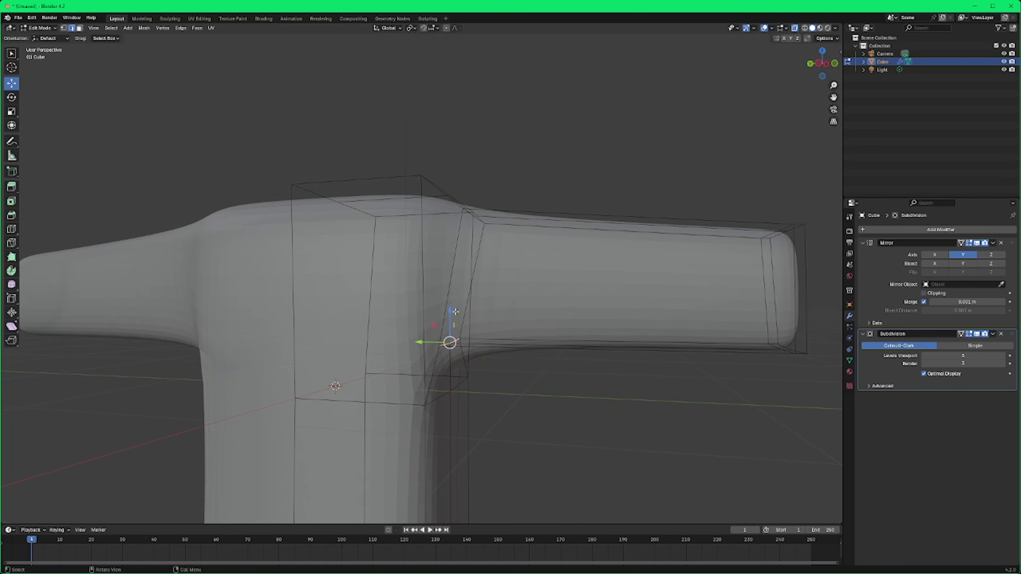
pyautogui.moveTo(455, 311); pyautogui.dragTo(457, 277)
pyautogui.moveTo(423, 311); pyautogui.dragTo(404, 300)
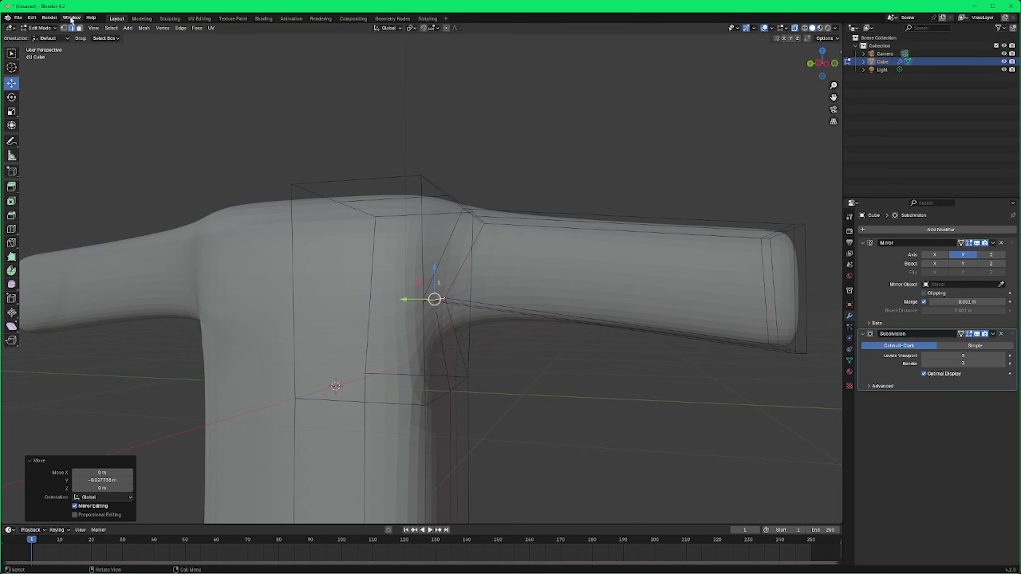
# Step: Scale the arm's end face down uniformly to about 0.578 with X-ray display turned off
pyautogui.click(11, 54)
pyautogui.click(532, 122)
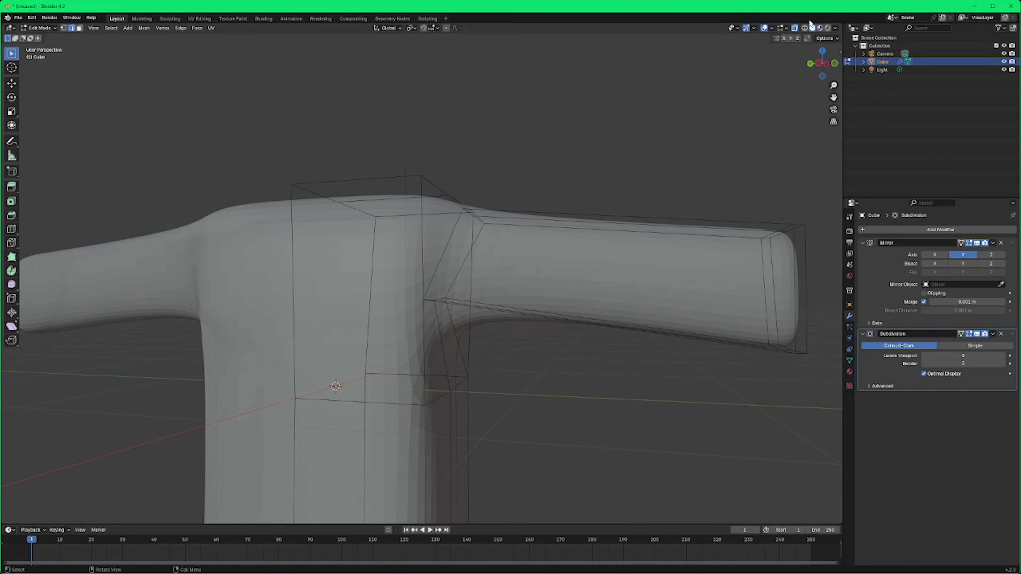
pyautogui.click(794, 28)
pyautogui.scroll(-5, 577, 372)
pyautogui.moveTo(515, 390); pyautogui.dragTo(489, 355, button='middle')
pyautogui.scroll(2, 539, 305)
pyautogui.scroll(1, 539, 305)
pyautogui.moveTo(602, 221); pyautogui.dragTo(544, 299, button='middle')
pyautogui.click(80, 28)
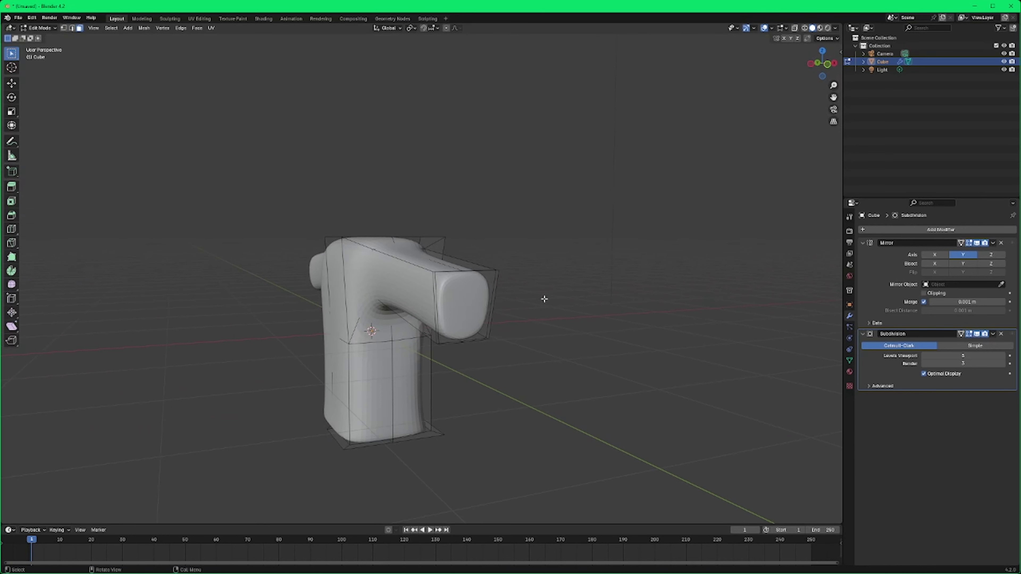
pyautogui.click(471, 302)
pyautogui.moveTo(520, 313); pyautogui.dragTo(540, 314, button='middle')
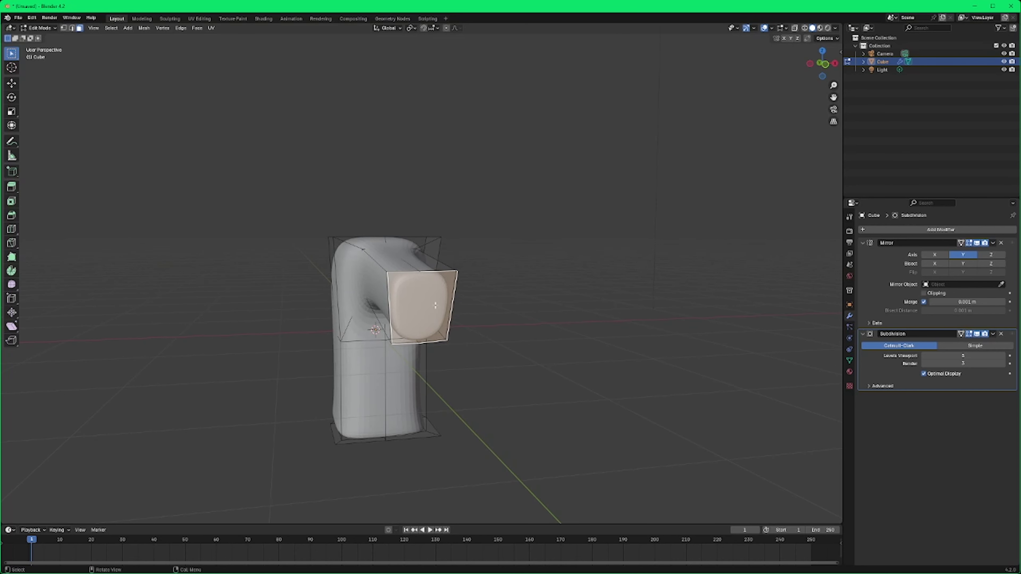
pyautogui.press('s')
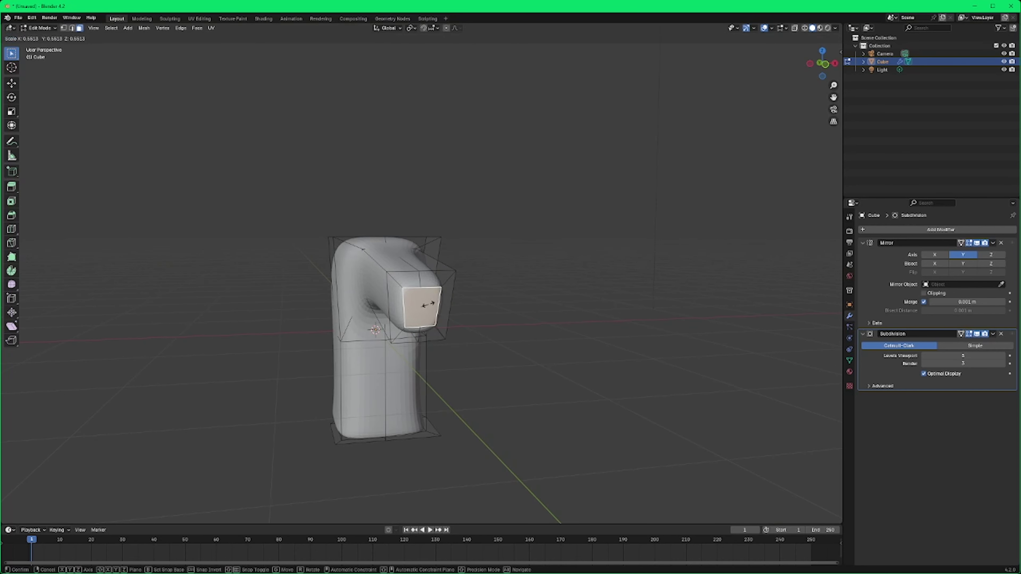
pyautogui.click(429, 305)
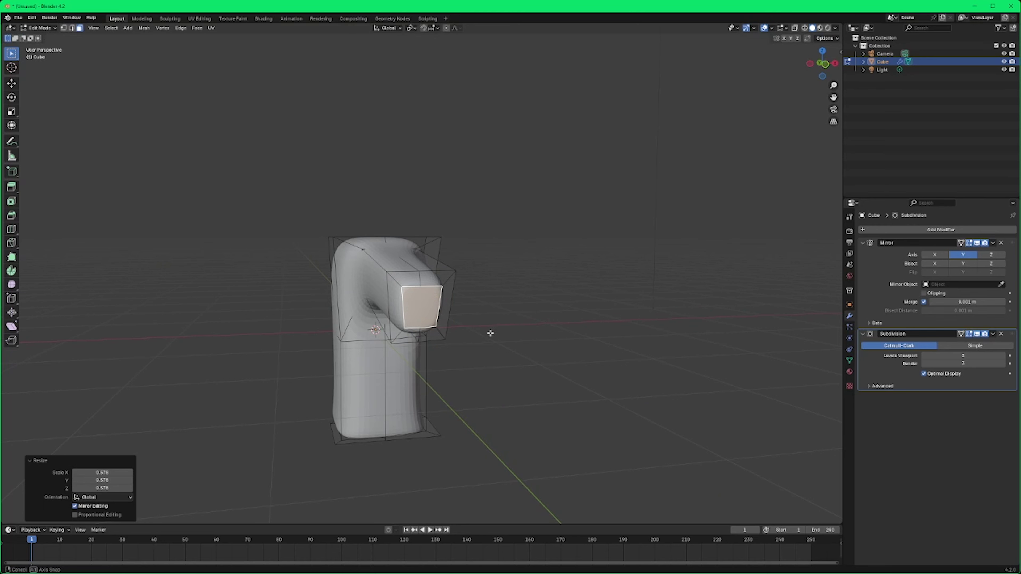
# Step: Extrude the scaled end face about 0.295 m into the arm along its normal to hollow the sleeve opening
pyautogui.moveTo(490, 333); pyautogui.dragTo(445, 304, button='middle')
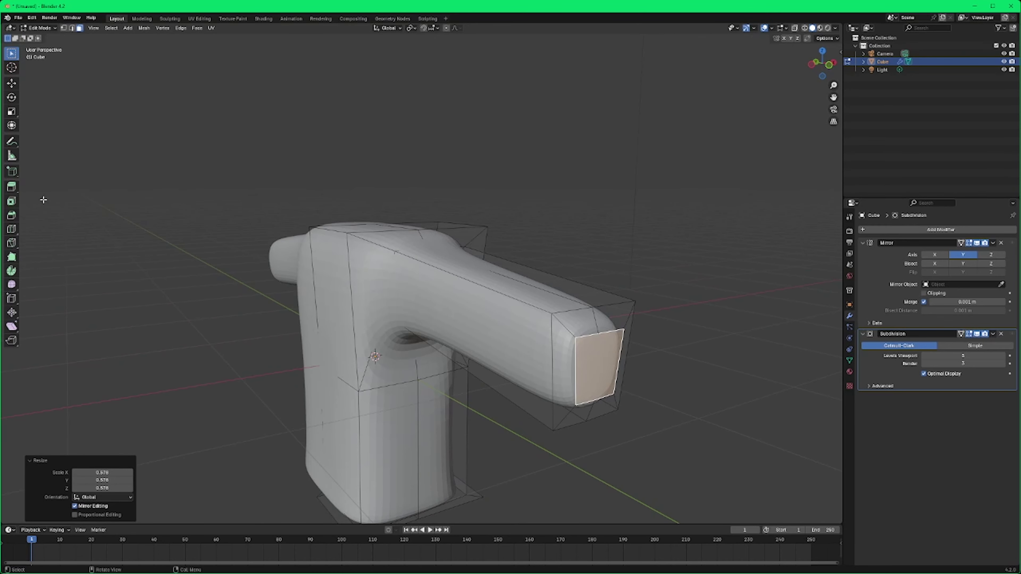
pyautogui.moveTo(642, 371); pyautogui.dragTo(587, 365)
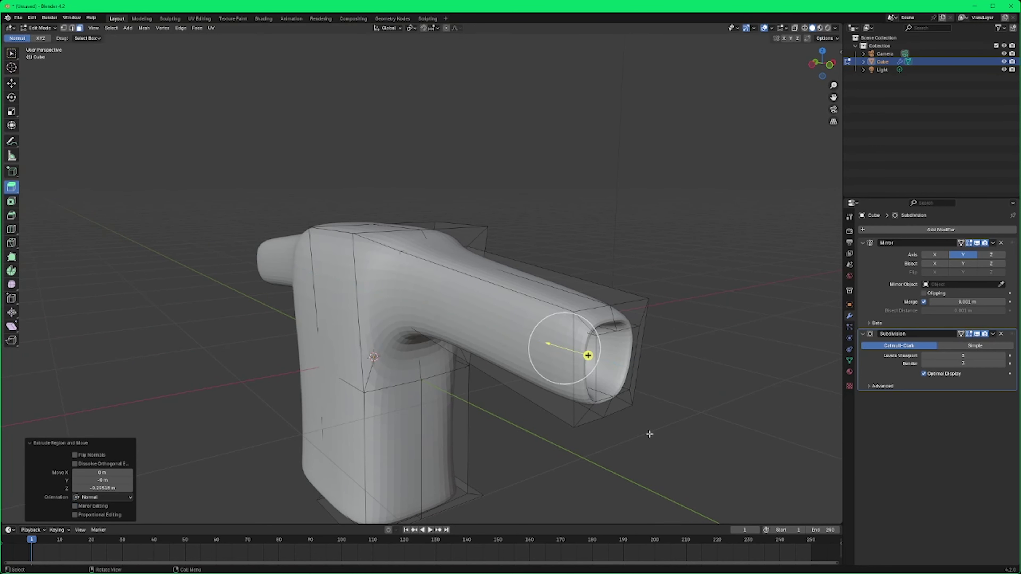
pyautogui.moveTo(650, 435); pyautogui.dragTo(599, 429, button='middle')
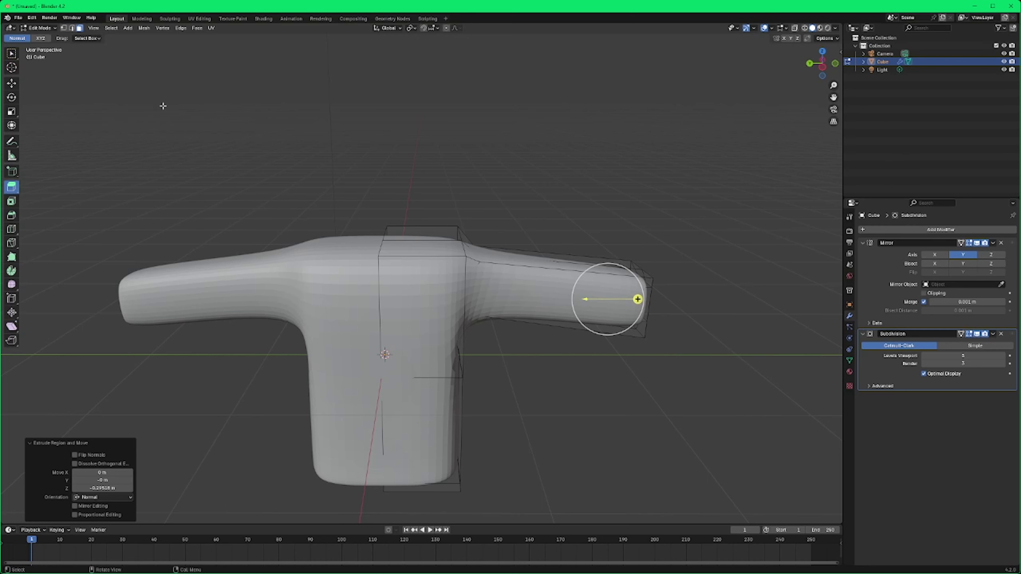
# Step: Select the top edges along the body's outer shoulder and move them inward along Y toward the body's centre
pyautogui.click(71, 28)
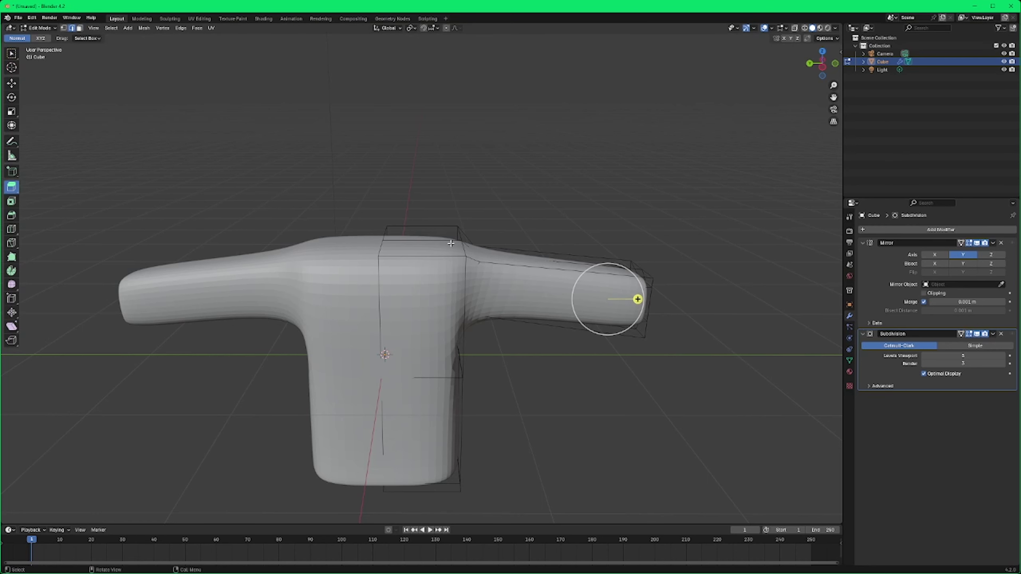
pyautogui.click(463, 246)
pyautogui.moveTo(499, 232); pyautogui.dragTo(497, 248, button='middle')
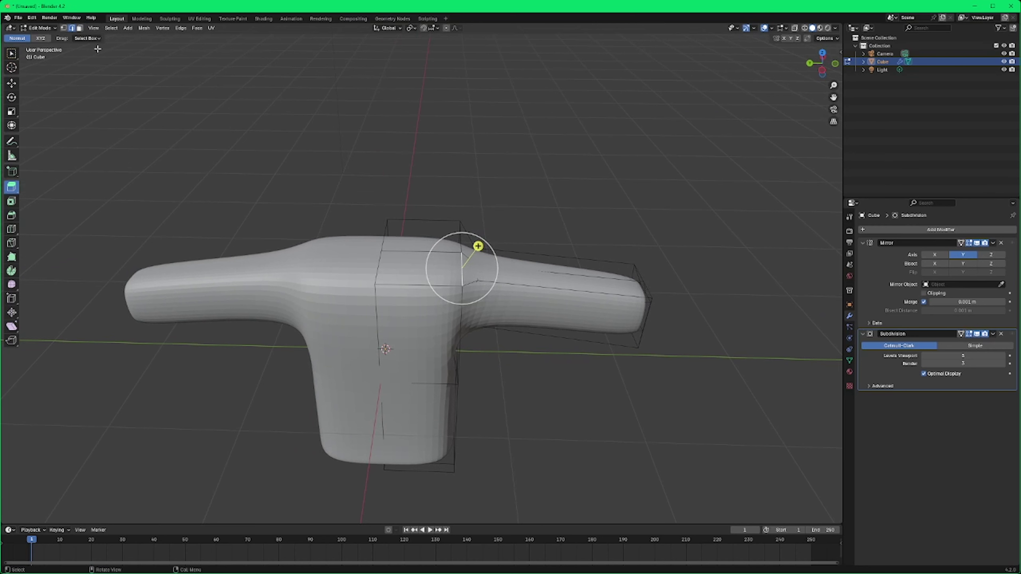
pyautogui.keyDown('shift'); pyautogui.click(458, 240); pyautogui.keyUp('shift')
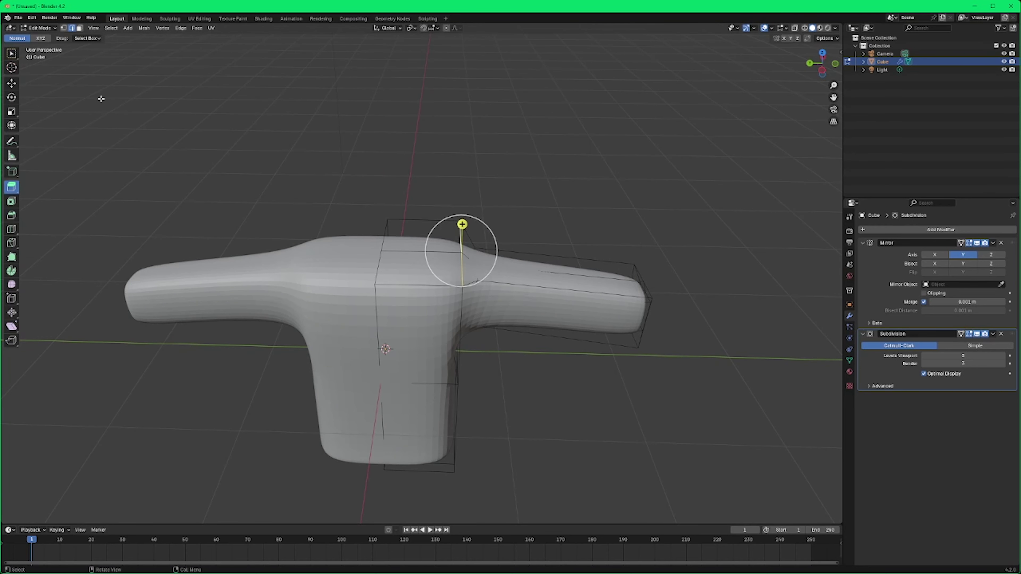
pyautogui.click(5, 84)
pyautogui.moveTo(278, 160); pyautogui.dragTo(441, 156, button='middle')
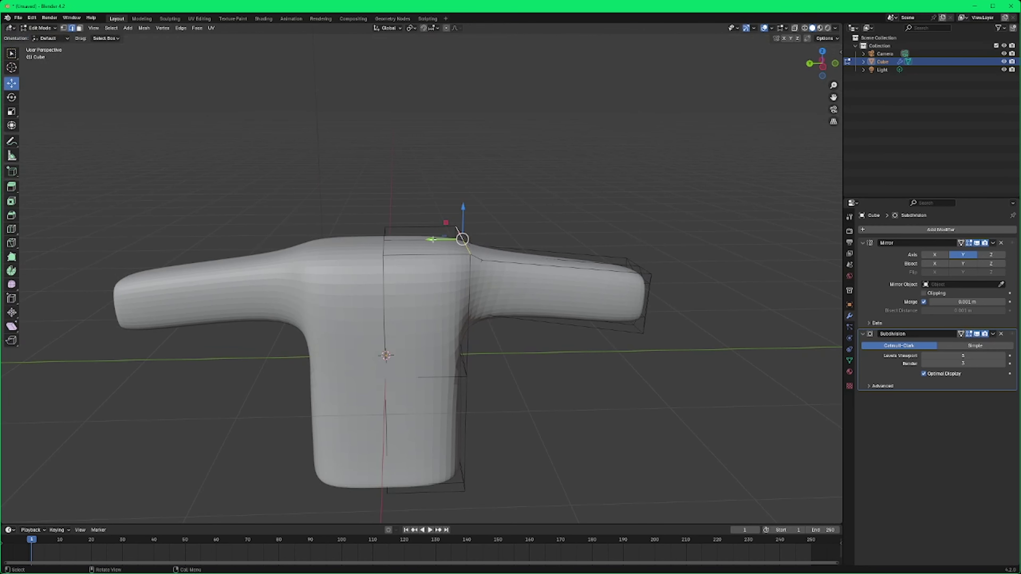
pyautogui.moveTo(432, 239); pyautogui.dragTo(392, 240)
pyautogui.moveTo(484, 214); pyautogui.dragTo(402, 241, button='middle')
# Step: Move the top edge on the body's -X side inward about 0.118 m and pull the opposite +X edge inward along X
pyautogui.click(332, 241)
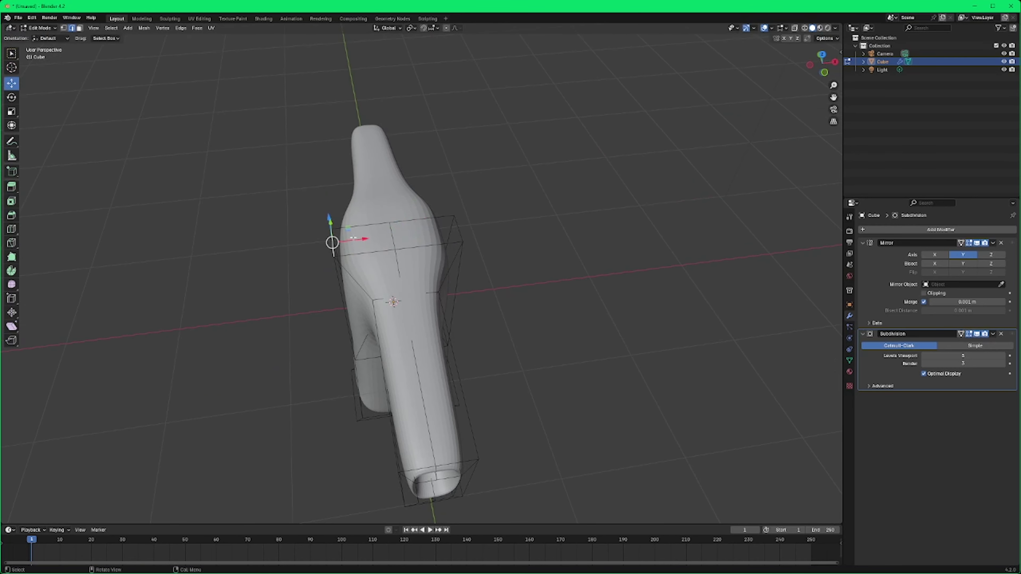
pyautogui.moveTo(353, 238); pyautogui.dragTo(377, 236)
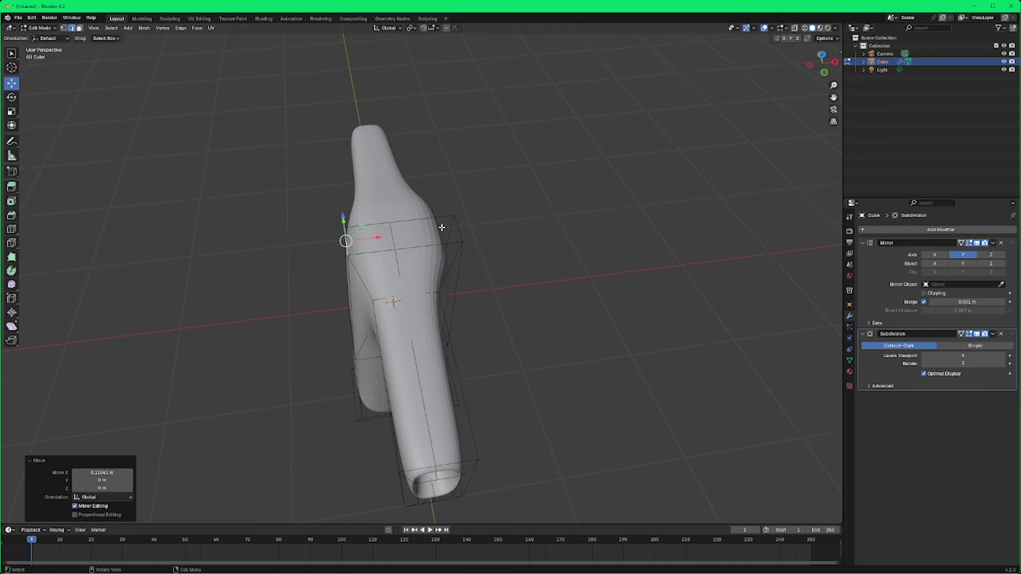
pyautogui.click(458, 229)
pyautogui.moveTo(486, 226); pyautogui.dragTo(463, 228)
# Step: Move the vertical corner edge of the lower body inward about 0.18 m along Y
pyautogui.moveTo(492, 256); pyautogui.dragTo(659, 352, button='middle')
pyautogui.moveTo(529, 337); pyautogui.dragTo(504, 342)
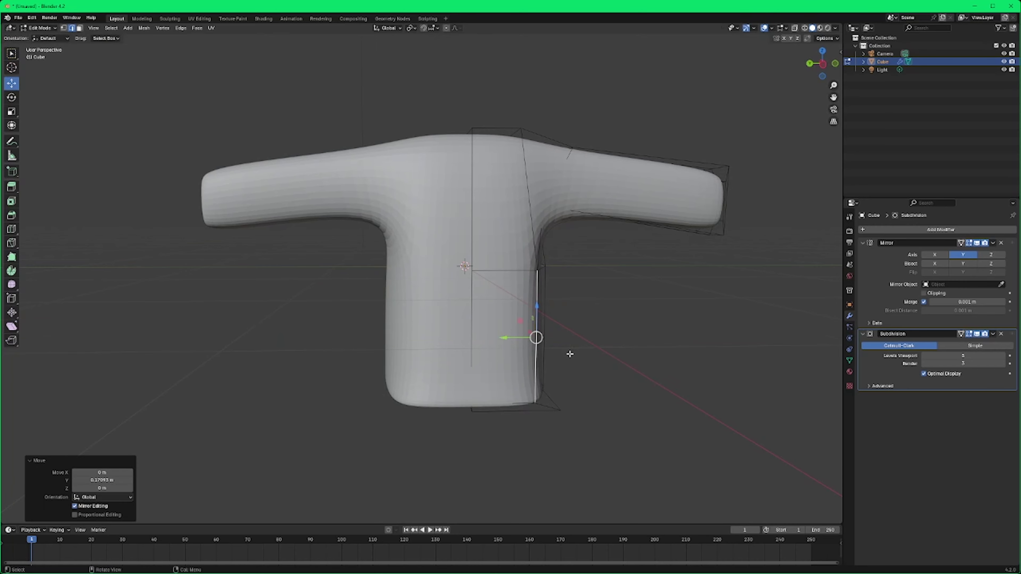
pyautogui.moveTo(504, 341)
pyautogui.mouseDown(button='middle')
pyautogui.moveTo(586, 357)
pyautogui.moveTo(463, 360)
pyautogui.moveTo(489, 352)
pyautogui.mouseUp(button='middle')
# Step: Select the two faces on the underside of the body and merge them into one face
pyautogui.click(308, 335)
pyautogui.scroll(2, 486, 351)
pyautogui.scroll(-1, 378, 341)
pyautogui.moveTo(319, 327); pyautogui.dragTo(348, 329)
pyautogui.moveTo(542, 385); pyautogui.dragTo(615, 383, button='middle')
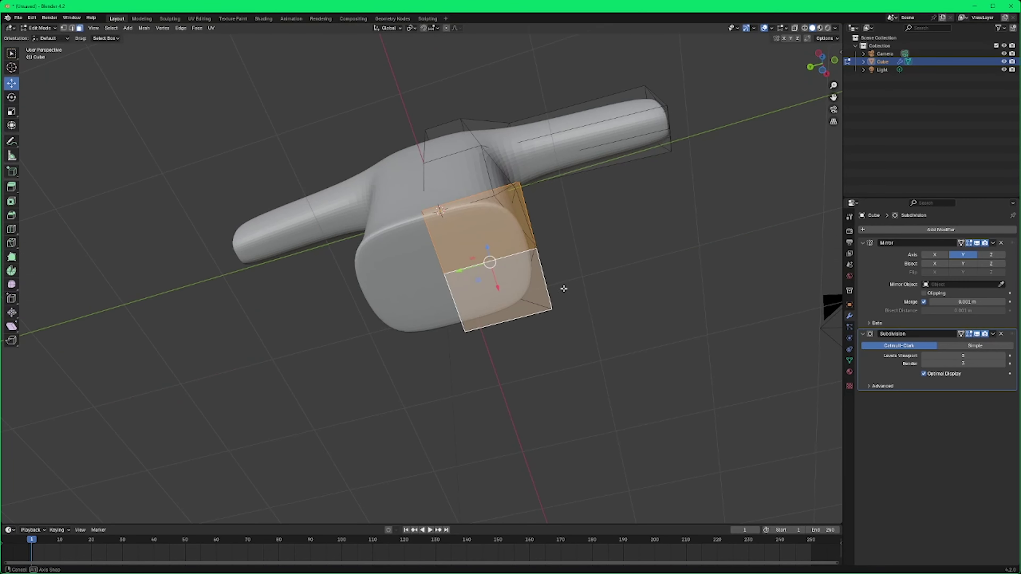
pyautogui.moveTo(563, 289); pyautogui.dragTo(579, 286, button='middle')
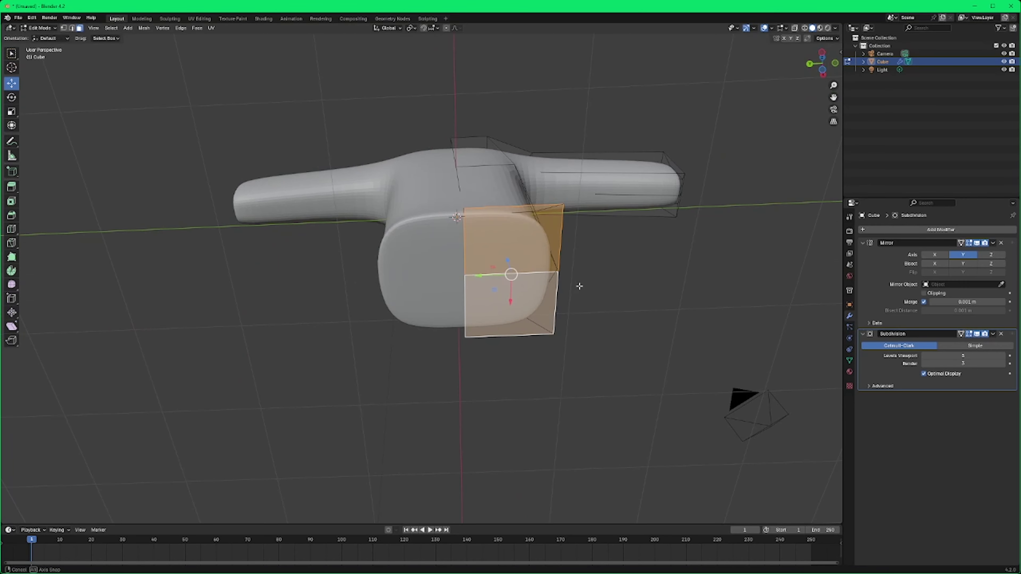
pyautogui.scroll(1, 612, 308)
pyautogui.keyDown('shift'); pyautogui.moveTo(659, 313); pyautogui.dragTo(613, 331, button='middle'); pyautogui.keyUp('shift')
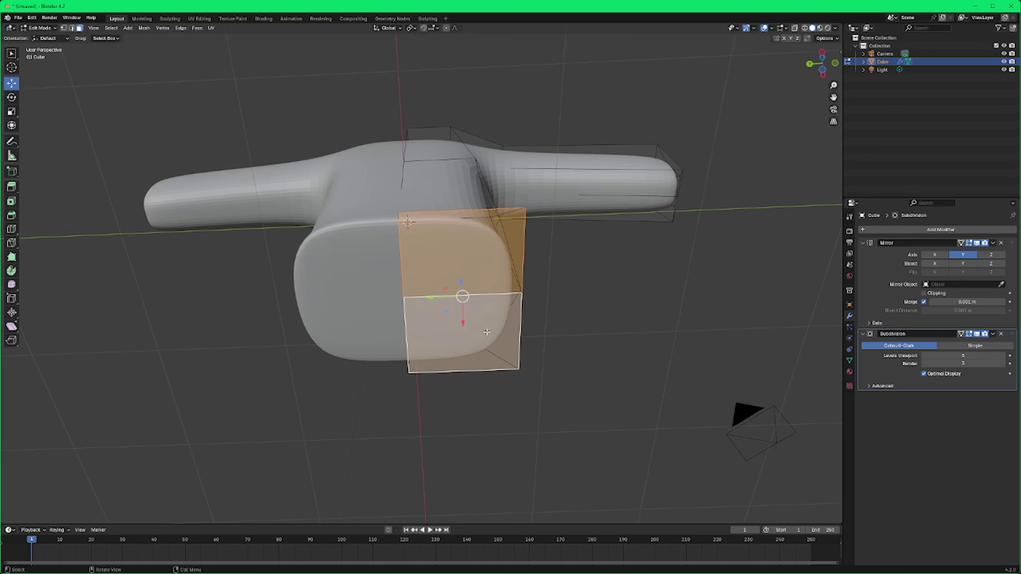
pyautogui.press('s')
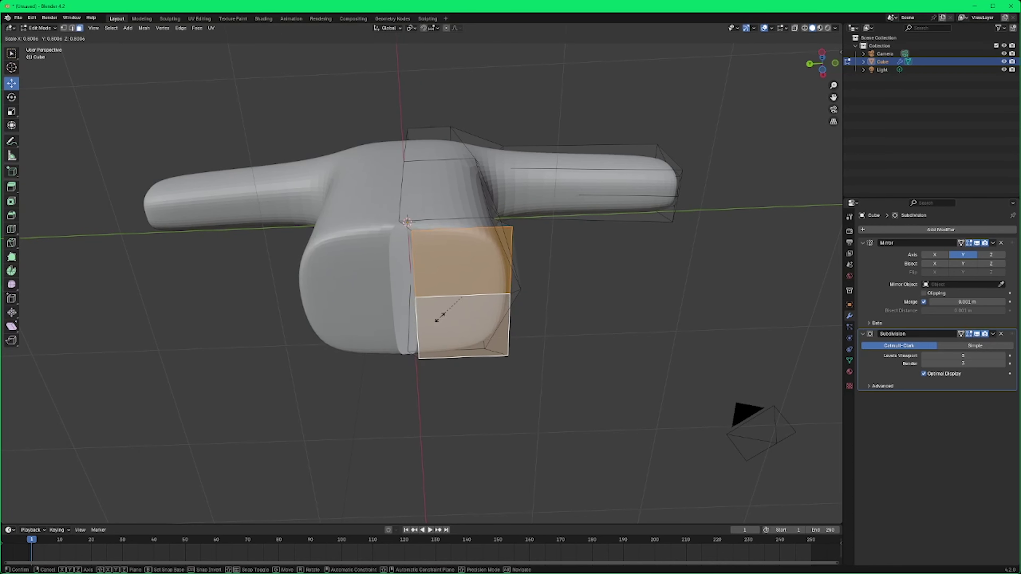
pyautogui.rightClick(450, 314)
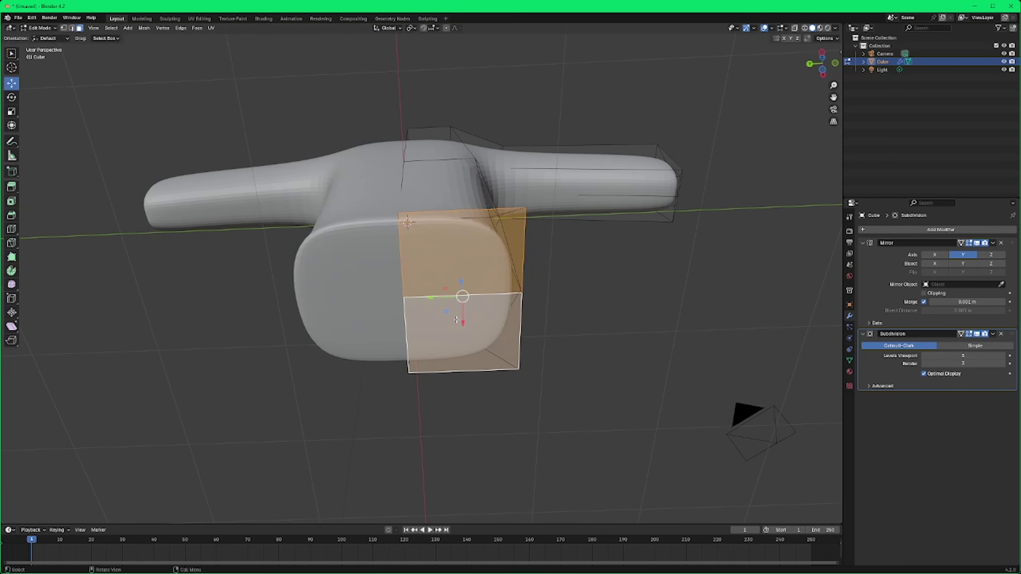
pyautogui.hotkey('ctrl', 'z')
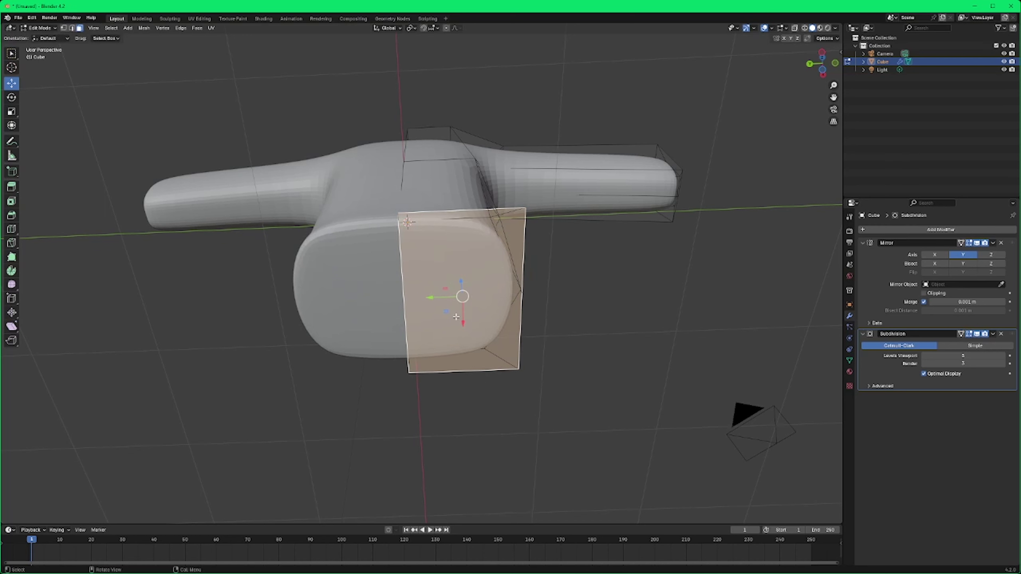
# Step: Try to scale the merged bottom face down uniformly to about 0.59
pyautogui.press('s')
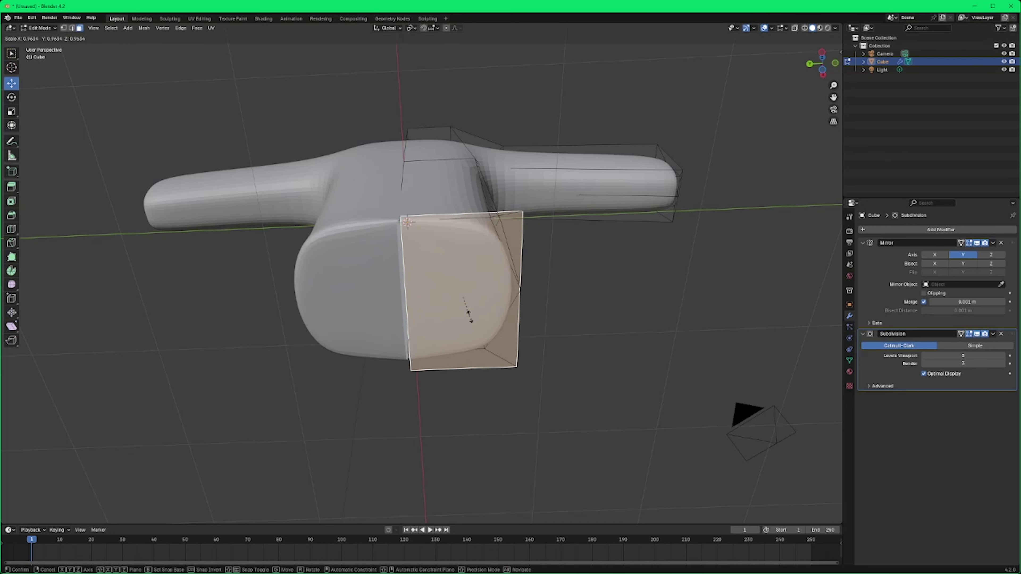
pyautogui.click(465, 309)
pyautogui.moveTo(564, 327)
pyautogui.mouseDown(button='middle')
pyautogui.moveTo(576, 360)
pyautogui.moveTo(569, 371)
pyautogui.moveTo(576, 342)
pyautogui.mouseUp(button='middle')
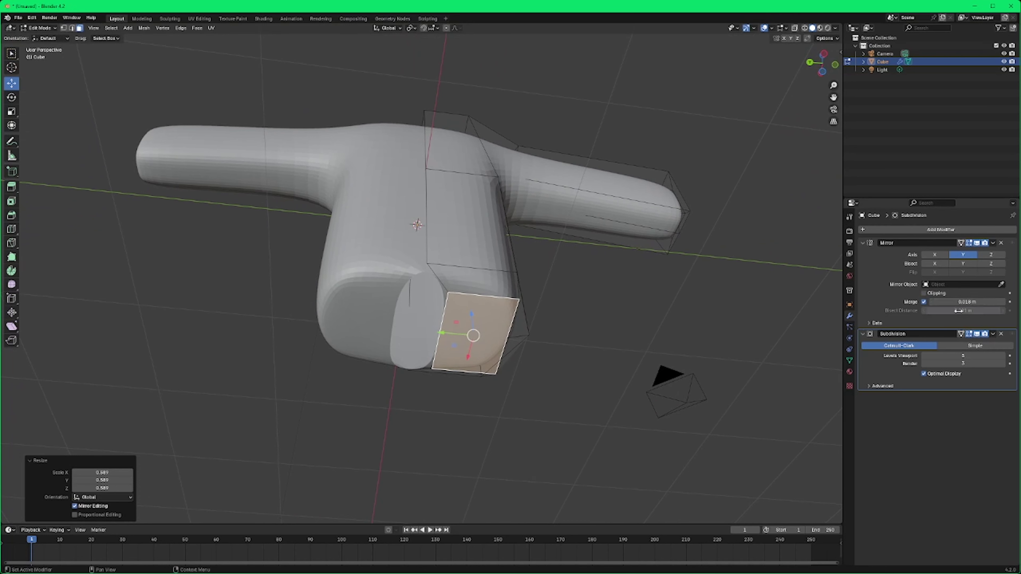
pyautogui.hotkey('ctrl', 'z')
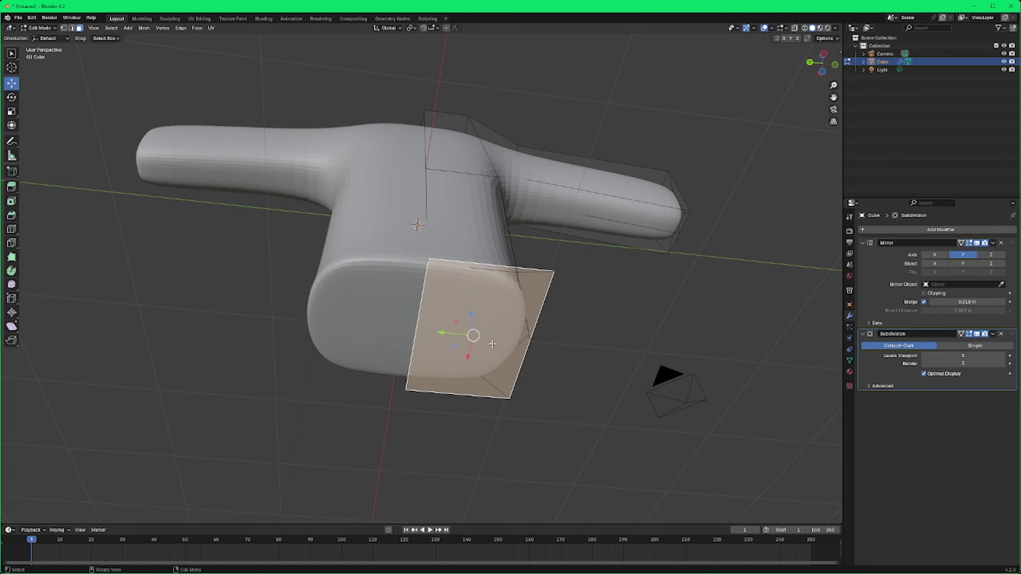
# Step: Scale the merged bottom face of the body down uniformly about its own centre
pyautogui.press('s')
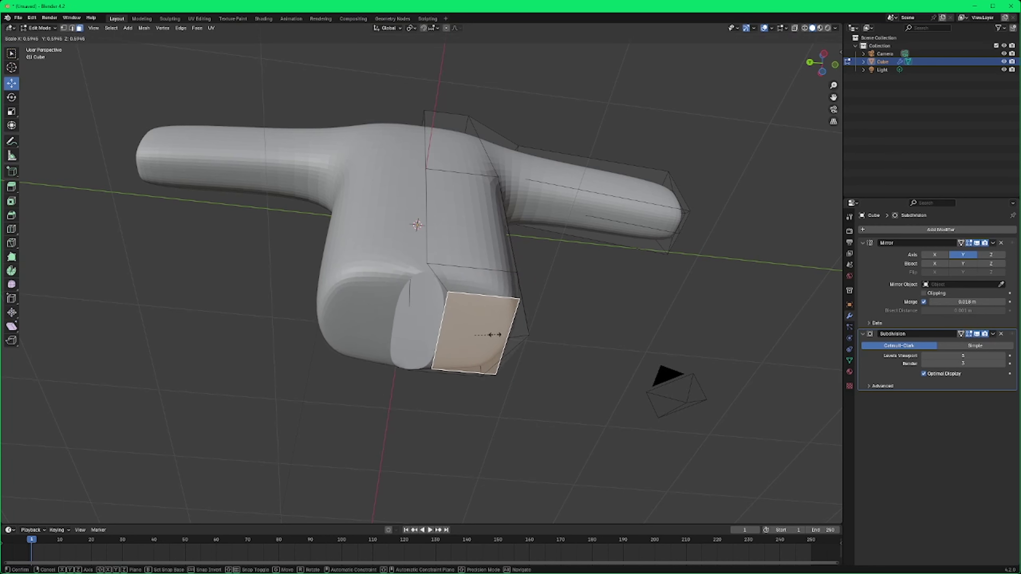
pyautogui.click(501, 334)
pyautogui.moveTo(620, 341); pyautogui.dragTo(599, 340, button='middle')
# Step: Move the inner vertical-seam-side edge of the merged bottom face along Y toward the body's mirror centre
pyautogui.click(72, 29)
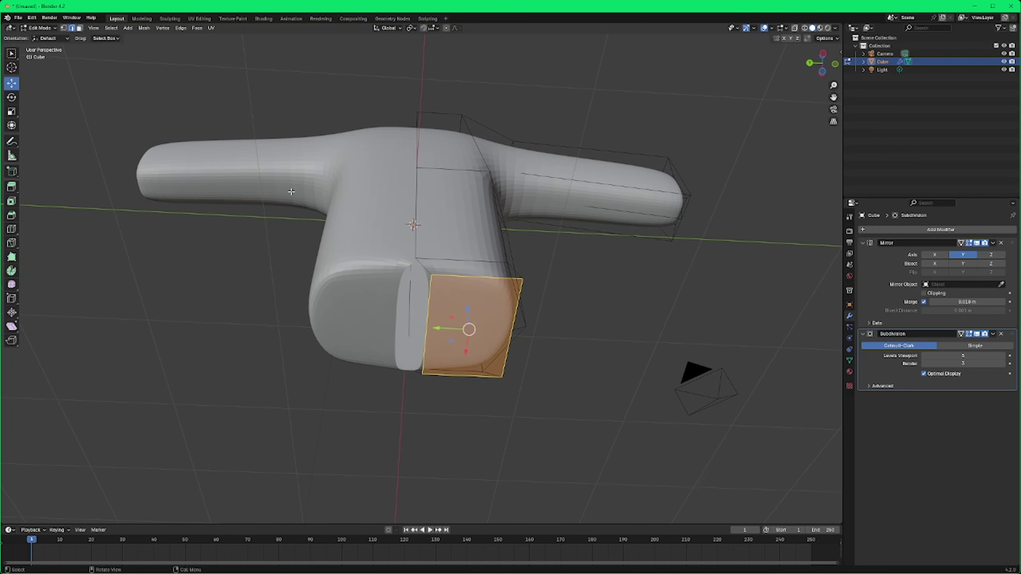
pyautogui.click(424, 330)
pyautogui.click(427, 319)
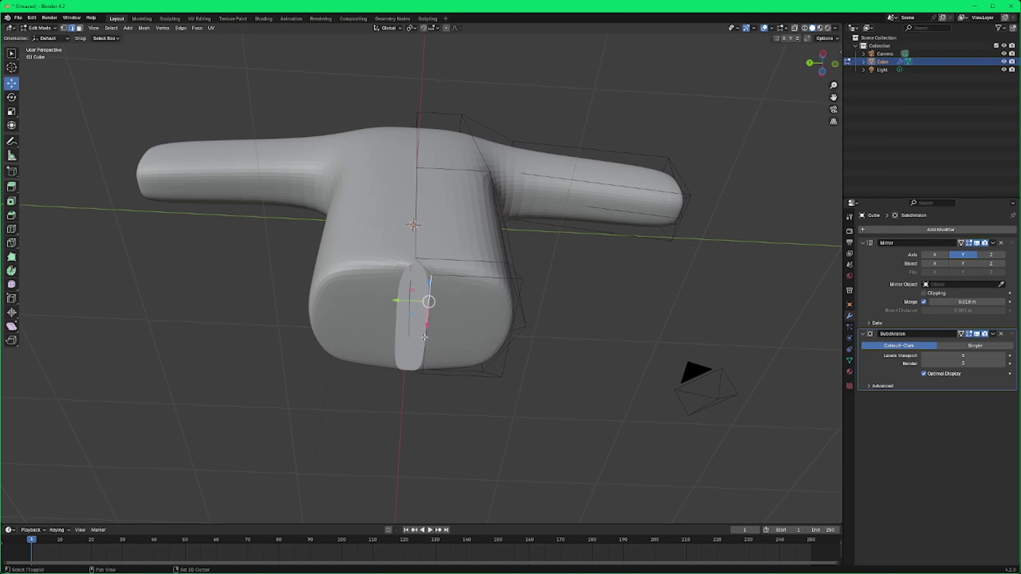
pyautogui.moveTo(397, 326); pyautogui.dragTo(379, 326)
pyautogui.moveTo(654, 338); pyautogui.dragTo(580, 379, button='middle')
pyautogui.moveTo(583, 316); pyautogui.dragTo(506, 270, button='middle')
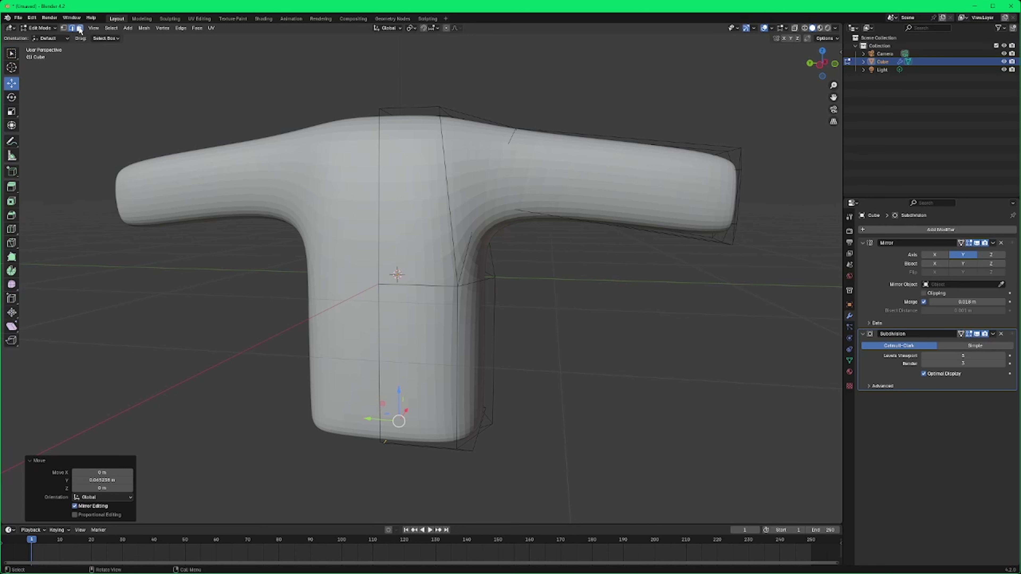
# Step: Add one loop cut around the sleeve and slide it close to the shoulder
pyautogui.click(80, 28)
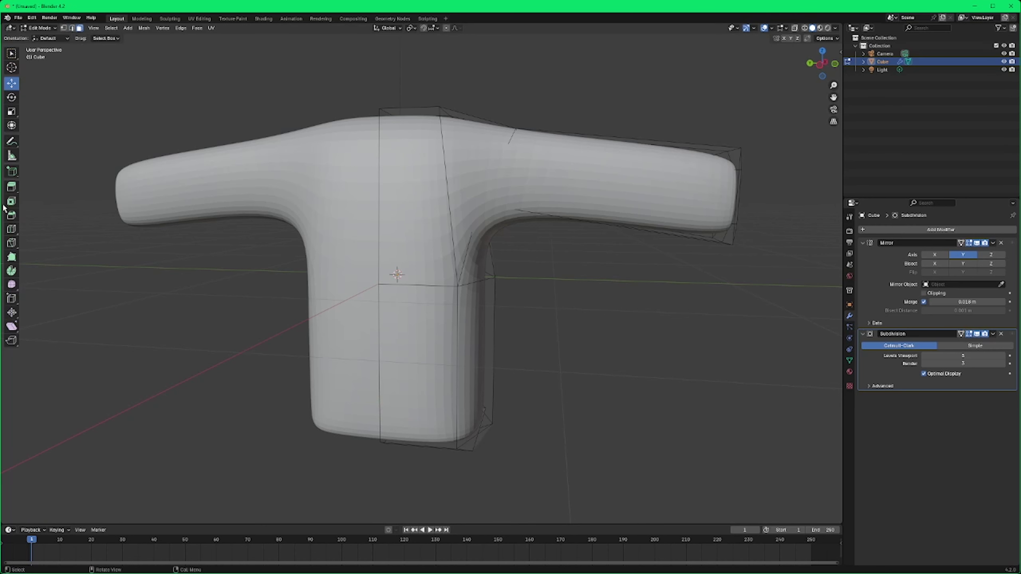
pyautogui.click(12, 230)
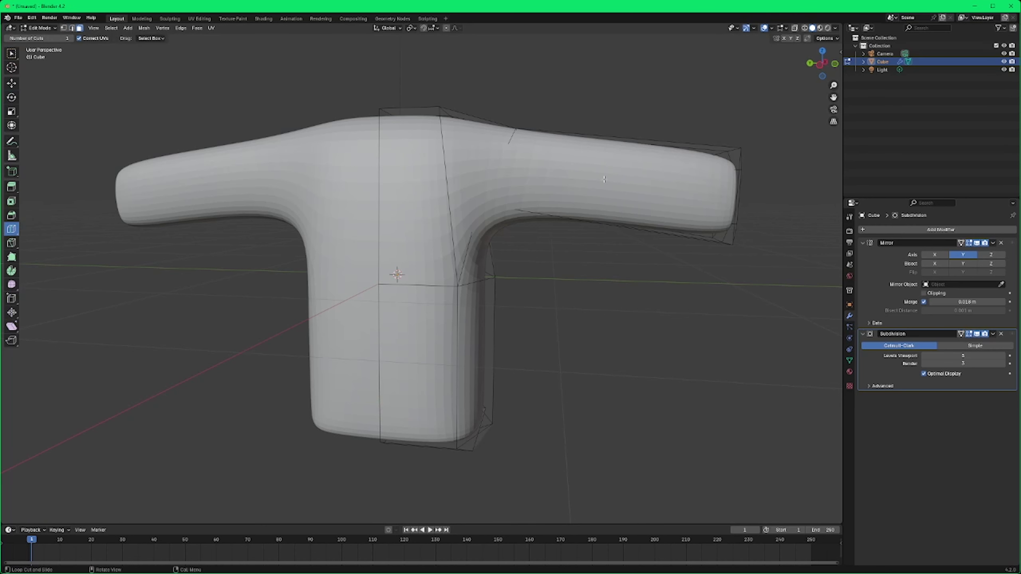
pyautogui.moveTo(602, 148); pyautogui.dragTo(518, 151)
pyautogui.moveTo(542, 321); pyautogui.dragTo(558, 308, button='middle')
# Step: Return to Object Mode and apply Shade Auto Smooth to the body
pyautogui.click(39, 28)
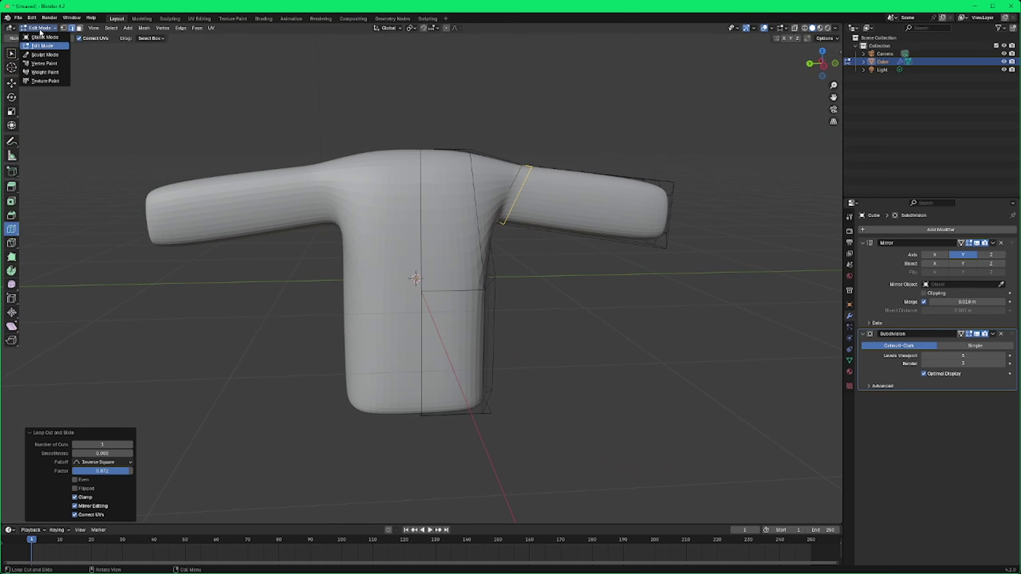
pyautogui.click(40, 35)
pyautogui.scroll(-3, 567, 277)
pyautogui.click(552, 289)
pyautogui.moveTo(552, 289); pyautogui.dragTo(531, 291, button='middle')
pyautogui.scroll(2, 531, 291)
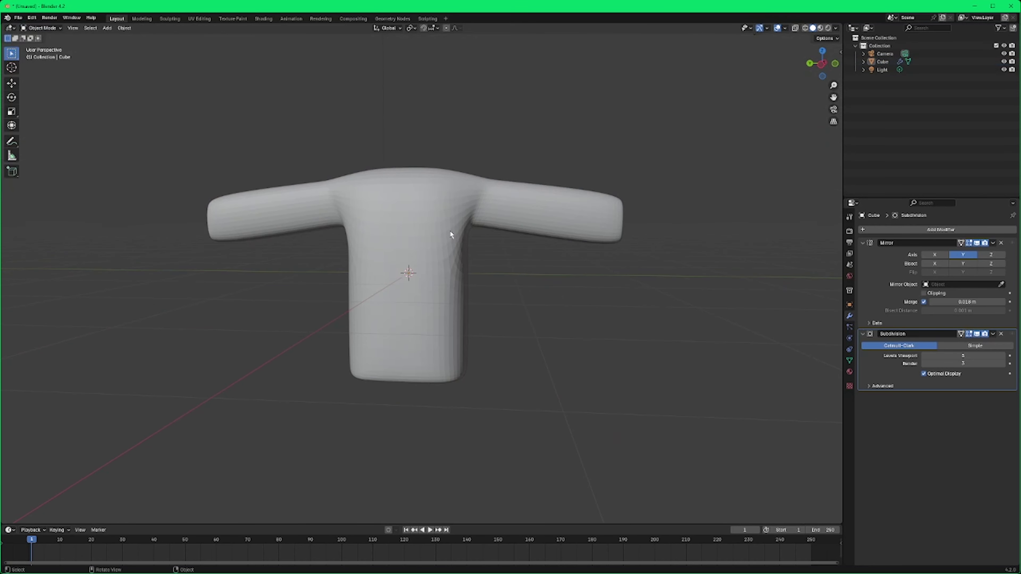
pyautogui.click(418, 218)
pyautogui.rightClick(419, 217)
pyautogui.click(407, 226)
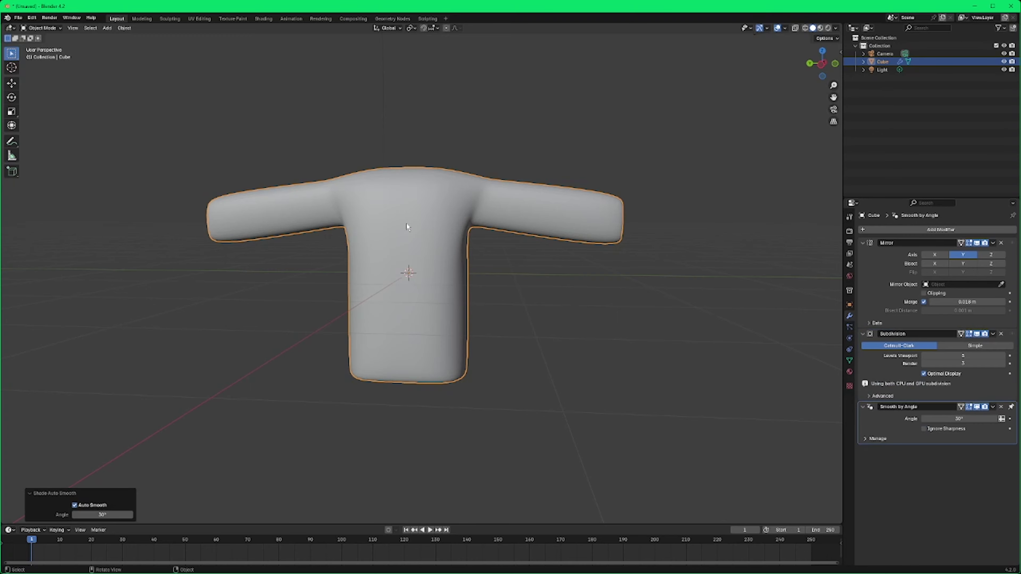
pyautogui.click(510, 286)
pyautogui.moveTo(510, 286); pyautogui.dragTo(554, 292, button='middle')
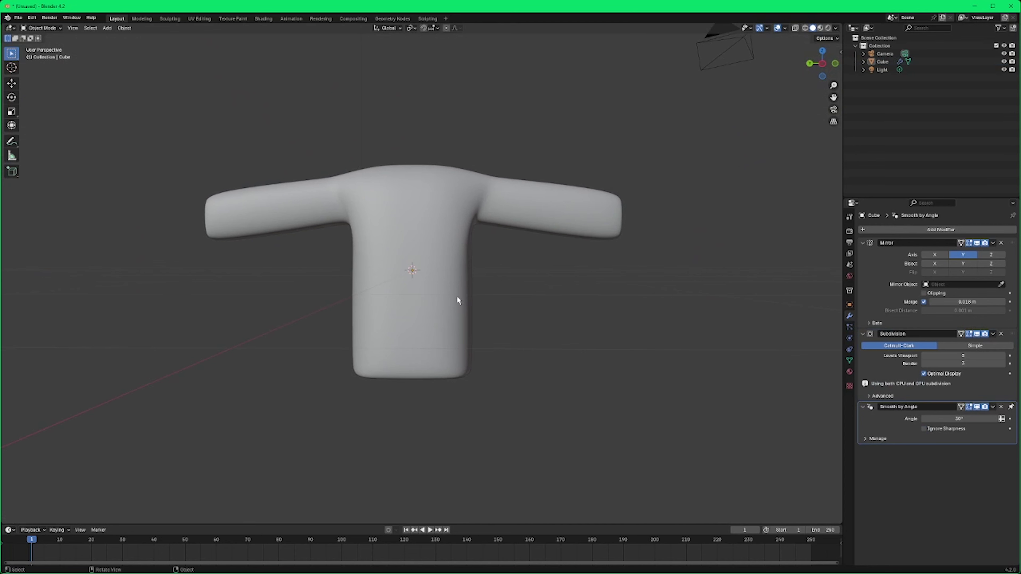
pyautogui.click(458, 301)
pyautogui.scroll(-3, 460, 300)
pyautogui.moveTo(463, 299); pyautogui.dragTo(487, 306, button='middle')
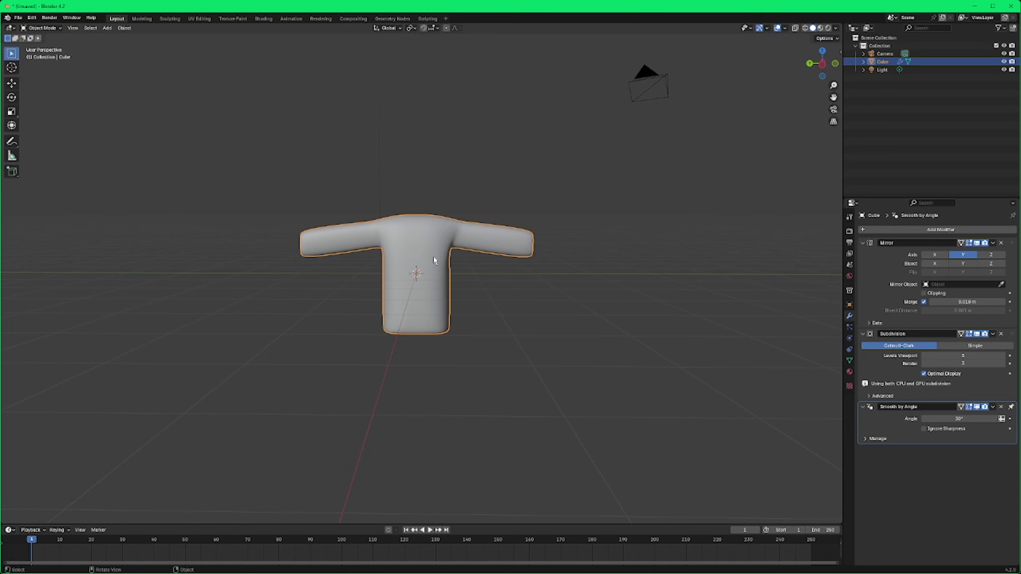
pyautogui.moveTo(480, 296); pyautogui.dragTo(498, 306, button='middle')
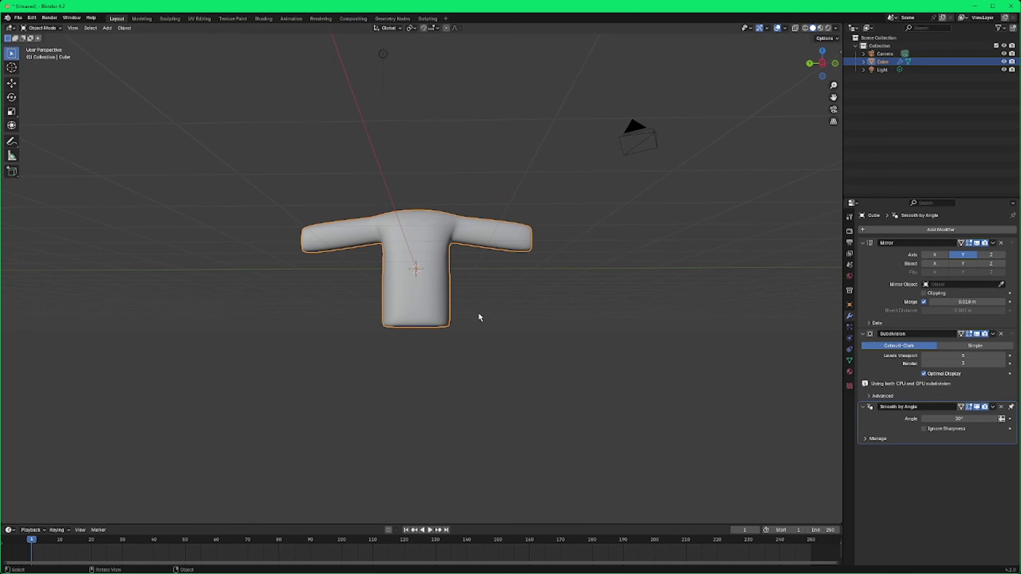
pyautogui.moveTo(472, 317); pyautogui.dragTo(497, 355, button='middle')
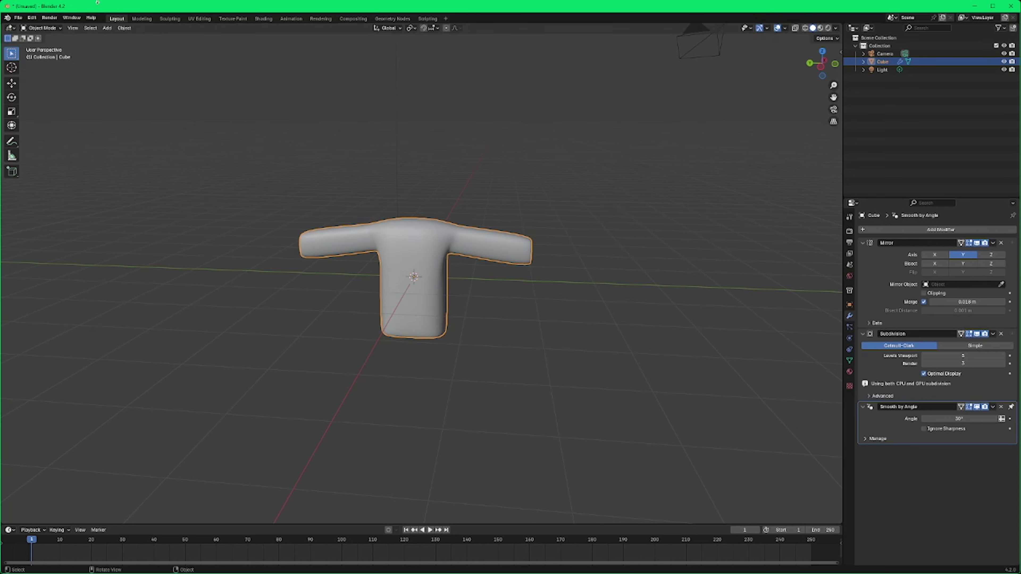
# Step: Add a new cube mesh at the world origin
pyautogui.click(106, 28)
pyautogui.moveTo(151, 37)
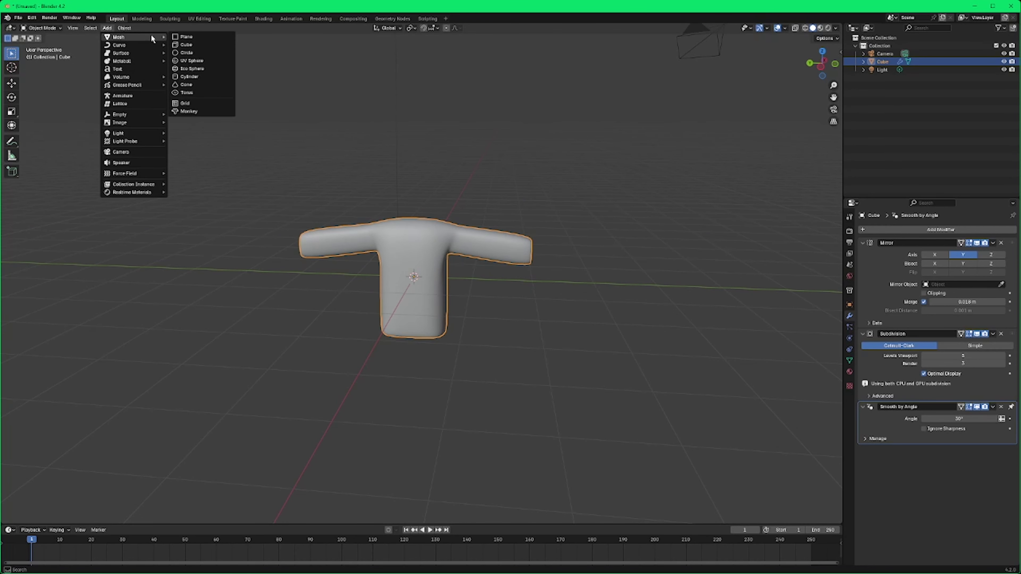
pyautogui.click(185, 45)
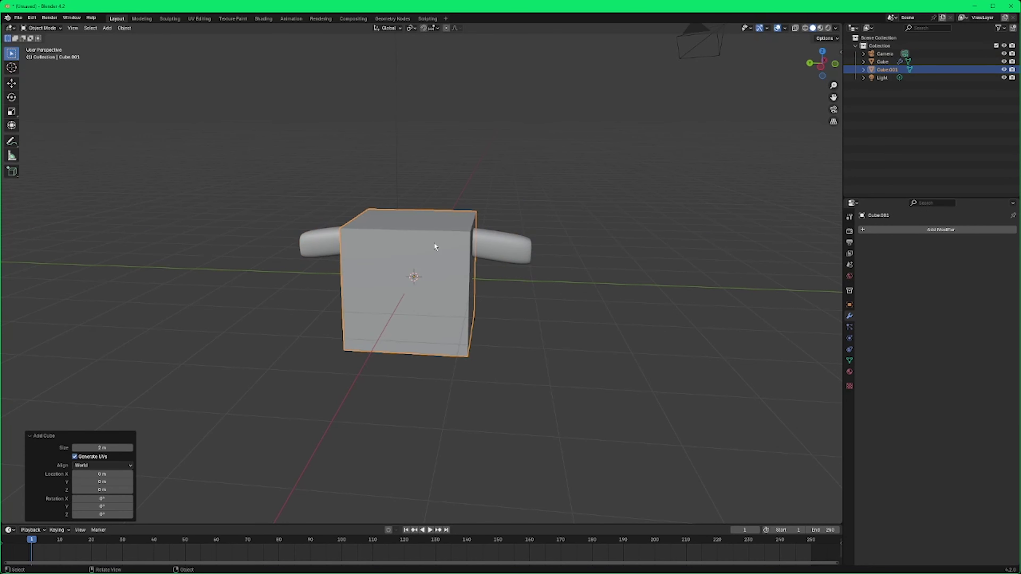
pyautogui.moveTo(436, 245); pyautogui.dragTo(384, 302, button='middle')
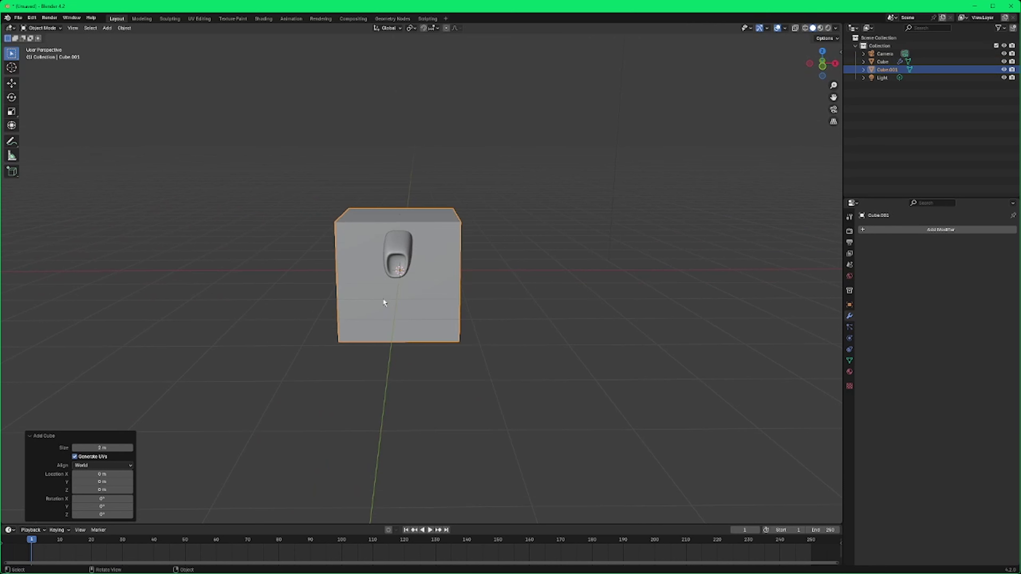
# Step: Give the new cube a Subdivision Surface modifier with viewport and render levels of 3
pyautogui.click(958, 229)
pyautogui.click(948, 229)
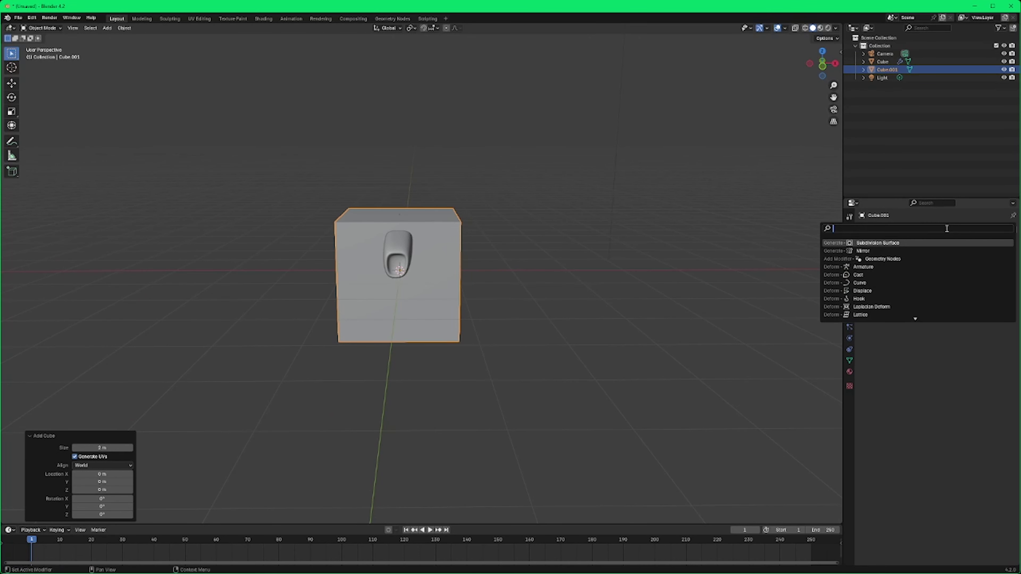
pyautogui.click(876, 243)
pyautogui.click(1002, 265)
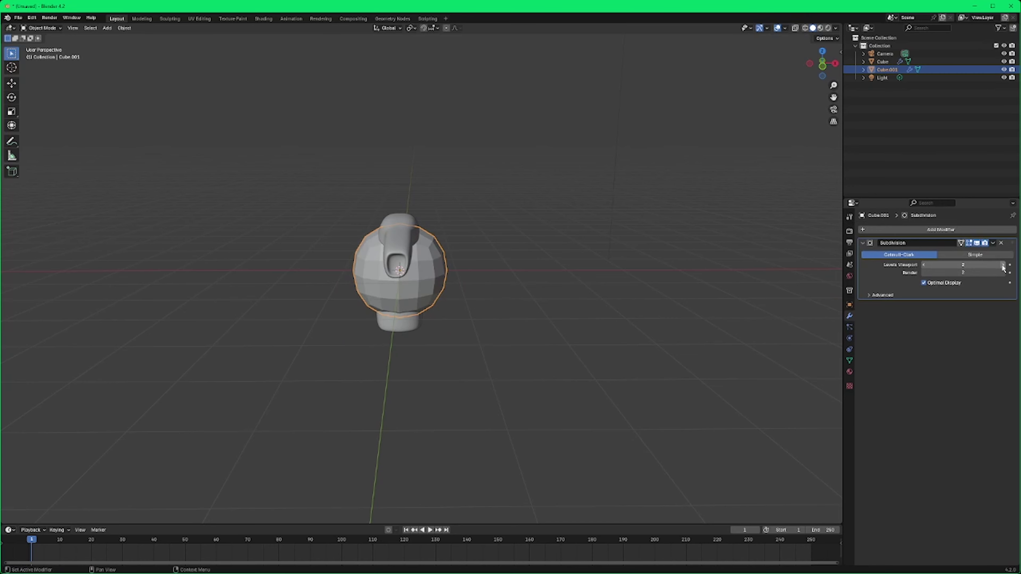
pyautogui.click(1002, 264)
pyautogui.click(1002, 272)
pyautogui.moveTo(815, 287); pyautogui.dragTo(563, 304, button='middle')
pyautogui.scroll(2, 547, 299)
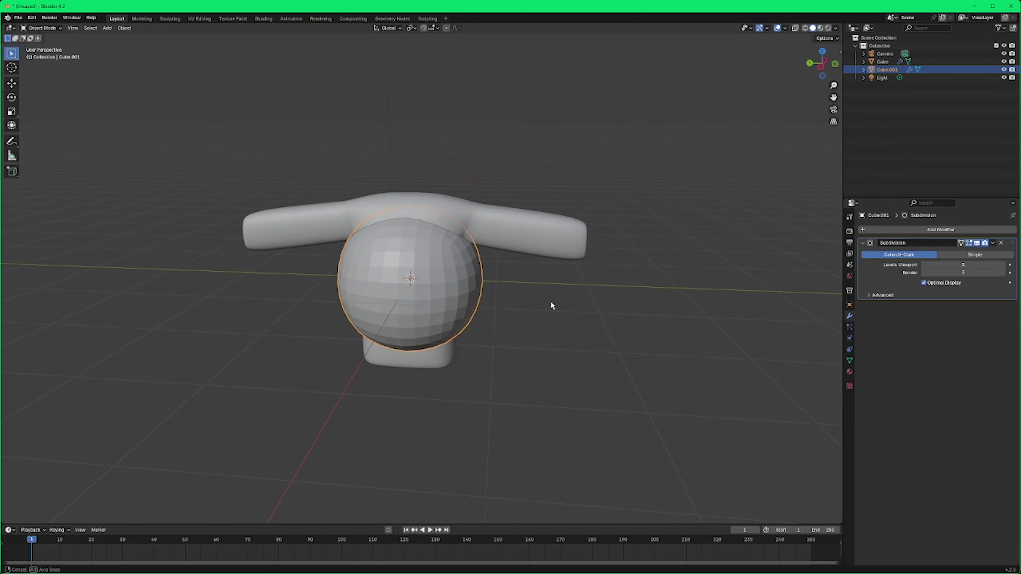
# Step: Scale the subdivided cube down uniformly to about 0.7 in Object Mode
pyautogui.press('Tab')
pyautogui.moveTo(581, 335); pyautogui.dragTo(514, 324, button='middle')
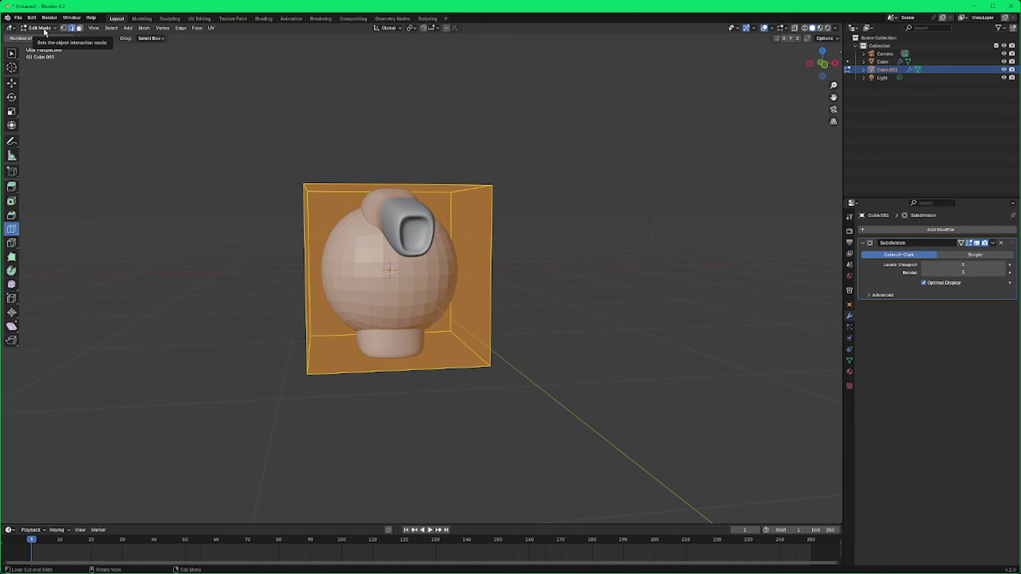
pyautogui.press('Tab')
pyautogui.moveTo(410, 270); pyautogui.dragTo(434, 293, button='middle')
pyautogui.press('s')
pyautogui.click(490, 292)
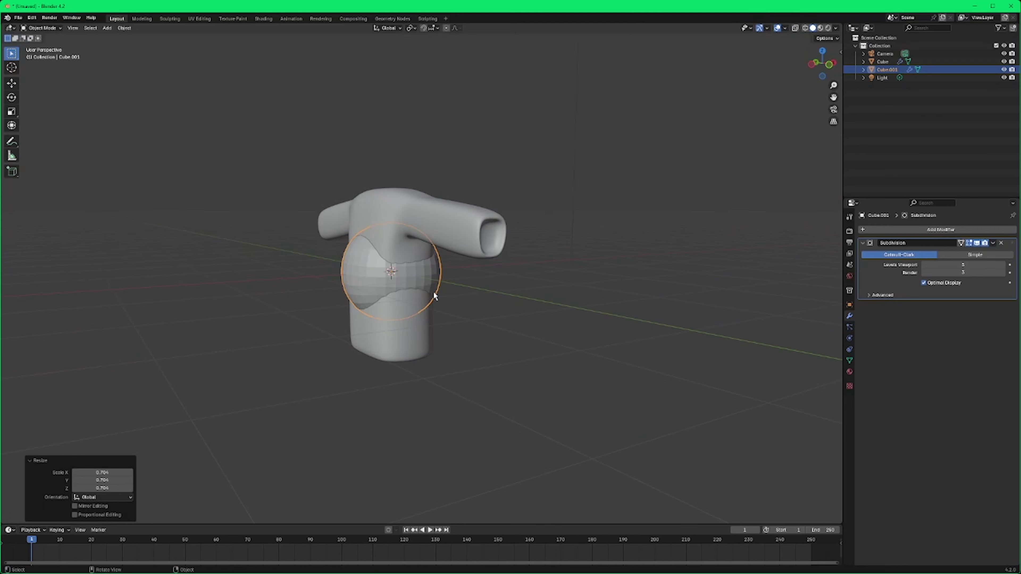
# Step: Move the sphere about 1.17 m down along Z to the body's base and scale it down slightly
pyautogui.click(12, 83)
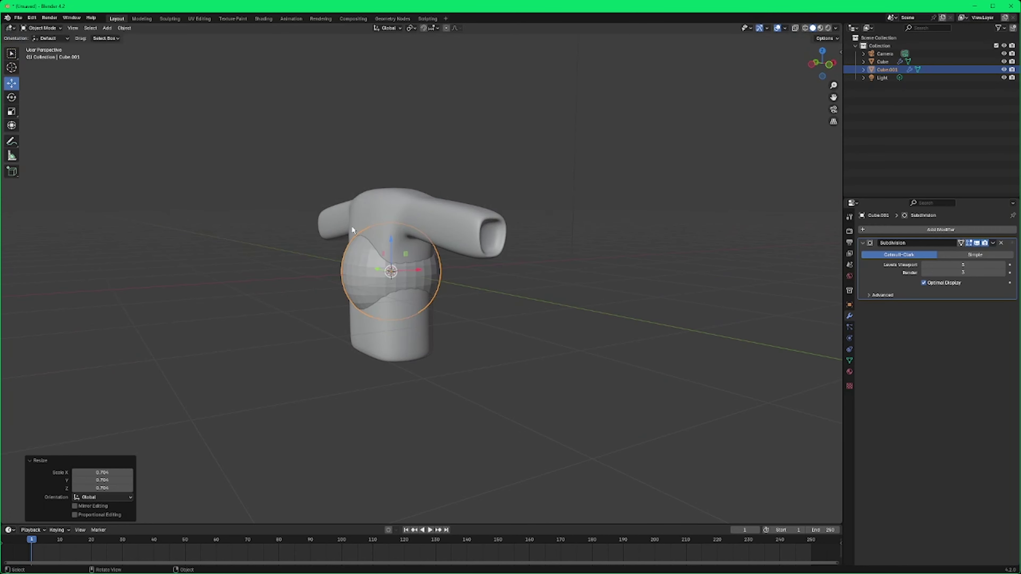
pyautogui.moveTo(389, 236); pyautogui.dragTo(400, 335)
pyautogui.moveTo(400, 335); pyautogui.dragTo(517, 288, button='middle')
pyautogui.scroll(2, 497, 324)
pyautogui.press('s')
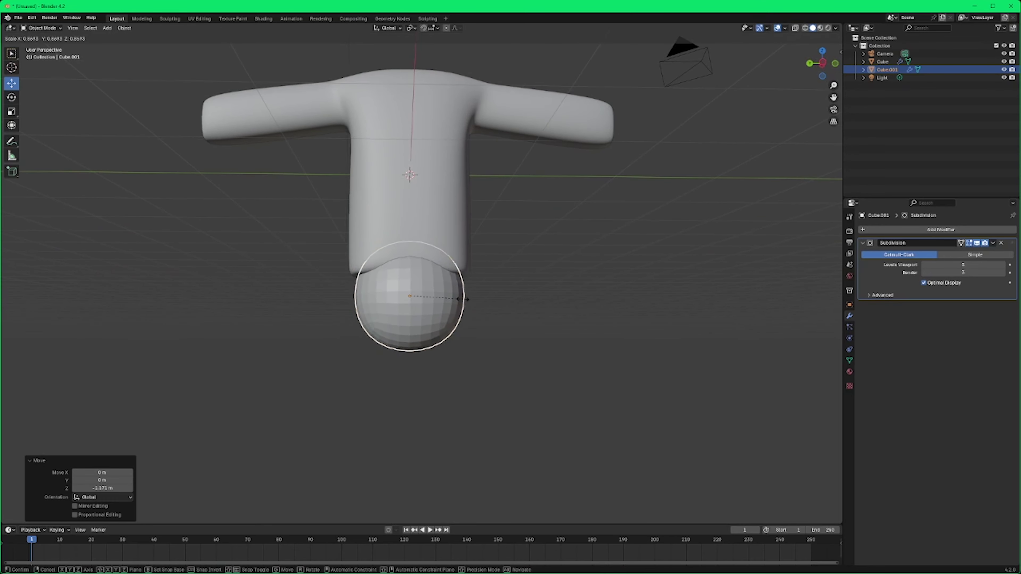
pyautogui.click(467, 297)
pyautogui.moveTo(468, 297); pyautogui.dragTo(254, 220, button='middle')
# Step: In Edit Mode, move the sphere cage's face on the negative X side inward about 0.17 m along X
pyautogui.press('Tab')
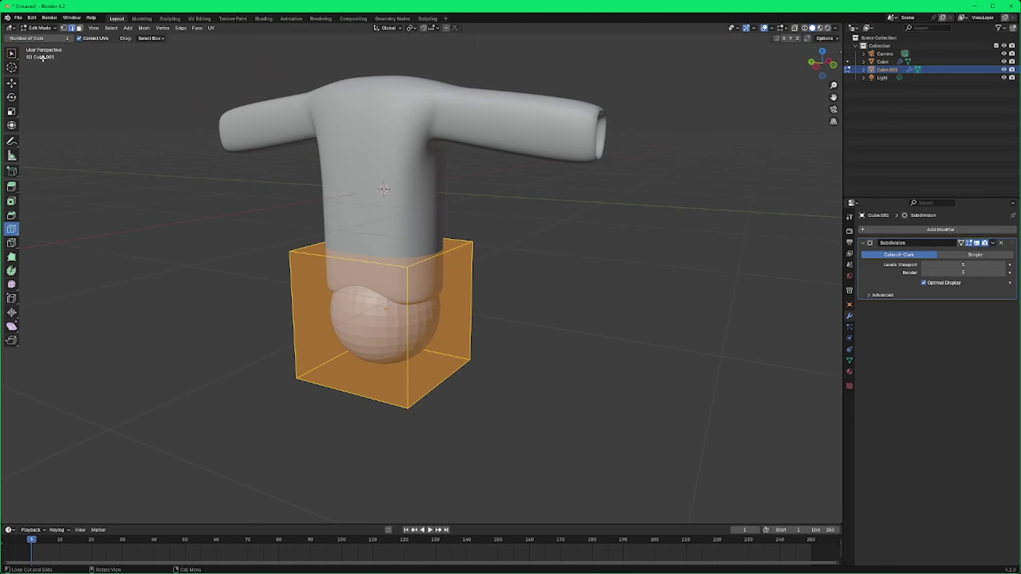
pyautogui.click(12, 55)
pyautogui.click(350, 367)
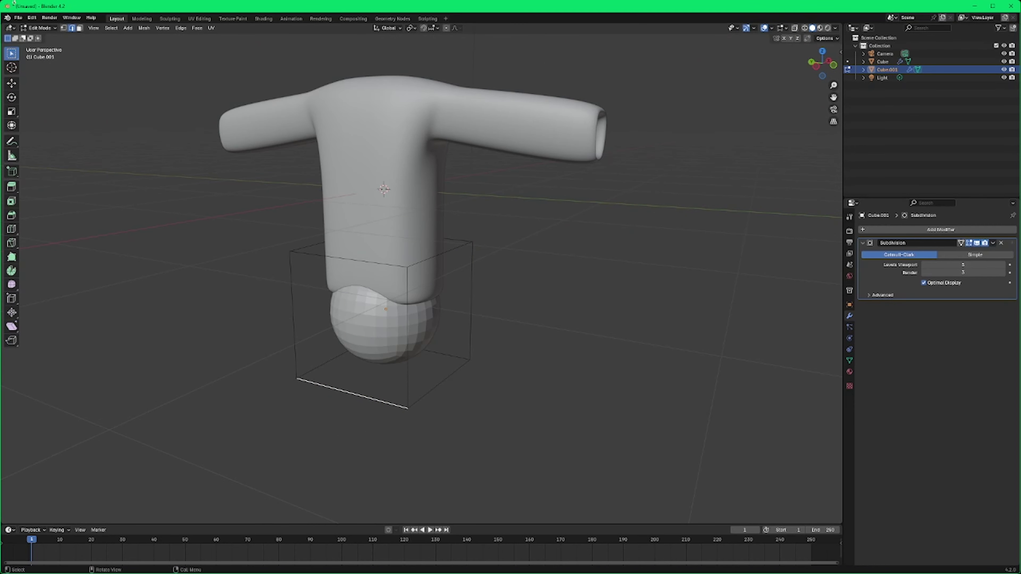
pyautogui.click(80, 28)
pyautogui.click(320, 330)
pyautogui.moveTo(321, 331); pyautogui.dragTo(306, 334, button='middle')
pyautogui.hotkey('shift', 'space')
pyautogui.press('g')
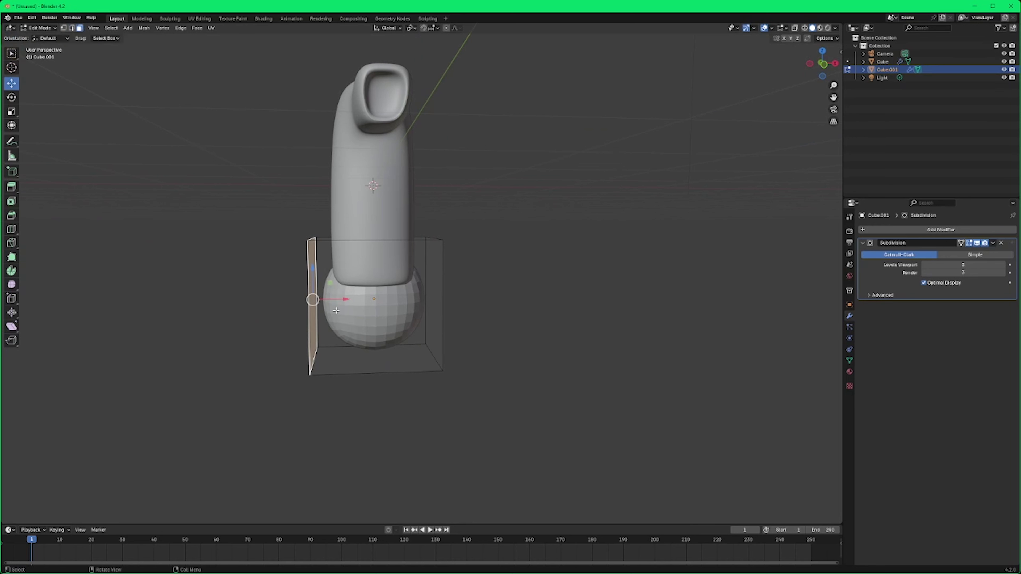
pyautogui.moveTo(344, 299); pyautogui.dragTo(363, 299)
pyautogui.moveTo(364, 300); pyautogui.dragTo(484, 321, button='middle')
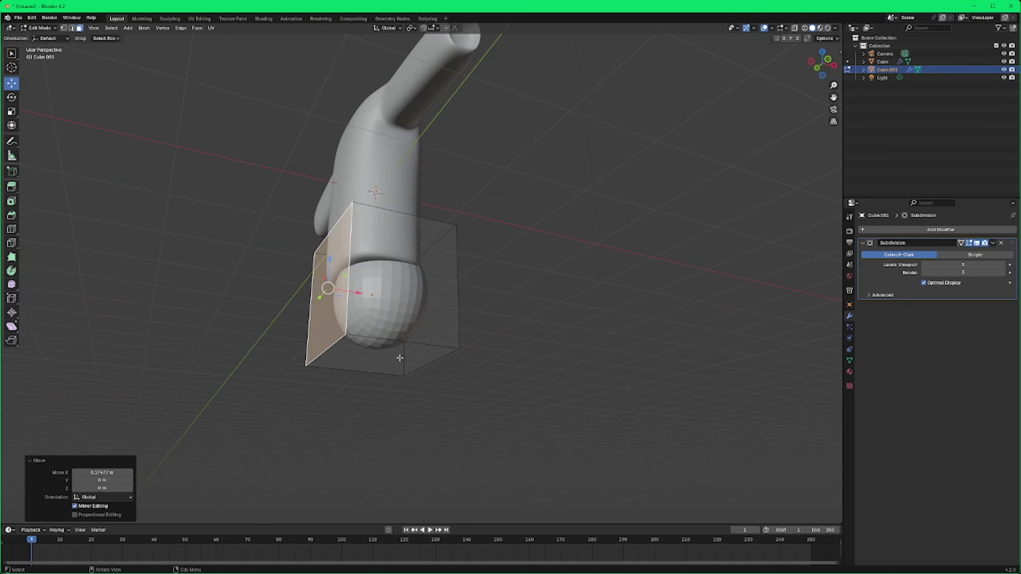
# Step: Raise the bottom face of the sphere's cage about 0.3 m along Z
pyautogui.click(375, 356)
pyautogui.moveTo(376, 353); pyautogui.dragTo(379, 296)
pyautogui.moveTo(379, 296); pyautogui.dragTo(191, 109, button='middle')
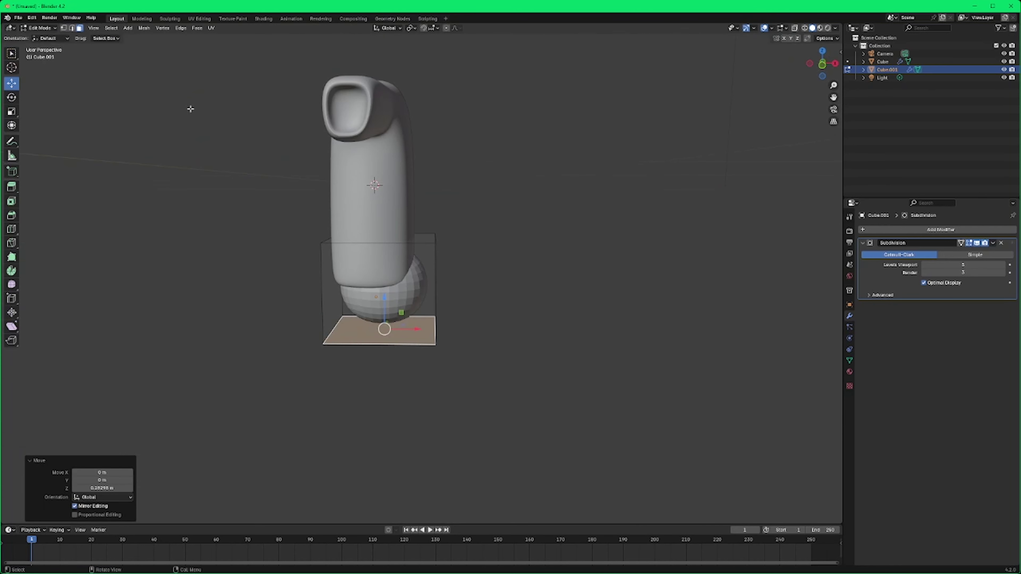
# Step: In Object Mode, shift the flattened sphere about 0.04 m toward negative X and lower it slightly beneath the body
pyautogui.click(40, 28)
pyautogui.click(47, 37)
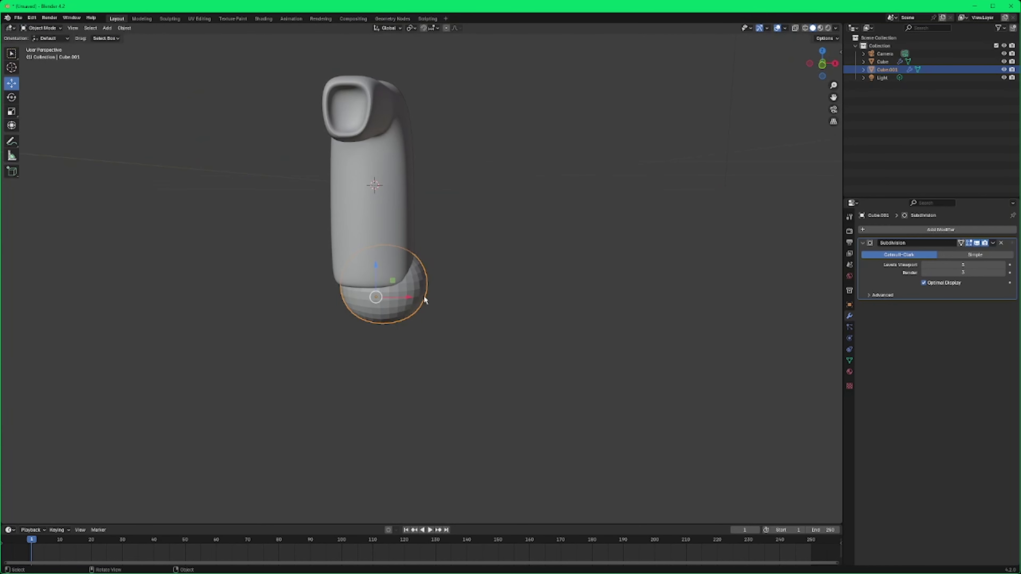
pyautogui.moveTo(409, 298); pyautogui.dragTo(406, 297)
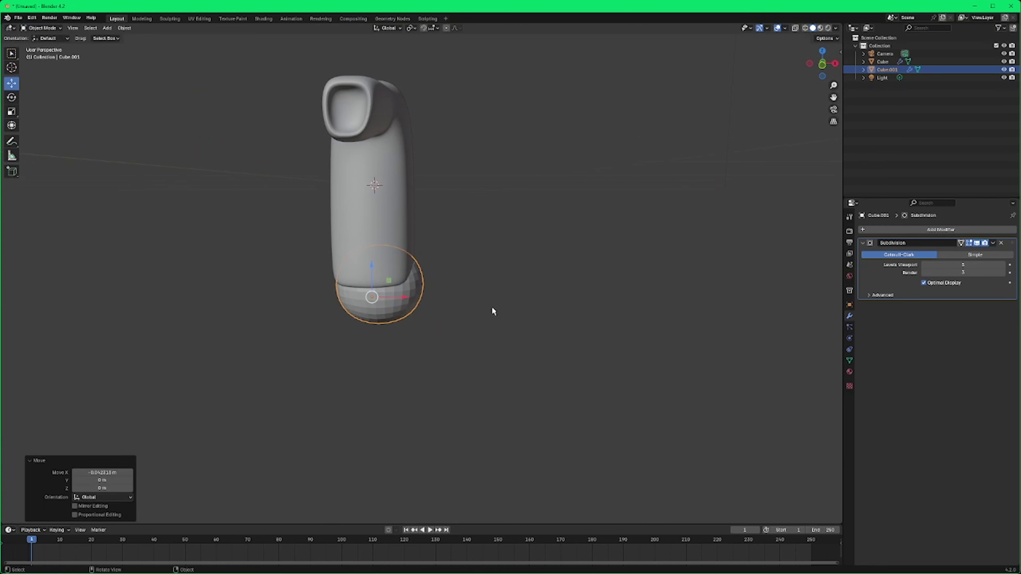
pyautogui.click(491, 306)
pyautogui.moveTo(515, 307); pyautogui.dragTo(373, 288, button='middle')
pyautogui.click(383, 276)
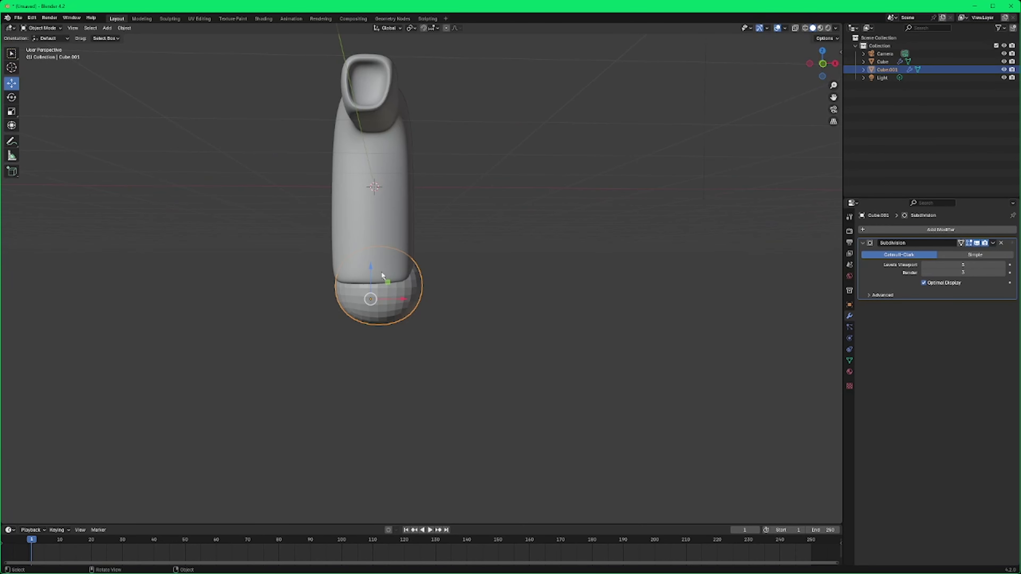
pyautogui.moveTo(372, 268); pyautogui.dragTo(399, 304)
pyautogui.click(437, 313)
pyautogui.moveTo(437, 313); pyautogui.dragTo(554, 321, button='middle')
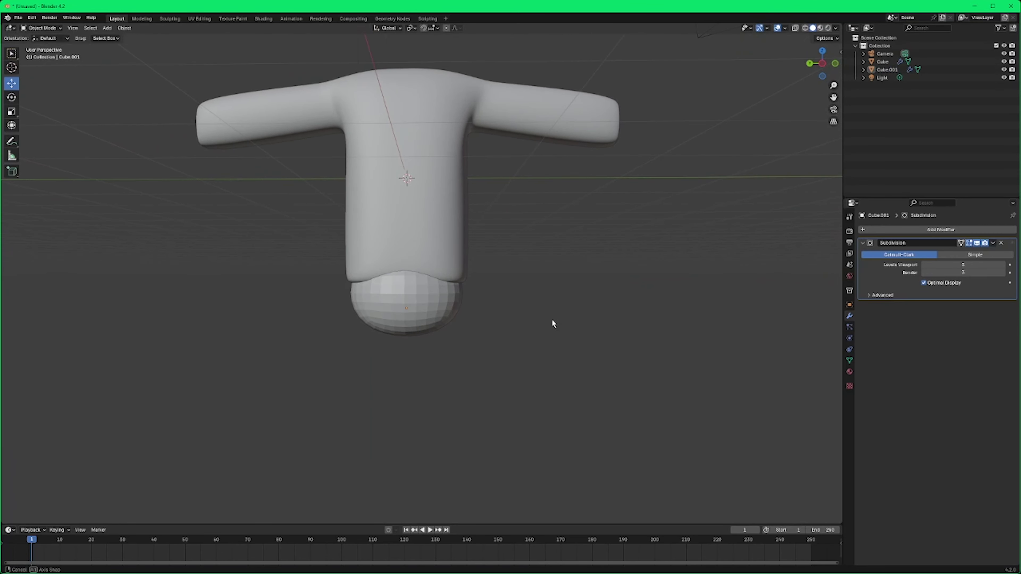
# Step: In Edit Mode, move the cage's negative X face inward about 0.06 m more along X
pyautogui.click(45, 28)
pyautogui.click(46, 45)
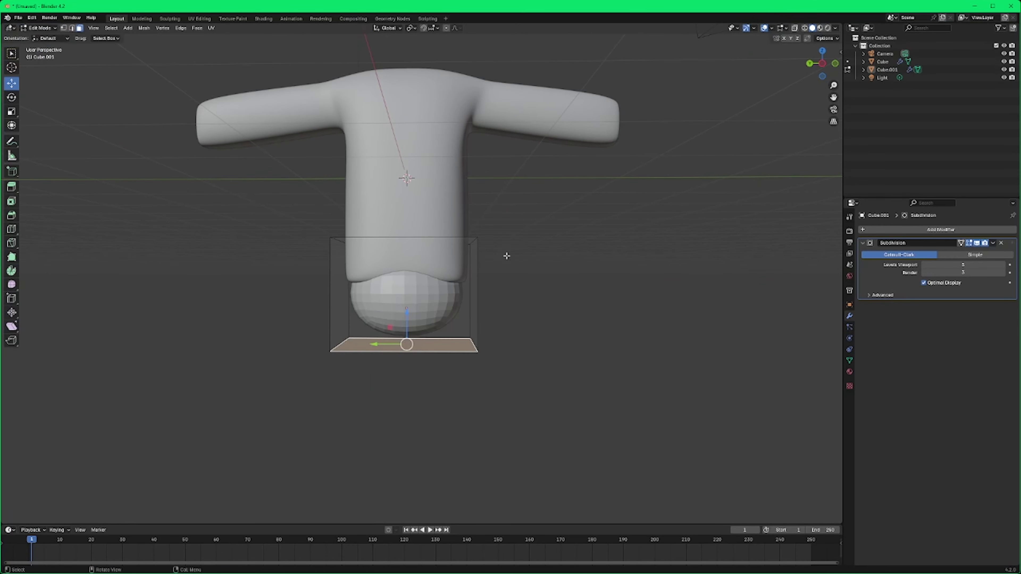
pyautogui.moveTo(506, 256); pyautogui.dragTo(403, 267, button='middle')
pyautogui.moveTo(310, 291); pyautogui.dragTo(343, 290, button='middle')
pyautogui.click(334, 294)
pyautogui.moveTo(343, 290); pyautogui.dragTo(363, 291)
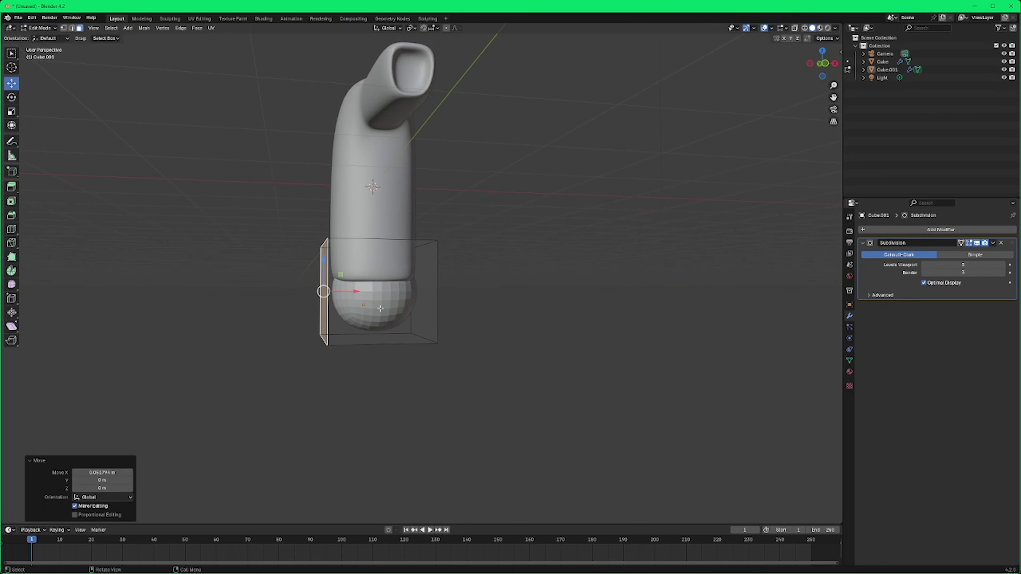
# Step: Raise the cage's bottom face about 0.13 m along Z to flatten the hip piece
pyautogui.moveTo(380, 309); pyautogui.dragTo(386, 337, button='middle')
pyautogui.click(390, 324)
pyautogui.moveTo(365, 306); pyautogui.dragTo(365, 297)
pyautogui.moveTo(365, 298); pyautogui.dragTo(553, 324, button='middle')
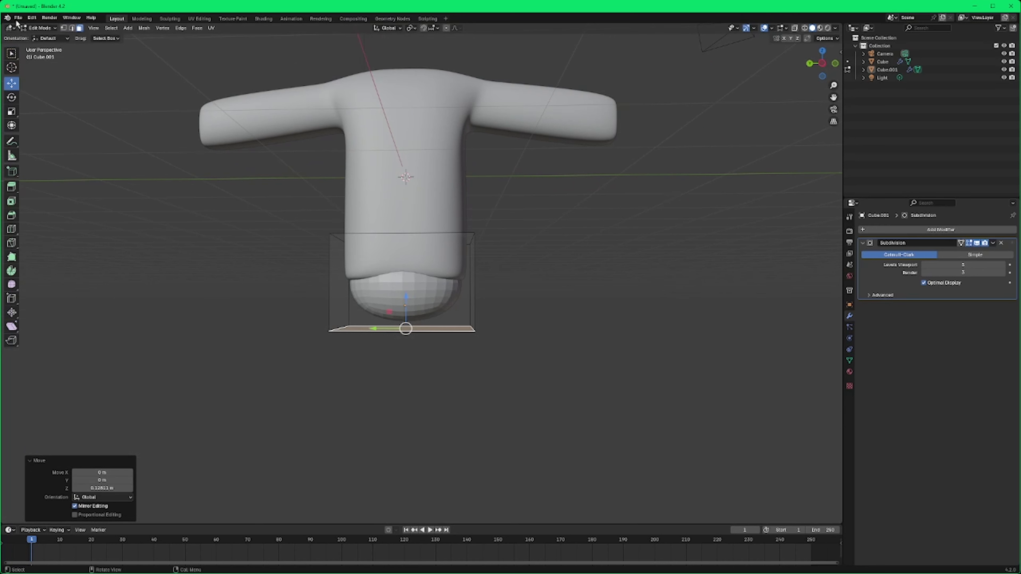
# Step: In Object Mode, apply Shade Auto Smooth to the hip piece beneath the torso
pyautogui.click(33, 28)
pyautogui.click(41, 36)
pyautogui.rightClick(447, 285)
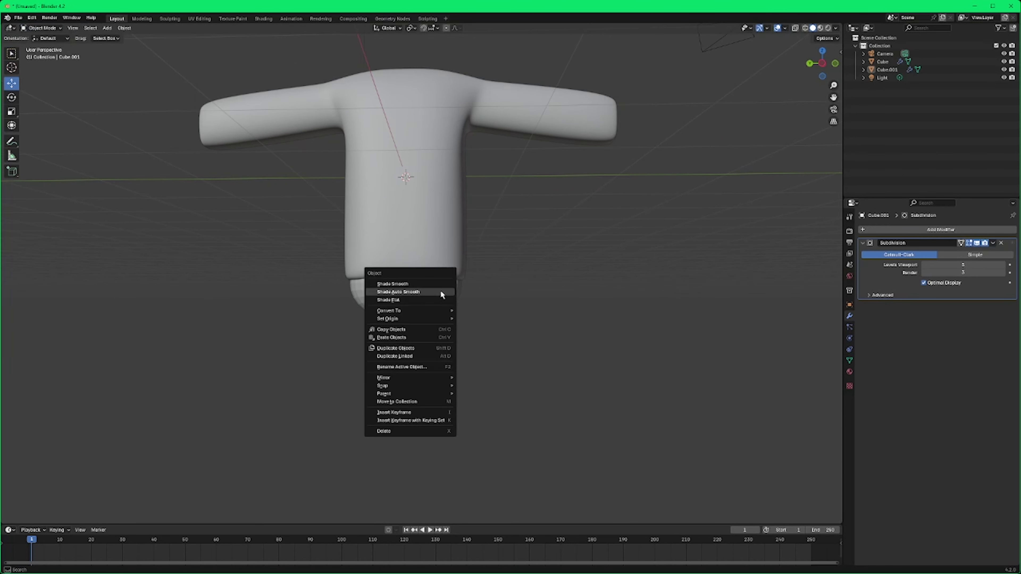
pyautogui.click(437, 291)
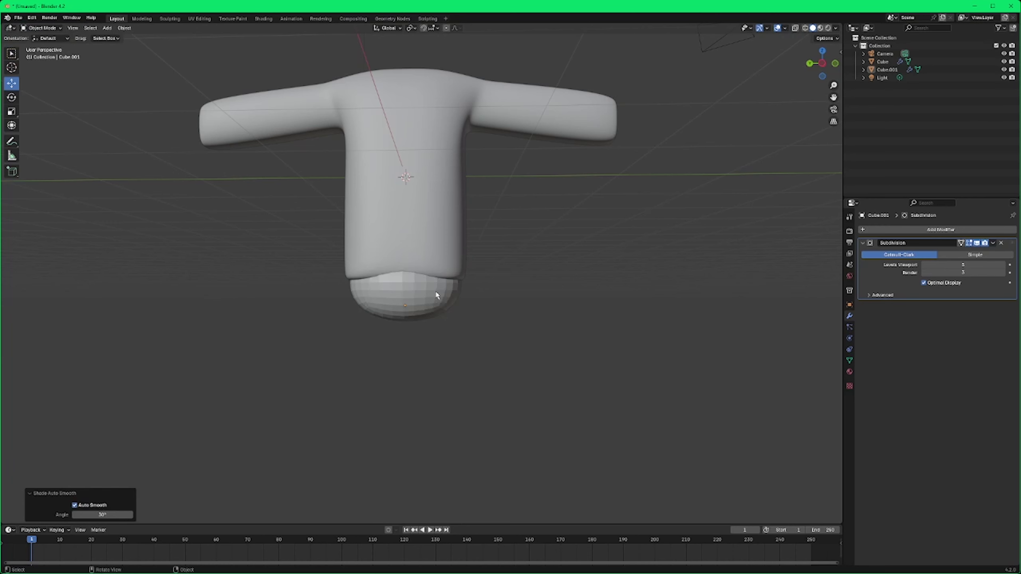
pyautogui.click(420, 300)
pyautogui.rightClick(418, 294)
pyautogui.click(419, 295)
pyautogui.scroll(1, 497, 316)
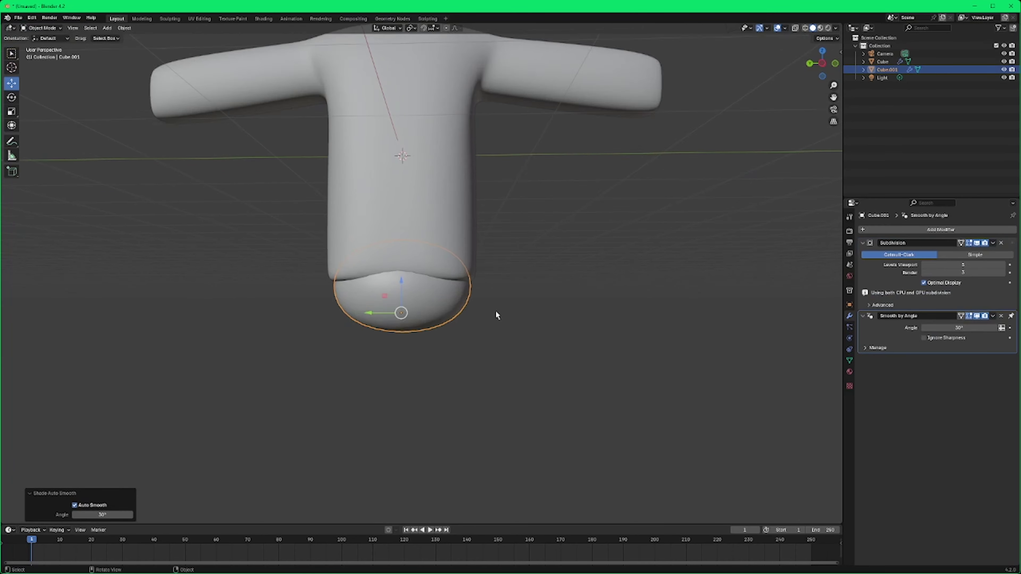
pyautogui.moveTo(497, 315); pyautogui.dragTo(450, 322, button='middle')
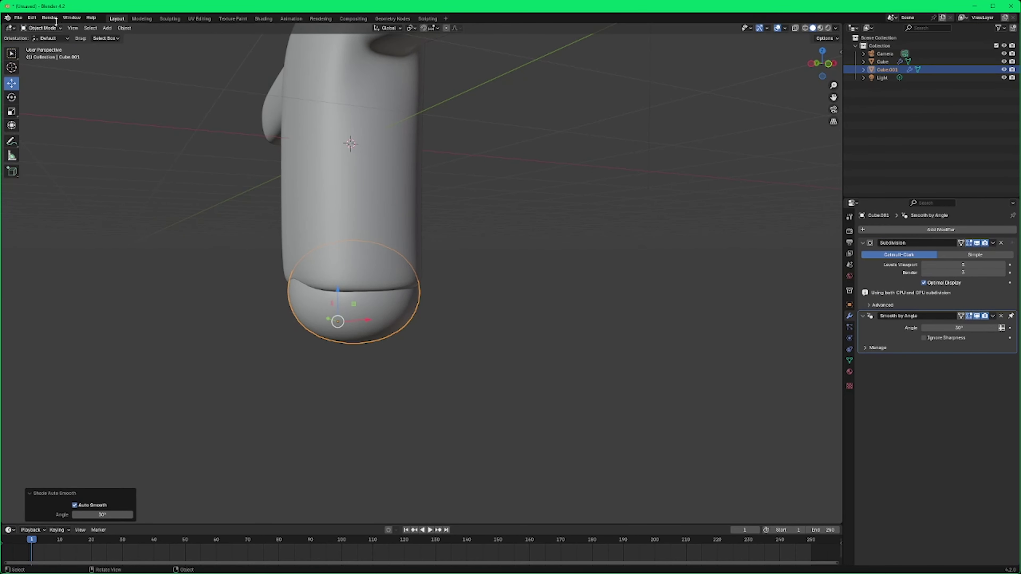
# Step: In Edit Mode, add a single centred loop cut that splits the hip cage into two side-by-side halves
pyautogui.click(42, 28)
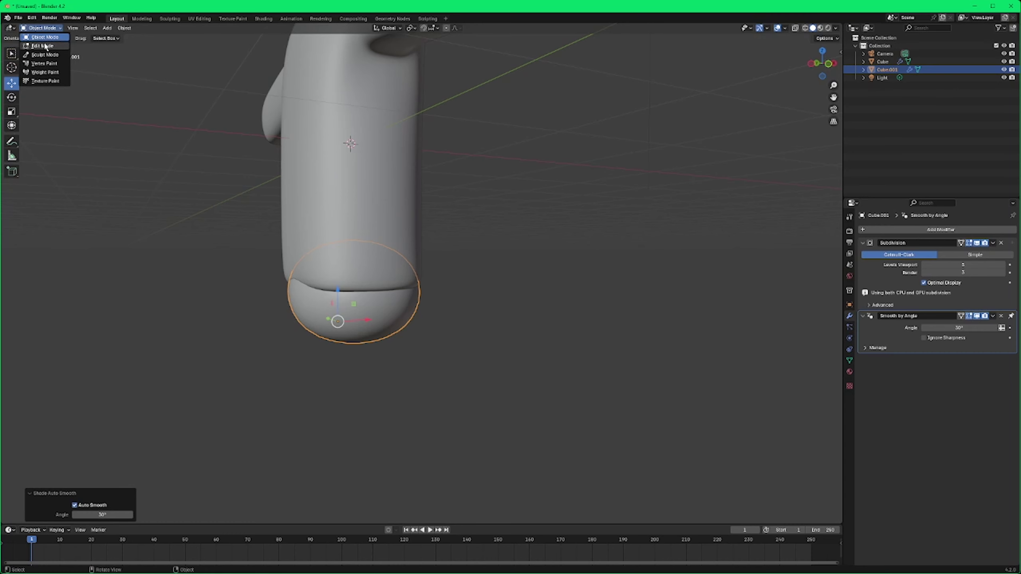
pyautogui.click(45, 46)
pyautogui.moveTo(594, 318); pyautogui.dragTo(675, 298, button='middle')
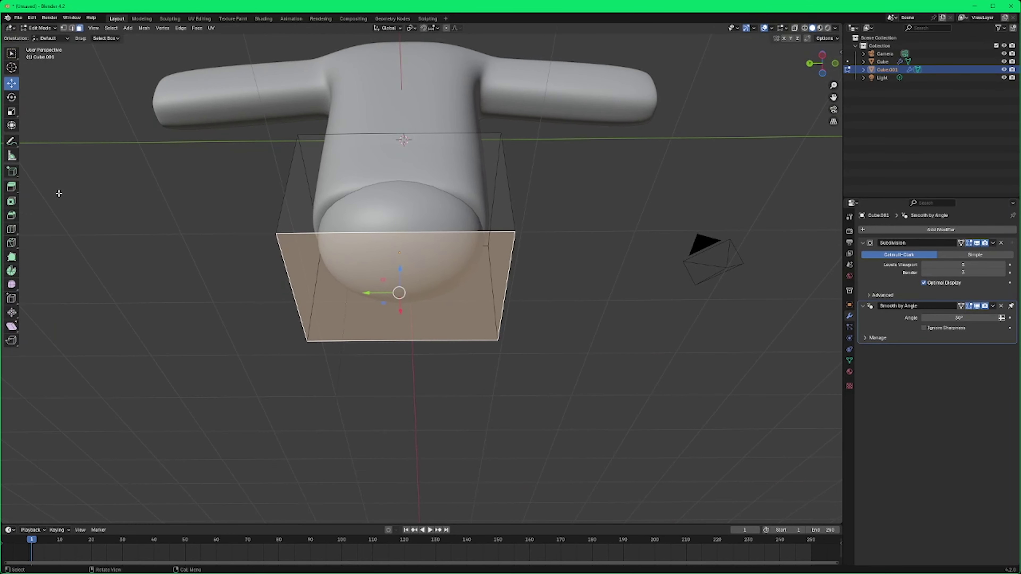
pyautogui.click(12, 230)
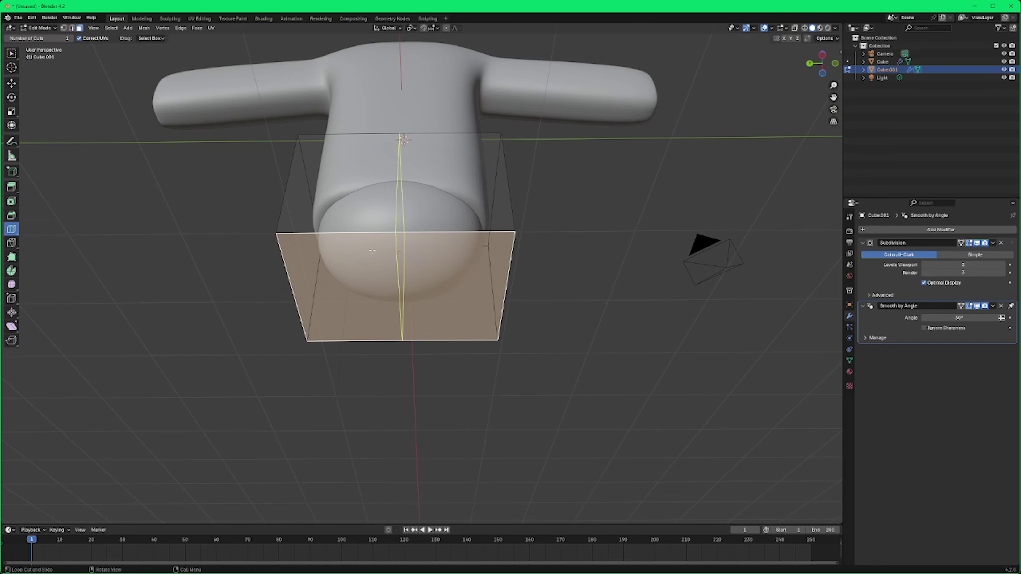
pyautogui.click(404, 237)
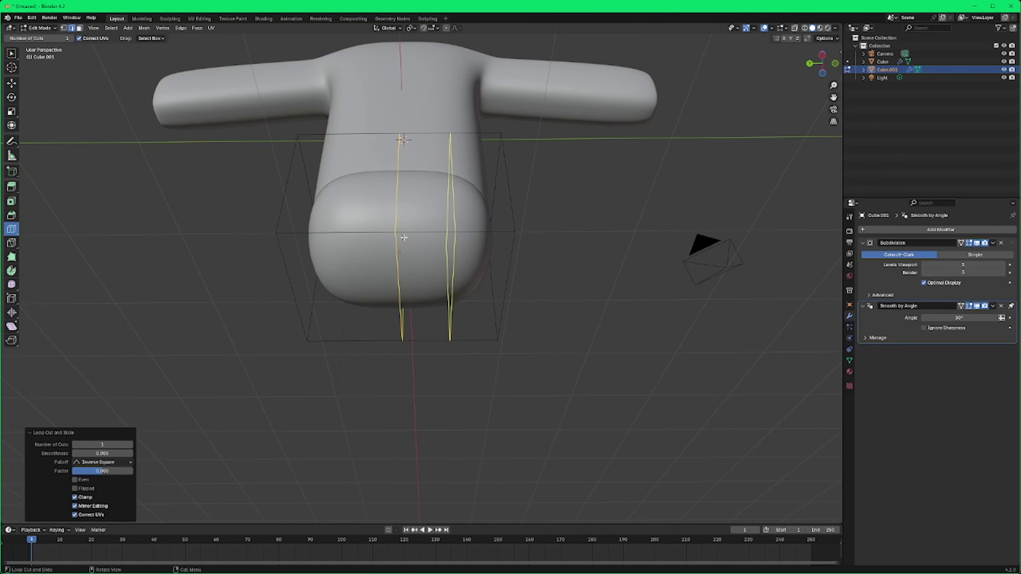
pyautogui.moveTo(485, 245)
pyautogui.mouseDown(button='middle')
pyautogui.moveTo(422, 290)
pyautogui.moveTo(422, 269)
pyautogui.moveTo(486, 228)
pyautogui.mouseUp(button='middle')
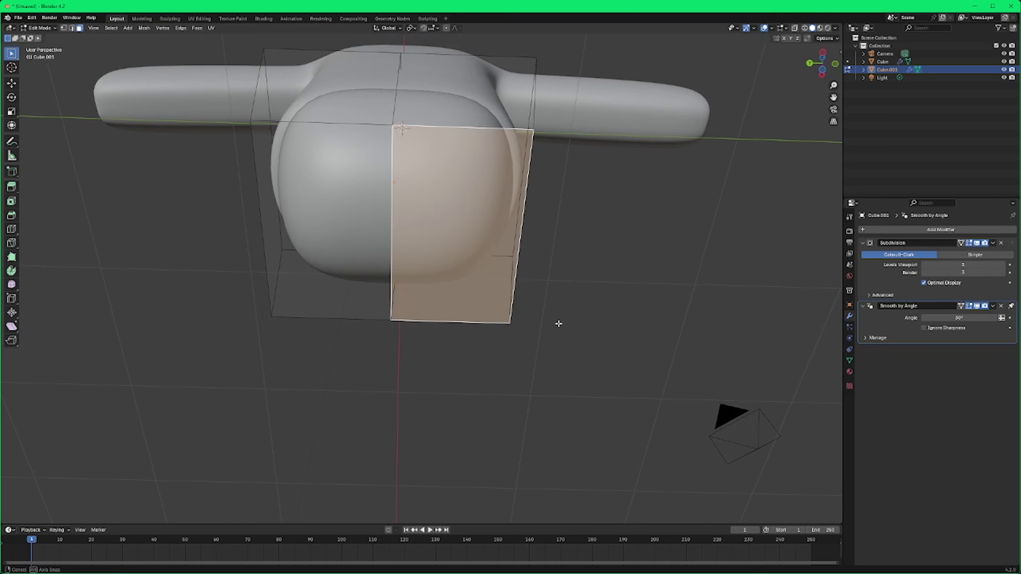
pyautogui.moveTo(558, 322); pyautogui.dragTo(153, 224, button='middle')
# Step: From the bottom view, knife two parallel cuts across one half of the hip's bottom face, near its outer edge and near the centre line
pyautogui.click(11, 243)
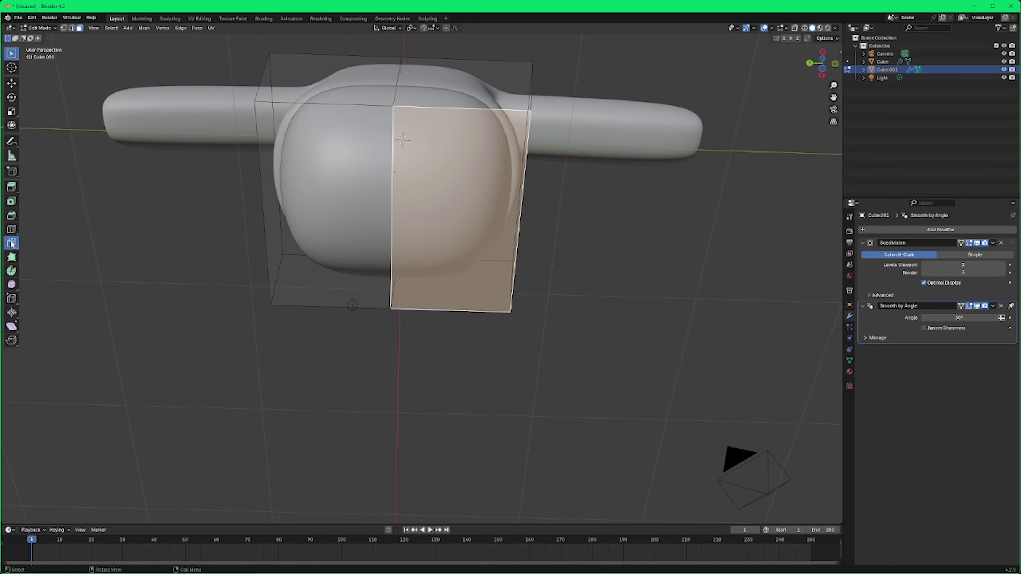
pyautogui.moveTo(506, 354); pyautogui.dragTo(505, 328, button='middle')
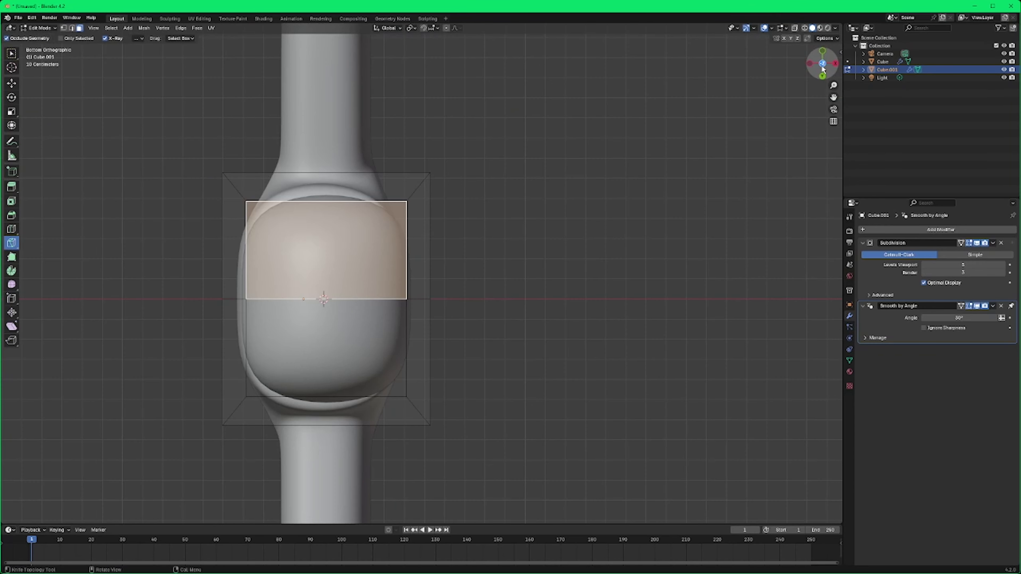
pyautogui.click(822, 68)
pyautogui.click(822, 67)
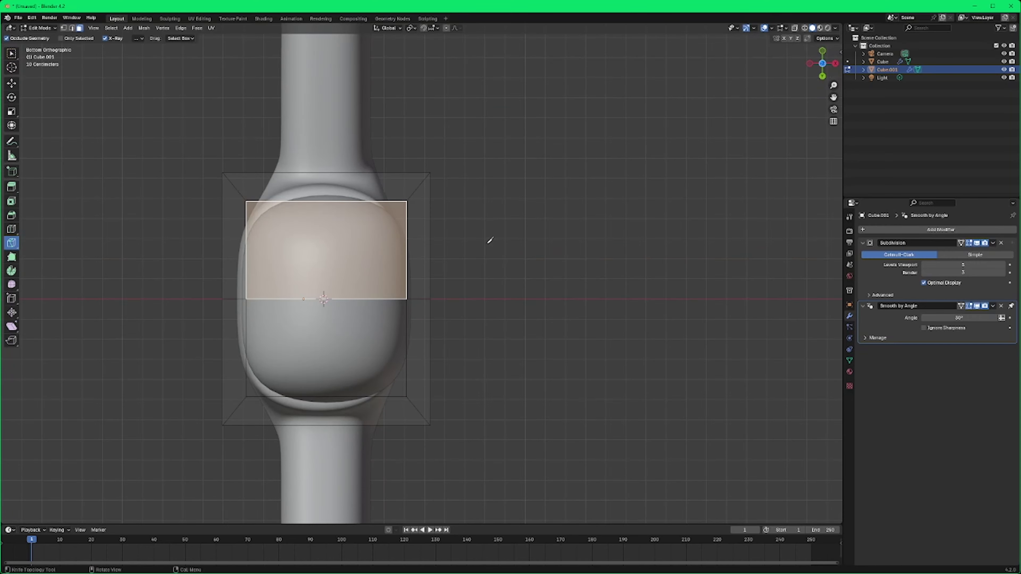
pyautogui.moveTo(436, 246); pyautogui.dragTo(515, 242, button='middle')
pyautogui.moveTo(746, 89); pyautogui.dragTo(590, 254, button='middle')
pyautogui.click(820, 75)
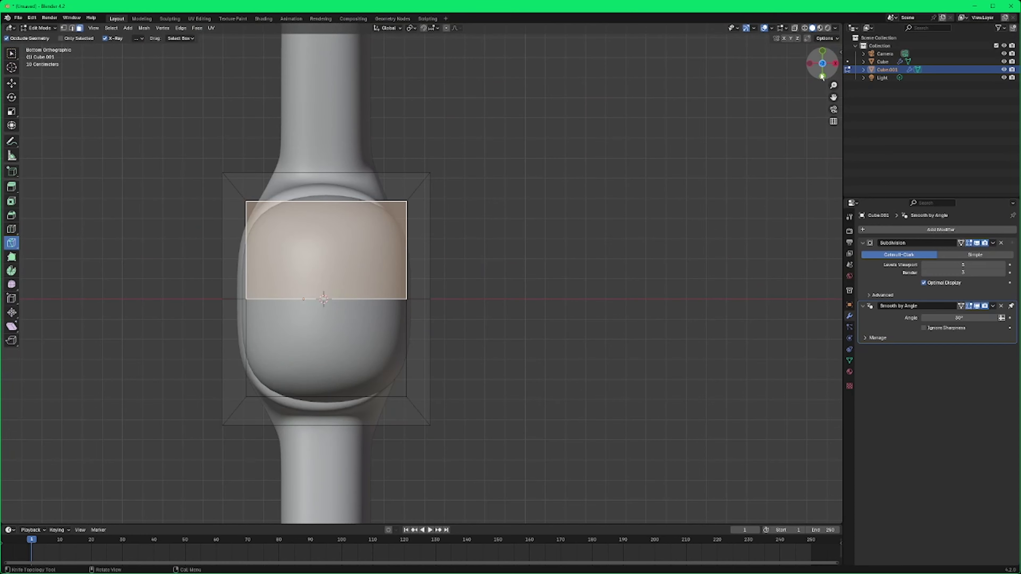
pyautogui.click(247, 211)
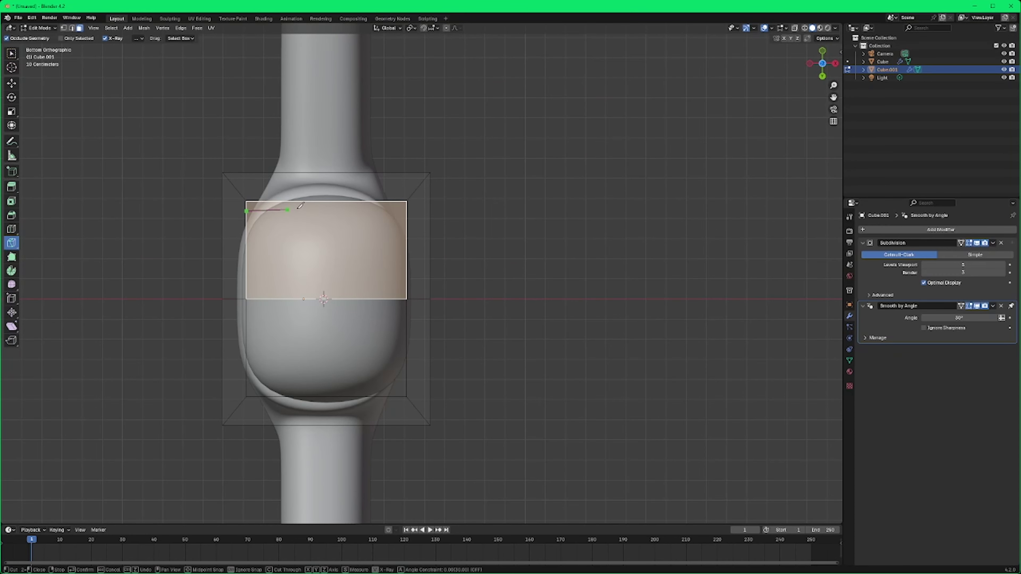
pyautogui.click(407, 211)
pyautogui.click(407, 277)
pyautogui.press('Return')
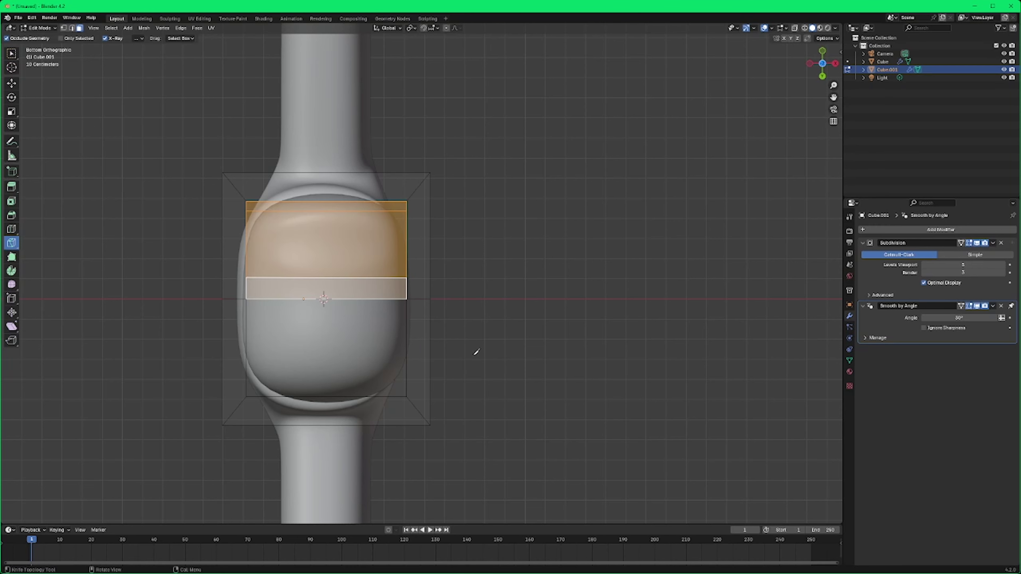
# Step: Knife two matching parallel cuts across the other half of the hip's bottom face, near the centre line and near the outer edge
pyautogui.keyDown('shift'); pyautogui.moveTo(483, 344); pyautogui.dragTo(577, 287, button='middle'); pyautogui.keyUp('shift')
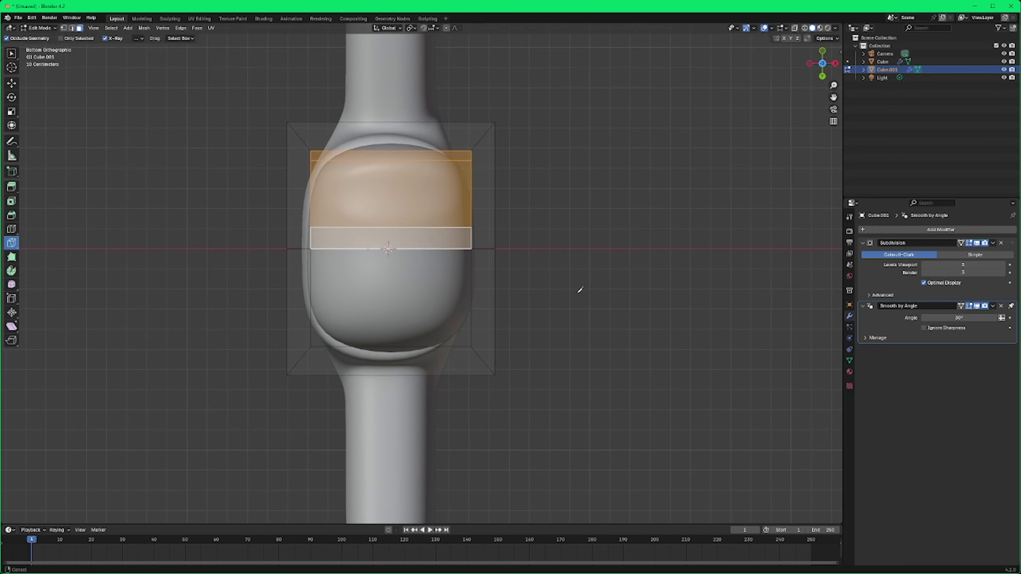
pyautogui.click(310, 268)
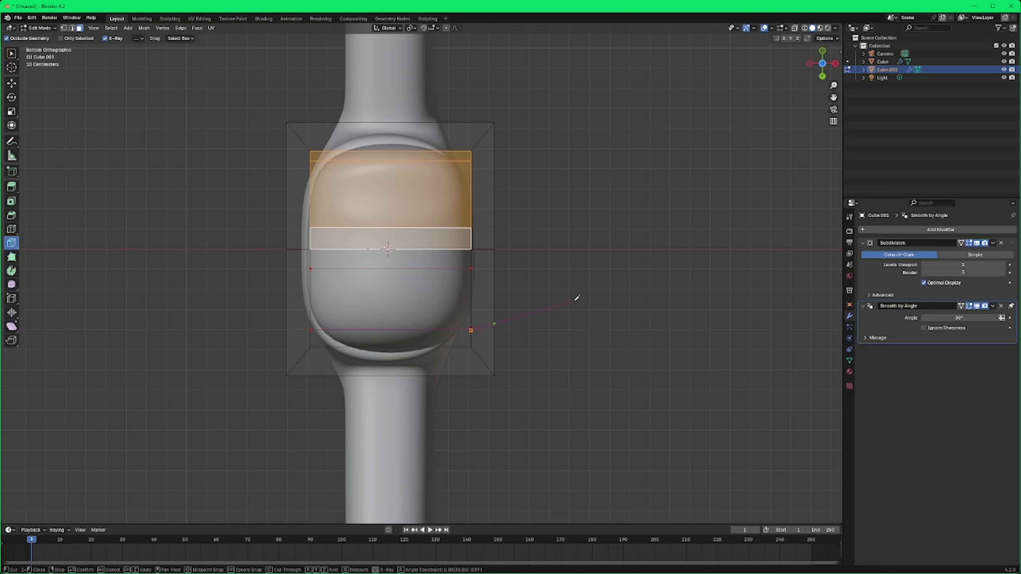
pyautogui.press('Return')
pyautogui.moveTo(636, 258); pyautogui.dragTo(626, 259, button='middle')
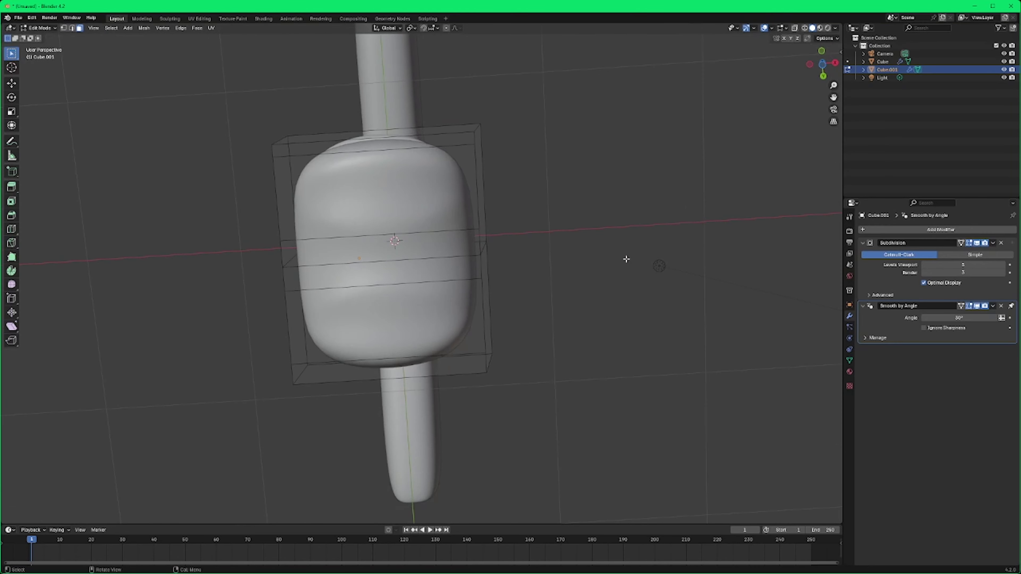
pyautogui.moveTo(414, 200); pyautogui.dragTo(447, 278, button='middle')
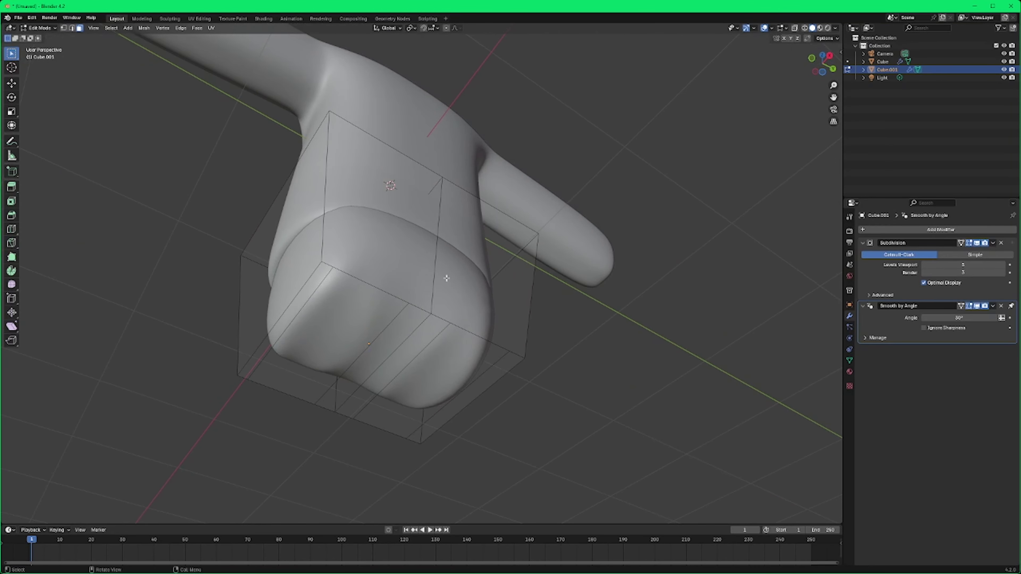
# Step: Select the two wide faces on the hip's underside and extrude them downward together to form both legs
pyautogui.click(368, 309)
pyautogui.keyDown('shift'); pyautogui.click(467, 355); pyautogui.keyUp('shift')
pyautogui.moveTo(467, 355); pyautogui.dragTo(569, 388, button='middle')
pyautogui.click(11, 186)
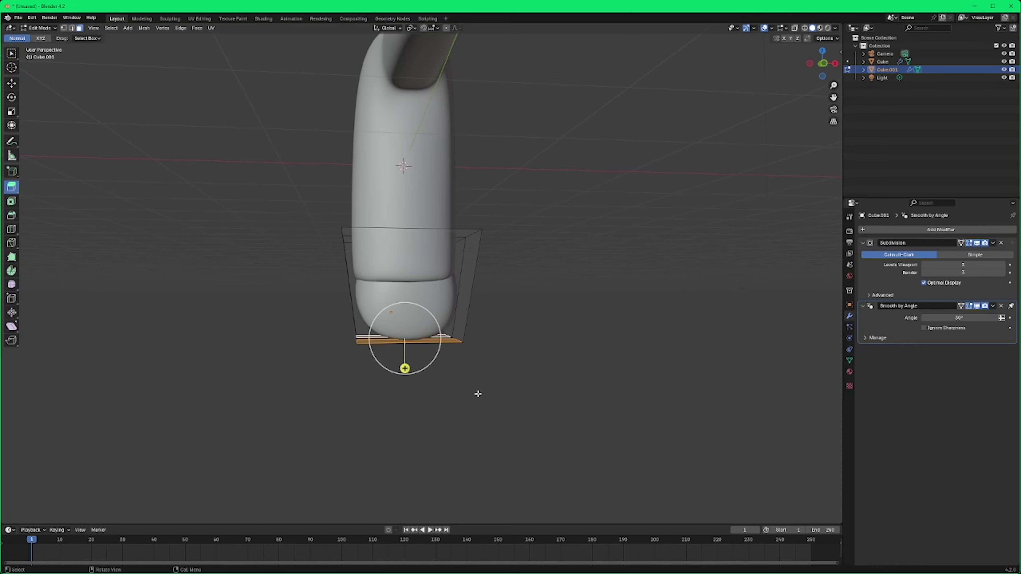
pyautogui.moveTo(478, 394); pyautogui.dragTo(515, 387, button='middle')
pyautogui.moveTo(416, 335); pyautogui.dragTo(421, 455)
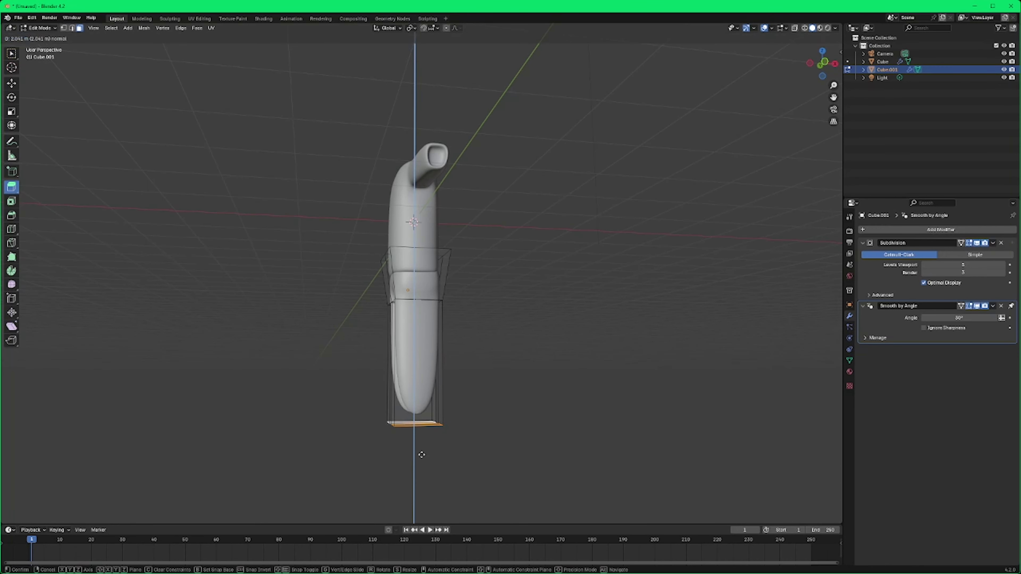
pyautogui.moveTo(421, 455); pyautogui.dragTo(548, 423, button='middle')
# Step: Switch to edge selection and check the extruded legs in Object Mode before returning to Edit Mode
pyautogui.click(72, 28)
pyautogui.scroll(2, 544, 344)
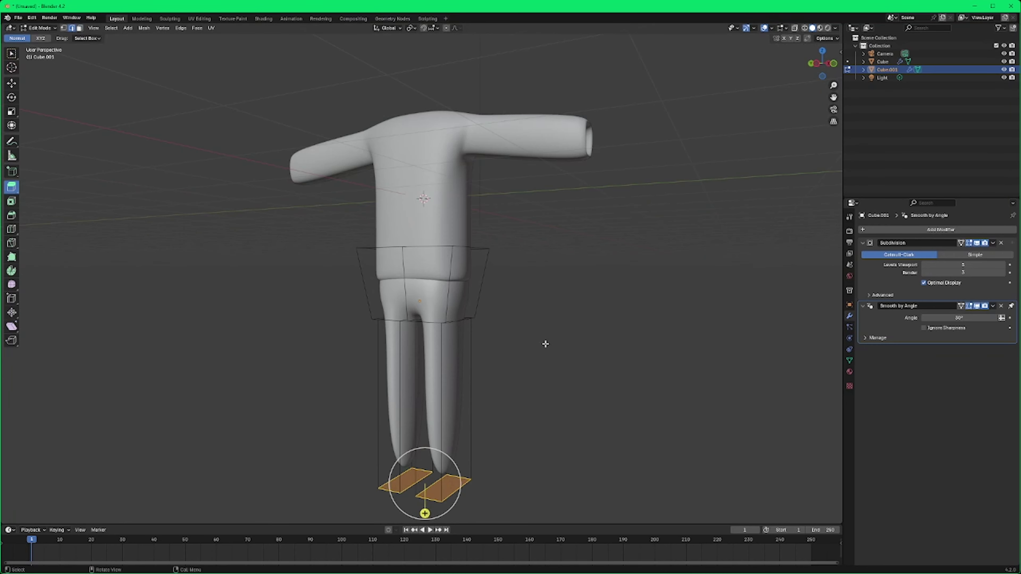
pyautogui.keyDown('shift'); pyautogui.moveTo(545, 376); pyautogui.dragTo(524, 296, button='middle'); pyautogui.keyUp('shift')
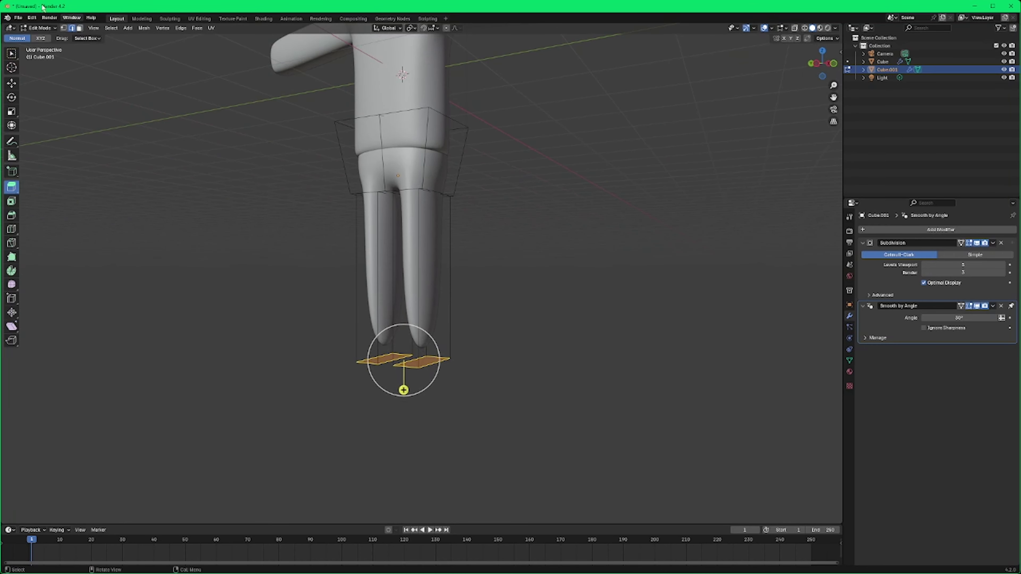
pyautogui.click(40, 28)
pyautogui.click(32, 38)
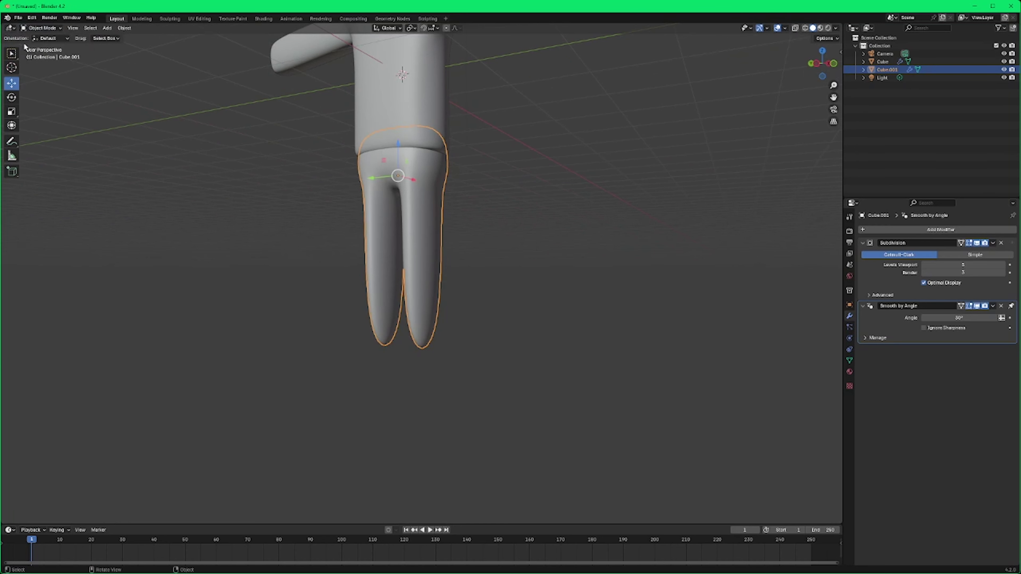
pyautogui.click(15, 50)
pyautogui.click(55, 29)
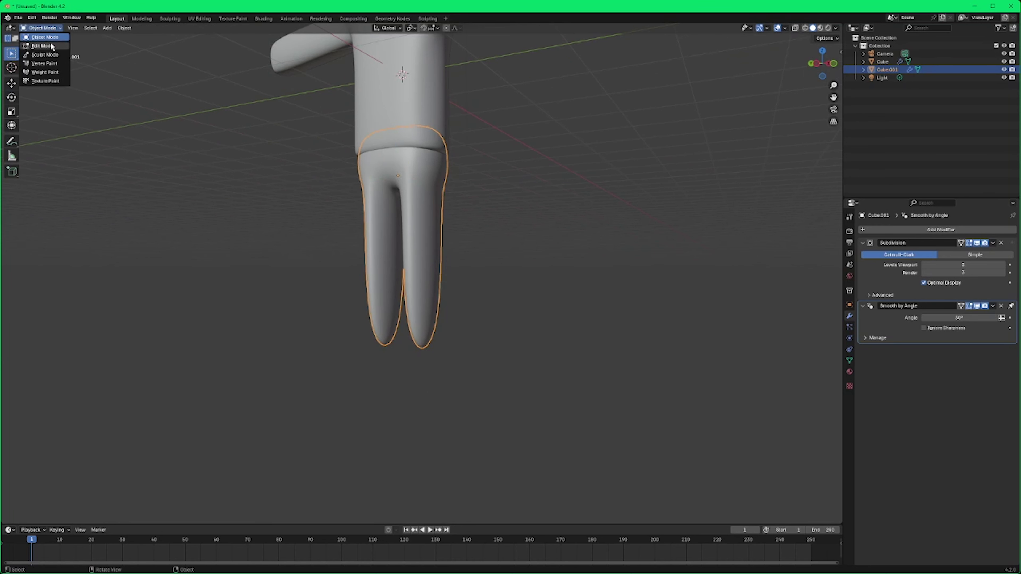
pyautogui.click(51, 46)
pyautogui.click(12, 54)
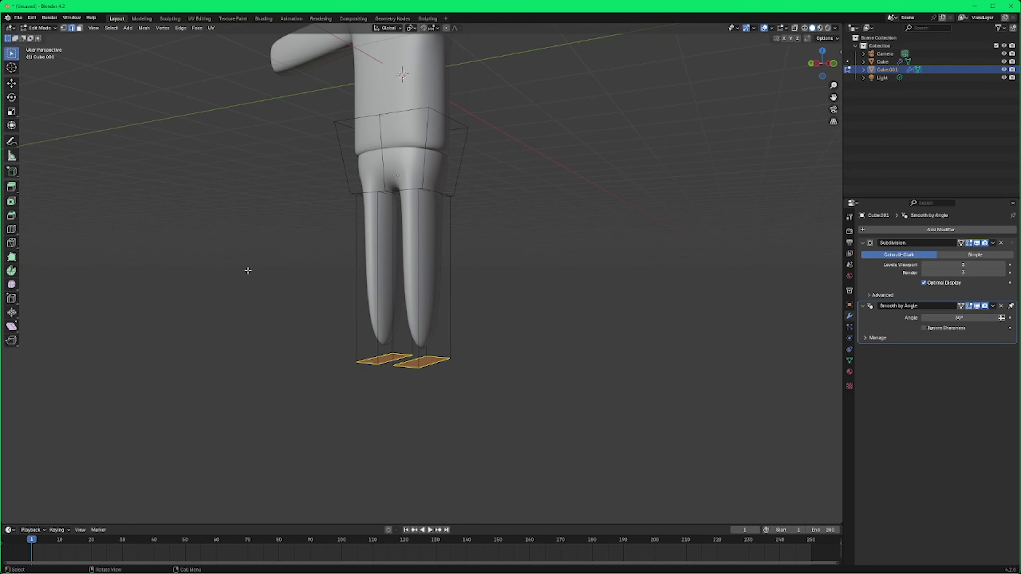
# Step: Select the negative X bottom edge of each leg and move both inward along positive X to taper the legs
pyautogui.click(473, 396)
pyautogui.moveTo(473, 397); pyautogui.dragTo(451, 397, button='middle')
pyautogui.scroll(1, 388, 366)
pyautogui.moveTo(388, 366); pyautogui.dragTo(479, 394, button='middle')
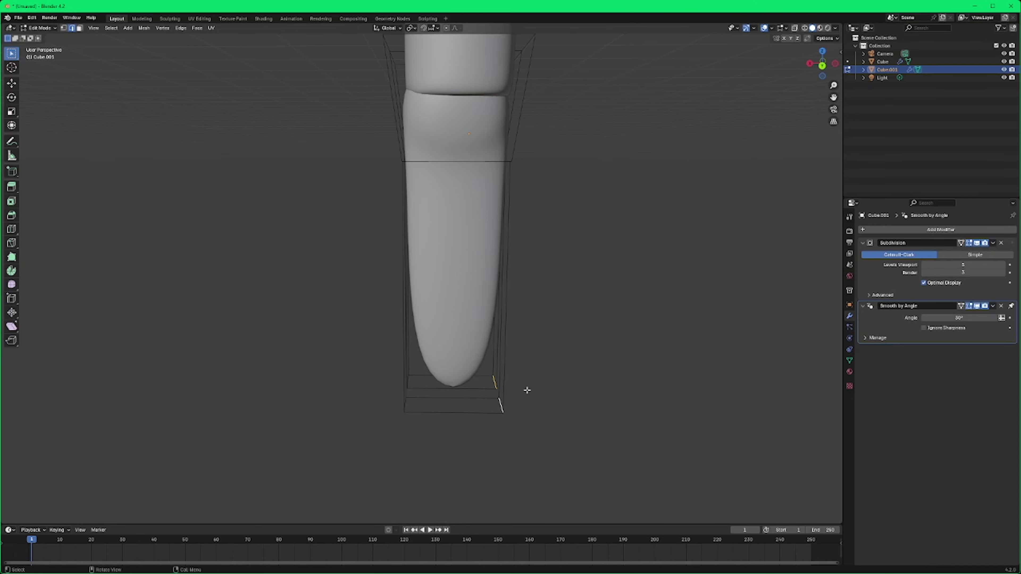
pyautogui.moveTo(527, 390); pyautogui.dragTo(423, 438, button='middle')
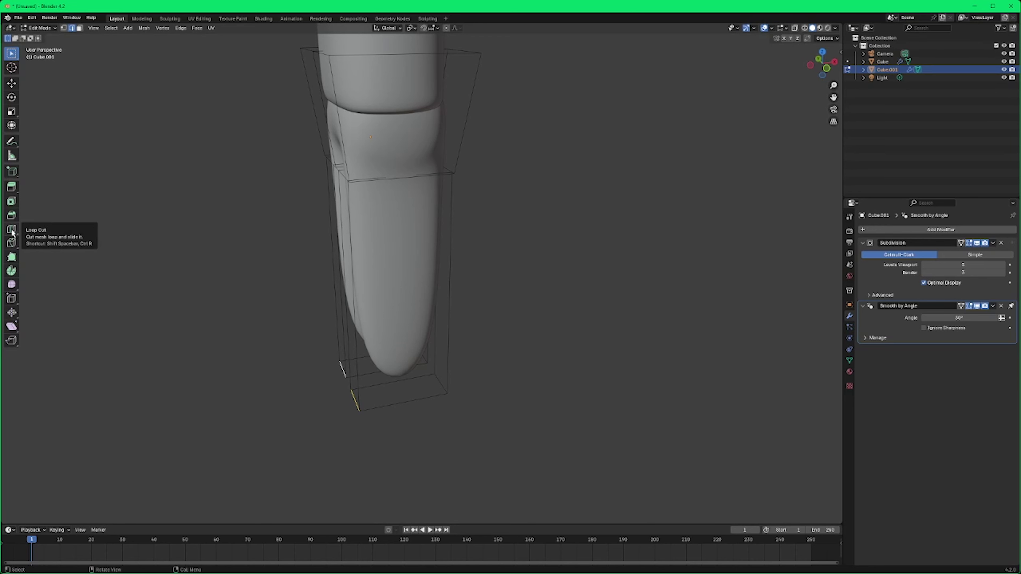
pyautogui.click(10, 88)
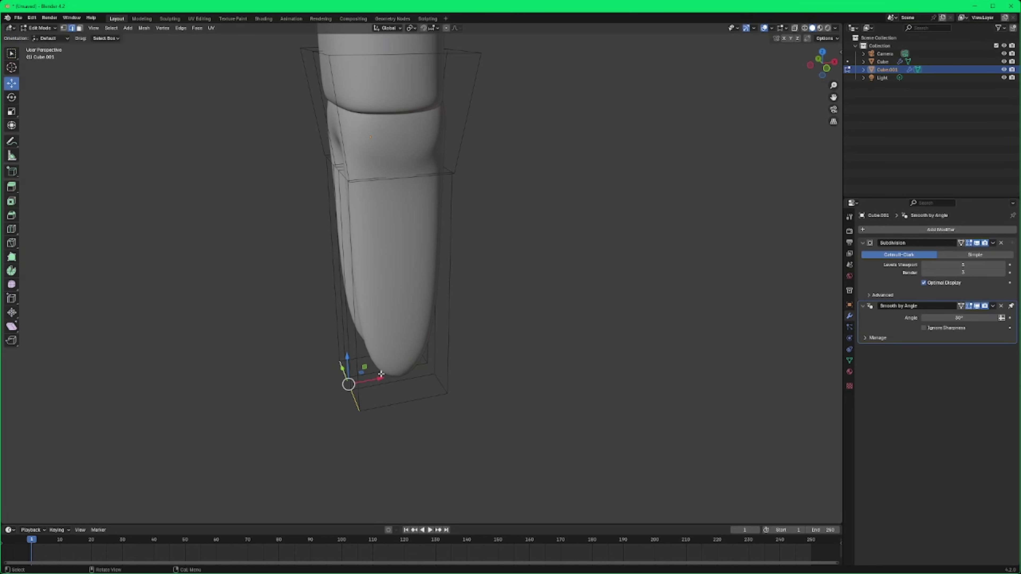
pyautogui.moveTo(381, 381); pyautogui.dragTo(409, 382)
pyautogui.moveTo(480, 381); pyautogui.dragTo(450, 378, button='middle')
# Step: Select the opposite bottom edge of each leg and move both inward about 0.207 m toward negative X
pyautogui.click(450, 365)
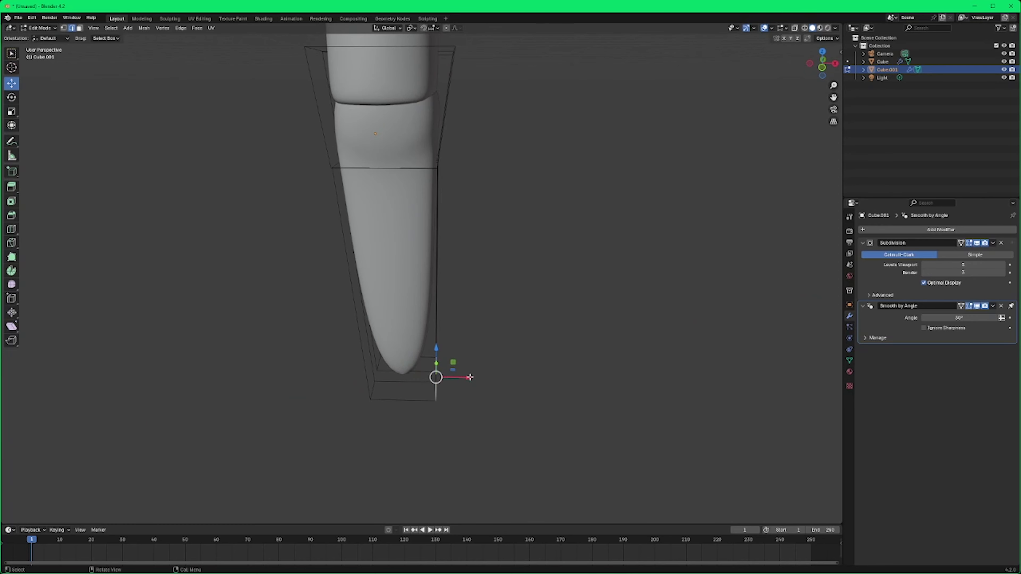
pyautogui.moveTo(450, 378); pyautogui.dragTo(444, 380)
pyautogui.moveTo(443, 381); pyautogui.dragTo(490, 403, button='middle')
pyautogui.scroll(2, 354, 193)
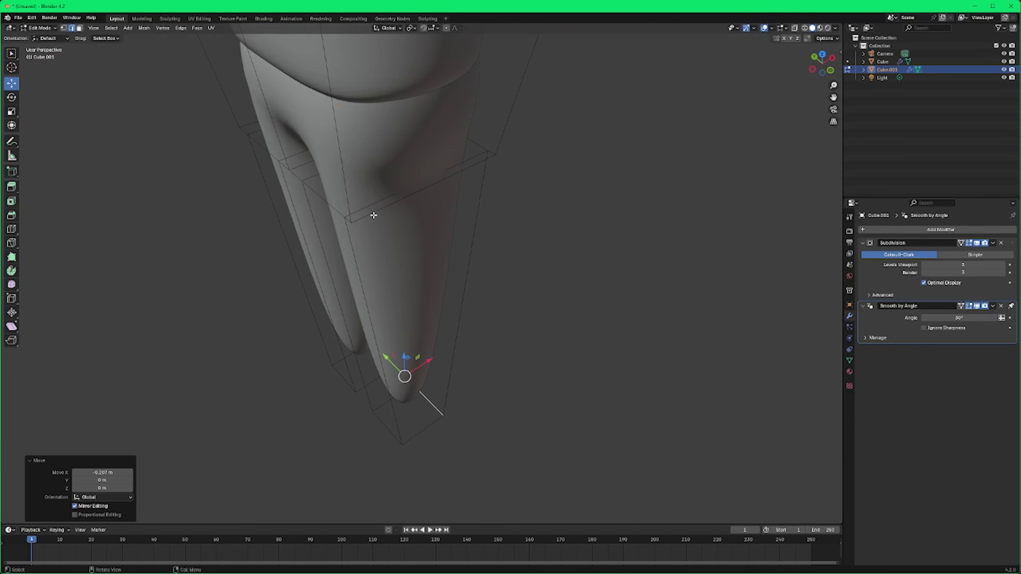
# Step: In vertex selection, add the hip cage's two outer lower corner vertices to the selection and raise the selection along Z
pyautogui.moveTo(373, 215); pyautogui.dragTo(420, 223, button='middle')
pyautogui.moveTo(551, 251); pyautogui.dragTo(557, 236, button='middle')
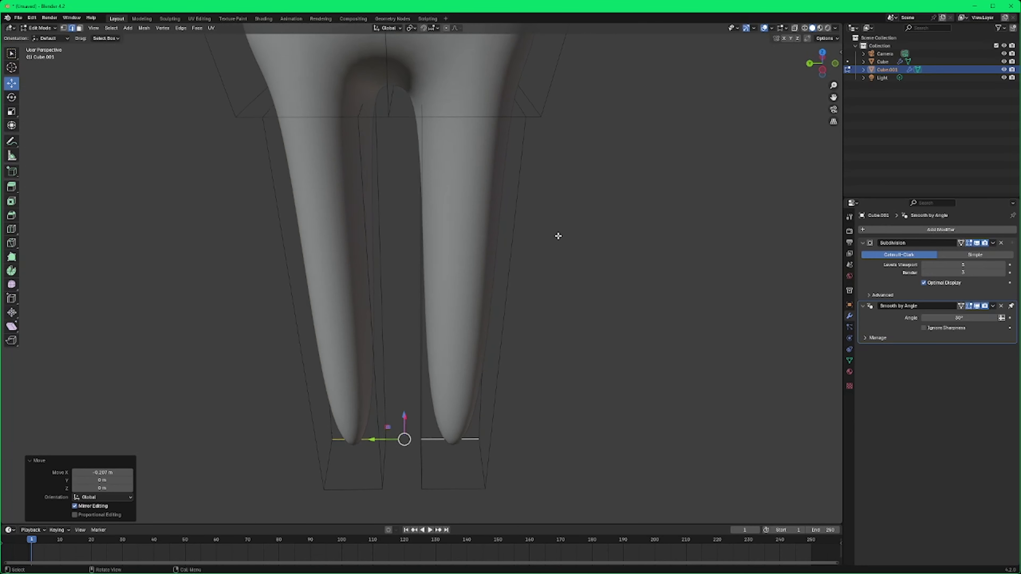
pyautogui.keyDown('shift'); pyautogui.moveTo(578, 187); pyautogui.dragTo(580, 270, button='middle'); pyautogui.keyUp('shift')
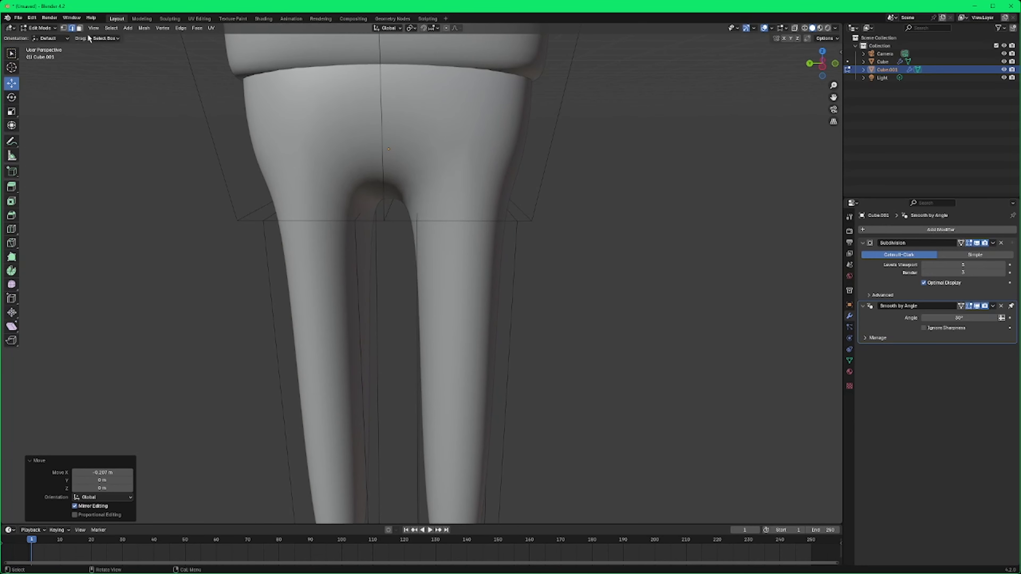
pyautogui.click(63, 28)
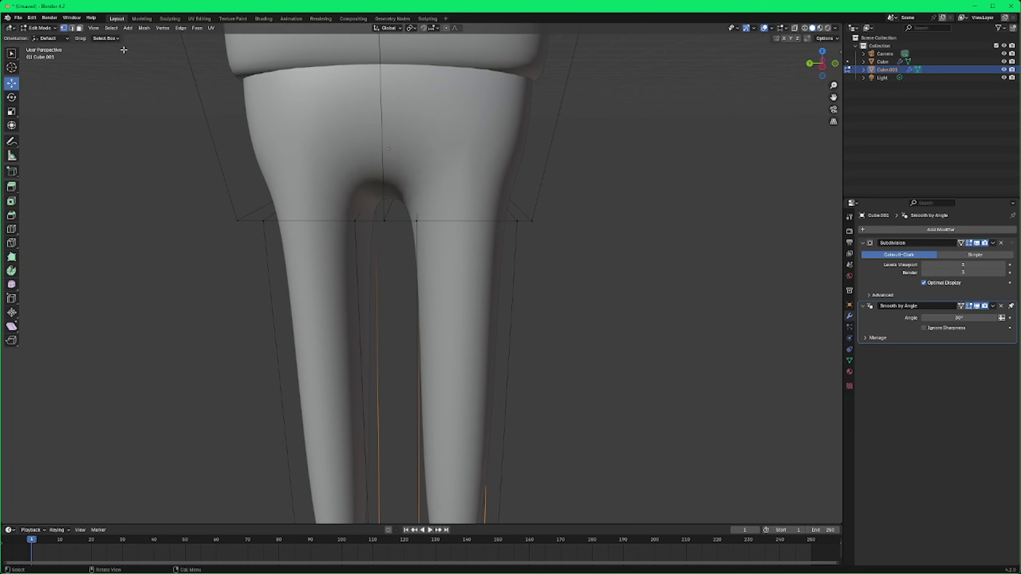
pyautogui.keyDown('shift'); pyautogui.click(531, 217); pyautogui.keyUp('shift')
pyautogui.keyDown('shift'); pyautogui.click(237, 217); pyautogui.keyUp('shift')
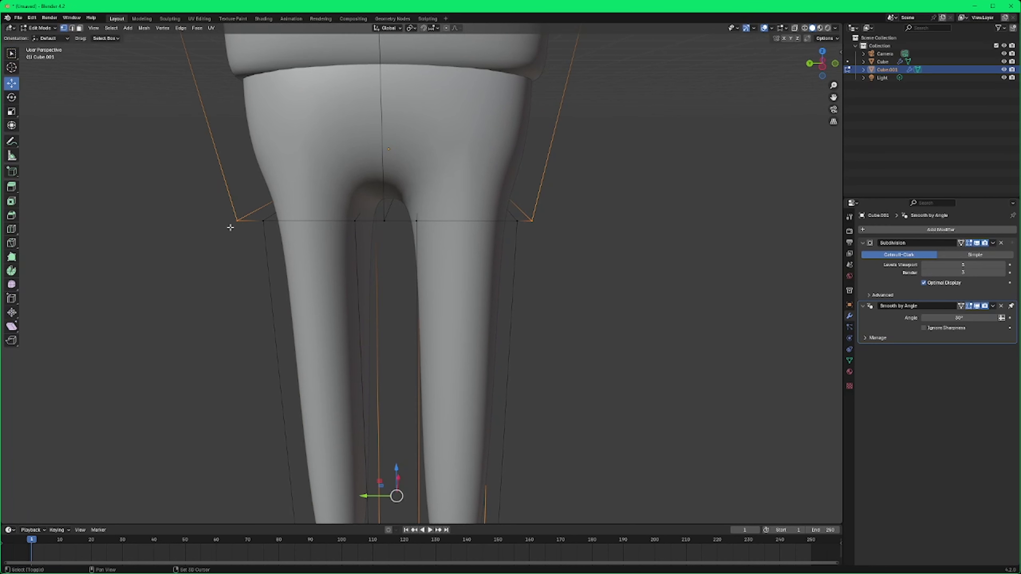
pyautogui.moveTo(397, 472); pyautogui.dragTo(393, 436)
pyautogui.moveTo(571, 406); pyautogui.dragTo(528, 258, button='middle')
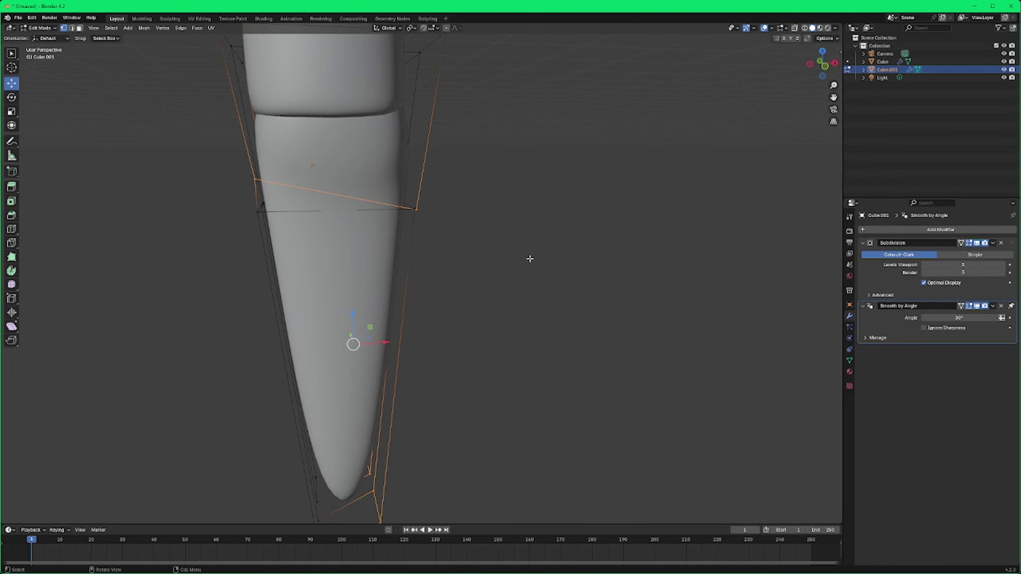
# Step: Raise the selected lower hip corner vertices, and raise the middle vertex of the hip's lower positive X edge along Z
pyautogui.moveTo(353, 314); pyautogui.dragTo(352, 288)
pyautogui.moveTo(506, 282); pyautogui.dragTo(560, 211, button='middle')
pyautogui.moveTo(559, 211); pyautogui.dragTo(560, 213)
pyautogui.moveTo(362, 155); pyautogui.dragTo(503, 192)
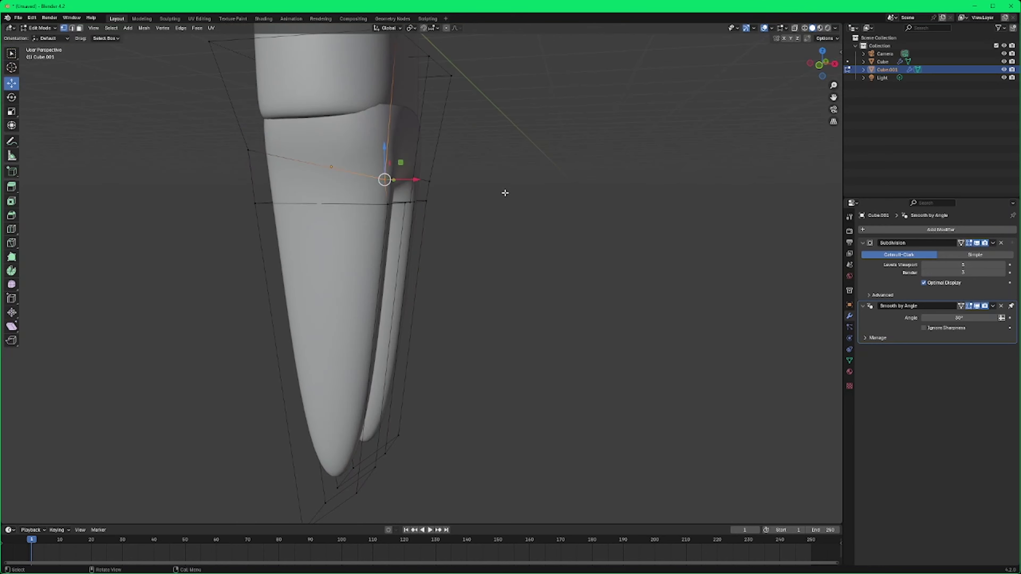
pyautogui.moveTo(503, 192); pyautogui.dragTo(565, 202, button='middle')
pyautogui.moveTo(408, 152); pyautogui.dragTo(408, 141)
pyautogui.moveTo(444, 171); pyautogui.dragTo(453, 172)
pyautogui.moveTo(456, 173); pyautogui.dragTo(519, 161, button='middle')
# Step: Select the hip cage's upper vertices on the positive X side and move them slightly outward along X
pyautogui.scroll(-3, 522, 165)
pyautogui.moveTo(420, 117); pyautogui.dragTo(442, 183)
pyautogui.moveTo(424, 131); pyautogui.dragTo(462, 169)
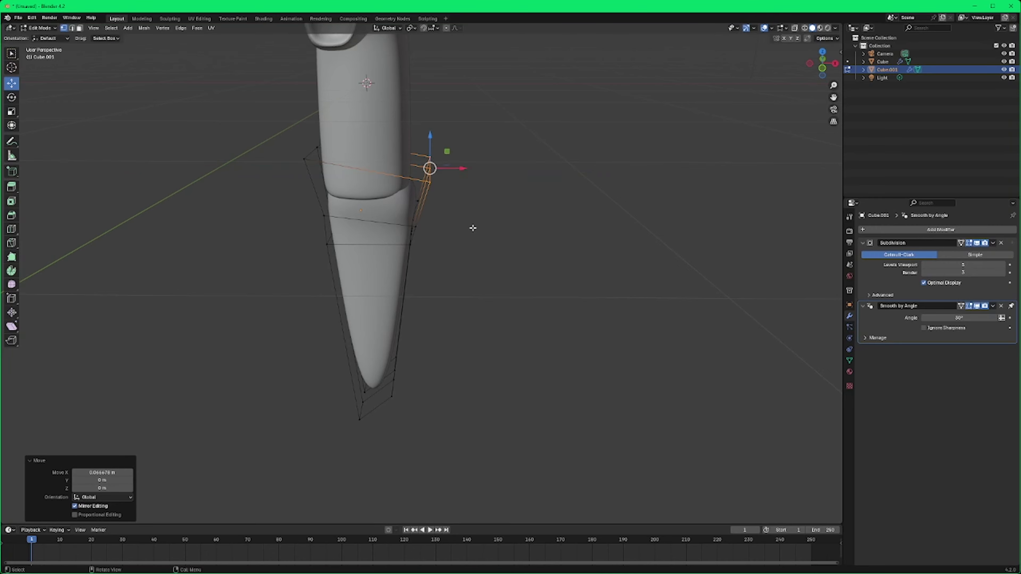
pyautogui.moveTo(471, 228); pyautogui.dragTo(558, 205, button='middle')
# Step: Select the lower-hanging negative X bottom vertices of both legs and raise them along Z to level the leg ends
pyautogui.moveTo(553, 256); pyautogui.dragTo(269, 435, button='middle')
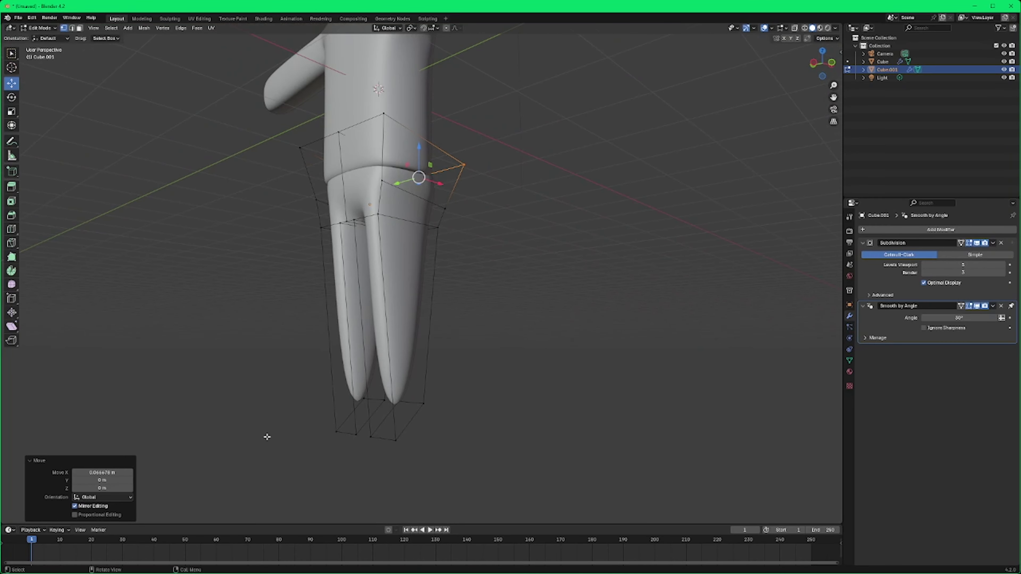
pyautogui.moveTo(355, 452); pyautogui.dragTo(379, 445, button='middle')
pyautogui.moveTo(338, 412); pyautogui.dragTo(387, 448)
pyautogui.moveTo(355, 396); pyautogui.dragTo(350, 364)
pyautogui.moveTo(350, 364); pyautogui.dragTo(455, 371, button='middle')
# Step: In edge selection, select the outer vertical edge on each leg's positive X side and move both about 0.146 m toward negative X
pyautogui.click(72, 28)
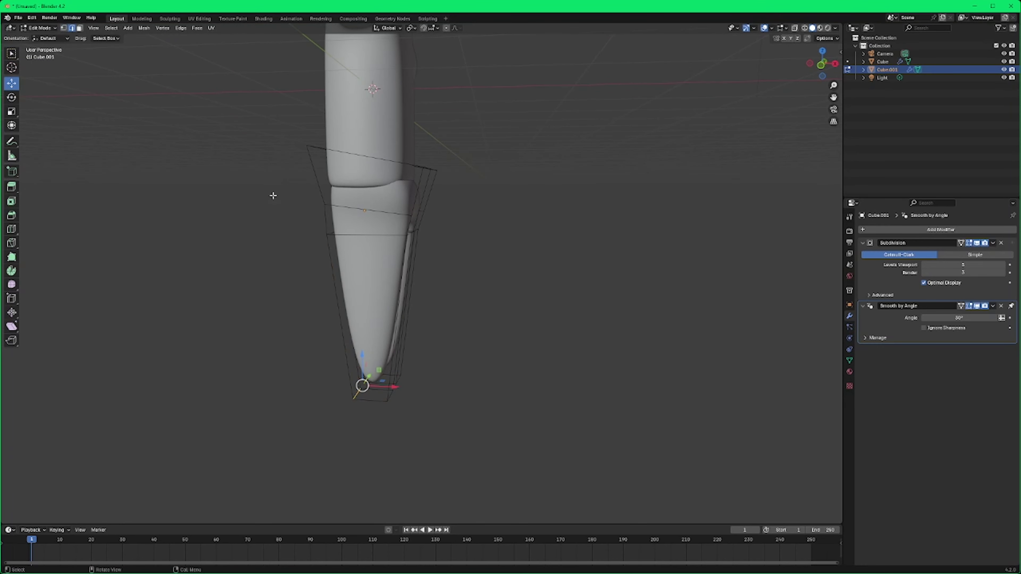
pyautogui.moveTo(435, 335); pyautogui.dragTo(374, 334, button='middle')
pyautogui.click(386, 324)
pyautogui.moveTo(442, 317); pyautogui.dragTo(344, 317, button='middle')
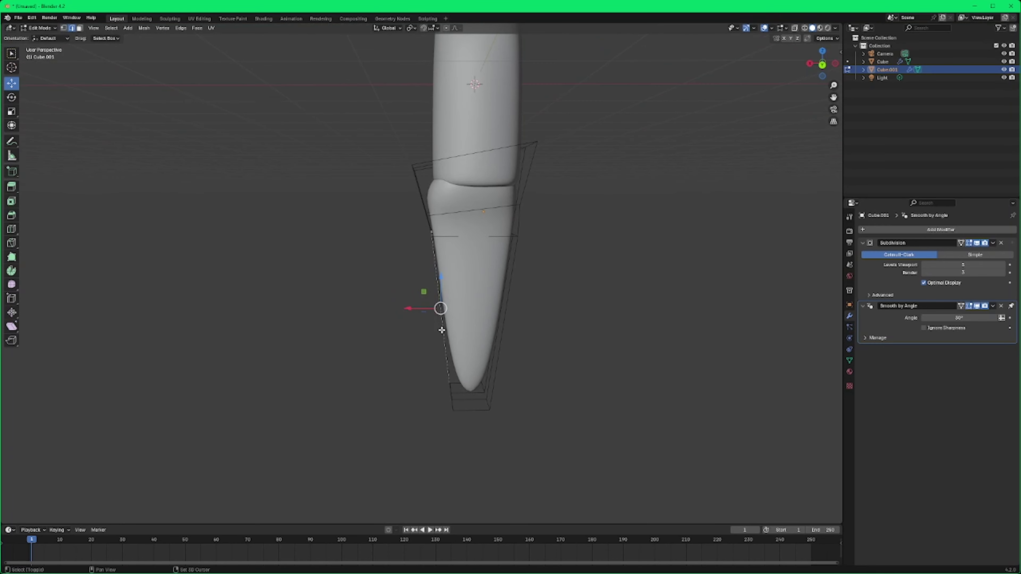
pyautogui.moveTo(442, 328); pyautogui.dragTo(476, 328, button='middle')
pyautogui.click(474, 340)
pyautogui.moveTo(409, 316); pyautogui.dragTo(417, 317)
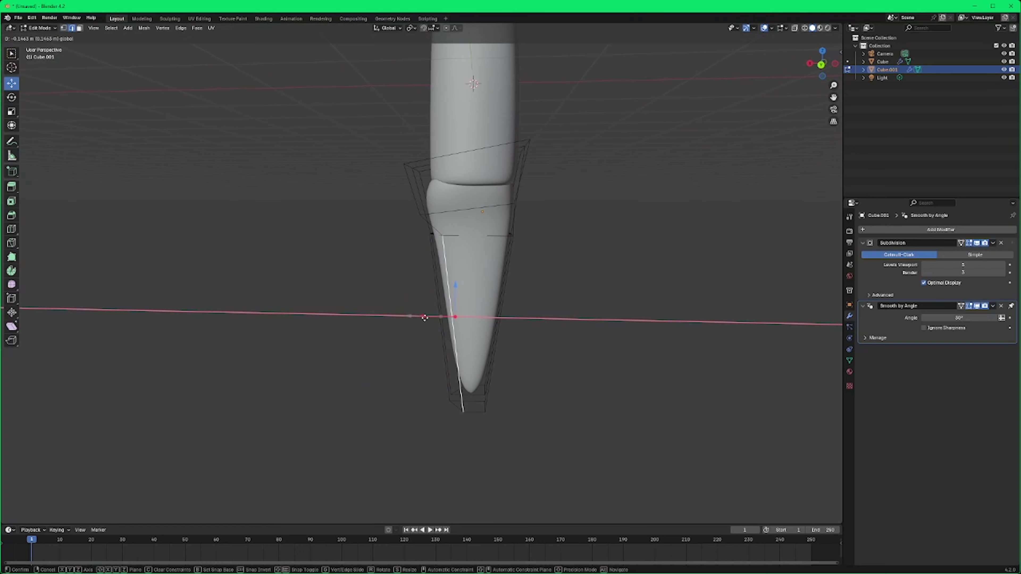
pyautogui.click(422, 317)
pyautogui.moveTo(422, 316); pyautogui.dragTo(569, 348, button='middle')
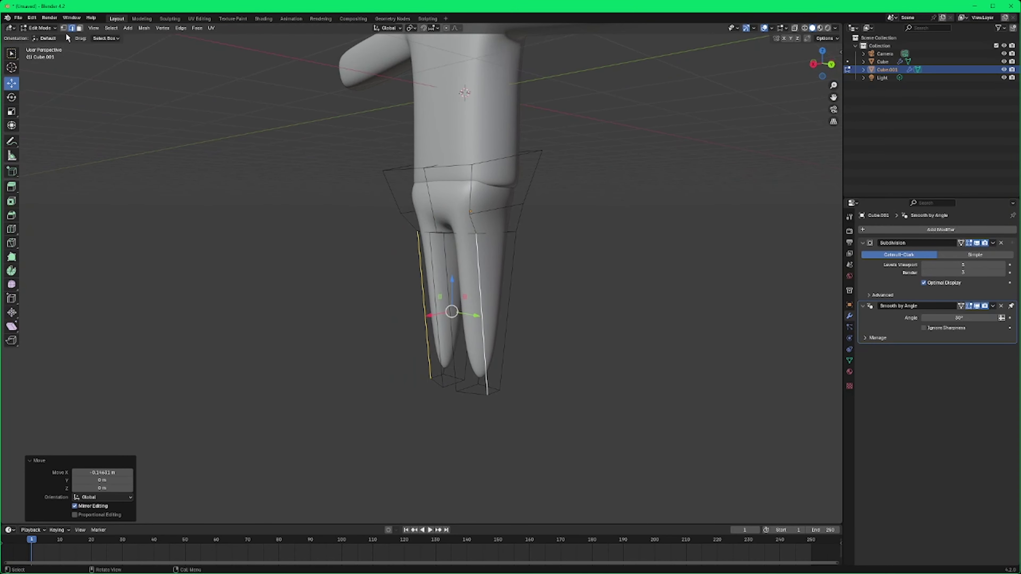
# Step: In face selection, select a leg's outer side face and move it slightly along Y
pyautogui.click(79, 27)
pyautogui.click(491, 346)
pyautogui.moveTo(283, 307); pyautogui.dragTo(348, 307, button='middle')
pyautogui.keyDown('shift'); pyautogui.click(391, 309); pyautogui.keyUp('shift')
pyautogui.moveTo(450, 308); pyautogui.dragTo(460, 309)
pyautogui.click(502, 307)
pyautogui.moveTo(503, 307); pyautogui.dragTo(450, 306, button='middle')
pyautogui.click(489, 306)
pyautogui.moveTo(515, 312); pyautogui.dragTo(524, 313)
pyautogui.moveTo(526, 312); pyautogui.dragTo(578, 312, button='middle')
# Step: Using the Right view for alignment, move the outer side face of each leg slightly outward along Y
pyautogui.moveTo(824, 71); pyautogui.dragTo(877, 70)
pyautogui.click(375, 274)
pyautogui.click(830, 63)
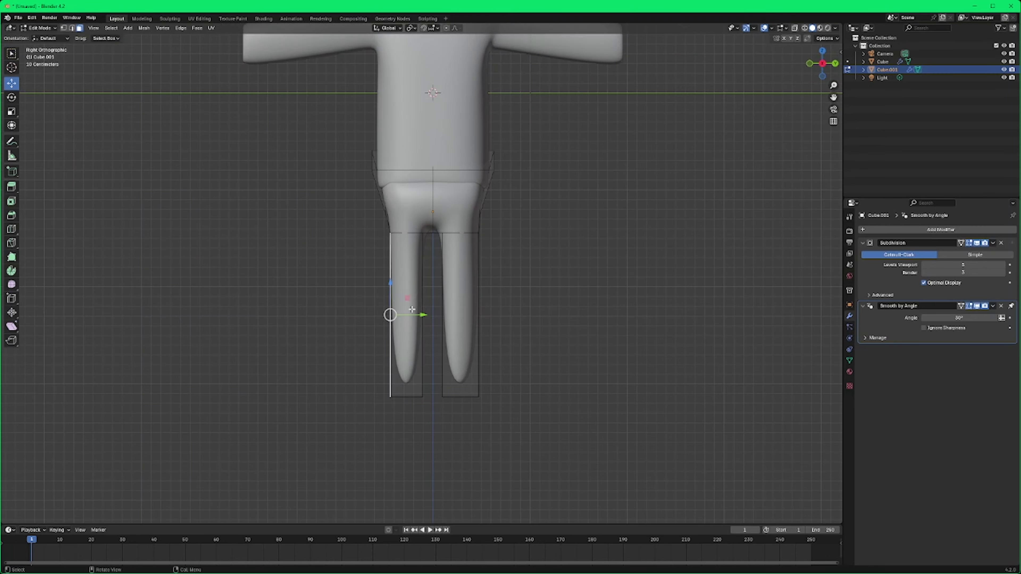
pyautogui.moveTo(423, 315); pyautogui.dragTo(419, 316)
pyautogui.moveTo(571, 317); pyautogui.dragTo(488, 316, button='middle')
pyautogui.click(488, 316)
pyautogui.moveTo(488, 315); pyautogui.dragTo(607, 316, button='middle')
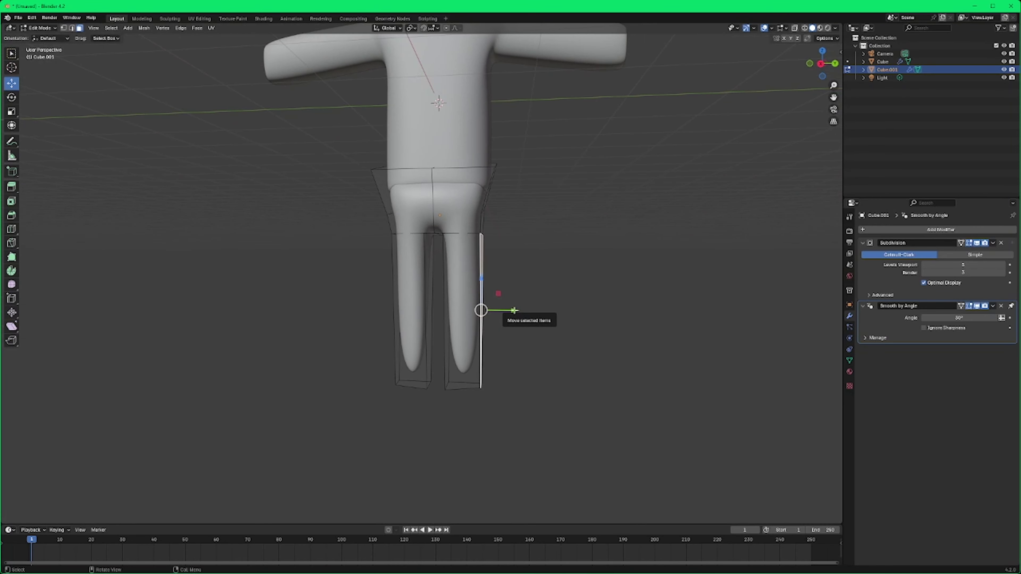
pyautogui.moveTo(506, 310); pyautogui.dragTo(509, 310)
pyautogui.moveTo(523, 314); pyautogui.dragTo(563, 329, button='middle')
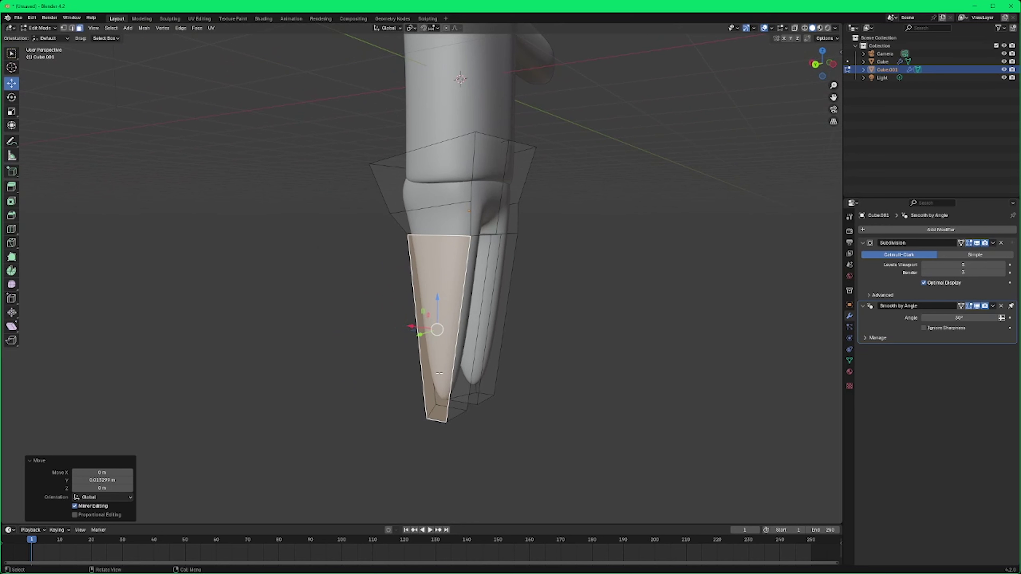
pyautogui.moveTo(464, 385); pyautogui.dragTo(277, 249, button='middle')
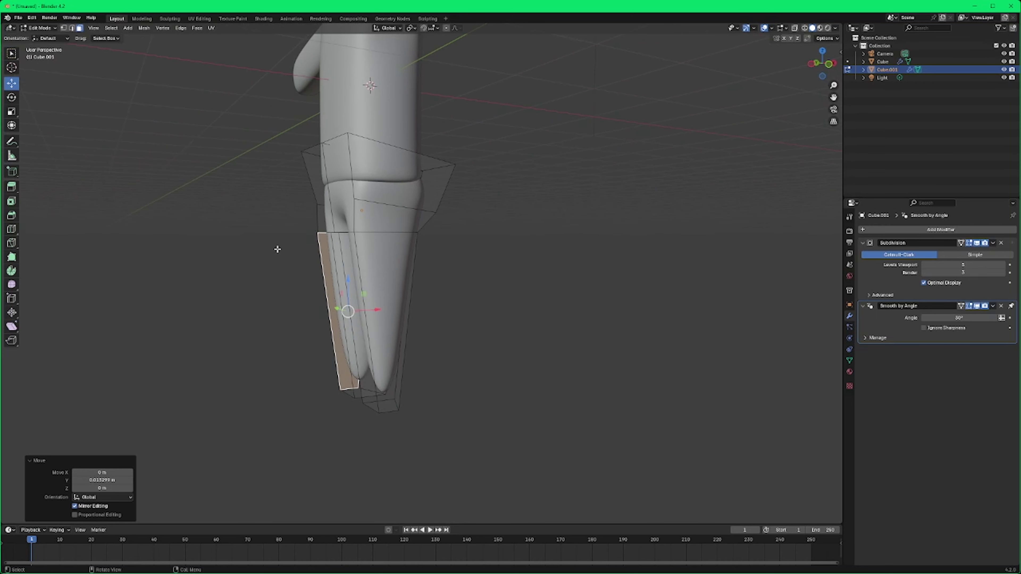
# Step: Add one loop cut to each leg and slide it close to the bottom end to flatten the foot
pyautogui.click(11, 229)
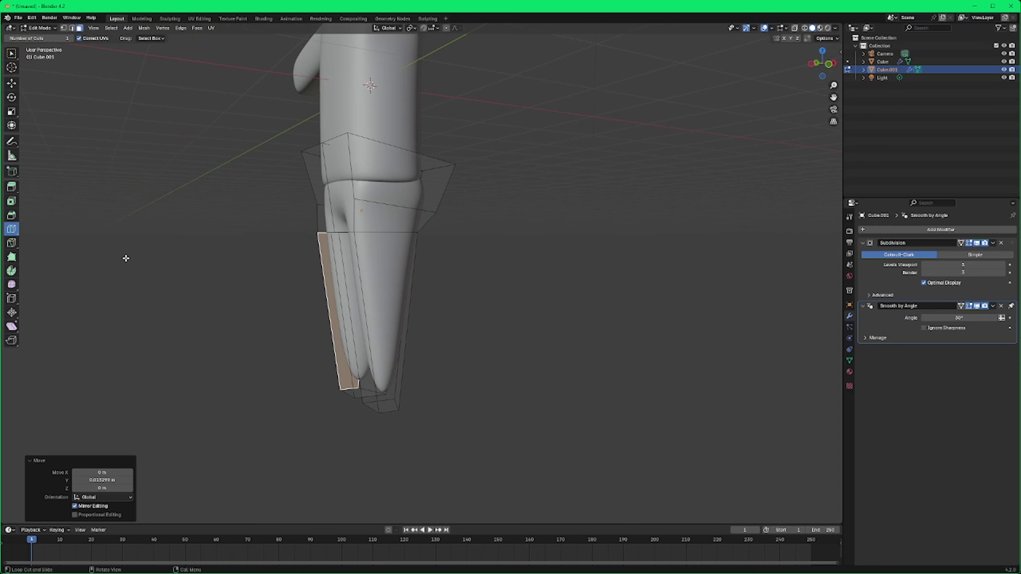
pyautogui.moveTo(368, 309); pyautogui.dragTo(374, 382)
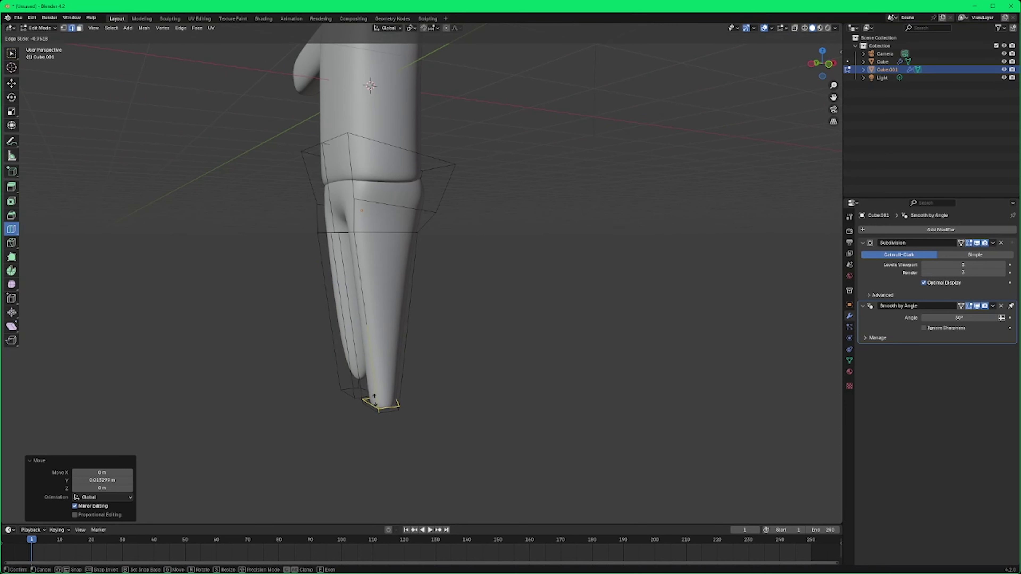
pyautogui.moveTo(374, 397); pyautogui.dragTo(374, 396)
pyautogui.moveTo(376, 395); pyautogui.dragTo(460, 369, button='middle')
pyautogui.moveTo(388, 347); pyautogui.dragTo(380, 438)
pyautogui.moveTo(503, 408); pyautogui.dragTo(435, 401, button='middle')
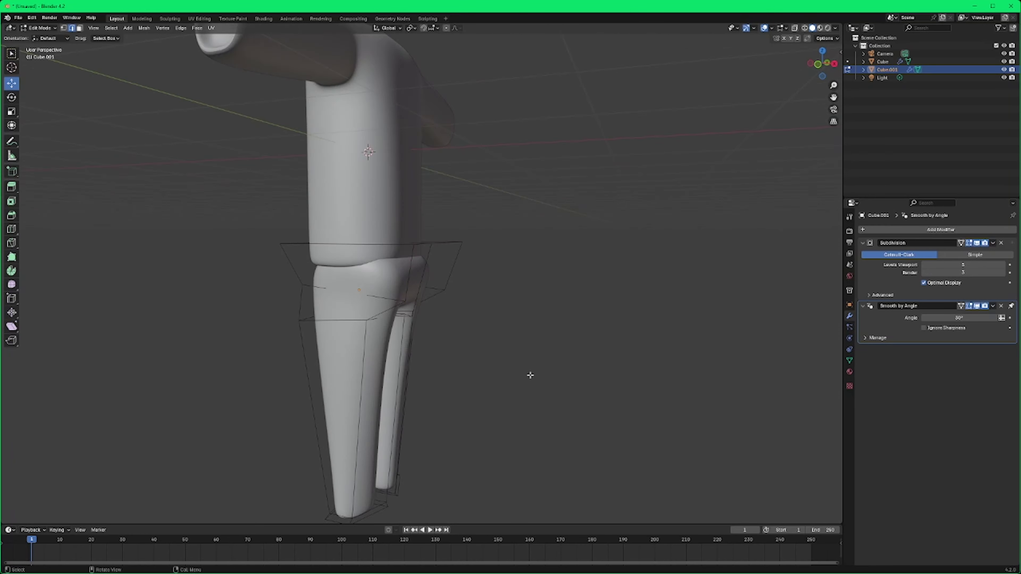
# Step: Try moving a leg's outer vertical edge about 0.12 m toward negative Y, and undo the move
pyautogui.scroll(-3, 531, 375)
pyautogui.moveTo(531, 375); pyautogui.dragTo(456, 336, button='middle')
pyautogui.click(430, 335)
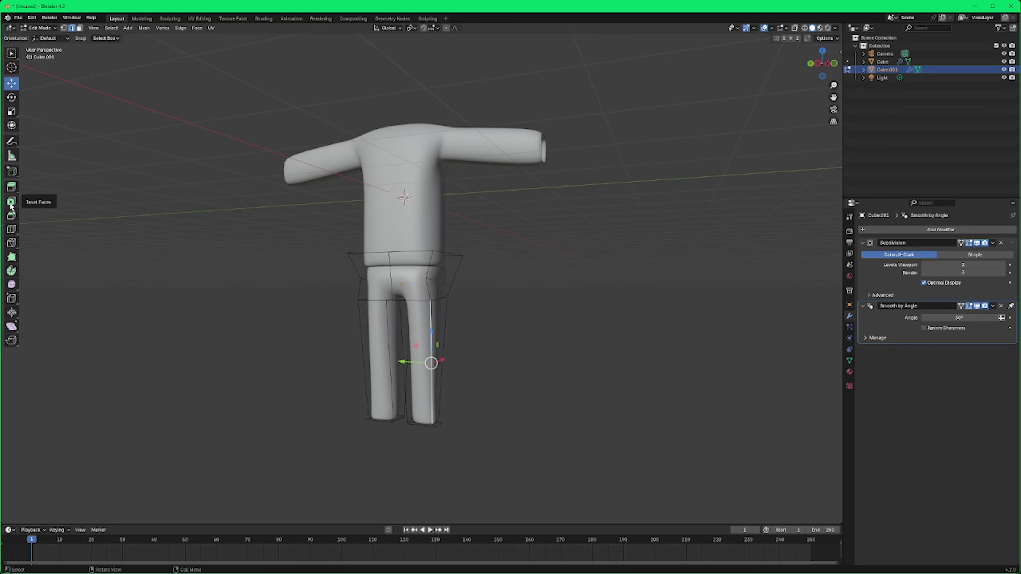
pyautogui.click(11, 229)
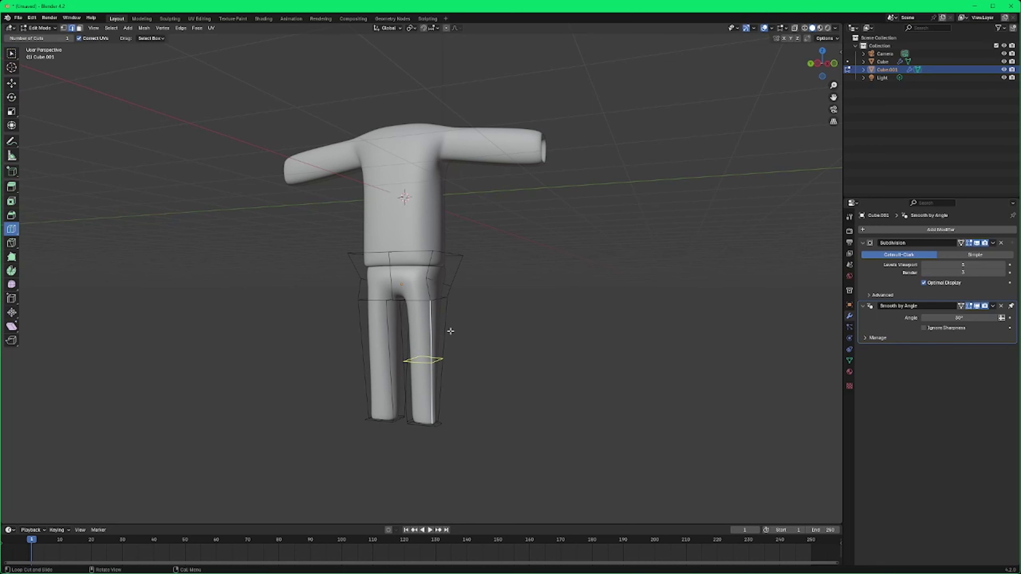
pyautogui.click(15, 55)
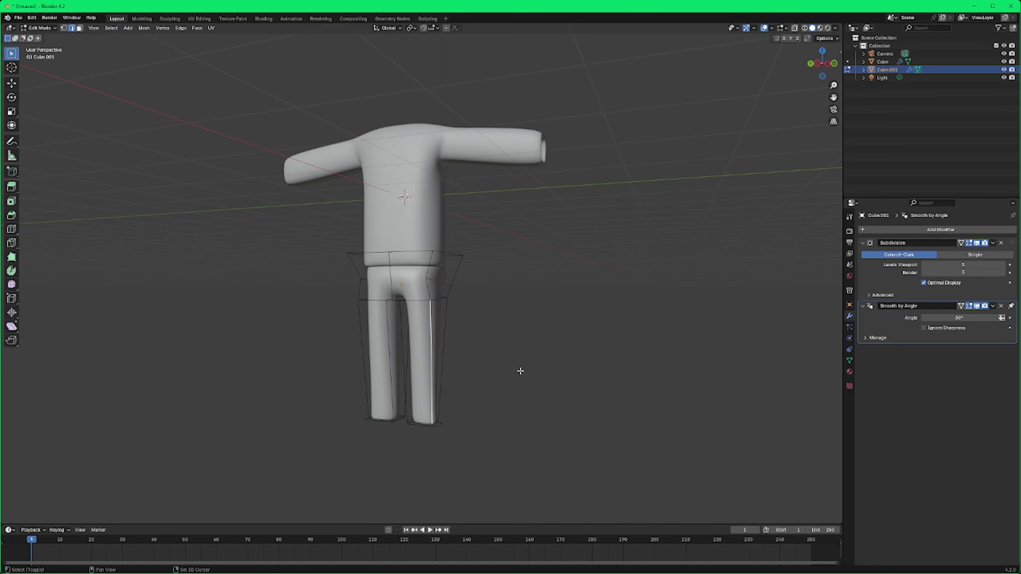
pyautogui.hotkey('shift', 'space')
pyautogui.press('g')
pyautogui.moveTo(509, 350); pyautogui.dragTo(567, 365, button='middle')
pyautogui.press('g')
pyautogui.press('y')
pyautogui.click(466, 381)
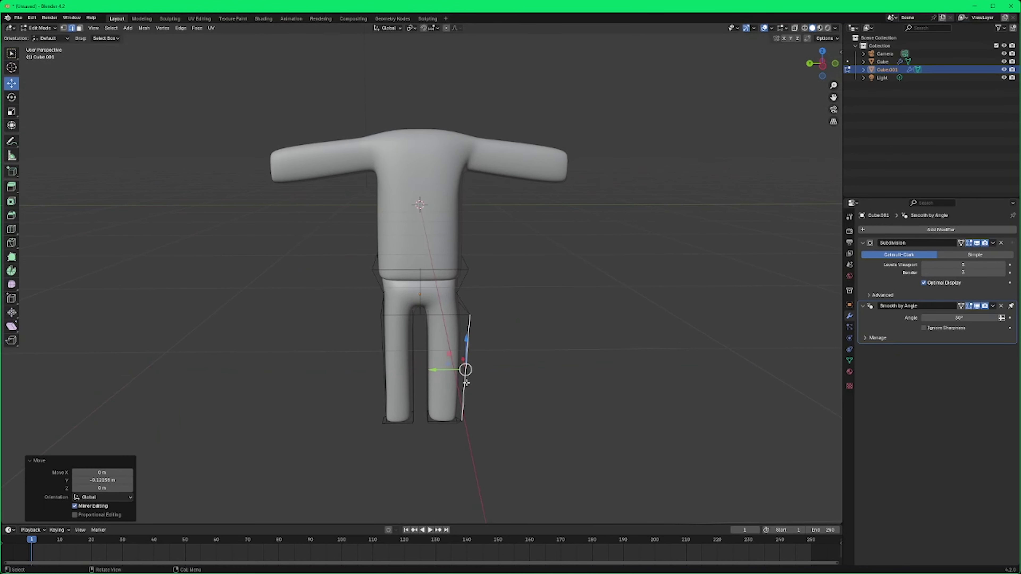
pyautogui.hotkey('ctrl', 'z')
# Step: Activate the Move tool and return to Object Mode to check the torso and legs
pyautogui.moveTo(480, 332); pyautogui.dragTo(109, 203, button='middle')
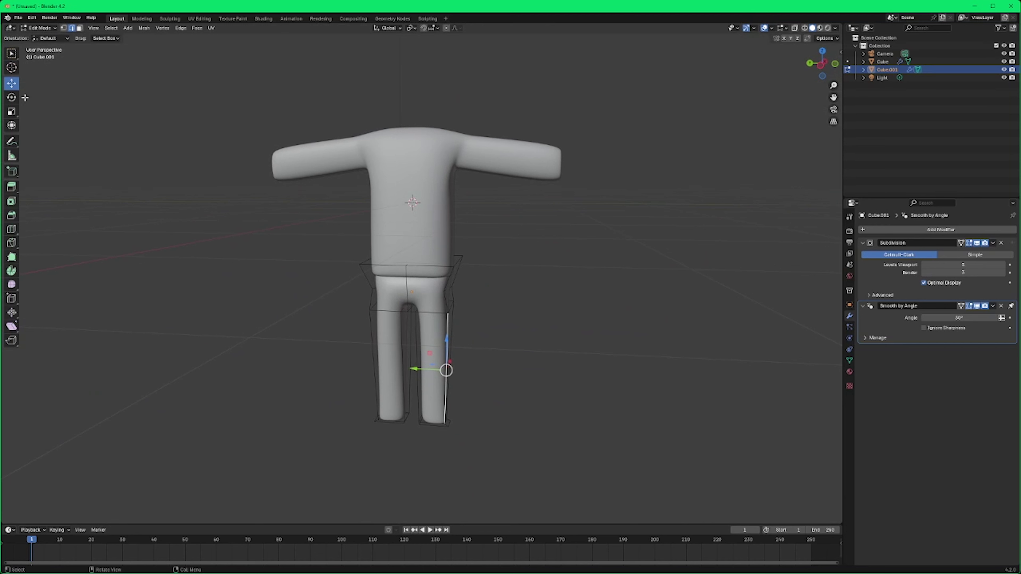
pyautogui.scroll(1, 351, 355)
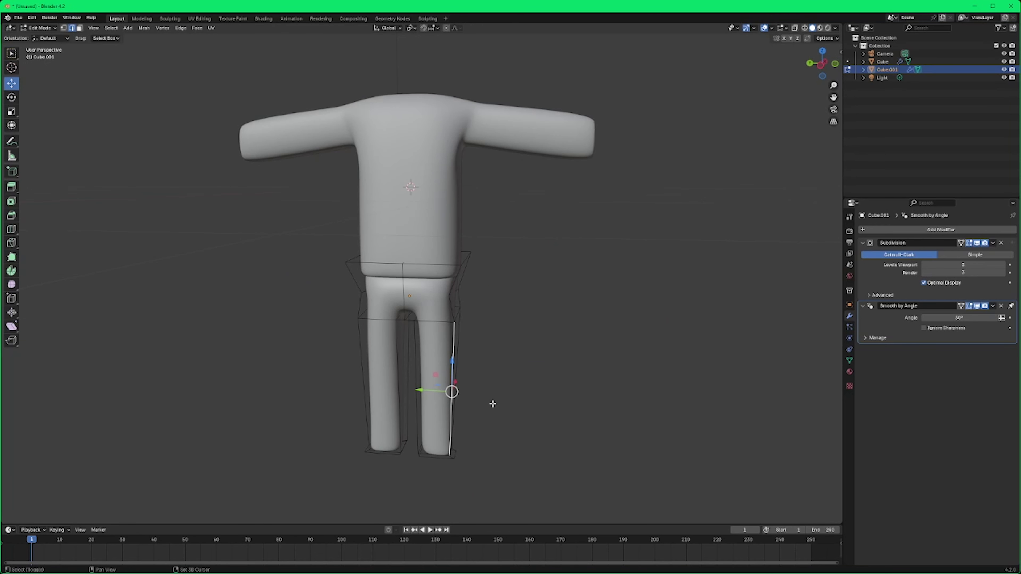
pyautogui.hotkey('shift', 'space')
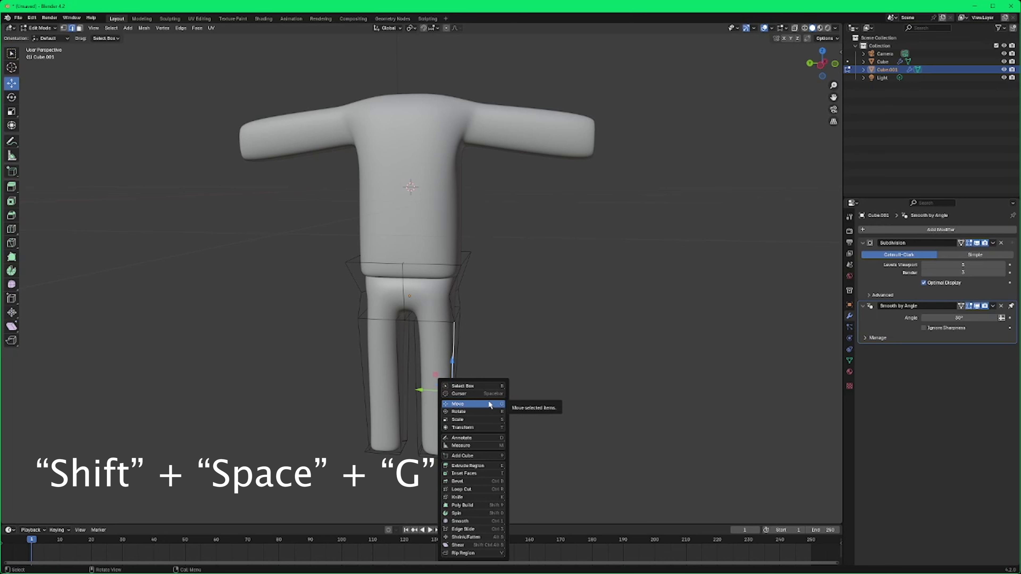
pyautogui.press('g')
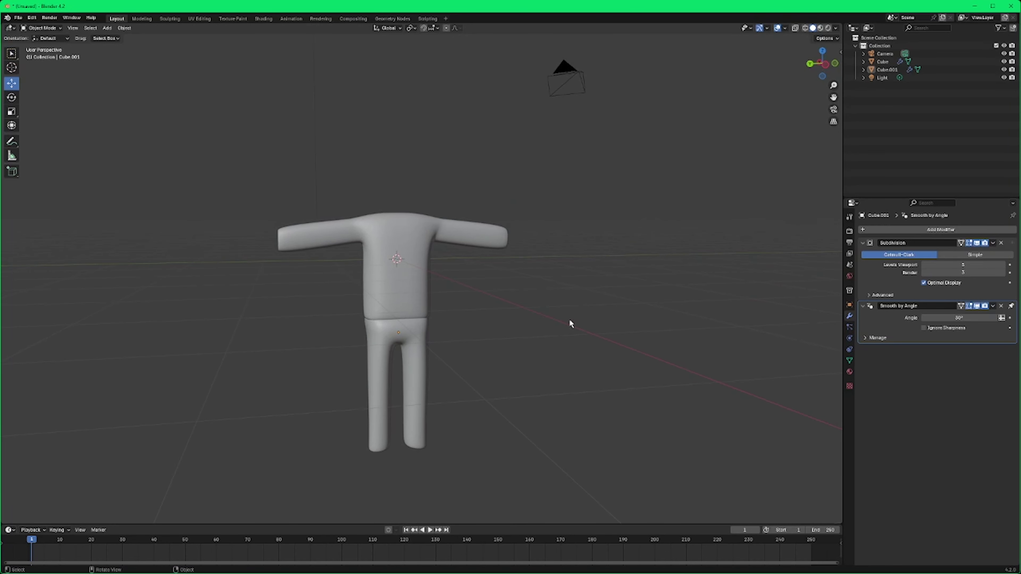
pyautogui.moveTo(569, 322)
pyautogui.mouseDown(button='middle')
pyautogui.moveTo(574, 313)
pyautogui.moveTo(519, 328)
pyautogui.moveTo(409, 318)
pyautogui.moveTo(600, 315)
pyautogui.moveTo(552, 315)
pyautogui.mouseUp(button='middle')
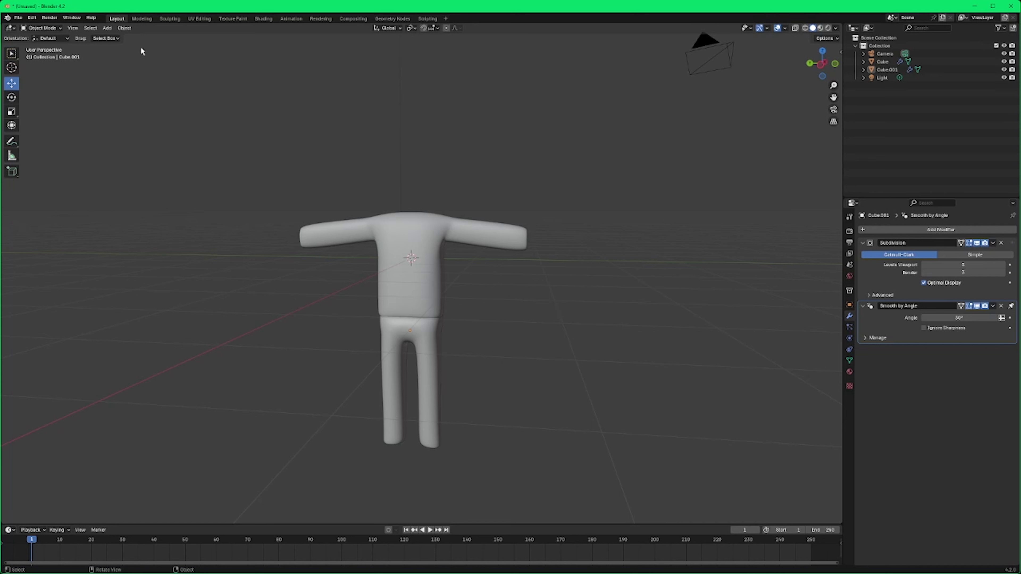
# Step: Add a new cube mesh at the origin for the head
pyautogui.click(107, 28)
pyautogui.moveTo(156, 37)
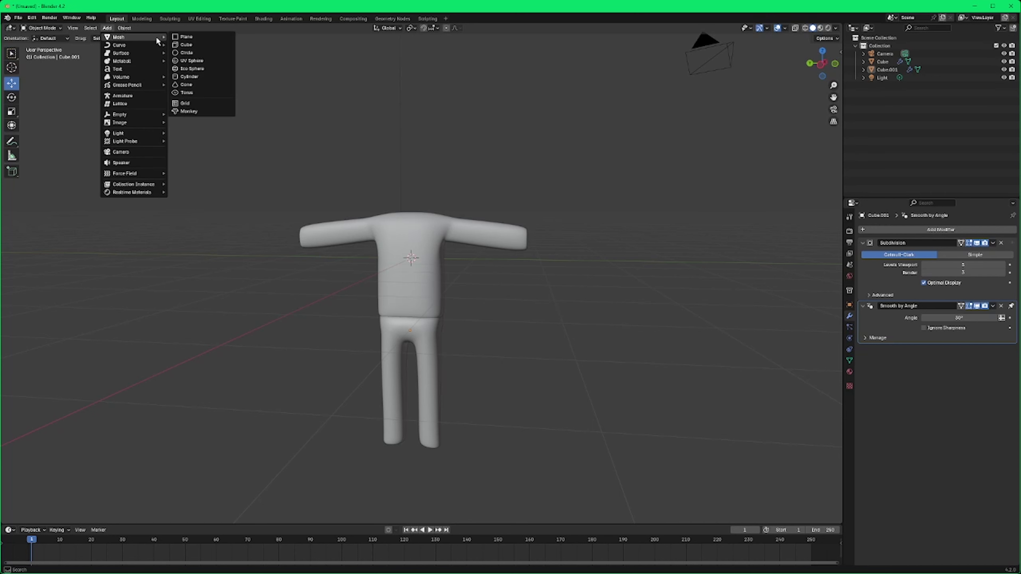
pyautogui.click(189, 45)
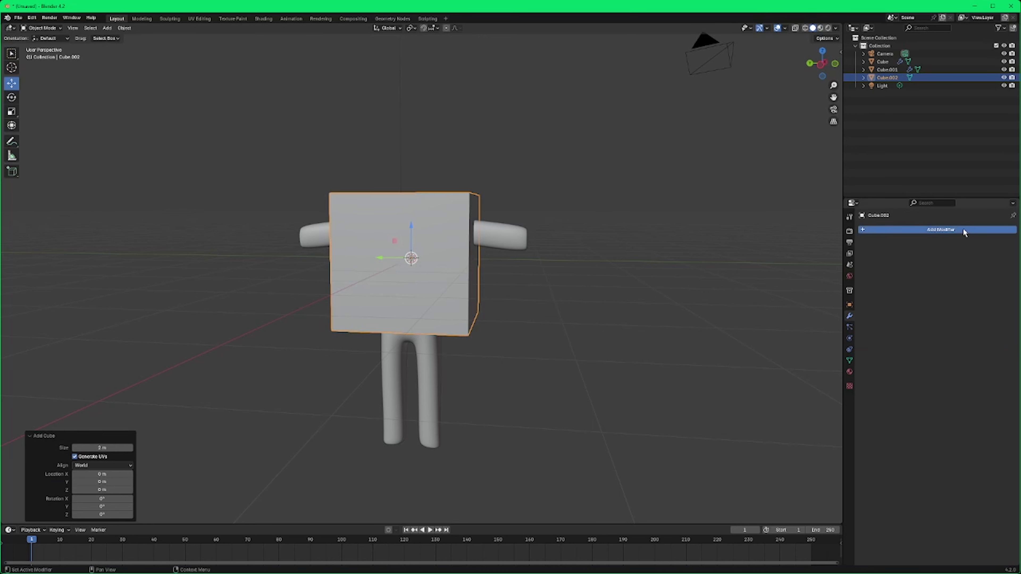
# Step: Add a Subdivision Surface modifier to the new cube with viewport and render levels set to 3
pyautogui.click(946, 229)
pyautogui.click(944, 229)
pyautogui.write('subd')
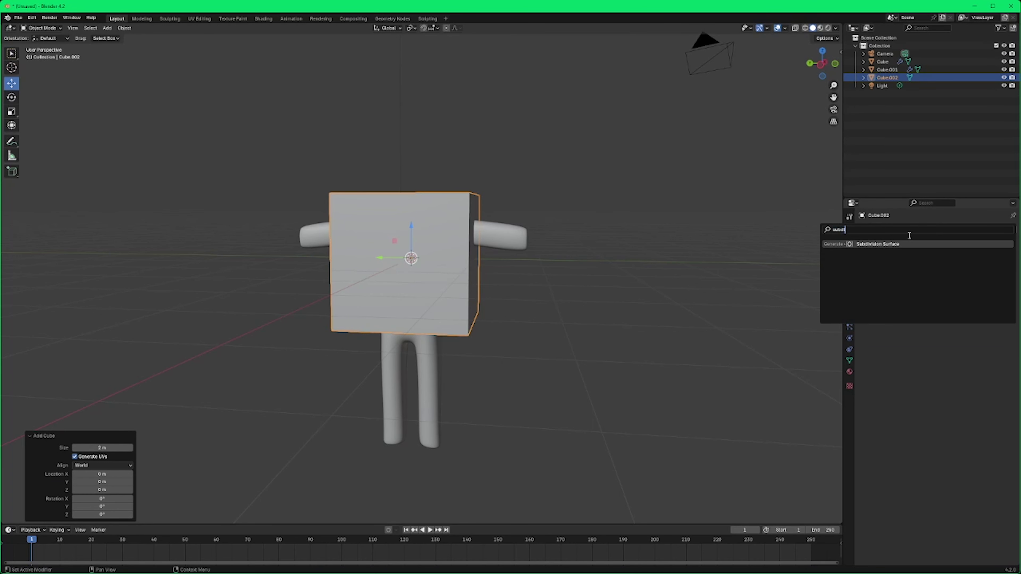
pyautogui.click(897, 243)
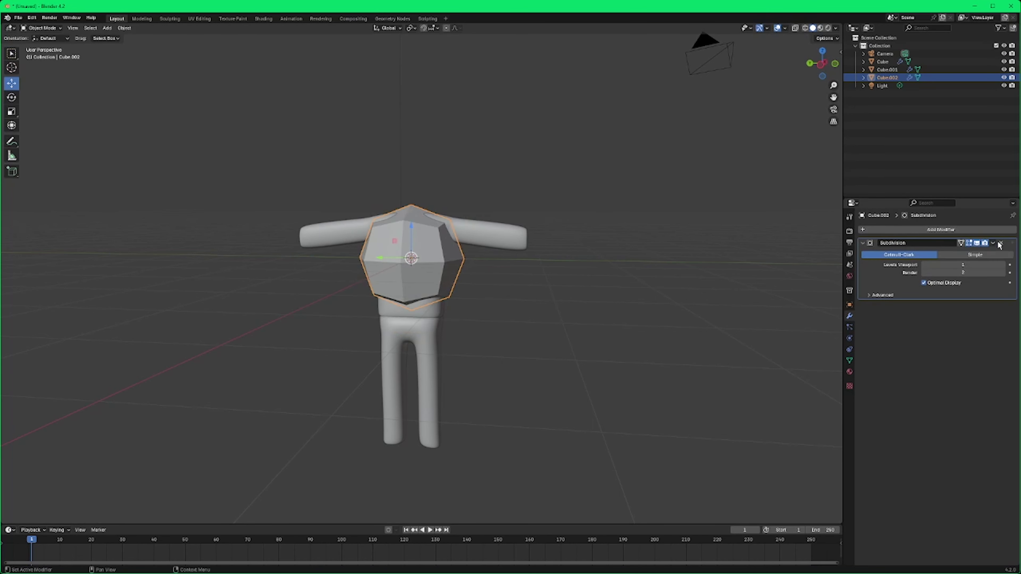
pyautogui.click(1003, 266)
pyautogui.click(1003, 266)
pyautogui.click(1003, 272)
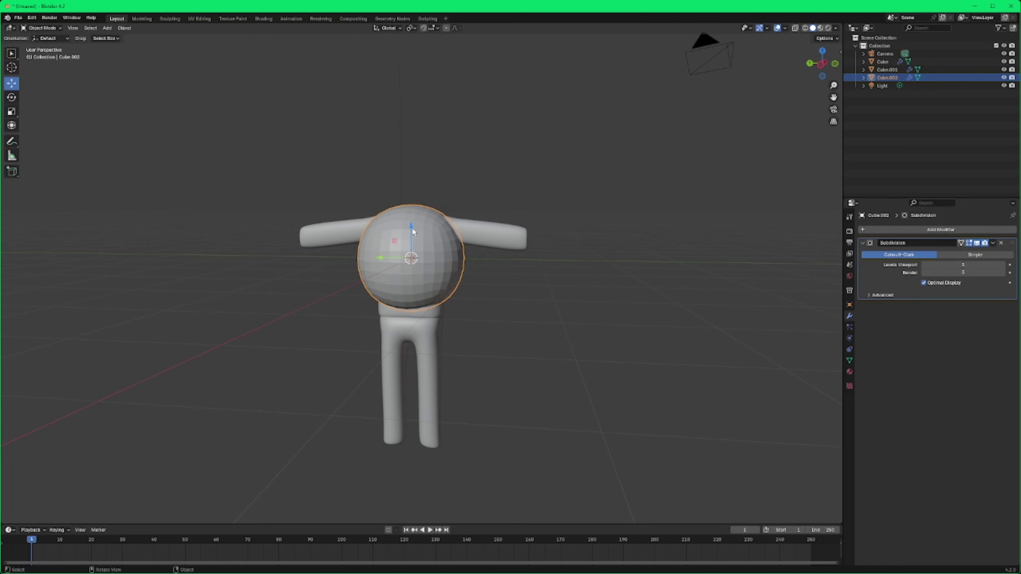
# Step: Raise the rounded cube above the torso, scale it down to head size, and lower it about 0.122 m along Z
pyautogui.moveTo(411, 228); pyautogui.dragTo(458, 168)
pyautogui.moveTo(458, 171)
pyautogui.mouseDown(button='middle')
pyautogui.moveTo(513, 182)
pyautogui.moveTo(492, 178)
pyautogui.moveTo(508, 230)
pyautogui.moveTo(454, 154)
pyautogui.mouseUp(button='middle')
pyautogui.press('s')
pyautogui.click(469, 208)
pyautogui.moveTo(444, 143); pyautogui.dragTo(442, 157)
pyautogui.moveTo(442, 157); pyautogui.dragTo(575, 205, button='middle')
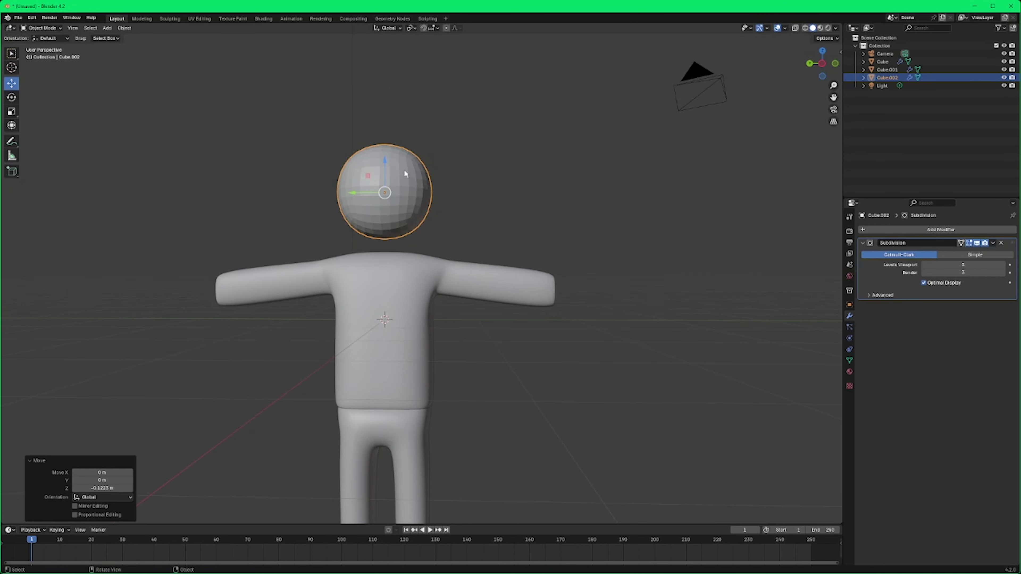
# Step: Set the head's viewport and render subdivision levels to 4 and apply Shade Auto Smooth at 30°
pyautogui.click(1002, 265)
pyautogui.click(1003, 265)
pyautogui.click(1003, 266)
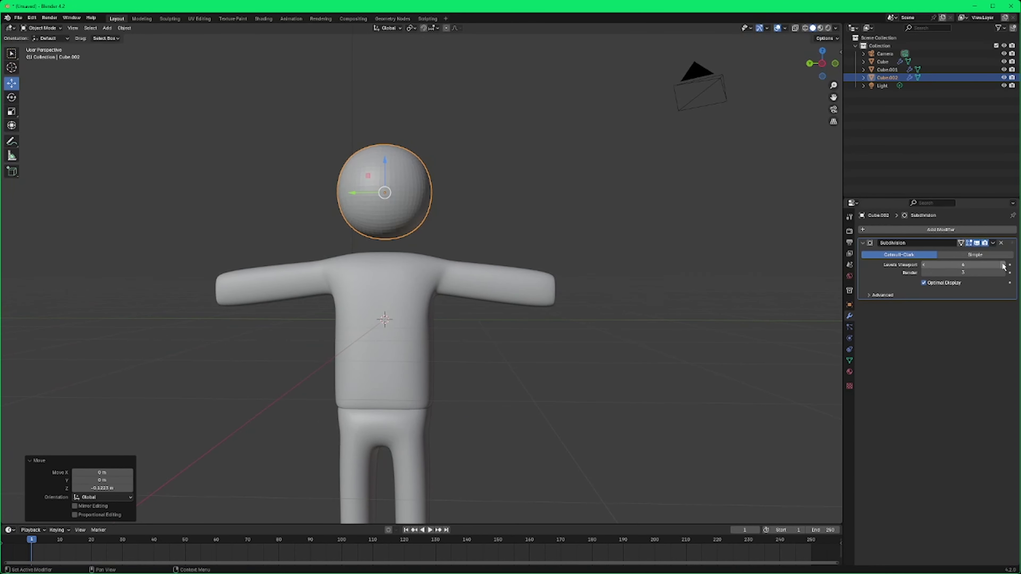
pyautogui.click(1002, 273)
pyautogui.rightClick(421, 173)
pyautogui.click(418, 175)
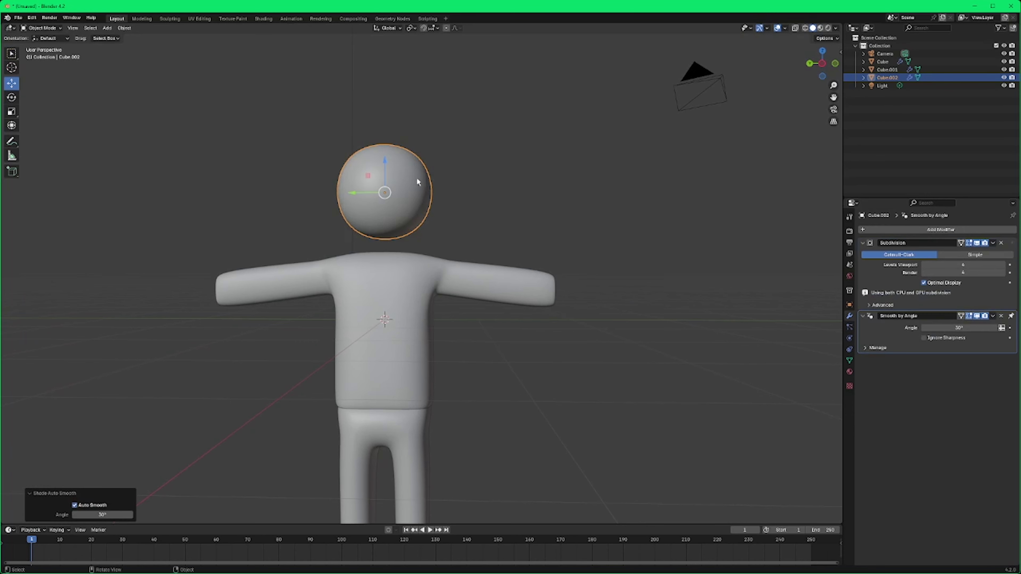
# Step: Select the bottom face of the head's cage in Edit Mode, clear the selection, and return to Object Mode
pyautogui.scroll(2, 494, 215)
pyautogui.press('Tab')
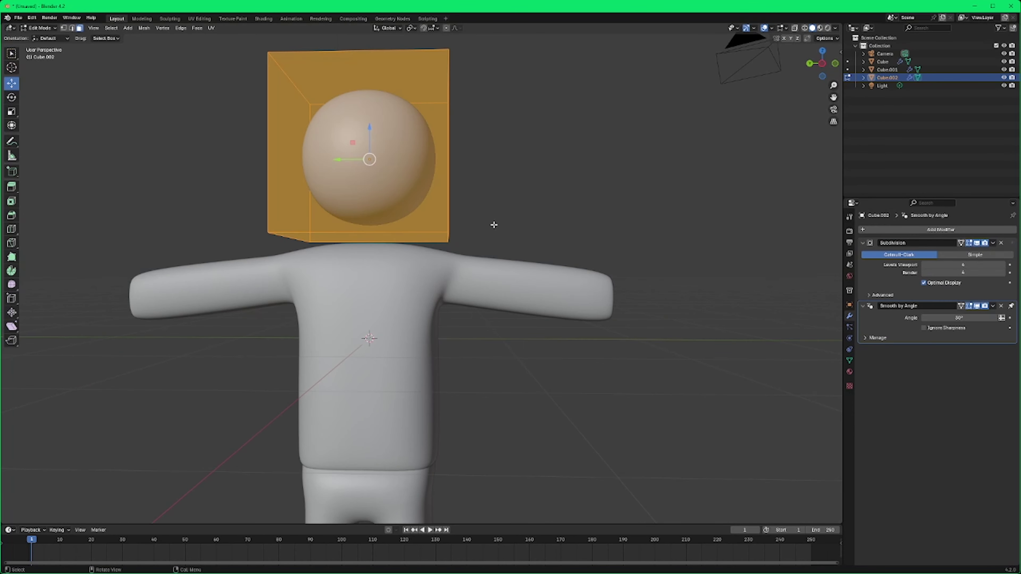
pyautogui.moveTo(492, 223); pyautogui.dragTo(433, 232, button='middle')
pyautogui.click(435, 232)
pyautogui.moveTo(498, 225); pyautogui.dragTo(499, 257, button='middle')
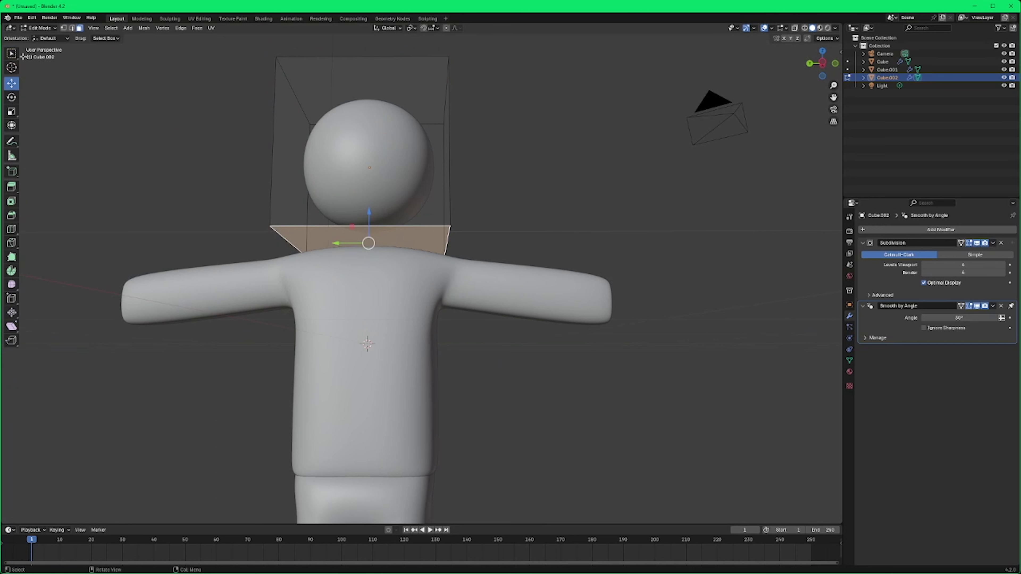
pyautogui.press('w')
pyautogui.click(336, 275)
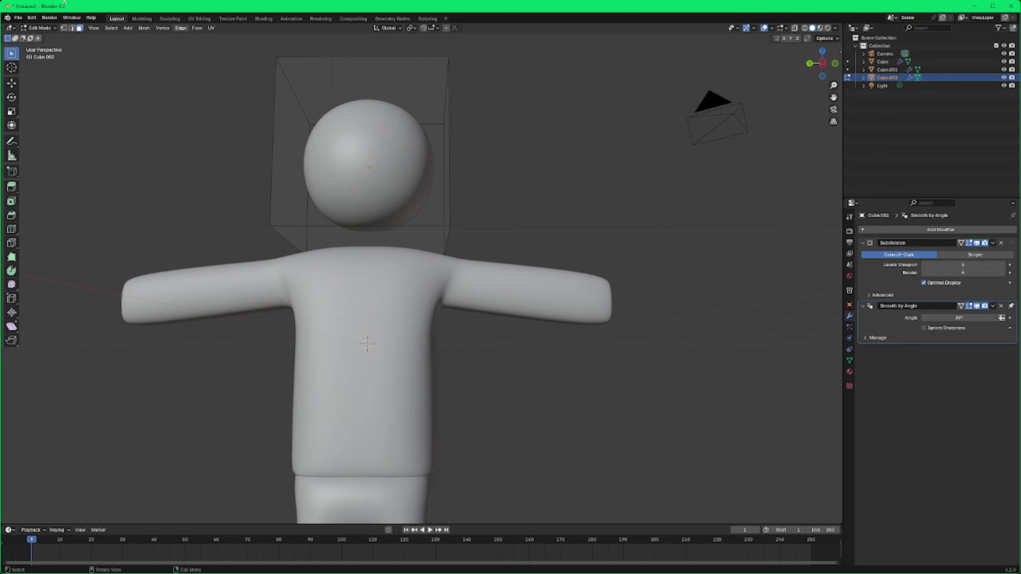
pyautogui.click(39, 27)
pyautogui.click(43, 37)
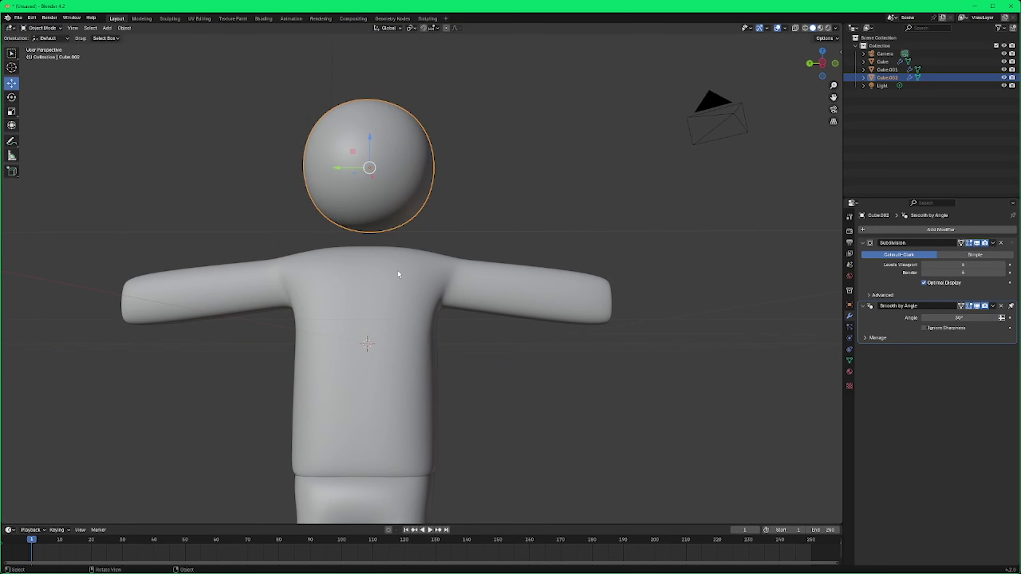
# Step: Hide the torso in the viewport so the head's underside is unobstructed
pyautogui.click(400, 270)
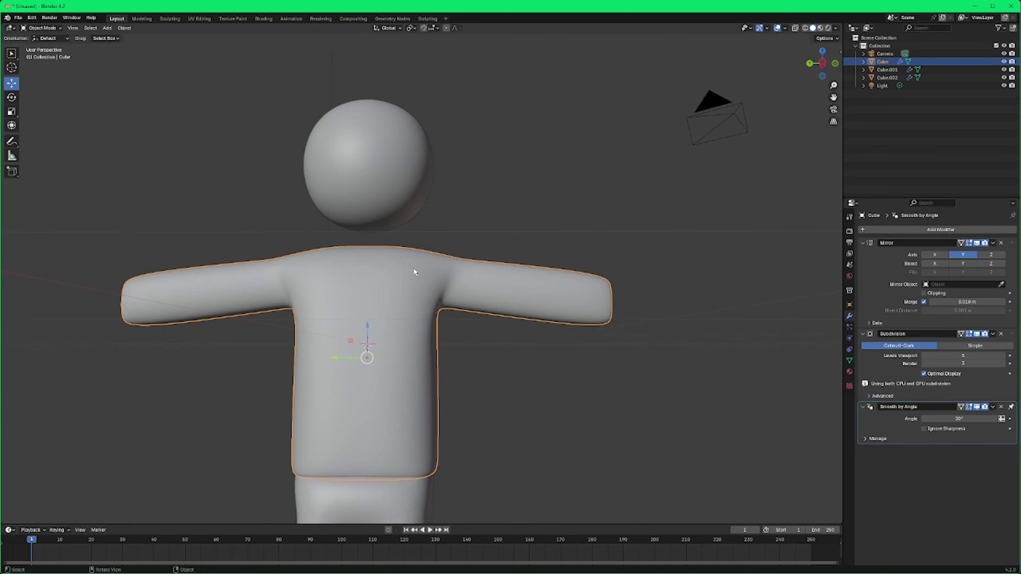
pyautogui.click(1004, 61)
pyautogui.scroll(2, 501, 193)
pyautogui.moveTo(501, 193); pyautogui.dragTo(608, 223, button='middle')
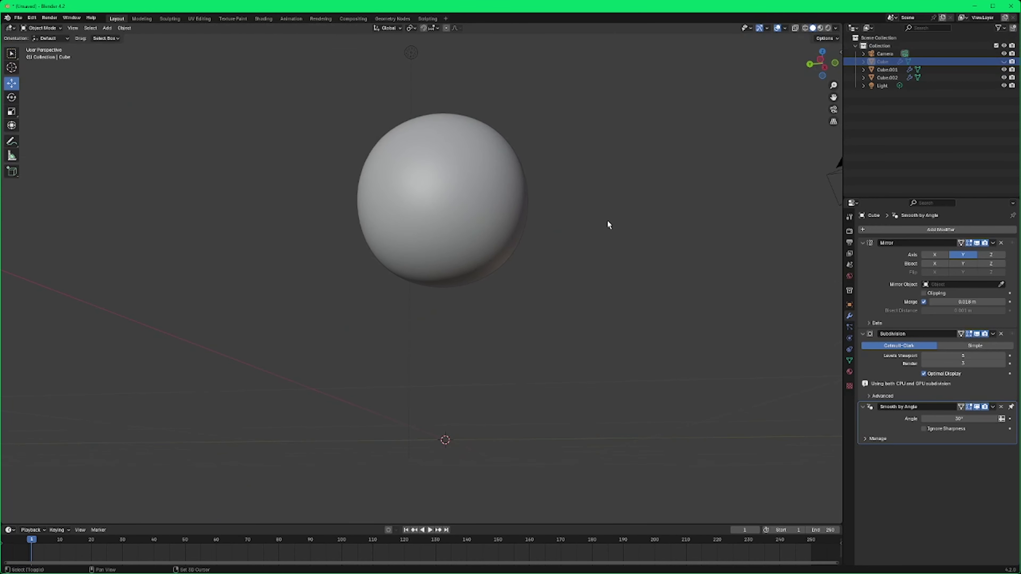
# Step: Inset the bottom face of the head's cage in Edit Mode until the inner face is about a third of the original width
pyautogui.click(546, 207)
pyautogui.press('Tab')
pyautogui.moveTo(619, 265); pyautogui.dragTo(639, 270, button='middle')
pyautogui.click(517, 297)
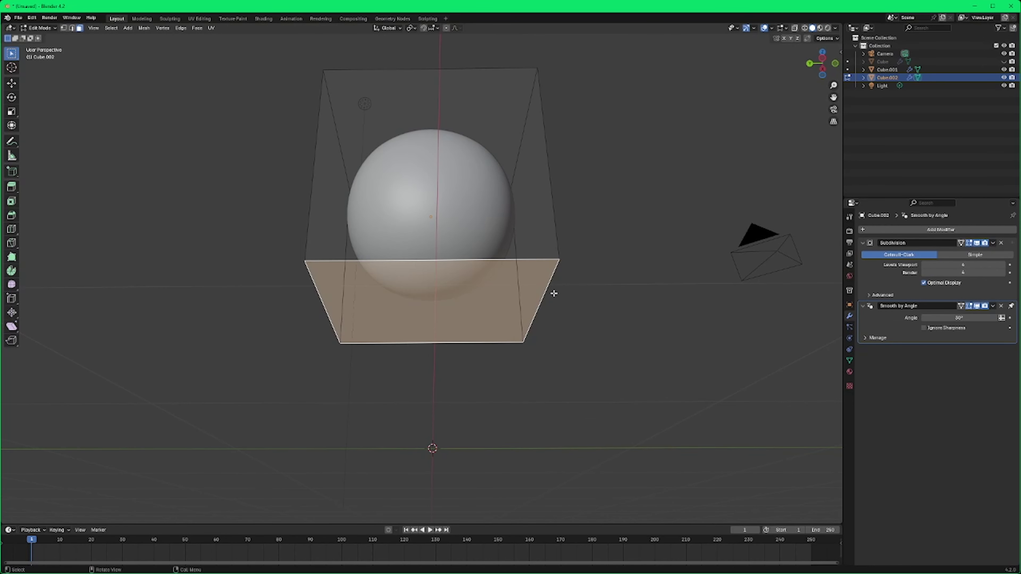
pyautogui.click(11, 201)
pyautogui.moveTo(454, 307)
pyautogui.mouseDown()
pyautogui.moveTo(418, 294)
pyautogui.moveTo(435, 278)
pyautogui.moveTo(427, 297)
pyautogui.moveTo(440, 308)
pyautogui.mouseUp()
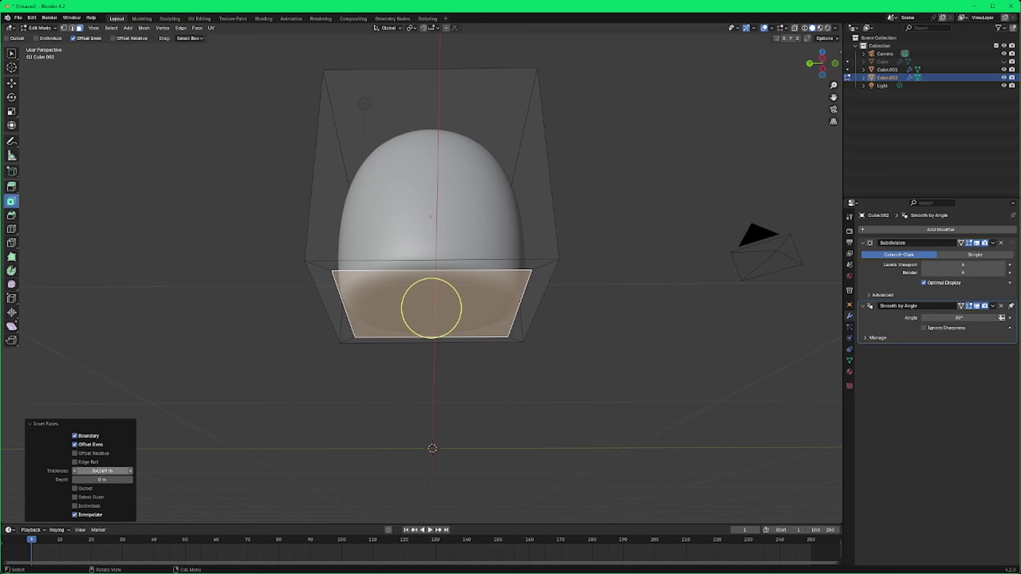
pyautogui.moveTo(102, 470); pyautogui.dragTo(129, 471)
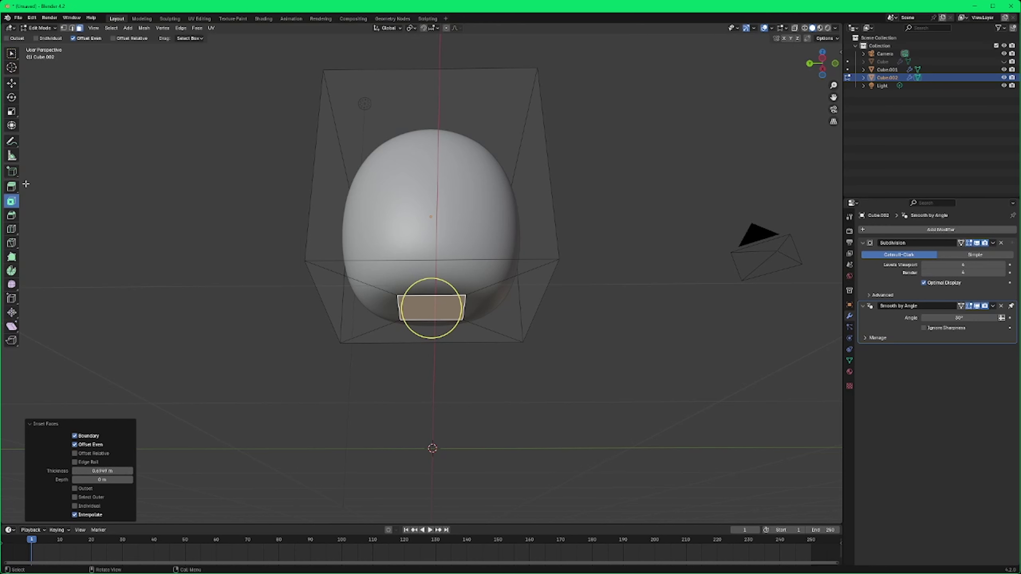
# Step: Extrude the inset face downward into a neck and add one loop cut close to the neck's lower end
pyautogui.click(12, 188)
pyautogui.moveTo(432, 336); pyautogui.dragTo(396, 426)
pyautogui.moveTo(396, 426); pyautogui.dragTo(374, 347, button='middle')
pyautogui.click(12, 230)
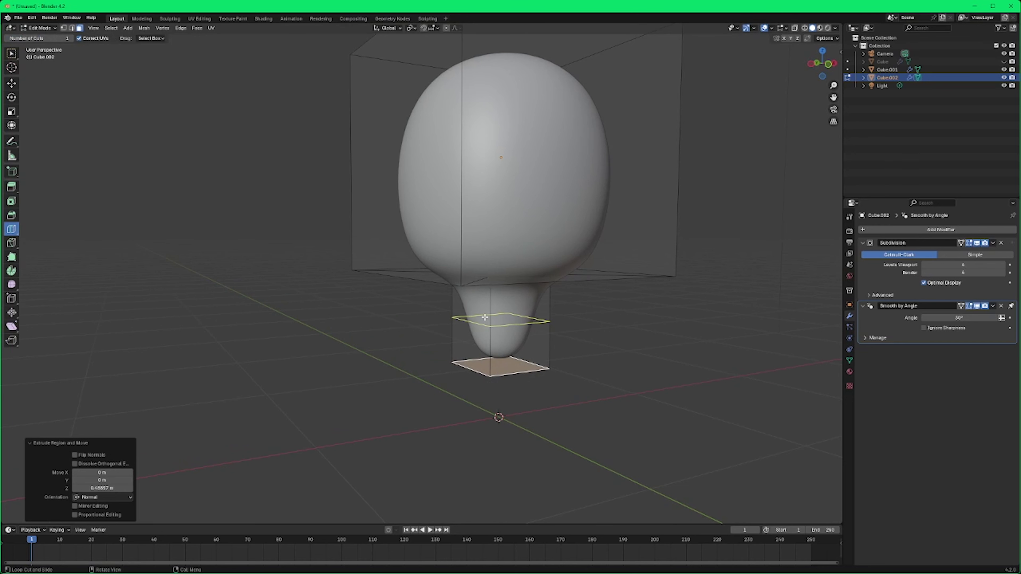
pyautogui.moveTo(484, 318); pyautogui.dragTo(482, 357)
pyautogui.moveTo(558, 357); pyautogui.dragTo(720, 354, button='middle')
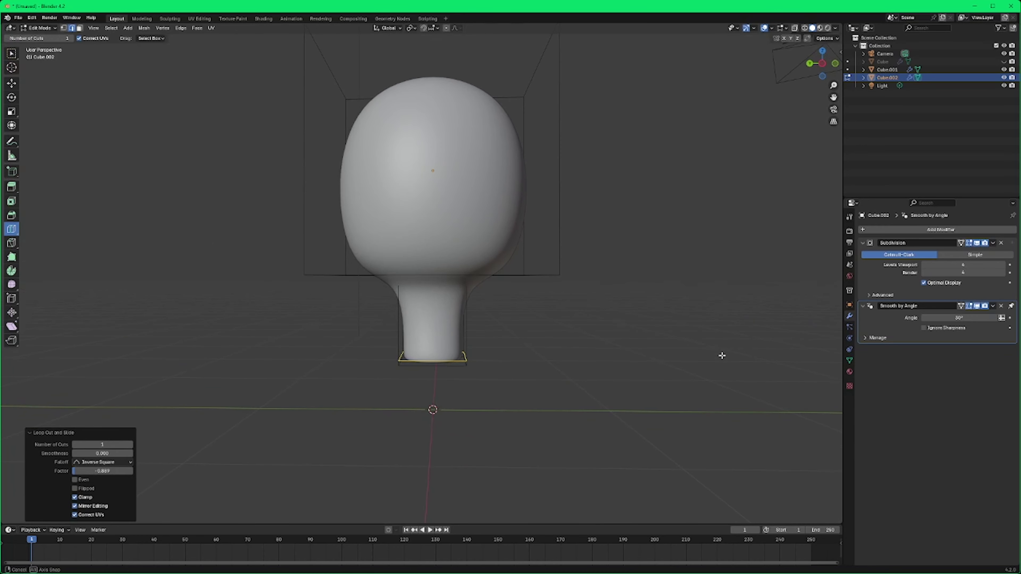
# Step: Unhide the torso and, in Object Mode, raise the head along Z until a short neck shows above the shoulders
pyautogui.click(1004, 61)
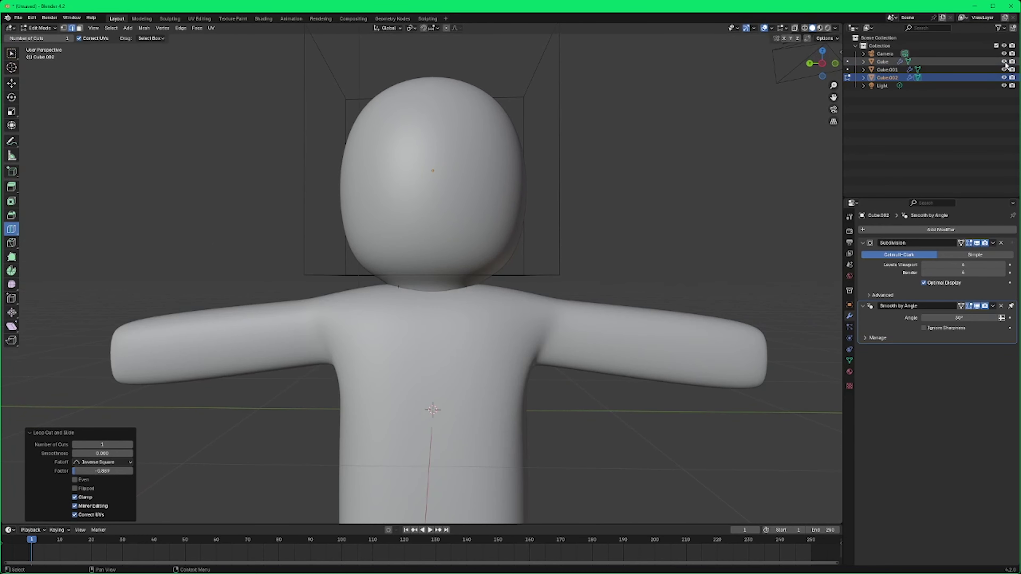
pyautogui.click(36, 28)
pyautogui.click(43, 38)
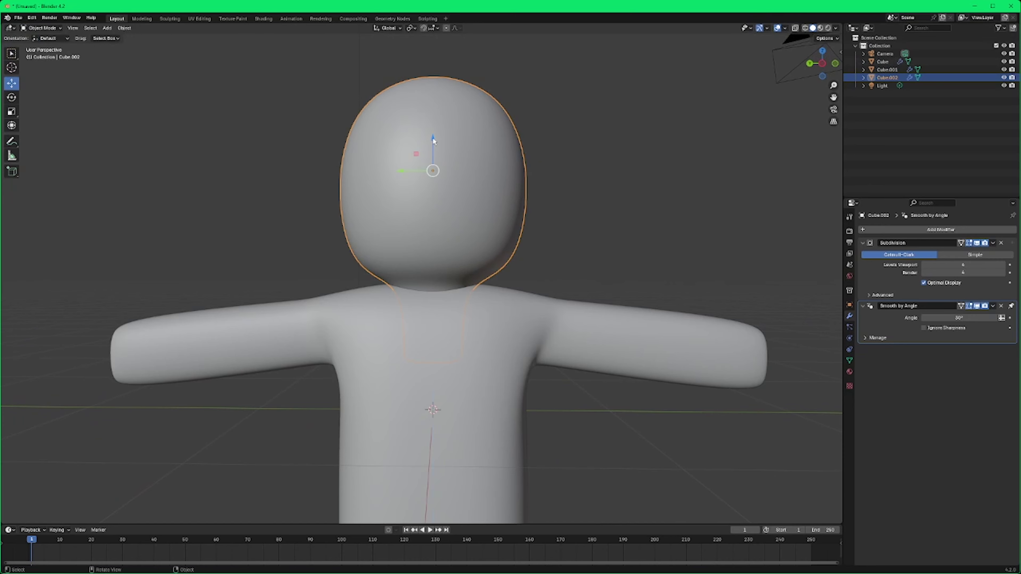
pyautogui.moveTo(433, 139); pyautogui.dragTo(433, 112)
pyautogui.click(655, 230)
pyautogui.scroll(-5, 655, 231)
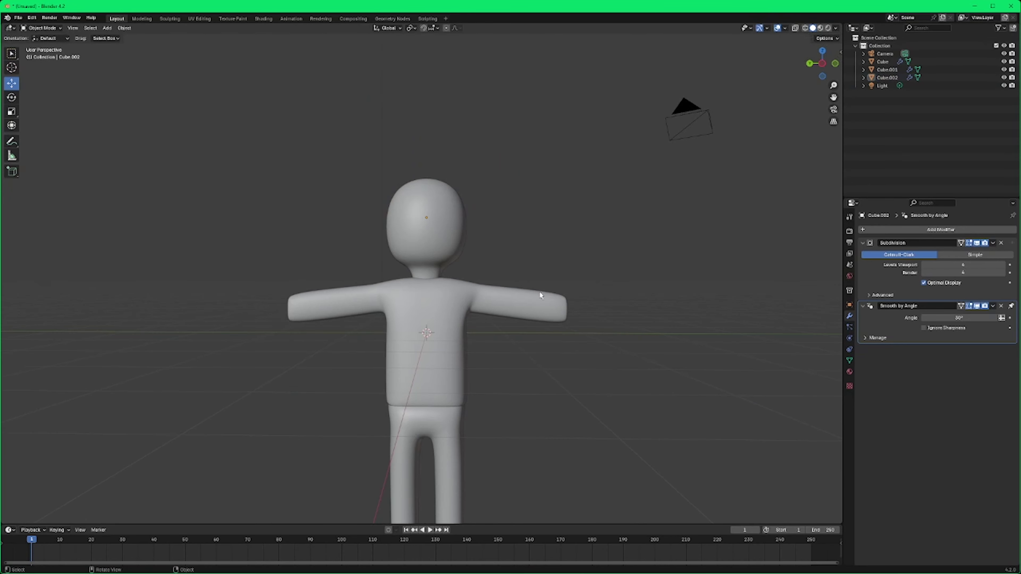
# Step: Lower the bottom front edge of the head's cage about 0.22 m along Z in Edit Mode to form the chin
pyautogui.moveTo(540, 296); pyautogui.dragTo(486, 275, button='middle')
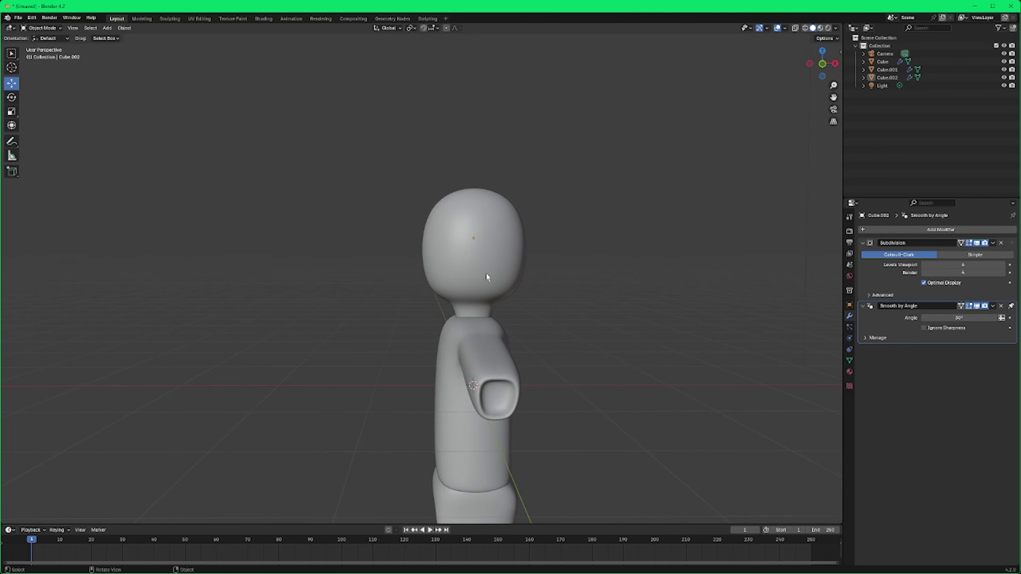
pyautogui.click(480, 276)
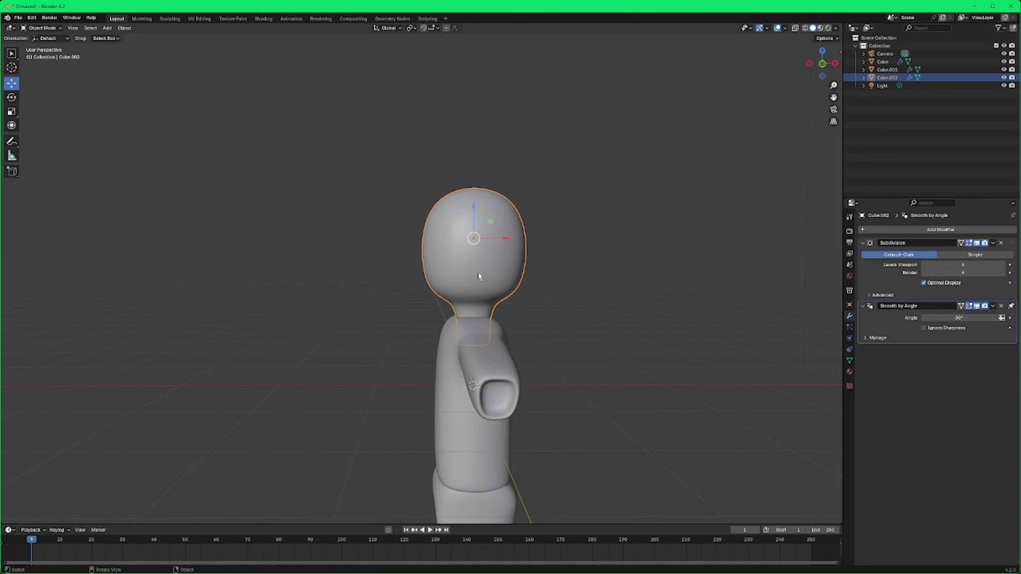
pyautogui.click(44, 28)
pyautogui.click(41, 45)
pyautogui.scroll(2, 336, 225)
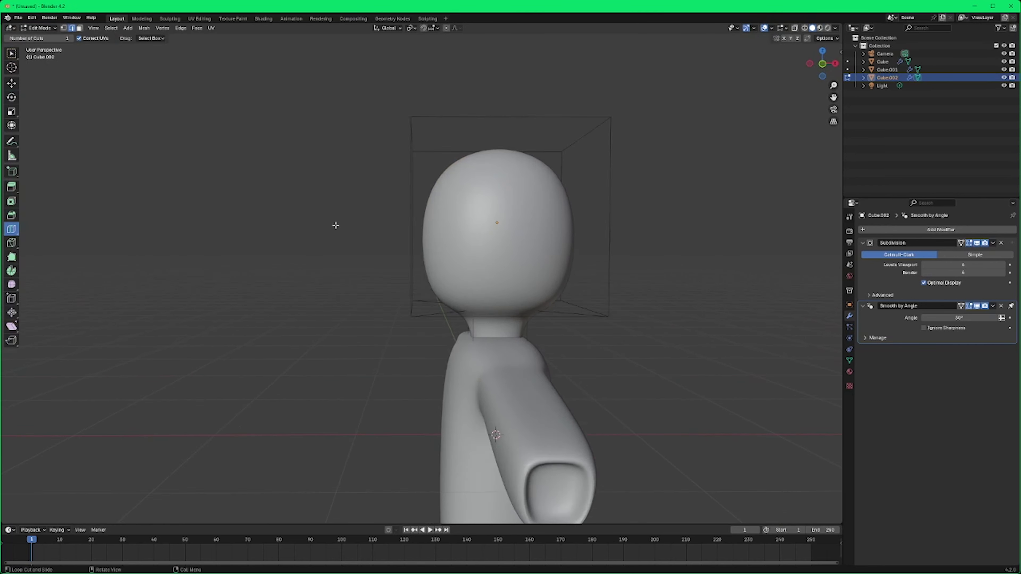
pyautogui.moveTo(335, 225); pyautogui.dragTo(360, 258, button='middle')
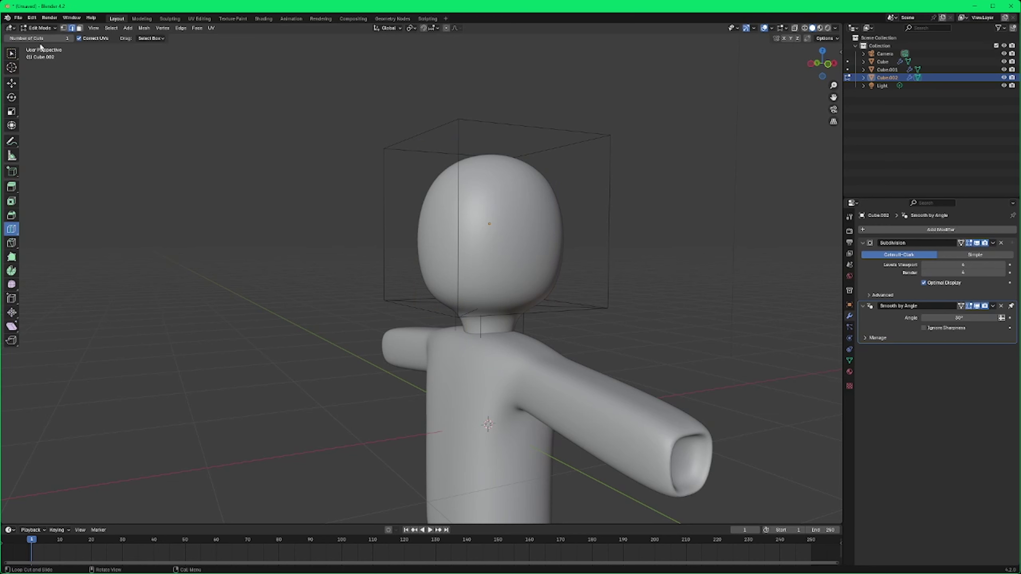
pyautogui.click(11, 54)
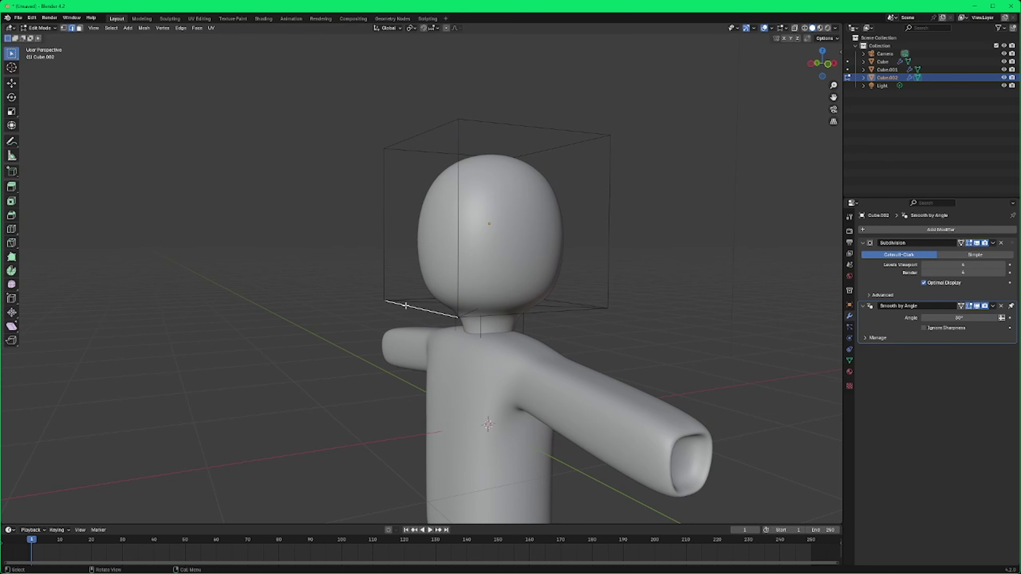
pyautogui.moveTo(406, 305); pyautogui.dragTo(377, 300, button='middle')
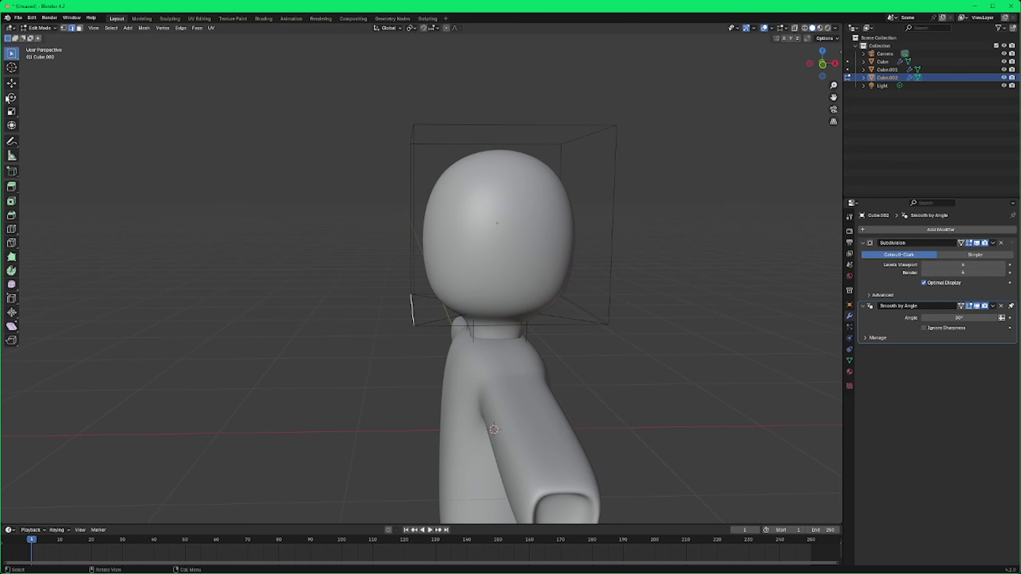
pyautogui.click(11, 84)
pyautogui.moveTo(443, 307); pyautogui.dragTo(431, 332)
pyautogui.moveTo(404, 299); pyautogui.dragTo(402, 333)
pyautogui.moveTo(403, 333); pyautogui.dragTo(555, 329, button='middle')
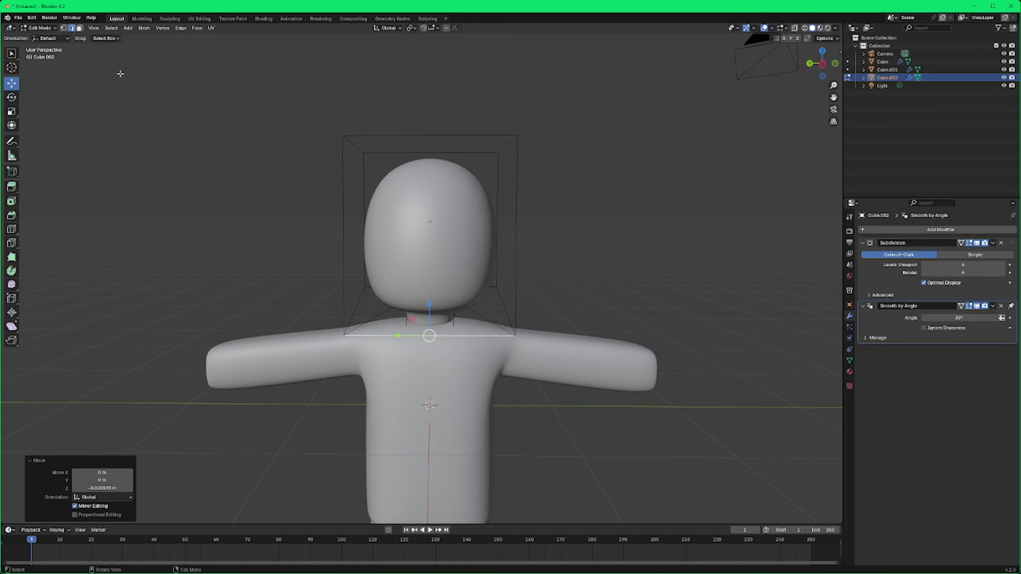
# Step: Select the two lower front vertices of the head's cage and scale them along Y to about 0.54 to narrow the chin
pyautogui.click(63, 30)
pyautogui.click(513, 337)
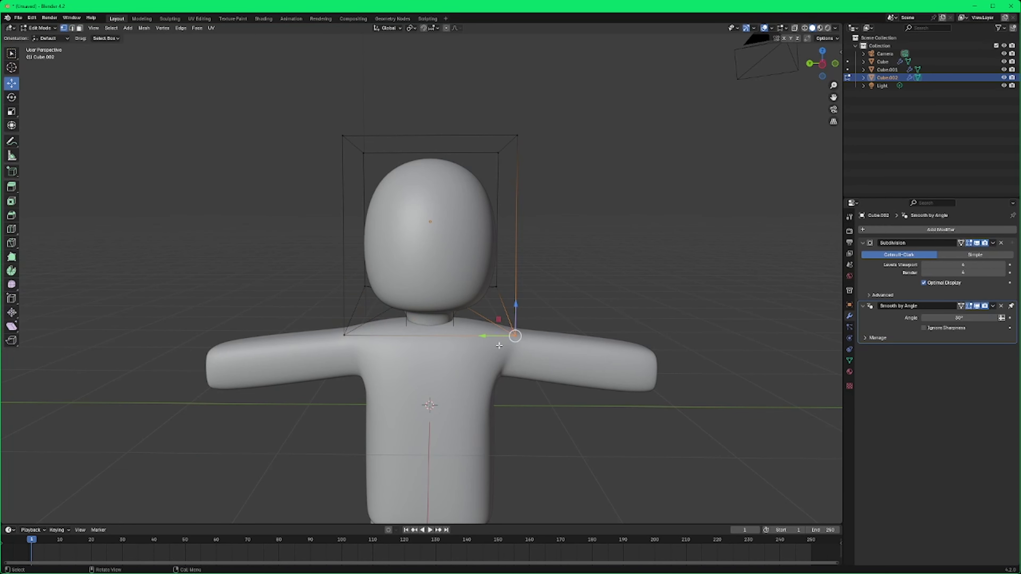
pyautogui.keyDown('shift'); pyautogui.click(346, 328); pyautogui.keyUp('shift')
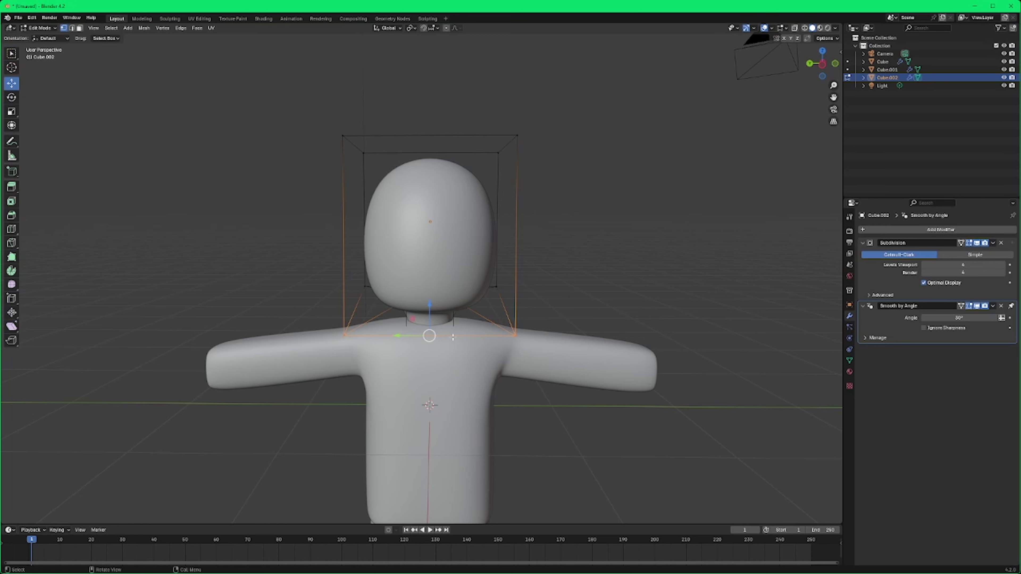
pyautogui.press('s')
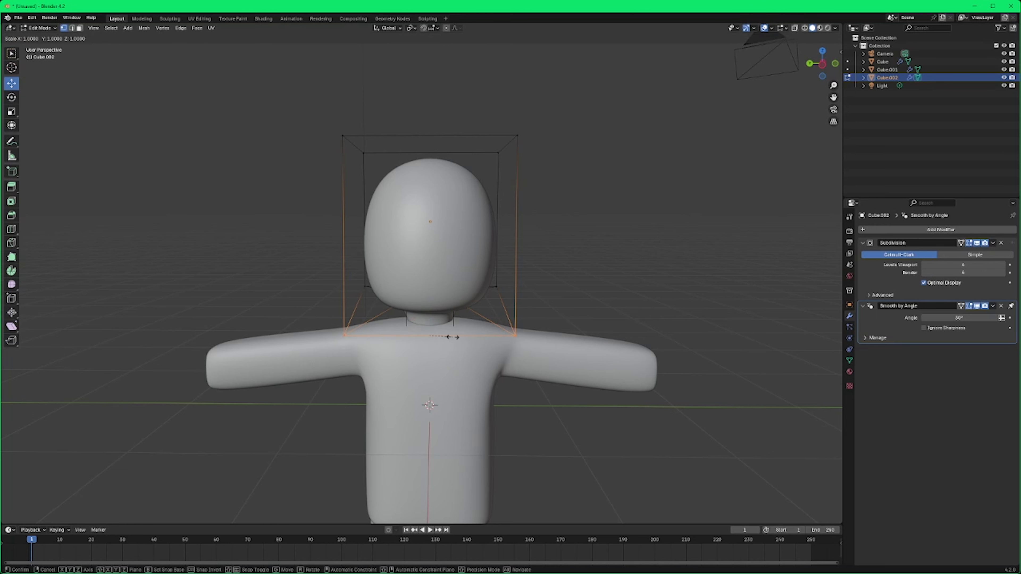
pyautogui.press('y')
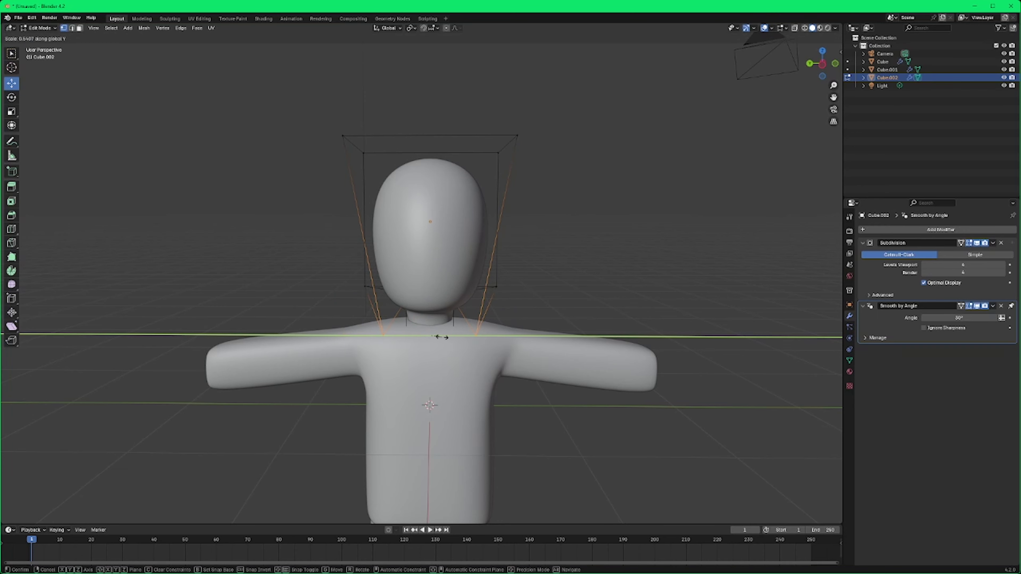
pyautogui.click(441, 338)
# Step: Move the upper front vertices of the head's cage slightly forward along negative X, clear the selection, and return to Object Mode
pyautogui.moveTo(622, 294); pyautogui.dragTo(447, 197, button='middle')
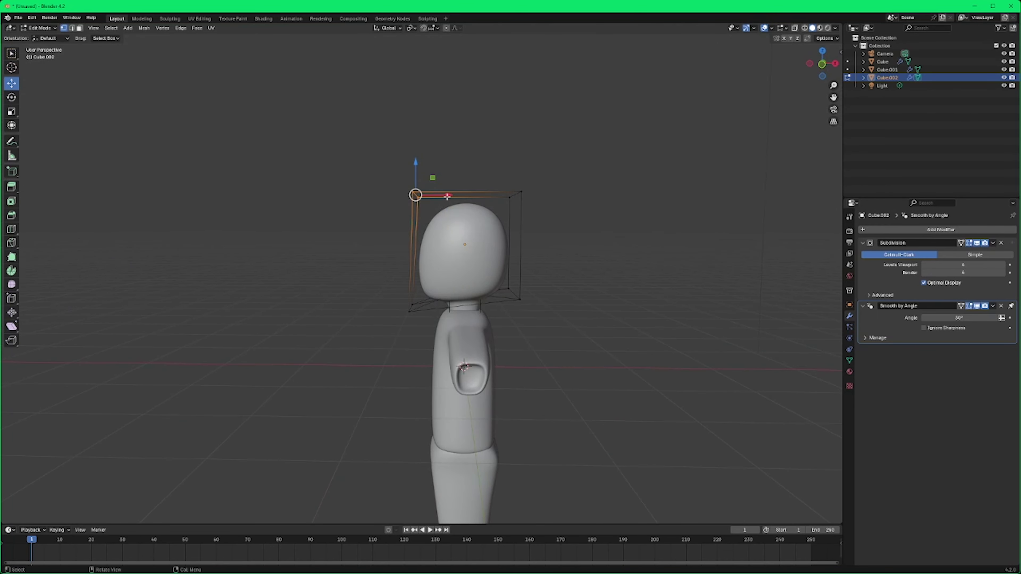
pyautogui.moveTo(447, 197); pyautogui.dragTo(432, 197)
pyautogui.click(558, 335)
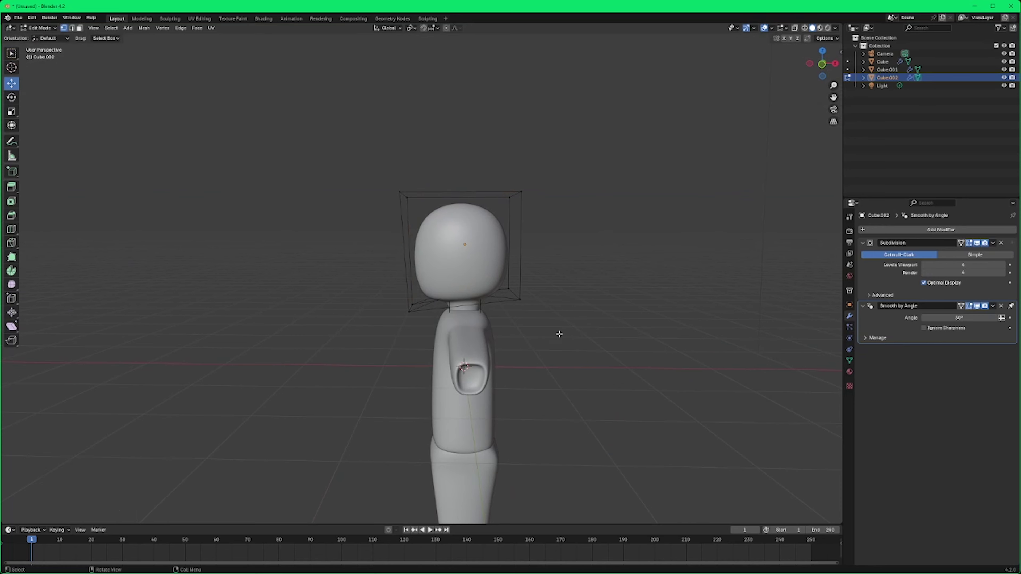
pyautogui.moveTo(558, 335); pyautogui.dragTo(403, 220, button='middle')
pyautogui.click(40, 28)
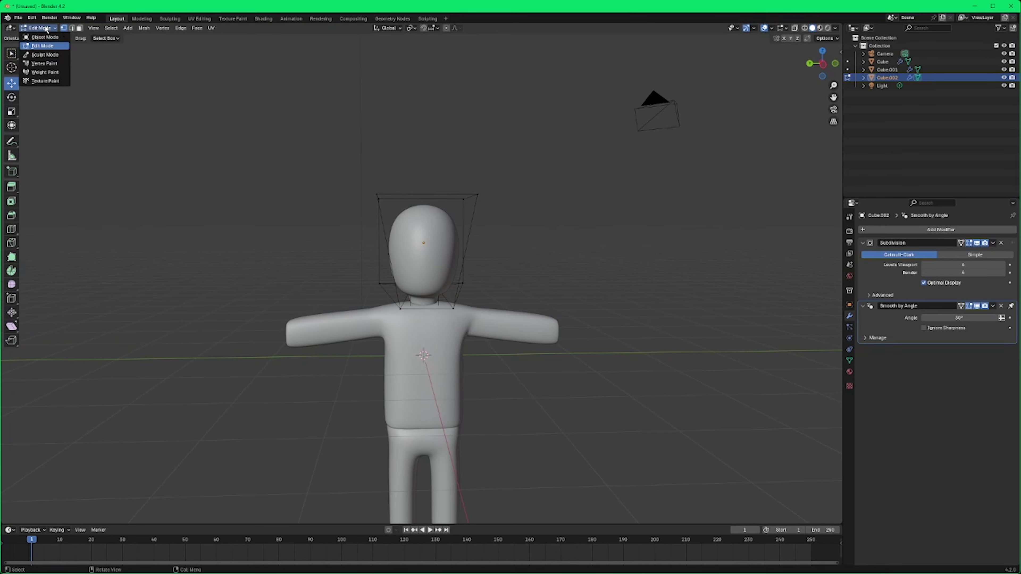
pyautogui.click(43, 37)
pyautogui.click(220, 247)
# Step: Add a new mesh cube at the world origin
pyautogui.scroll(-3, 256, 371)
pyautogui.scroll(3, 504, 383)
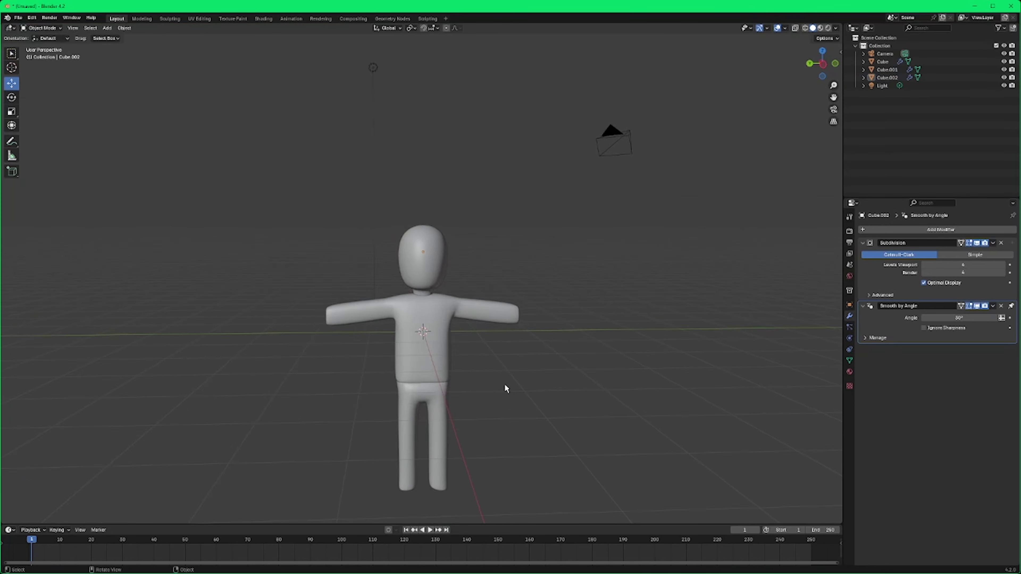
pyautogui.moveTo(501, 404); pyautogui.dragTo(525, 409, button='middle')
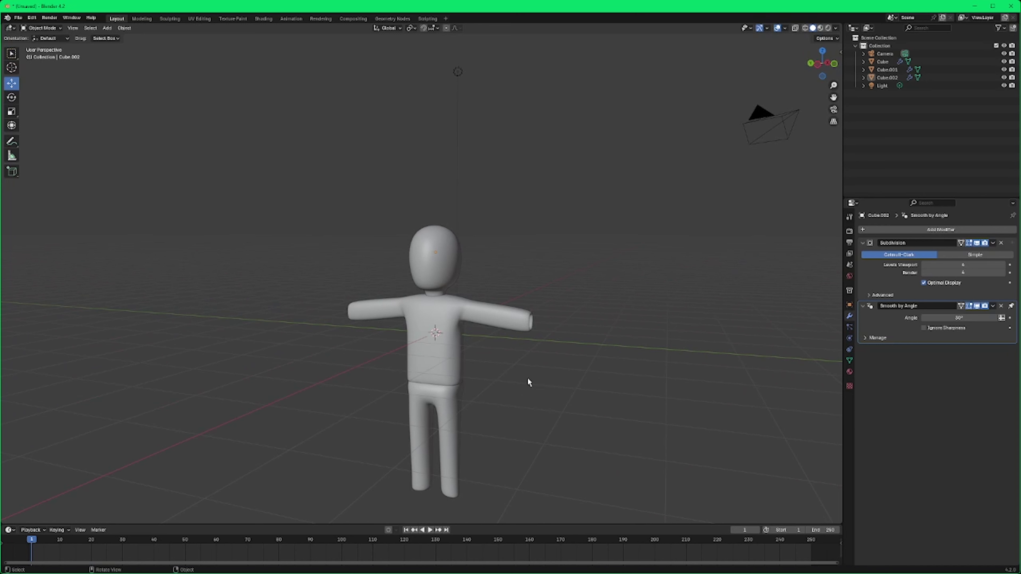
pyautogui.hotkey('shift', 'a')
pyautogui.click(107, 28)
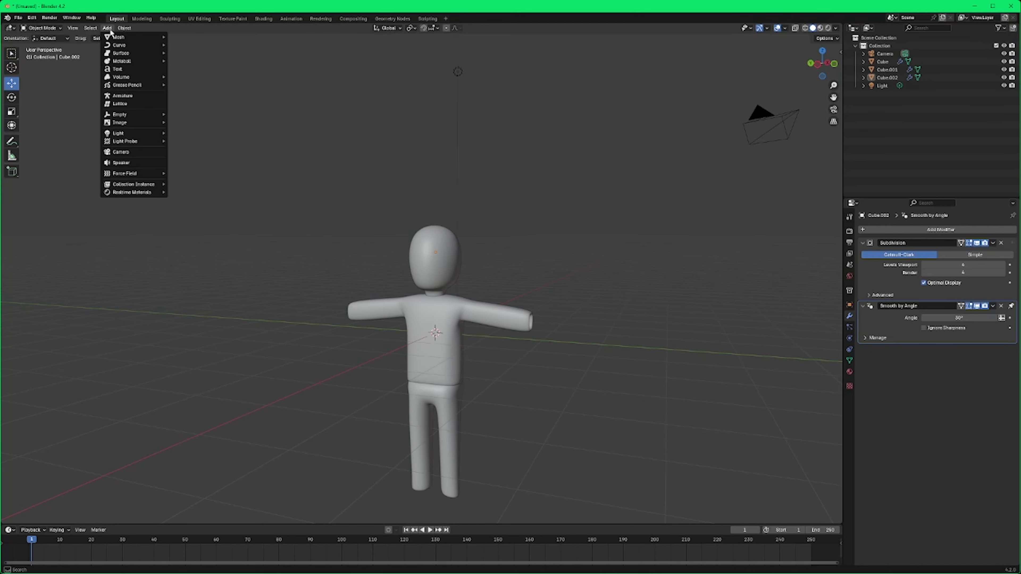
pyautogui.moveTo(132, 38)
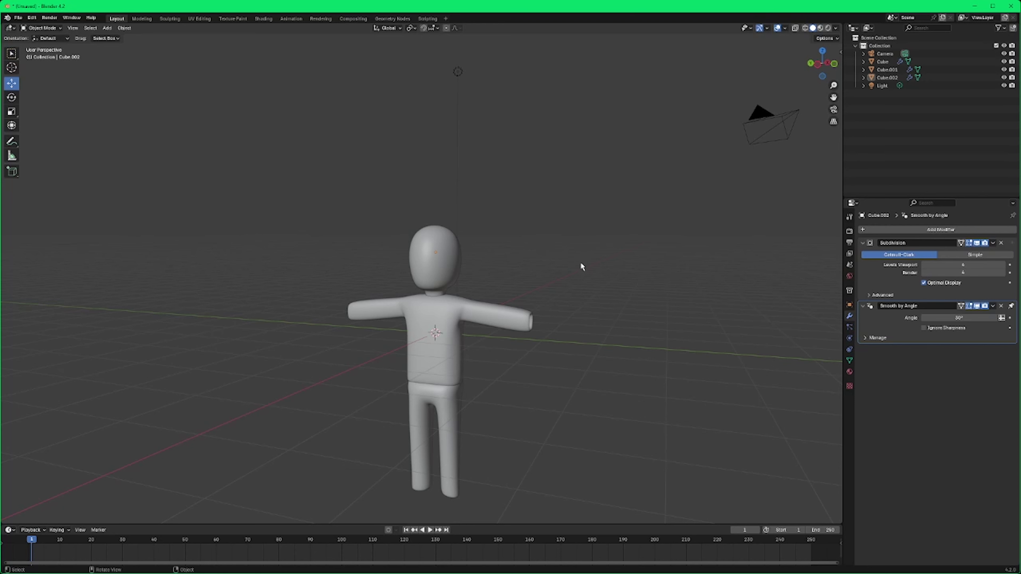
pyautogui.hotkey('shift', 'a')
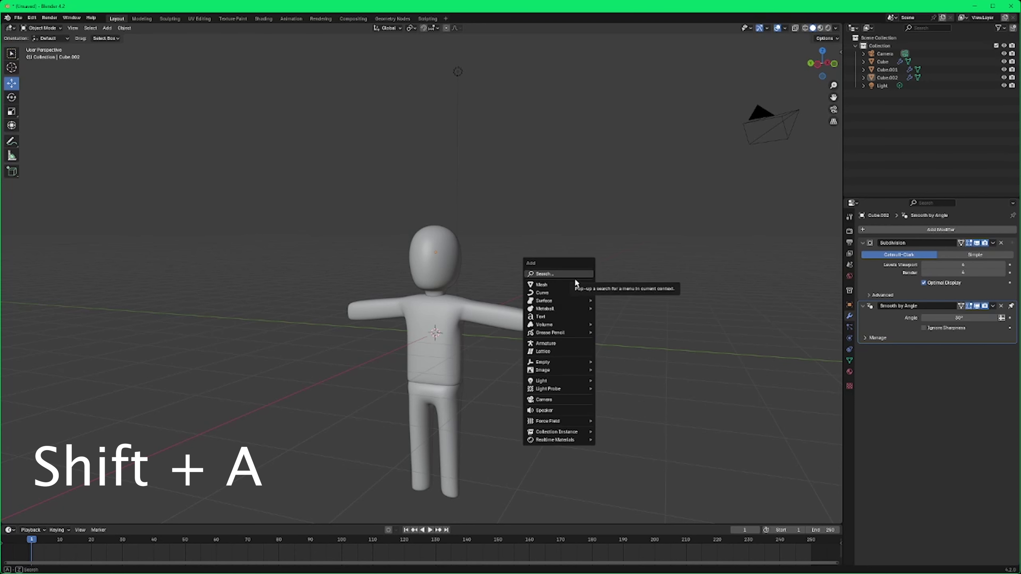
pyautogui.moveTo(550, 286)
pyautogui.click(613, 292)
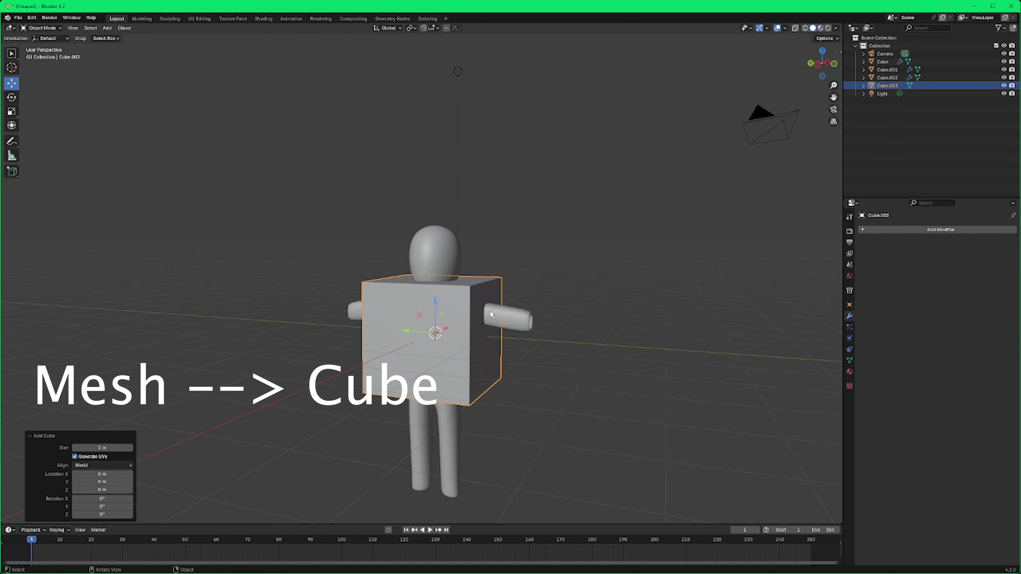
# Step: Add a Subdivision Surface modifier with viewport and render levels of 3 to the new cube, and apply Shade Auto Smooth at 30°
pyautogui.scroll(5, 490, 315)
pyautogui.moveTo(491, 315); pyautogui.dragTo(525, 330, button='middle')
pyautogui.scroll(-4, 530, 330)
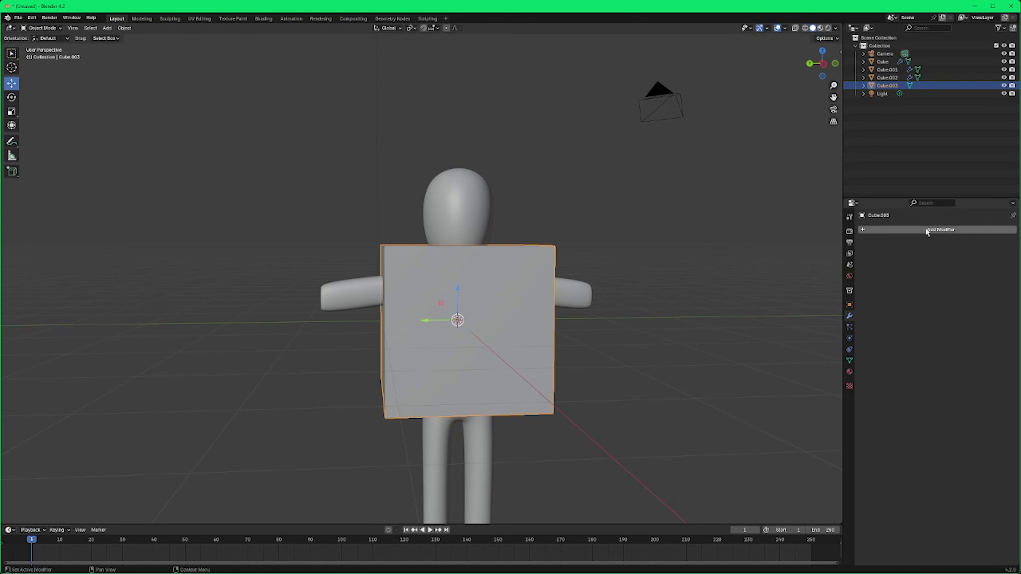
pyautogui.click(956, 229)
pyautogui.click(948, 228)
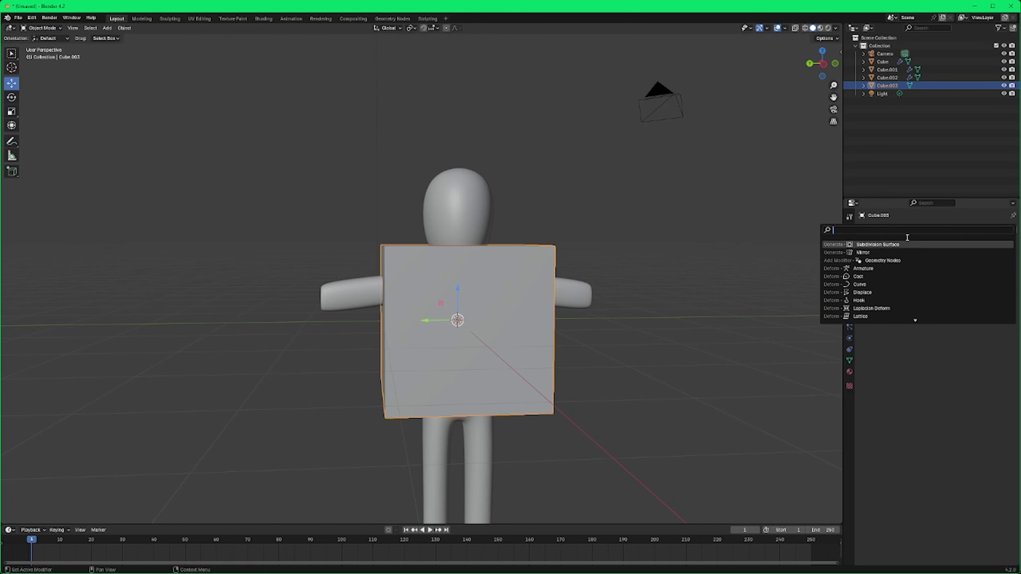
pyautogui.click(892, 244)
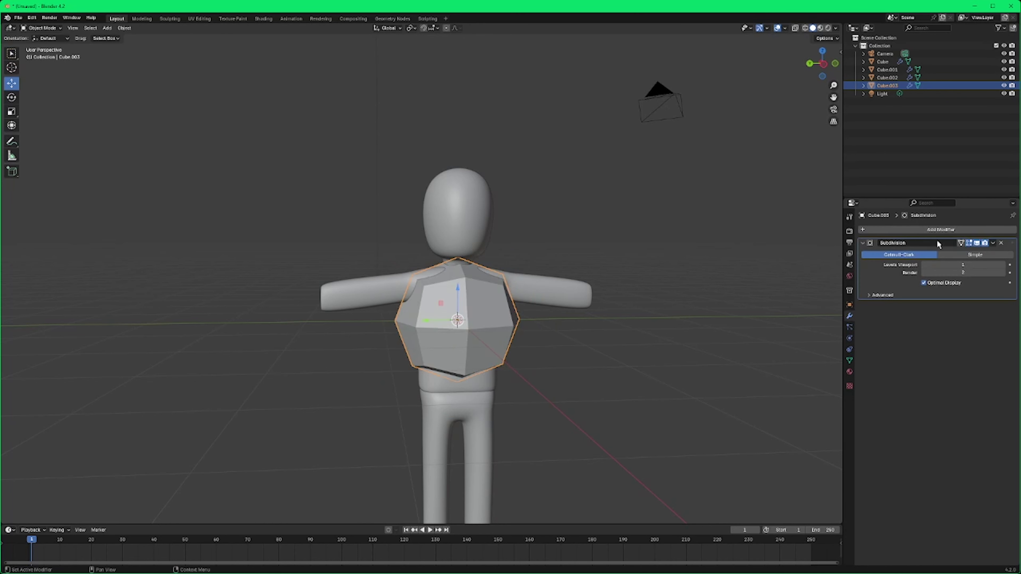
pyautogui.click(1001, 265)
pyautogui.click(1001, 265)
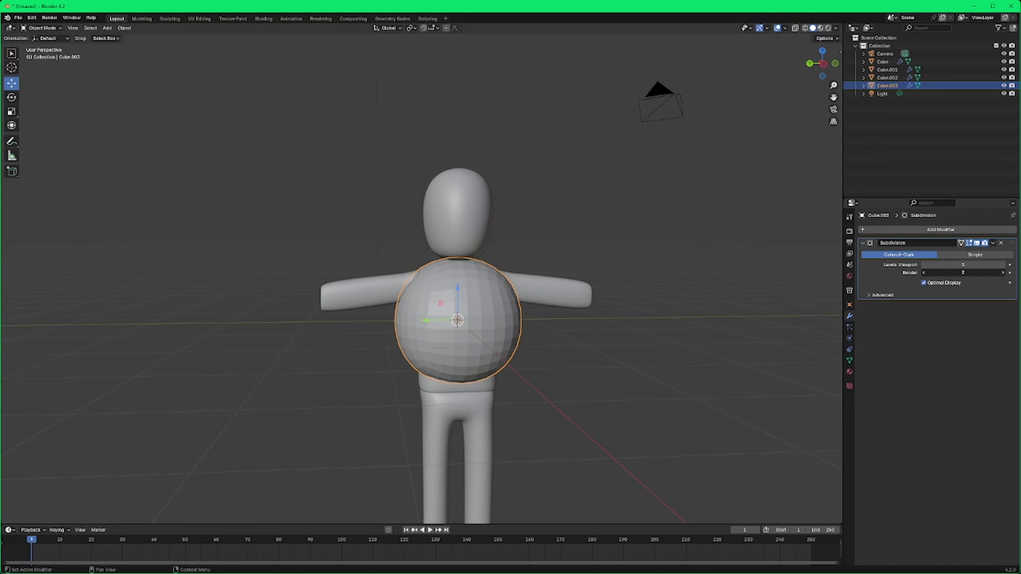
pyautogui.click(1002, 273)
pyautogui.rightClick(472, 318)
pyautogui.click(462, 318)
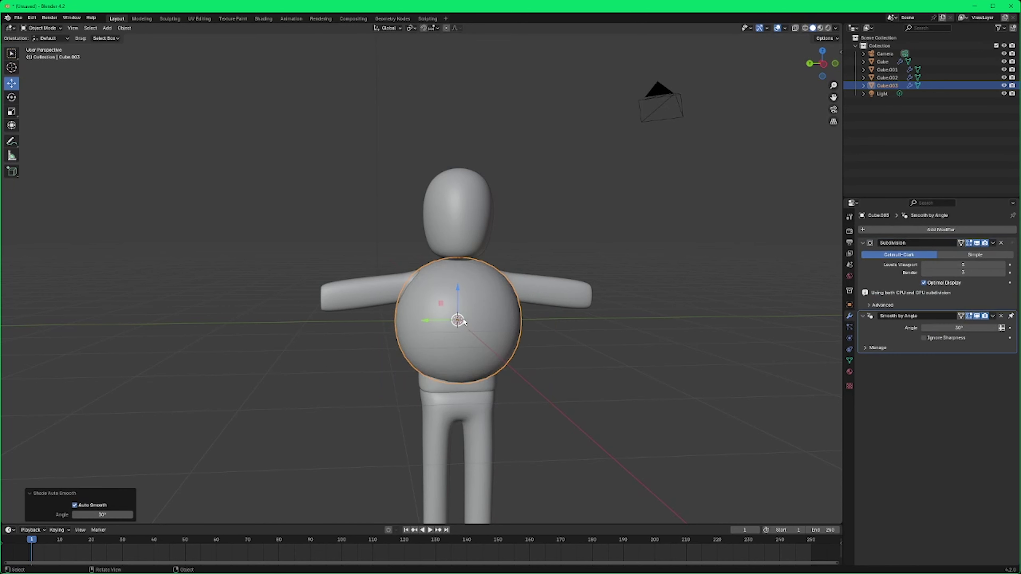
# Step: Raise the new smoothed cube along Z from the torso to the head and scale it uniformly to about 0.104
pyautogui.scroll(3, 509, 320)
pyautogui.moveTo(509, 320); pyautogui.dragTo(551, 322, button='middle')
pyautogui.moveTo(417, 313); pyautogui.dragTo(495, 167)
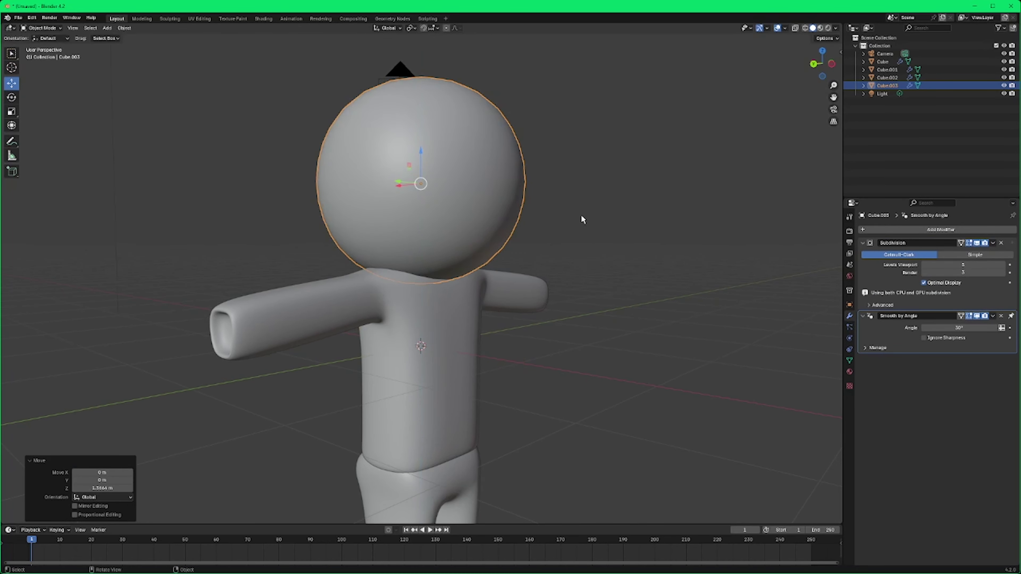
pyautogui.moveTo(582, 219); pyautogui.dragTo(553, 197, button='middle')
pyautogui.press('s')
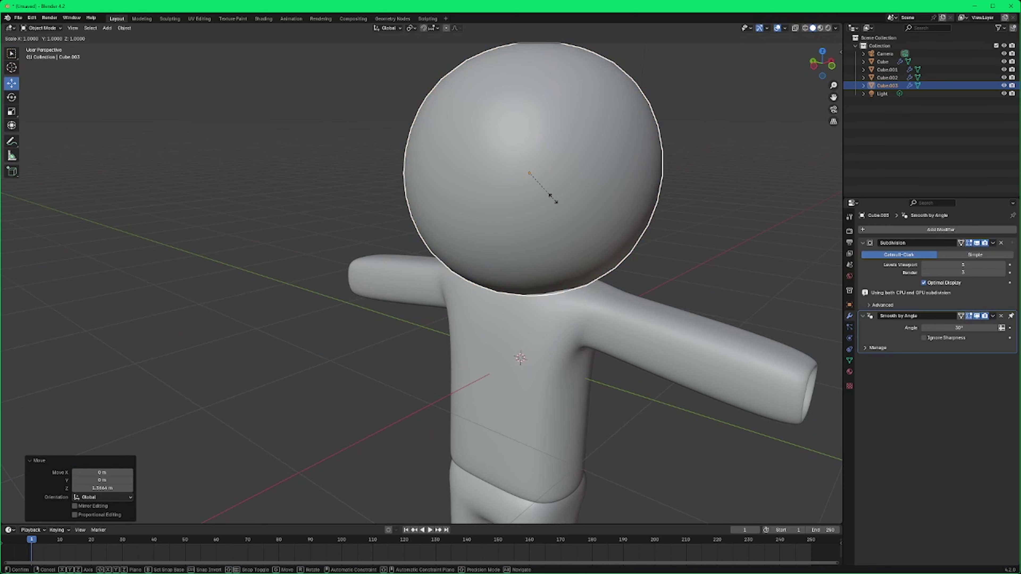
pyautogui.click(531, 176)
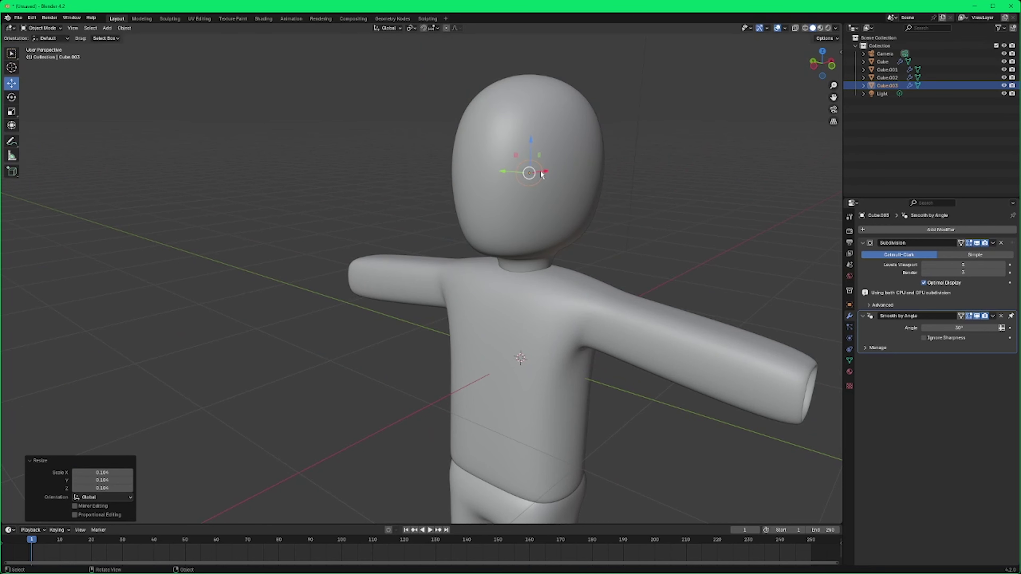
# Step: Move the small sphere forward along negative X until it protrudes from the face as a nose, and clear the selection
pyautogui.moveTo(541, 174); pyautogui.dragTo(490, 184)
pyautogui.click(659, 205)
pyautogui.moveTo(659, 205); pyautogui.dragTo(627, 250, button='middle')
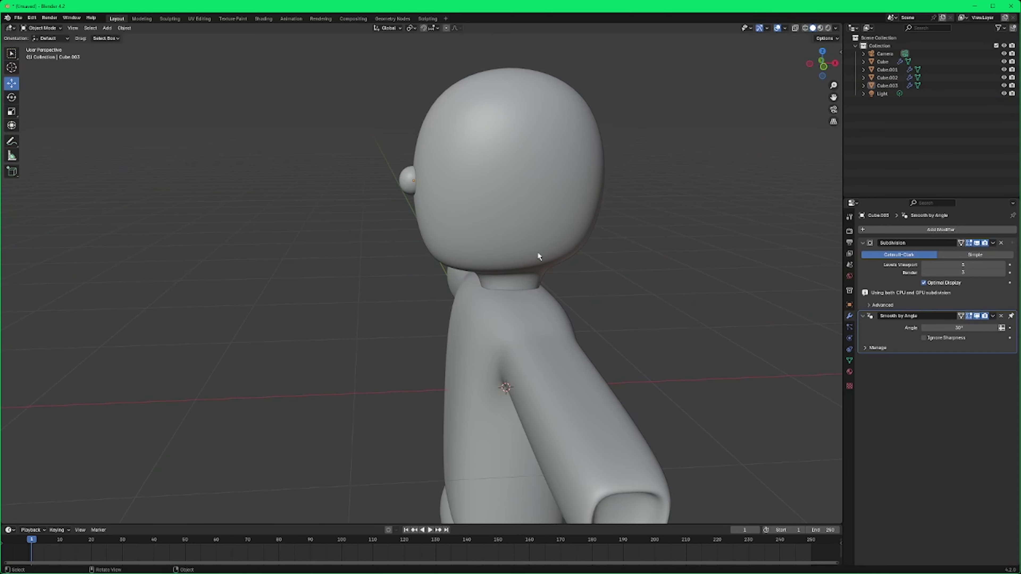
# Step: Select the nose sphere, enter Edit Mode, and switch to edge selection
pyautogui.click(405, 180)
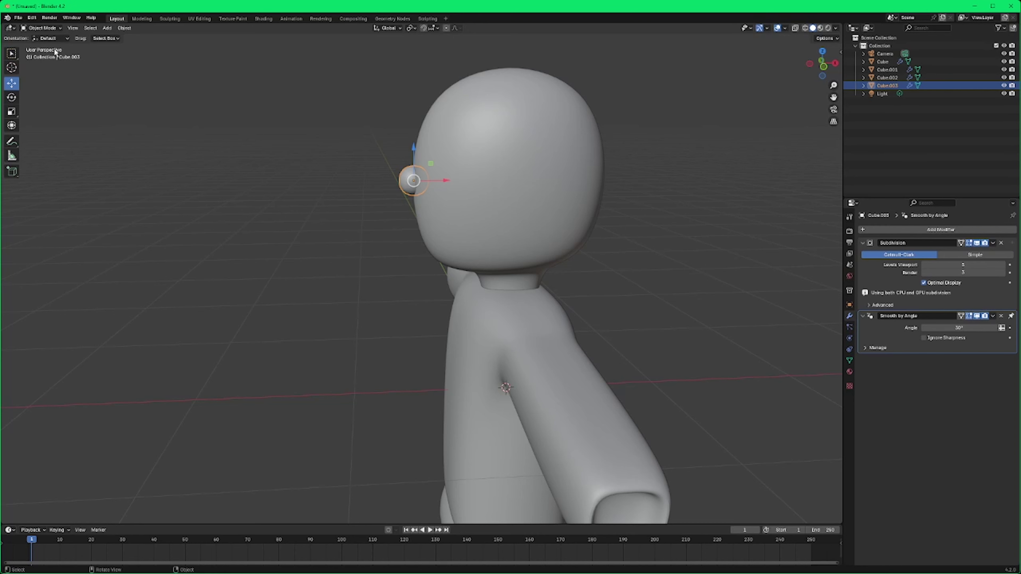
pyautogui.click(56, 28)
pyautogui.click(40, 47)
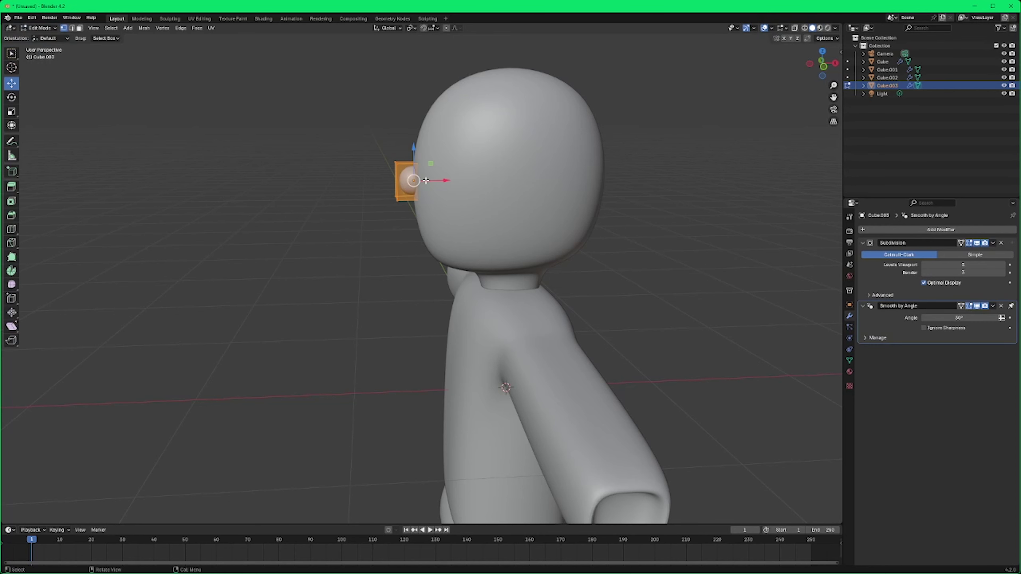
pyautogui.scroll(4, 425, 180)
pyautogui.keyDown('shift'); pyautogui.moveTo(425, 180); pyautogui.dragTo(437, 360, button='middle'); pyautogui.keyUp('shift')
pyautogui.moveTo(339, 299); pyautogui.dragTo(545, 219, button='middle')
pyautogui.click(71, 28)
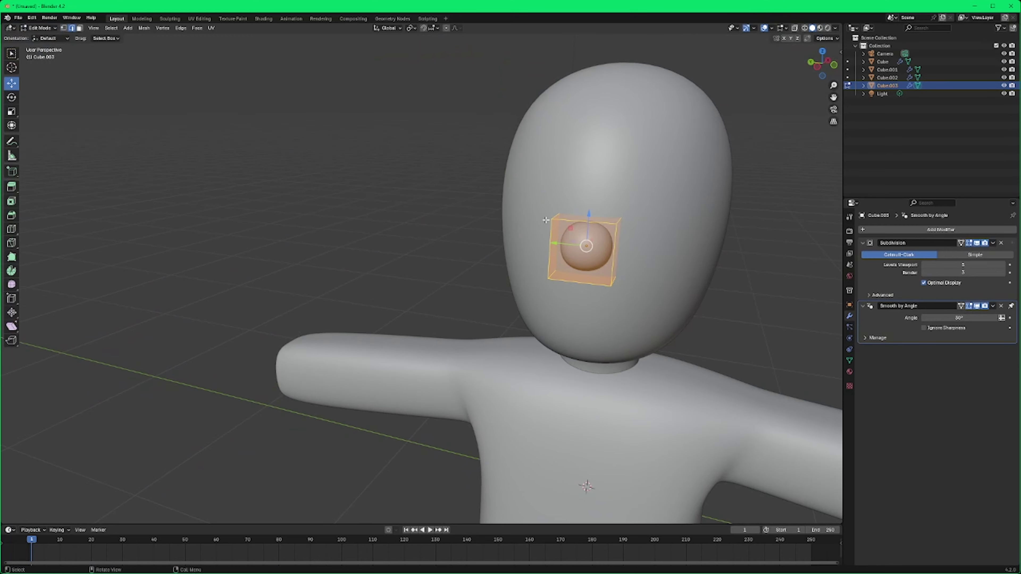
# Step: Select the upper front edge of the nose's cage and scale it along Y to about 0.17 to narrow the bridge
pyautogui.click(12, 53)
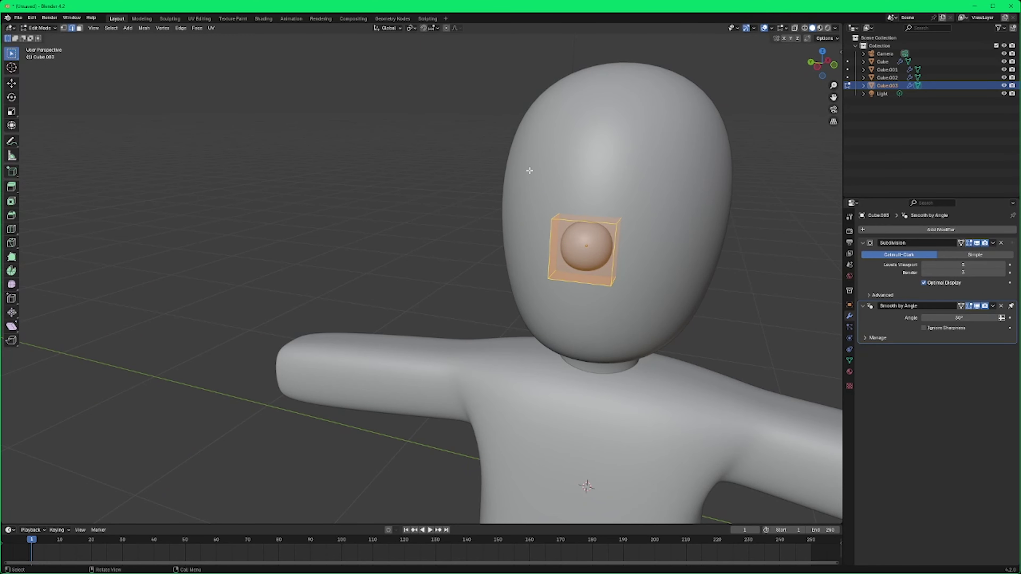
pyautogui.click(589, 221)
pyautogui.moveTo(615, 233); pyautogui.dragTo(624, 230, button='middle')
pyautogui.scroll(2, 681, 215)
pyautogui.keyDown('shift'); pyautogui.moveTo(681, 215); pyautogui.dragTo(505, 252, button='middle'); pyautogui.keyUp('shift')
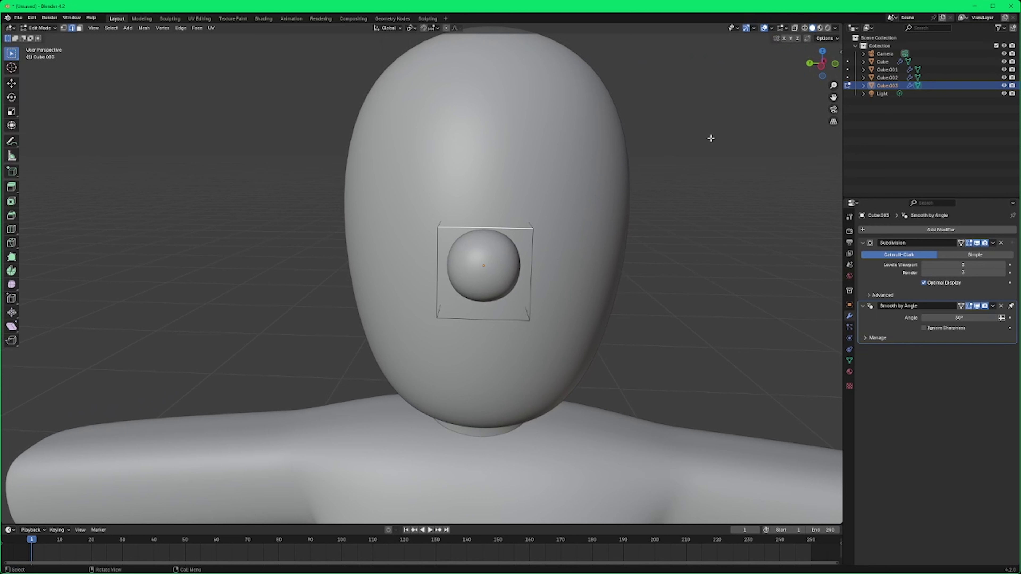
pyautogui.press('s')
pyautogui.press('y')
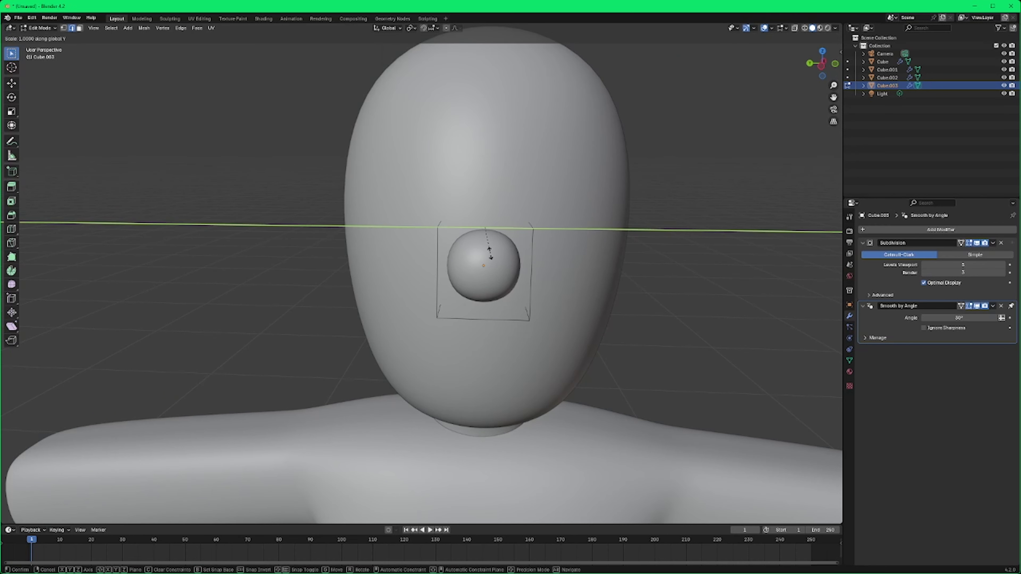
pyautogui.click(486, 228)
pyautogui.moveTo(486, 228); pyautogui.dragTo(468, 252, button='middle')
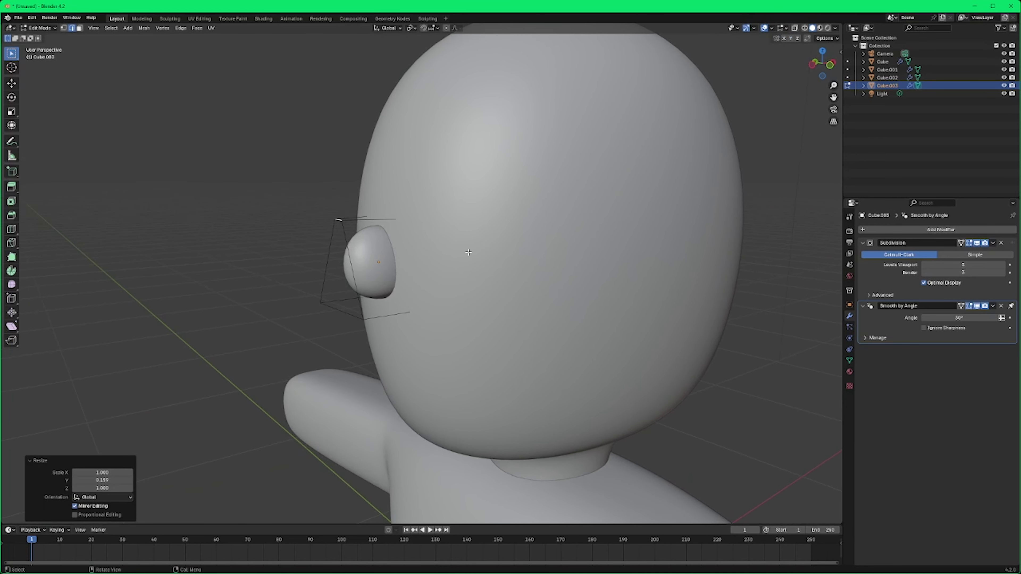
# Step: Select the lower front edge of the nose's cage and move it forward along negative X to form the nose tip
pyautogui.click(350, 314)
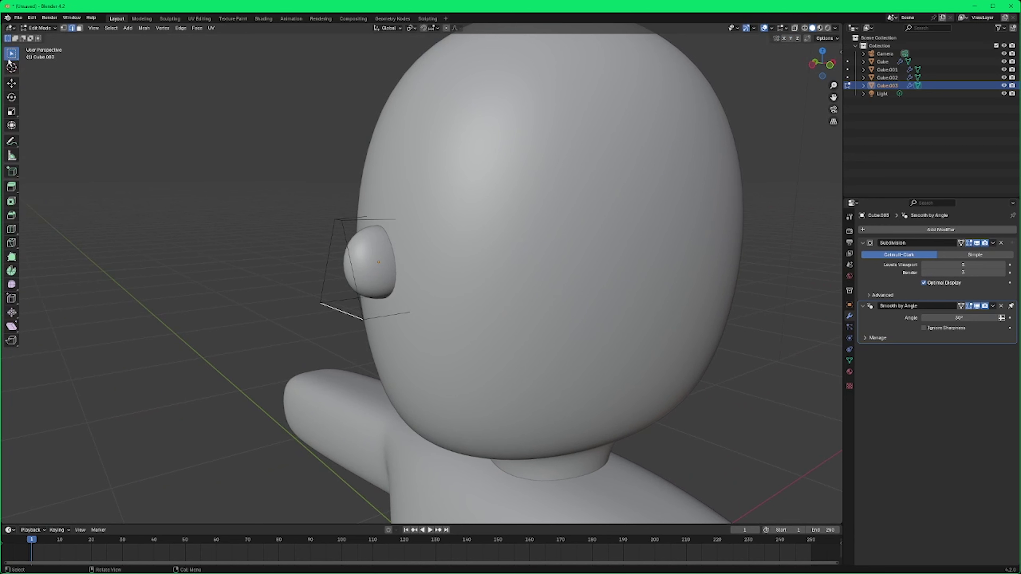
pyautogui.click(12, 84)
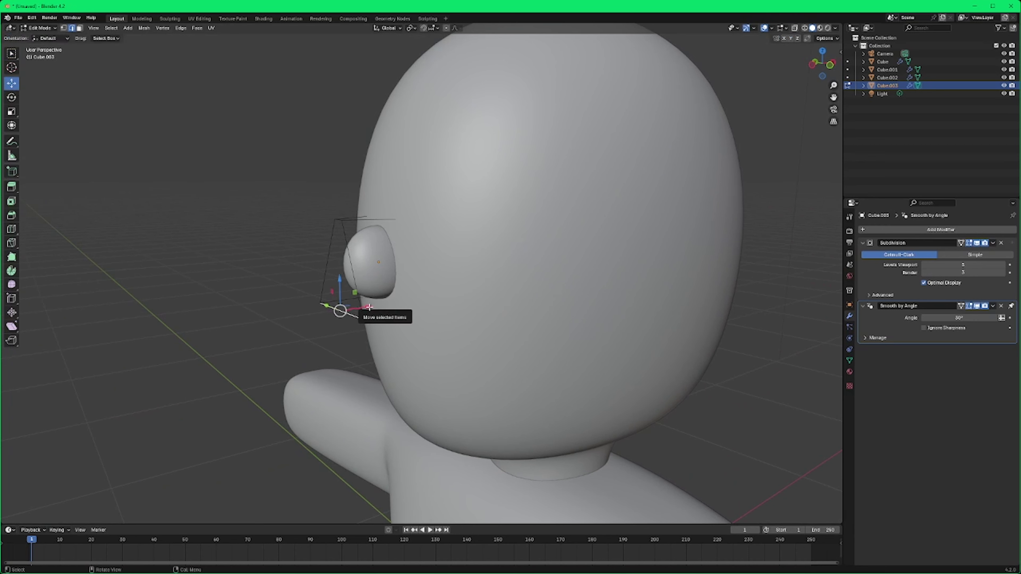
pyautogui.moveTo(369, 307); pyautogui.dragTo(346, 310)
pyautogui.moveTo(347, 310); pyautogui.dragTo(272, 316, button='middle')
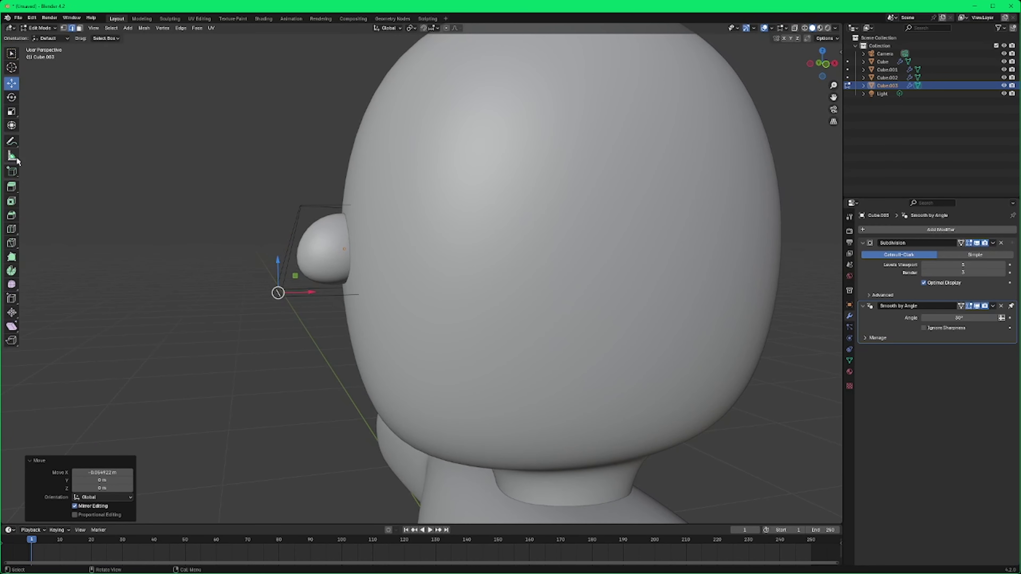
# Step: Add one horizontal loop cut around the nose's cage and slide it down close to the base
pyautogui.click(12, 230)
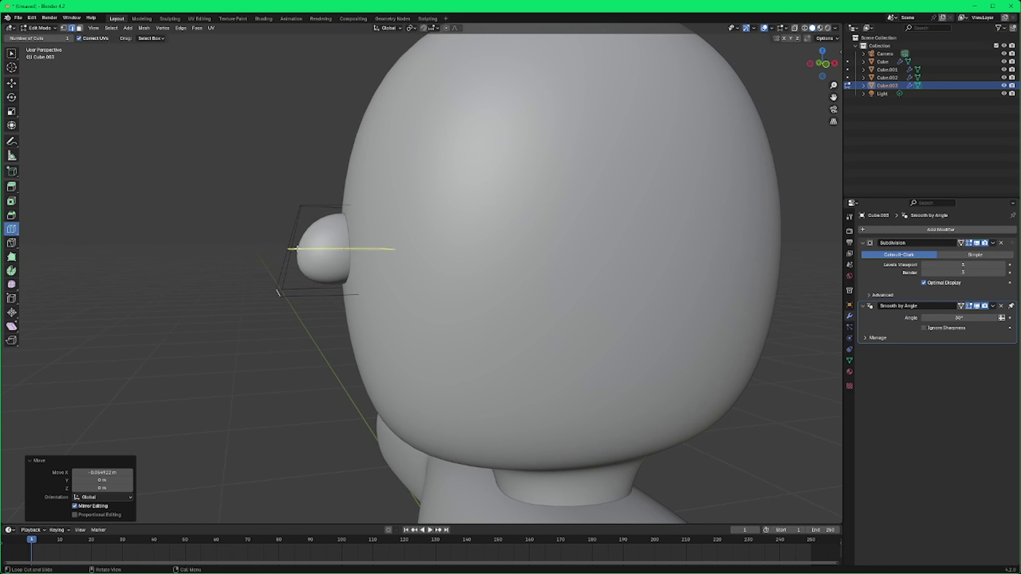
pyautogui.moveTo(325, 256); pyautogui.dragTo(323, 242, button='middle')
pyautogui.press('w')
# Step: Move the upper front edge of the nose's cage slightly back toward the face along positive X
pyautogui.hotkey('shift', 'space')
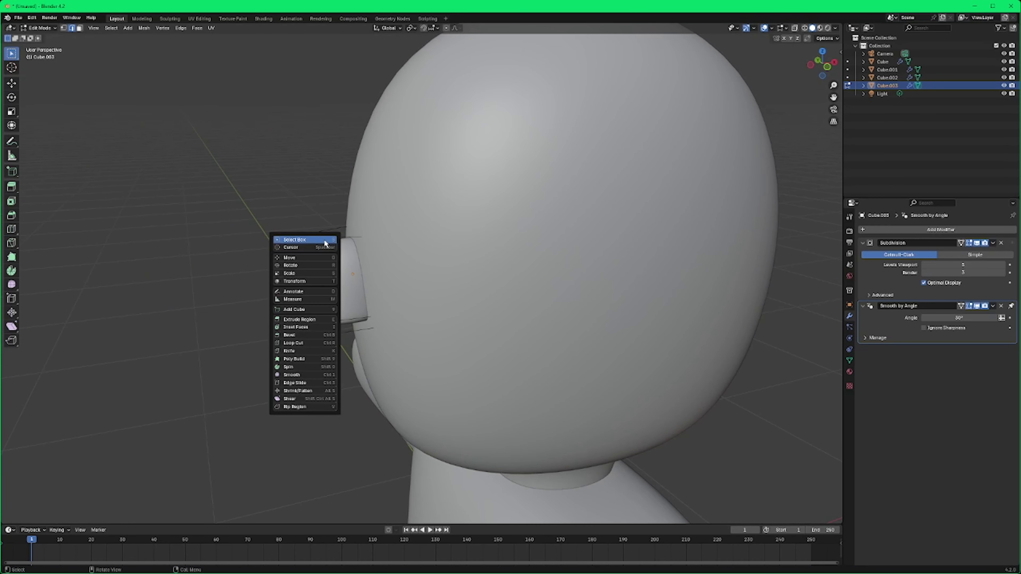
pyautogui.press('g')
pyautogui.moveTo(339, 233); pyautogui.dragTo(361, 232)
pyautogui.moveTo(351, 261); pyautogui.dragTo(311, 342, button='middle')
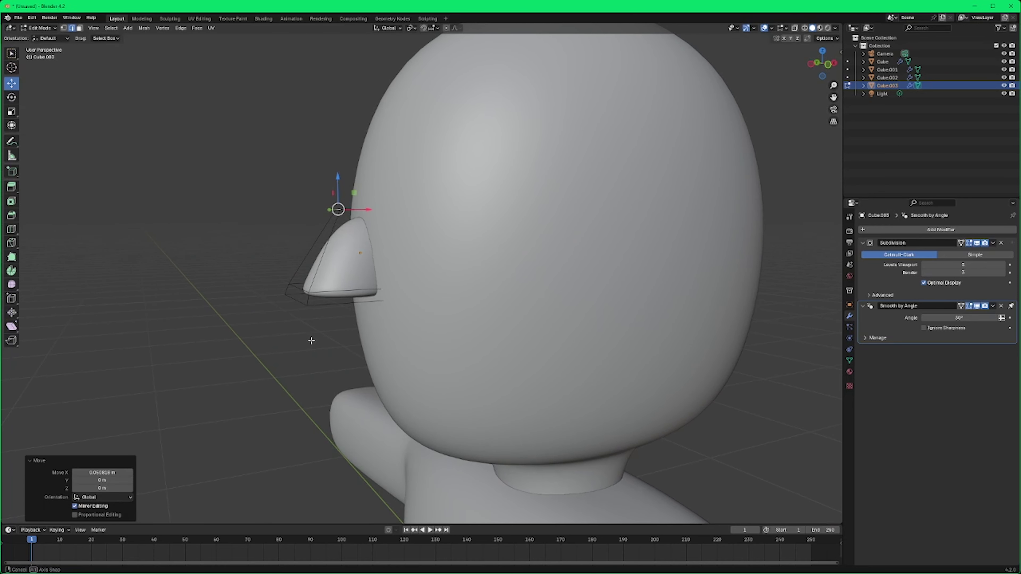
# Step: Switch to face selection, select the small lower front face of the nose's cage, and move it slightly toward the face along X
pyautogui.click(14, 53)
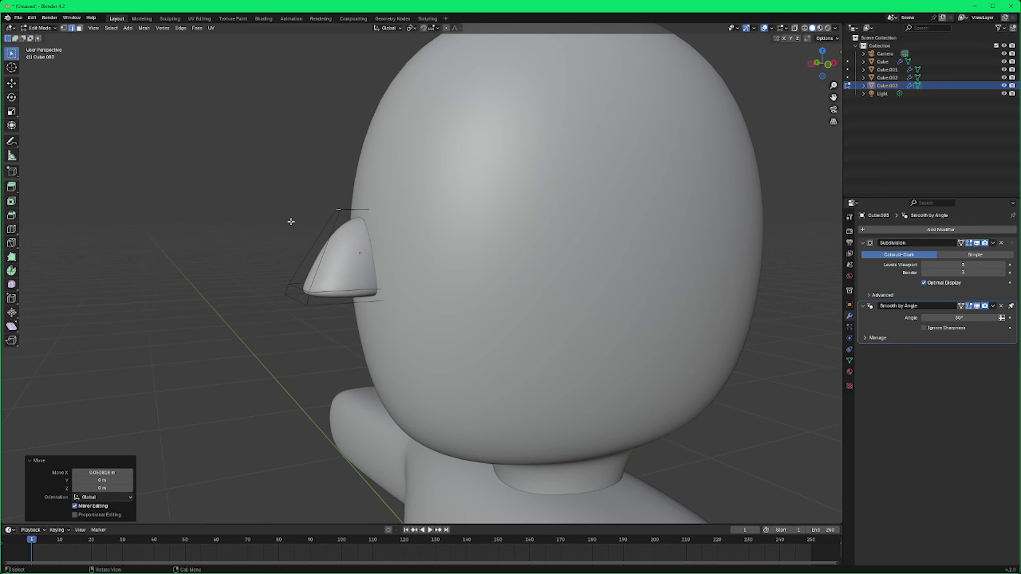
pyautogui.click(300, 293)
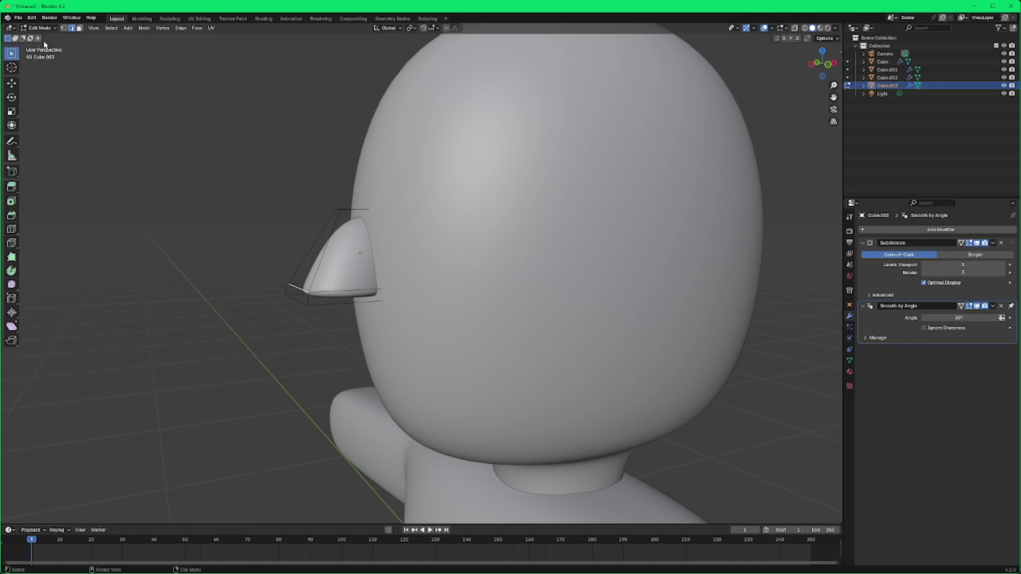
pyautogui.click(80, 28)
pyautogui.click(297, 292)
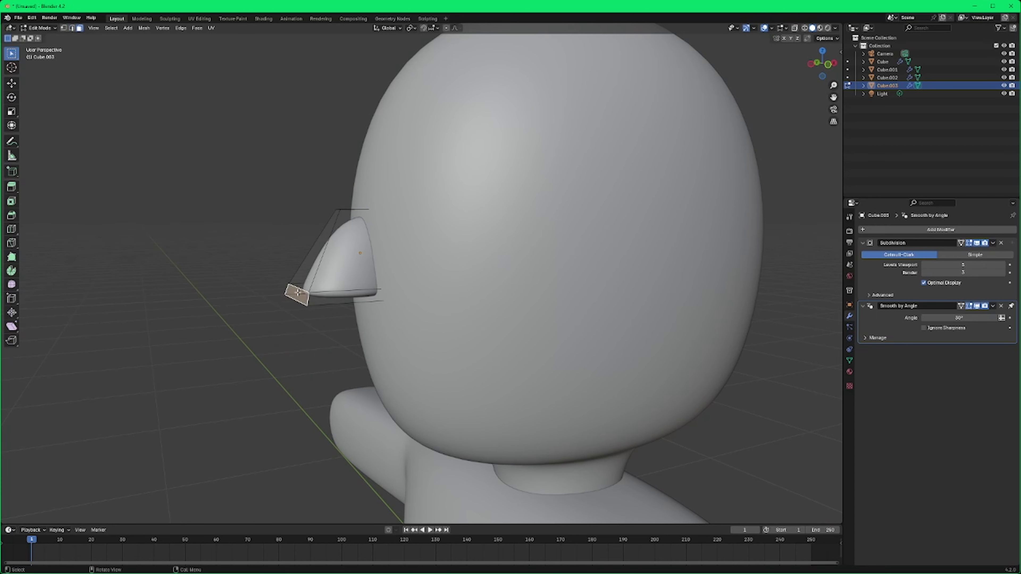
pyautogui.hotkey('shift', 'space')
pyautogui.press('g')
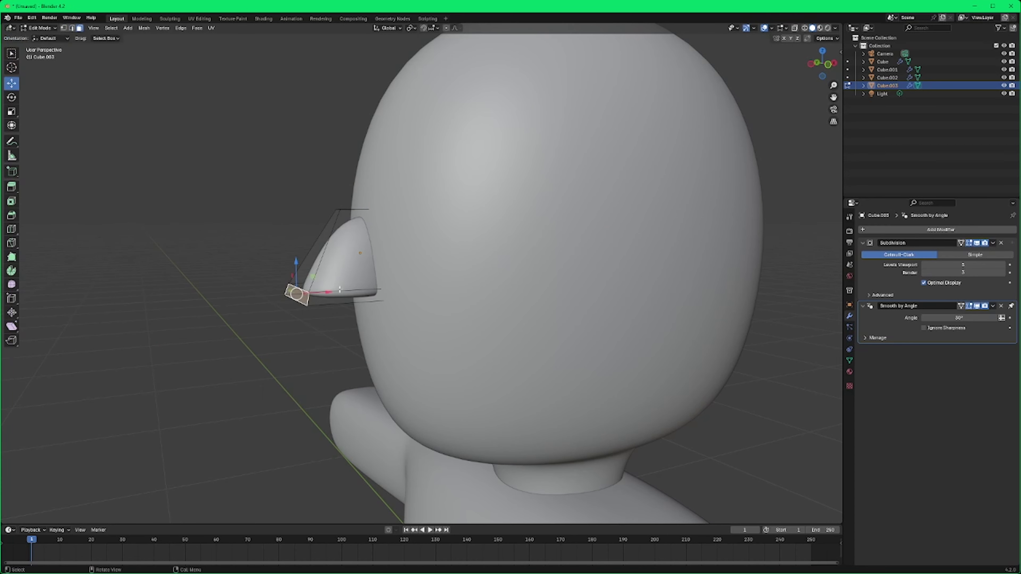
pyautogui.moveTo(328, 293); pyautogui.dragTo(350, 290)
# Step: Select the two upper side faces of the nose's cage and scale them along Y to about 0.64 to slim the nose
pyautogui.moveTo(350, 291); pyautogui.dragTo(532, 289, button='middle')
pyautogui.click(436, 296)
pyautogui.keyDown('shift'); pyautogui.click(540, 285); pyautogui.keyUp('shift')
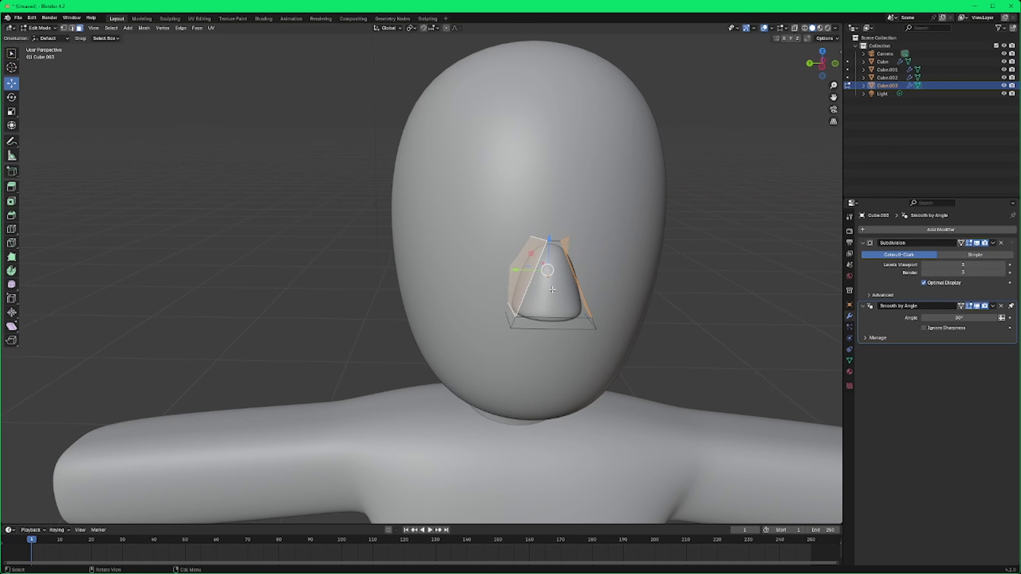
pyautogui.press('s')
pyautogui.press('y')
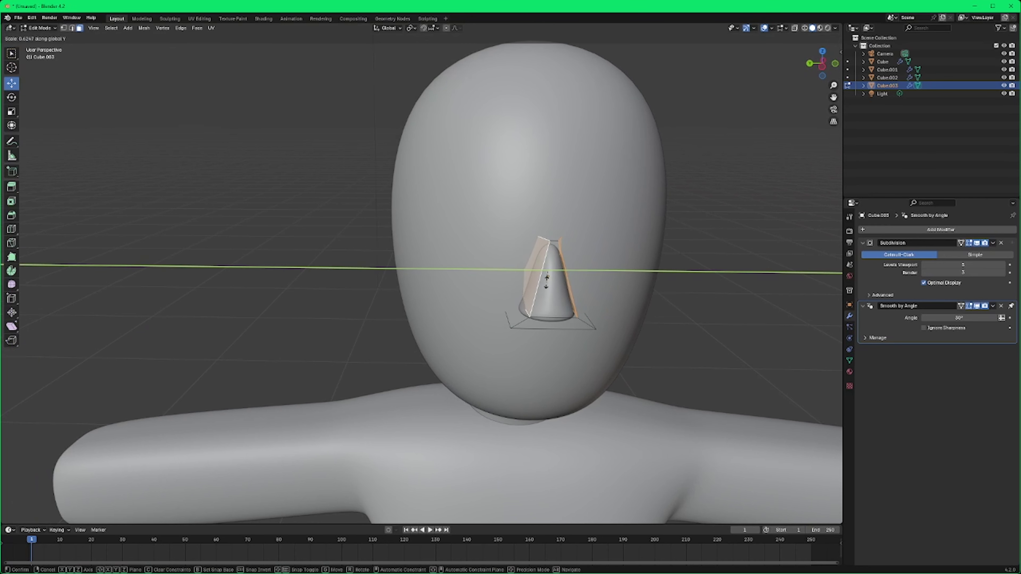
pyautogui.click(547, 284)
# Step: Return to Object Mode with the nose as the selected object
pyautogui.moveTo(697, 347); pyautogui.dragTo(626, 318, button='middle')
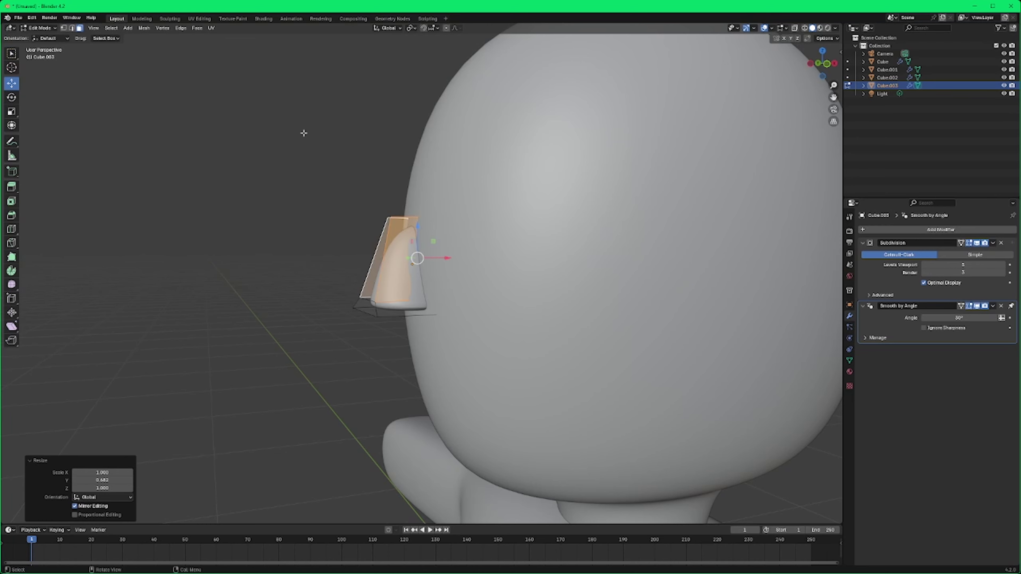
pyautogui.click(55, 27)
pyautogui.click(40, 37)
pyautogui.click(234, 302)
pyautogui.moveTo(234, 301); pyautogui.dragTo(295, 373, button='middle')
pyautogui.click(349, 281)
pyautogui.scroll(-3, 296, 370)
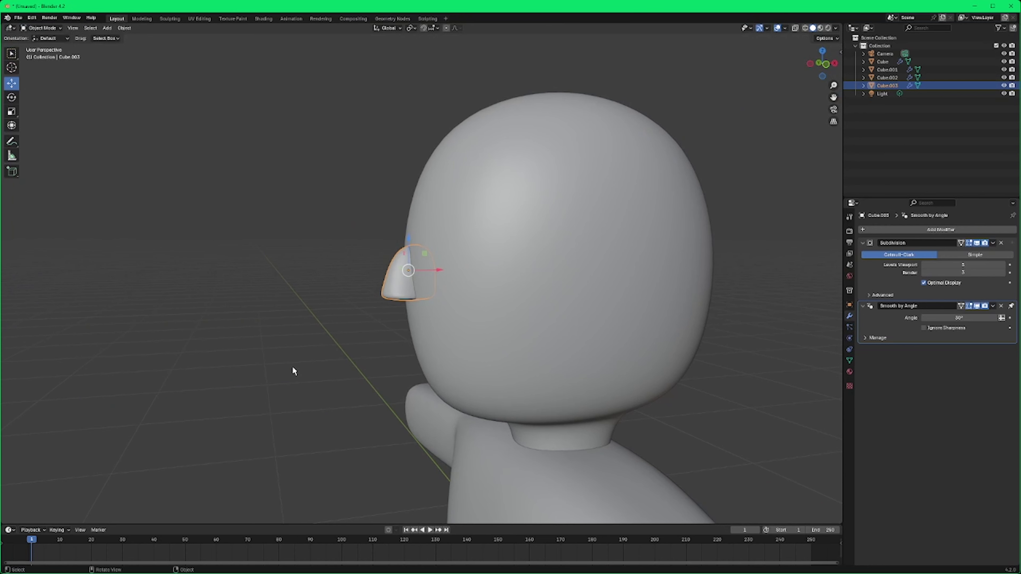
# Step: Rotate the nose about 13° around Y, nudge it slightly toward the head along positive X, and clear the selection
pyautogui.press('r')
pyautogui.press('y')
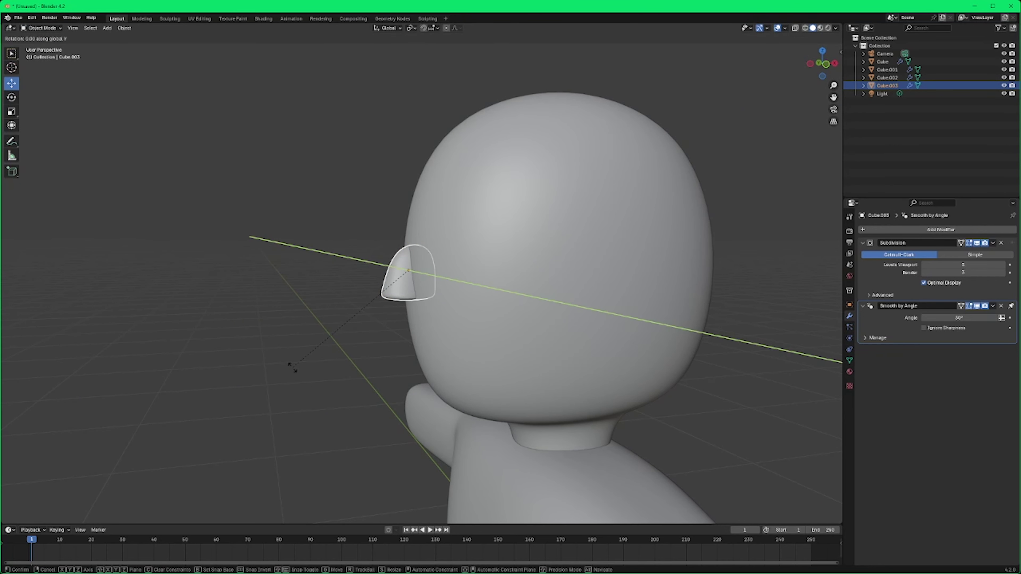
pyautogui.click(281, 336)
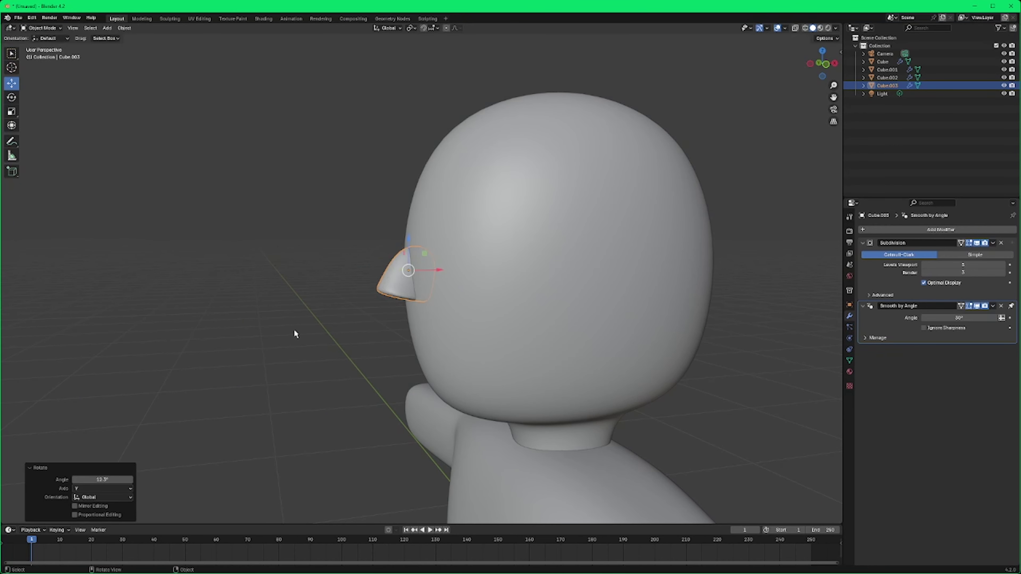
pyautogui.moveTo(437, 270); pyautogui.dragTo(440, 270)
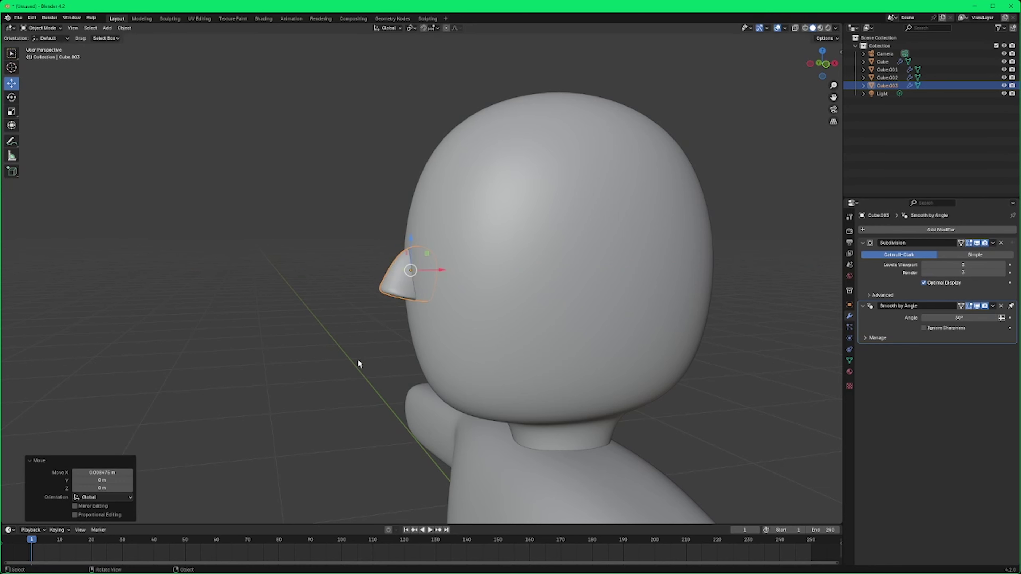
pyautogui.click(298, 384)
# Step: Add another mesh cube at the world origin for the next body part
pyautogui.scroll(-3, 298, 384)
pyautogui.moveTo(635, 324); pyautogui.dragTo(652, 324, button='middle')
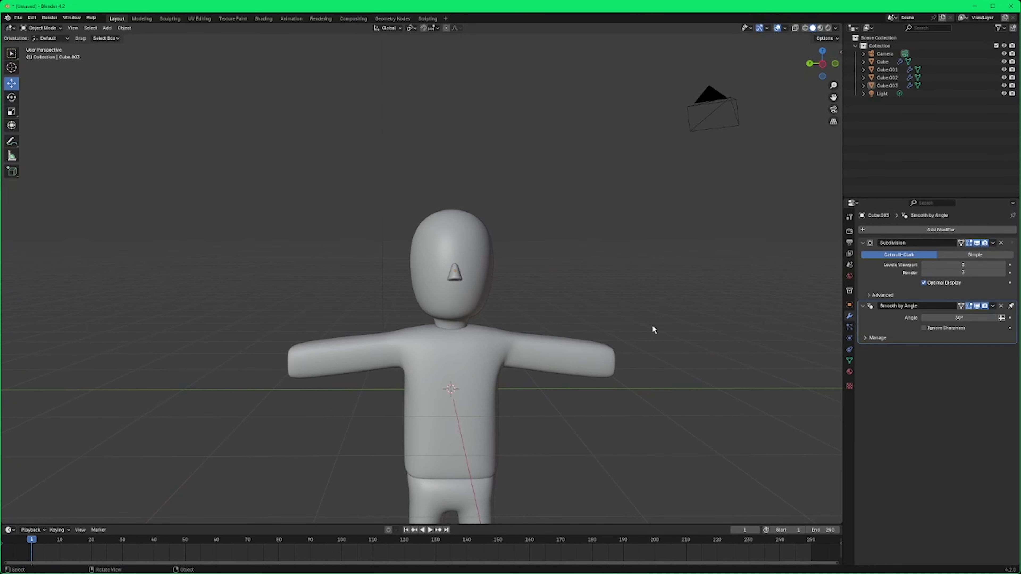
pyautogui.scroll(-3, 653, 325)
pyautogui.moveTo(526, 410); pyautogui.dragTo(580, 369, button='middle')
pyautogui.scroll(-1, 549, 404)
pyautogui.scroll(3, 562, 385)
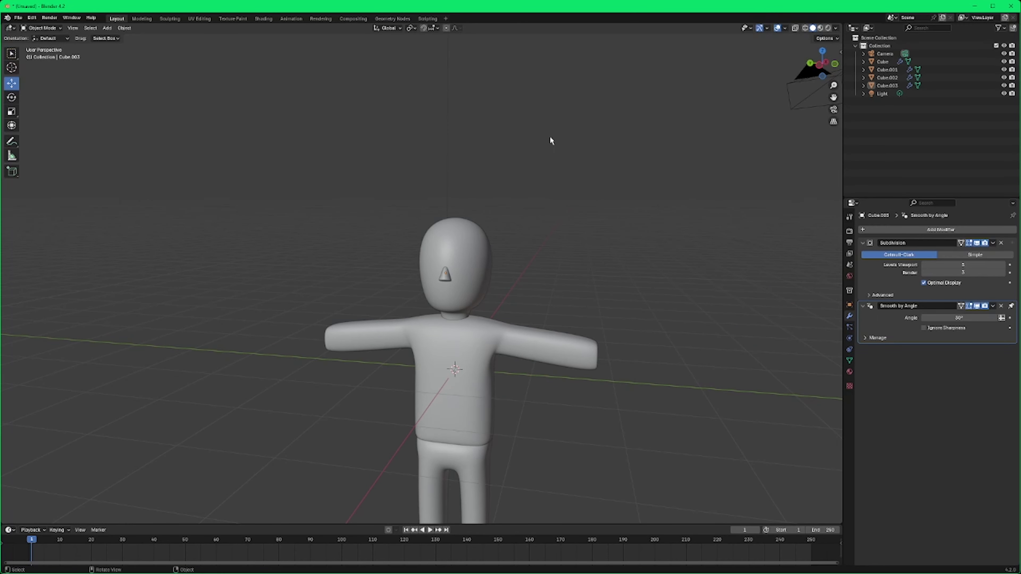
pyautogui.moveTo(647, 340); pyautogui.dragTo(636, 346, button='middle')
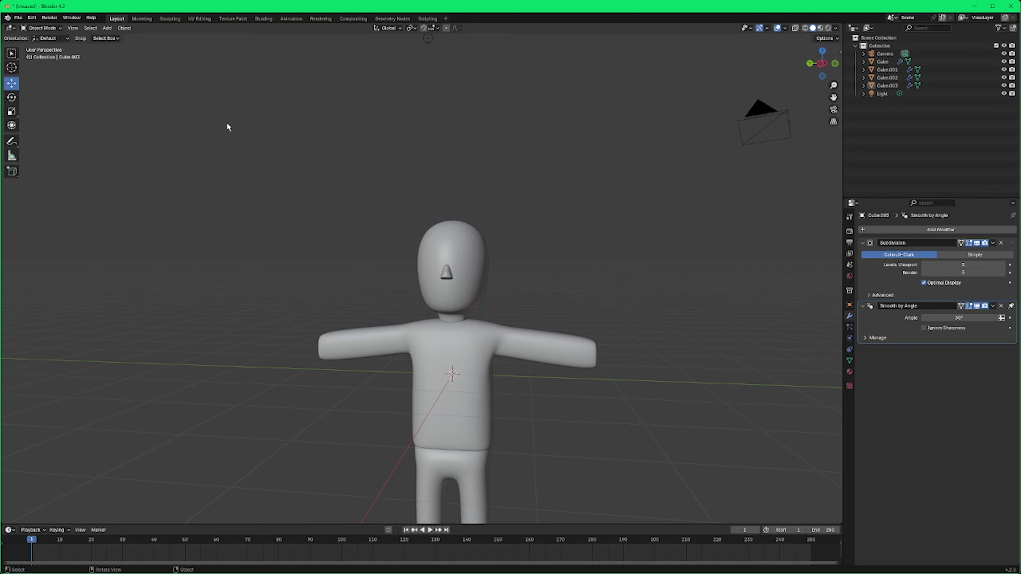
pyautogui.click(108, 28)
pyautogui.moveTo(144, 39)
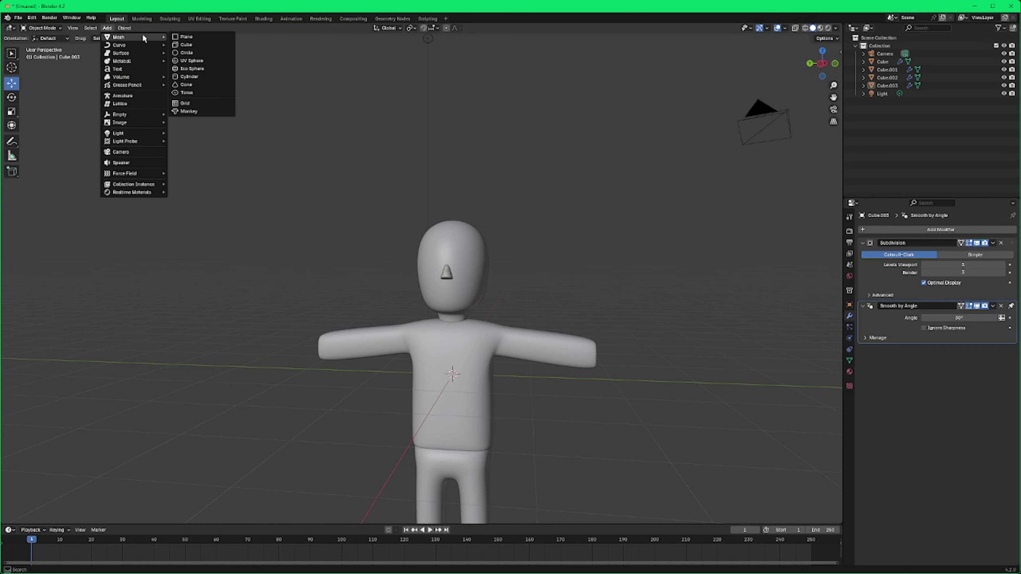
pyautogui.click(192, 45)
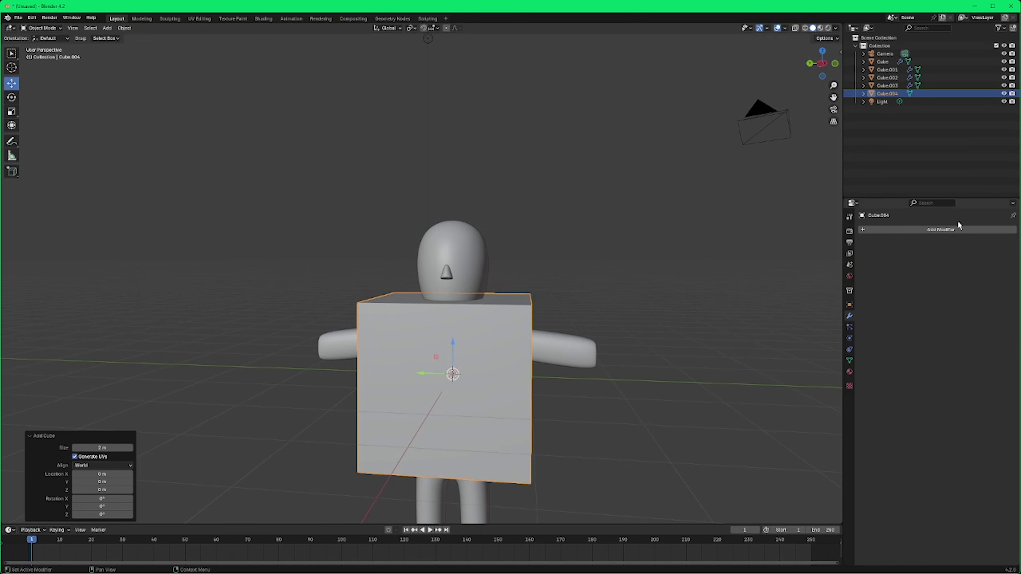
# Step: Add a Subdivision Surface modifier to the new cube and set its viewport levels to 3
pyautogui.click(960, 229)
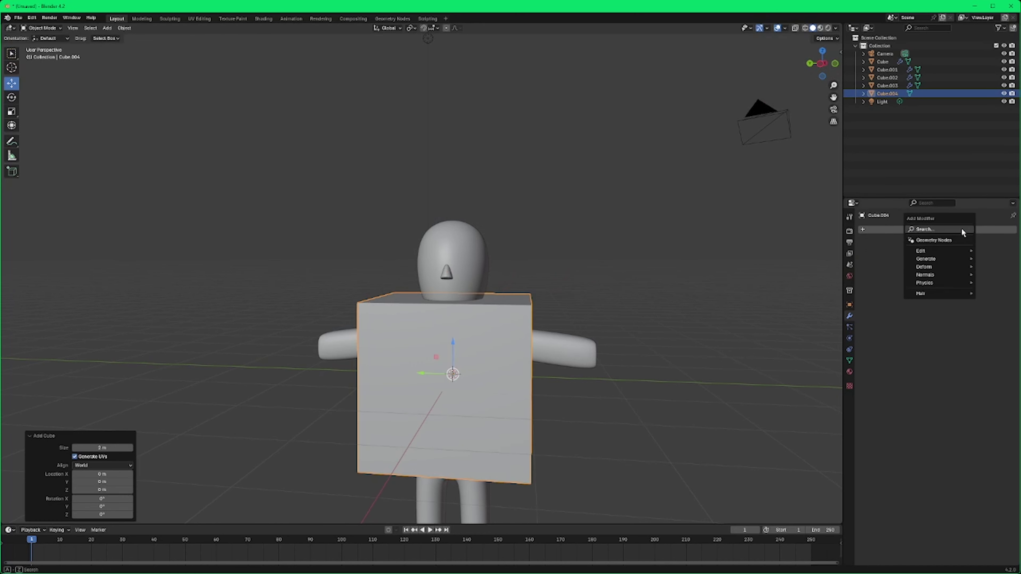
pyautogui.click(938, 229)
pyautogui.click(889, 241)
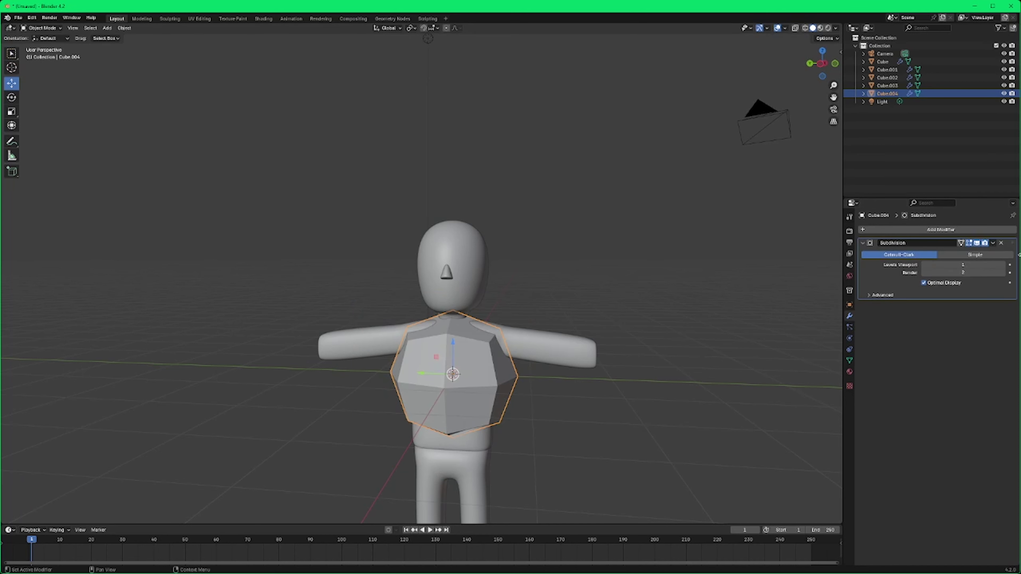
pyautogui.click(1003, 264)
pyautogui.click(1003, 265)
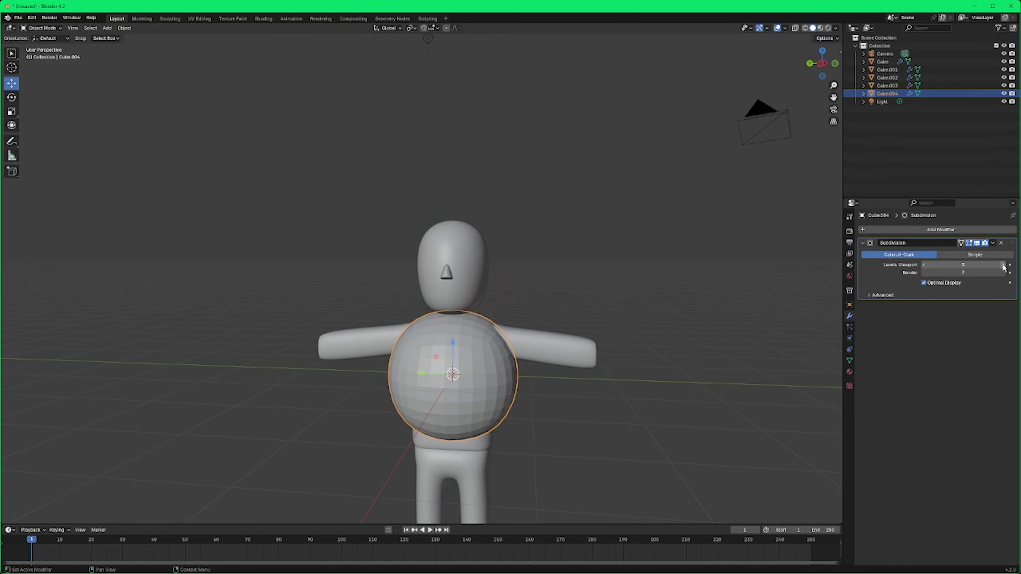
# Step: Set the new cube's subdivision render level to 3 and shade it auto smooth
pyautogui.click(1003, 273)
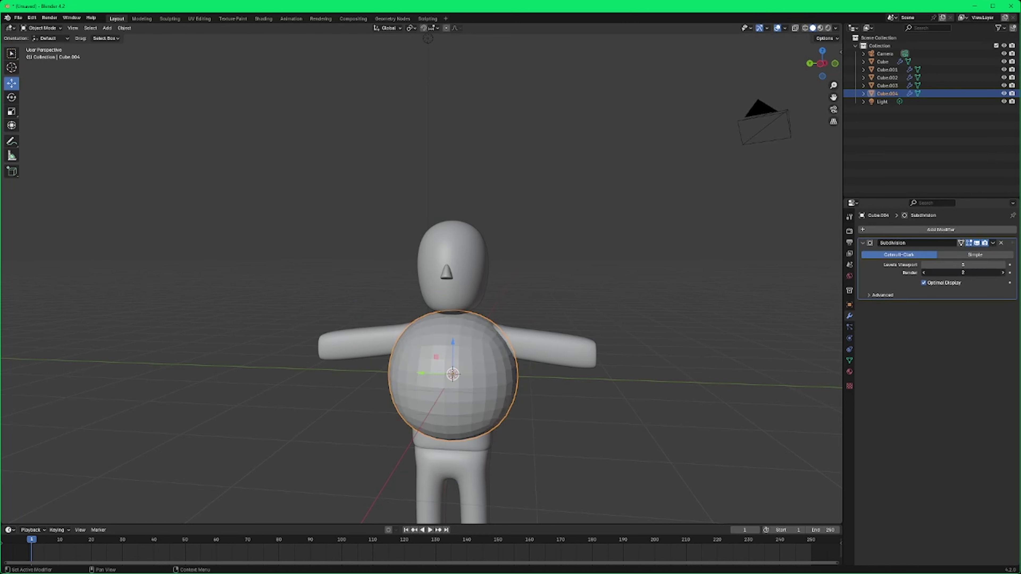
pyautogui.rightClick(484, 363)
pyautogui.click(484, 362)
pyautogui.moveTo(569, 389); pyautogui.dragTo(529, 397, button='middle')
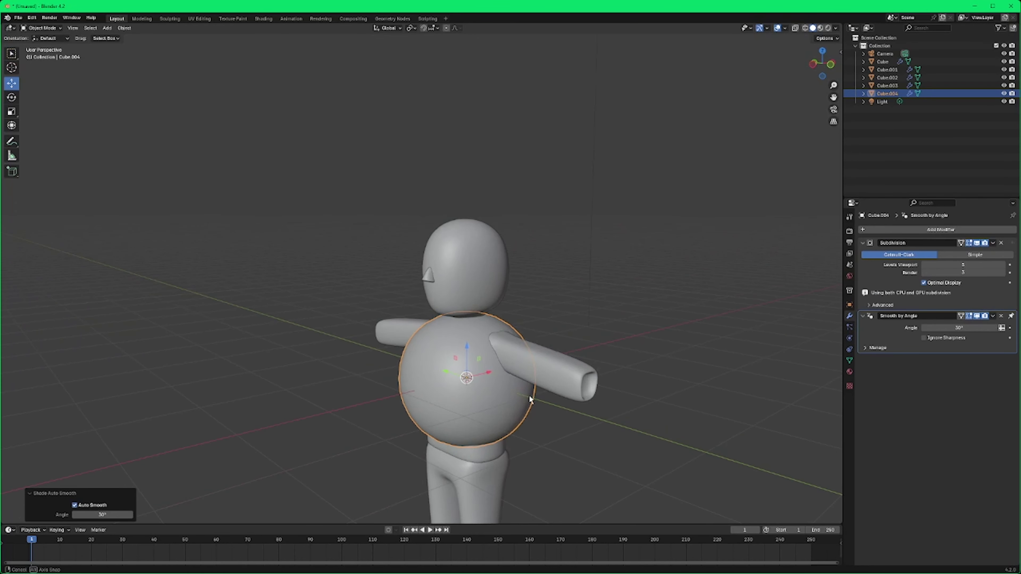
# Step: In Edit Mode, move the front cage face of the rounded cube about 1.18 m along X to flatten it into a disc
pyautogui.press('Tab')
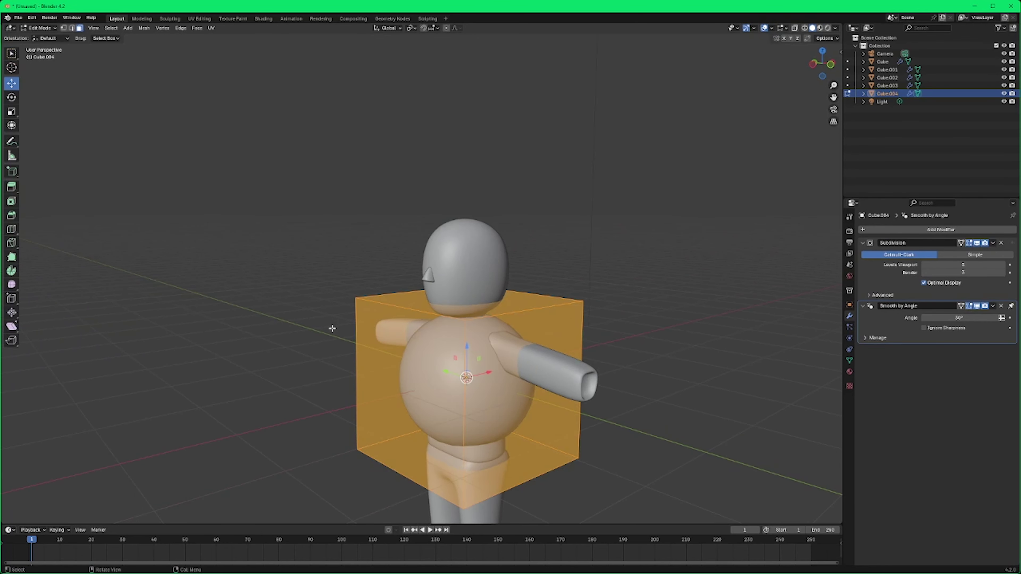
pyautogui.moveTo(332, 329); pyautogui.dragTo(326, 319, button='middle')
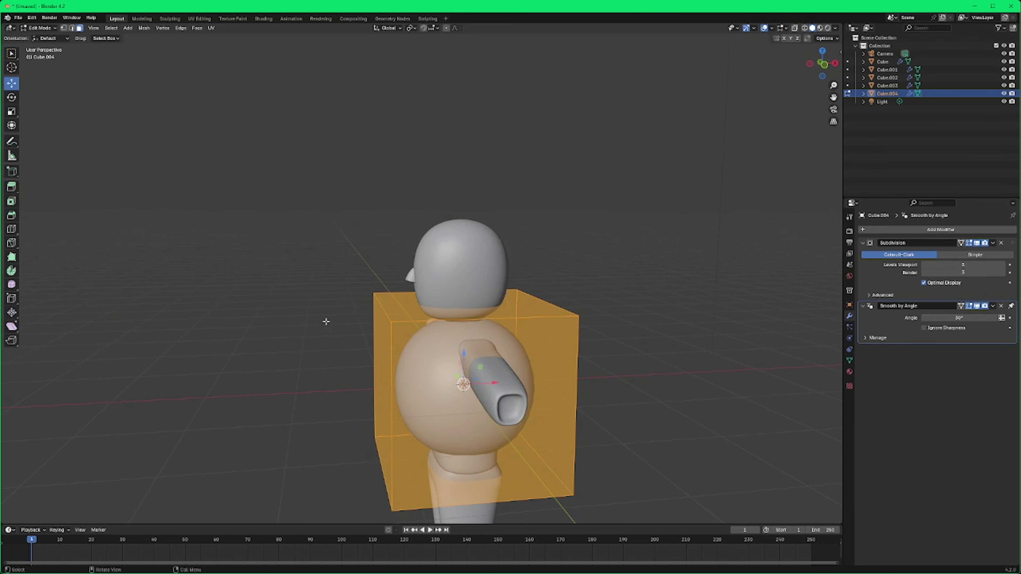
pyautogui.click(15, 53)
pyautogui.click(388, 378)
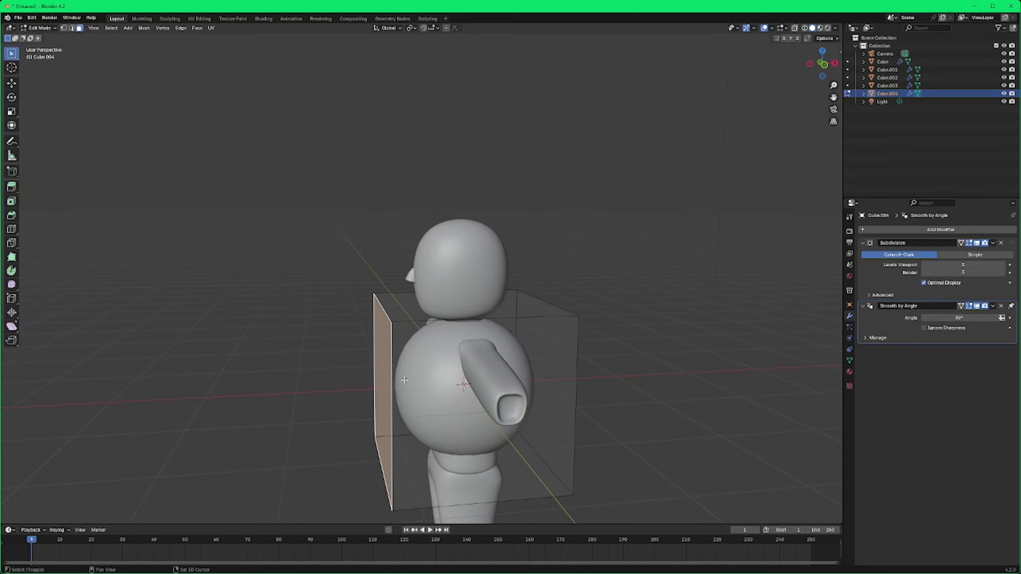
pyautogui.hotkey('shift', 'space')
pyautogui.press('g')
pyautogui.moveTo(423, 391); pyautogui.dragTo(520, 384)
pyautogui.click(13, 55)
pyautogui.moveTo(468, 380); pyautogui.dragTo(457, 377, button='middle')
# Step: Return to Object Mode and move the flattened disc along negative X until it stands in front of the body
pyautogui.click(39, 28)
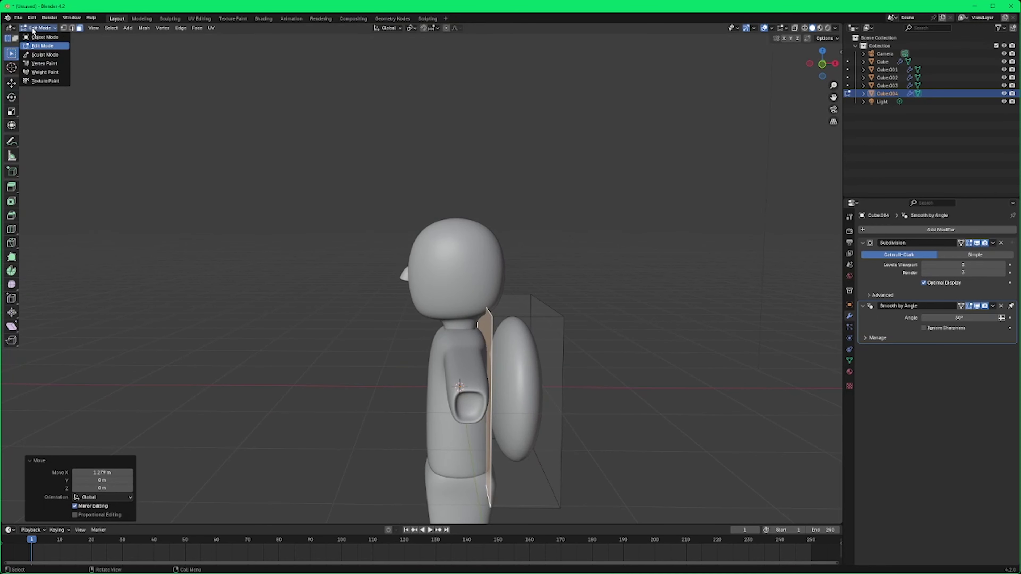
pyautogui.click(40, 36)
pyautogui.moveTo(493, 386); pyautogui.dragTo(433, 391)
pyautogui.moveTo(433, 392); pyautogui.dragTo(257, 382, button='middle')
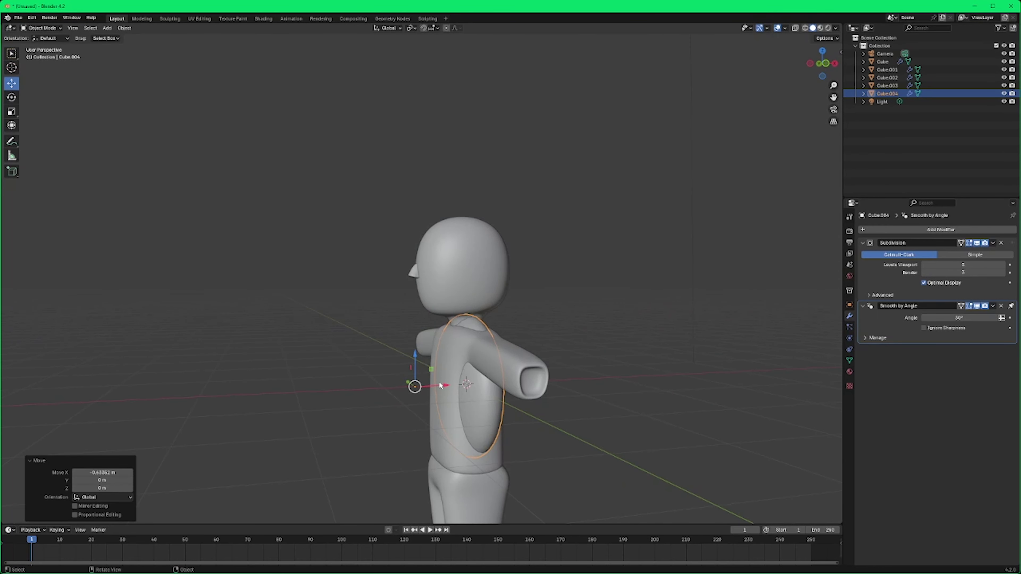
pyautogui.moveTo(441, 385); pyautogui.dragTo(316, 382)
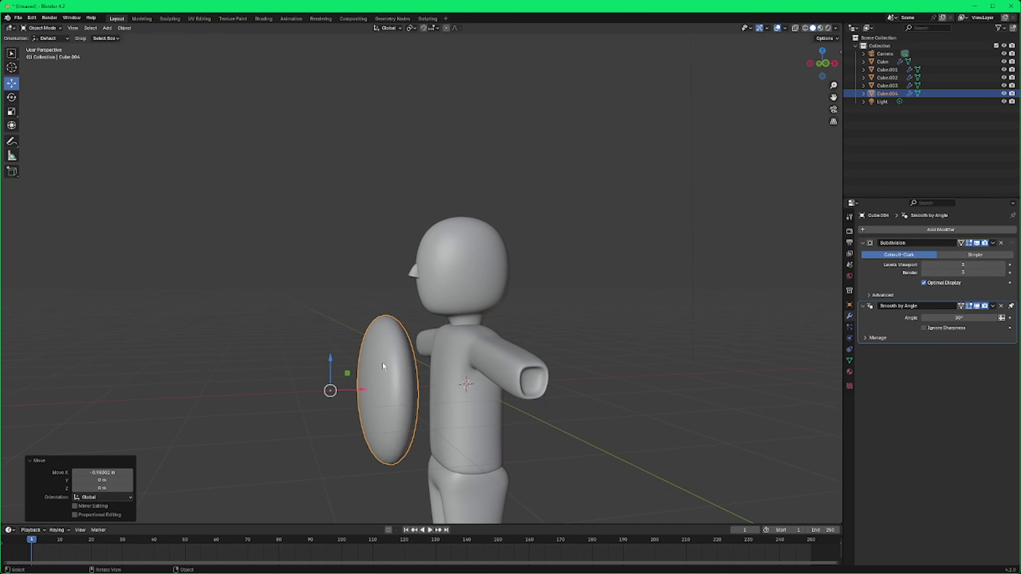
pyautogui.moveTo(313, 371); pyautogui.dragTo(418, 380, button='middle')
# Step: Set the disc's origin to its geometry
pyautogui.rightClick(418, 380)
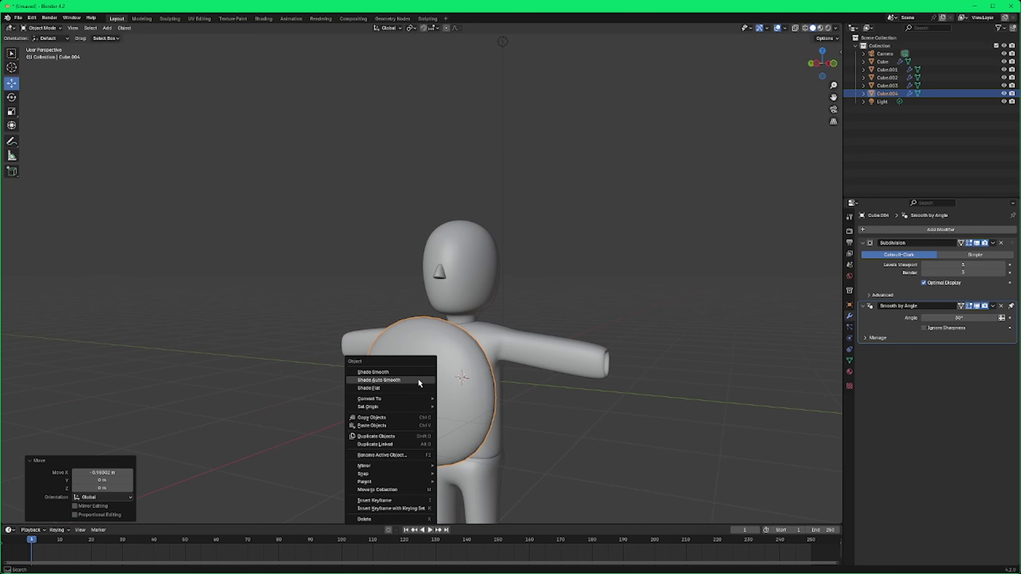
pyautogui.moveTo(428, 407)
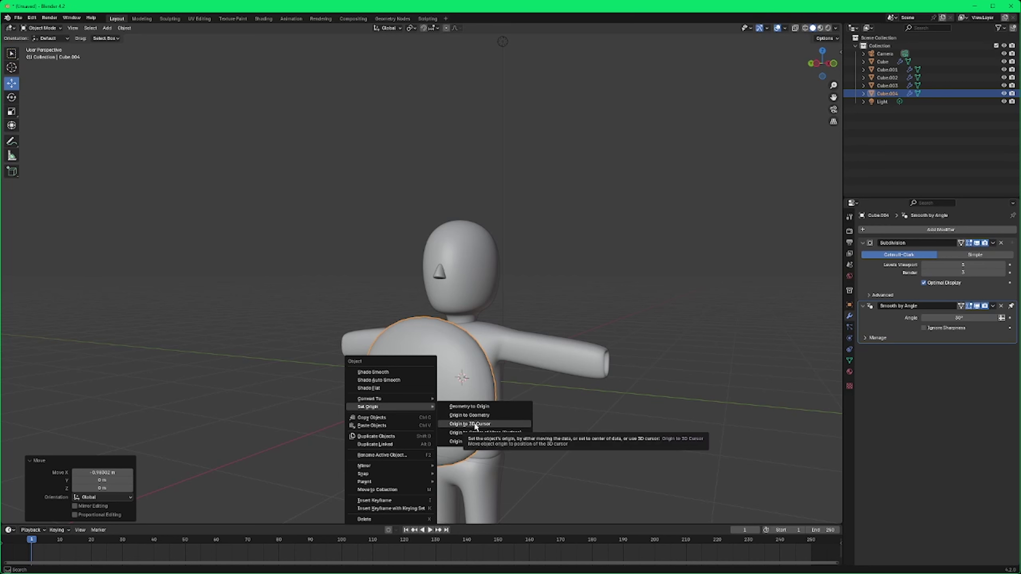
pyautogui.click(476, 415)
pyautogui.moveTo(548, 415); pyautogui.dragTo(412, 390, button='middle')
# Step: Move the disc back along X in line with the body, raise it to head height, and shift it along negative Y beside the head
pyautogui.moveTo(408, 389); pyautogui.dragTo(506, 385)
pyautogui.moveTo(465, 353); pyautogui.dragTo(466, 248)
pyautogui.moveTo(447, 310); pyautogui.dragTo(512, 304, button='middle')
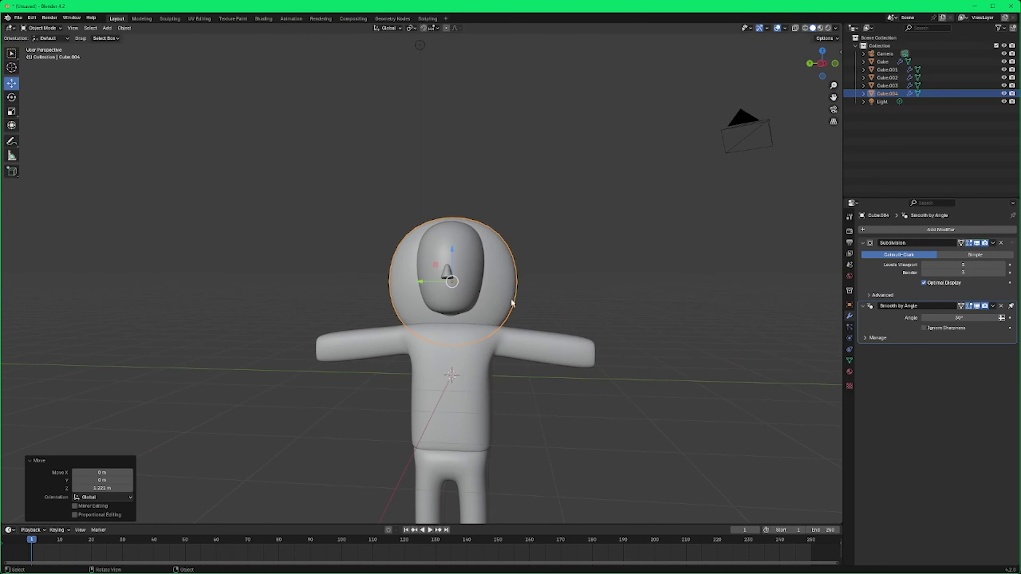
pyautogui.moveTo(424, 286); pyautogui.dragTo(496, 286)
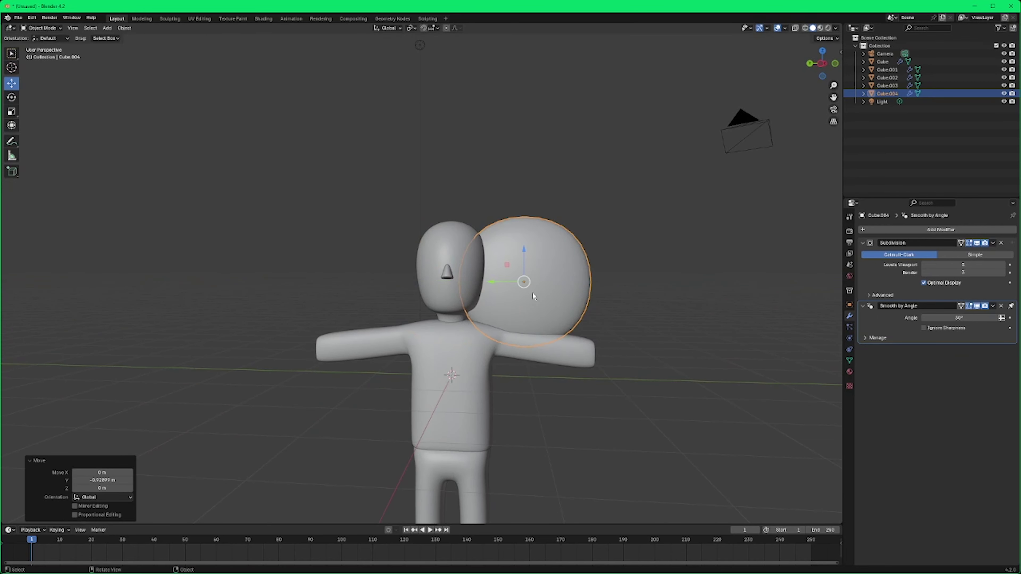
# Step: Scale the disc uniformly to about 0.18 and move it along Y against the side of the head as an ear
pyautogui.press('s')
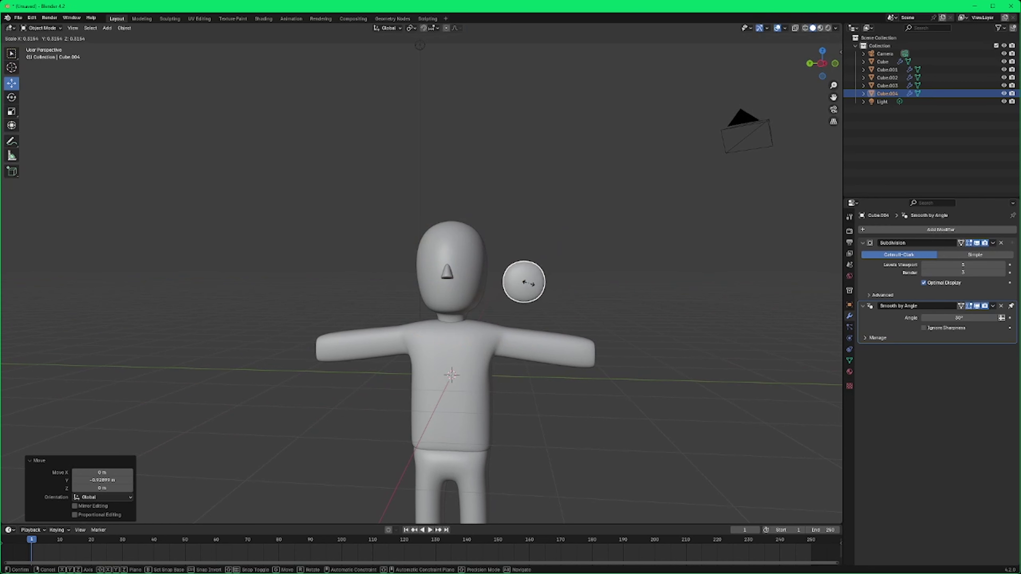
pyautogui.click(526, 283)
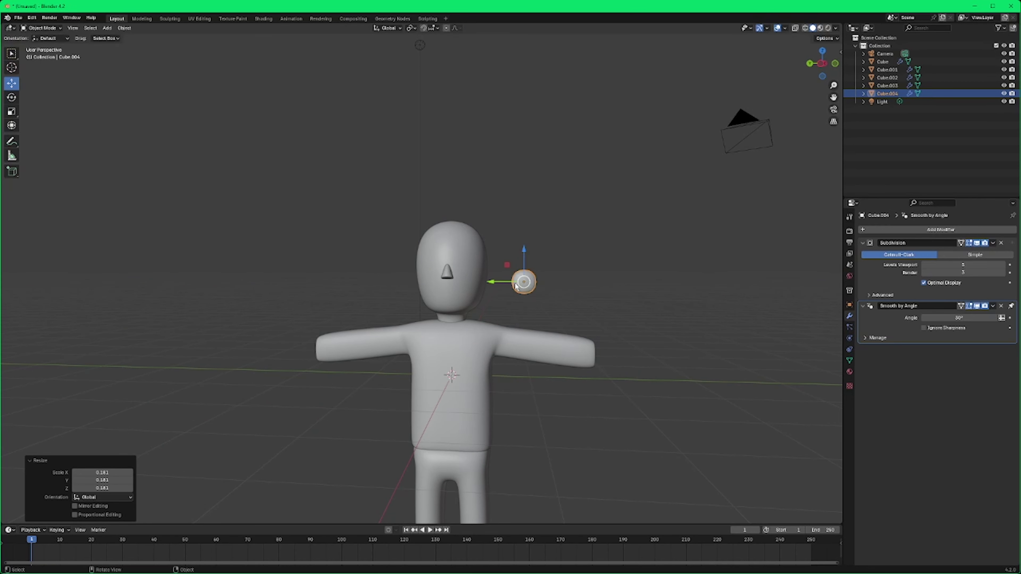
pyautogui.moveTo(491, 282); pyautogui.dragTo(451, 282)
pyautogui.click(451, 281)
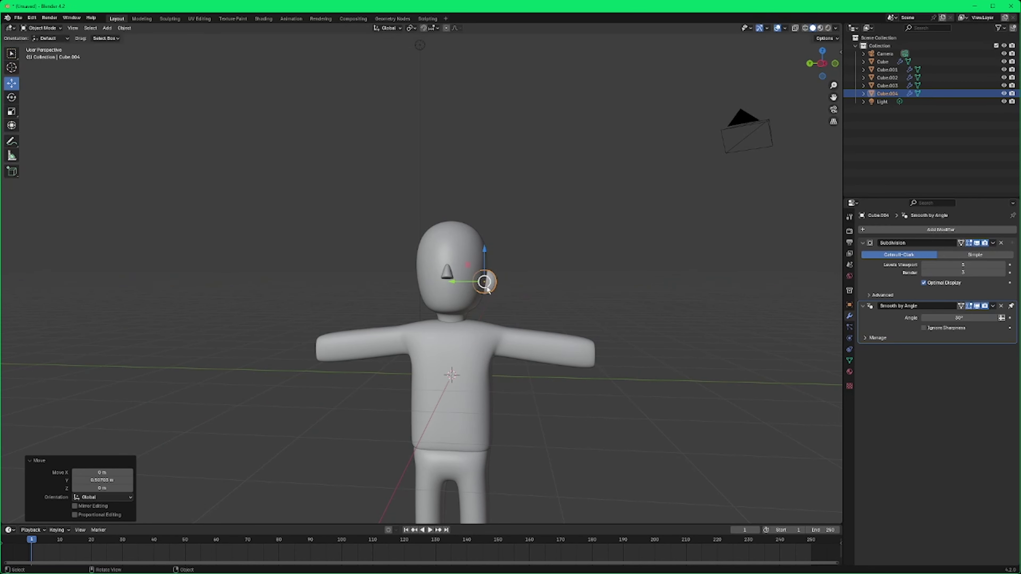
# Step: Fine-tune the ear's position along X, raise it slightly along Z, and clear the selection
pyautogui.moveTo(451, 281); pyautogui.dragTo(427, 299, button='middle')
pyautogui.press('g')
pyautogui.press('x')
pyautogui.click(498, 292)
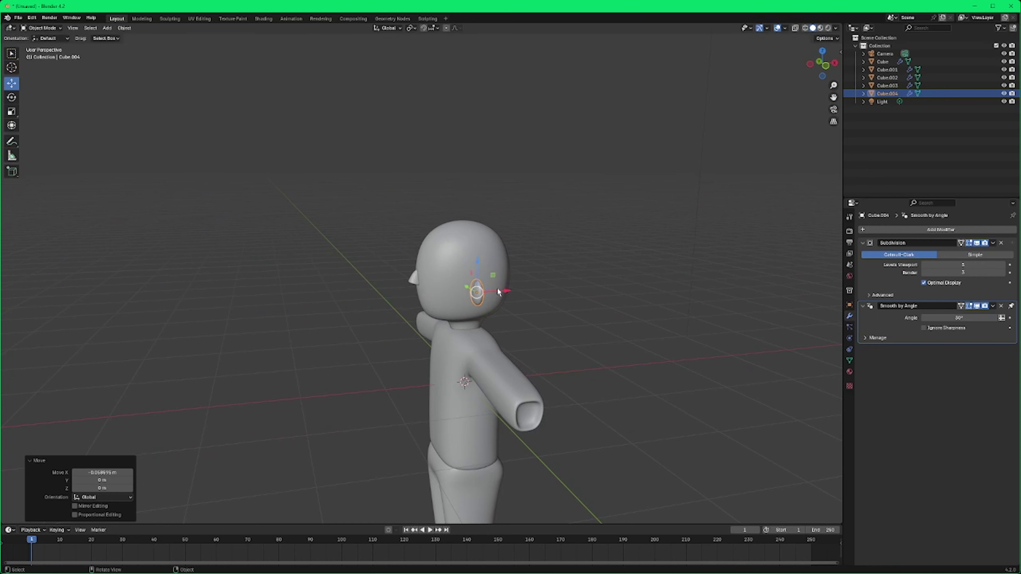
pyautogui.moveTo(477, 264); pyautogui.dragTo(476, 244)
pyautogui.moveTo(476, 244); pyautogui.dragTo(582, 301, button='middle')
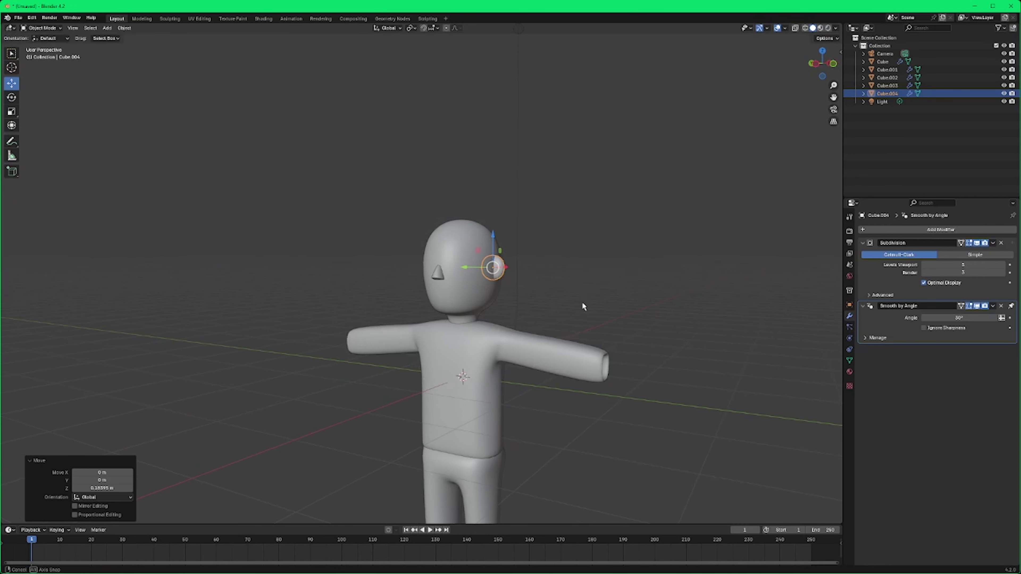
pyautogui.click(585, 305)
# Step: Select the ear and nudge it slightly outward from the head along negative Y
pyautogui.scroll(4, 587, 308)
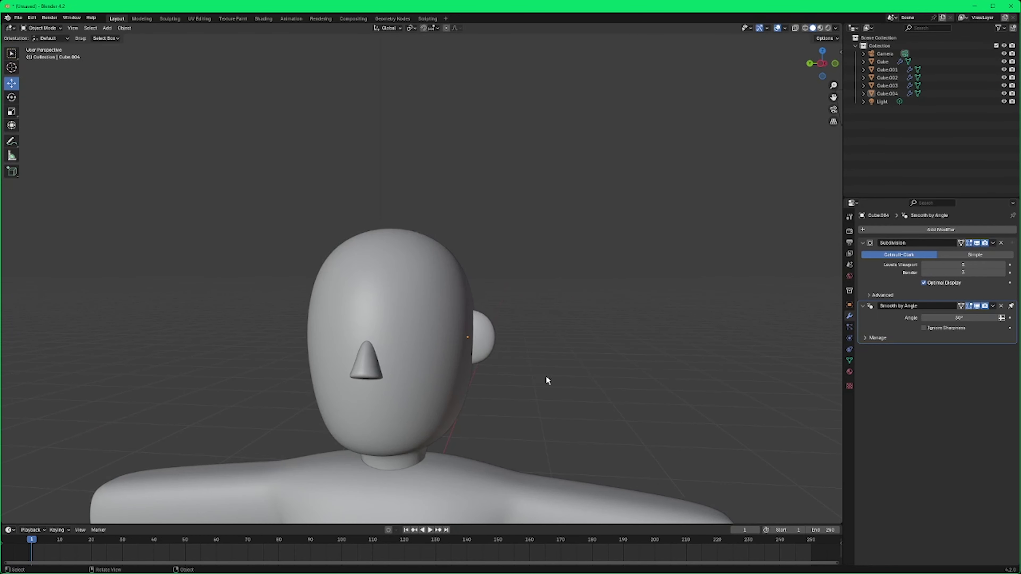
pyautogui.click(482, 338)
pyautogui.moveTo(482, 337); pyautogui.dragTo(520, 351, button='middle')
pyautogui.moveTo(475, 339); pyautogui.dragTo(481, 340)
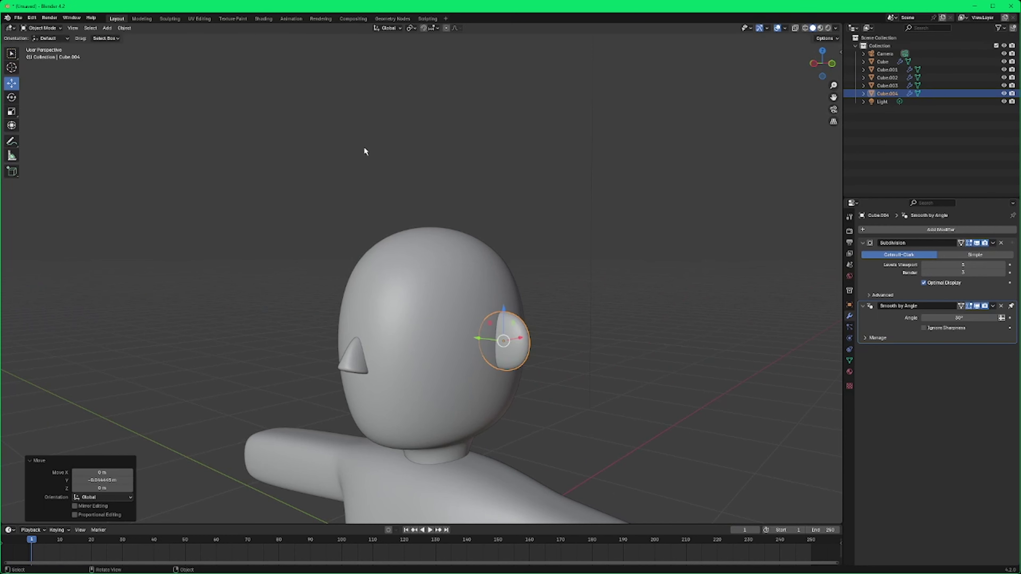
# Step: Enter Edit Mode on the ear with its front face selected and activate the Inset Faces tool
pyautogui.click(40, 28)
pyautogui.click(41, 45)
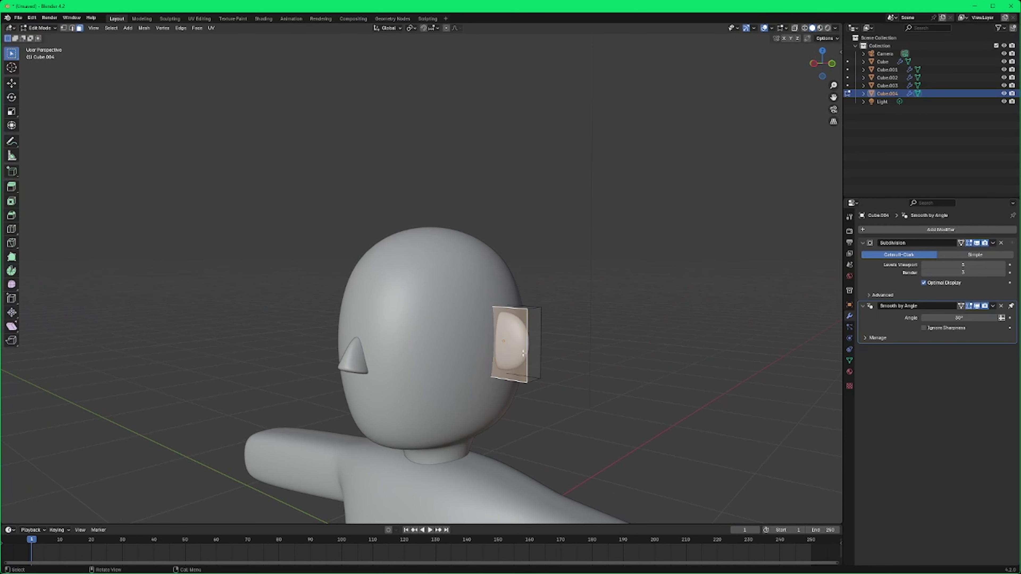
pyautogui.scroll(2, 522, 353)
pyautogui.moveTo(644, 390)
pyautogui.keyDown('shift'); pyautogui.mouseDown(button='middle')
pyautogui.moveTo(626, 385)
pyautogui.moveTo(645, 378)
pyautogui.mouseUp(button='middle'); pyautogui.keyUp('shift')
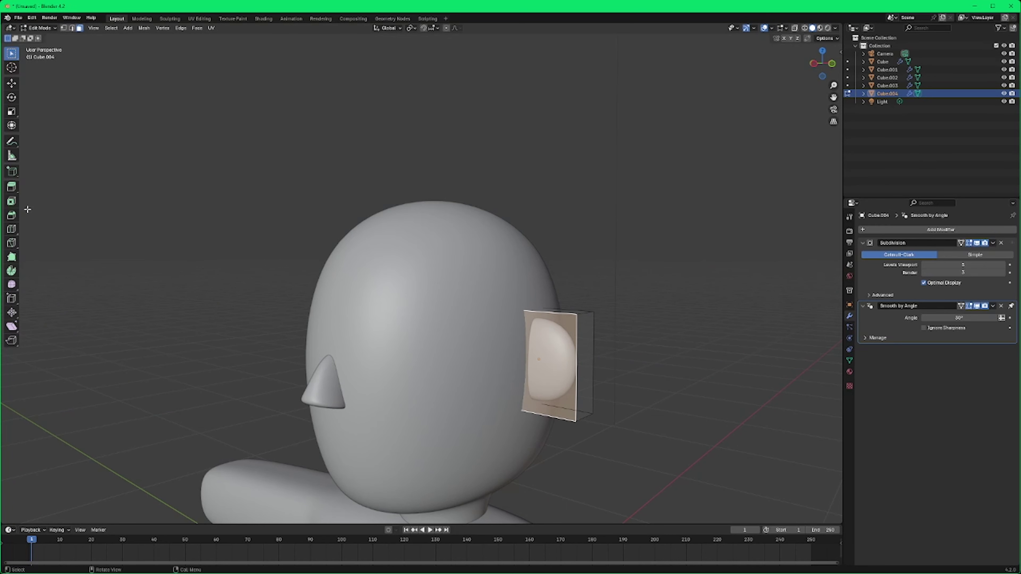
pyautogui.click(12, 201)
pyautogui.moveTo(694, 422); pyautogui.dragTo(482, 345, button='middle')
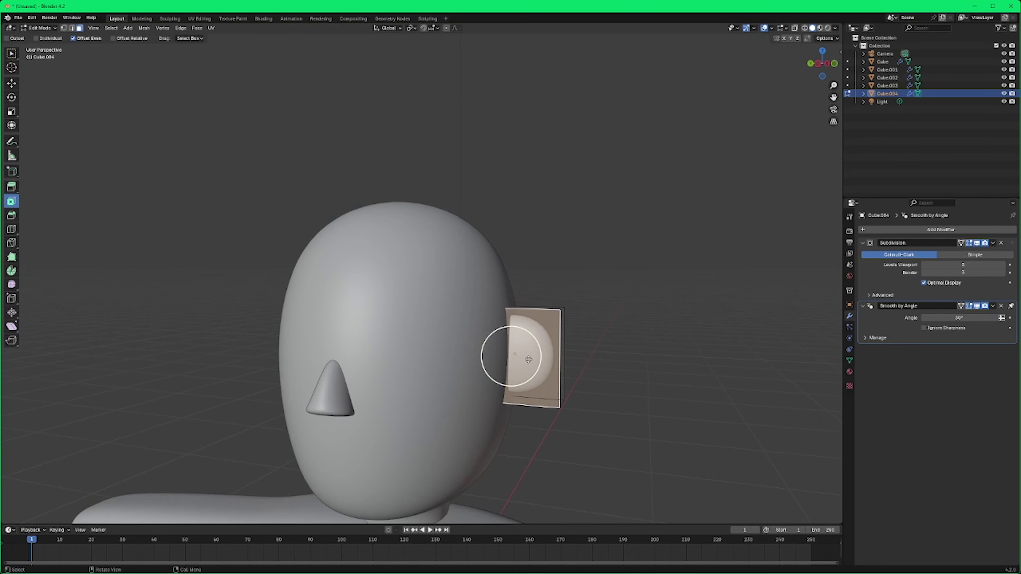
pyautogui.moveTo(529, 359)
pyautogui.mouseDown()
pyautogui.moveTo(515, 358)
pyautogui.moveTo(542, 357)
pyautogui.mouseUp()
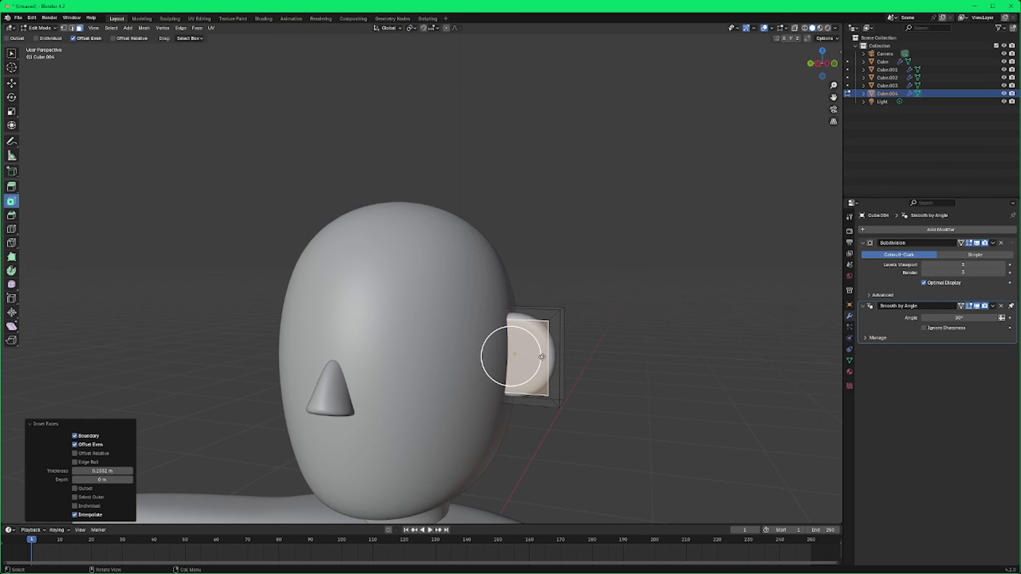
pyautogui.moveTo(542, 356); pyautogui.dragTo(547, 368, button='middle')
pyautogui.press('e')
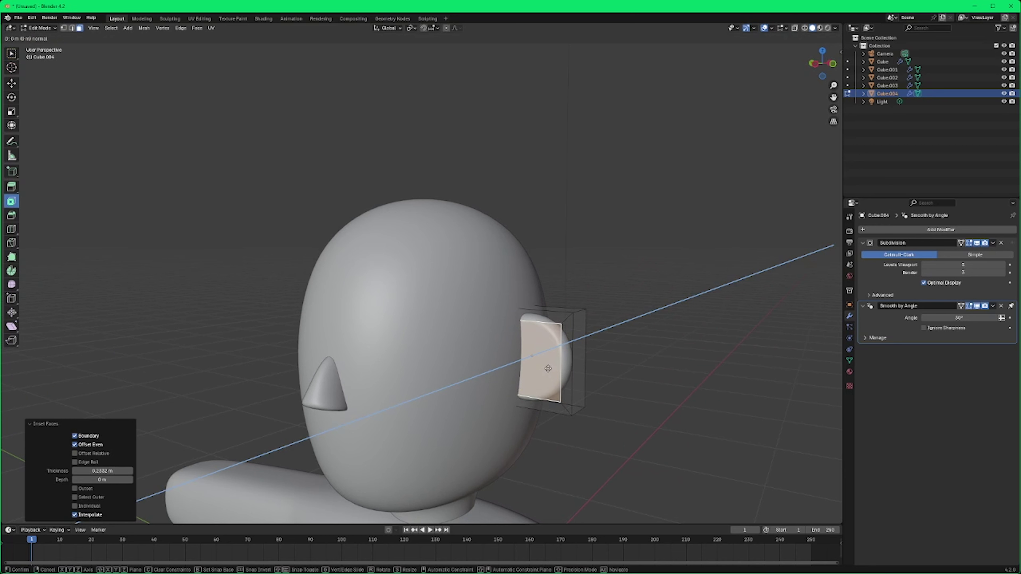
pyautogui.rightClick(548, 368)
pyautogui.hotkey('ctrl', 'z')
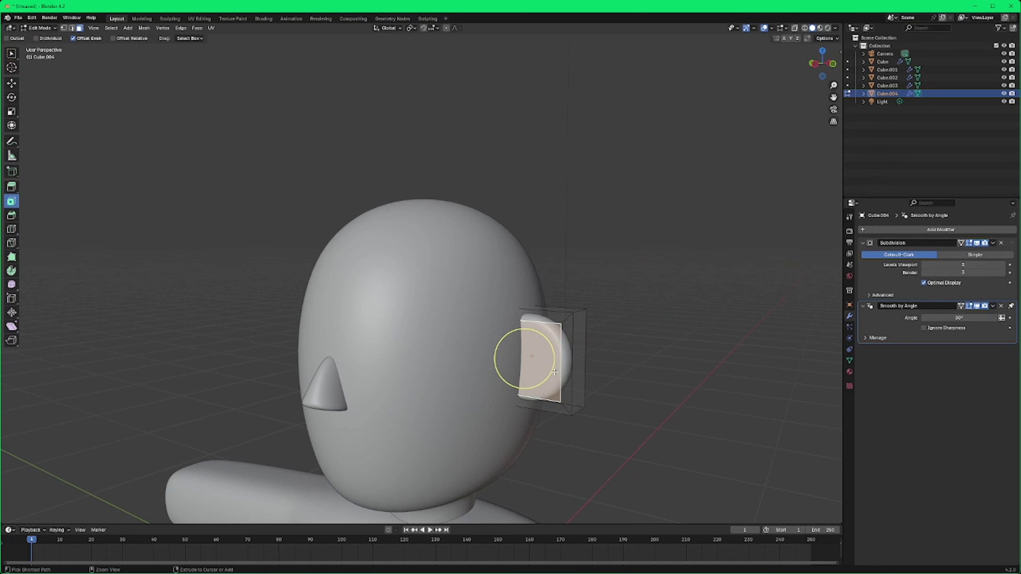
pyautogui.hotkey('ctrl', 'z')
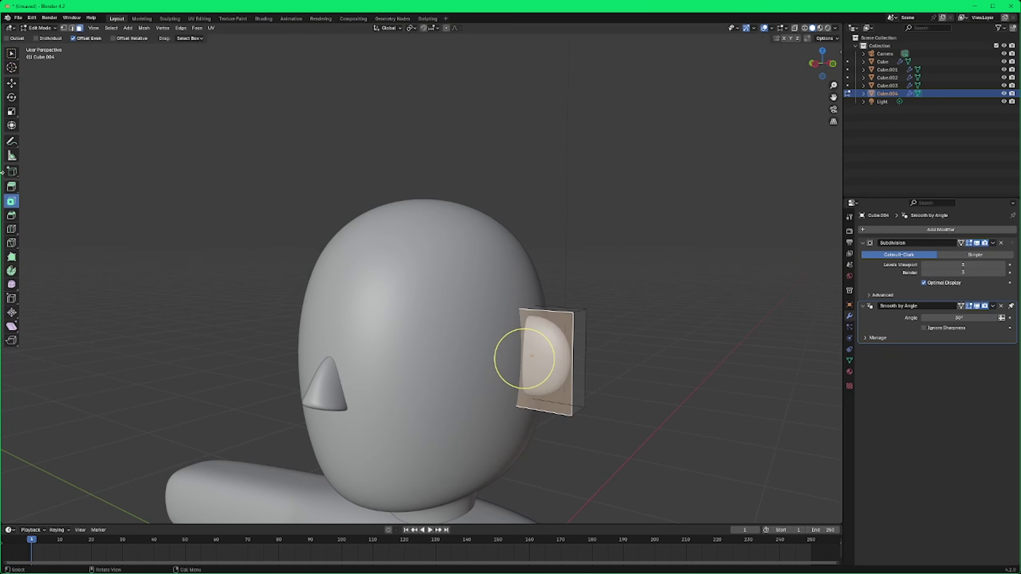
# Step: Inset the ear's front face and extrude the inner face inward along its normal to hollow out the ear
pyautogui.moveTo(555, 360); pyautogui.dragTo(531, 355)
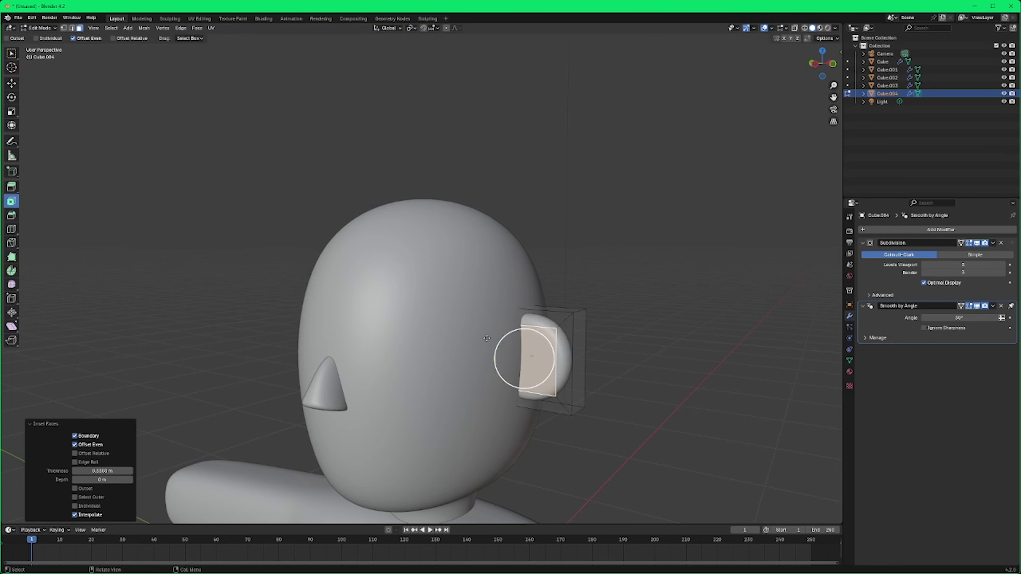
pyautogui.click(12, 186)
pyautogui.moveTo(463, 392); pyautogui.dragTo(495, 381, button='middle')
pyautogui.moveTo(507, 373); pyautogui.dragTo(526, 374)
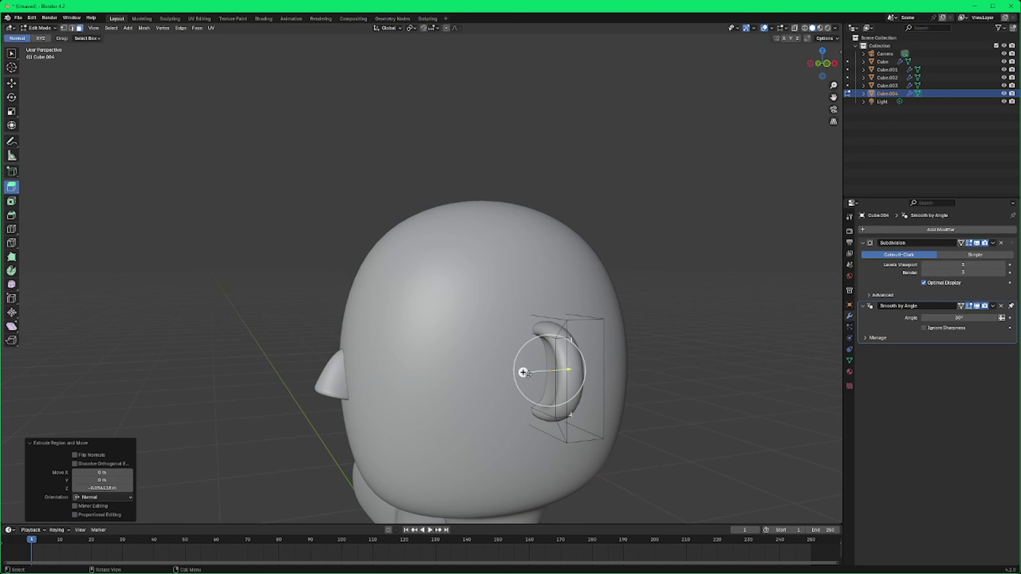
pyautogui.moveTo(526, 374); pyautogui.dragTo(601, 379, button='middle')
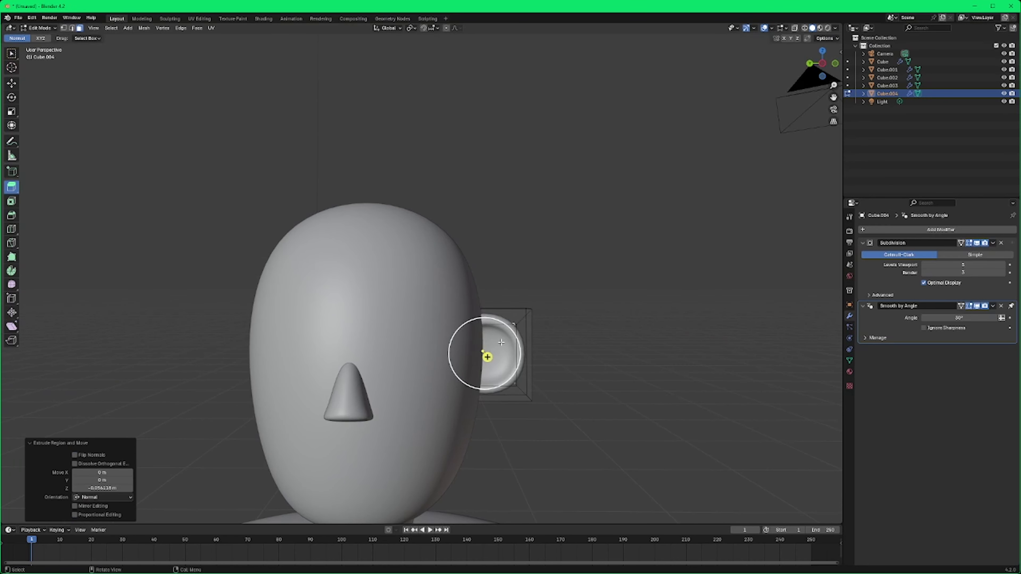
# Step: Return to Object Mode and clear the selection of the finished ear
pyautogui.click(43, 28)
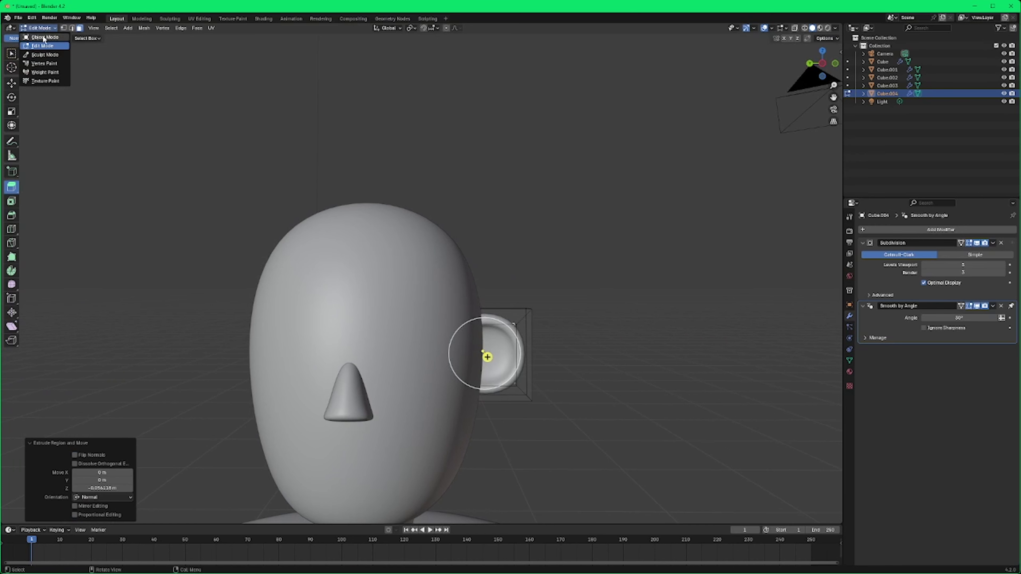
pyautogui.click(44, 37)
pyautogui.click(591, 357)
pyautogui.scroll(-2, 542, 387)
pyautogui.moveTo(543, 390); pyautogui.dragTo(537, 384, button='middle')
# Step: Copy and paste the ear, move the duplicate along Y to the opposite side of the head, and clear the selection
pyautogui.click(477, 336)
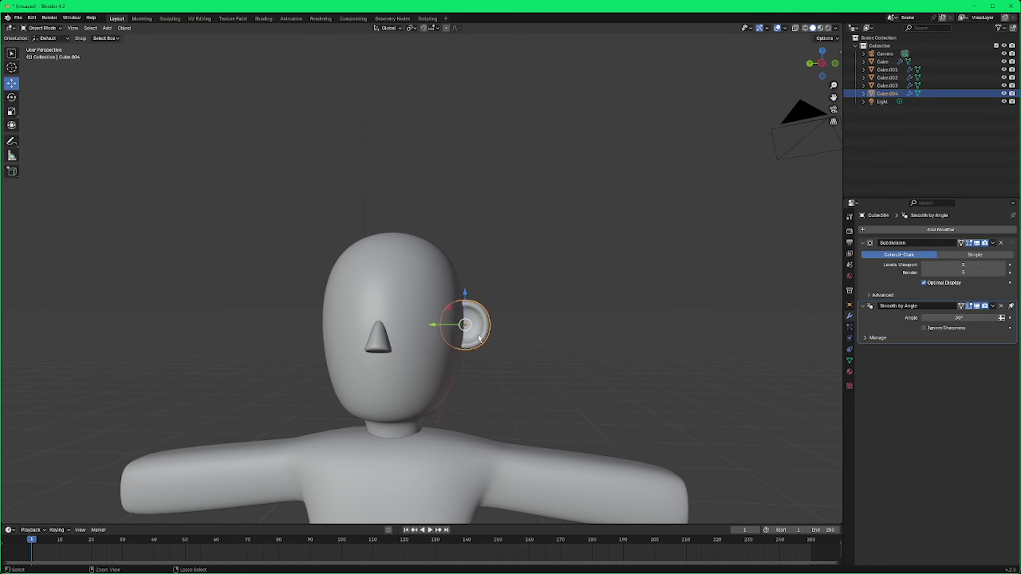
pyautogui.hotkey('ctrl', 'c')
pyautogui.hotkey('ctrl', 'v')
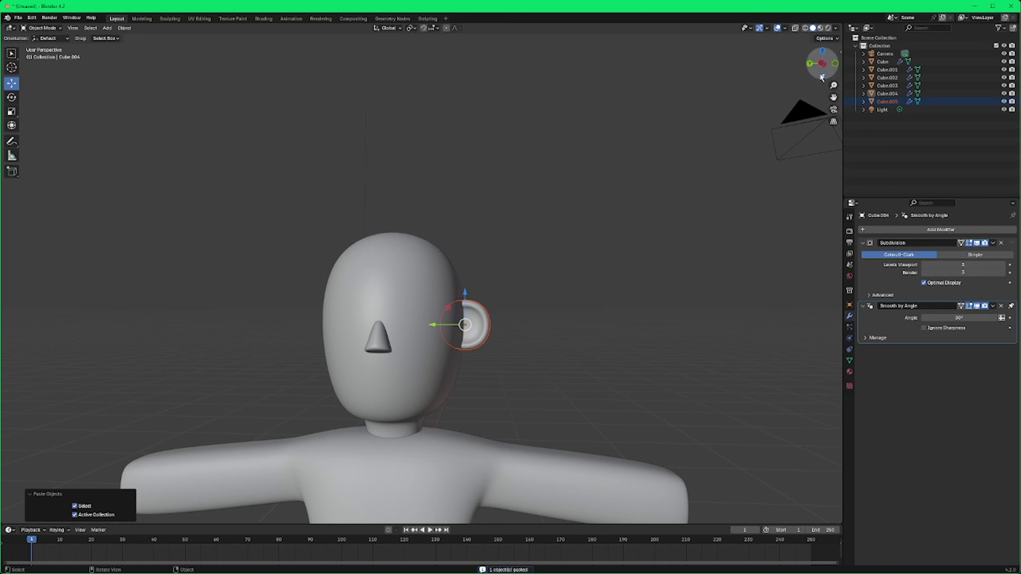
pyautogui.click(821, 62)
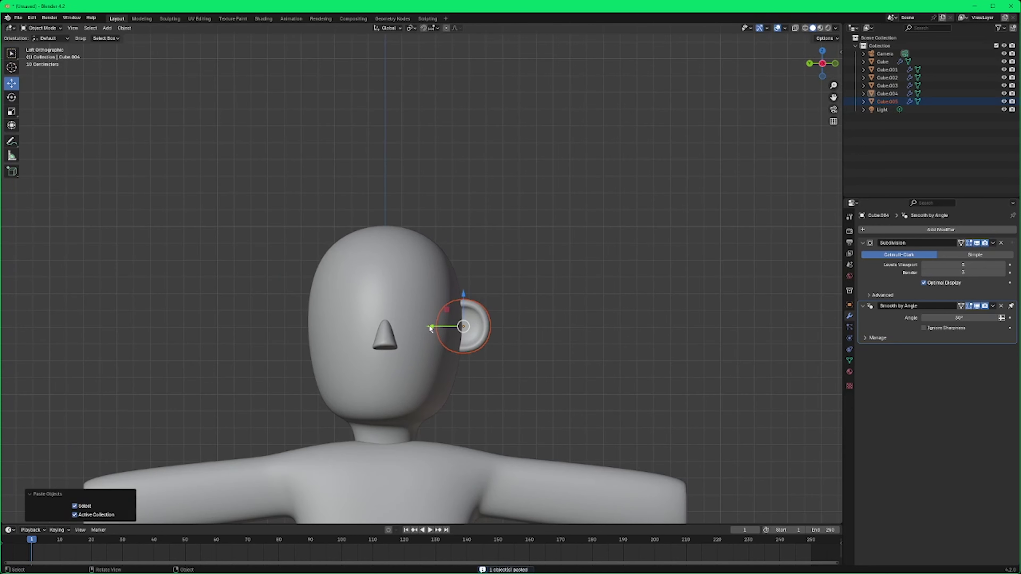
pyautogui.moveTo(430, 329); pyautogui.dragTo(272, 332)
pyautogui.click(631, 344)
# Step: Add a new 2 m mesh cube at the world origin for another part of the character
pyautogui.moveTo(629, 344); pyautogui.dragTo(550, 310, button='middle')
pyautogui.scroll(-3, 582, 274)
pyautogui.hotkey('shift', 'a')
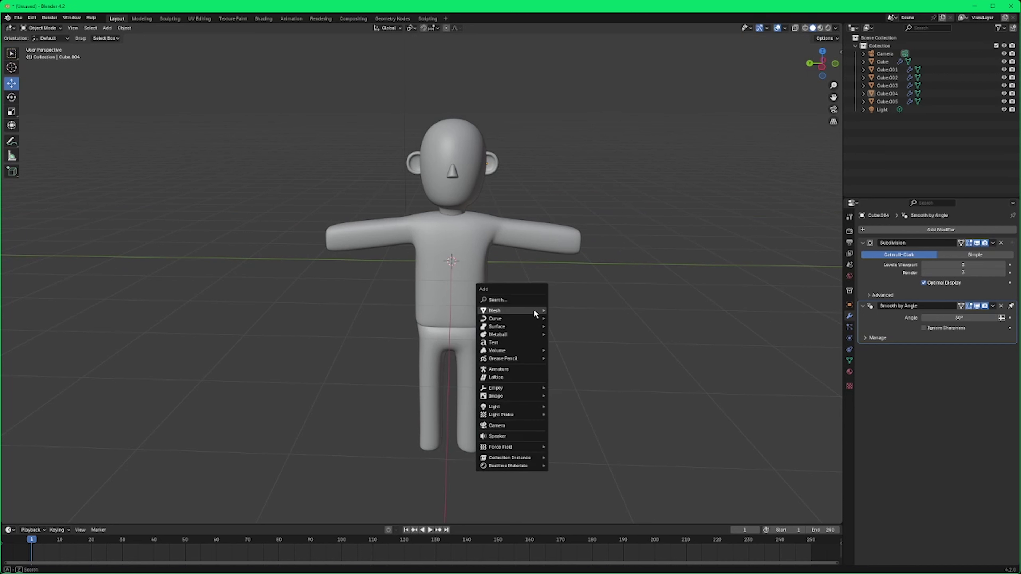
pyautogui.moveTo(533, 310)
pyautogui.click(570, 319)
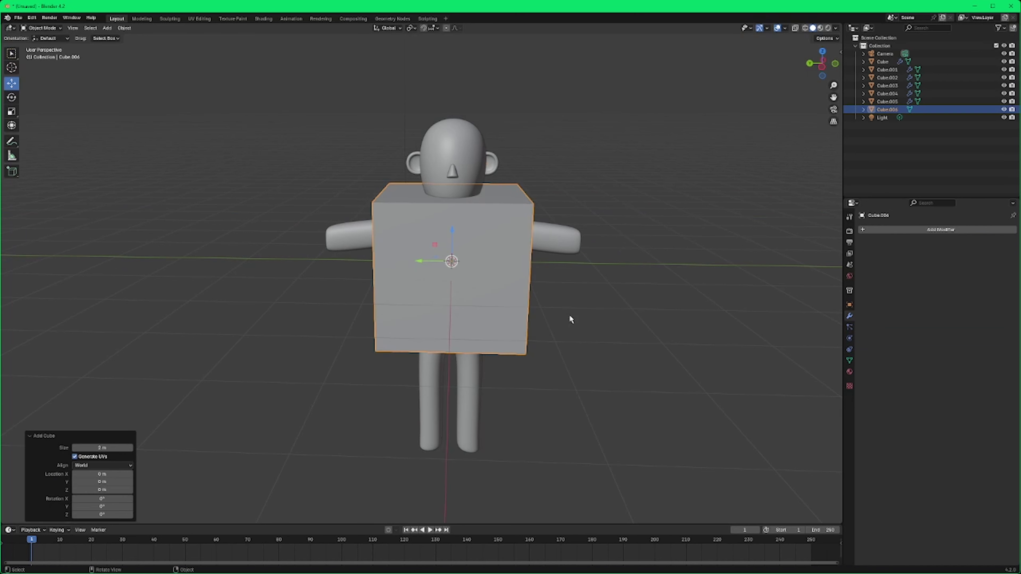
# Step: Add a Subdivision Surface modifier to the new cube with both viewport and render levels at 3
pyautogui.click(926, 229)
pyautogui.click(925, 230)
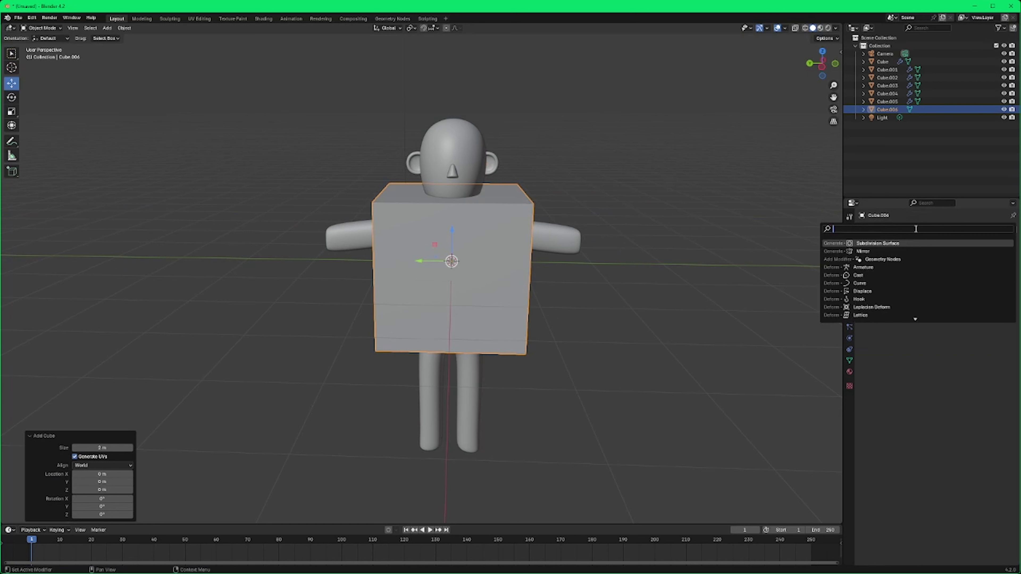
pyautogui.click(896, 244)
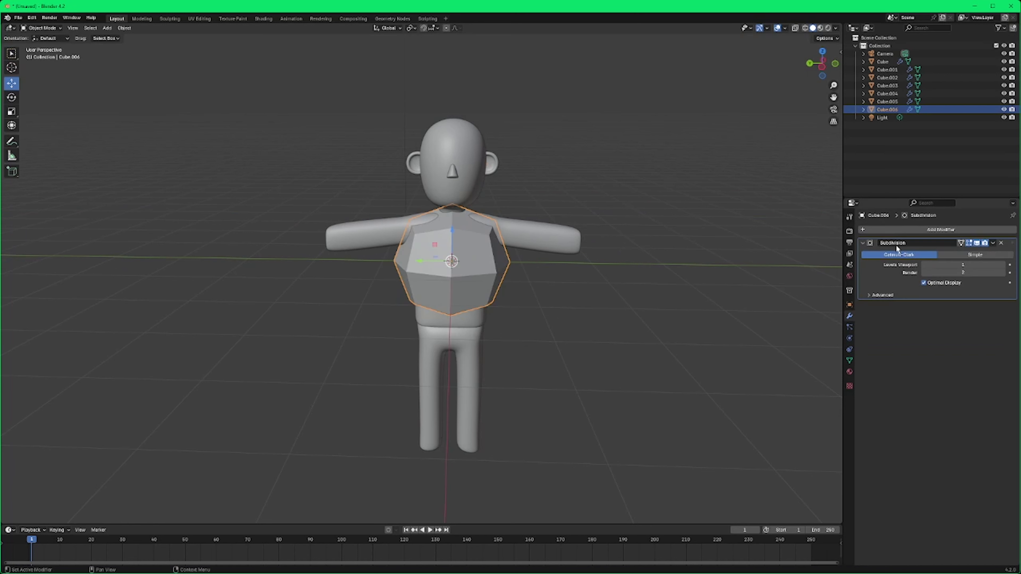
pyautogui.click(1003, 265)
pyautogui.click(1003, 265)
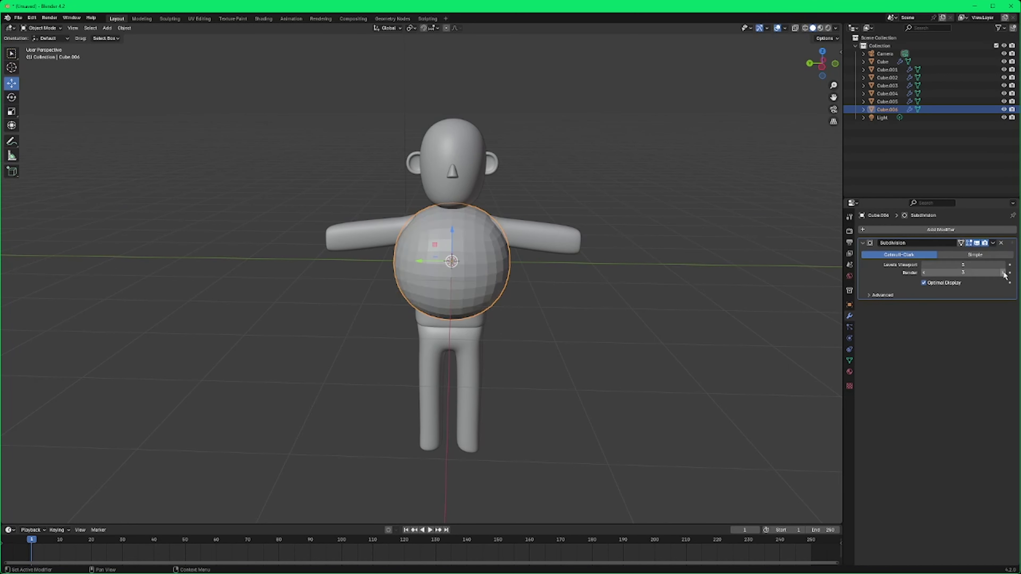
# Step: Move the rounded cube about -2.18 m along Y past the end of the arm and scale it to about 0.173
pyautogui.moveTo(506, 268); pyautogui.dragTo(474, 257, button='middle')
pyautogui.moveTo(416, 262); pyautogui.dragTo(571, 261)
pyautogui.press('s')
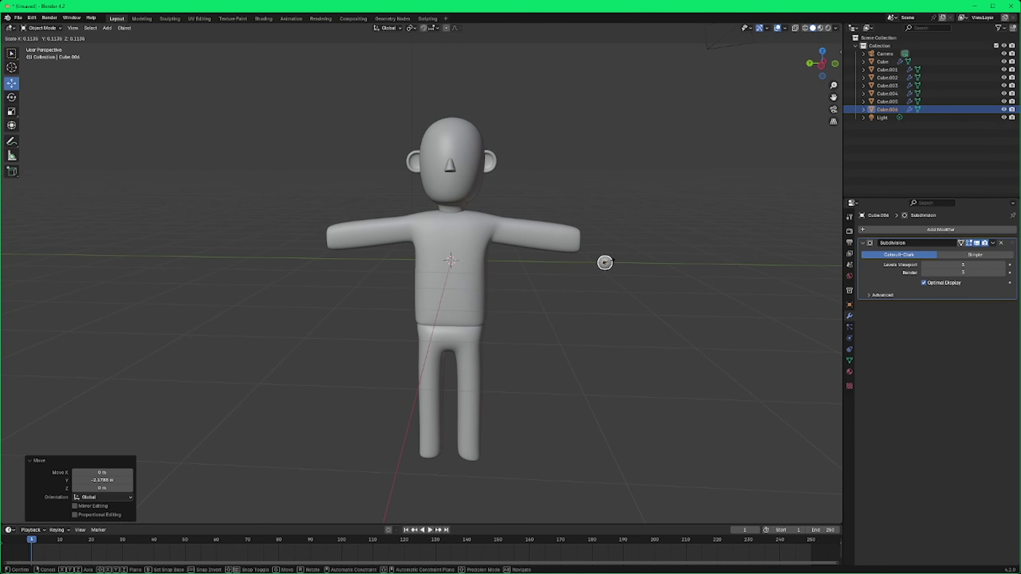
pyautogui.click(615, 264)
# Step: Raise the small ball about 0.29 m along Z to the height of the arm's end
pyautogui.scroll(2, 627, 265)
pyautogui.keyDown('shift'); pyautogui.moveTo(705, 258); pyautogui.dragTo(547, 279, button='middle'); pyautogui.keyUp('shift')
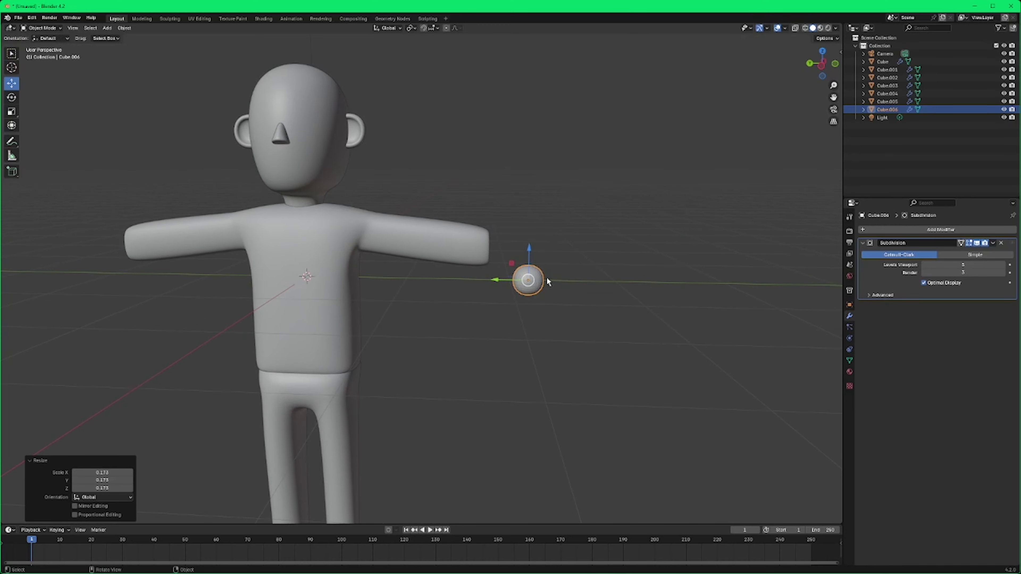
pyautogui.moveTo(529, 245); pyautogui.dragTo(530, 215)
# Step: Apply Shade Auto Smooth with a 30° angle to the small ball beside the arm
pyautogui.scroll(1, 553, 253)
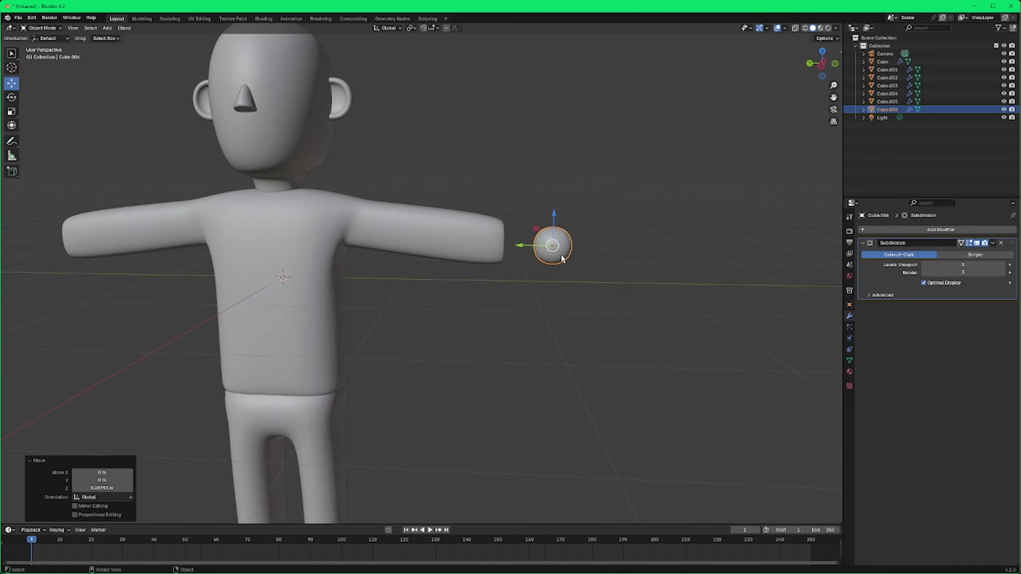
pyautogui.keyDown('shift'); pyautogui.moveTo(655, 251); pyautogui.dragTo(518, 286, button='middle'); pyautogui.keyUp('shift')
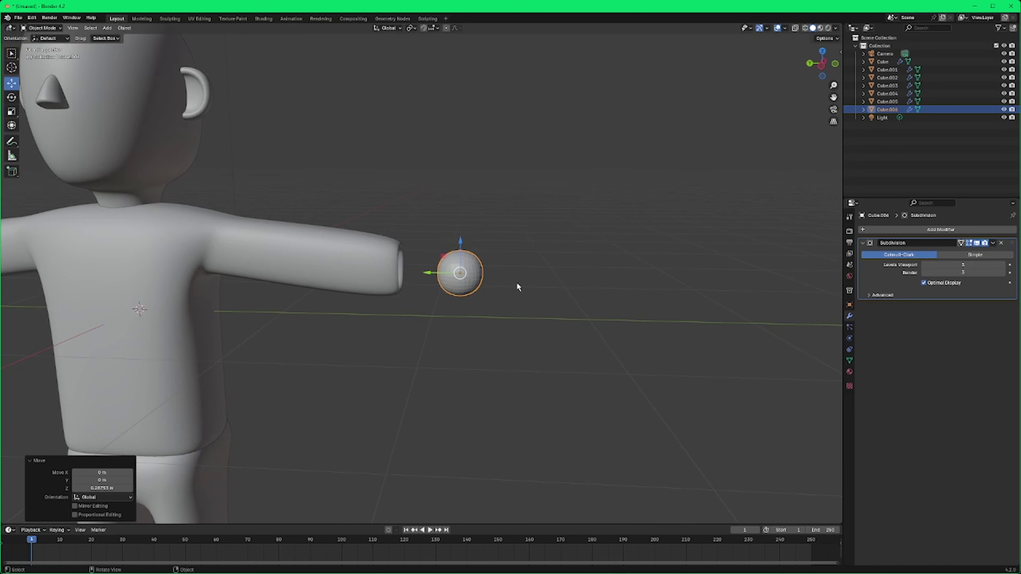
pyautogui.rightClick(477, 269)
pyautogui.click(458, 237)
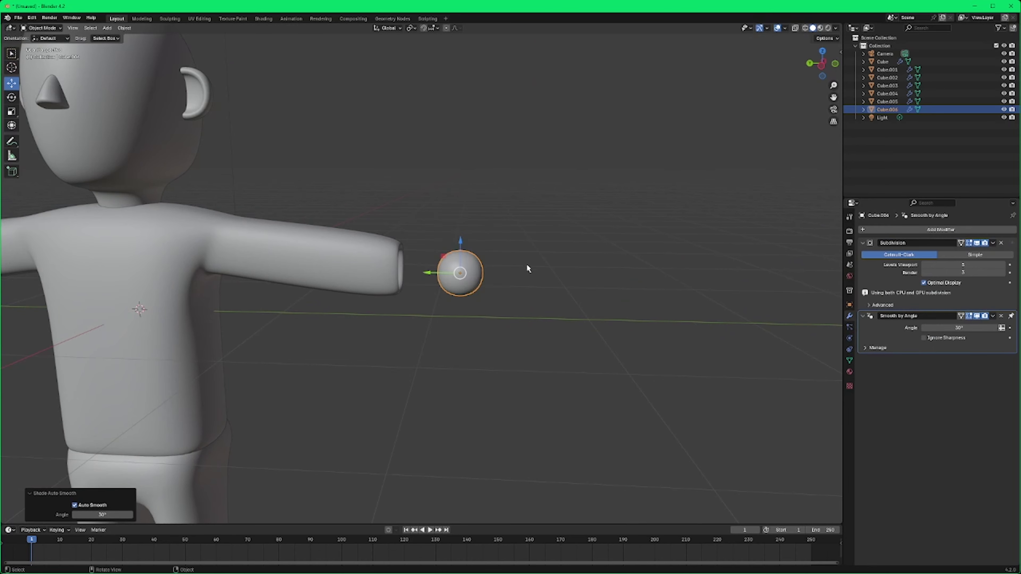
# Step: Move the ball about -0.11 m along Y, farther away from the end of the arm
pyautogui.scroll(1, 526, 265)
pyautogui.moveTo(456, 258); pyautogui.dragTo(452, 304, button='middle')
pyautogui.moveTo(438, 309); pyautogui.dragTo(459, 311)
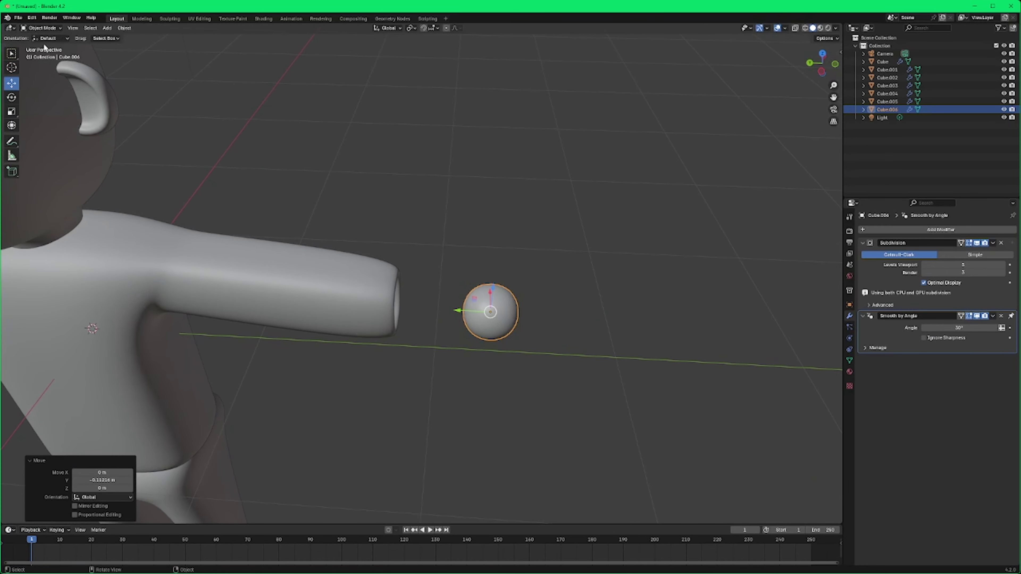
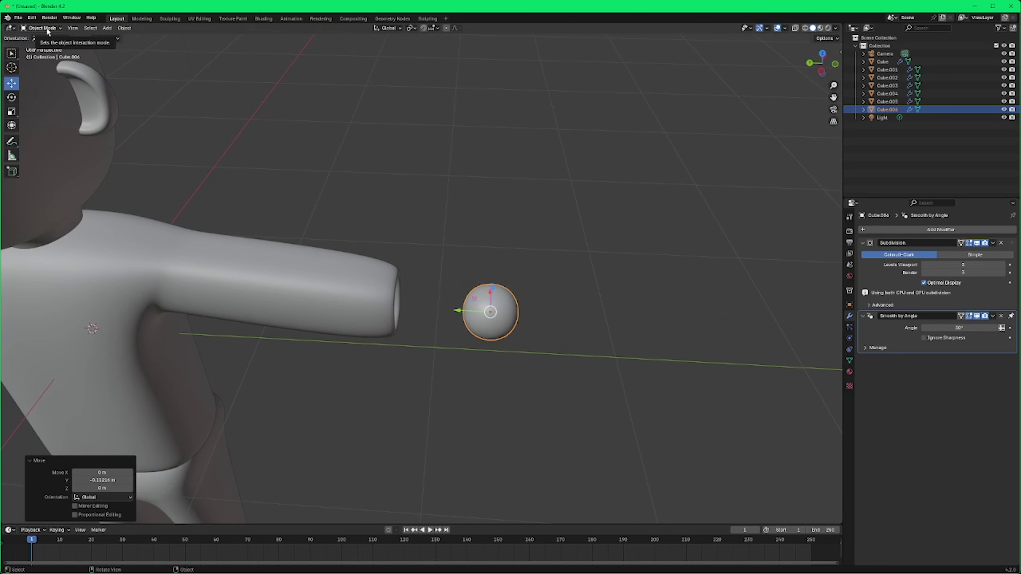
# Step: In Edit Mode, inset the ball's face that points toward the arm with a thickness of about 0.524 m
pyautogui.click(47, 32)
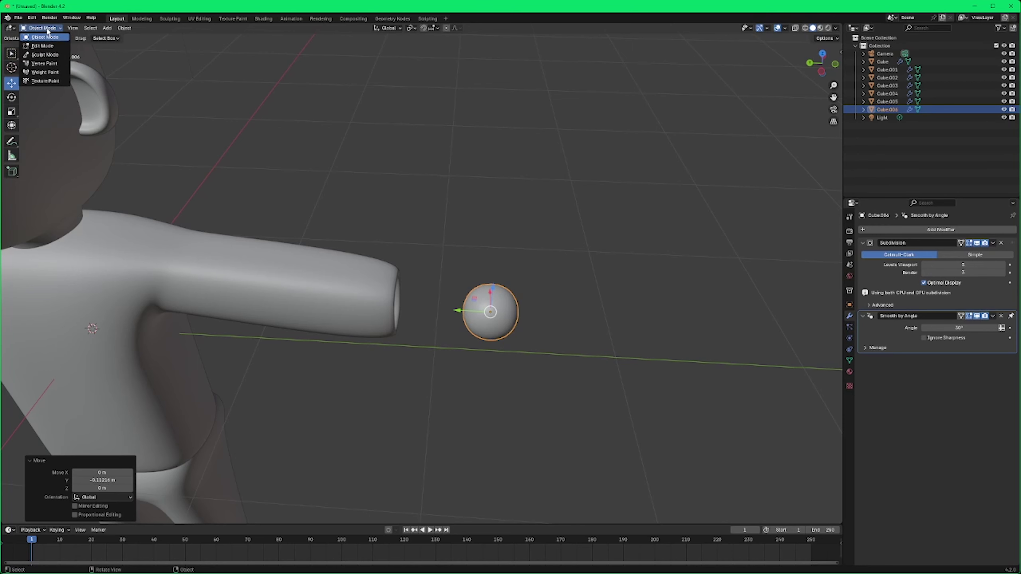
pyautogui.click(47, 46)
pyautogui.moveTo(649, 298); pyautogui.dragTo(686, 282, button='middle')
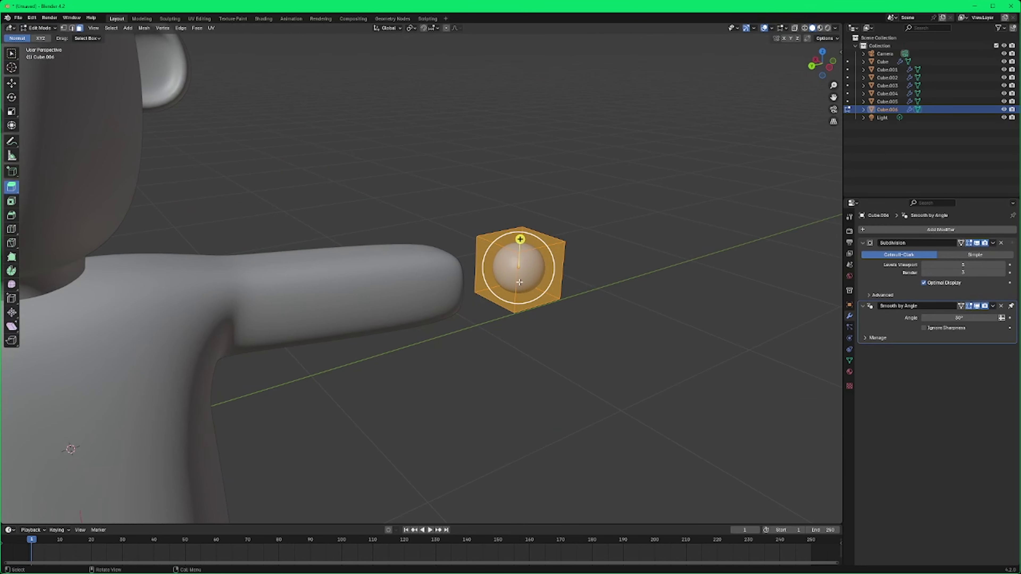
pyautogui.click(504, 277)
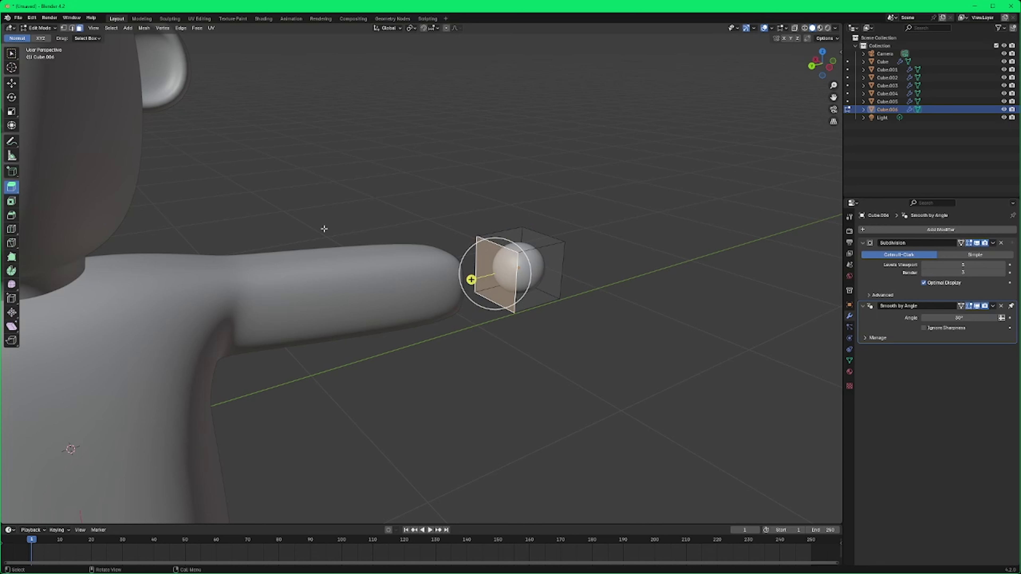
pyautogui.click(11, 201)
pyautogui.moveTo(492, 270); pyautogui.dragTo(517, 270)
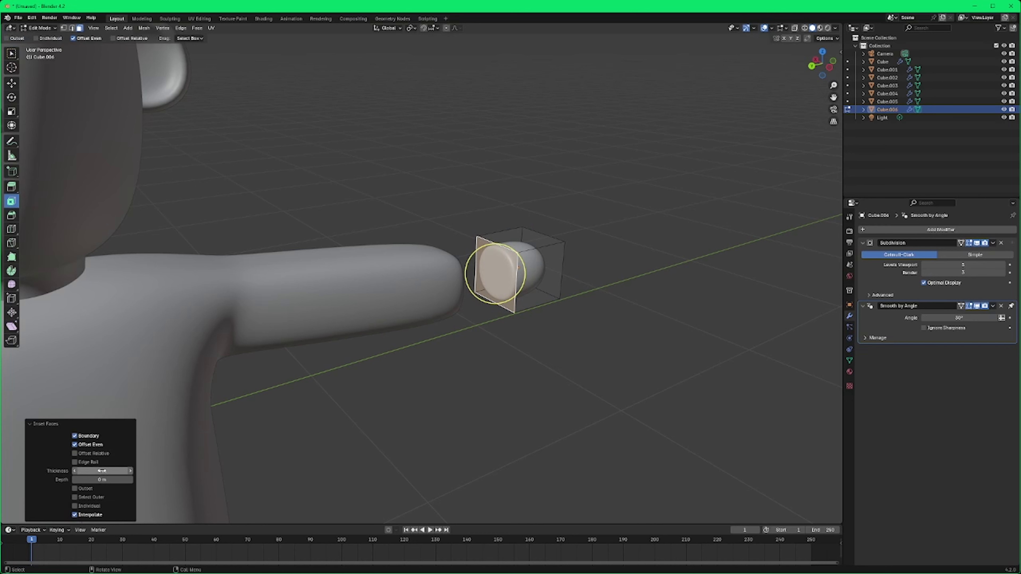
pyautogui.moveTo(102, 470); pyautogui.dragTo(138, 471)
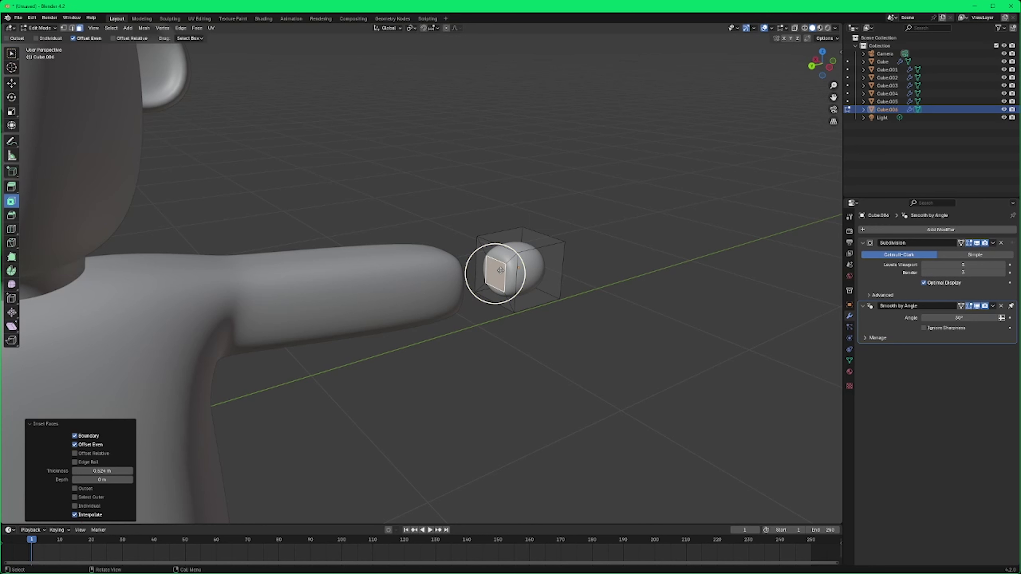
# Step: Extrude the inset face toward the arm's open end to form a narrow wrist
pyautogui.click(11, 188)
pyautogui.moveTo(470, 279); pyautogui.dragTo(407, 294)
pyautogui.moveTo(406, 294); pyautogui.dragTo(373, 284, button='middle')
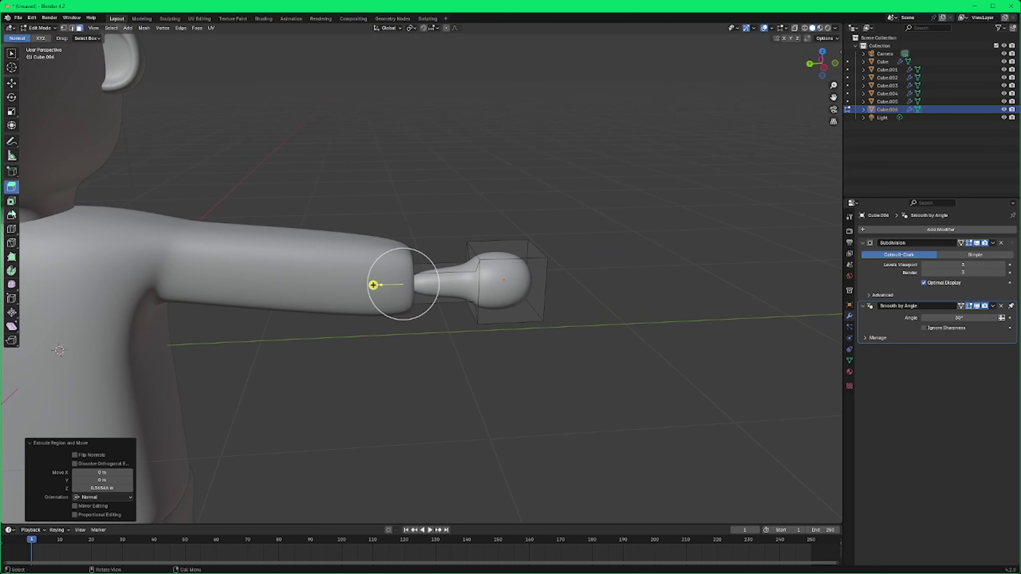
# Step: Flatten the hand's tip by scaling its upper and lower outer edges along Z to about 0.357
pyautogui.moveTo(402, 246)
pyautogui.mouseDown(button='middle')
pyautogui.moveTo(440, 244)
pyautogui.moveTo(416, 242)
pyautogui.mouseUp(button='middle')
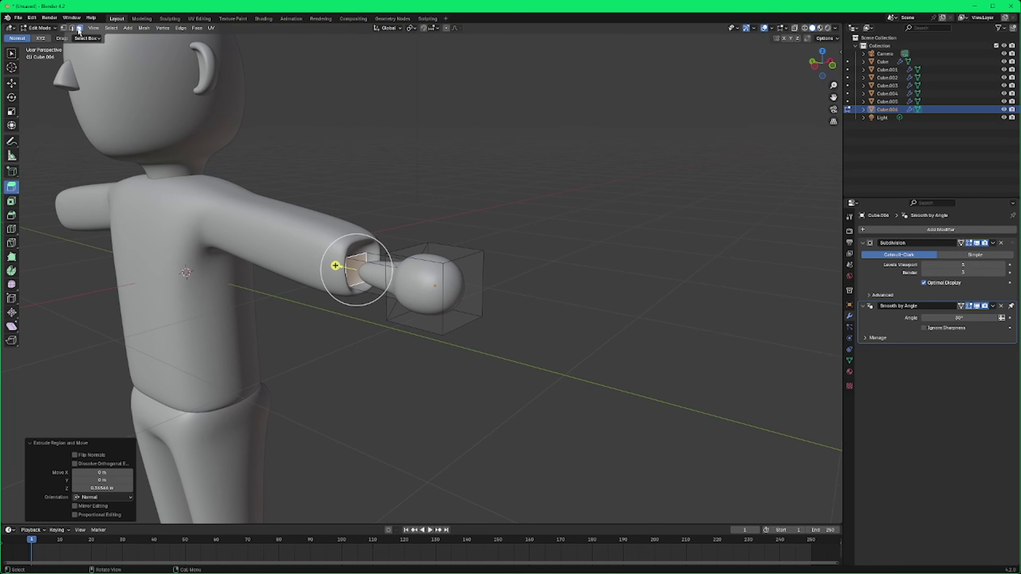
pyautogui.click(72, 28)
pyautogui.click(462, 257)
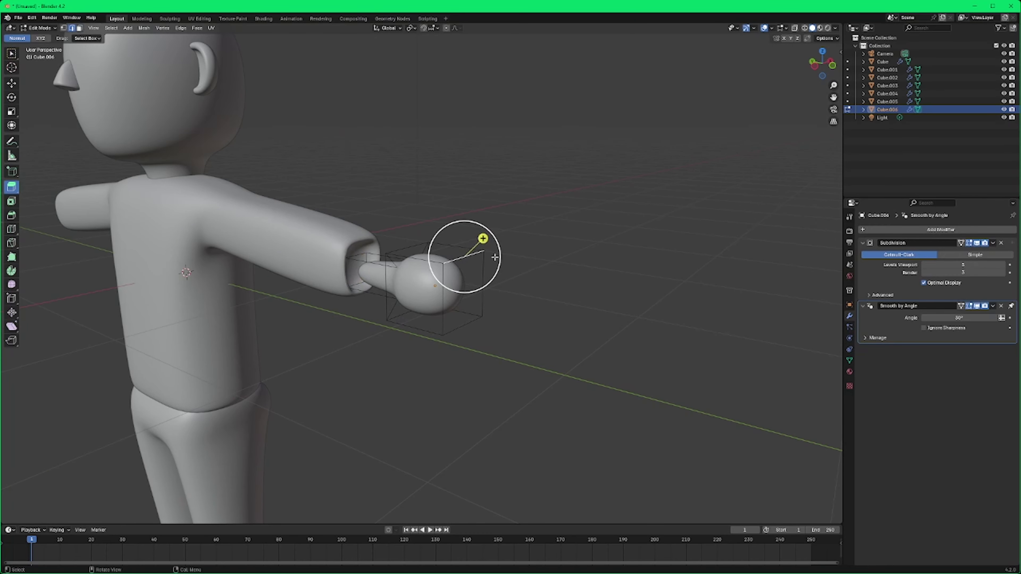
pyautogui.click(14, 58)
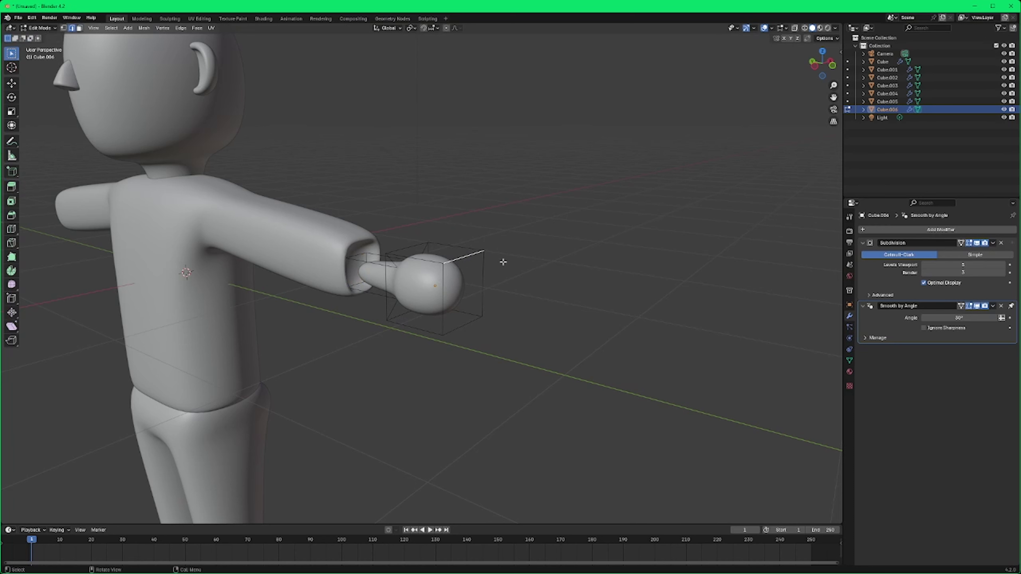
pyautogui.keyDown('shift'); pyautogui.click(467, 324); pyautogui.keyUp('shift')
pyautogui.moveTo(504, 319); pyautogui.dragTo(511, 295, button='middle')
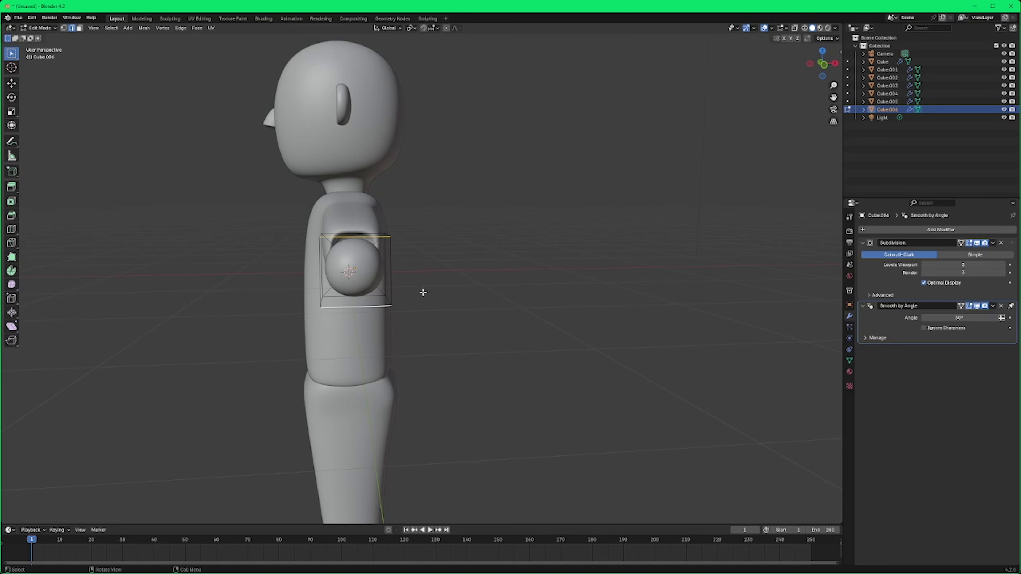
pyautogui.press('s')
pyautogui.press('z')
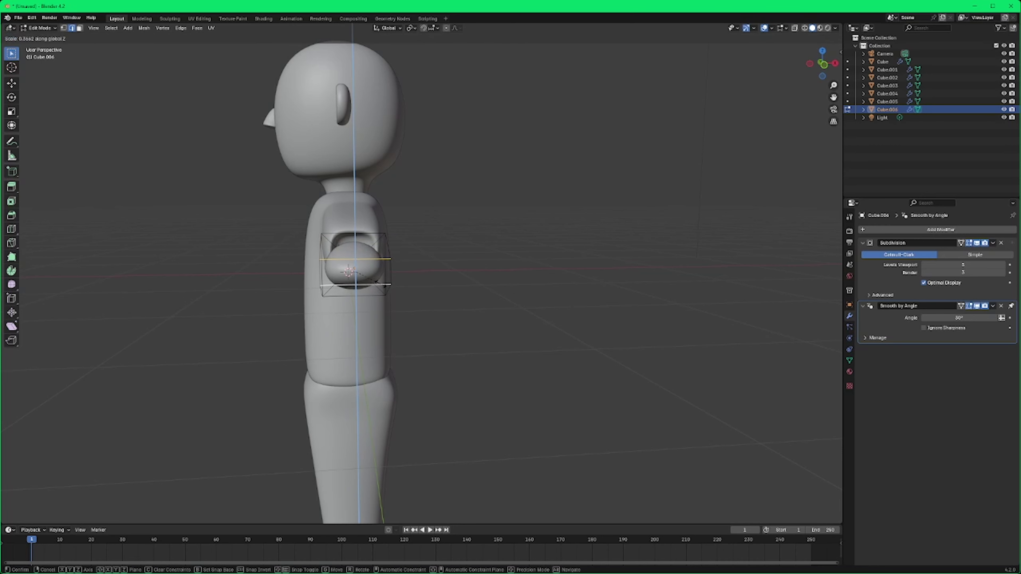
pyautogui.click(381, 284)
# Step: Add loop cuts near the palm's base and near the hand's tip to sharpen the shape
pyautogui.moveTo(433, 307); pyautogui.dragTo(542, 334, button='middle')
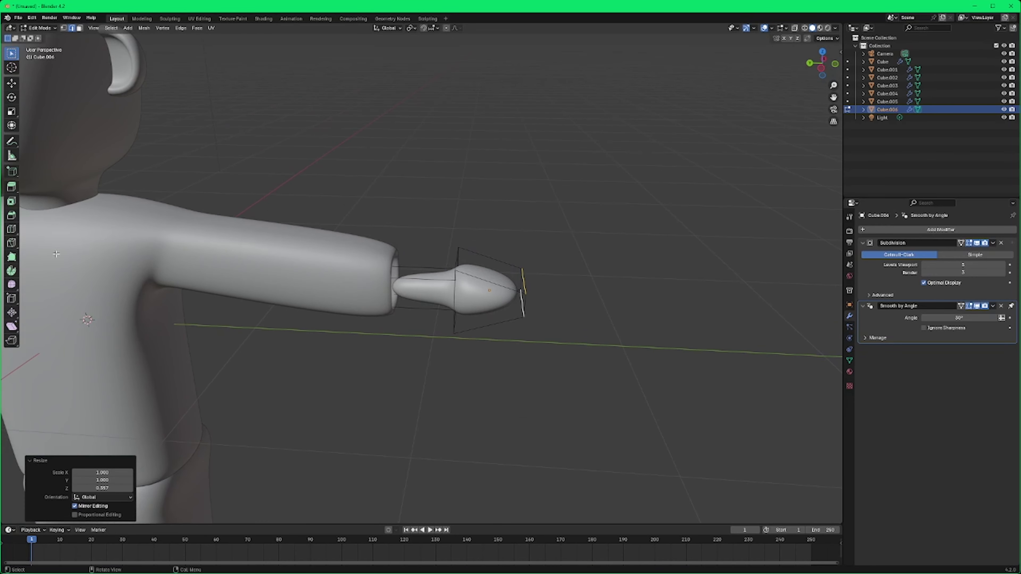
pyautogui.click(12, 230)
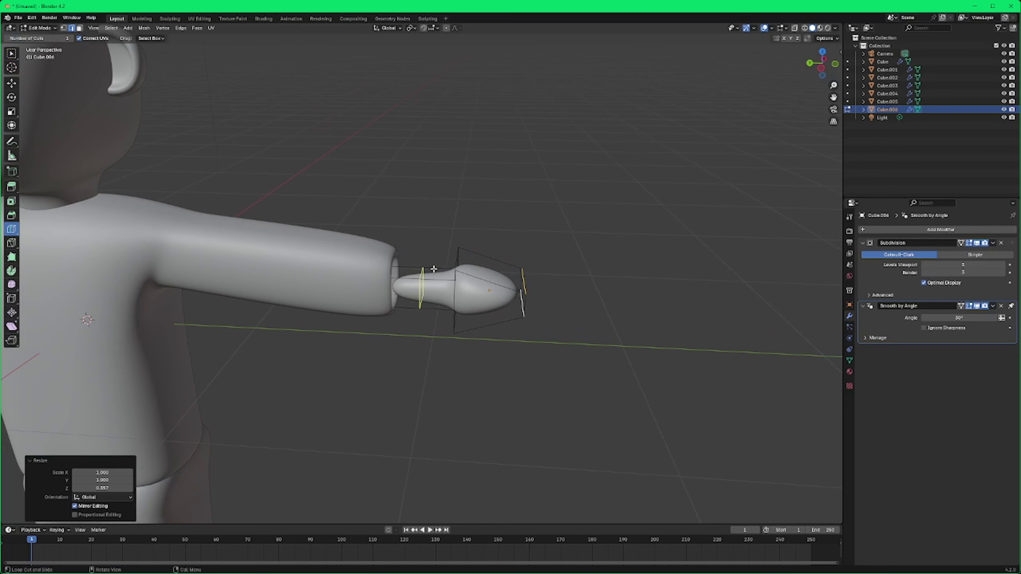
pyautogui.moveTo(414, 276); pyautogui.dragTo(510, 283)
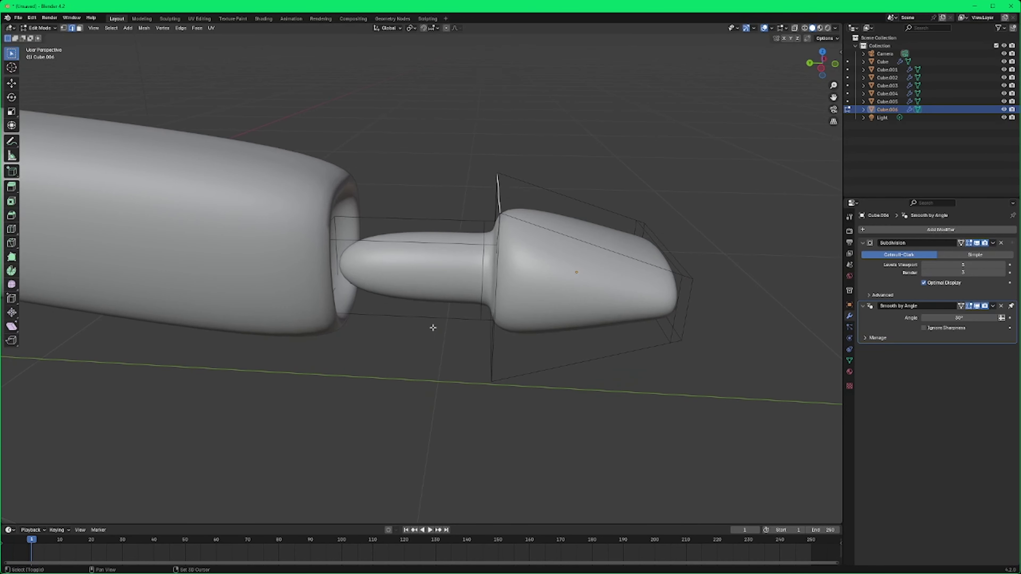
# Step: Scale the upper and lower edges at the palm's base along Z to about 0.509
pyautogui.moveTo(433, 327); pyautogui.dragTo(461, 337, button='middle')
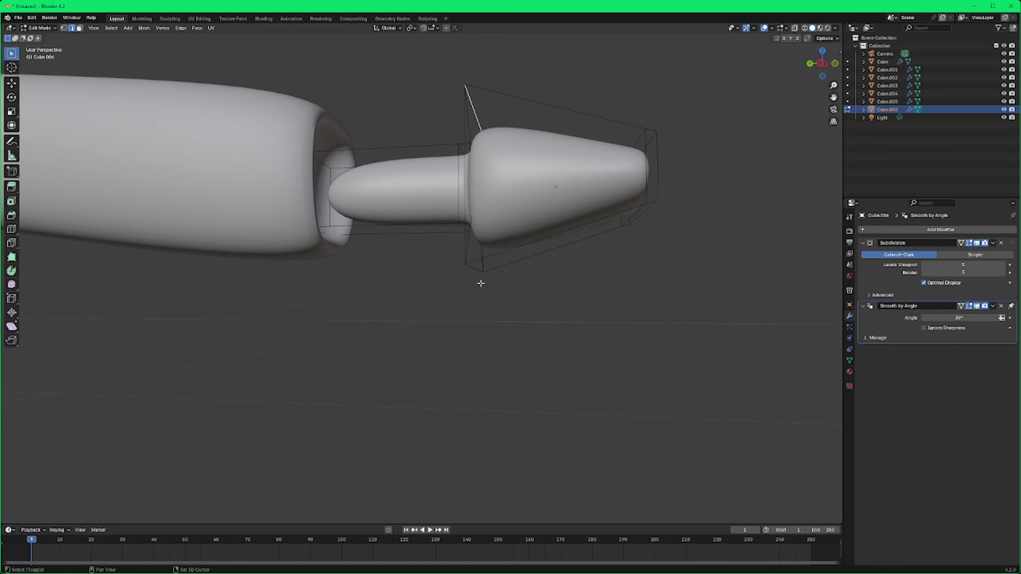
pyautogui.moveTo(477, 267); pyautogui.dragTo(492, 307, button='middle')
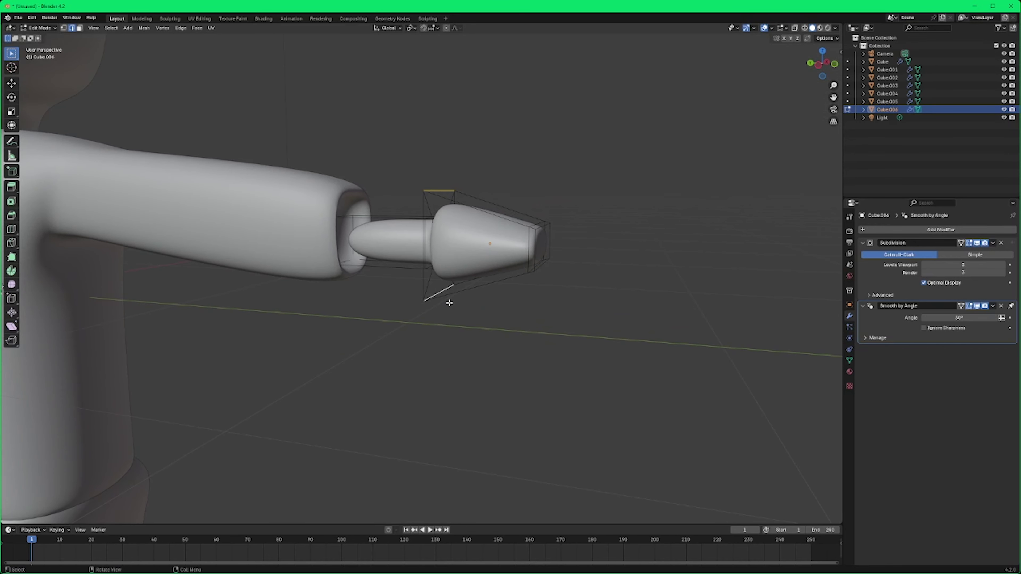
pyautogui.press('s')
pyautogui.press('z')
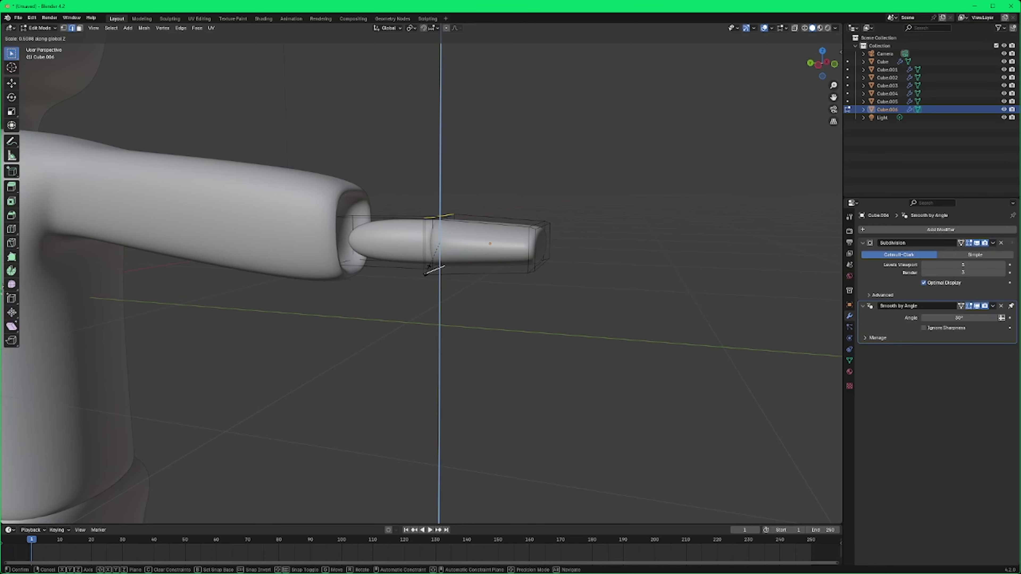
pyautogui.click(425, 274)
# Step: Add a loop cut around the wrist and slide it close to the end inside the arm
pyautogui.moveTo(425, 275); pyautogui.dragTo(499, 360, button='middle')
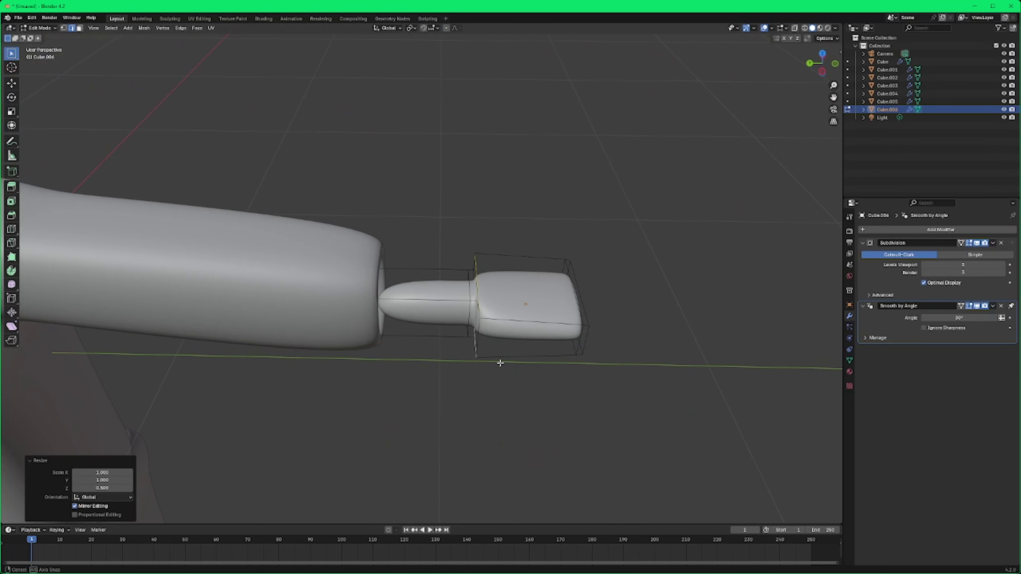
pyautogui.click(15, 229)
pyautogui.moveTo(429, 295); pyautogui.dragTo(392, 293)
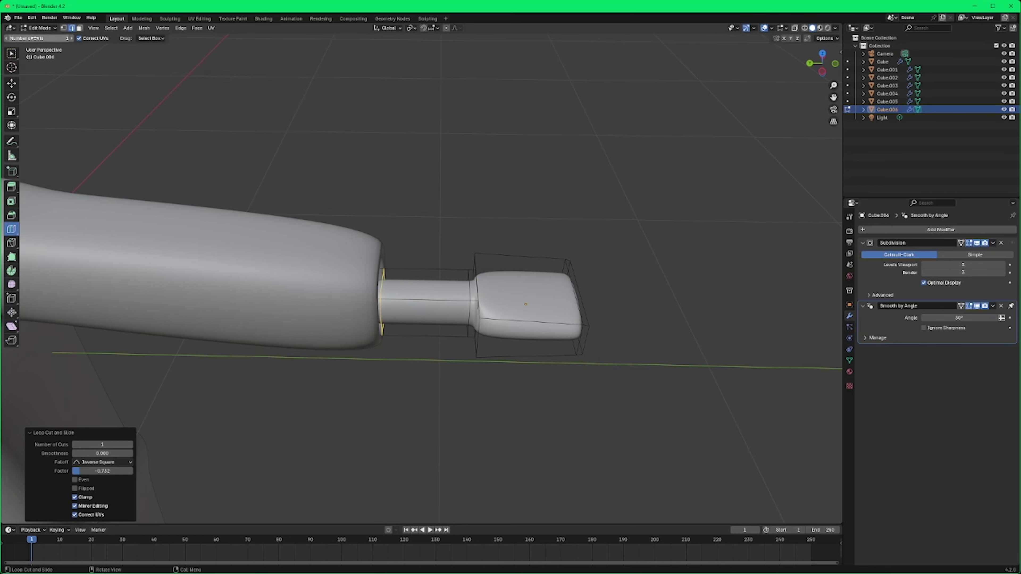
# Step: Return to Object Mode and move the hand along Y so the wrist sits inside the arm's end
pyautogui.click(39, 28)
pyautogui.click(44, 33)
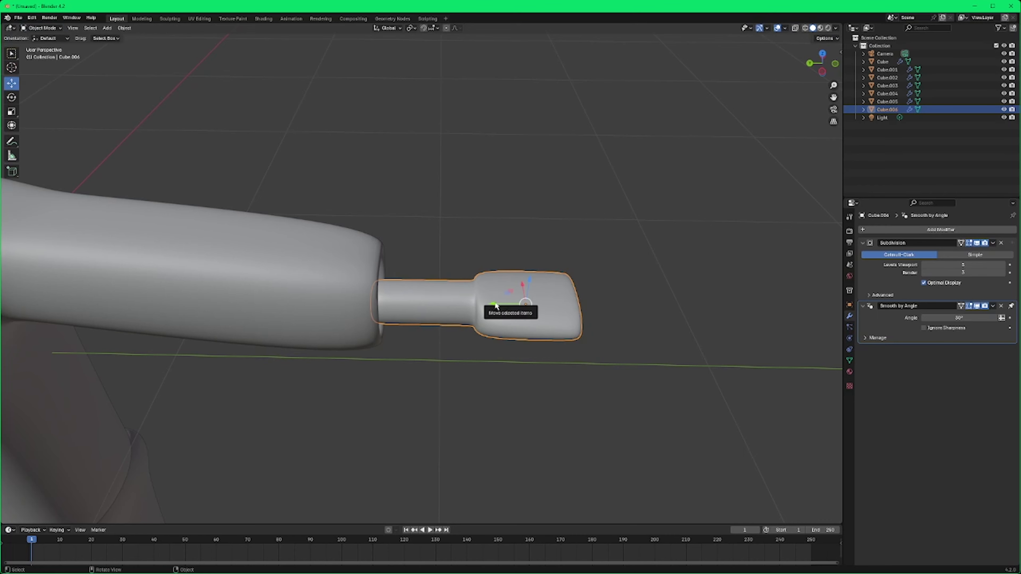
pyautogui.moveTo(496, 306); pyautogui.dragTo(402, 306)
pyautogui.click(590, 320)
pyautogui.scroll(-3, 568, 336)
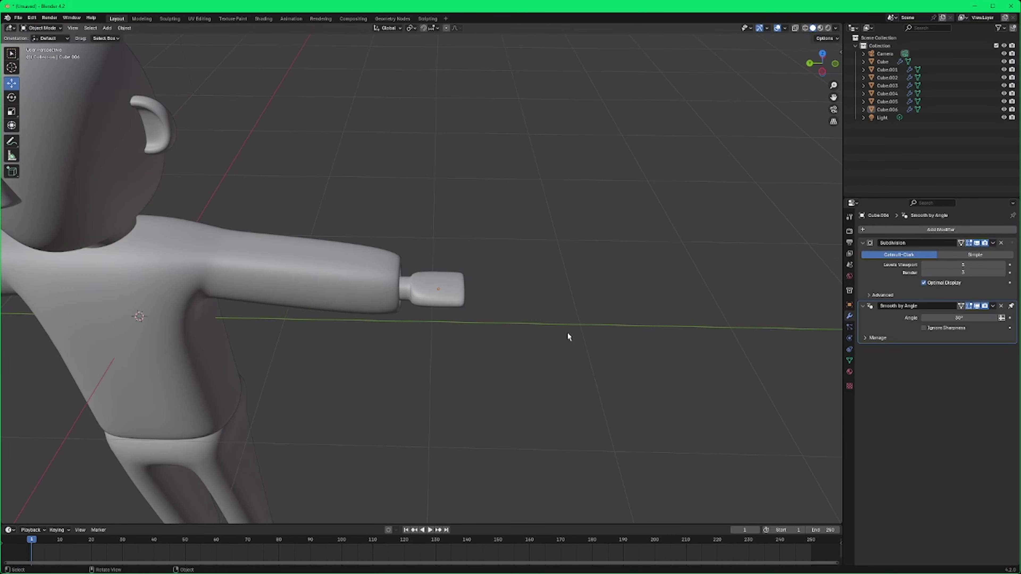
pyautogui.scroll(-3, 566, 333)
# Step: Scale the hand up by about 1.27 and raise it slightly along Z to line up with the arm
pyautogui.moveTo(564, 332); pyautogui.dragTo(477, 317, button='middle')
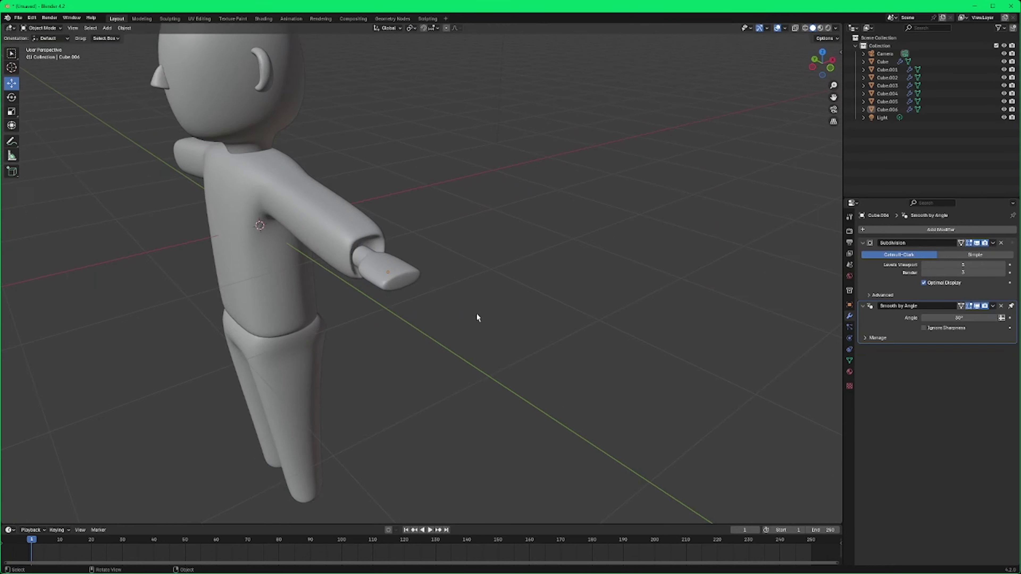
pyautogui.scroll(2, 466, 314)
pyautogui.click(450, 308)
pyautogui.press('s')
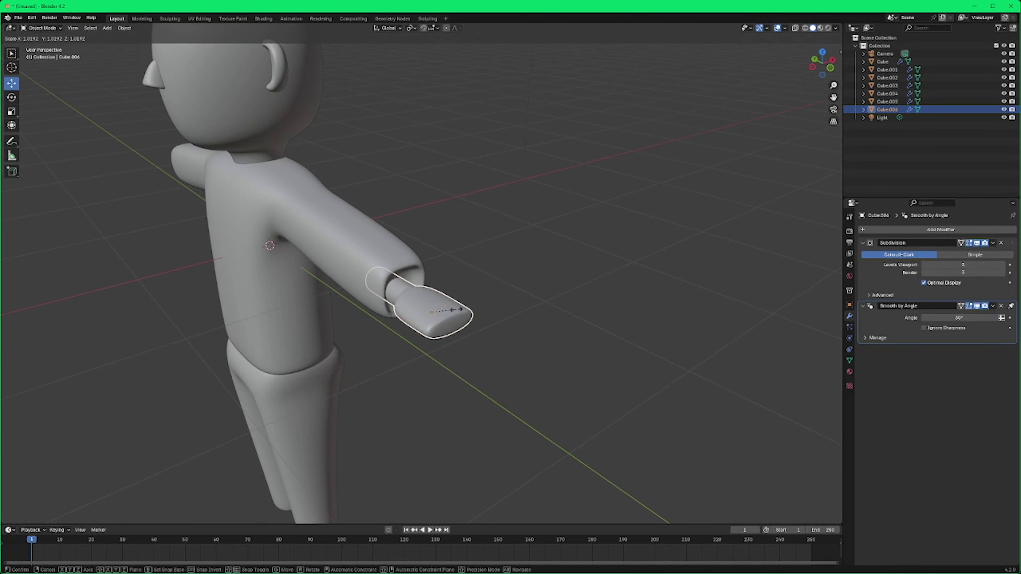
pyautogui.click(531, 318)
pyautogui.moveTo(533, 318); pyautogui.dragTo(593, 303, button='middle')
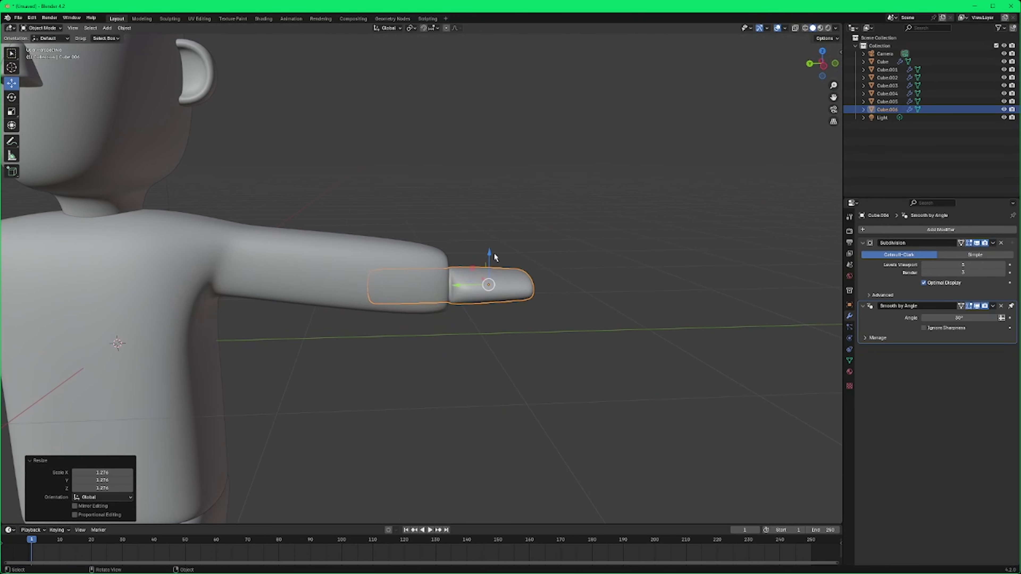
pyautogui.moveTo(495, 256); pyautogui.dragTo(494, 252)
# Step: In Edit Mode, add one centred loop cut running lengthwise through the hand with a factor of 0
pyautogui.moveTo(494, 253); pyautogui.dragTo(517, 282, button='middle')
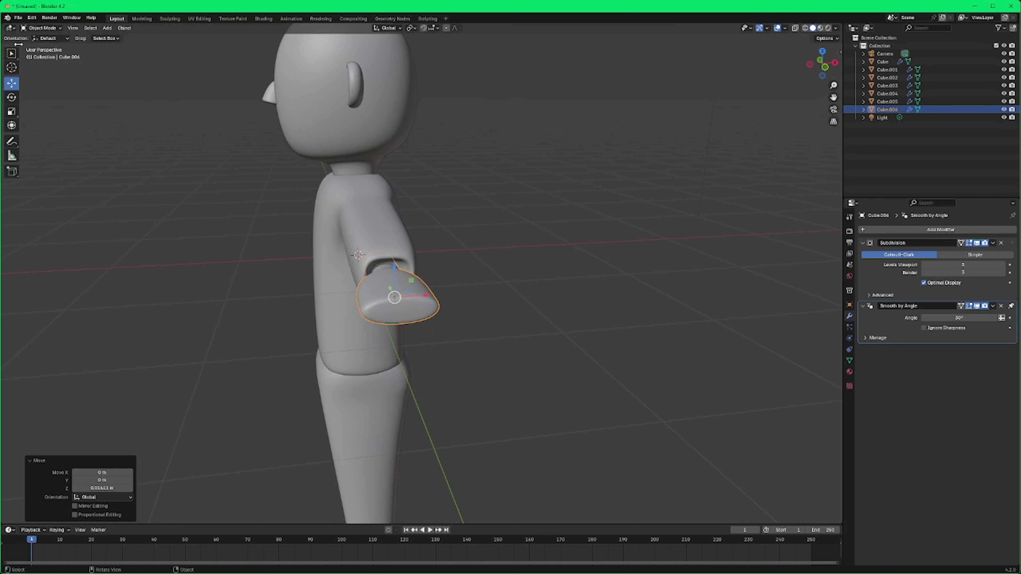
pyautogui.click(41, 28)
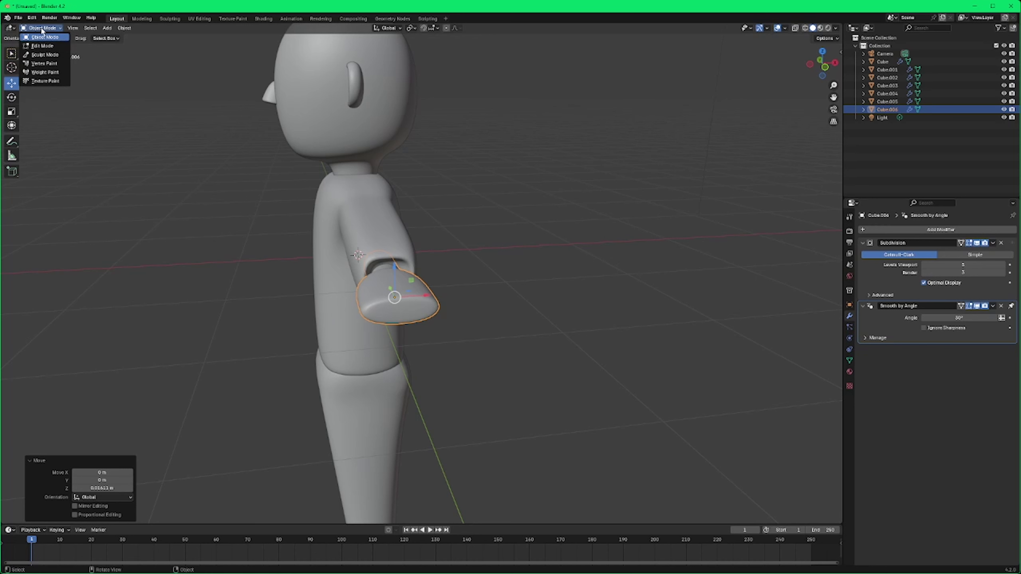
pyautogui.click(43, 46)
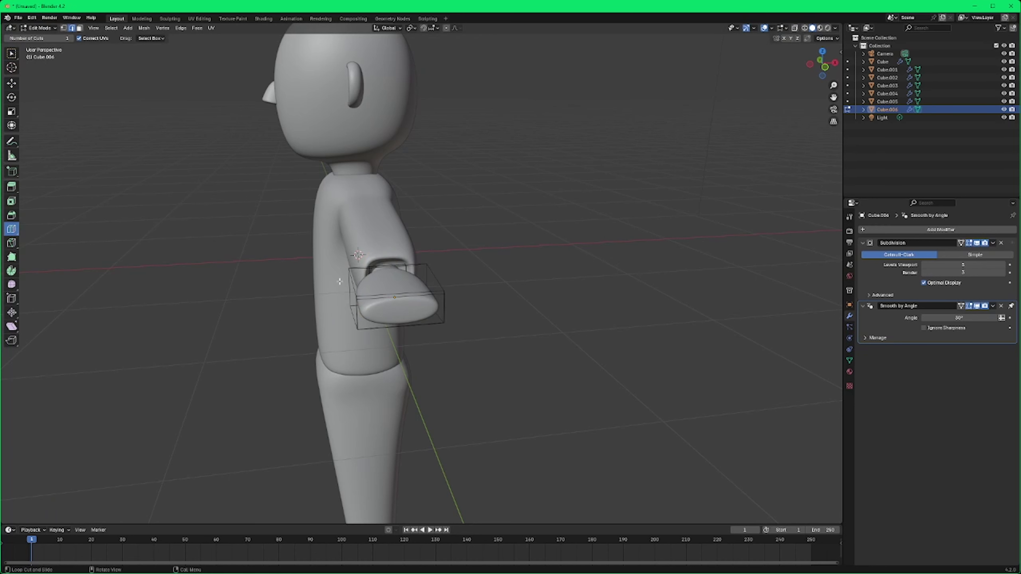
pyautogui.click(404, 298)
pyautogui.click(404, 297)
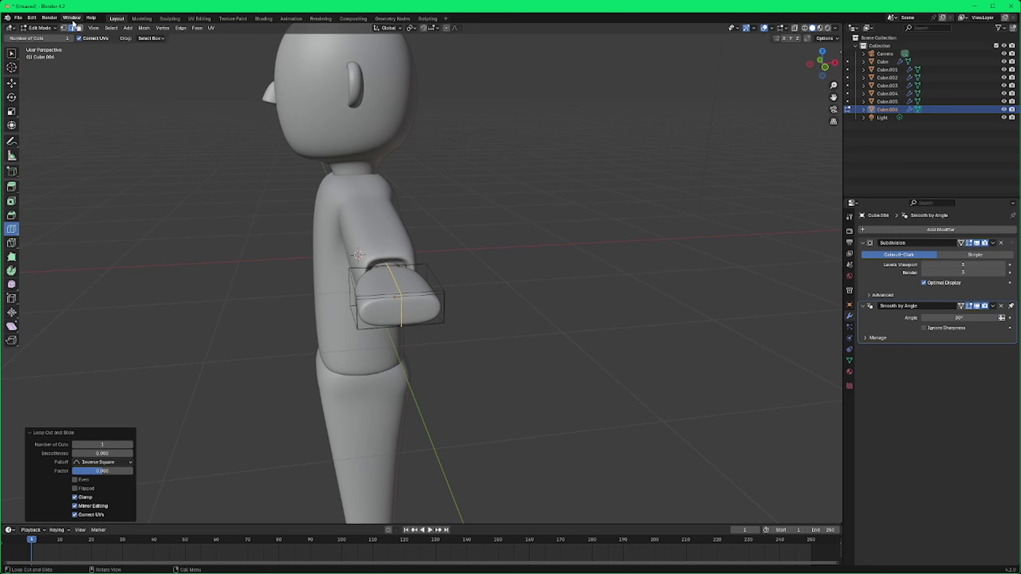
# Step: Pull the new middle edge at the hand's tip outward, away from the arm
pyautogui.click(8, 55)
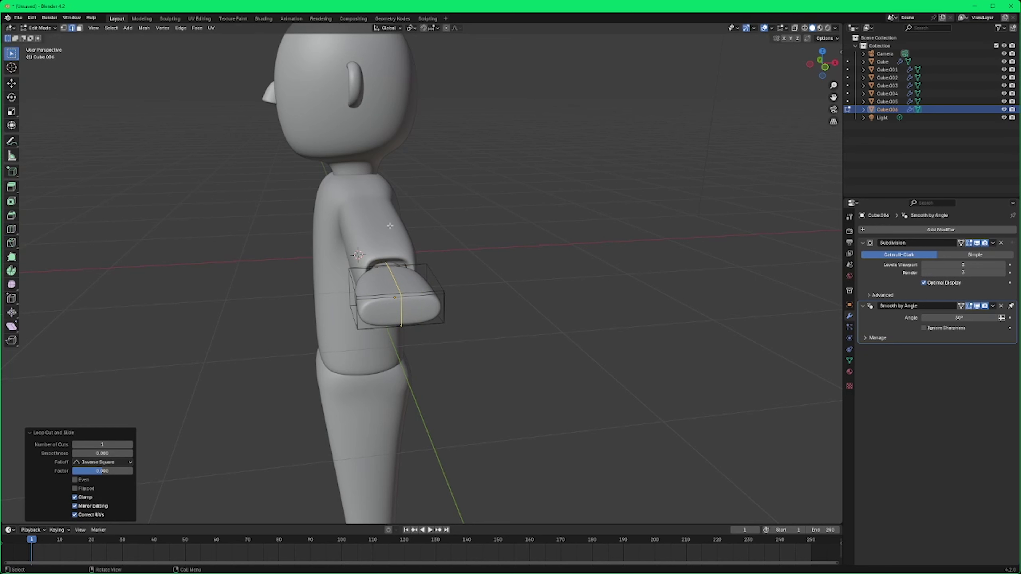
pyautogui.click(401, 310)
pyautogui.moveTo(403, 313); pyautogui.dragTo(448, 311, button='middle')
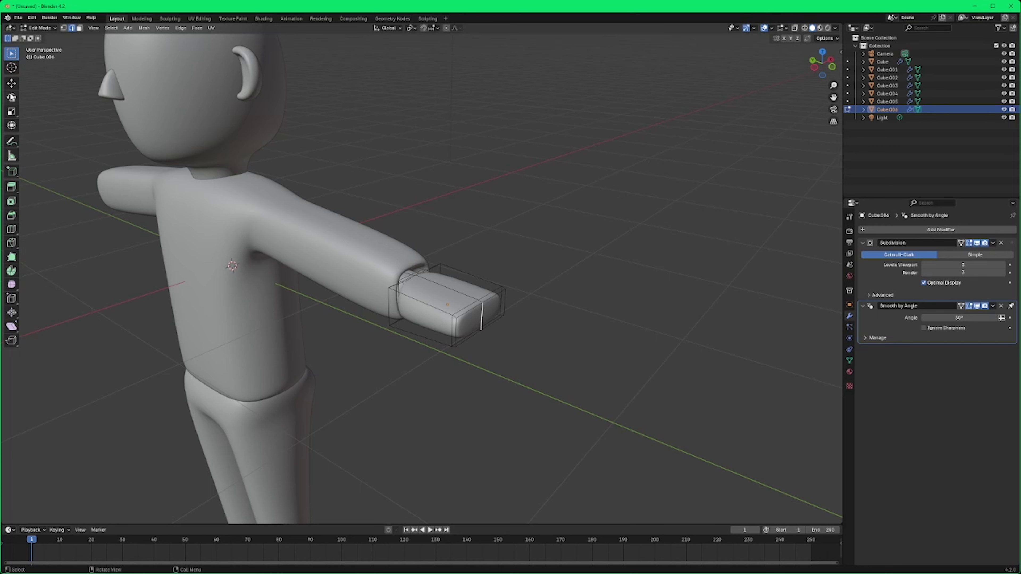
pyautogui.click(11, 83)
pyautogui.moveTo(483, 315); pyautogui.dragTo(499, 332)
# Step: Lower the upper edges on both sides of the hand's tip along Z to taper the fingers
pyautogui.moveTo(499, 332); pyautogui.dragTo(450, 320, button='middle')
pyautogui.click(313, 285)
pyautogui.keyDown('shift'); pyautogui.click(381, 285); pyautogui.keyUp('shift')
pyautogui.moveTo(351, 265); pyautogui.dragTo(348, 292)
pyautogui.click(384, 339)
pyautogui.keyDown('shift'); pyautogui.click(322, 342); pyautogui.keyUp('shift')
pyautogui.click(552, 340)
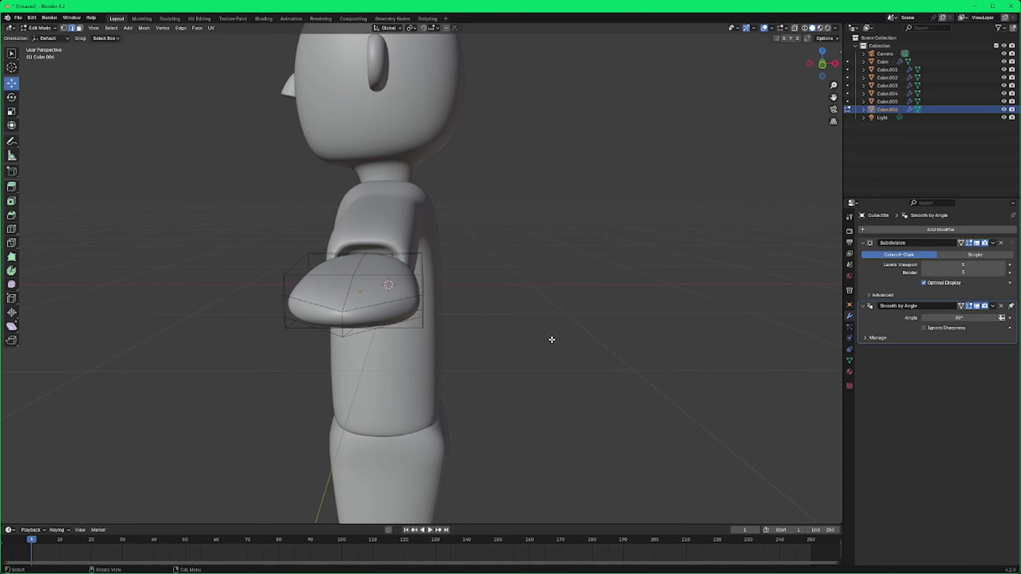
# Step: In Object Mode, paste a copy of the finished hand and move it along Y to the end of the opposite arm
pyautogui.moveTo(552, 340); pyautogui.dragTo(611, 386, button='middle')
pyautogui.click(40, 28)
pyautogui.click(42, 36)
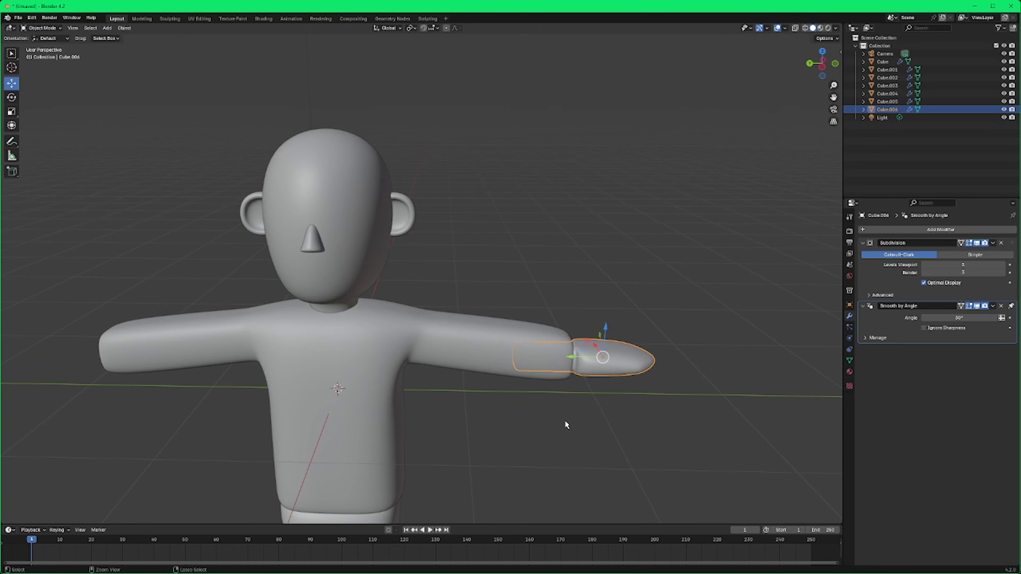
pyautogui.hotkey('ctrl', 'c')
pyautogui.hotkey('ctrl', 'v')
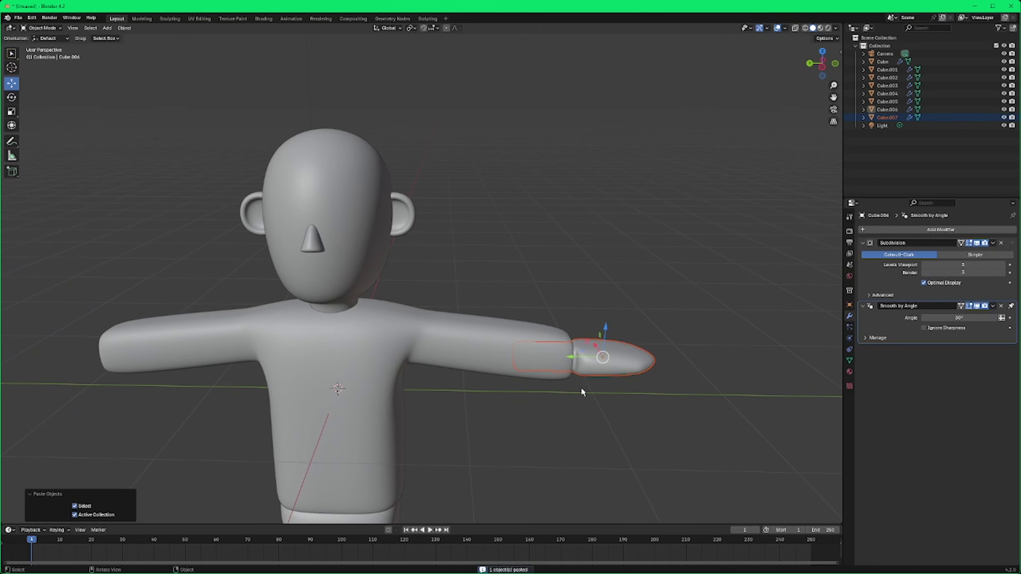
pyautogui.press('g')
pyautogui.press('y')
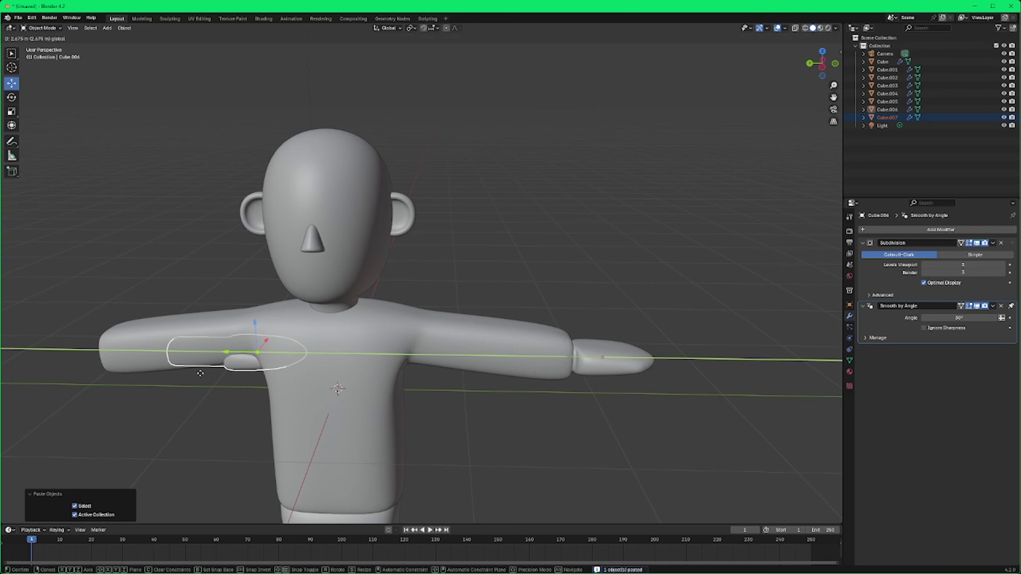
pyautogui.click(117, 376)
# Step: Rotate the copied hand 180° about the global Z axis so its fingers point away from the body
pyautogui.keyDown('shift'); pyautogui.moveTo(126, 389); pyautogui.dragTo(299, 353, button='middle'); pyautogui.keyUp('shift')
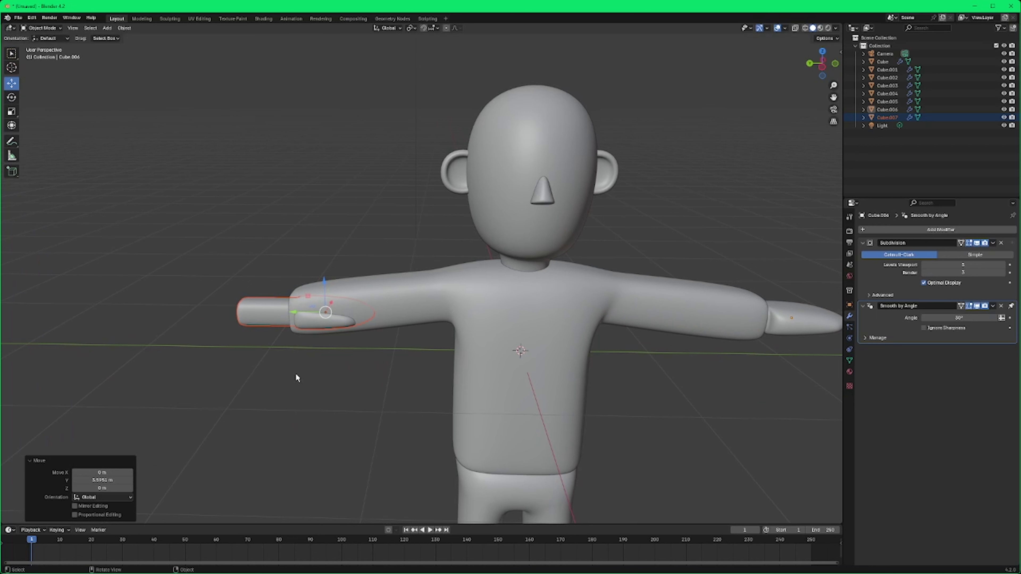
pyautogui.press('r')
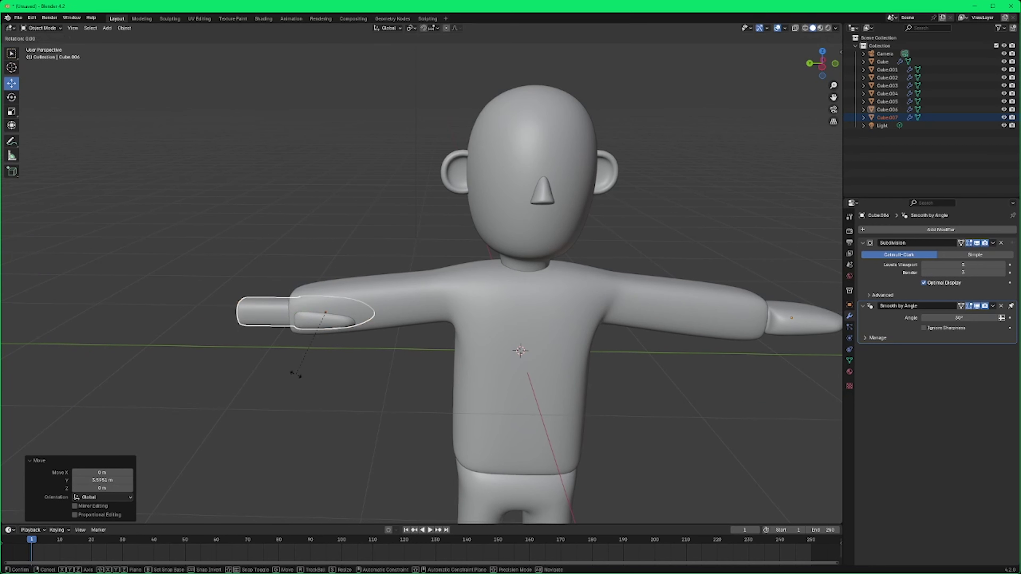
pyautogui.write('z')
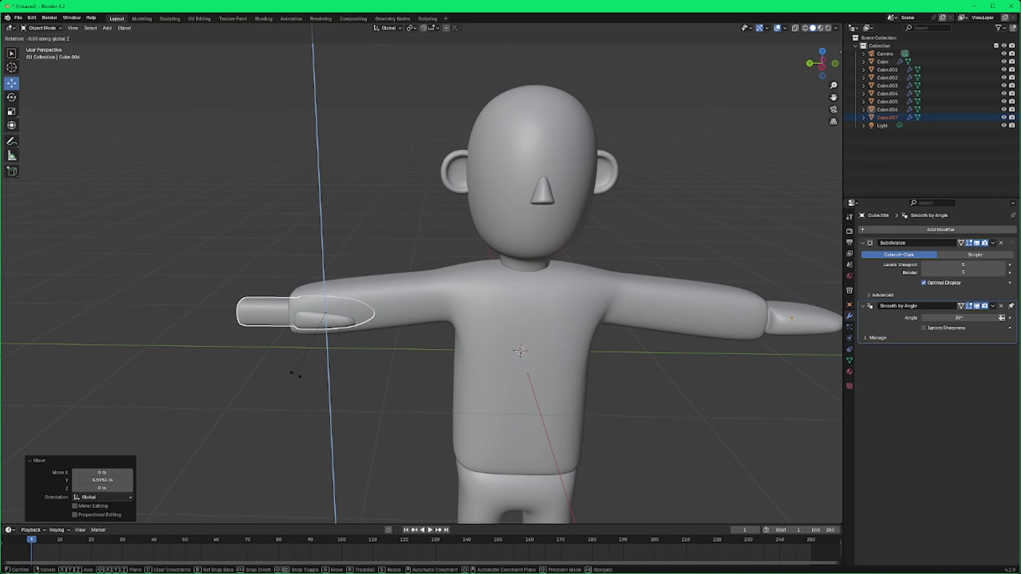
pyautogui.write('180')
pyautogui.press('Return')
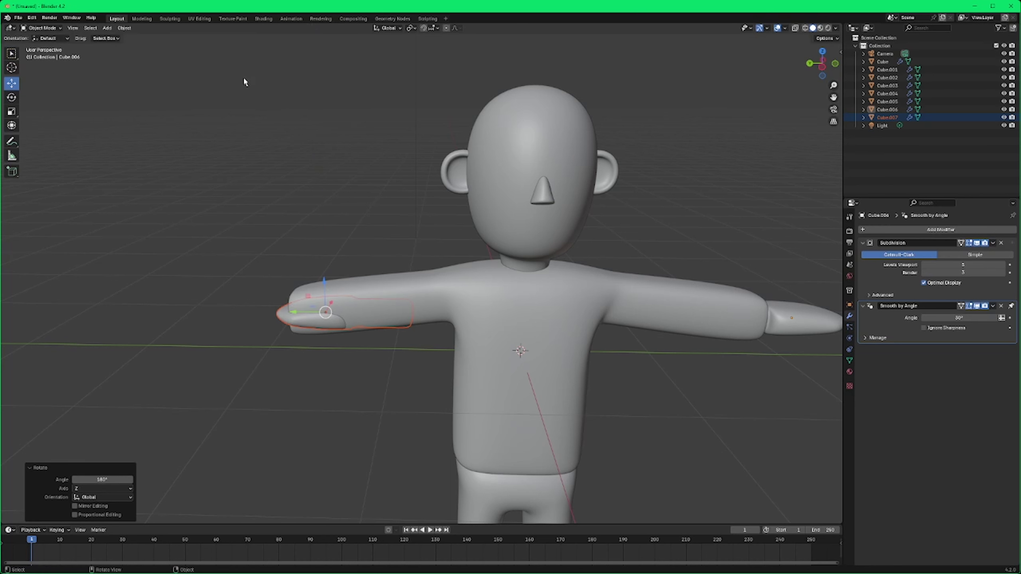
# Step: Move the rotated hand outward along Y until it sits at the end of the arm, then deselect it
pyautogui.click(17, 52)
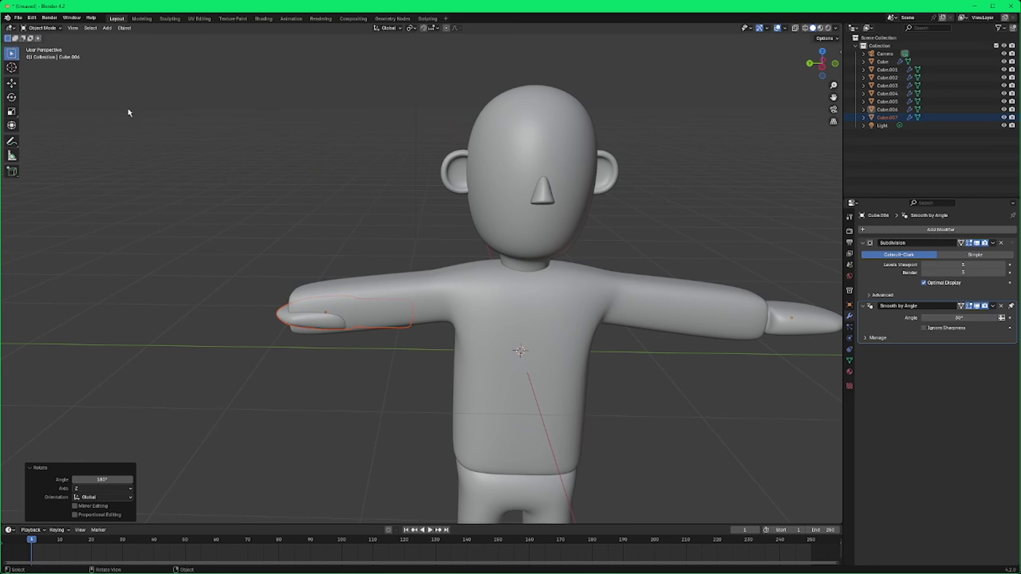
pyautogui.click(312, 325)
pyautogui.hotkey('shift', 'space')
pyautogui.press('g')
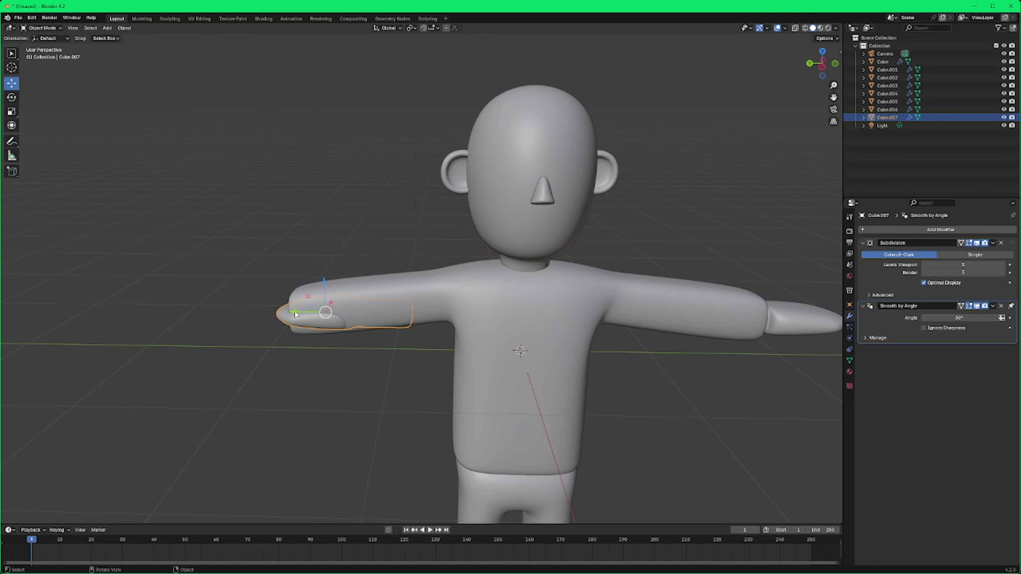
pyautogui.moveTo(295, 314); pyautogui.dragTo(230, 321)
pyautogui.click(294, 382)
pyautogui.moveTo(319, 418); pyautogui.dragTo(324, 399, button='middle')
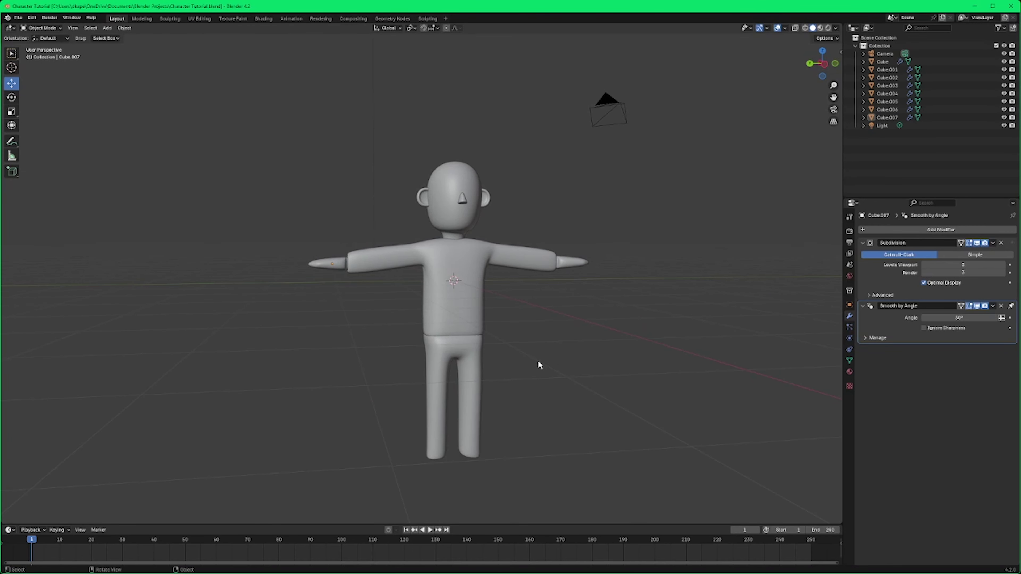
# Step: Add a new mesh cube at the world origin in Object Mode as the base for a foot
pyautogui.moveTo(539, 362); pyautogui.dragTo(491, 370, button='middle')
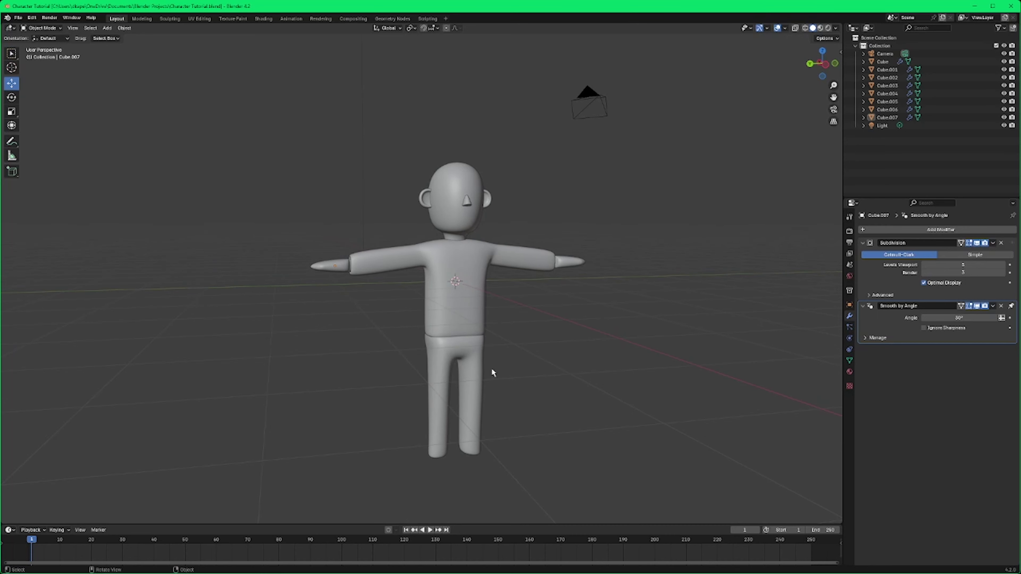
pyautogui.click(107, 27)
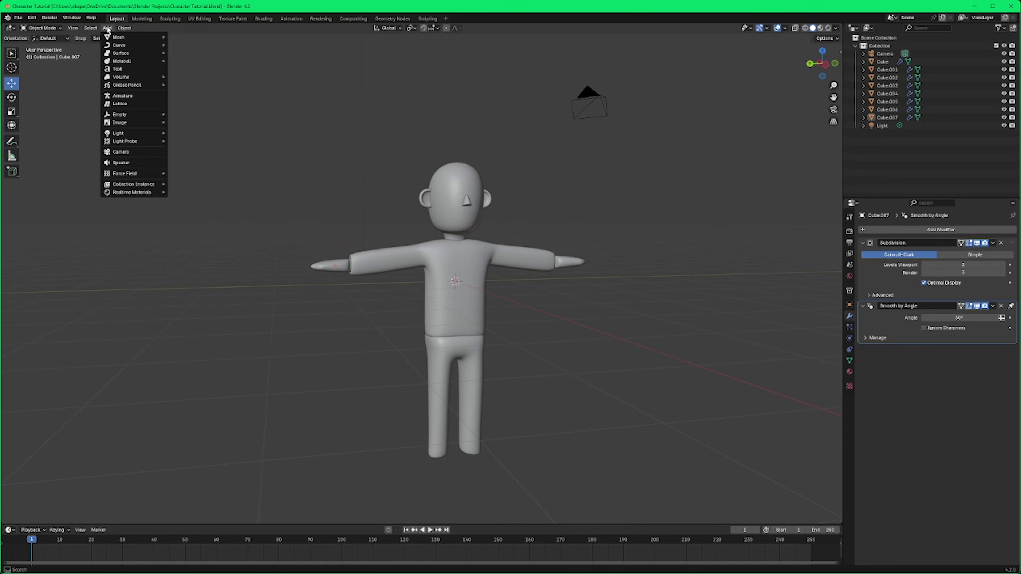
pyautogui.moveTo(120, 36)
pyautogui.click(193, 44)
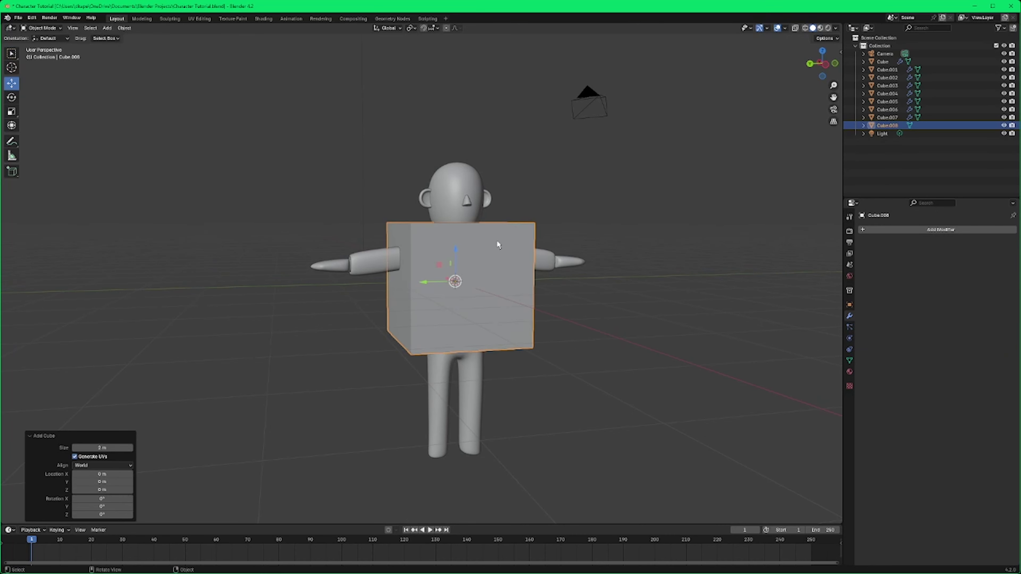
# Step: Give the new cube a Subdivision modifier with viewport and render levels of 3, and apply Shade Auto Smooth
pyautogui.click(960, 230)
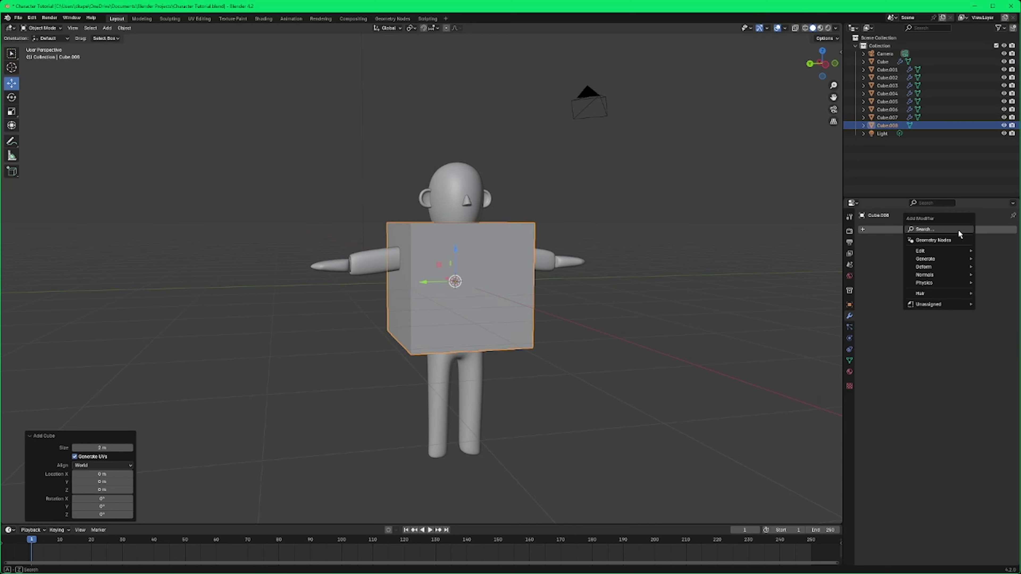
pyautogui.click(938, 229)
pyautogui.click(903, 244)
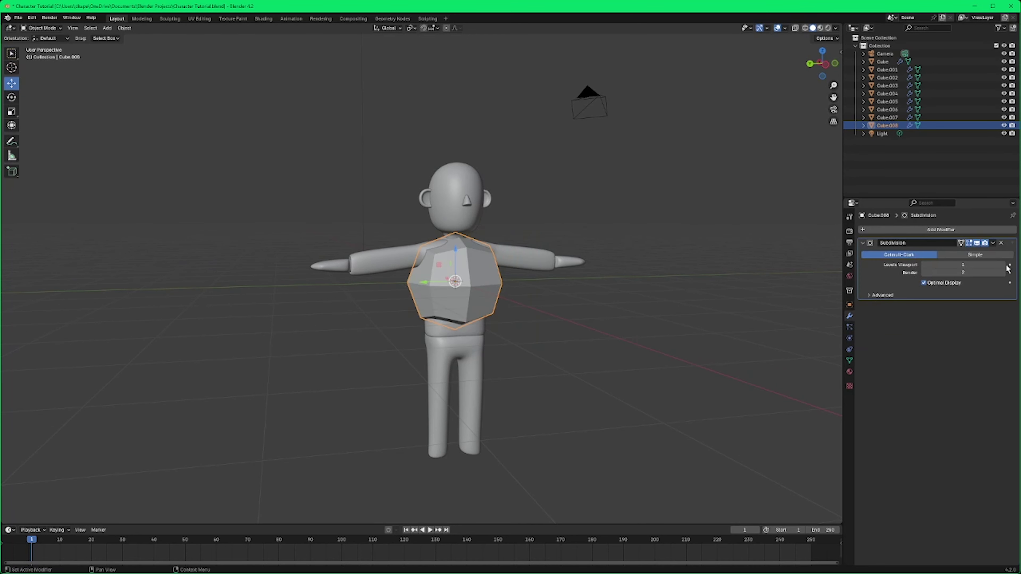
pyautogui.click(1002, 265)
pyautogui.click(1001, 265)
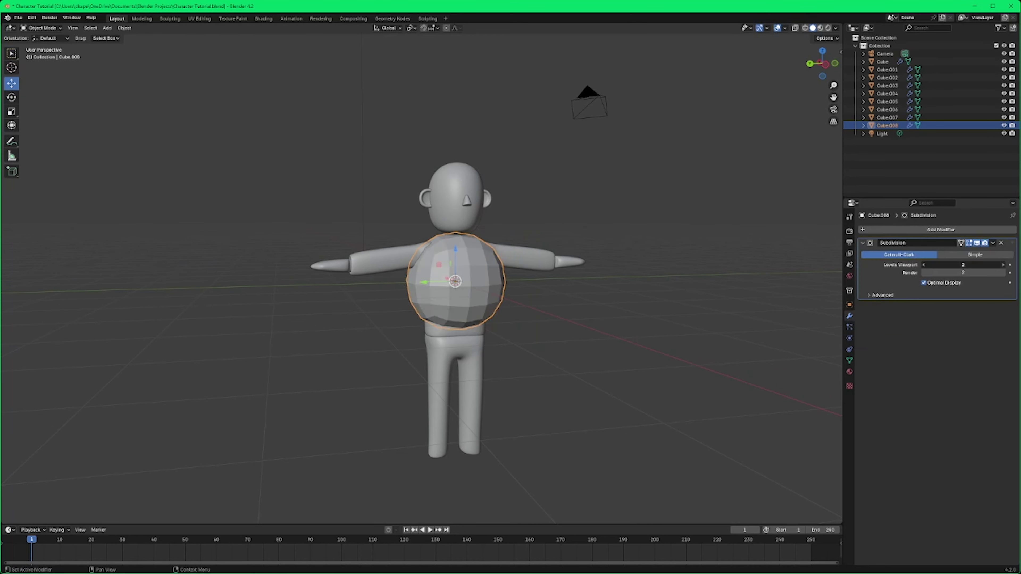
pyautogui.click(1001, 272)
pyautogui.click(1001, 272)
pyautogui.click(924, 273)
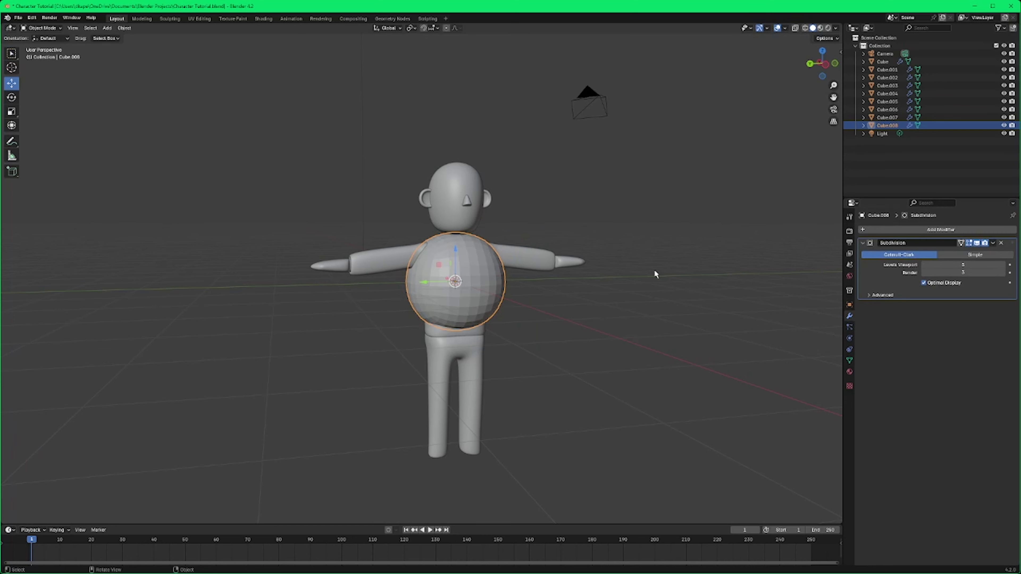
pyautogui.rightClick(496, 282)
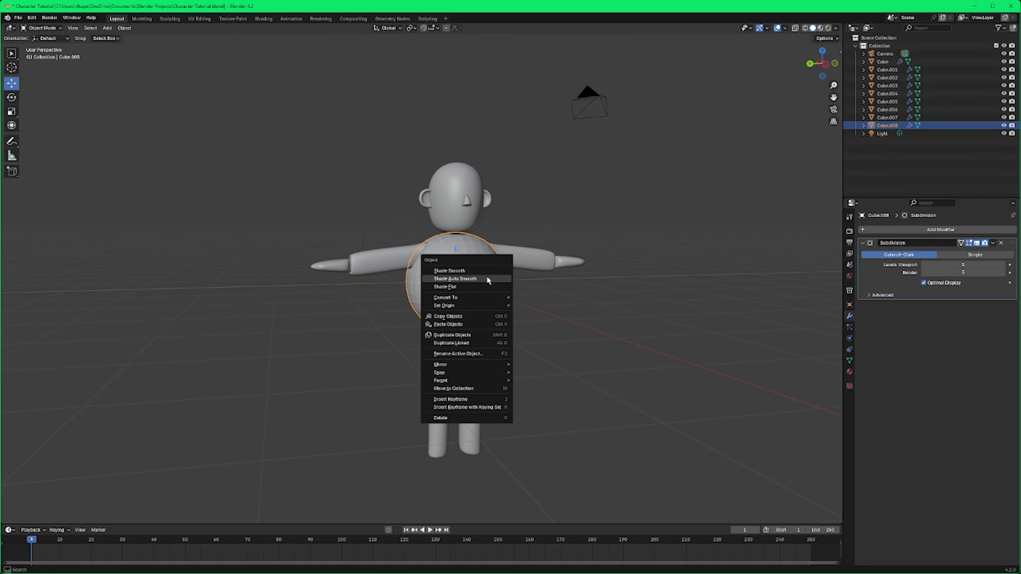
pyautogui.click(486, 279)
# Step: Lower the smoothed cube along Z to the bottom of the legs and shift it about -0.53 m along Y towards one leg
pyautogui.moveTo(516, 286); pyautogui.dragTo(574, 310, button='middle')
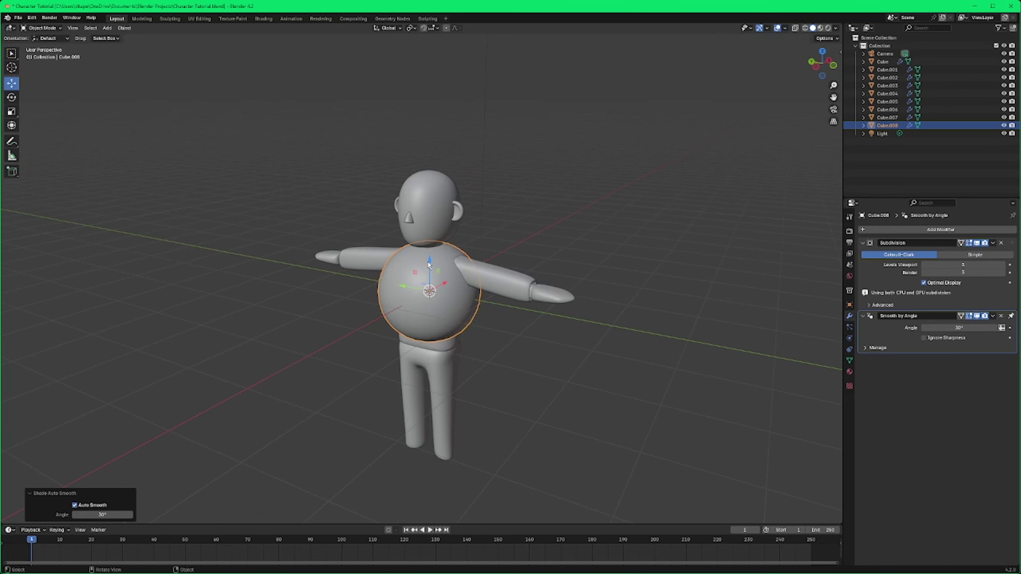
pyautogui.moveTo(428, 264); pyautogui.dragTo(431, 448)
pyautogui.moveTo(477, 434); pyautogui.dragTo(439, 479, button='middle')
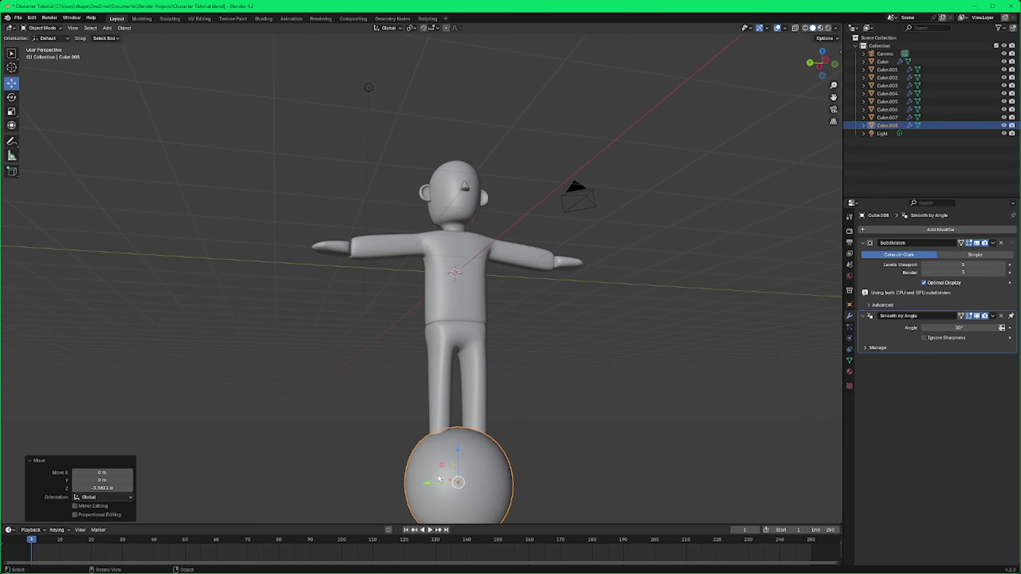
pyautogui.moveTo(439, 478); pyautogui.dragTo(460, 481)
pyautogui.moveTo(630, 454); pyautogui.dragTo(656, 303, button='middle')
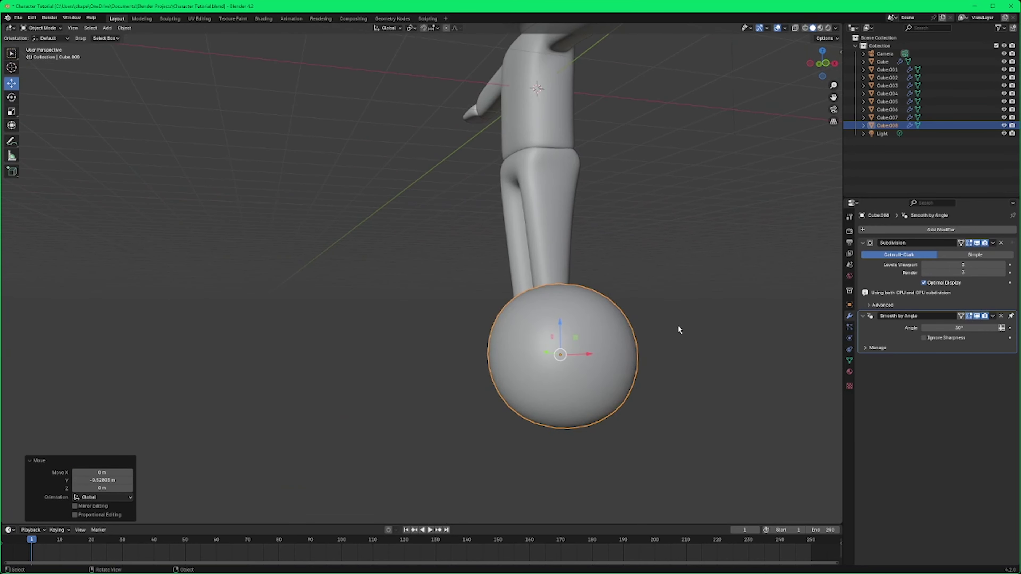
# Step: Scale the foot sphere to about 0.19, raise it to the leg's end and centre it under the leg, about 0.2 m along Y
pyautogui.press('s')
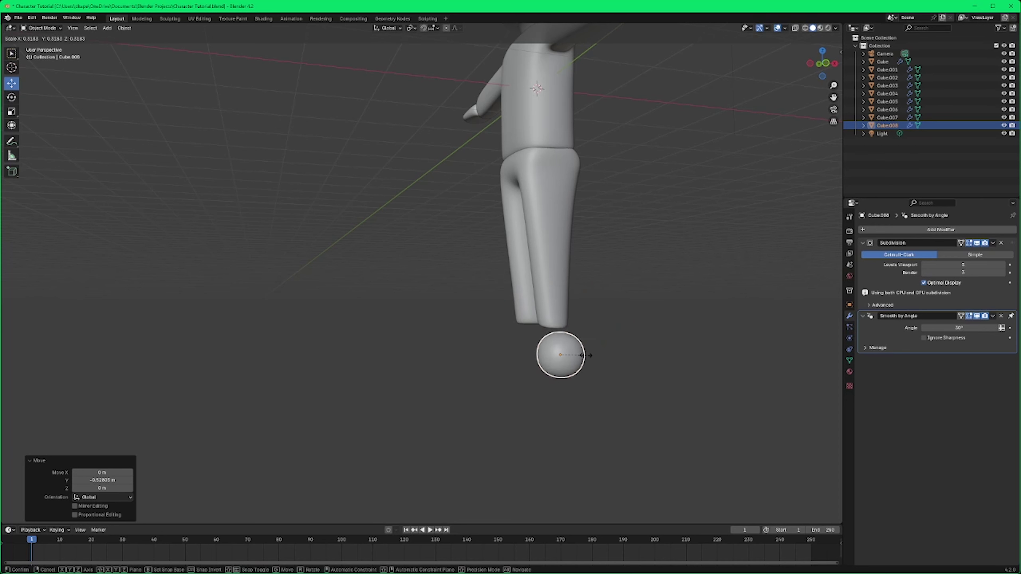
pyautogui.click(575, 356)
pyautogui.moveTo(575, 355); pyautogui.dragTo(595, 361, button='middle')
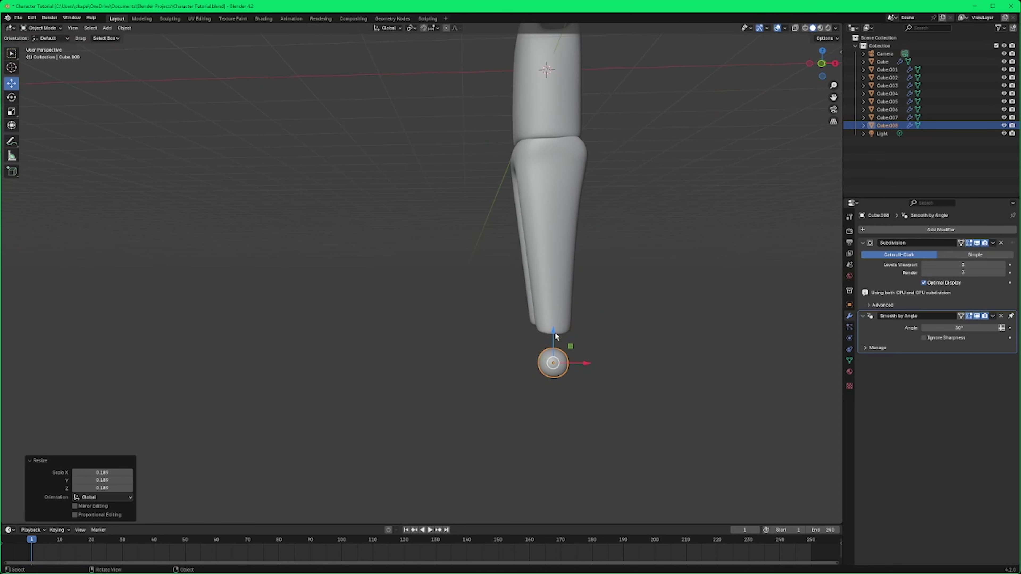
pyautogui.moveTo(554, 332); pyautogui.dragTo(553, 318)
pyautogui.moveTo(556, 321); pyautogui.dragTo(678, 361, button='middle')
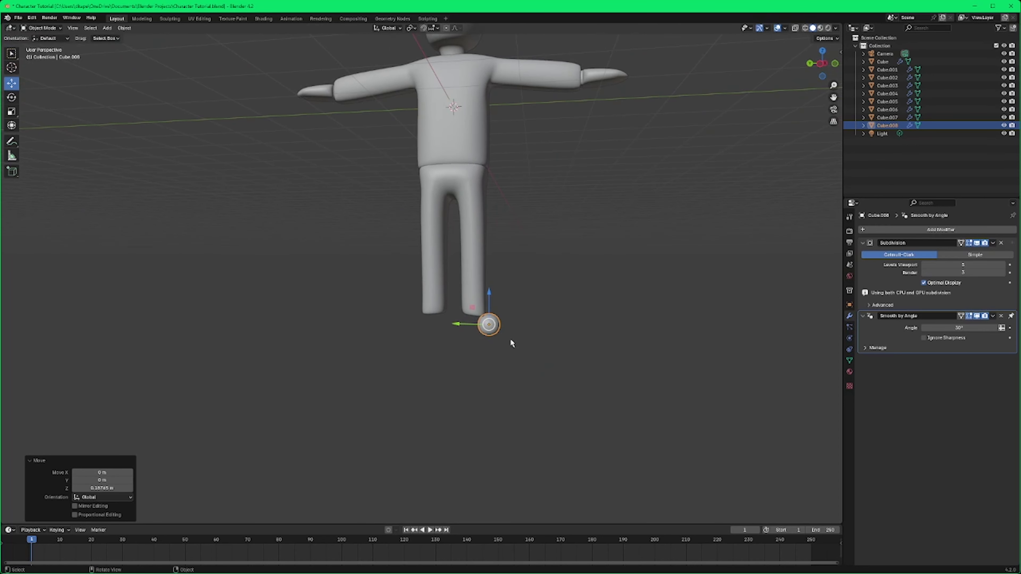
pyautogui.scroll(3, 509, 339)
pyautogui.moveTo(487, 353); pyautogui.dragTo(477, 354)
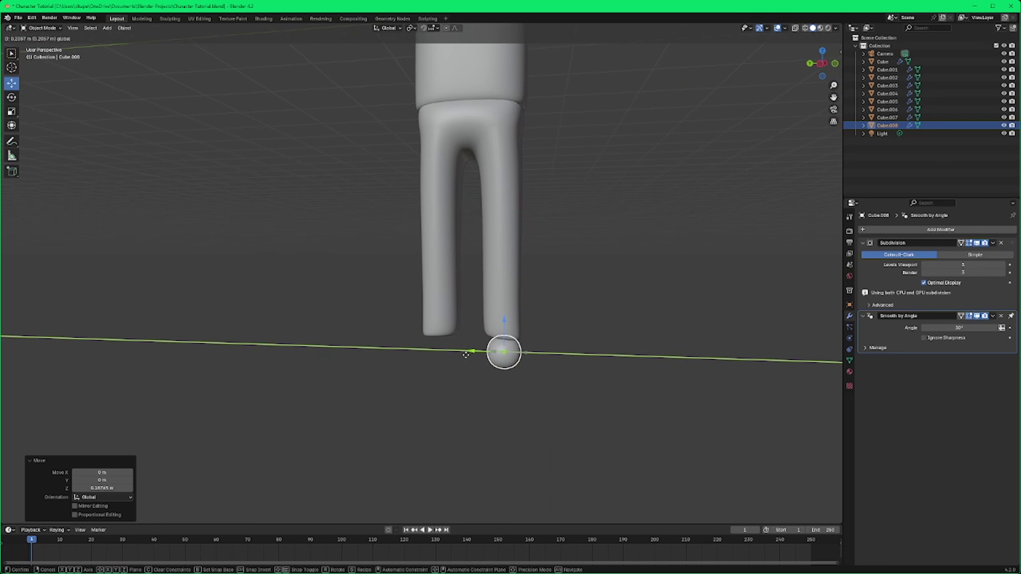
pyautogui.click(466, 353)
# Step: In Edit Mode, extrude the front face of the foot cube forward about 0.5 m to form the foot's length
pyautogui.moveTo(574, 357); pyautogui.dragTo(635, 365, button='middle')
pyautogui.click(54, 29)
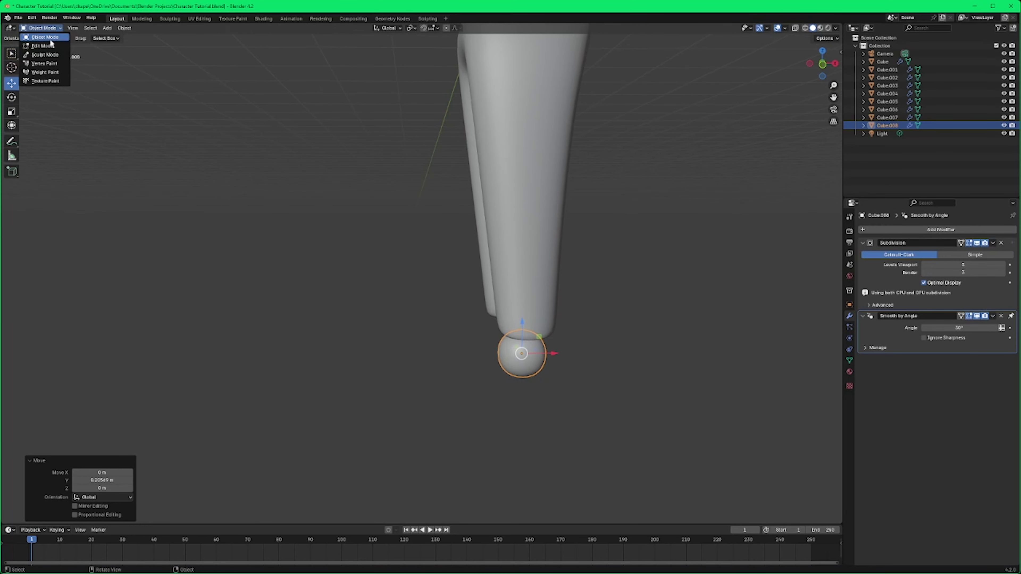
pyautogui.click(49, 45)
pyautogui.moveTo(628, 378); pyautogui.dragTo(547, 375, button='middle')
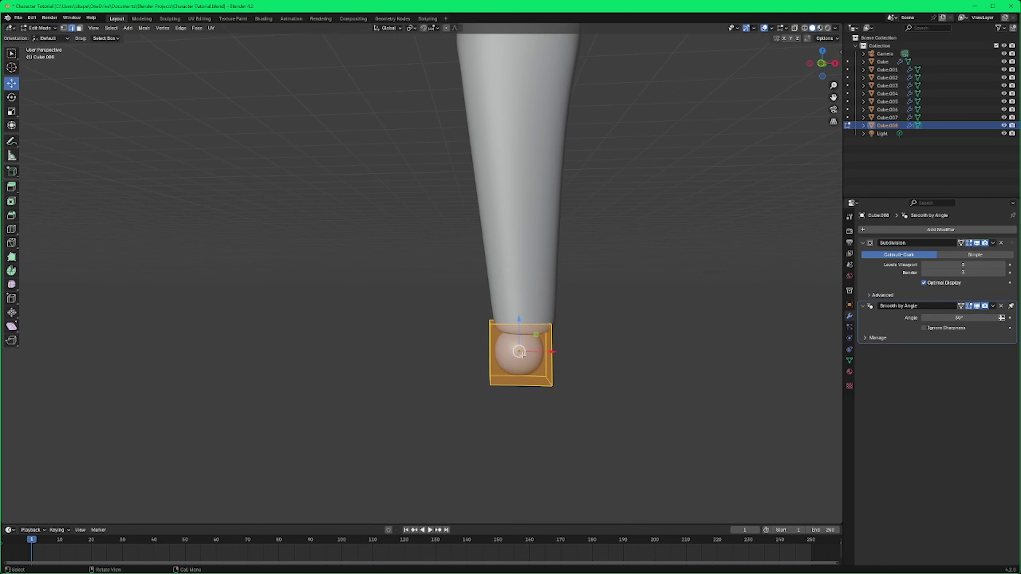
pyautogui.click(11, 186)
pyautogui.moveTo(201, 257); pyautogui.dragTo(433, 333, button='middle')
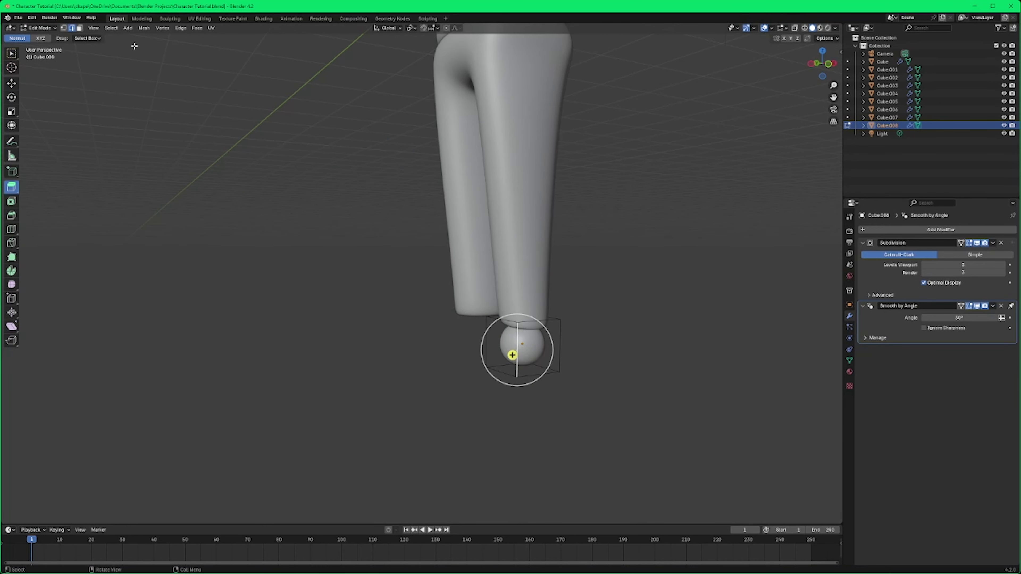
pyautogui.click(80, 28)
pyautogui.click(490, 345)
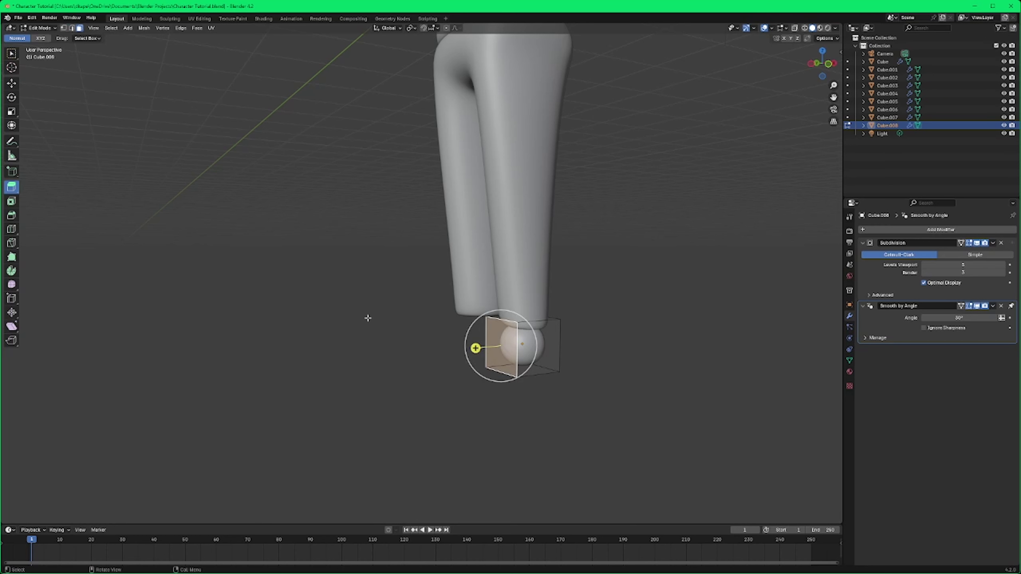
pyautogui.moveTo(474, 347); pyautogui.dragTo(413, 358)
pyautogui.moveTo(428, 356); pyautogui.dragTo(402, 354, button='middle')
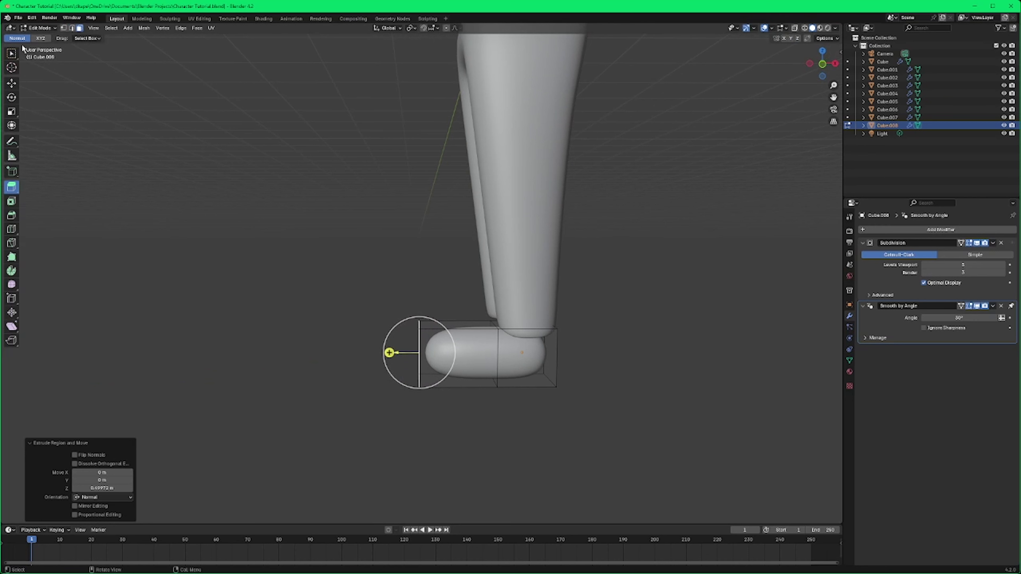
# Step: Add one horizontal loop cut around the foot and slide it down close to the sole to flatten the bottom
pyautogui.click(15, 55)
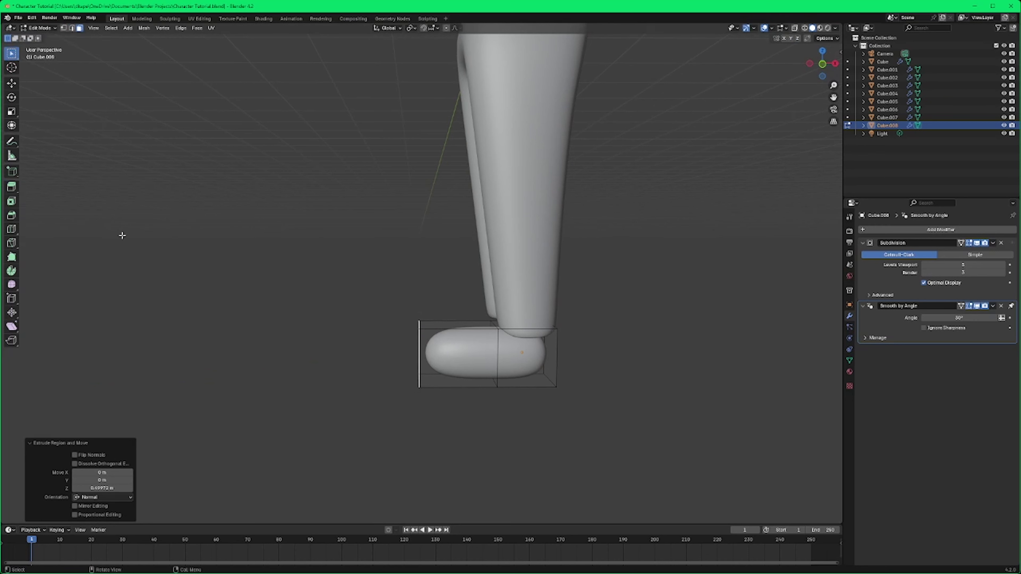
pyautogui.click(11, 229)
pyautogui.moveTo(552, 354)
pyautogui.mouseDown()
pyautogui.moveTo(554, 379)
pyautogui.moveTo(551, 370)
pyautogui.mouseUp()
pyautogui.scroll(2, 261, 262)
pyautogui.keyDown('shift'); pyautogui.moveTo(321, 328); pyautogui.dragTo(280, 278, button='middle'); pyautogui.keyUp('shift')
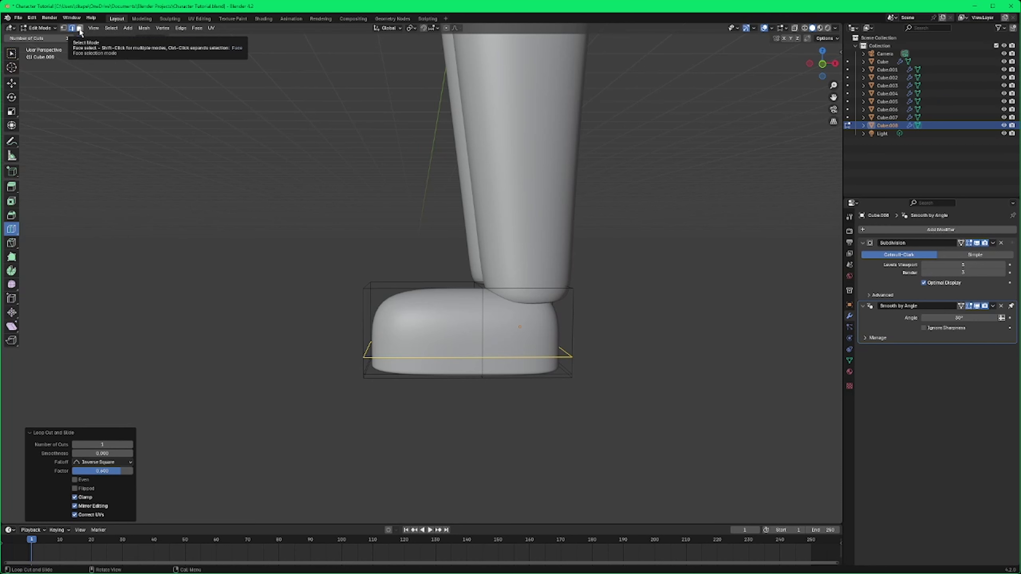
# Step: Select the ring of faces around the foot's sole and extrude it slightly outward along its normals to form a protruding rim
pyautogui.click(80, 31)
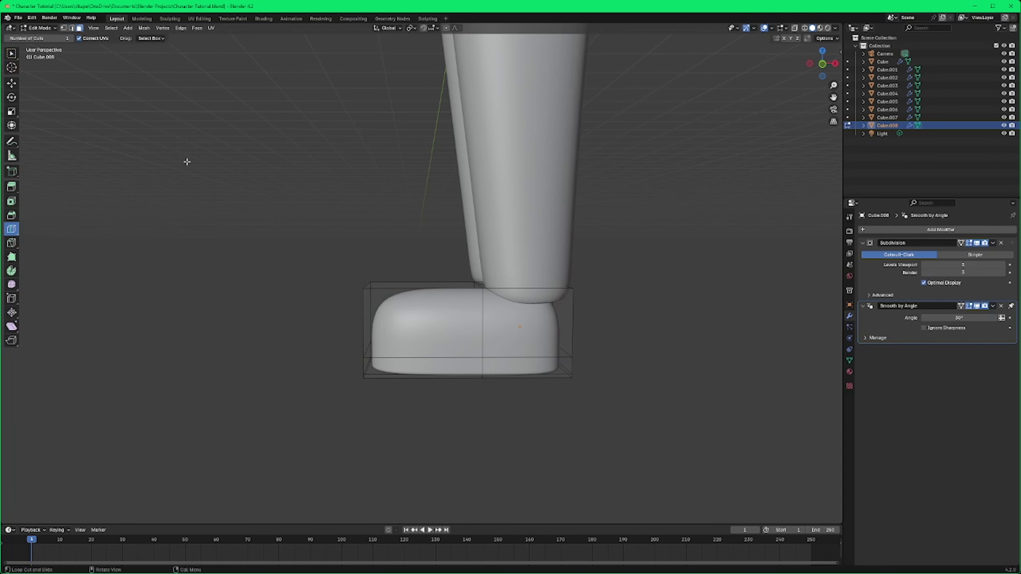
pyautogui.moveTo(337, 302); pyautogui.dragTo(333, 295, button='middle')
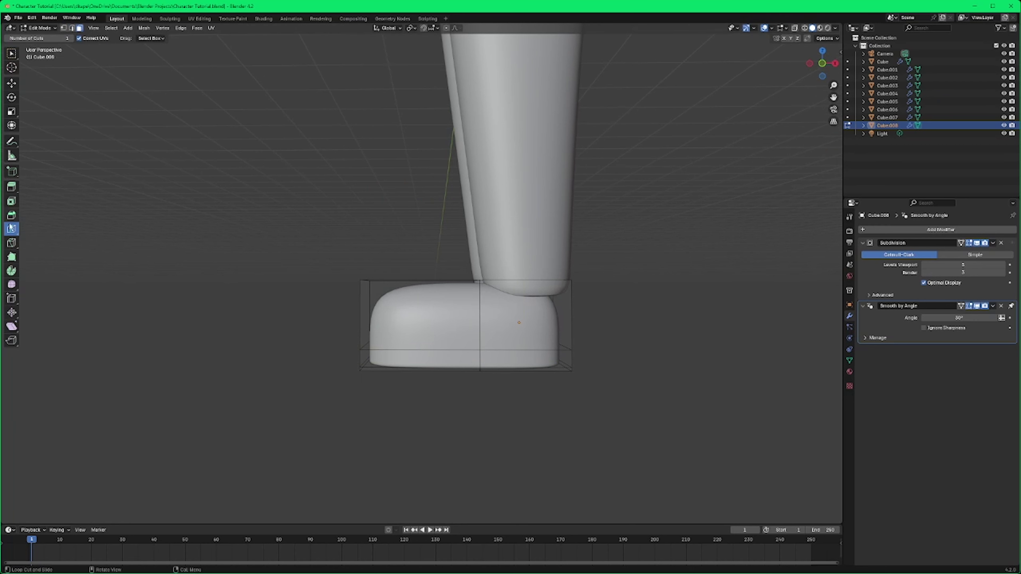
pyautogui.click(11, 53)
pyautogui.moveTo(193, 282); pyautogui.dragTo(340, 356, button='middle')
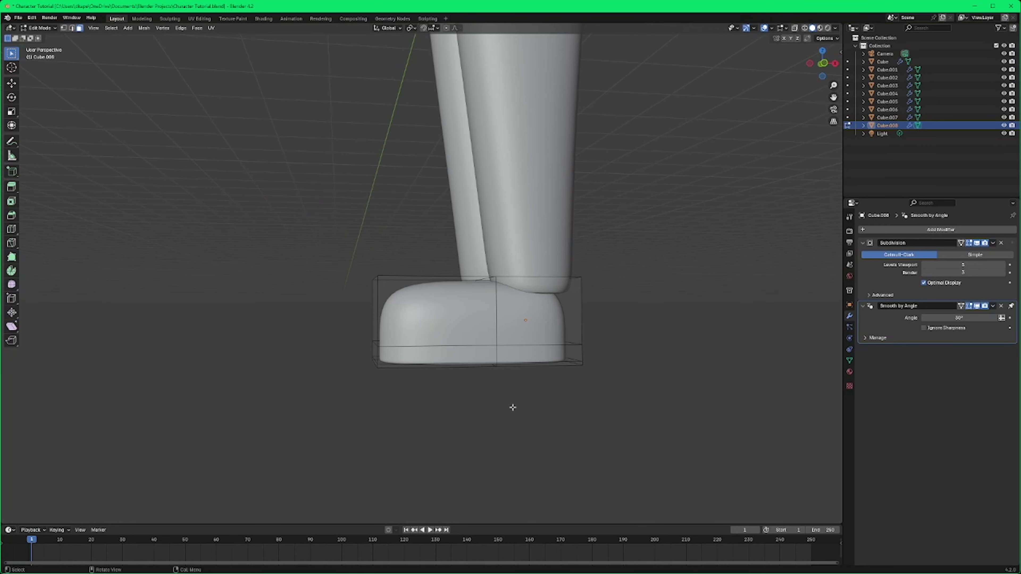
pyautogui.moveTo(510, 408); pyautogui.dragTo(495, 383, button='middle')
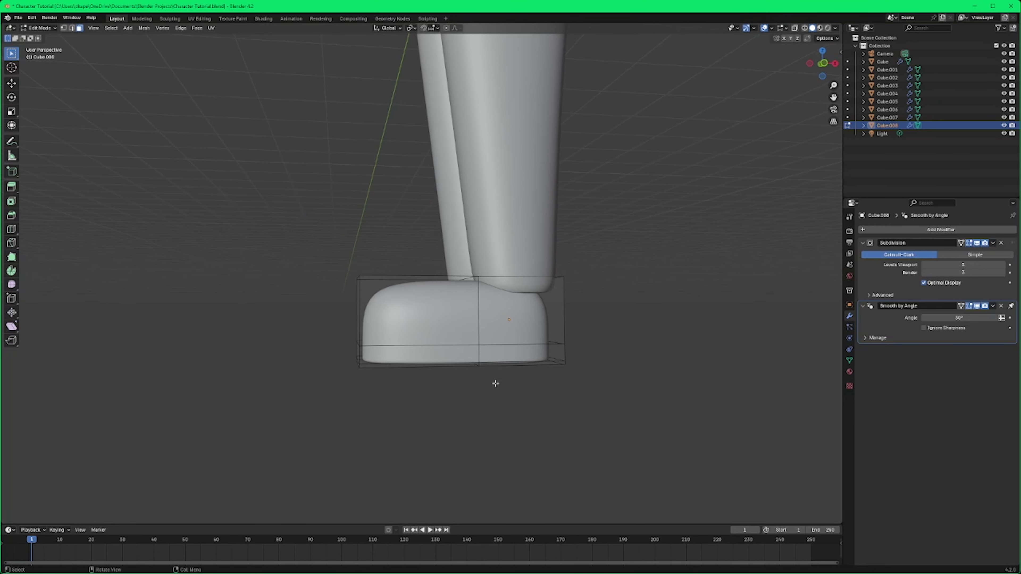
pyautogui.keyDown('alt'); pyautogui.click(475, 354); pyautogui.keyUp('alt')
pyautogui.moveTo(475, 379); pyautogui.dragTo(524, 388, button='middle')
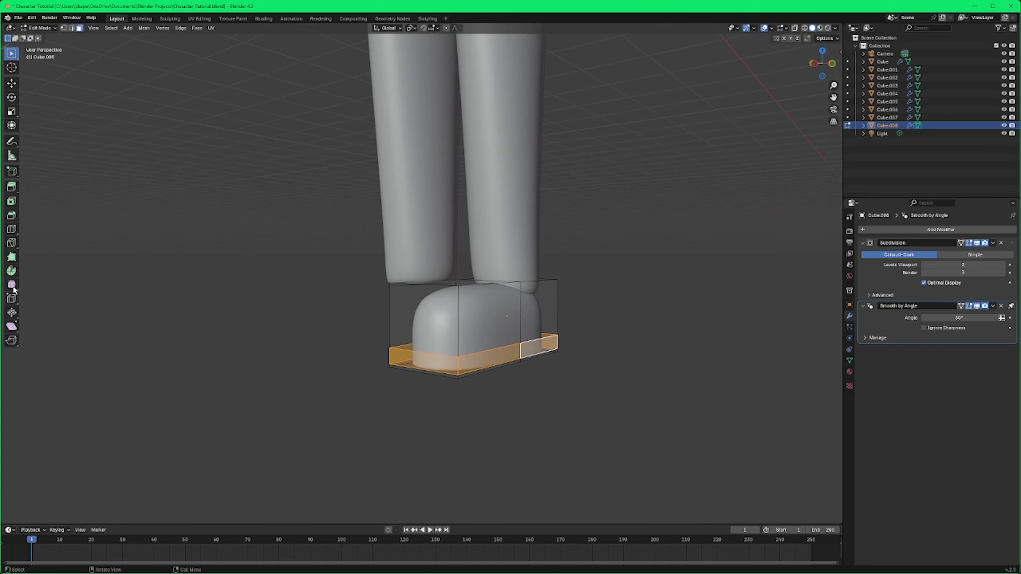
pyautogui.click(11, 188)
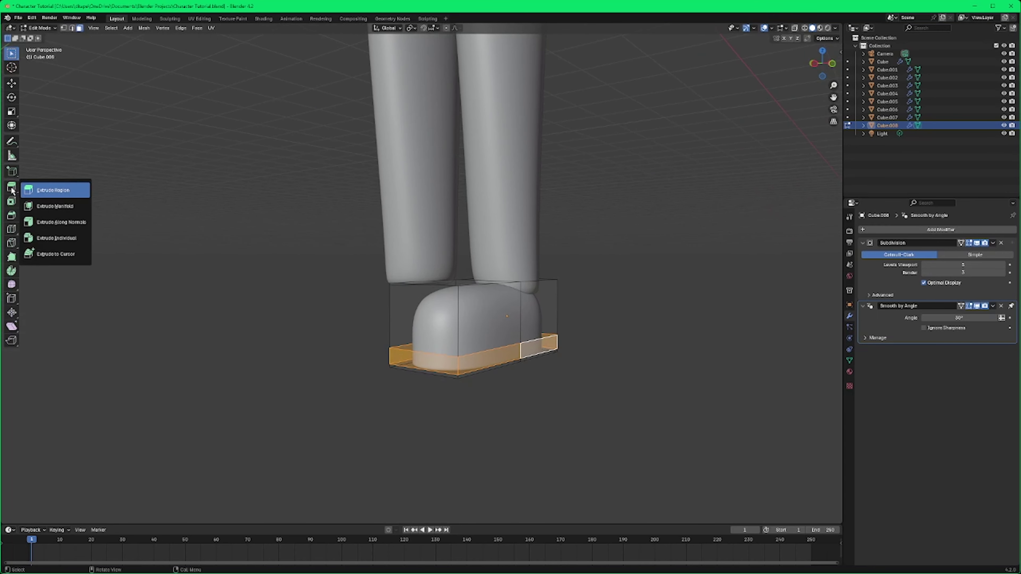
pyautogui.click(64, 222)
pyautogui.moveTo(481, 308); pyautogui.dragTo(479, 278)
pyautogui.moveTo(598, 382); pyautogui.dragTo(585, 405, button='middle')
pyautogui.scroll(2, 572, 418)
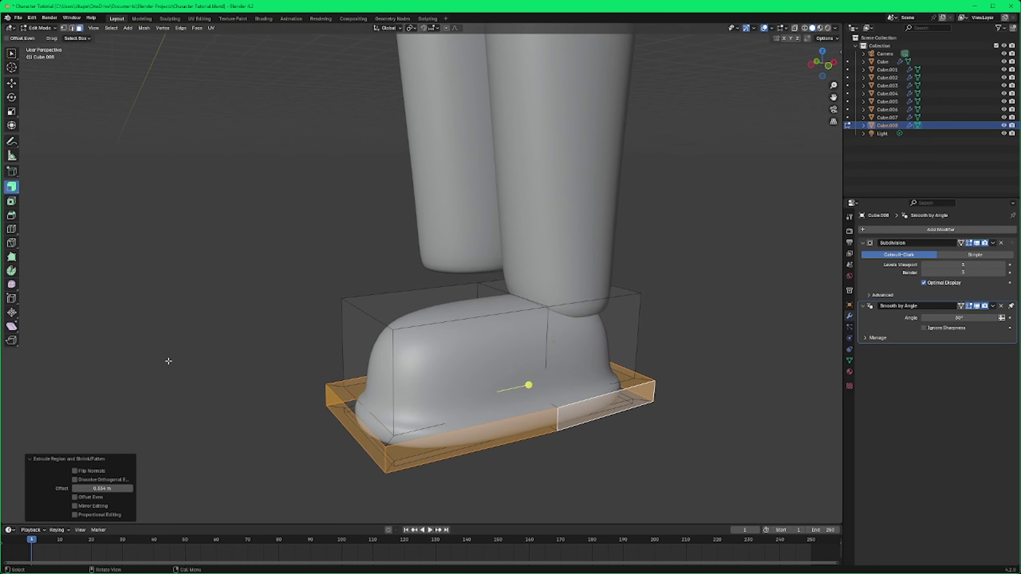
# Step: Add loop cuts just above the sole and around its rim, slid towards the edges to sharpen them, and return to Object Mode
pyautogui.click(12, 229)
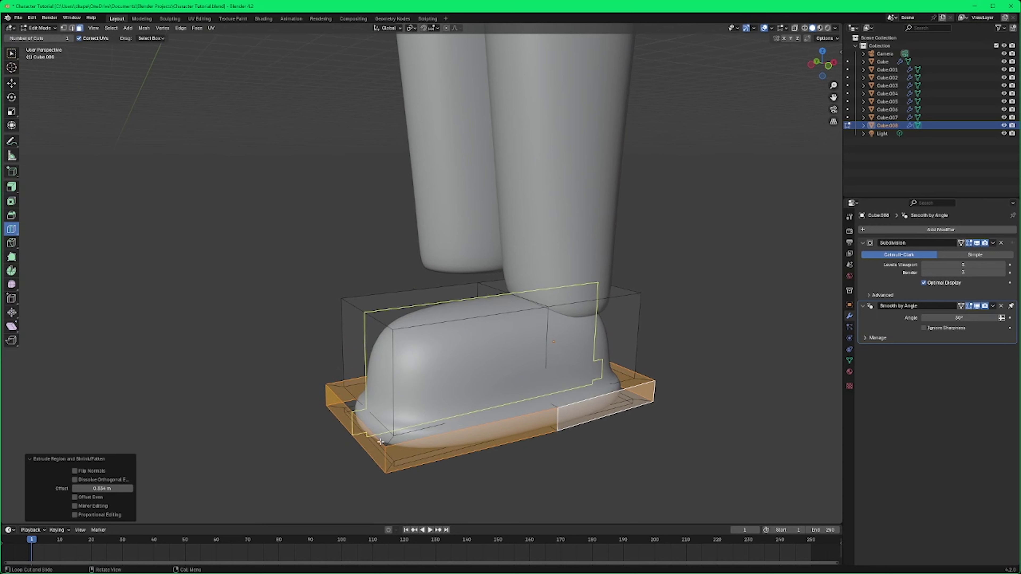
pyautogui.moveTo(390, 436)
pyautogui.mouseDown()
pyautogui.moveTo(395, 422)
pyautogui.moveTo(392, 455)
pyautogui.mouseUp()
pyautogui.moveTo(391, 455); pyautogui.dragTo(360, 433, button='middle')
pyautogui.scroll(3, 395, 410)
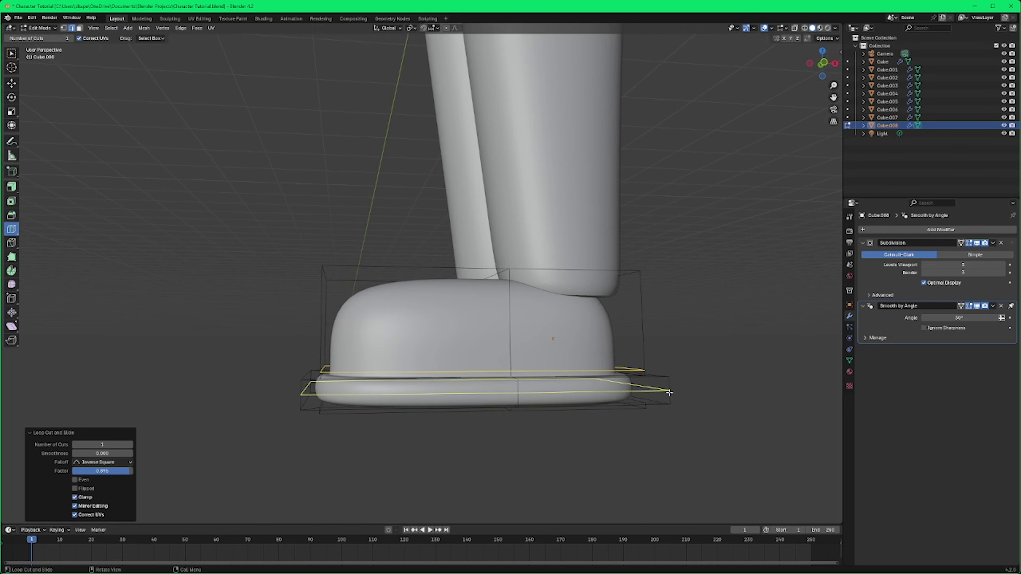
pyautogui.moveTo(672, 393)
pyautogui.mouseDown()
pyautogui.moveTo(668, 382)
pyautogui.moveTo(669, 401)
pyautogui.mouseUp()
pyautogui.moveTo(558, 418); pyautogui.dragTo(416, 485, button='middle')
pyautogui.click(40, 28)
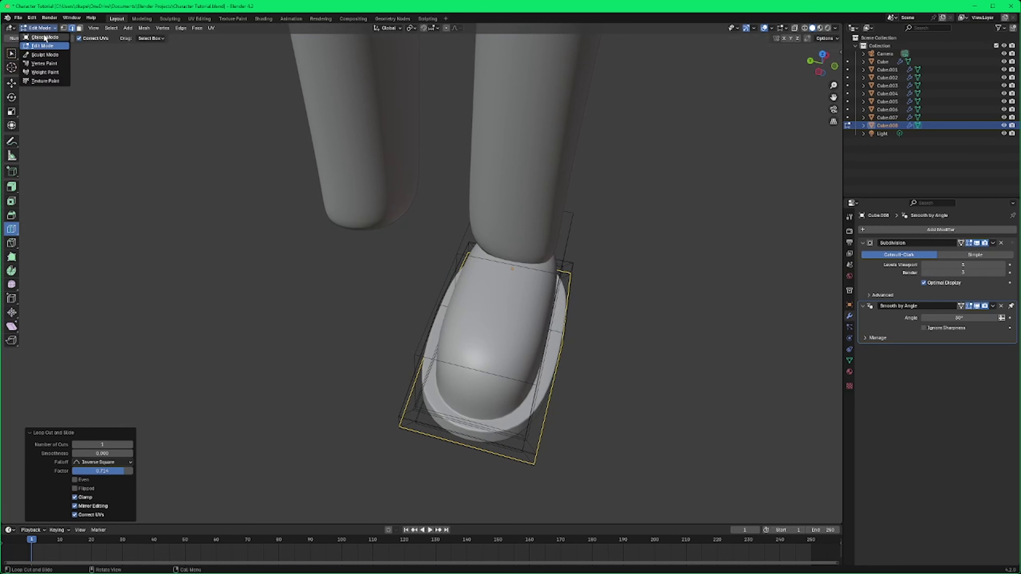
pyautogui.click(43, 36)
# Step: Move the foot about 0.04 m along X and lower it about 0.44 m along Z, clear of the leg
pyautogui.moveTo(177, 201); pyautogui.dragTo(237, 317, button='middle')
pyautogui.scroll(-5, 409, 337)
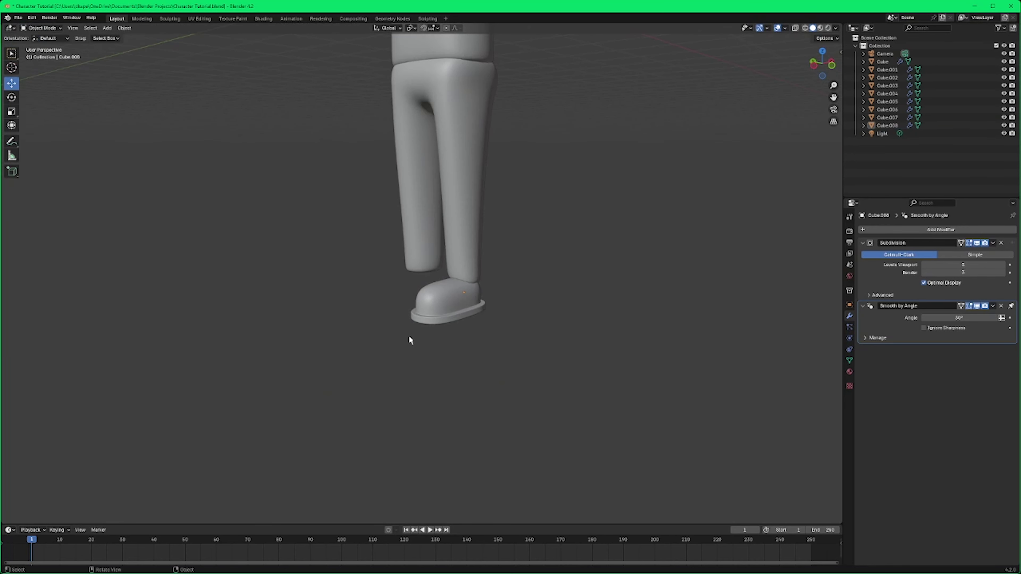
pyautogui.moveTo(396, 324); pyautogui.dragTo(343, 313, button='middle')
pyautogui.click(425, 291)
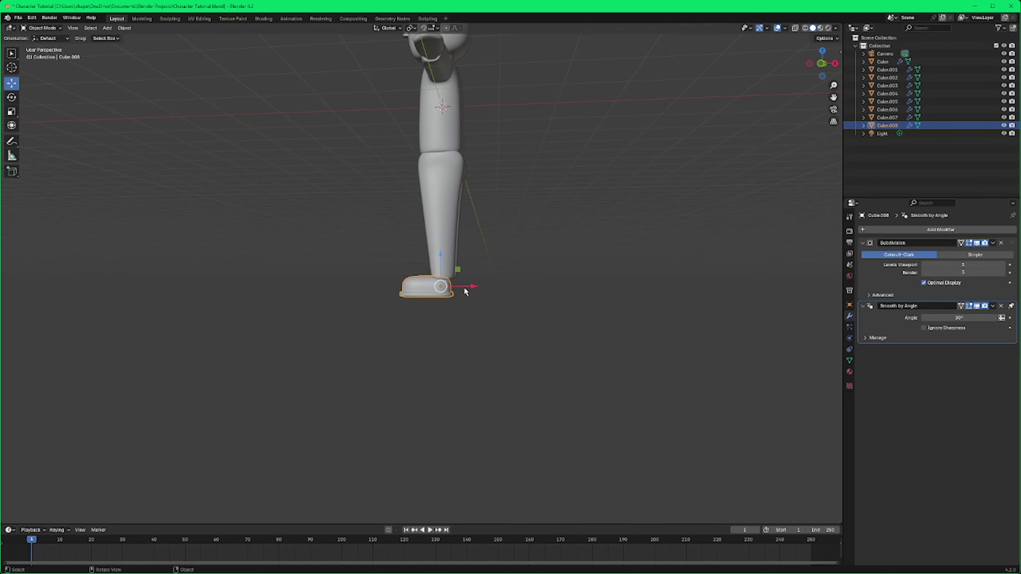
pyautogui.moveTo(468, 286); pyautogui.dragTo(477, 286)
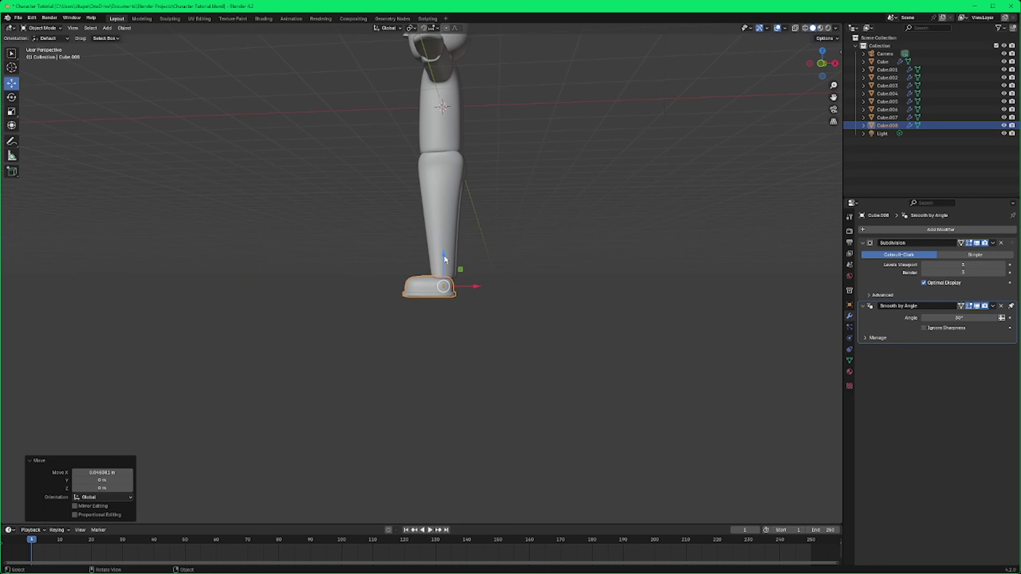
pyautogui.moveTo(444, 255); pyautogui.dragTo(444, 282)
pyautogui.scroll(2, 315, 214)
# Step: In Edit Mode, extrude the rear top face of the foot upward about 0.3 m to form the ankle
pyautogui.click(56, 28)
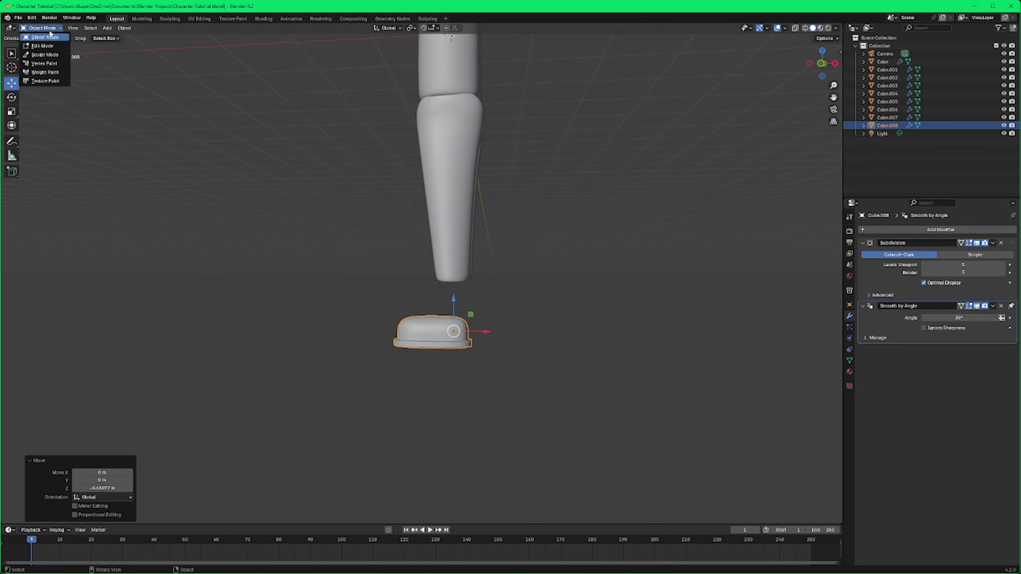
pyautogui.click(51, 47)
pyautogui.moveTo(524, 331); pyautogui.dragTo(523, 351, button='middle')
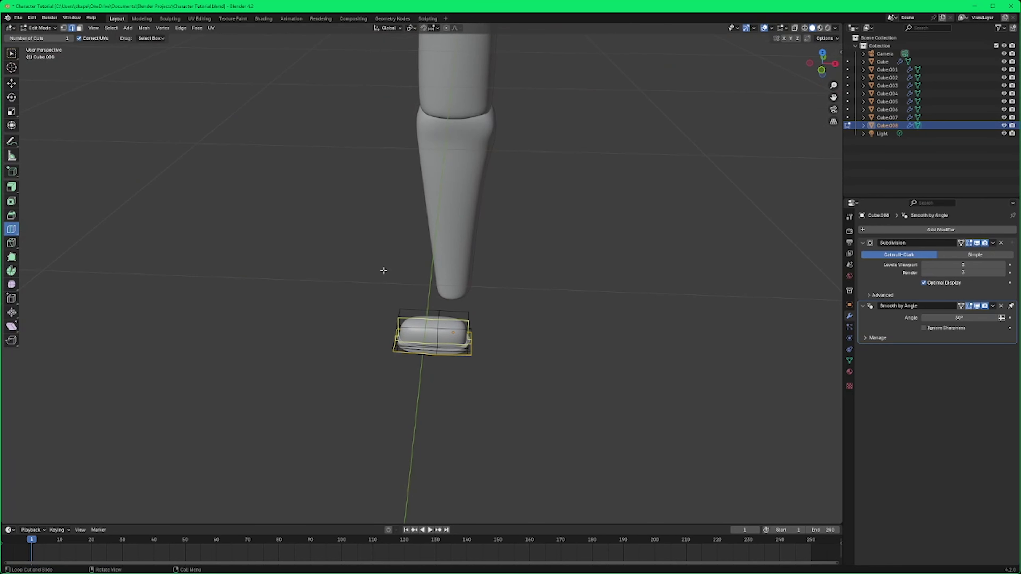
pyautogui.click(79, 28)
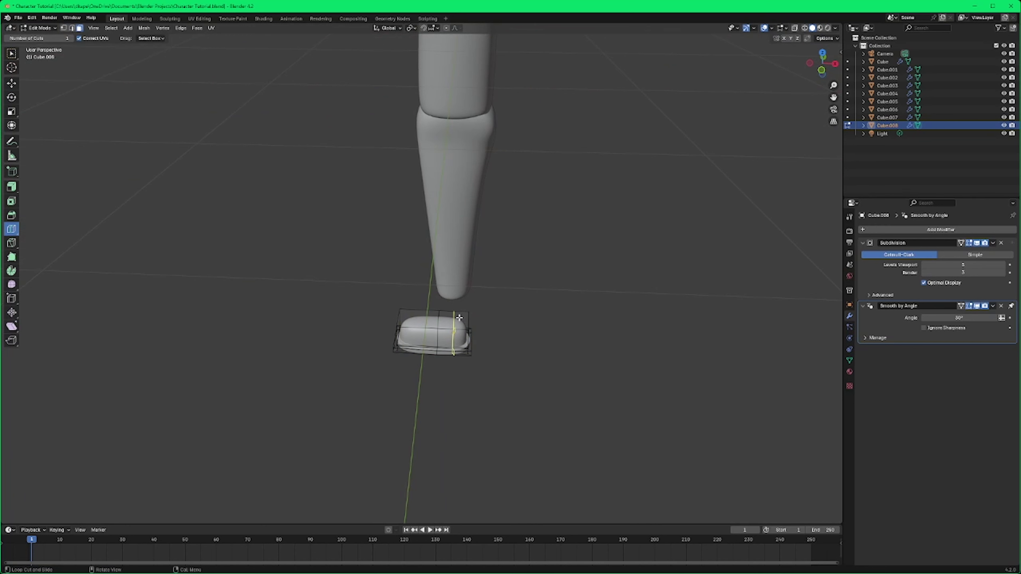
pyautogui.click(11, 52)
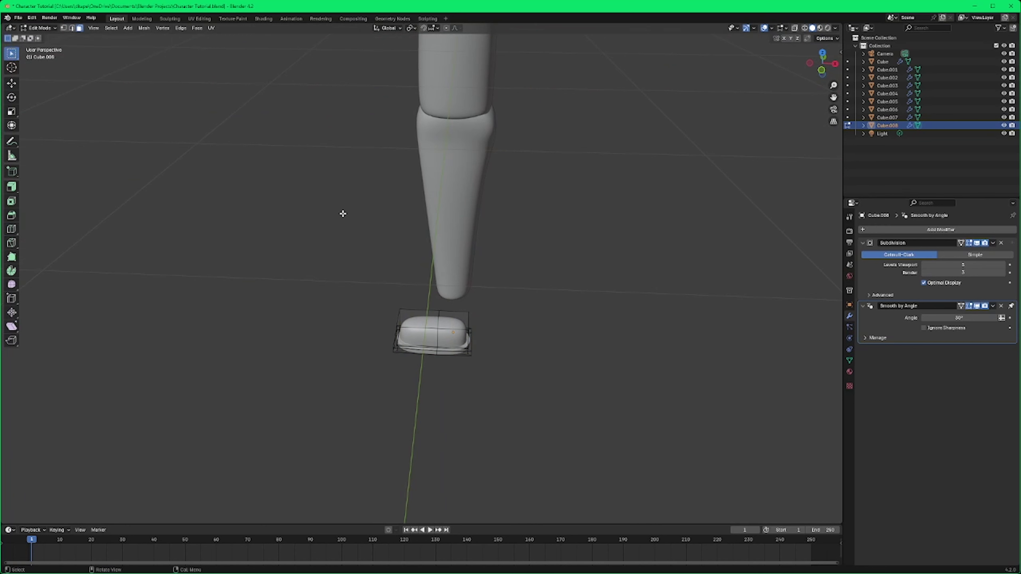
pyautogui.click(460, 316)
pyautogui.scroll(4, 494, 323)
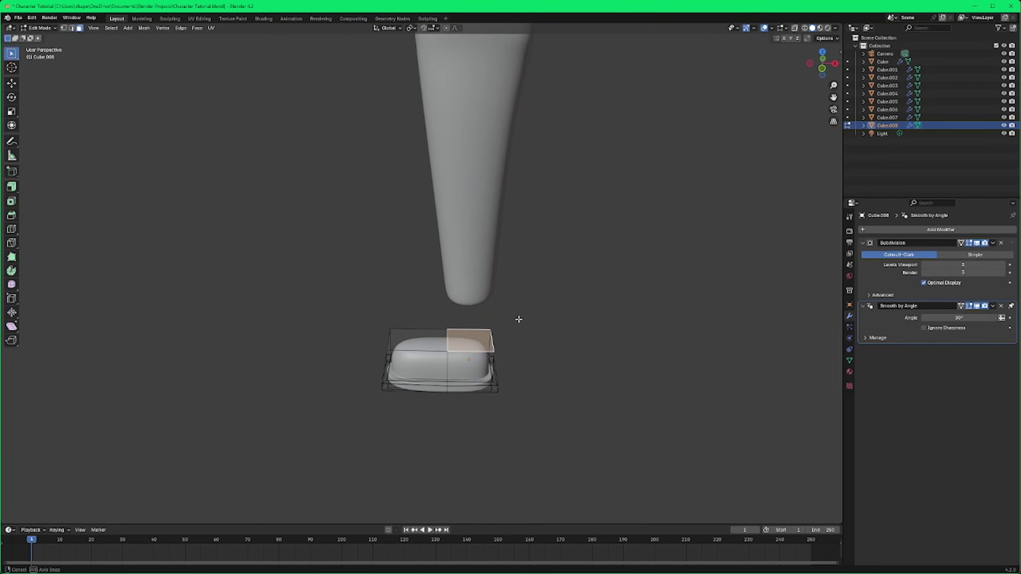
pyautogui.press('e')
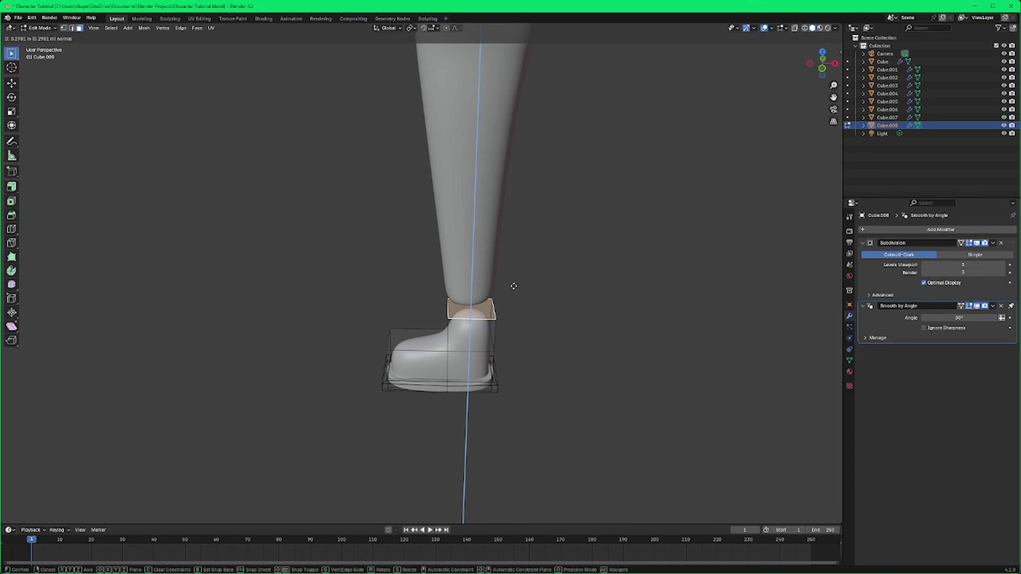
pyautogui.click(513, 286)
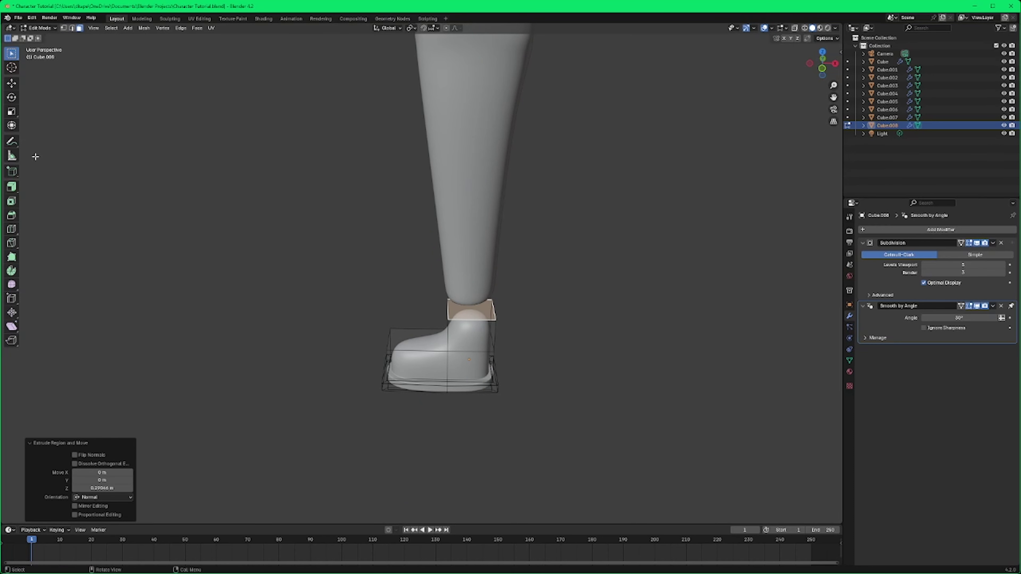
# Step: Add loop cuts near the top and base of the ankle extrusion to tighten its shape, and return to Object Mode
pyautogui.click(12, 229)
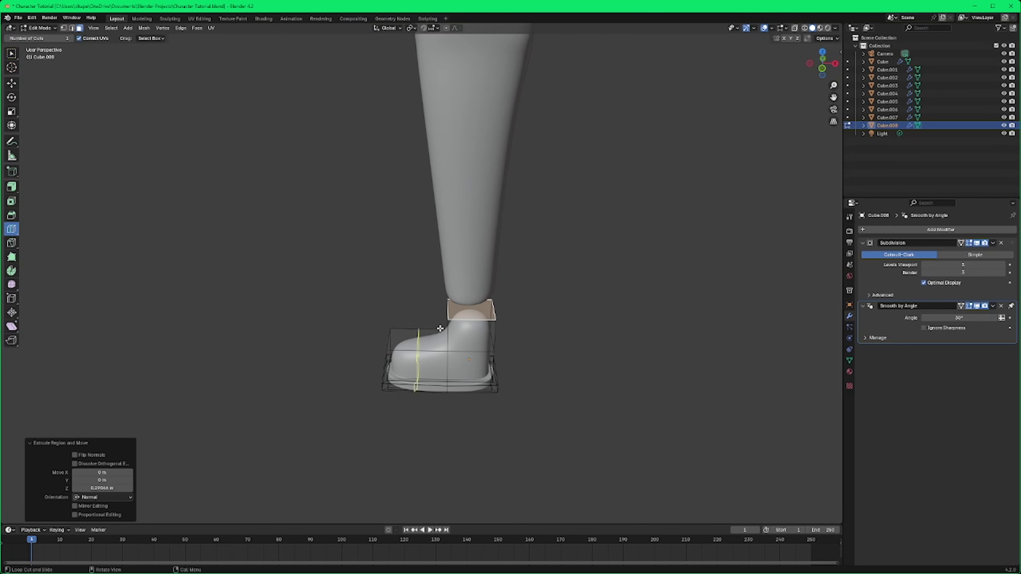
pyautogui.moveTo(486, 341)
pyautogui.mouseDown()
pyautogui.moveTo(489, 325)
pyautogui.moveTo(494, 342)
pyautogui.mouseUp()
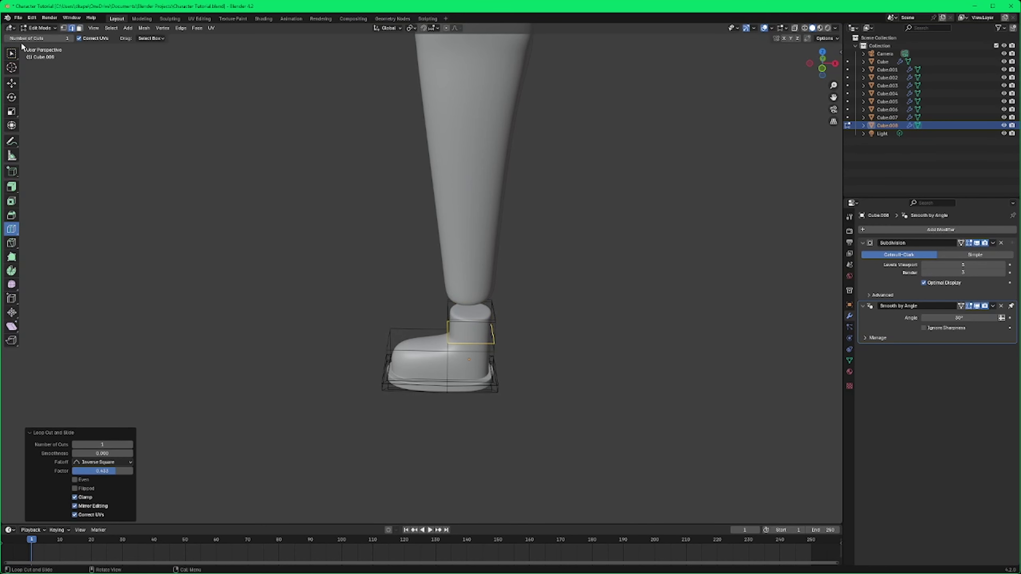
pyautogui.click(13, 54)
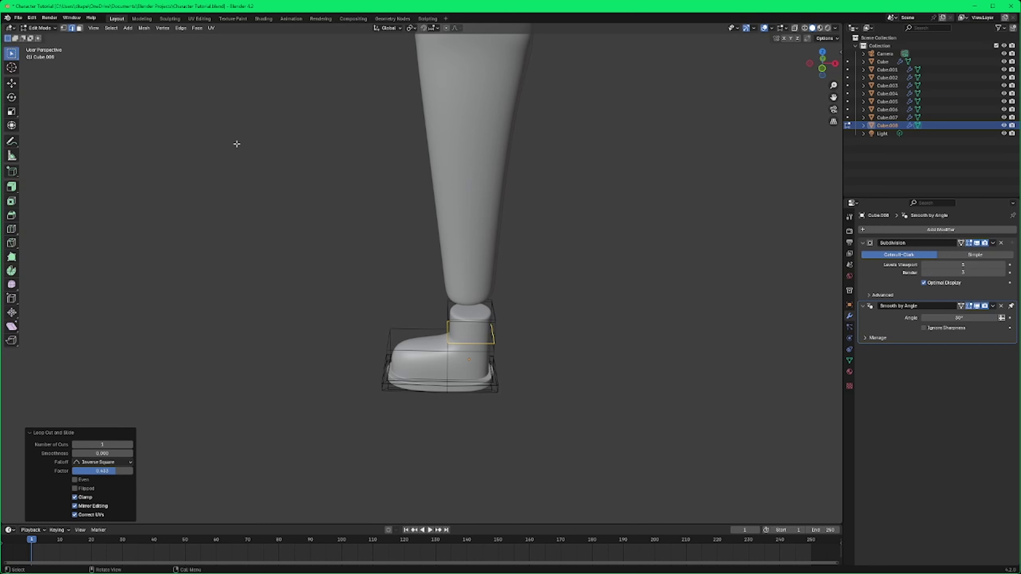
pyautogui.click(39, 28)
pyautogui.click(42, 32)
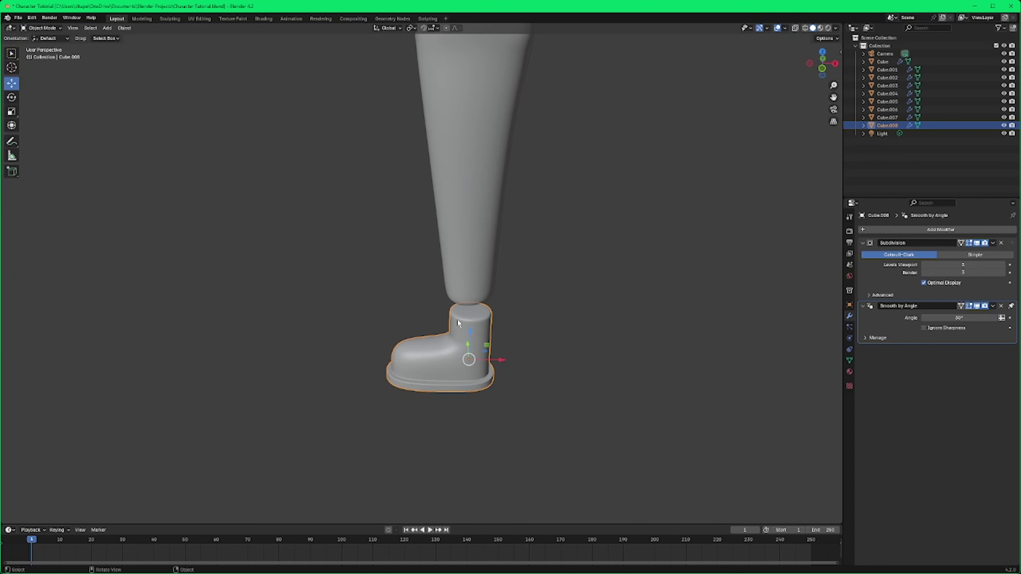
# Step: Raise the boot along Z until its ankle overlaps the leg's end and shift it about 0.04 m along Y
pyautogui.moveTo(470, 331); pyautogui.dragTo(469, 307)
pyautogui.moveTo(460, 333)
pyautogui.mouseDown(button='middle')
pyautogui.moveTo(504, 334)
pyautogui.moveTo(462, 337)
pyautogui.mouseUp(button='middle')
pyautogui.moveTo(494, 339); pyautogui.dragTo(492, 339)
pyautogui.moveTo(492, 339); pyautogui.dragTo(565, 337, button='middle')
pyautogui.moveTo(427, 317); pyautogui.dragTo(422, 314)
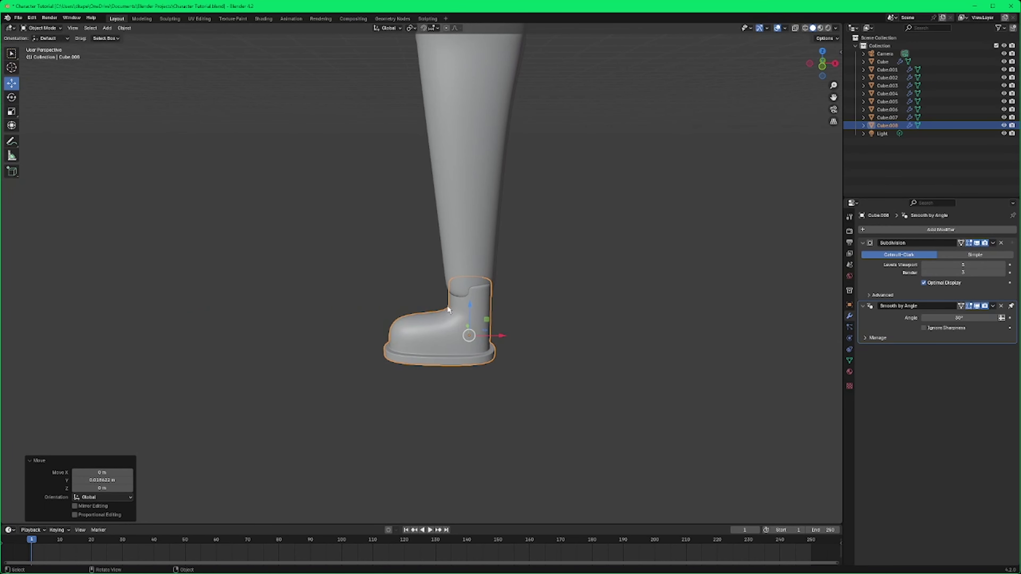
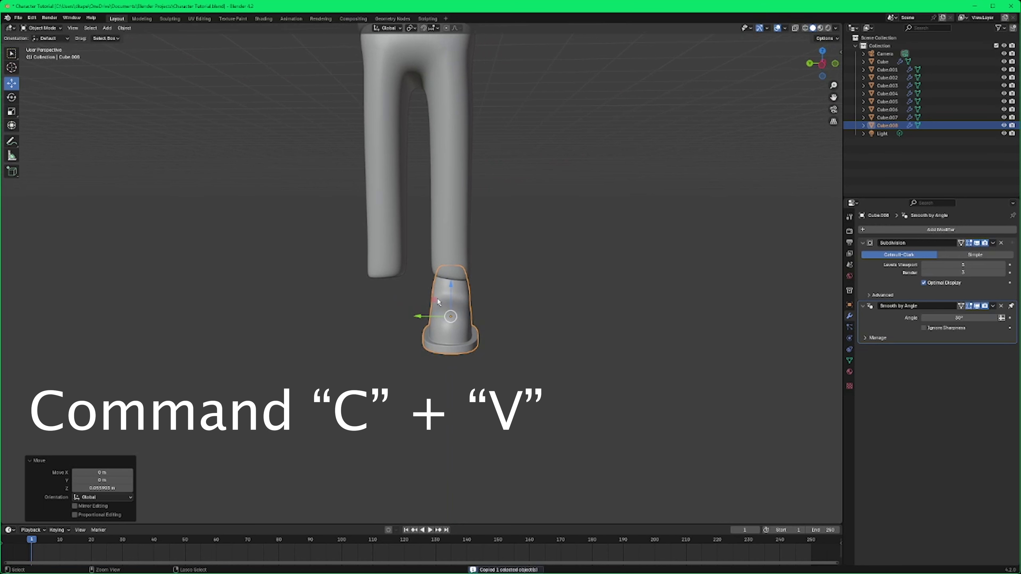
# Step: Duplicate the boot and move the copy about 0.62 m along Y so it sits under the other leg
pyautogui.hotkey('ctrl', 'c')
pyautogui.hotkey('ctrl', 'v')
pyautogui.press('g')
pyautogui.press('y')
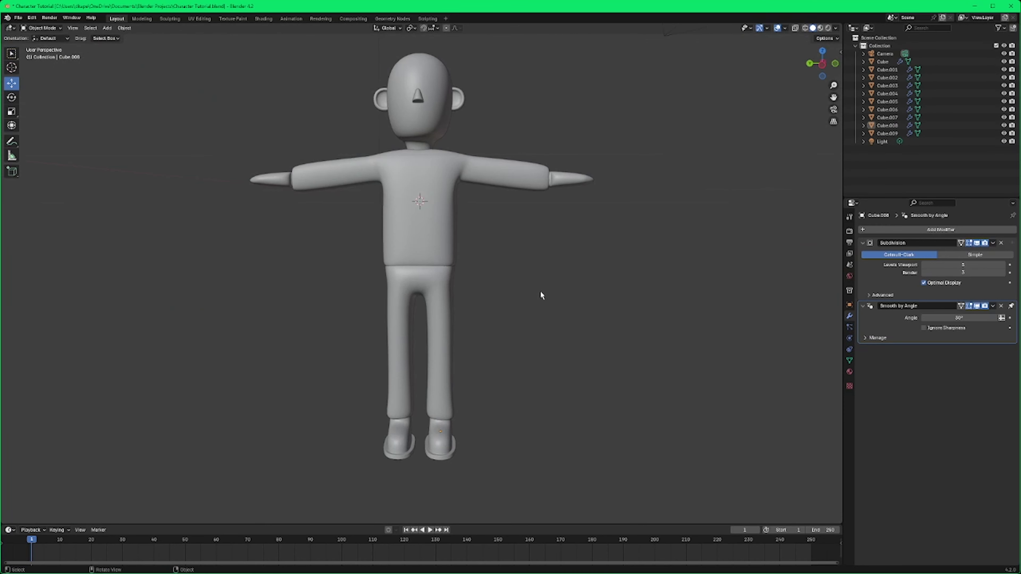
pyautogui.moveTo(540, 294); pyautogui.dragTo(545, 295, button='middle')
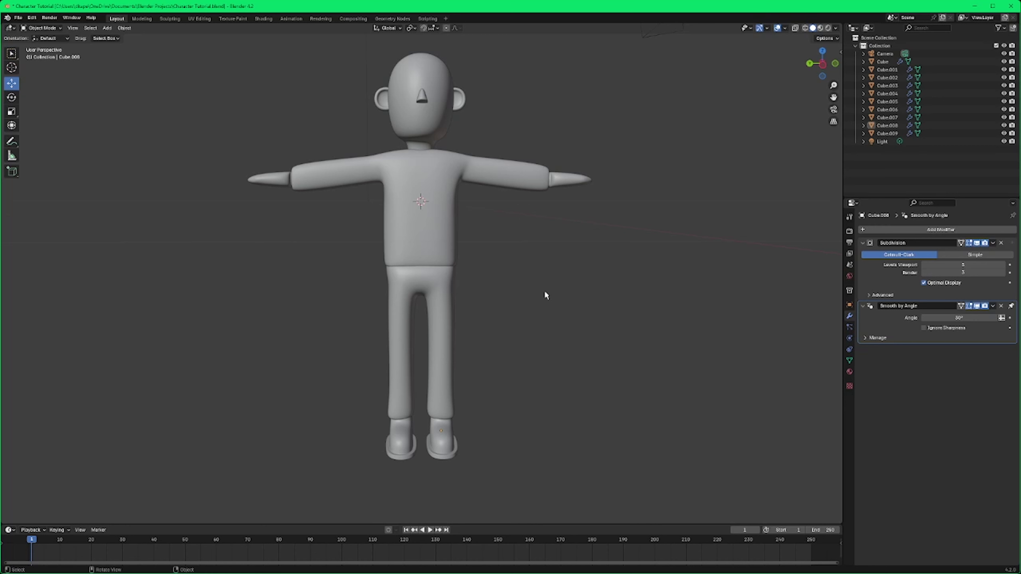
# Step: Switch the viewport to Rendered shading and view the character from the front
pyautogui.moveTo(545, 295); pyautogui.dragTo(693, 263, button='middle')
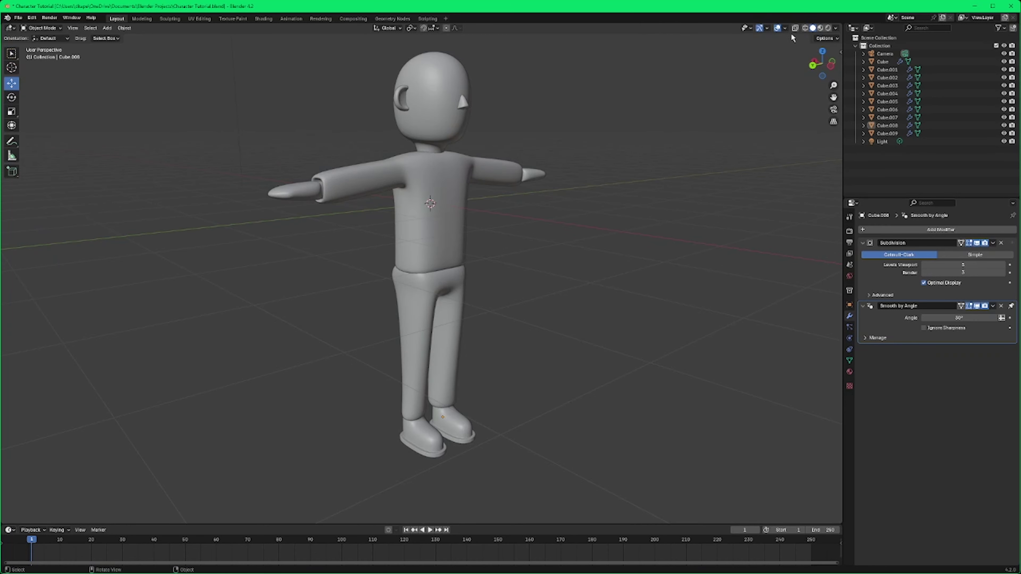
pyautogui.click(829, 29)
pyautogui.moveTo(704, 128); pyautogui.dragTo(644, 148, button='middle')
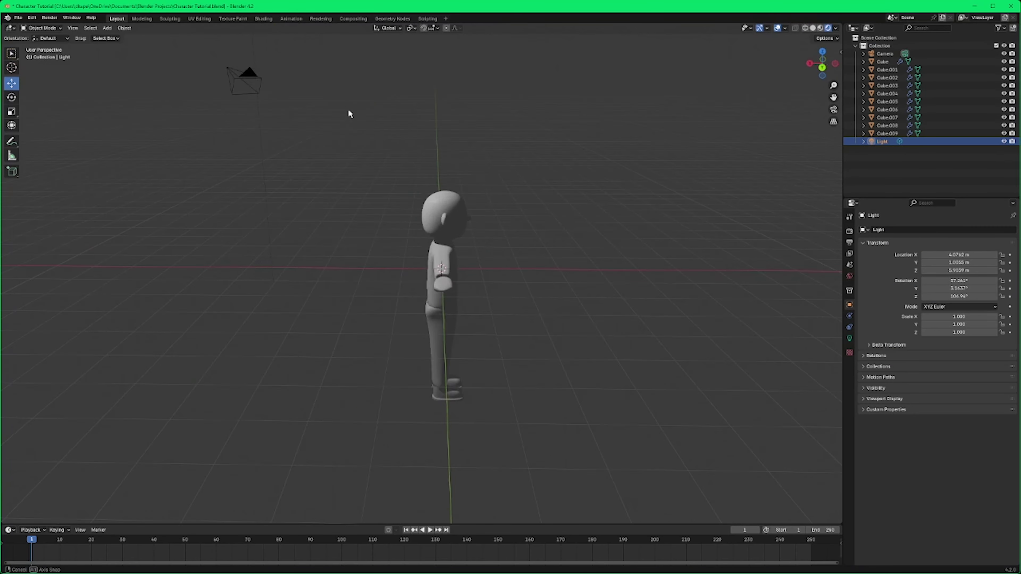
# Step: Move the light along X to the front of the character, about X -5.35 m, and lower it about 1.9 m
pyautogui.moveTo(348, 108); pyautogui.dragTo(344, 105, button='middle')
pyautogui.scroll(-3, 344, 105)
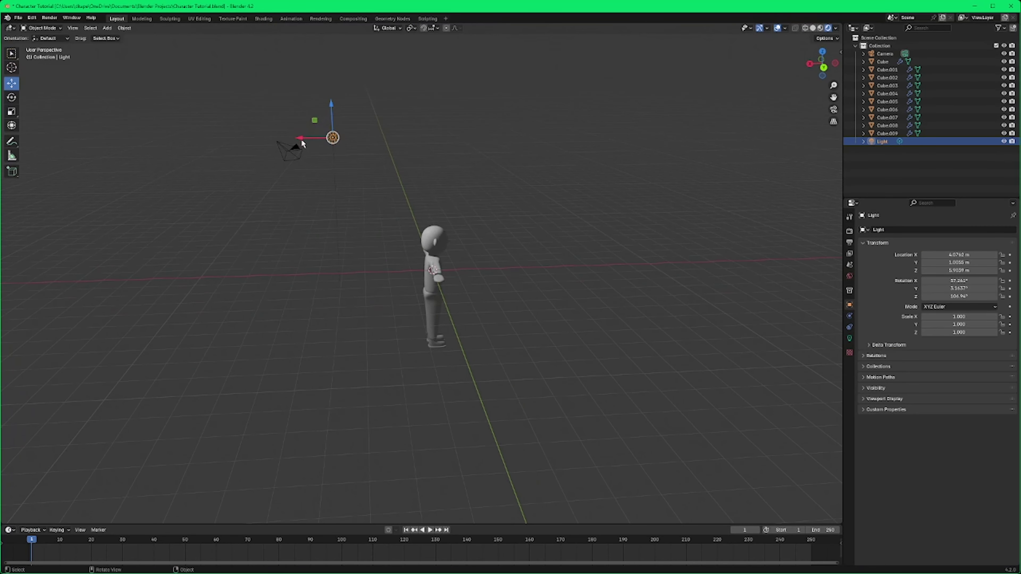
pyautogui.moveTo(301, 139); pyautogui.dragTo(539, 181)
pyautogui.moveTo(573, 107); pyautogui.dragTo(568, 157)
pyautogui.moveTo(568, 157); pyautogui.dragTo(579, 211, button='middle')
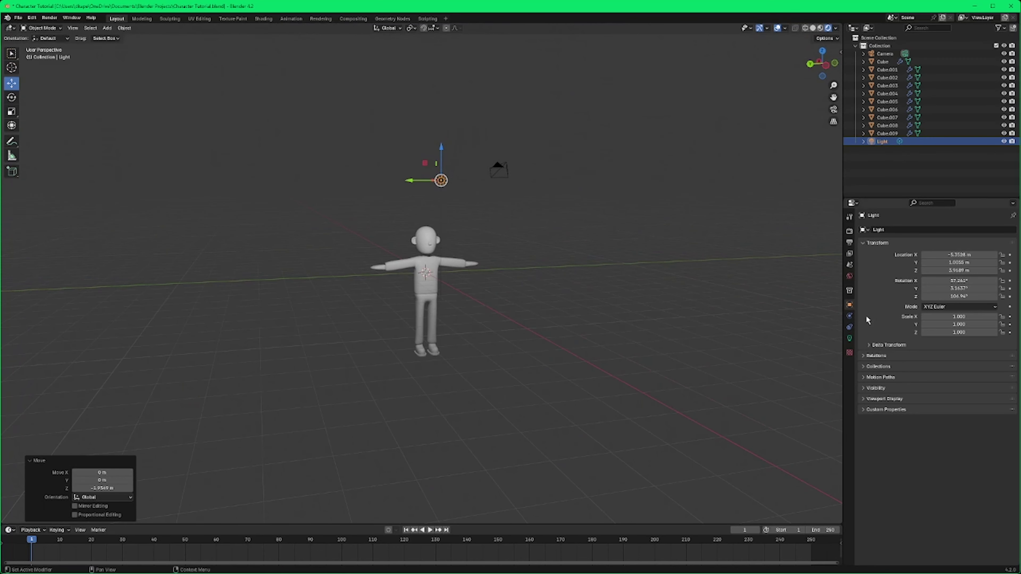
# Step: Enlarge the front point light's radius to about 3.2 m
pyautogui.click(849, 338)
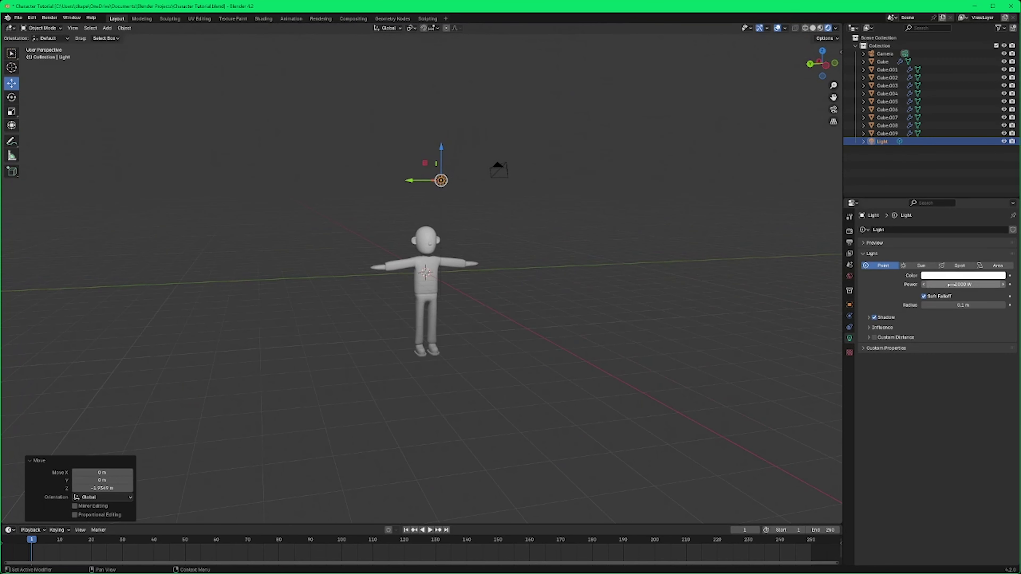
pyautogui.moveTo(962, 305); pyautogui.dragTo(1005, 305)
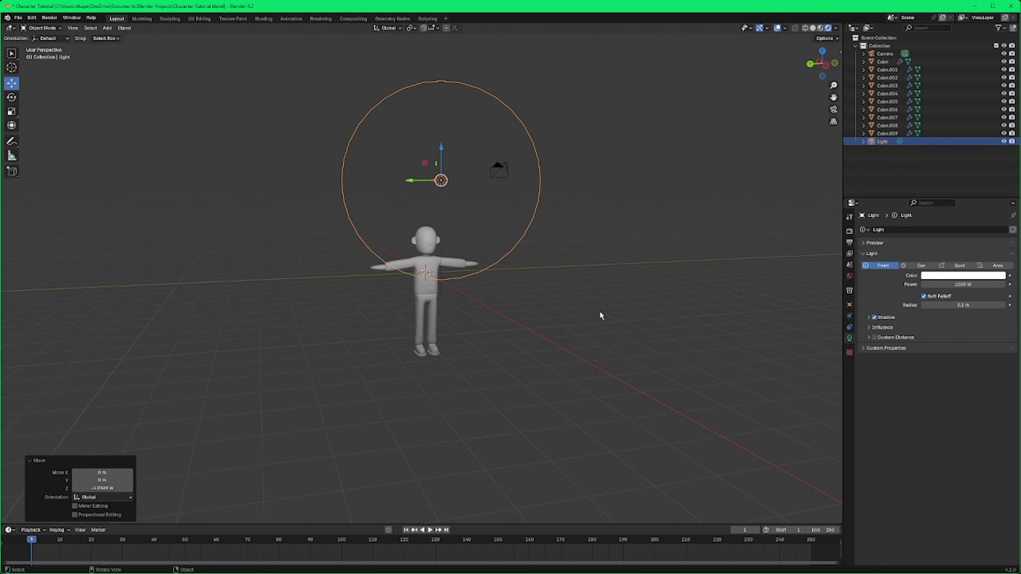
pyautogui.scroll(4, 598, 316)
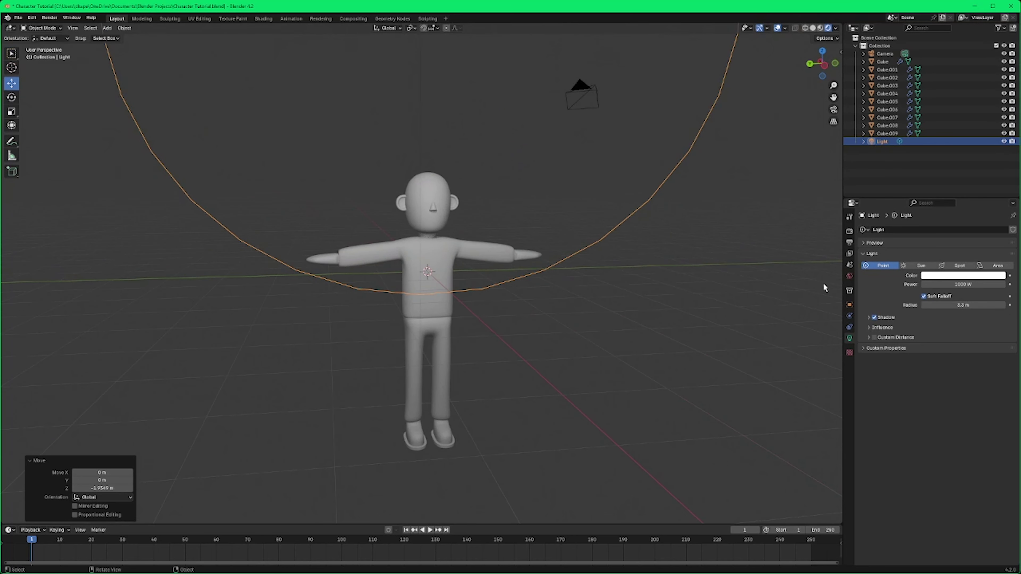
# Step: Darken the world background colour to black
pyautogui.click(849, 276)
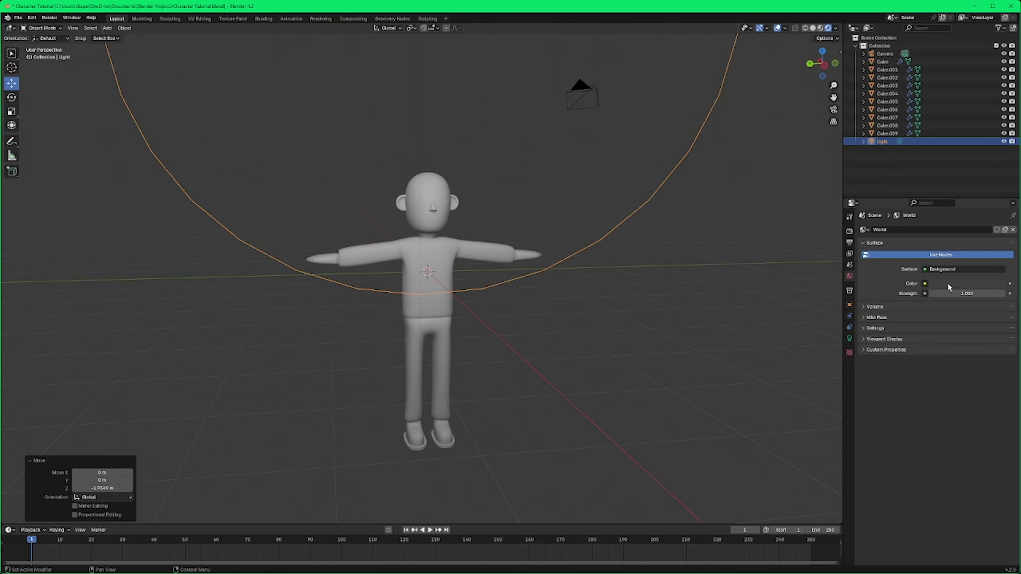
pyautogui.click(958, 284)
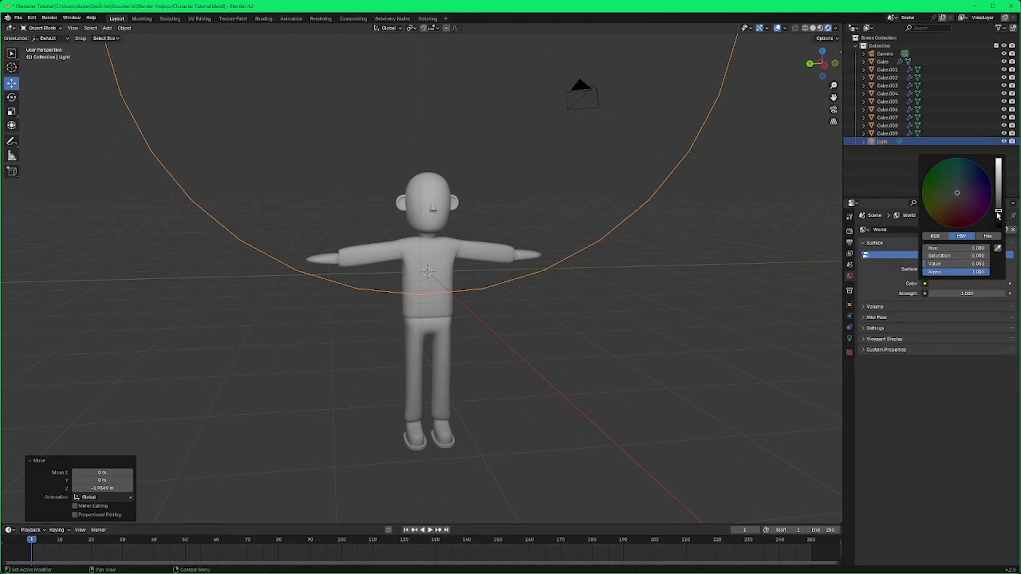
pyautogui.moveTo(998, 216); pyautogui.dragTo(997, 222)
# Step: Duplicate the point light and move the copy along X to the back of the character
pyautogui.moveTo(583, 391); pyautogui.dragTo(563, 348, button='middle')
pyautogui.scroll(-2, 563, 370)
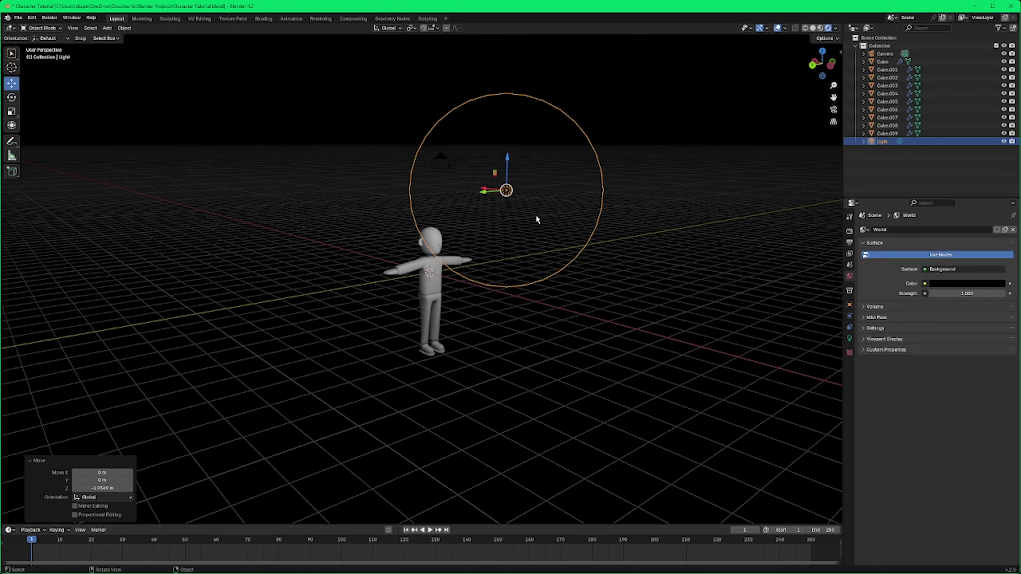
pyautogui.hotkey('ctrl', 'c')
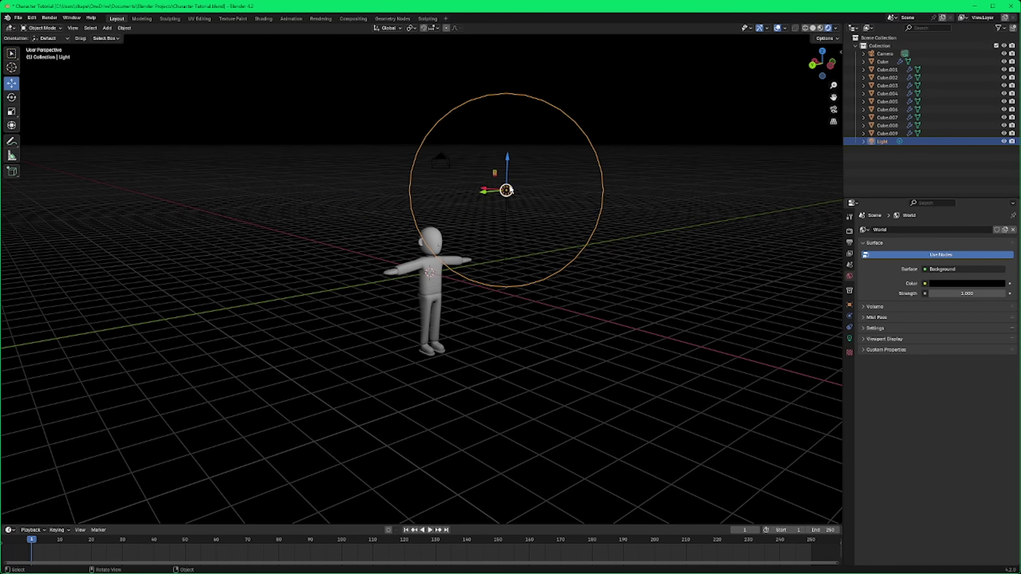
pyautogui.hotkey('ctrl', 'v')
pyautogui.moveTo(511, 192); pyautogui.dragTo(538, 205, button='middle')
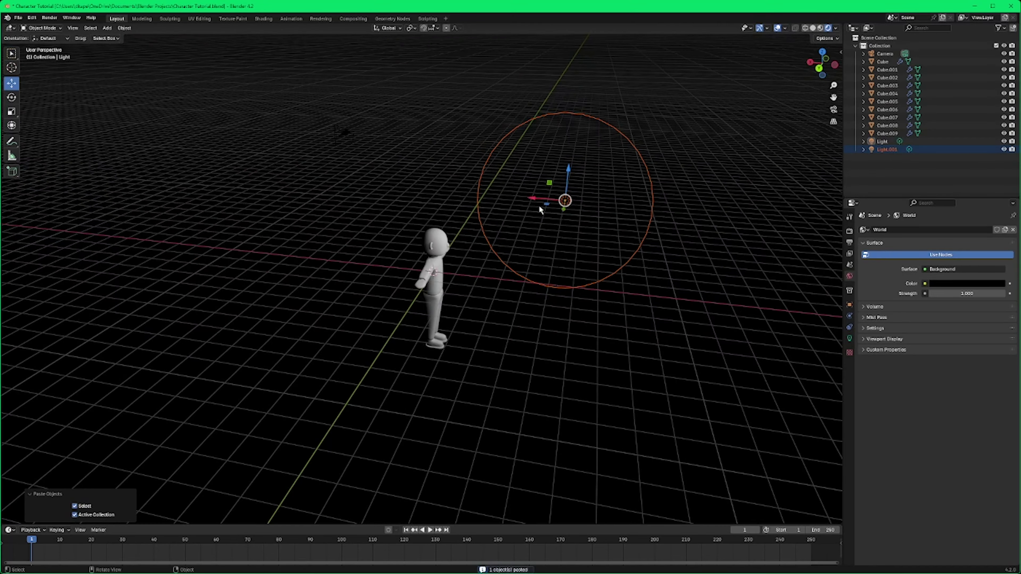
pyautogui.press('g')
pyautogui.press('x')
pyautogui.click(308, 215)
# Step: Lower the duplicated light about 4.1 m along Z behind the character
pyautogui.moveTo(308, 215); pyautogui.dragTo(374, 146, button='middle')
pyautogui.moveTo(394, 147); pyautogui.dragTo(394, 235)
pyautogui.scroll(3, 426, 246)
pyautogui.moveTo(425, 244)
pyautogui.mouseDown(button='middle')
pyautogui.moveTo(478, 233)
pyautogui.moveTo(430, 230)
pyautogui.mouseUp(button='middle')
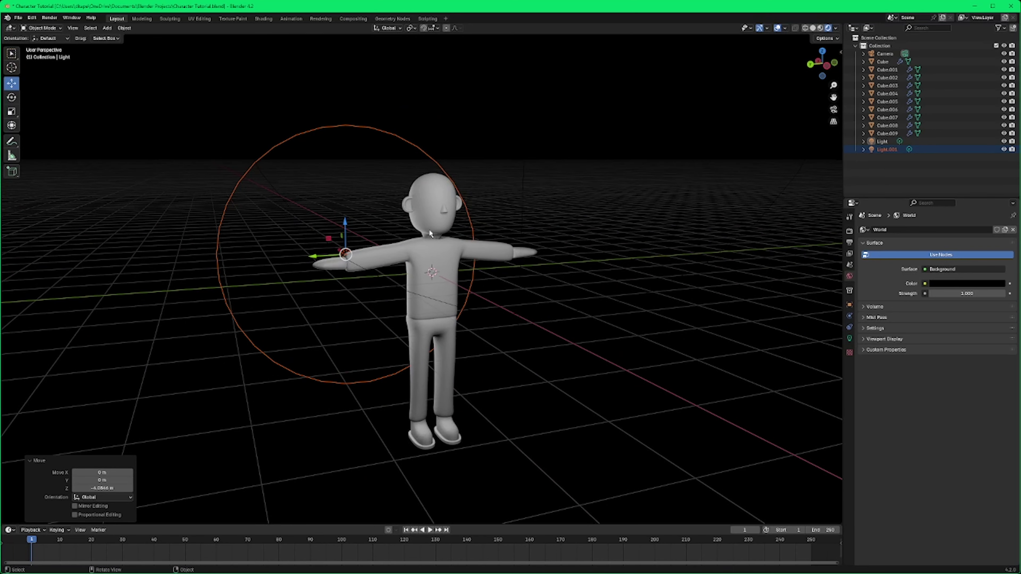
pyautogui.moveTo(399, 305); pyautogui.dragTo(592, 303, button='middle')
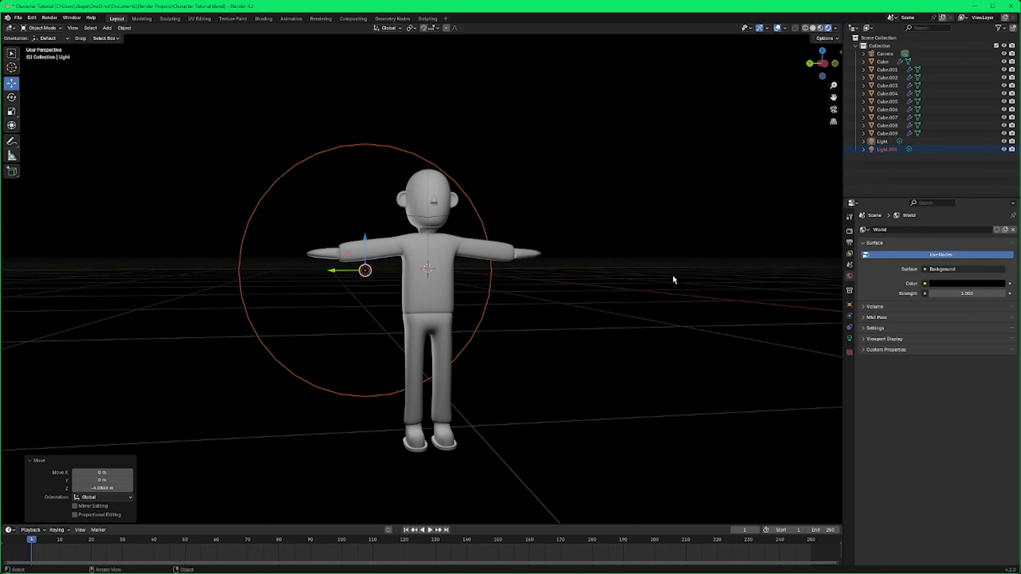
# Step: Set the power of the light behind the character to 4000 W
pyautogui.click(578, 331)
pyautogui.click(365, 270)
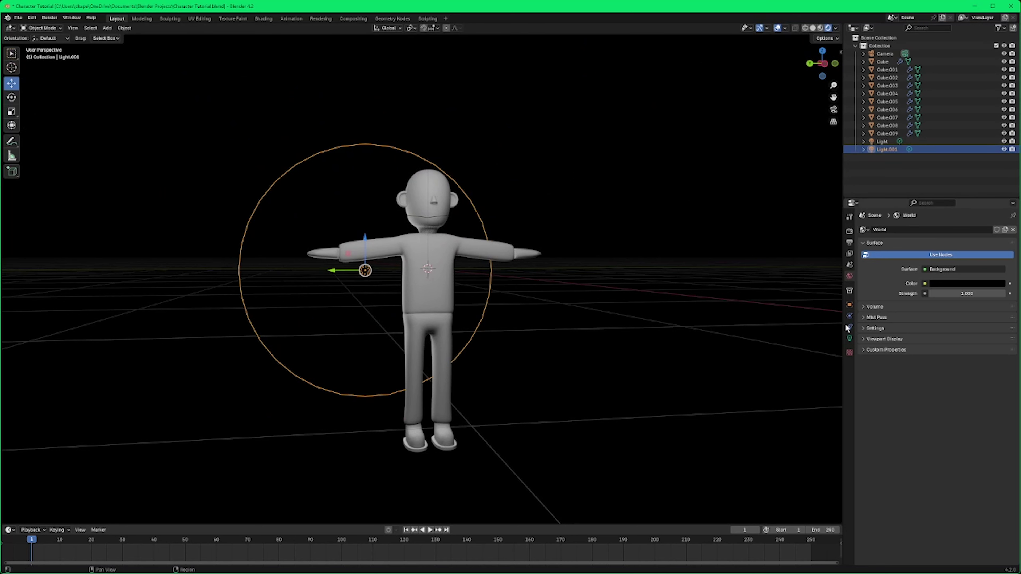
pyautogui.click(850, 338)
pyautogui.click(965, 285)
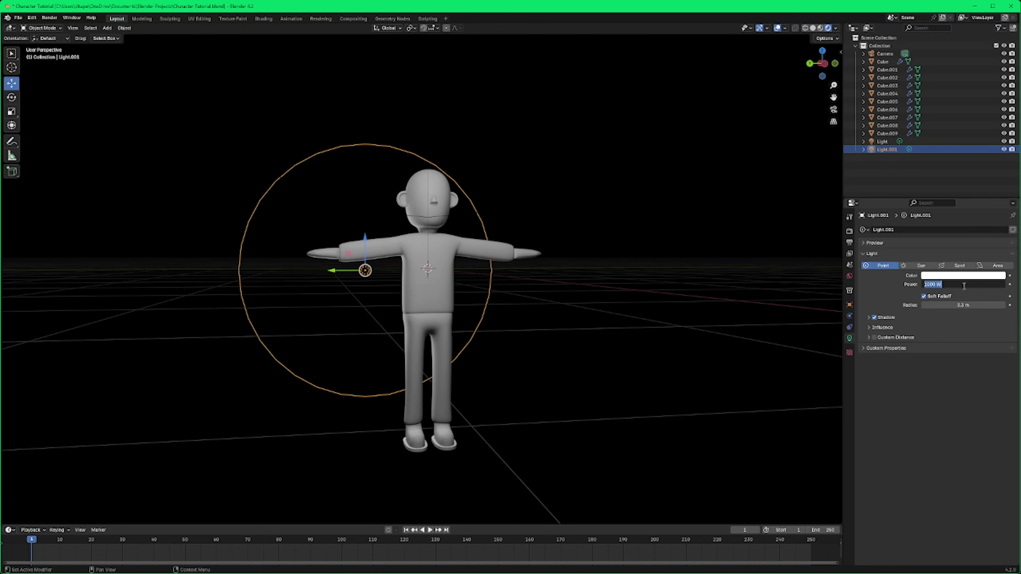
pyautogui.write('4000')
pyautogui.press('Return')
pyautogui.moveTo(676, 319)
pyautogui.mouseDown(button='middle')
pyautogui.moveTo(631, 317)
pyautogui.moveTo(701, 326)
pyautogui.moveTo(665, 324)
pyautogui.mouseUp(button='middle')
pyautogui.scroll(5, 686, 317)
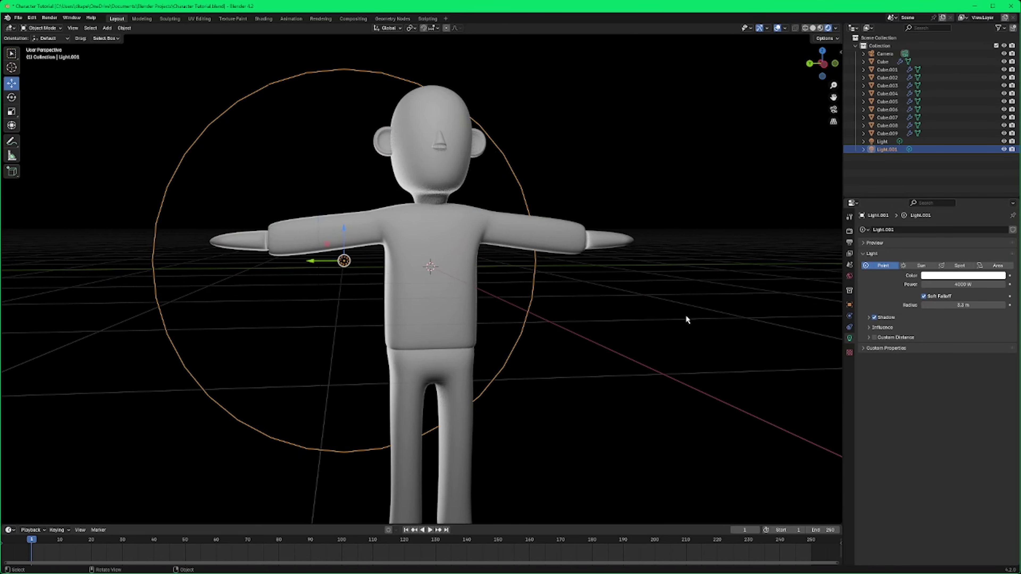
pyautogui.scroll(-4, 690, 346)
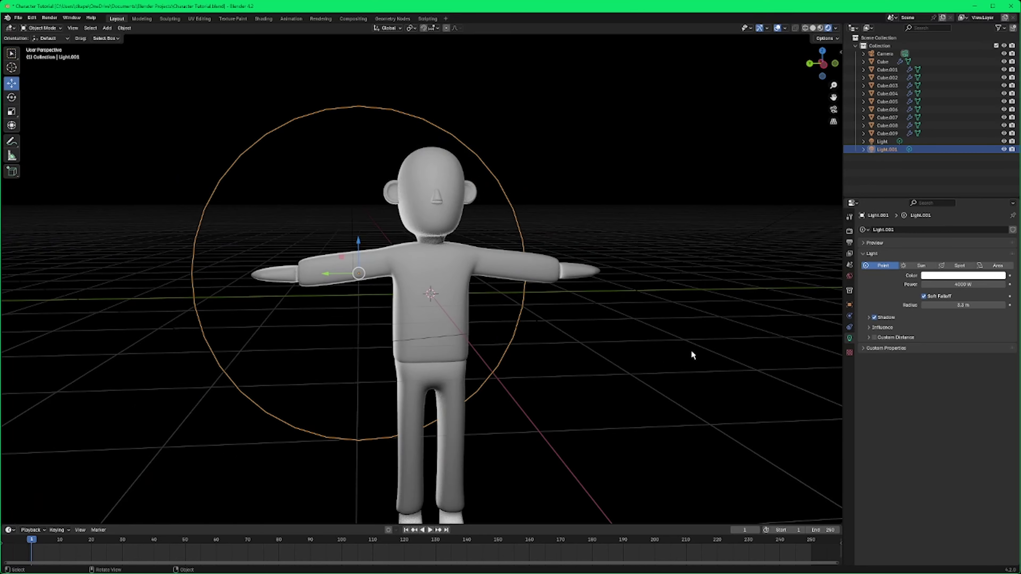
pyautogui.moveTo(690, 350); pyautogui.dragTo(660, 347, button='middle')
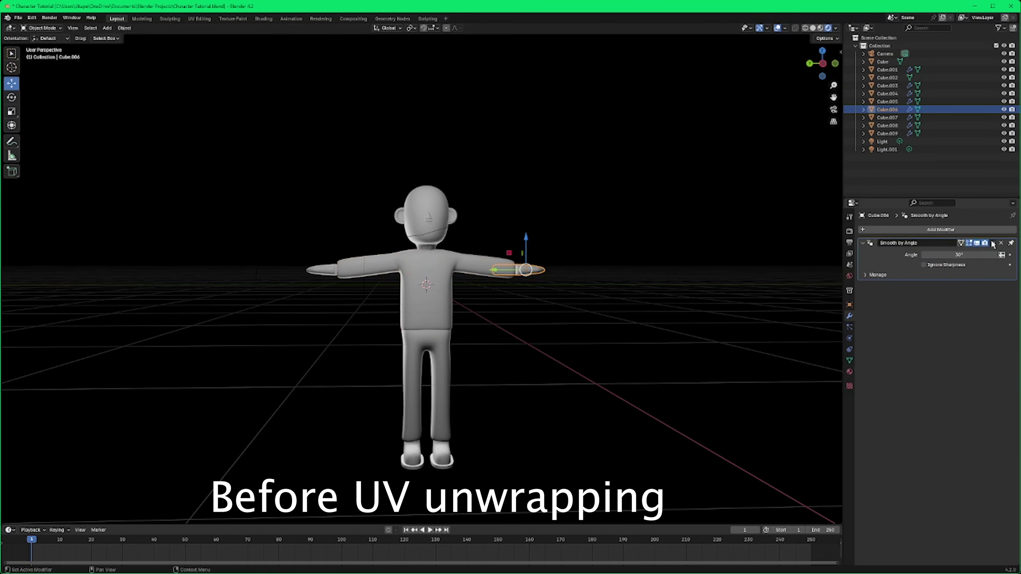
# Step: Apply all modifiers on the torso, head and hands
pyautogui.click(991, 242)
pyautogui.click(980, 251)
pyautogui.click(323, 270)
# Step: Apply the Subdivision and Smooth by Angle modifiers on both boots
pyautogui.click(440, 454)
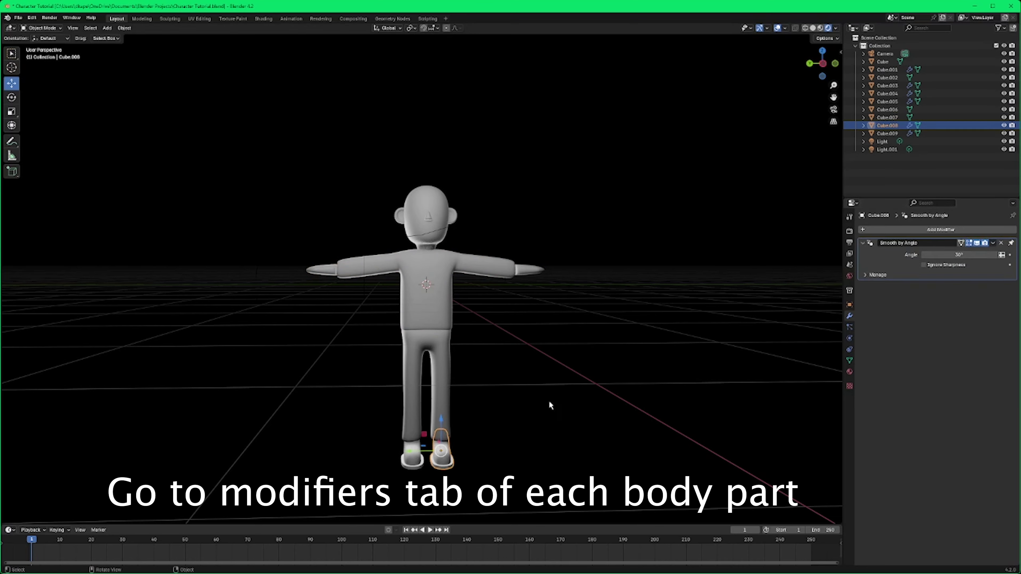
pyautogui.click(412, 455)
pyautogui.click(980, 252)
pyautogui.click(441, 455)
pyautogui.click(990, 243)
pyautogui.click(973, 252)
# Step: Apply the modifiers on the trousers
pyautogui.click(414, 362)
pyautogui.click(991, 243)
pyautogui.click(971, 252)
pyautogui.click(324, 270)
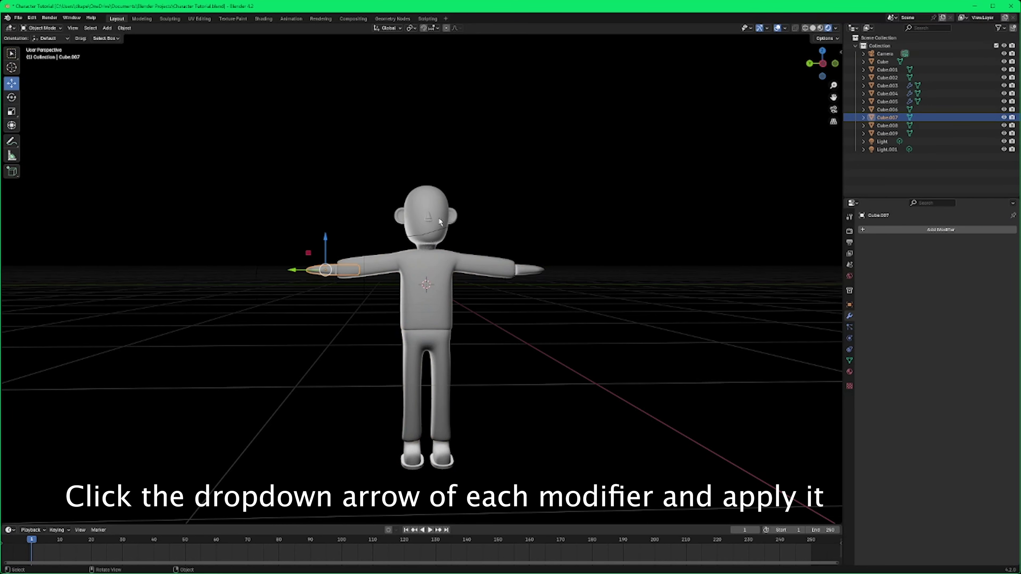
# Step: Apply the modifiers on the nose and both ears
pyautogui.click(400, 216)
pyautogui.click(449, 216)
pyautogui.click(991, 243)
pyautogui.click(970, 252)
pyautogui.click(400, 216)
pyautogui.click(991, 243)
pyautogui.click(971, 252)
# Step: Select the head and switch it to Edit Mode
pyautogui.scroll(3, 522, 314)
pyautogui.moveTo(522, 314); pyautogui.dragTo(591, 319, button='middle')
pyautogui.click(591, 319)
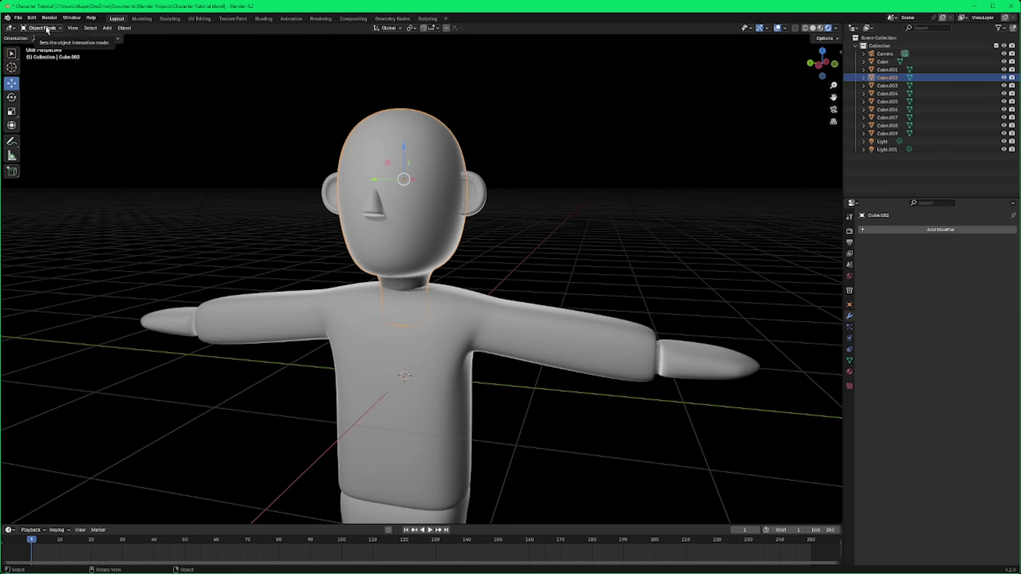
pyautogui.click(45, 28)
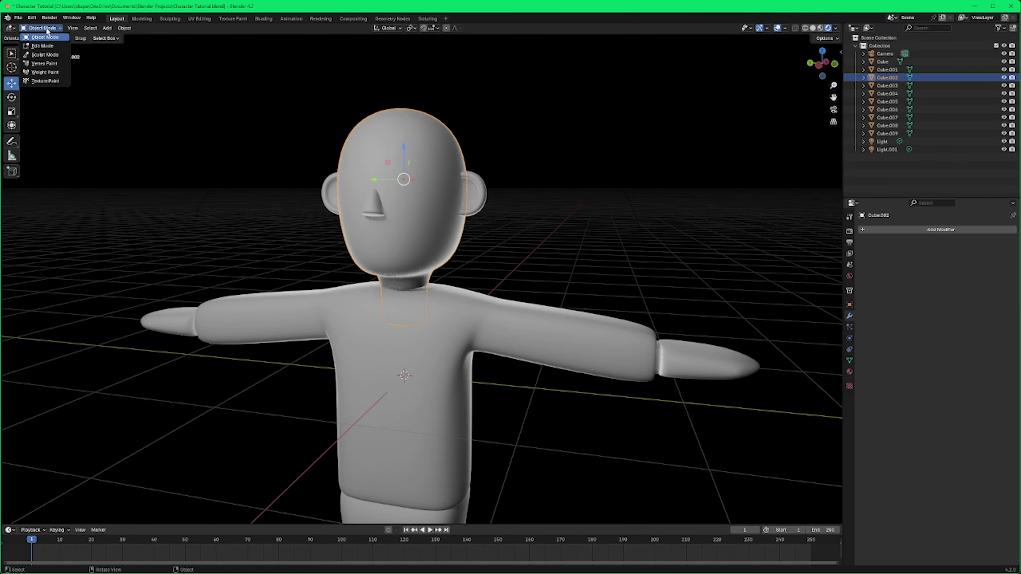
pyautogui.click(47, 45)
pyautogui.moveTo(497, 246); pyautogui.dragTo(499, 243, button='middle')
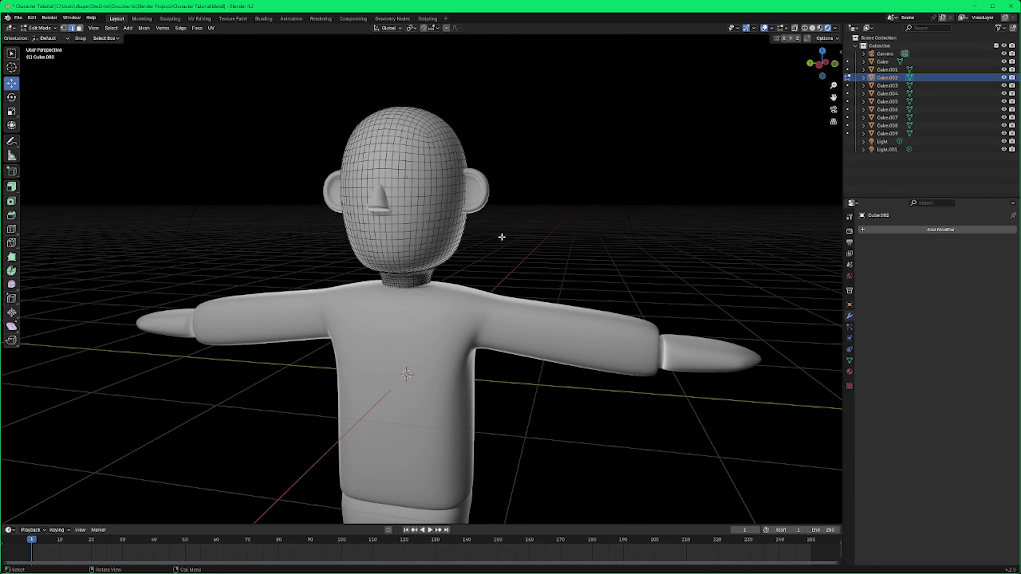
# Step: Select all faces of the head in face select mode and unwrap them using Smart UV Project with a 66° angle limit
pyautogui.press('a')
pyautogui.hotkey('ctrl', 'e')
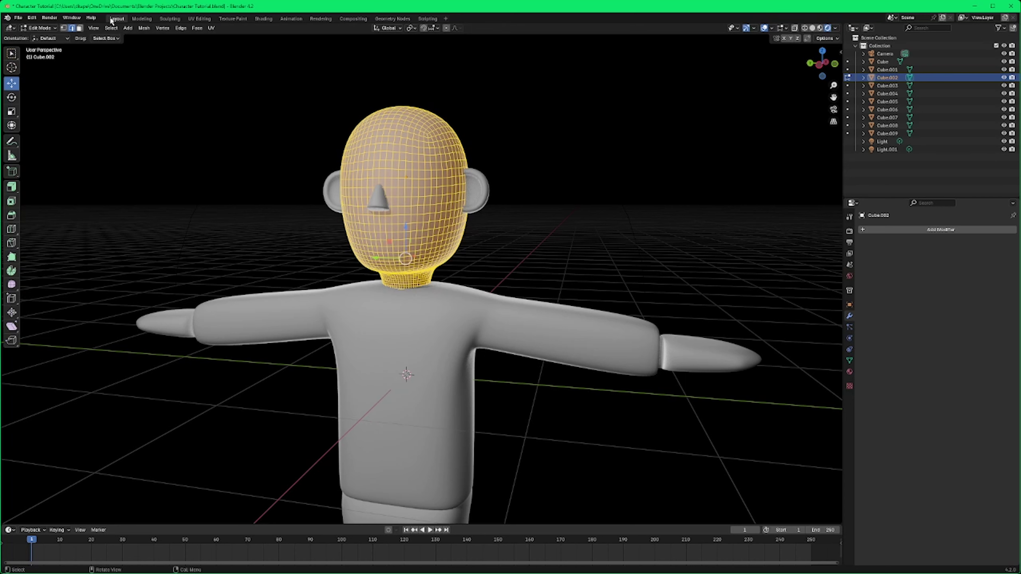
pyautogui.click(80, 28)
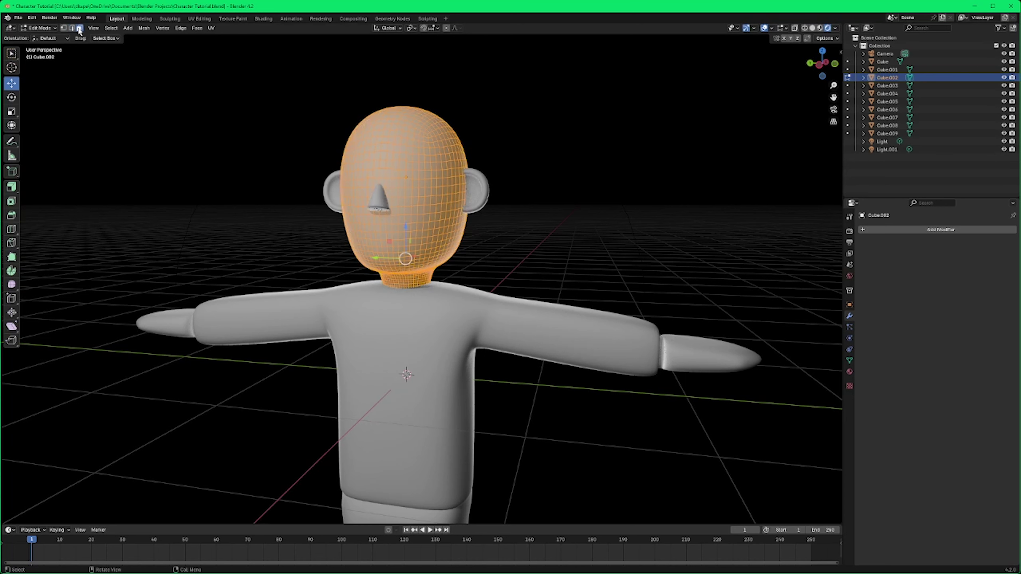
pyautogui.hotkey('ctrl', 'f')
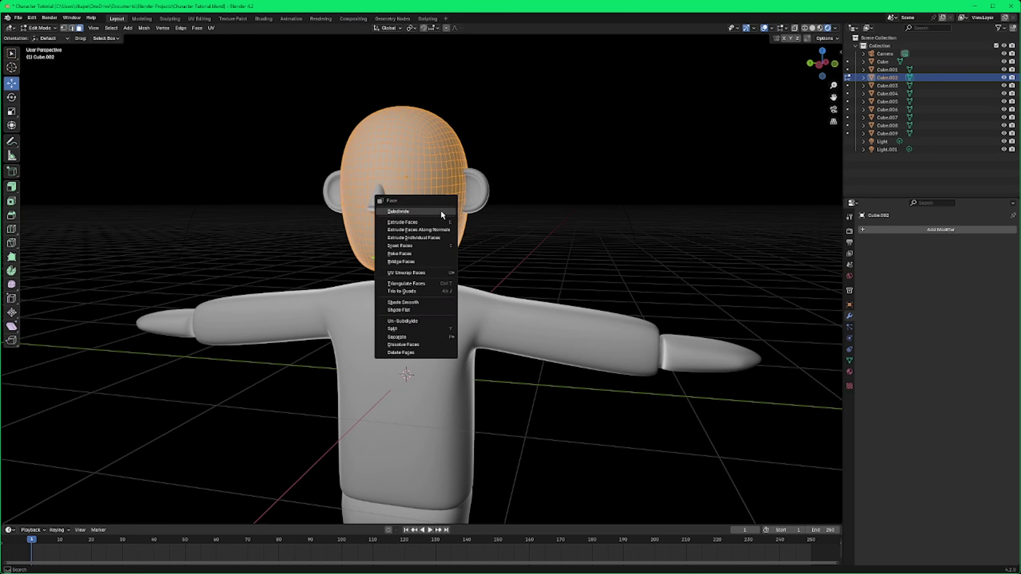
pyautogui.moveTo(417, 274)
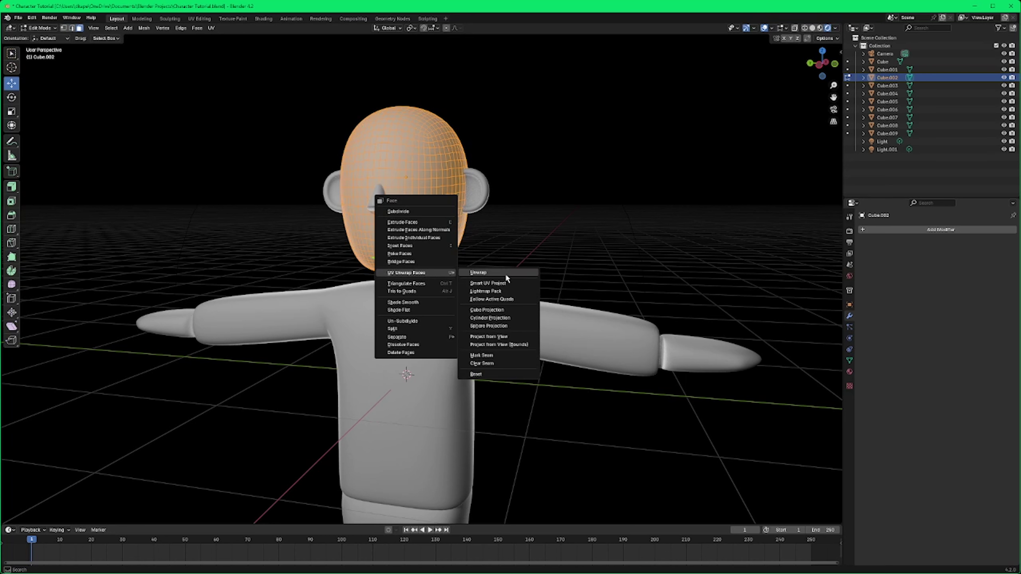
pyautogui.click(500, 283)
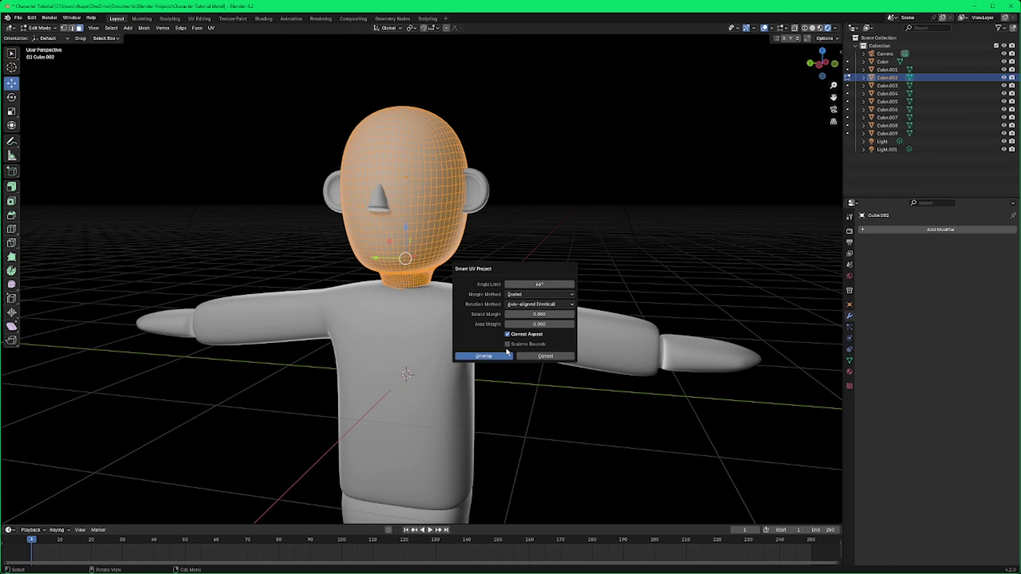
pyautogui.click(498, 356)
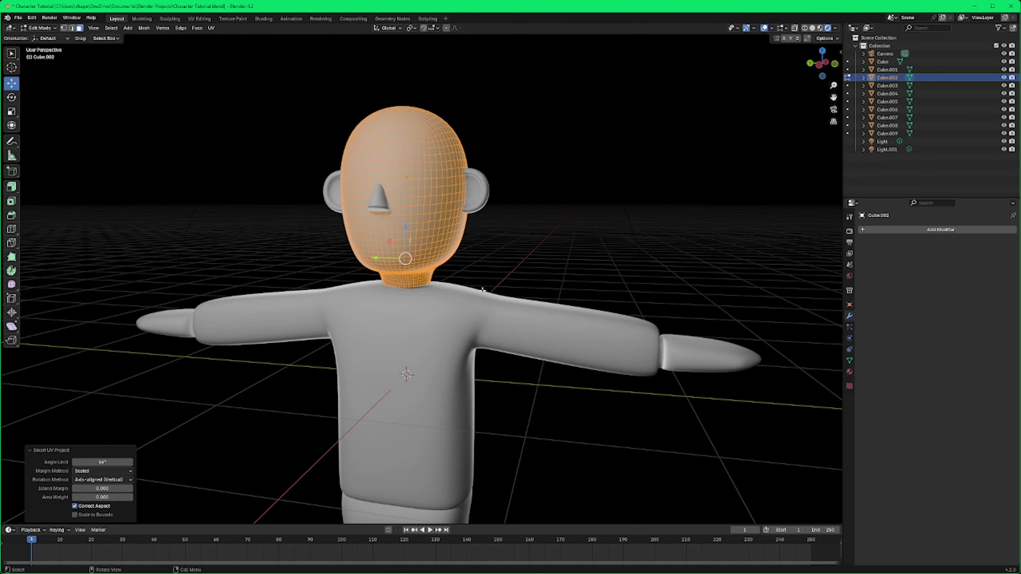
# Step: Create a new material on the head and name it Skin color
pyautogui.moveTo(513, 272); pyautogui.dragTo(529, 244, button='middle')
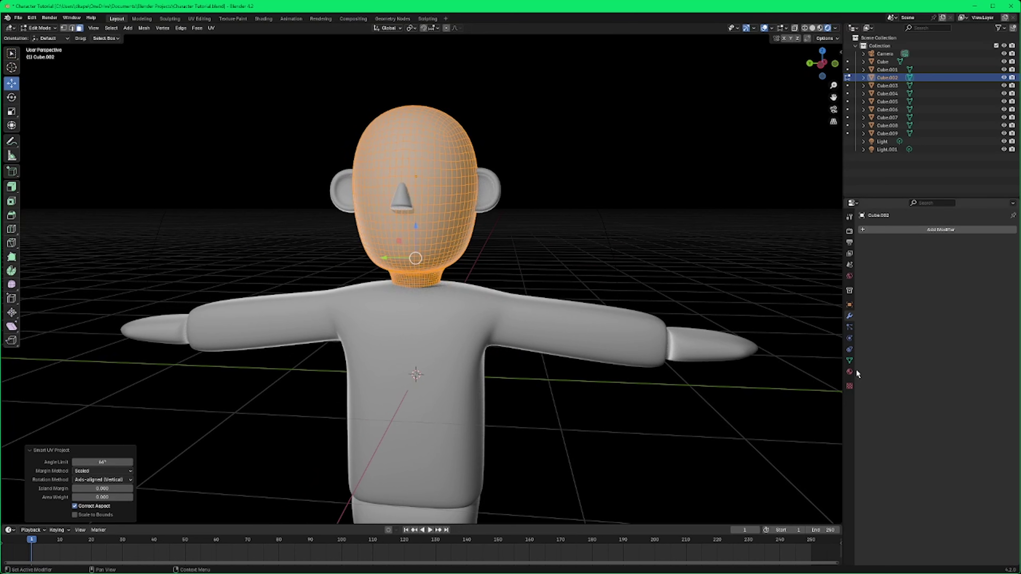
pyautogui.click(848, 372)
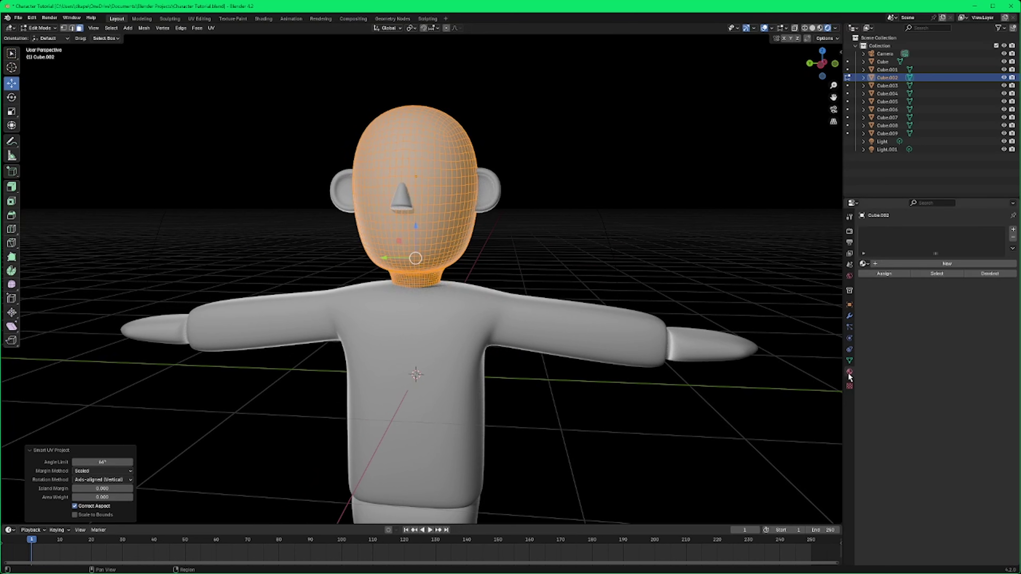
pyautogui.click(947, 263)
pyautogui.click(900, 264)
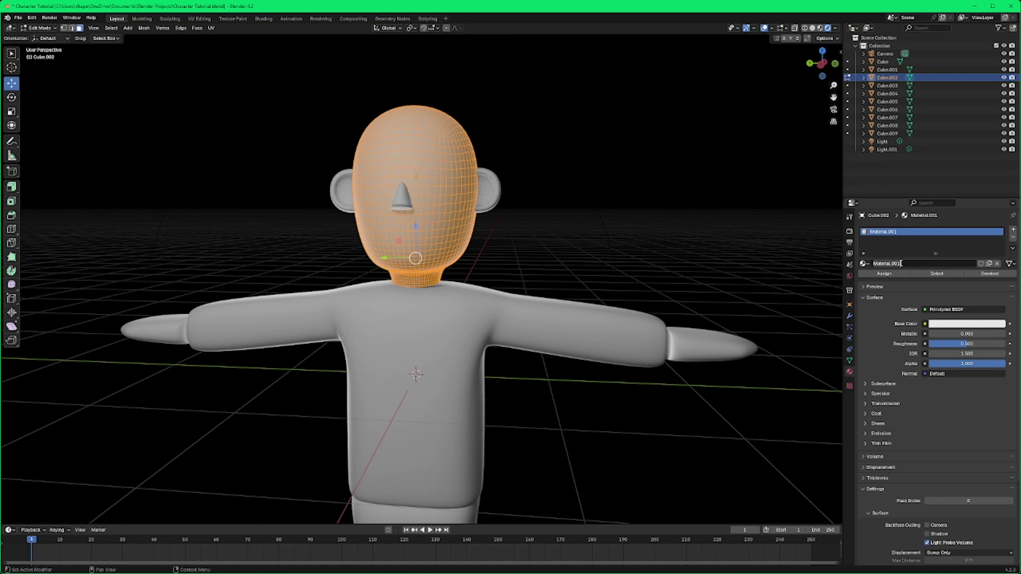
pyautogui.write('Skin color')
pyautogui.press('Return')
# Step: Give the Skin color material a light tan base color with hue 0.073 and return the head to Object Mode
pyautogui.click(952, 324)
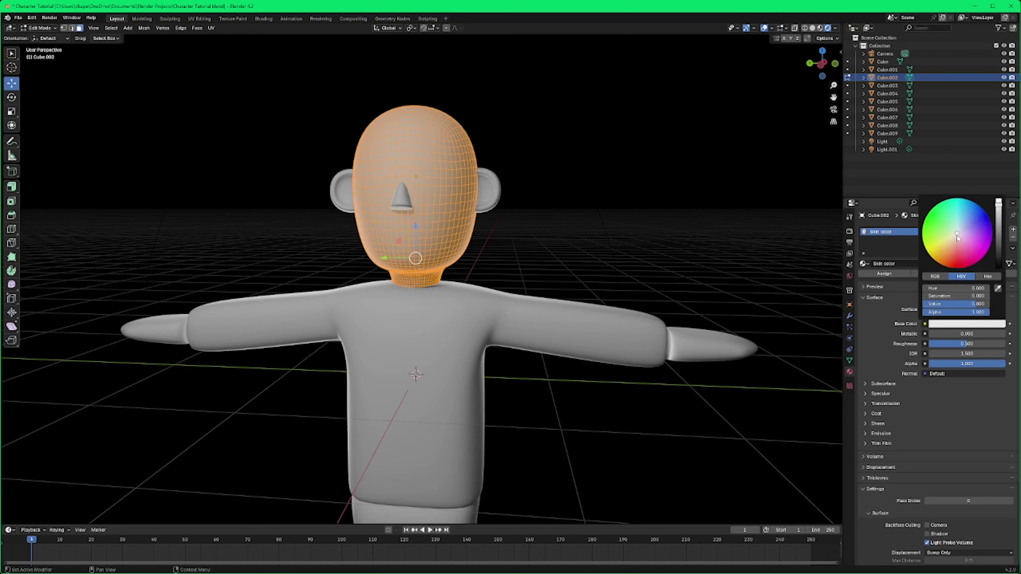
pyautogui.moveTo(956, 236); pyautogui.dragTo(951, 243)
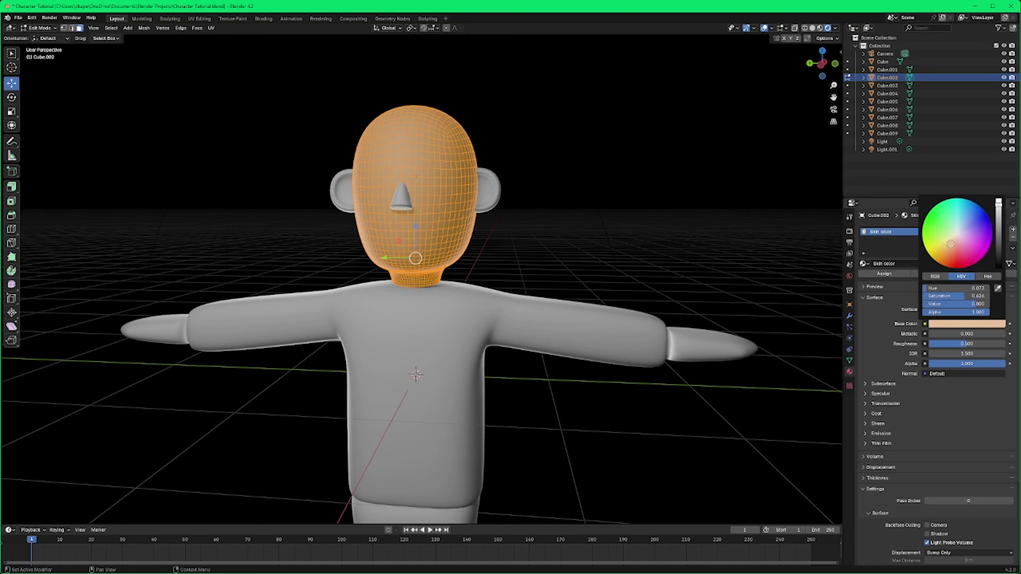
pyautogui.click(40, 28)
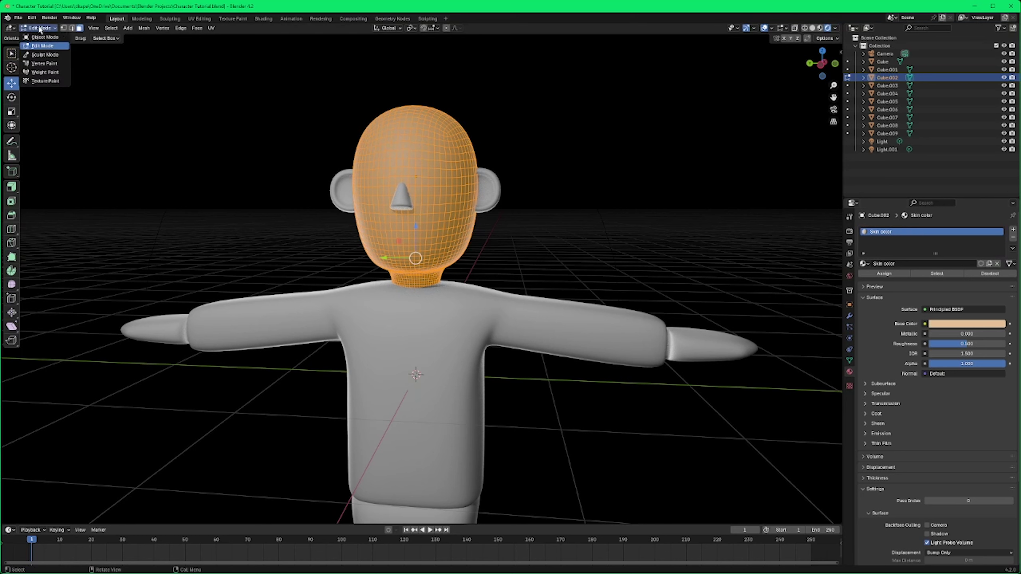
pyautogui.click(42, 36)
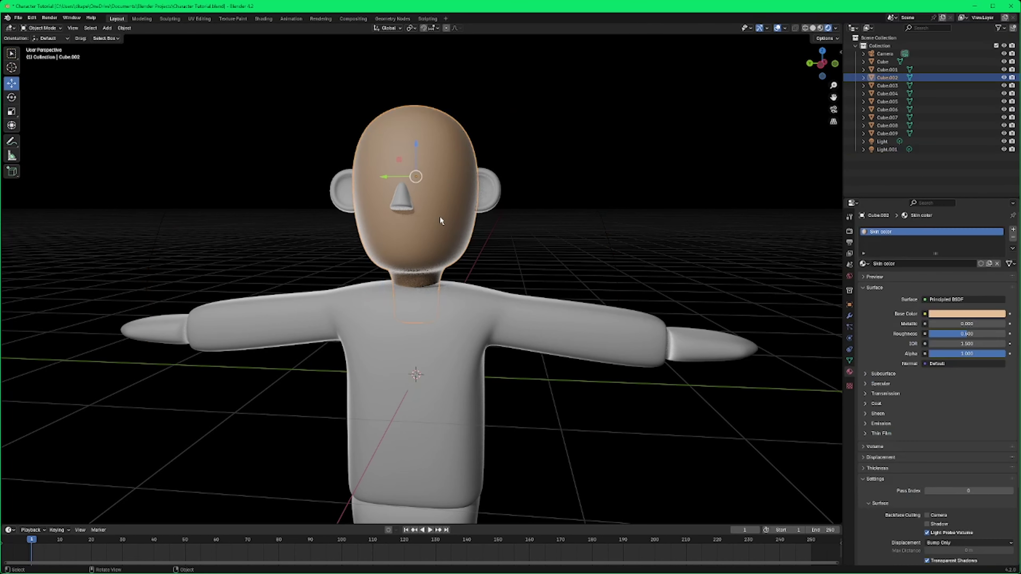
# Step: Raise the skin base color's brightness value to 1.000, shift its hue to a pinker peach, and deselect the head
pyautogui.click(958, 314)
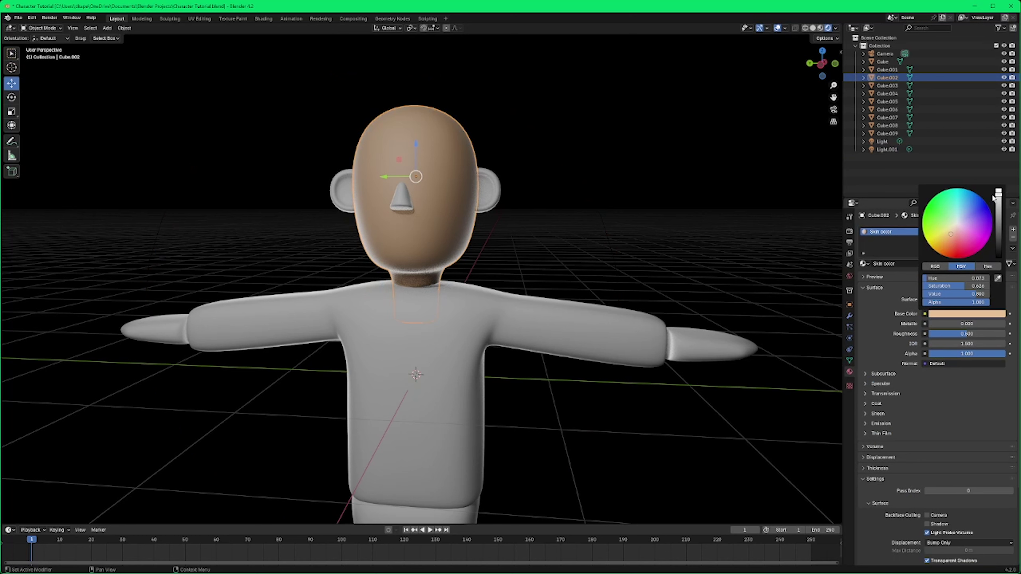
pyautogui.moveTo(997, 196); pyautogui.dragTo(998, 188)
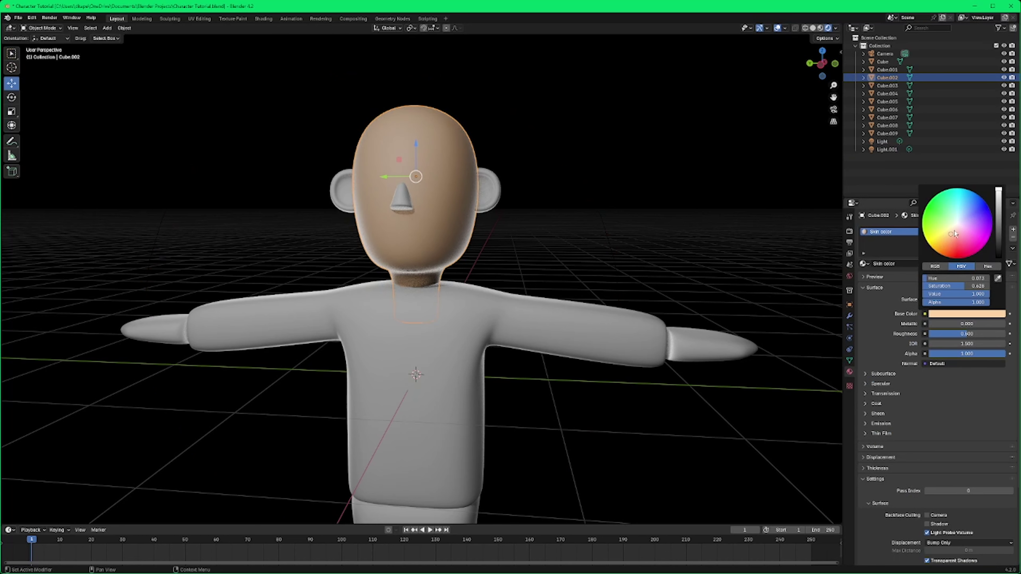
pyautogui.moveTo(954, 234); pyautogui.dragTo(951, 236)
pyautogui.click(681, 256)
# Step: Unwrap all faces of the character's left ear using Smart UV Project with a 66° angle limit, then return to Object Mode
pyautogui.scroll(3, 540, 243)
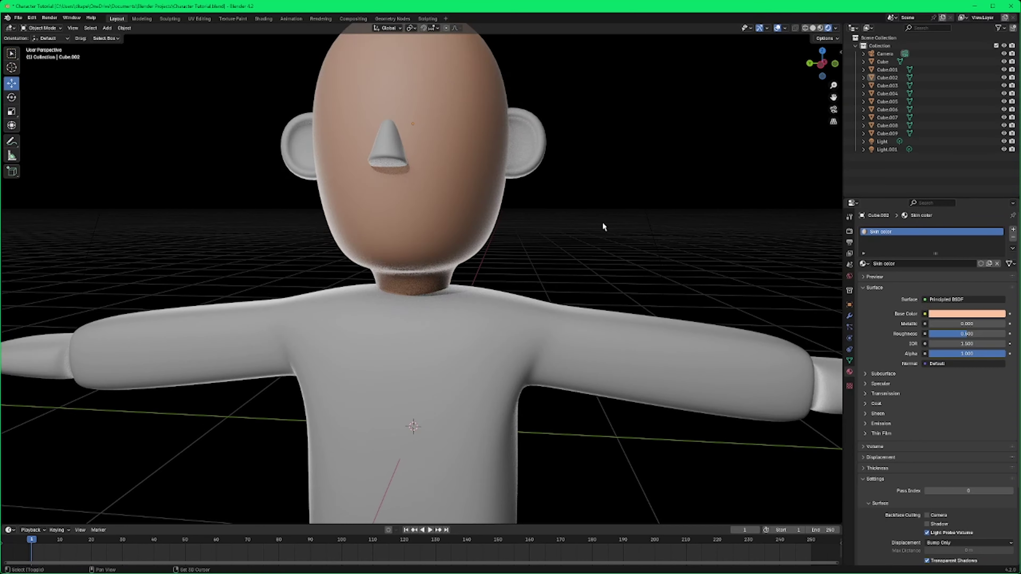
pyautogui.keyDown('shift'); pyautogui.moveTo(602, 223); pyautogui.dragTo(605, 269, button='middle'); pyautogui.keyUp('shift')
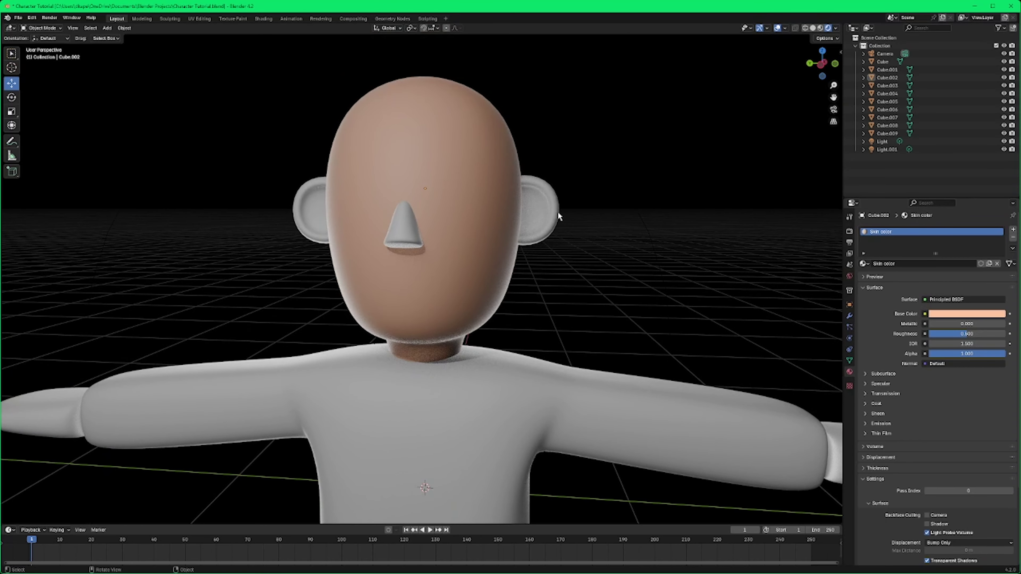
pyautogui.click(552, 215)
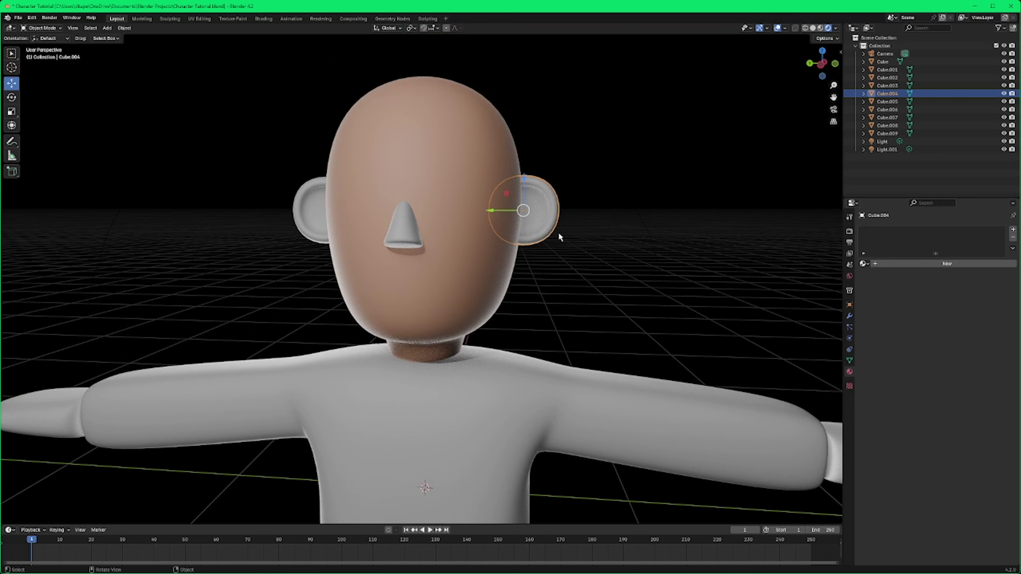
pyautogui.press('Tab')
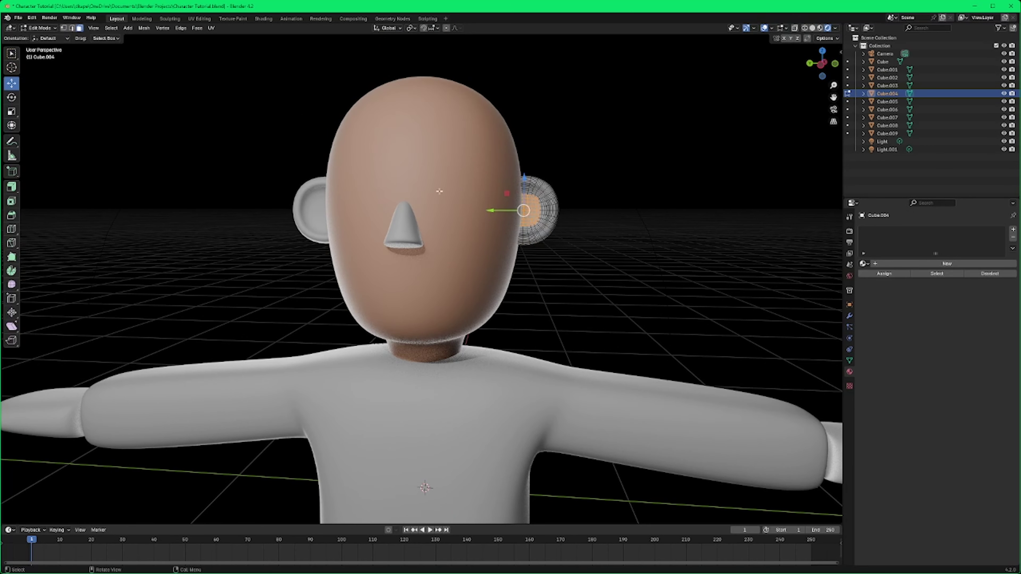
pyautogui.press('a')
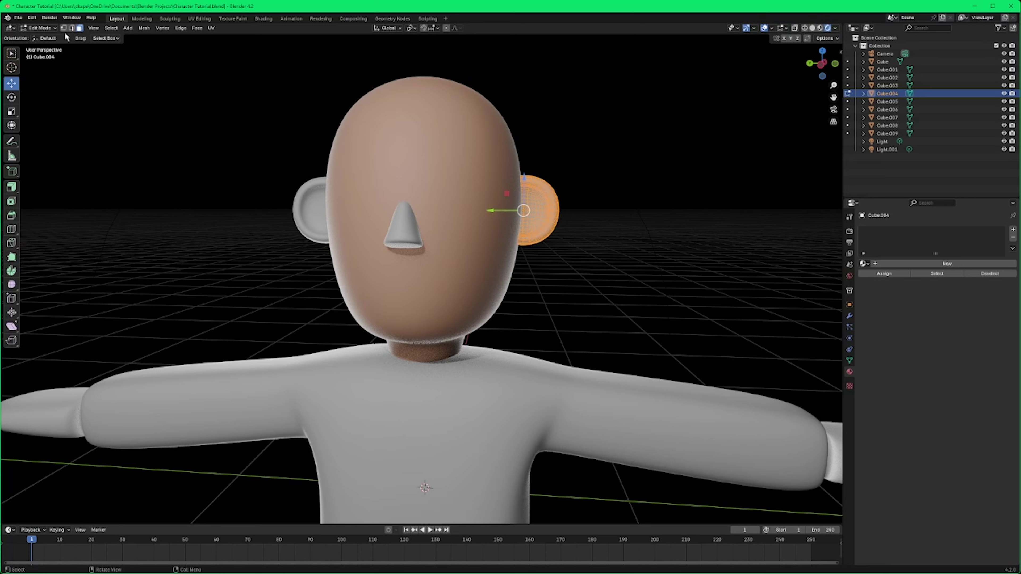
pyautogui.hotkey('ctrl', 'f')
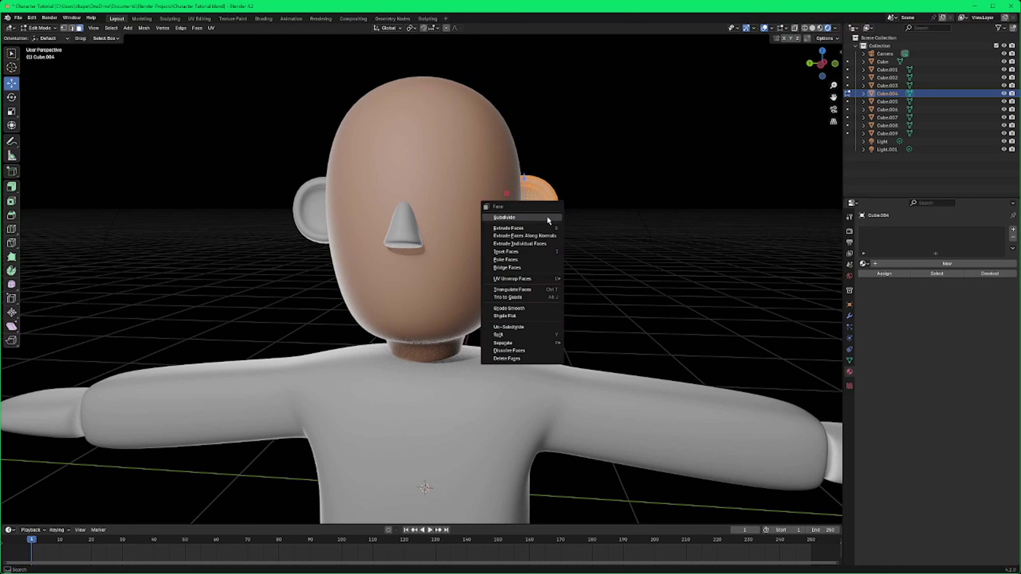
pyautogui.moveTo(535, 277)
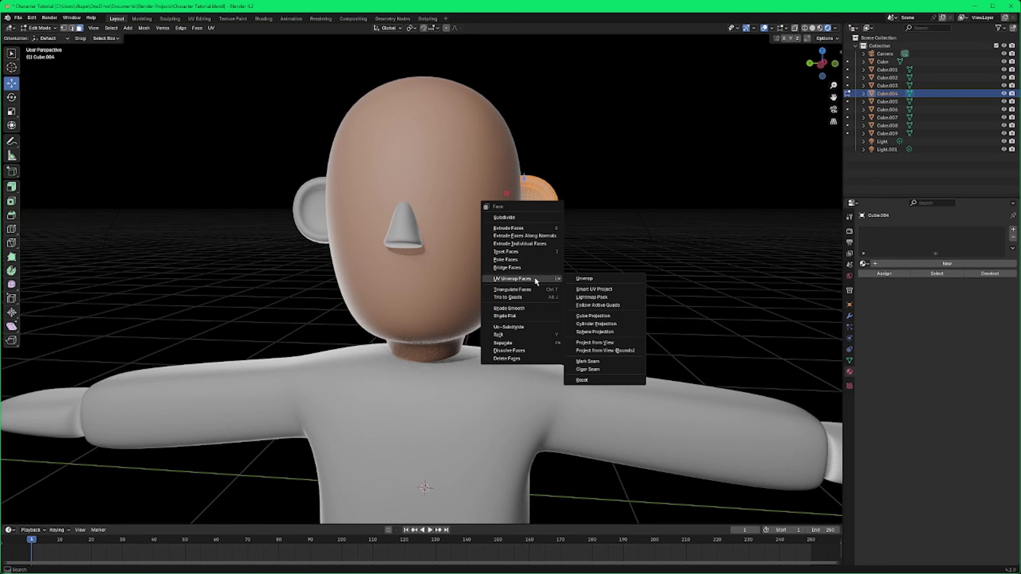
pyautogui.click(598, 290)
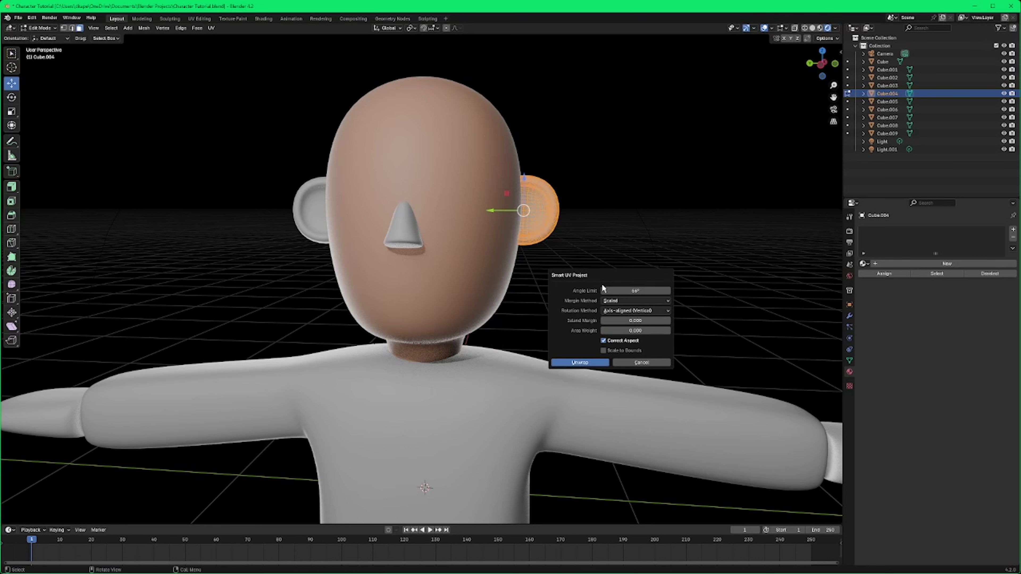
pyautogui.click(584, 363)
pyautogui.click(39, 29)
pyautogui.click(44, 37)
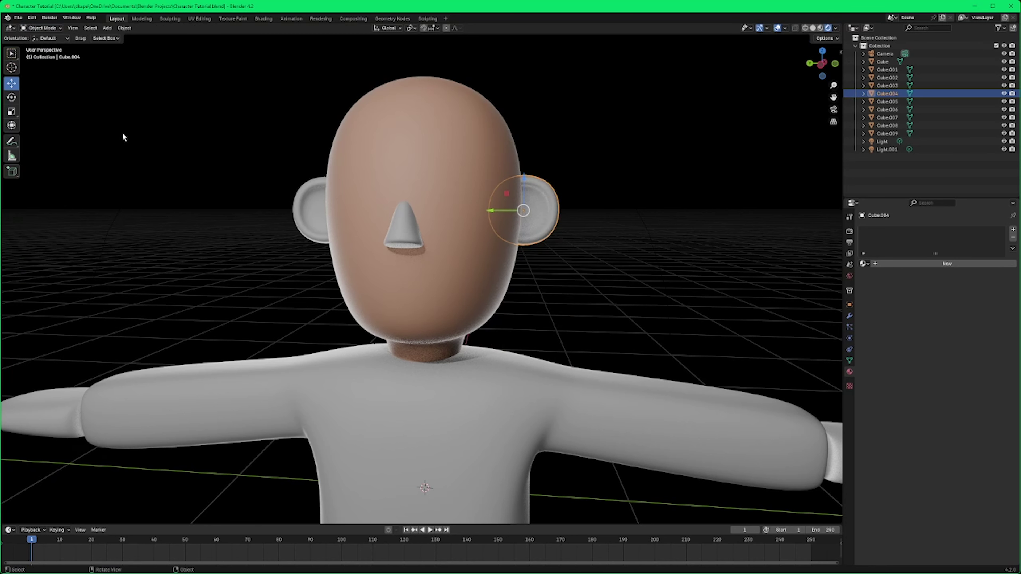
# Step: Unwrap the character's right ear in Edit Mode using Smart UV Project and return to Object Mode
pyautogui.click(322, 224)
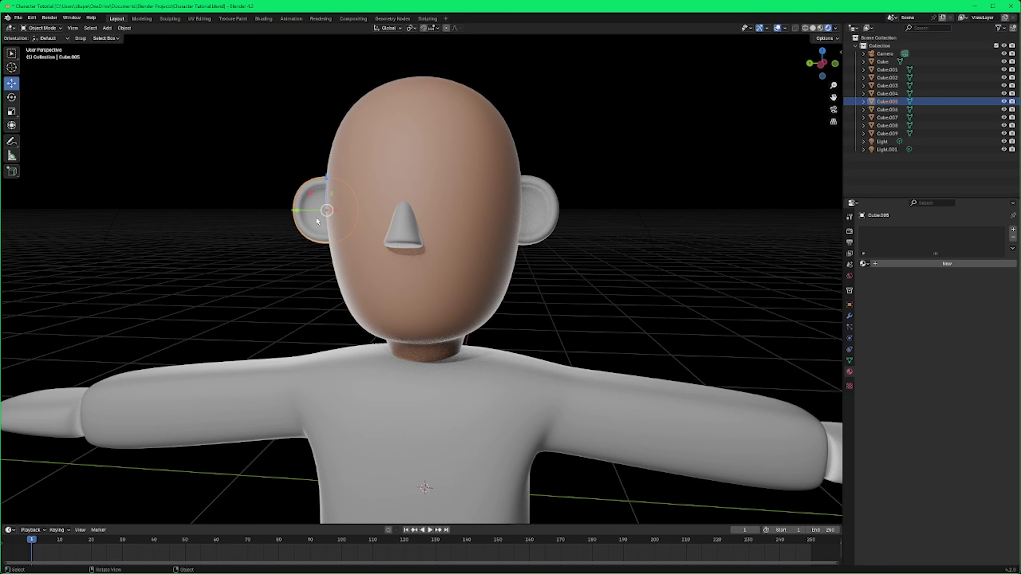
pyautogui.press('Tab')
pyautogui.click(144, 28)
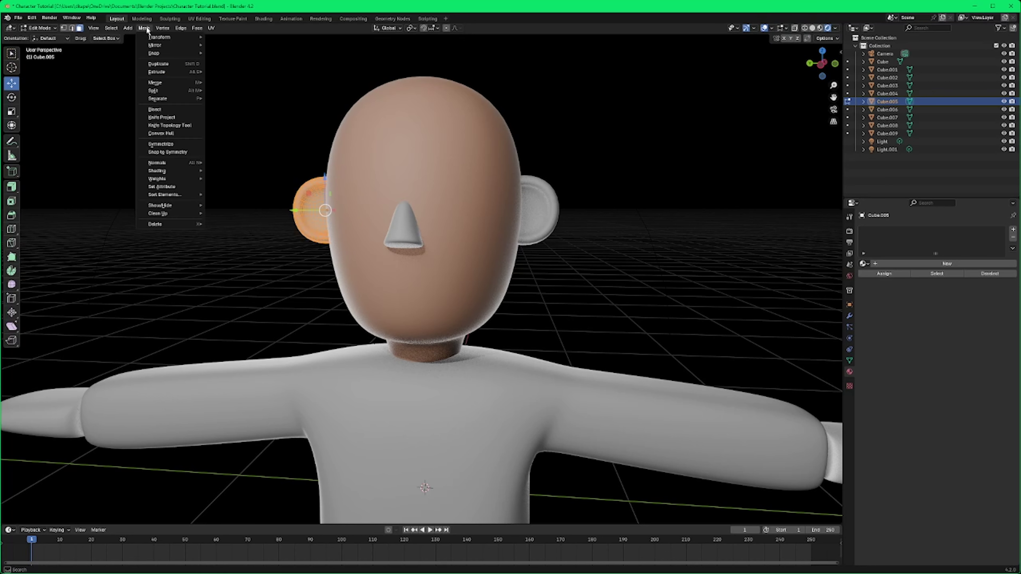
pyautogui.rightClick(292, 226)
pyautogui.moveTo(305, 285)
pyautogui.click(363, 297)
pyautogui.click(347, 371)
pyautogui.click(227, 109)
pyautogui.press('Tab')
# Step: Unwrap the nose in Edit Mode using Smart UV Project with a 66° angle limit and return to Object Mode
pyautogui.click(410, 240)
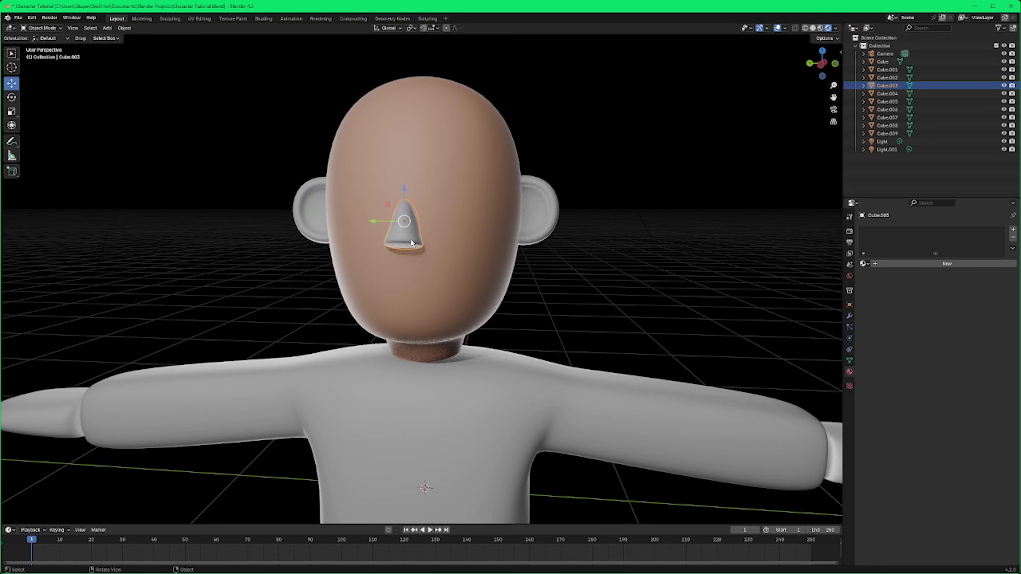
pyautogui.press('Tab')
pyautogui.rightClick(410, 239)
pyautogui.click(453, 251)
pyautogui.click(429, 326)
pyautogui.click(39, 27)
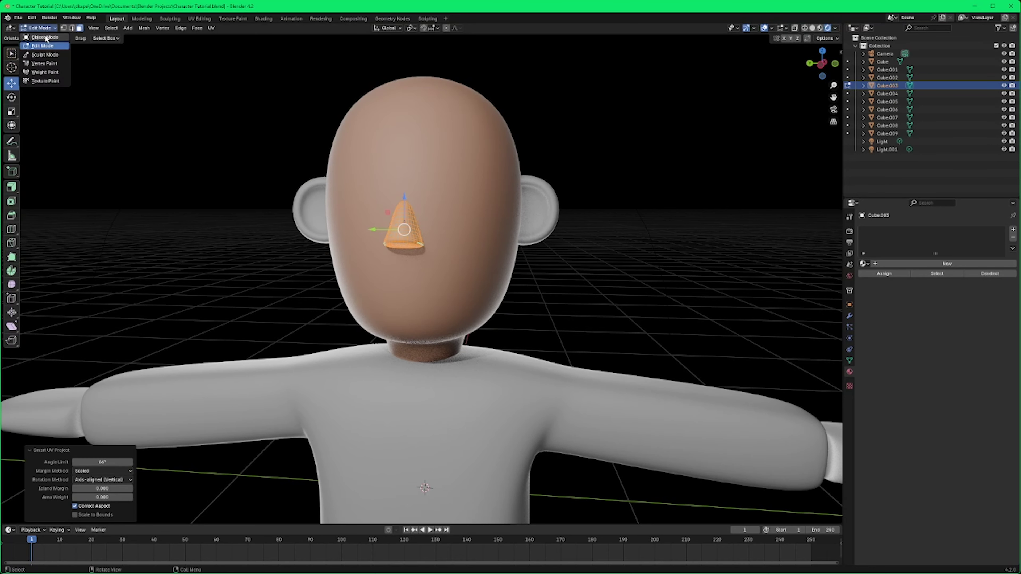
pyautogui.click(45, 37)
# Step: Assign the existing Skin color material to both ears and the nose
pyautogui.click(553, 222)
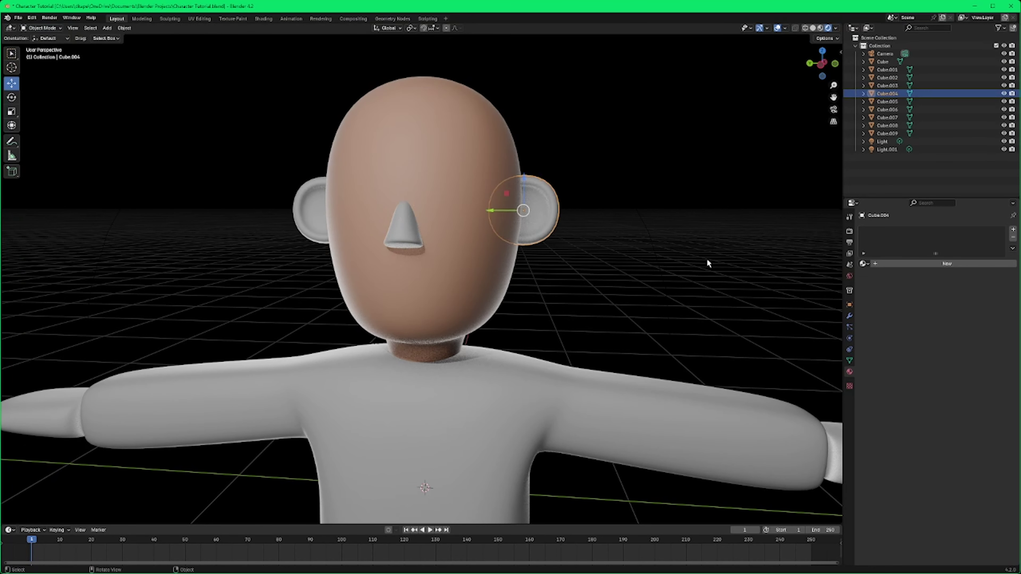
pyautogui.click(867, 263)
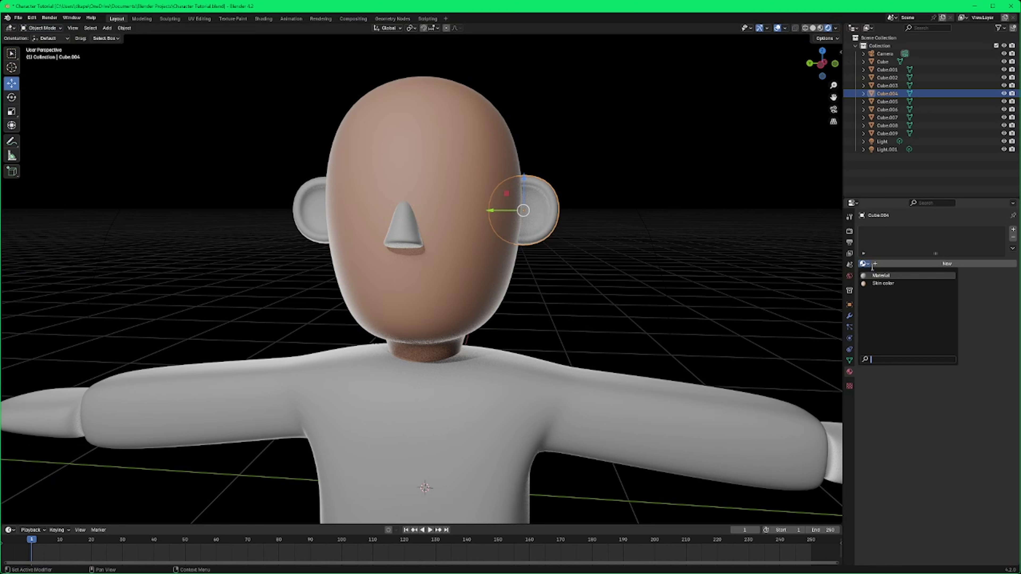
pyautogui.click(883, 283)
pyautogui.click(320, 219)
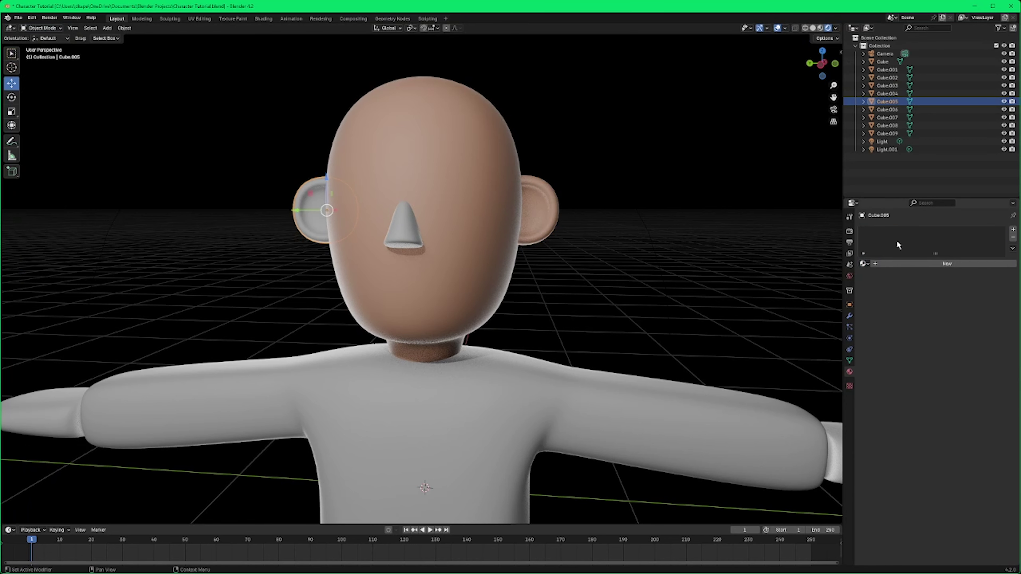
pyautogui.click(866, 264)
pyautogui.click(883, 283)
pyautogui.click(409, 235)
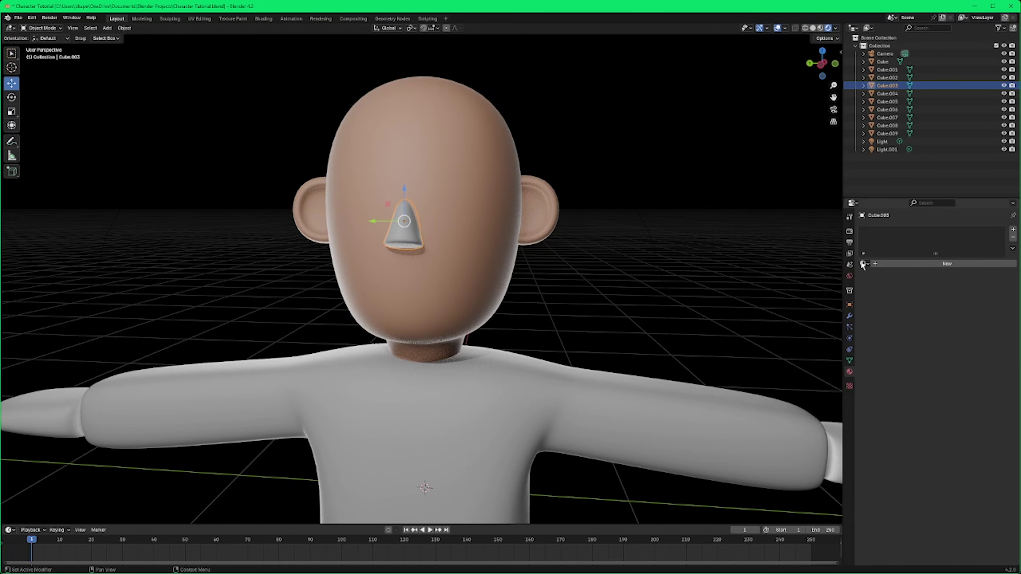
pyautogui.click(866, 263)
pyautogui.click(883, 283)
# Step: Unwrap the character's left hand in Edit Mode using Smart UV Project and return to Object Mode
pyautogui.scroll(-5, 606, 287)
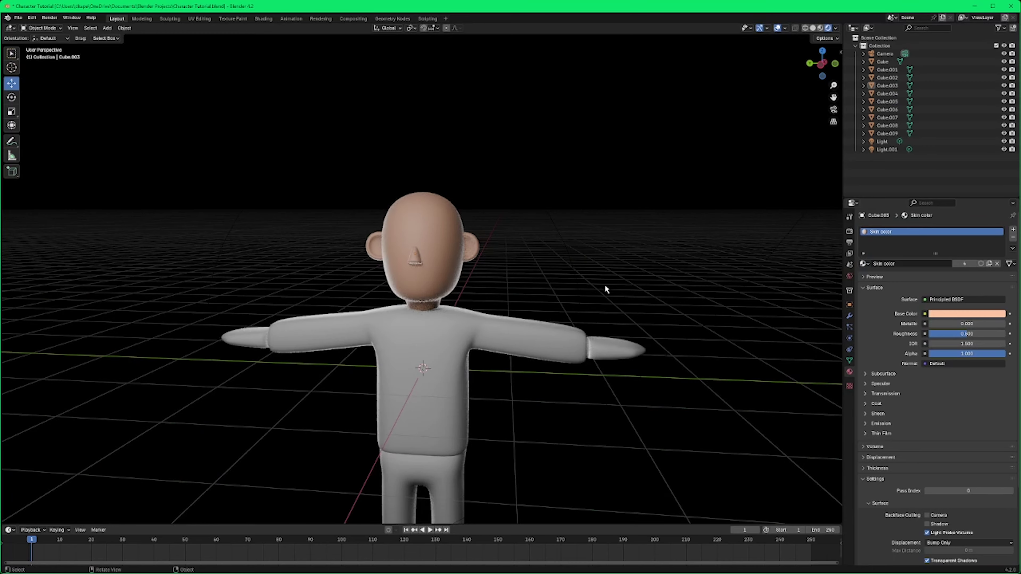
pyautogui.moveTo(606, 287)
pyautogui.mouseDown(button='middle')
pyautogui.moveTo(554, 337)
pyautogui.moveTo(642, 335)
pyautogui.moveTo(590, 344)
pyautogui.moveTo(620, 281)
pyautogui.mouseUp(button='middle')
pyautogui.scroll(2, 620, 282)
pyautogui.click(453, 319)
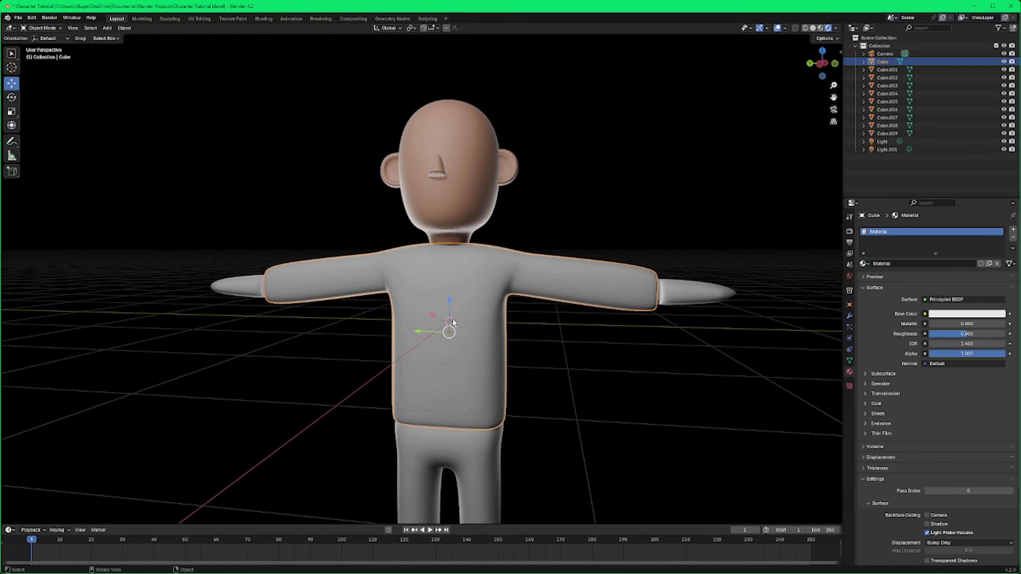
pyautogui.click(706, 293)
pyautogui.scroll(8, 725, 326)
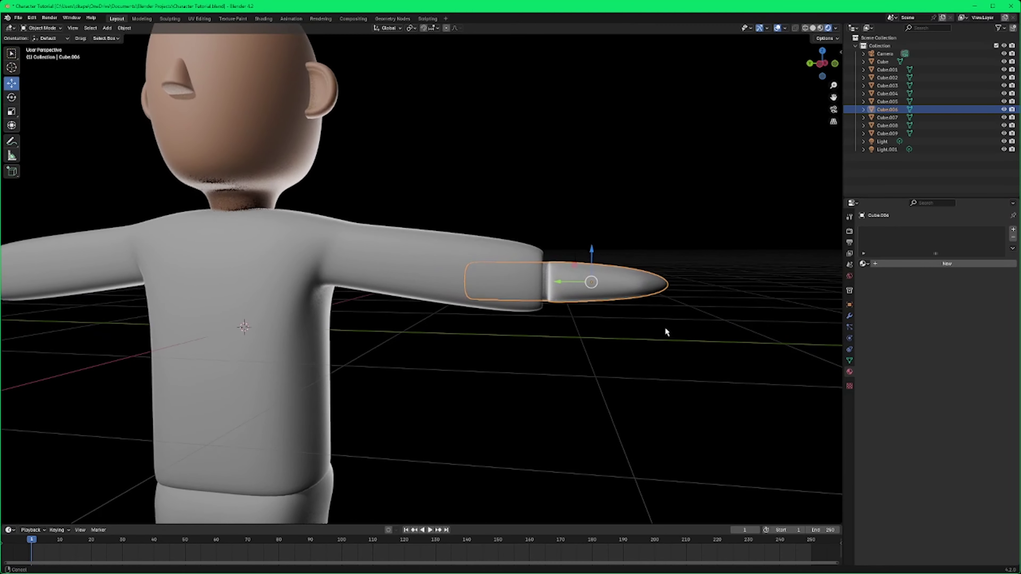
pyautogui.moveTo(665, 328); pyautogui.dragTo(664, 332, button='middle')
pyautogui.press('Tab')
pyautogui.press('u')
pyautogui.click(613, 334)
pyautogui.click(587, 482)
pyautogui.moveTo(546, 440); pyautogui.dragTo(583, 449, button='middle')
pyautogui.press('Tab')
# Step: Unwrap the character's right hand in Edit Mode using Smart UV Project and return to Object Mode
pyautogui.click(342, 282)
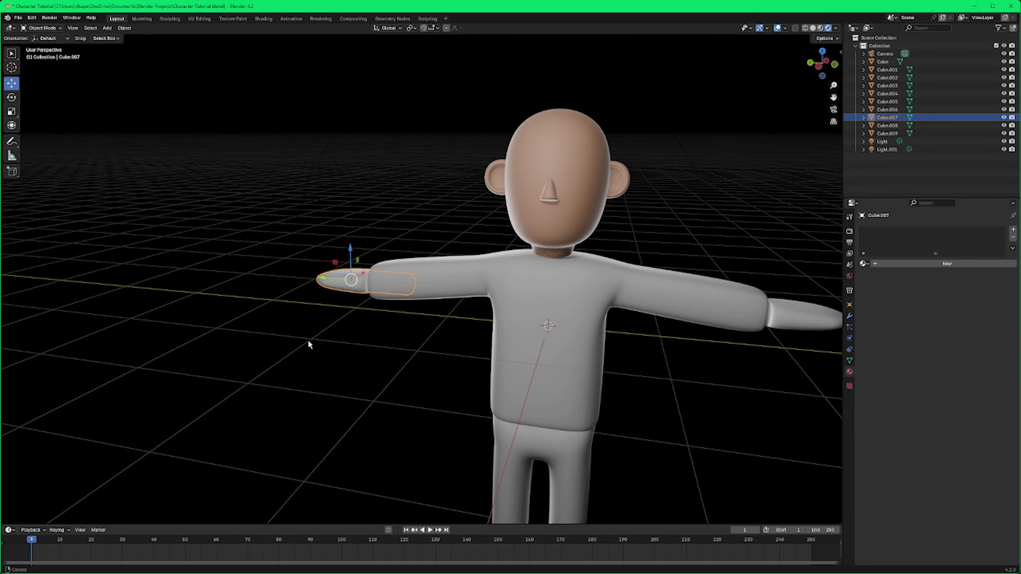
pyautogui.moveTo(308, 340); pyautogui.dragTo(371, 290, button='middle')
pyautogui.press('Tab')
pyautogui.rightClick(384, 319)
pyautogui.click(435, 332)
pyautogui.click(424, 402)
pyautogui.click(42, 28)
pyautogui.click(45, 37)
# Step: Select all faces of the shirt in Edit Mode and unwrap them using Smart UV Project with a 66° angle limit
pyautogui.click(551, 292)
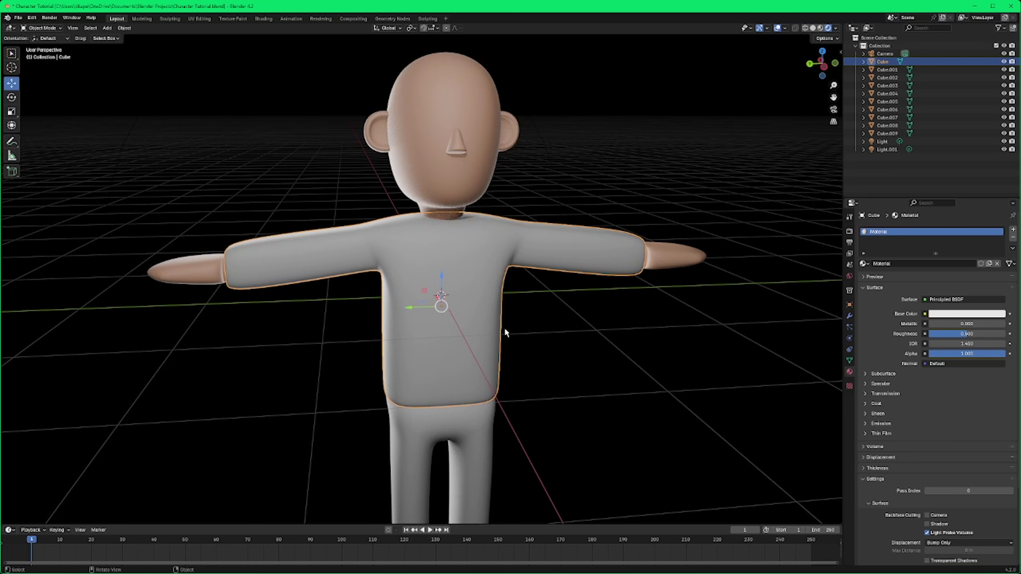
pyautogui.press('Tab')
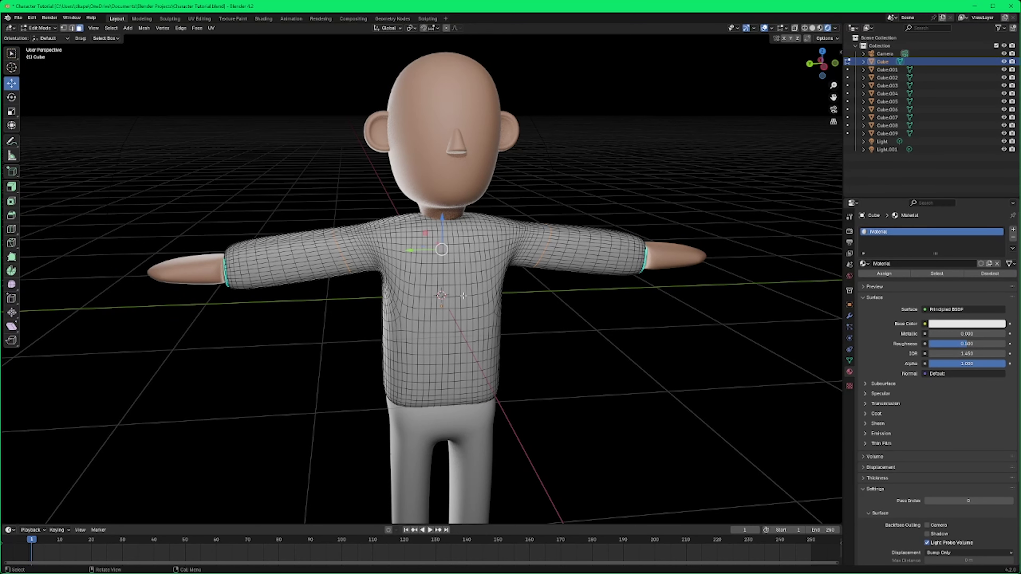
pyautogui.press('a')
pyautogui.hotkey('ctrl', 'f')
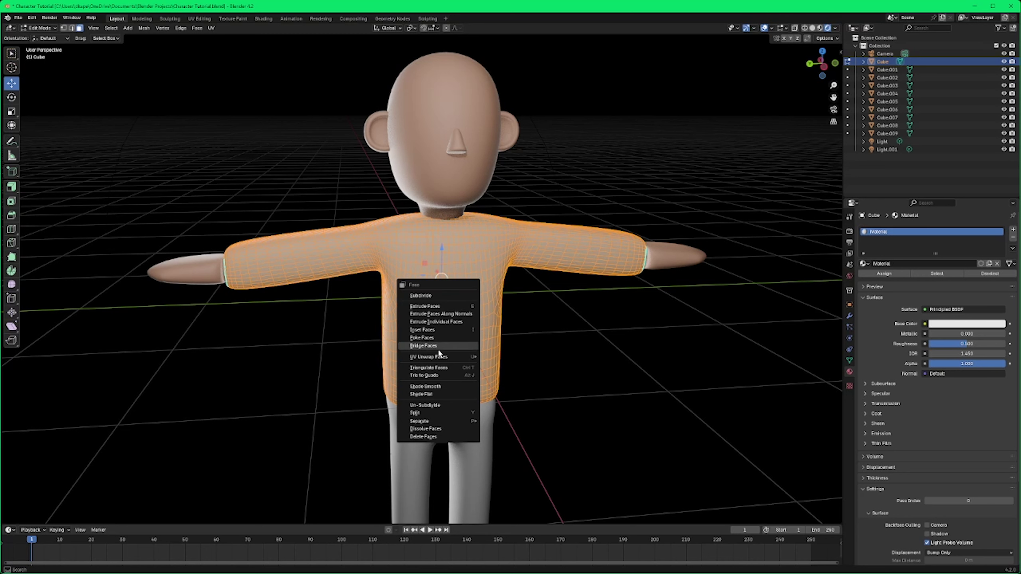
pyautogui.moveTo(451, 357)
pyautogui.click(507, 367)
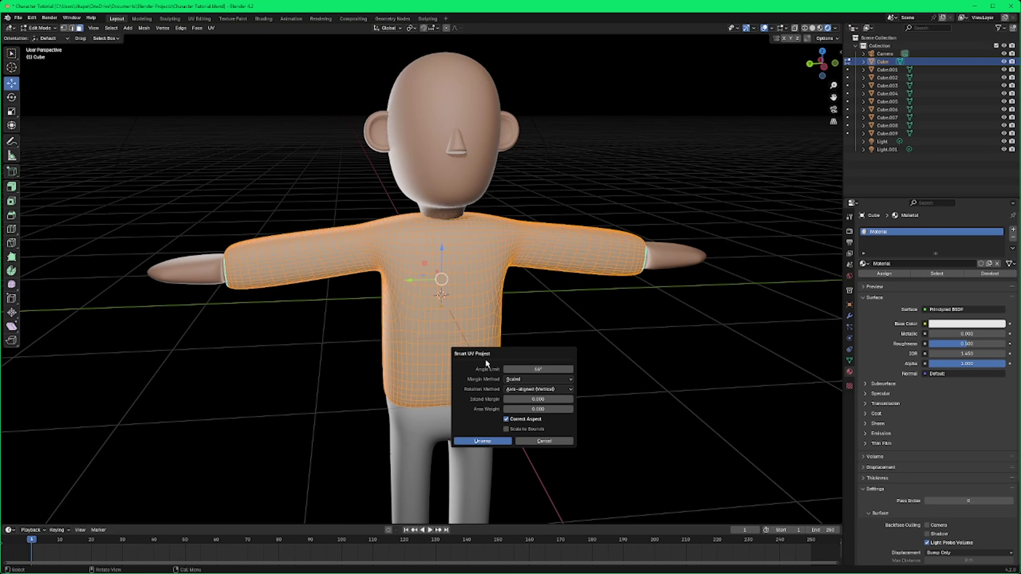
pyautogui.click(483, 441)
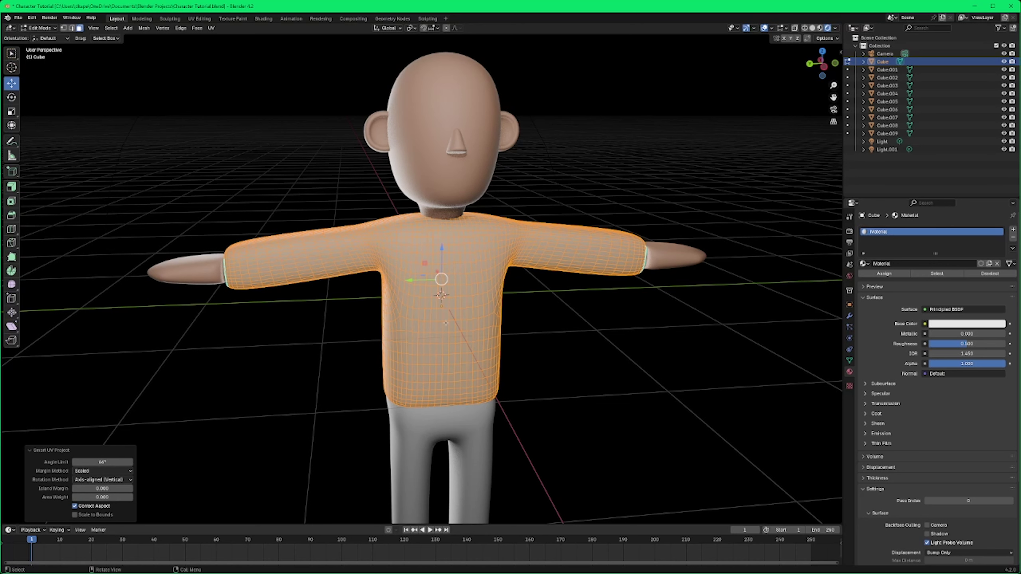
# Step: Return to Object Mode and set the base color of the shirt's material to green
pyautogui.click(40, 28)
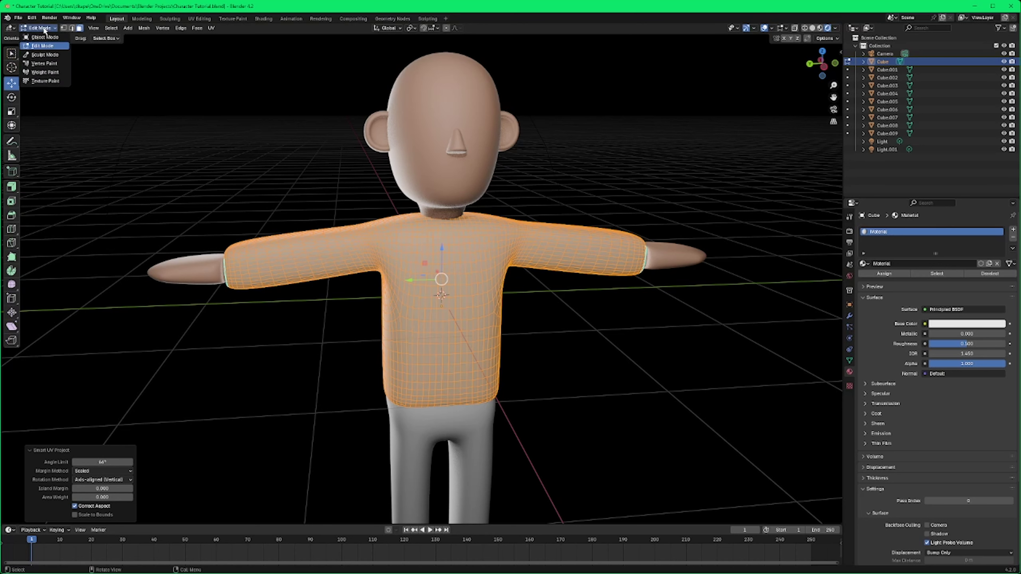
pyautogui.click(40, 37)
pyautogui.moveTo(737, 365); pyautogui.dragTo(655, 355, button='middle')
pyautogui.scroll(-2, 672, 362)
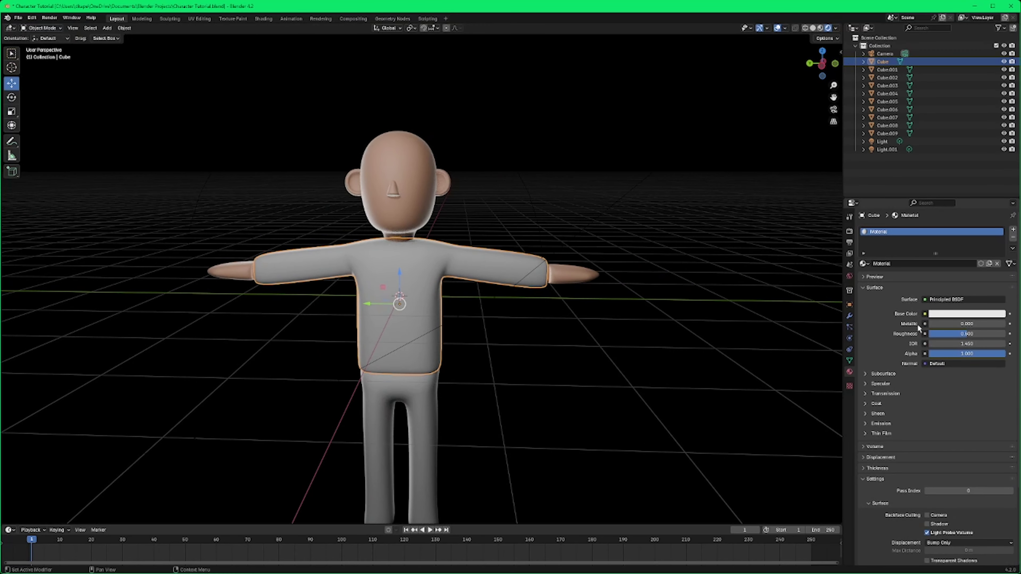
pyautogui.click(945, 315)
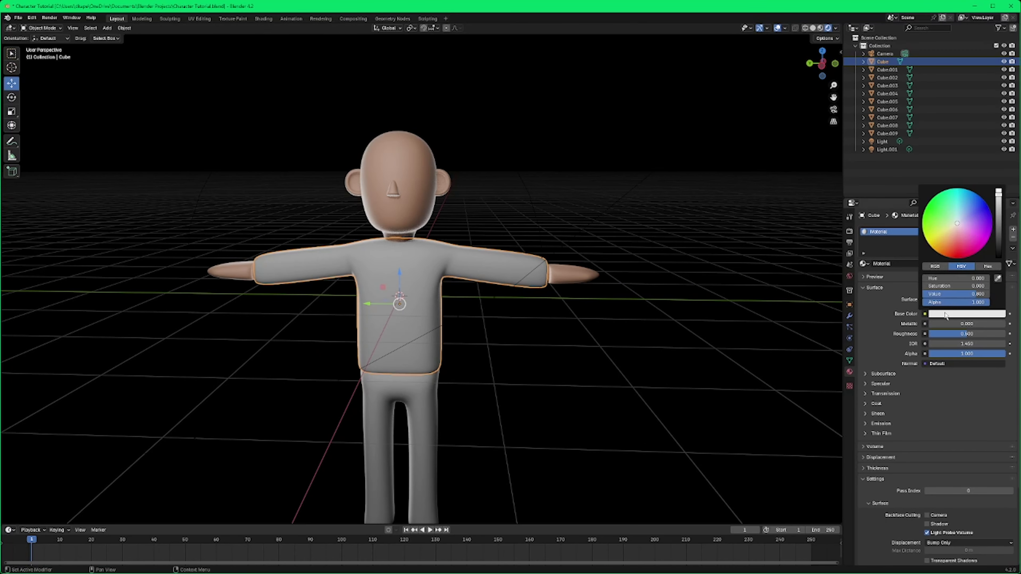
pyautogui.moveTo(964, 222); pyautogui.dragTo(942, 209)
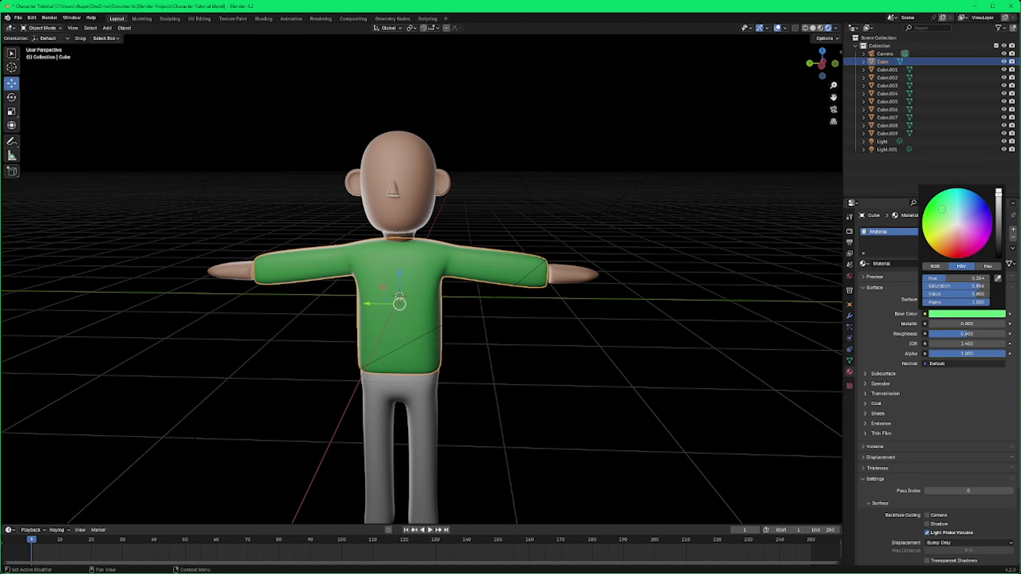
pyautogui.click(583, 330)
# Step: Select the pants and unwrap all their faces in Edit Mode using Smart UV Project with a 66° angle limit
pyautogui.moveTo(582, 331)
pyautogui.mouseDown(button='middle')
pyautogui.moveTo(606, 332)
pyautogui.moveTo(602, 279)
pyautogui.moveTo(606, 293)
pyautogui.mouseUp(button='middle')
pyautogui.scroll(2, 609, 280)
pyautogui.click(507, 306)
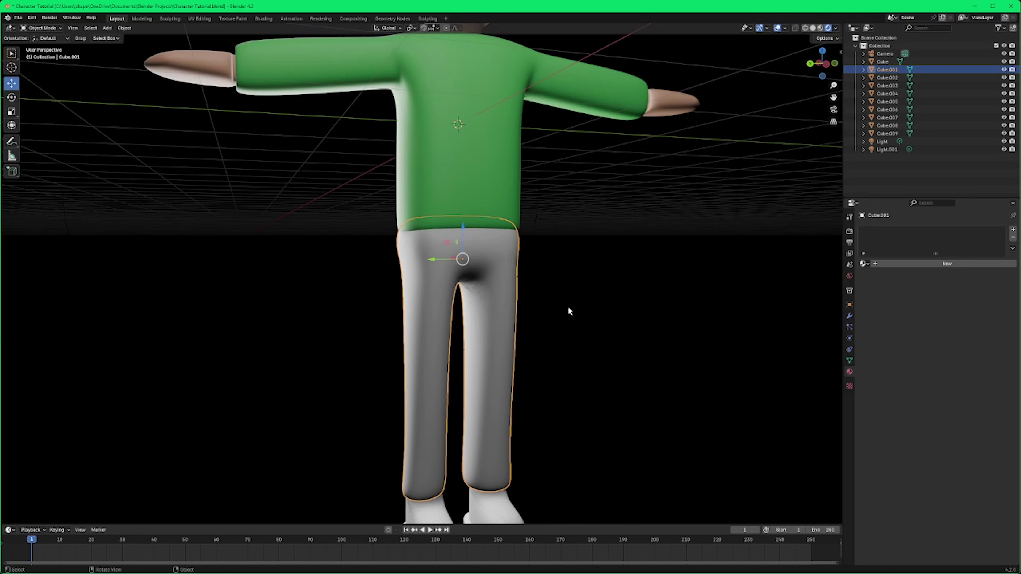
pyautogui.press('Tab')
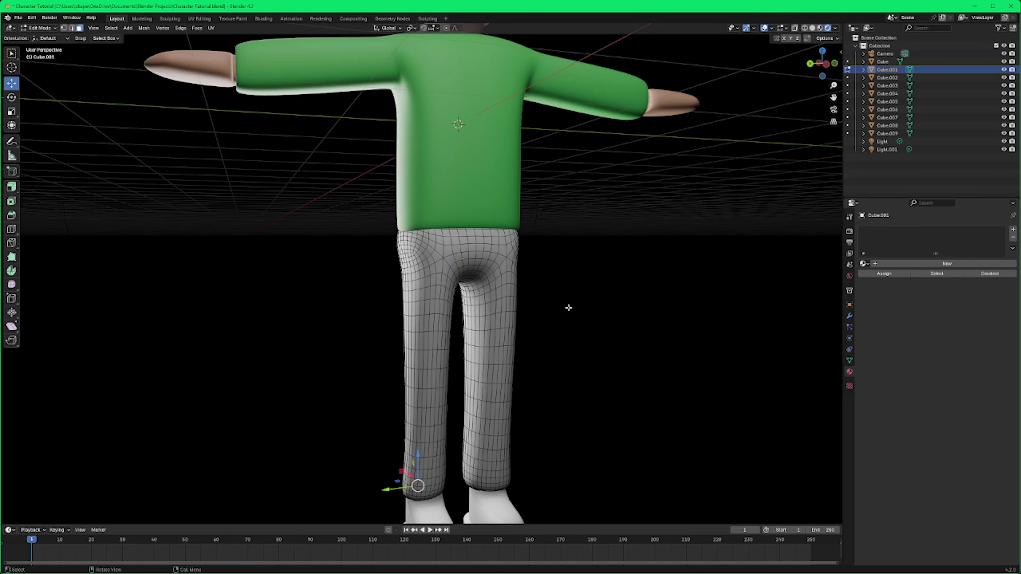
pyautogui.press('a')
pyautogui.rightClick(498, 306)
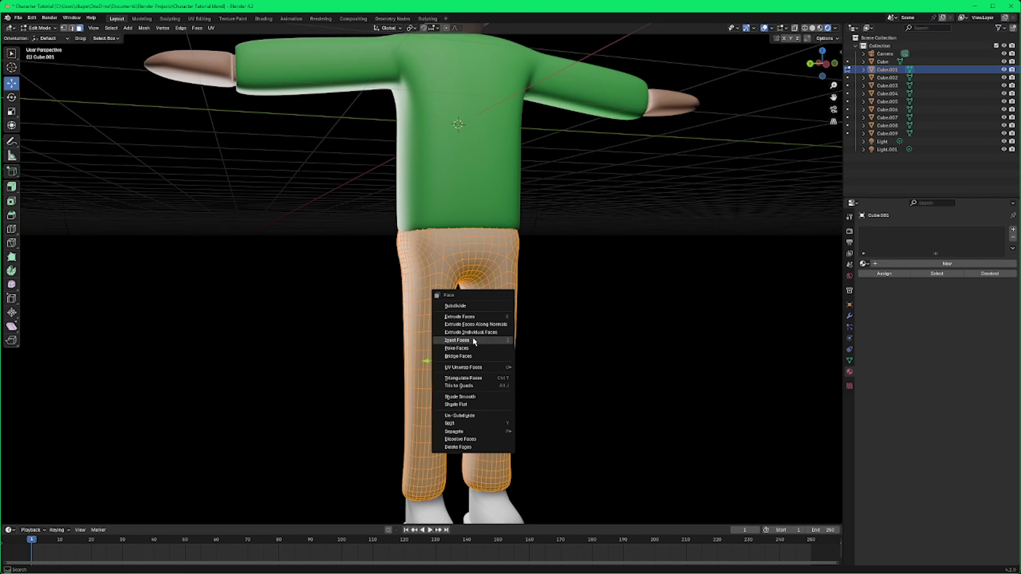
pyautogui.moveTo(491, 366)
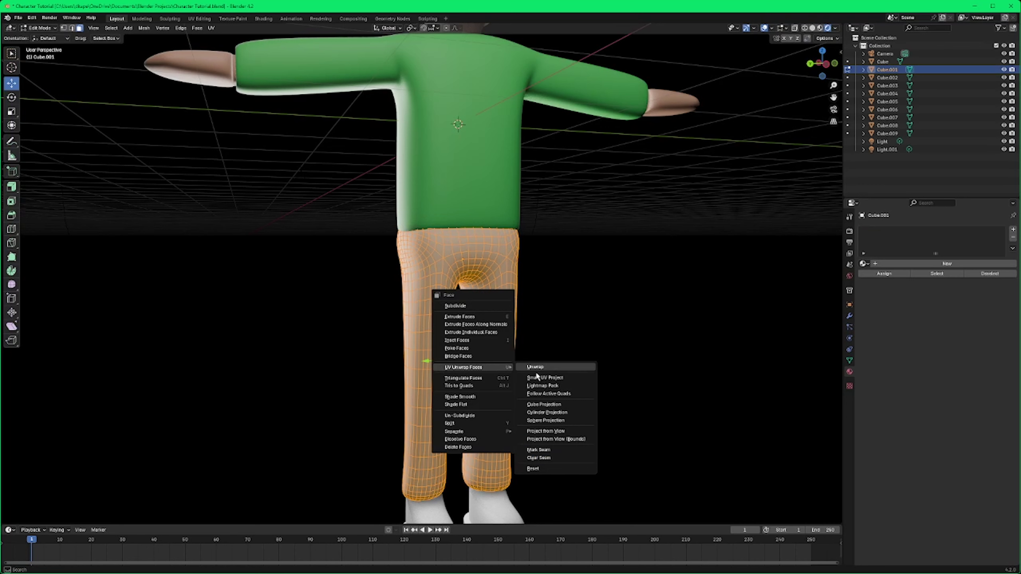
pyautogui.click(541, 377)
pyautogui.click(517, 451)
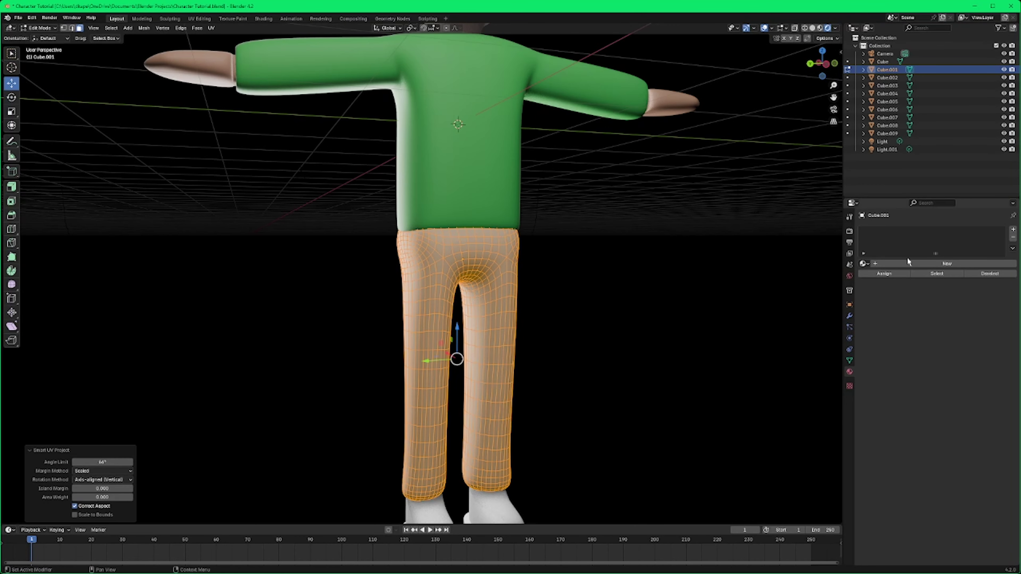
# Step: Give the pants a new material named Pants with a blue base color, return to Object Mode and deselect them
pyautogui.click(929, 264)
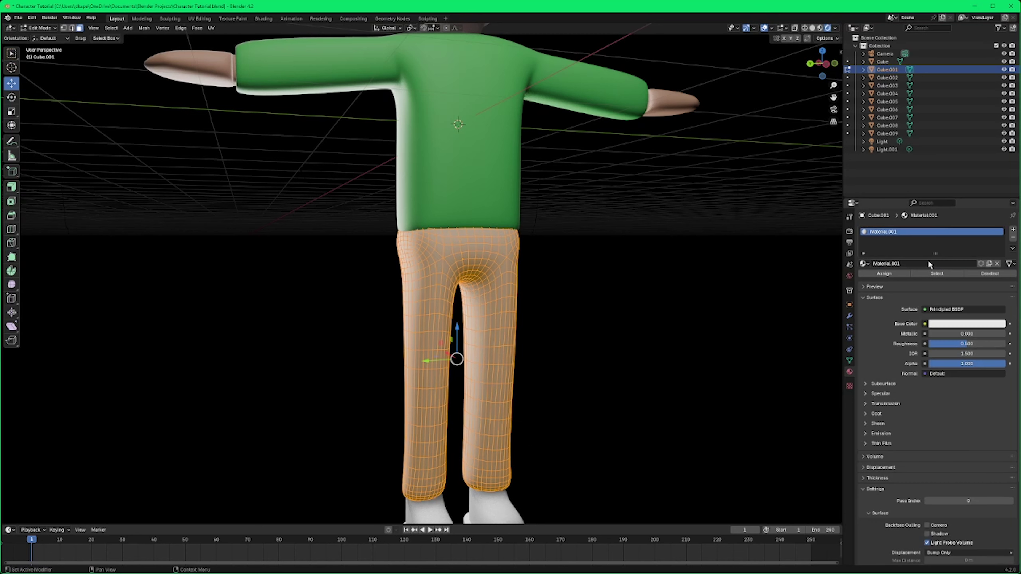
pyautogui.doubleClick(913, 264)
pyautogui.write('Pants')
pyautogui.press('Return')
pyautogui.click(966, 324)
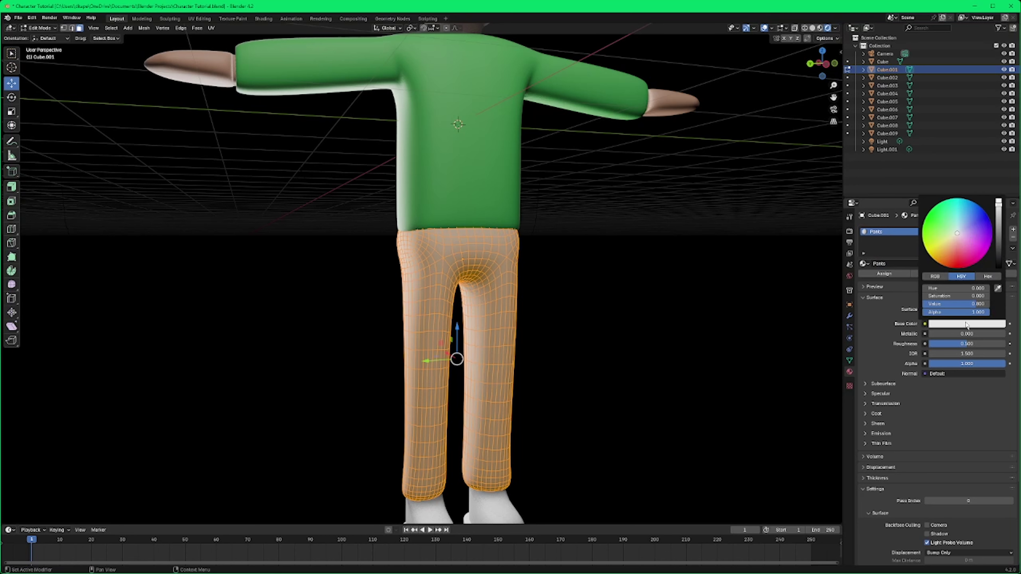
pyautogui.moveTo(964, 236); pyautogui.dragTo(969, 209)
pyautogui.click(322, 213)
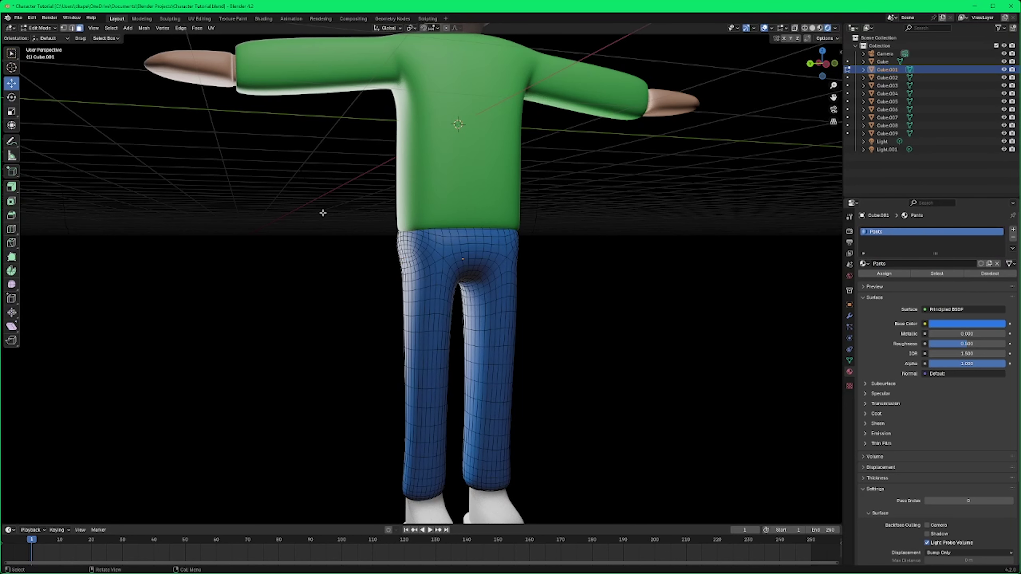
pyautogui.click(39, 27)
pyautogui.click(40, 35)
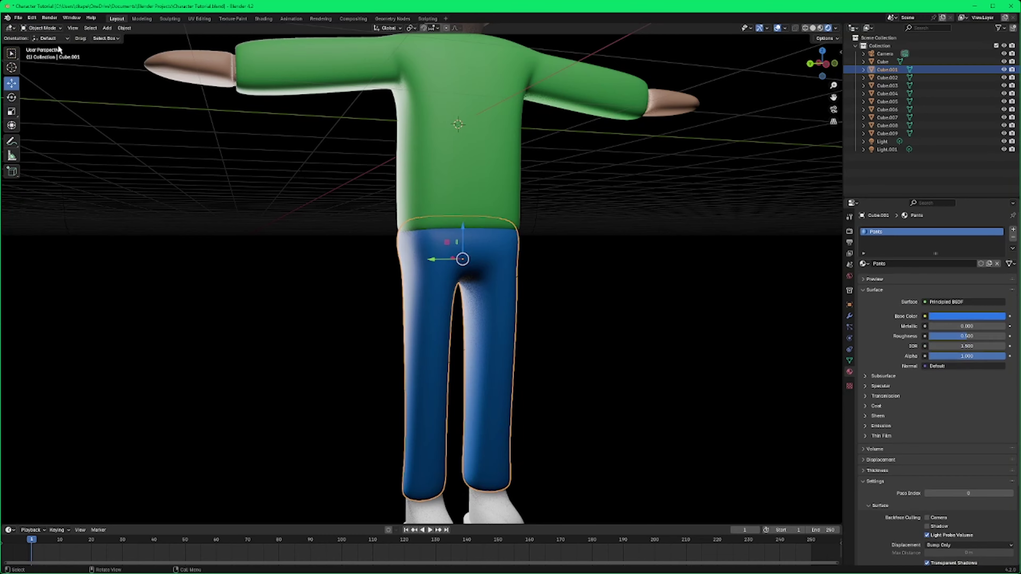
pyautogui.click(579, 271)
pyautogui.scroll(-4, 576, 269)
pyautogui.scroll(2, 574, 276)
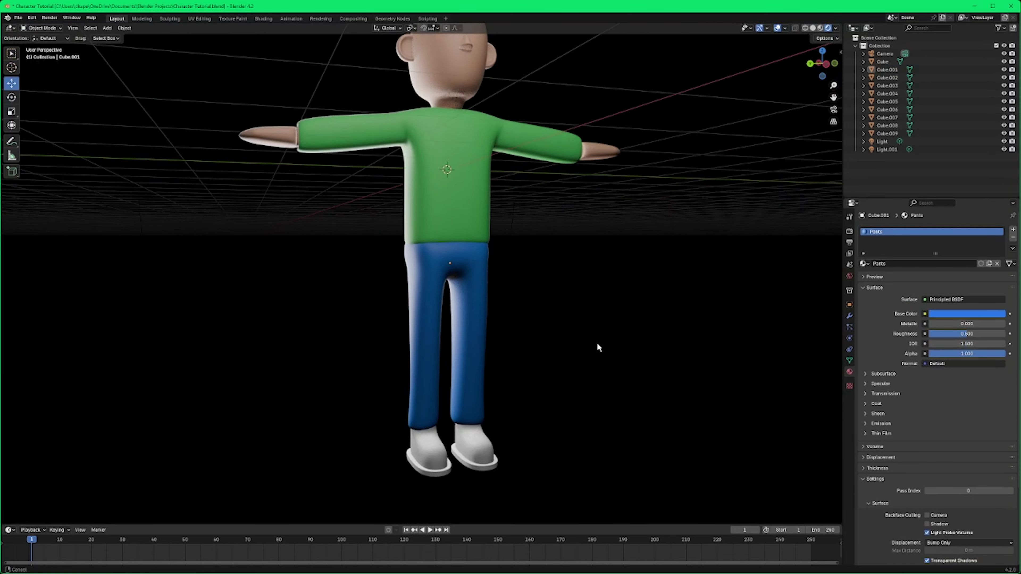
pyautogui.keyDown('shift'); pyautogui.moveTo(570, 390); pyautogui.dragTo(551, 303, button='middle'); pyautogui.keyUp('shift')
pyautogui.scroll(2, 552, 303)
pyautogui.keyDown('shift'); pyautogui.moveTo(572, 342); pyautogui.dragTo(586, 268, button='middle'); pyautogui.keyUp('shift')
pyautogui.scroll(2, 540, 311)
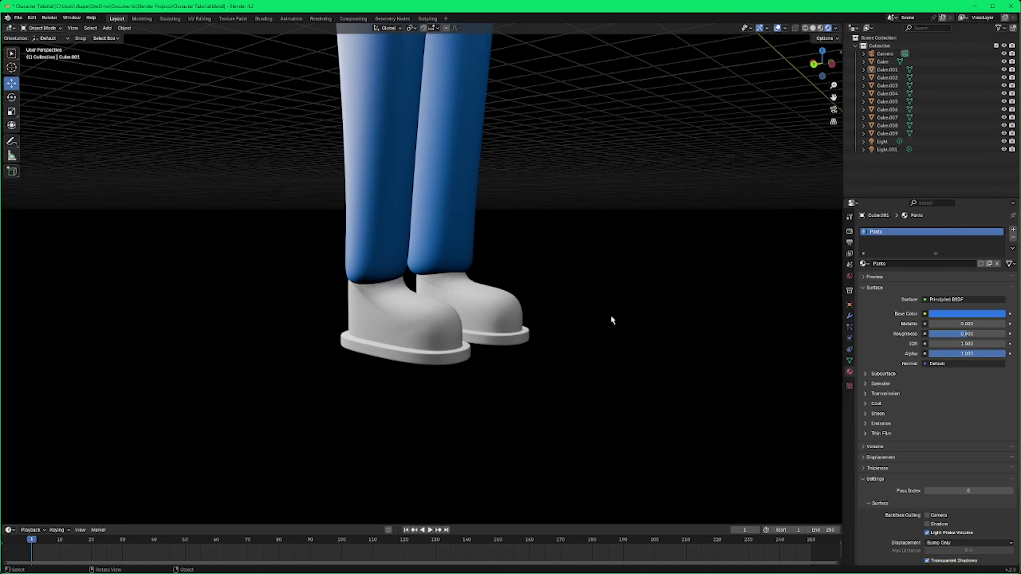
pyautogui.moveTo(611, 317); pyautogui.dragTo(512, 314, button='middle')
pyautogui.press('Tab')
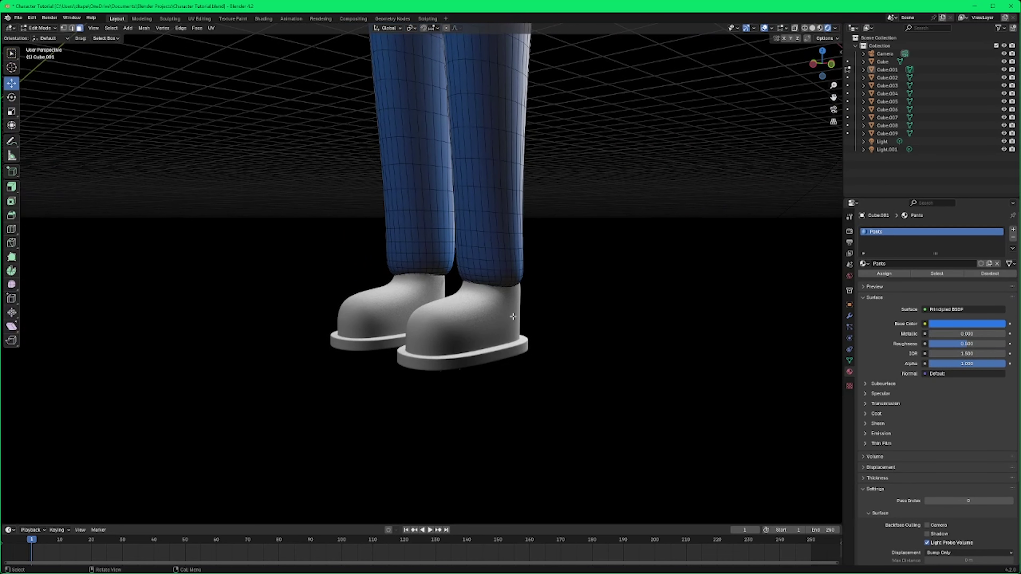
pyautogui.click(40, 28)
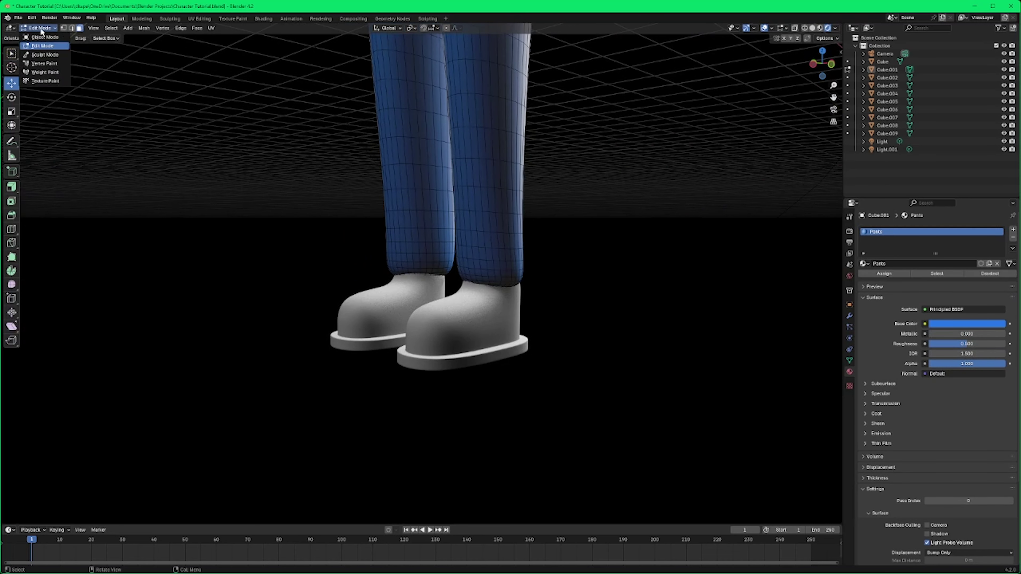
pyautogui.click(44, 35)
pyautogui.click(501, 347)
pyautogui.press('a')
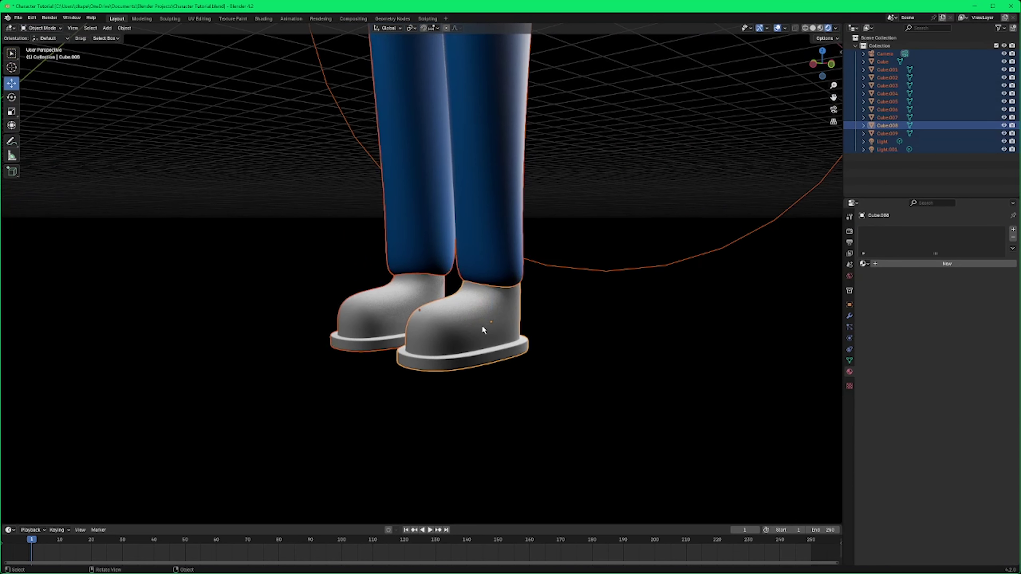
# Step: Unwrap the character's left shoe in Edit Mode using Smart UV Project with a 66° angle limit and return to Object Mode
pyautogui.click(482, 326)
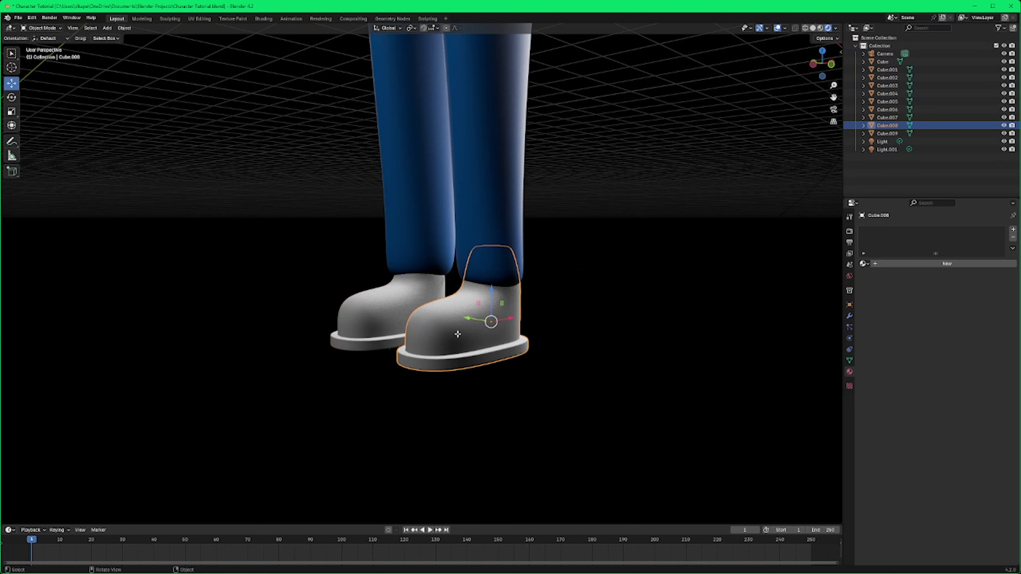
pyautogui.press('Tab')
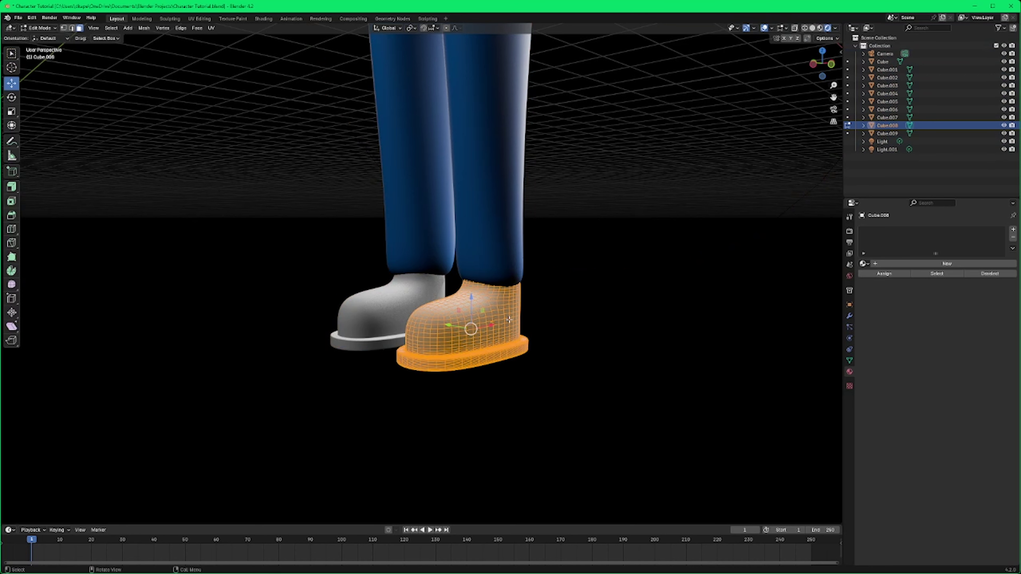
pyautogui.rightClick(508, 318)
pyautogui.moveTo(521, 380)
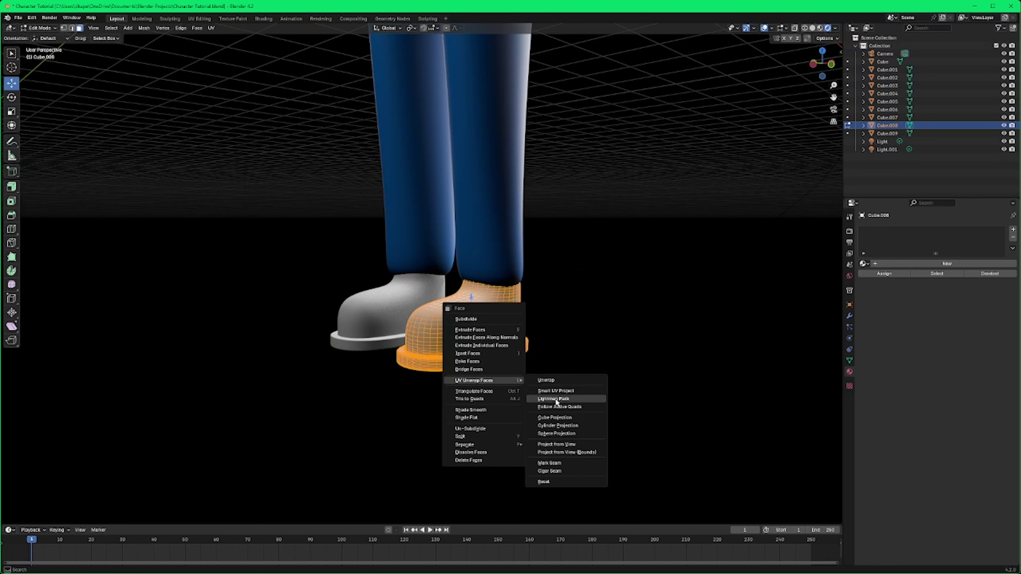
pyautogui.click(557, 391)
pyautogui.click(534, 468)
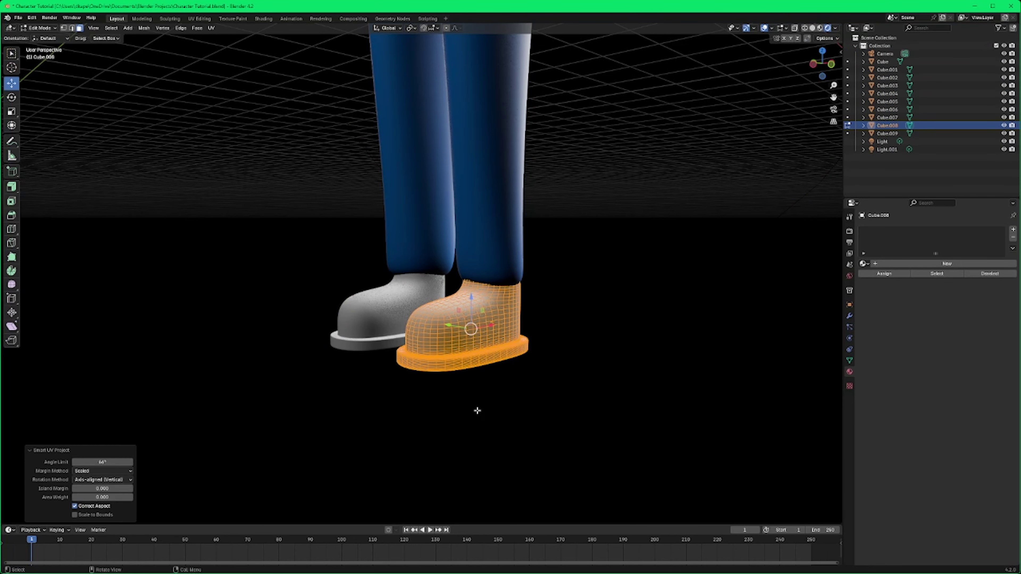
pyautogui.moveTo(476, 410); pyautogui.dragTo(498, 402, button='middle')
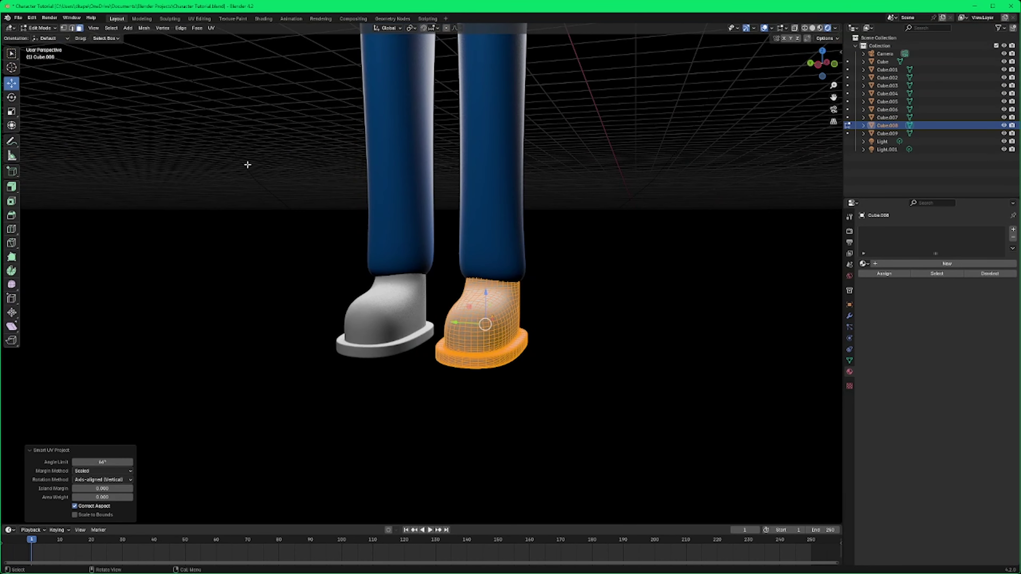
pyautogui.click(40, 27)
pyautogui.click(40, 39)
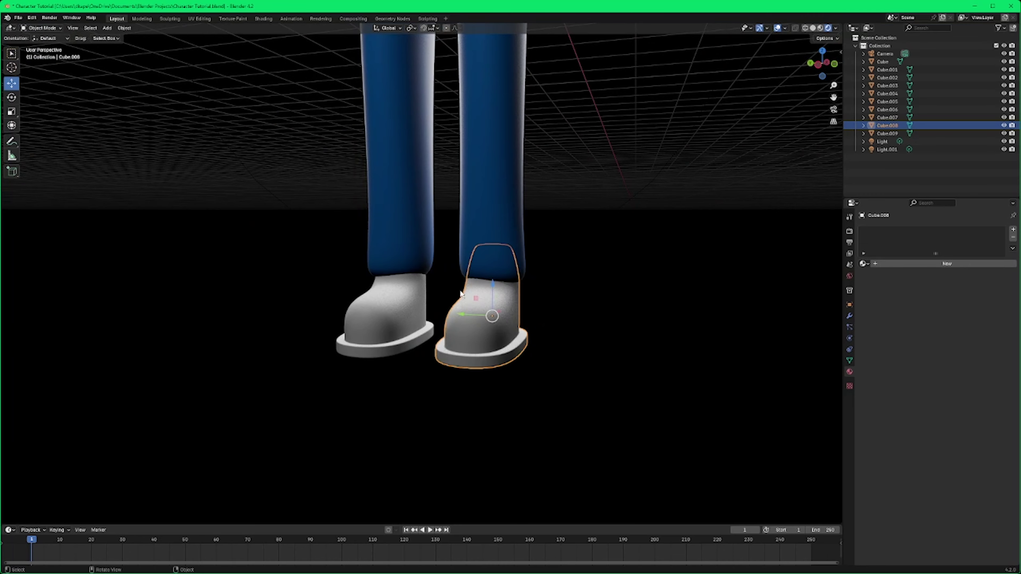
# Step: Put the character's left shoe back in Edit Mode and clear its face selection
pyautogui.scroll(2, 552, 315)
pyautogui.click(549, 326)
pyautogui.moveTo(549, 325); pyautogui.dragTo(613, 320, button='middle')
pyautogui.press('Tab')
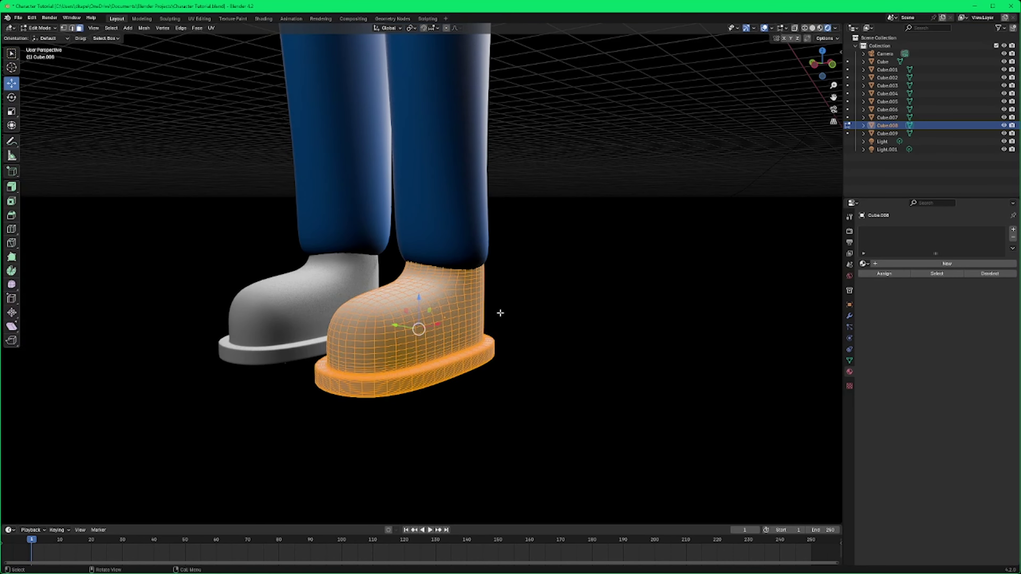
pyautogui.moveTo(500, 313); pyautogui.dragTo(640, 317, button='middle')
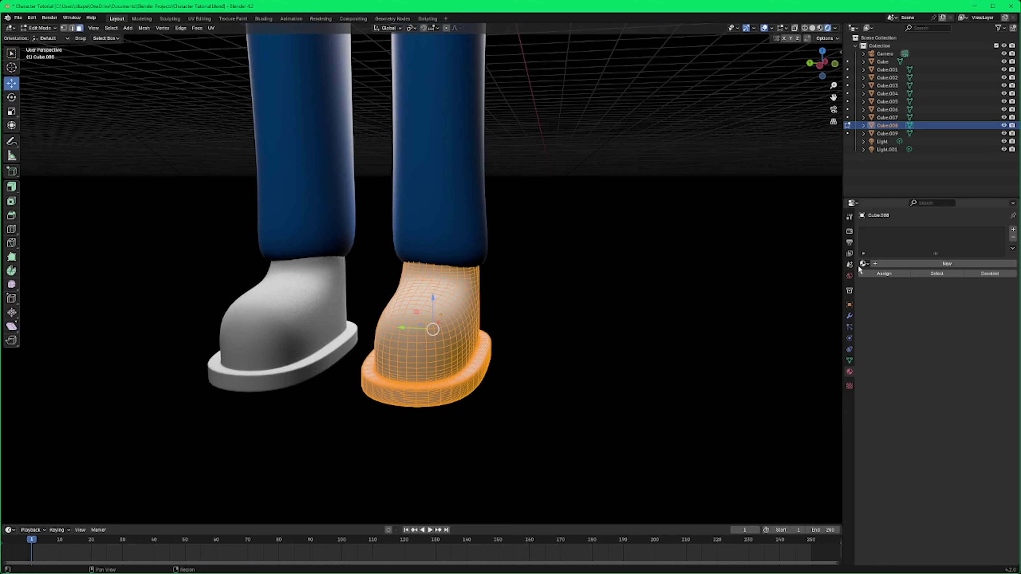
pyautogui.moveTo(545, 333); pyautogui.dragTo(666, 327, button='middle')
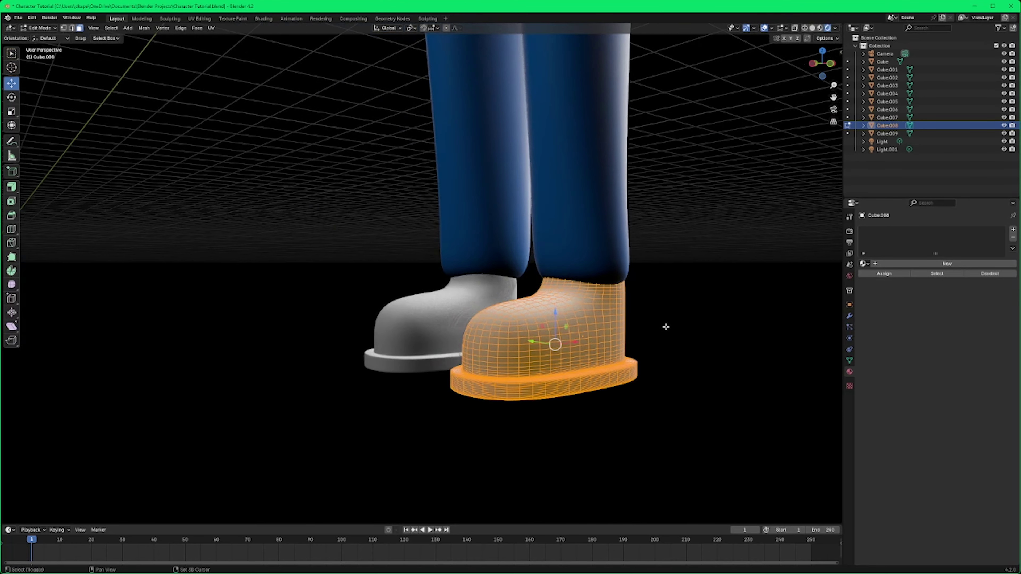
pyautogui.scroll(1, 591, 352)
pyautogui.moveTo(590, 352); pyautogui.dragTo(590, 358, button='middle')
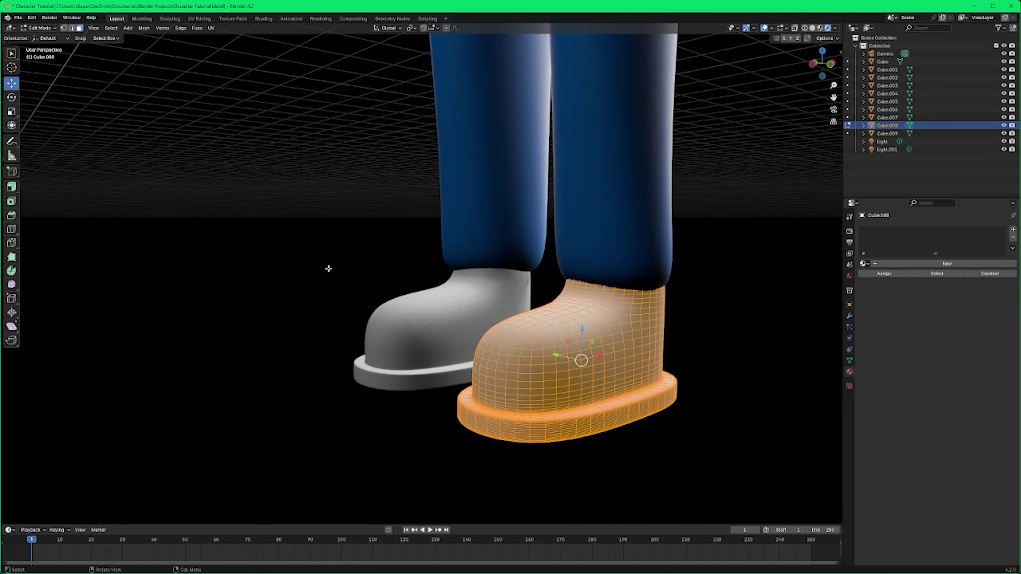
pyautogui.click(39, 28)
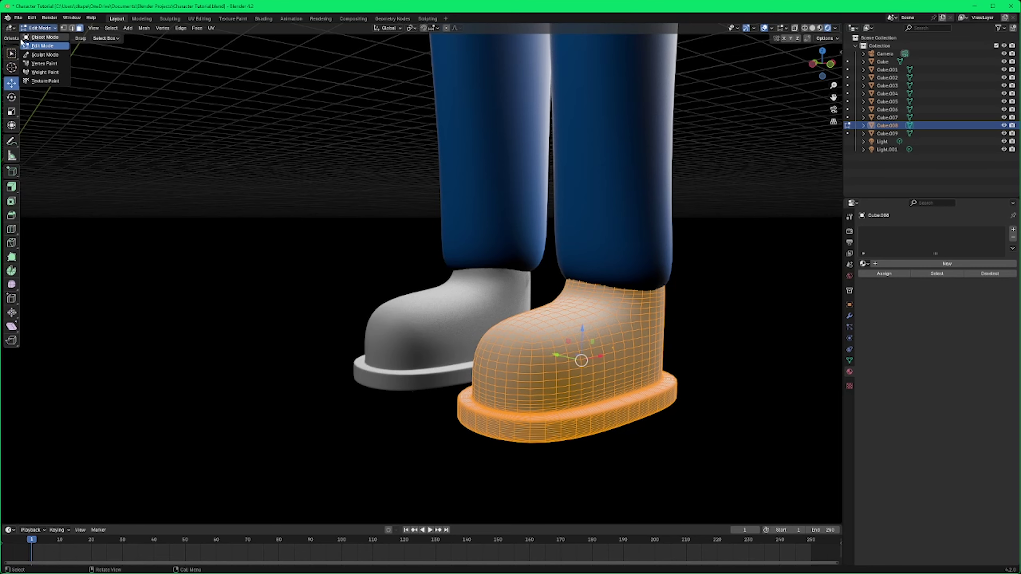
pyautogui.click(11, 51)
pyautogui.click(732, 315)
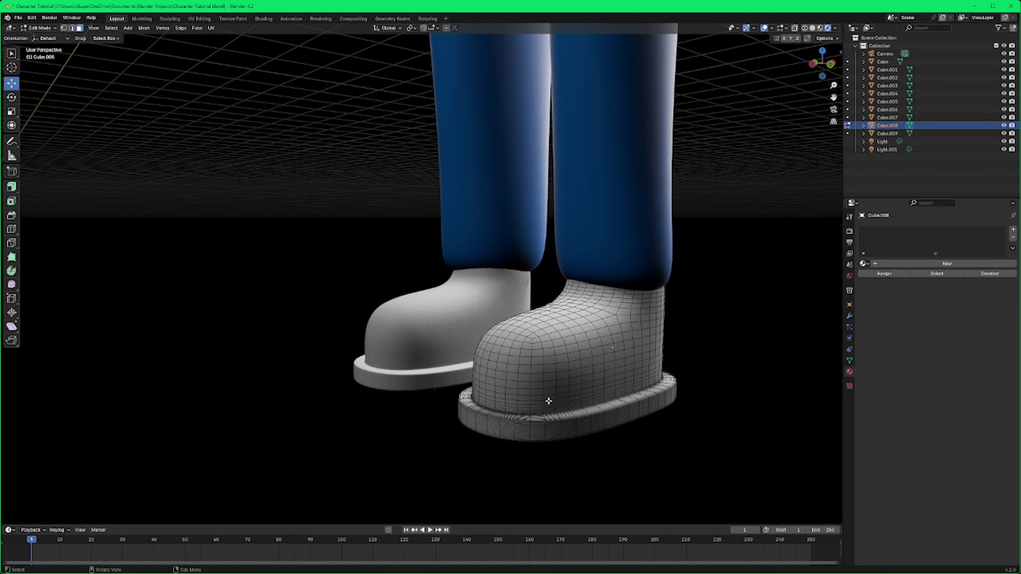
# Step: Select the horizontal face loop around the left shoe's upper just above the sole
pyautogui.moveTo(549, 401); pyautogui.dragTo(511, 382, button='middle')
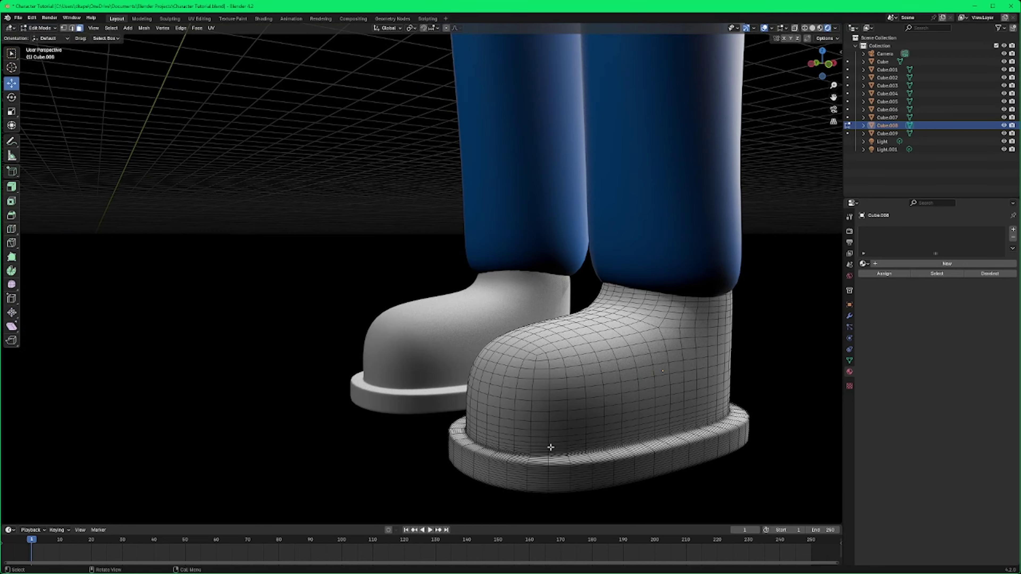
pyautogui.scroll(2, 548, 452)
pyautogui.keyDown('shift'); pyautogui.moveTo(547, 452); pyautogui.dragTo(554, 362, button='middle'); pyautogui.keyUp('shift')
pyautogui.scroll(2, 606, 450)
pyautogui.scroll(4, 608, 438)
pyautogui.scroll(2, 550, 355)
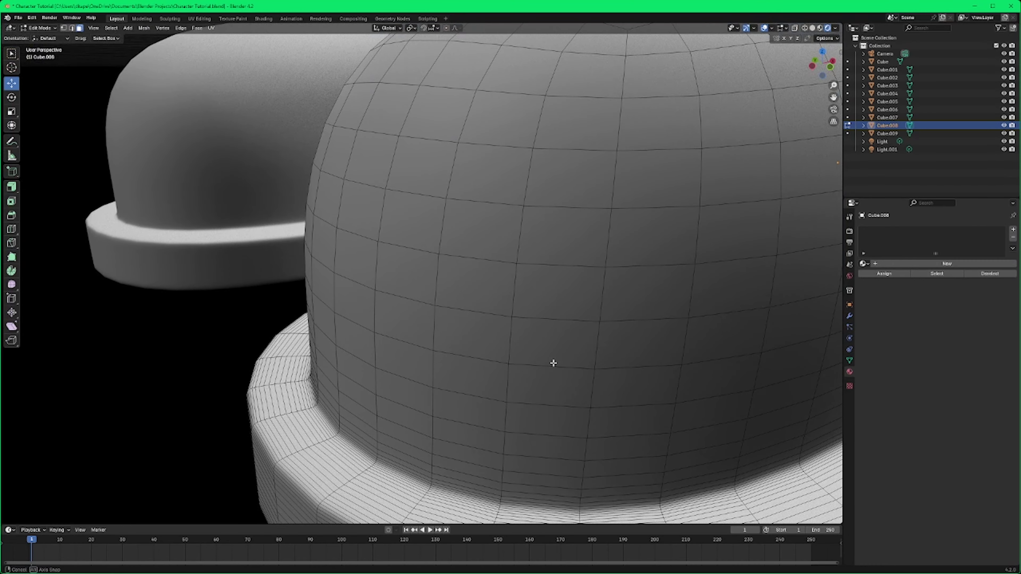
pyautogui.keyDown('shift'); pyautogui.moveTo(620, 416); pyautogui.dragTo(543, 359, button='middle'); pyautogui.keyUp('shift')
pyautogui.click(522, 348)
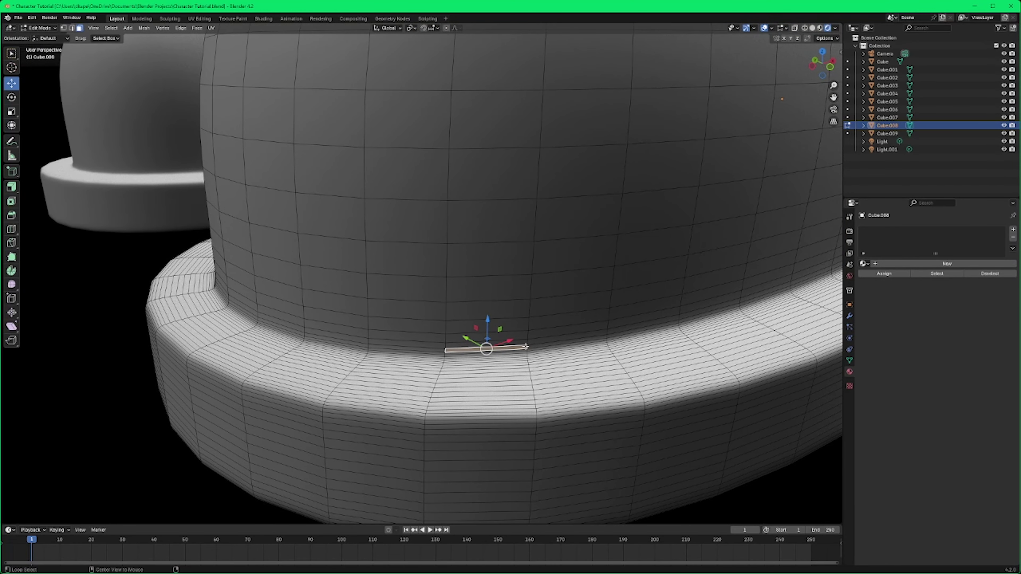
pyautogui.keyDown('alt'); pyautogui.click(525, 347); pyautogui.keyUp('alt')
pyautogui.keyDown('alt'); pyautogui.click(526, 347); pyautogui.keyUp('alt')
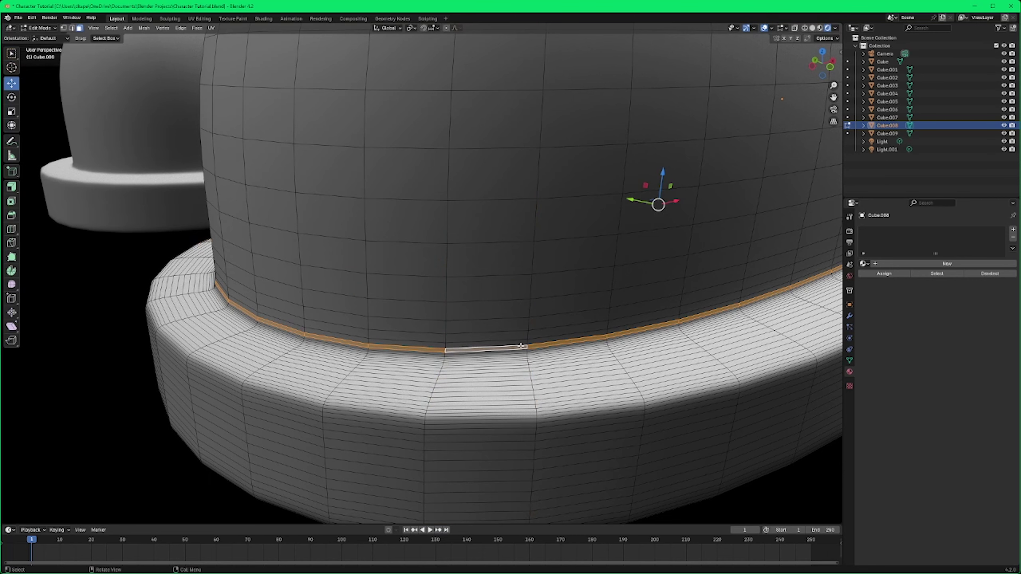
pyautogui.scroll(3, 549, 368)
pyautogui.keyDown('shift'); pyautogui.moveTo(549, 368); pyautogui.dragTo(454, 330, button='middle'); pyautogui.keyUp('shift')
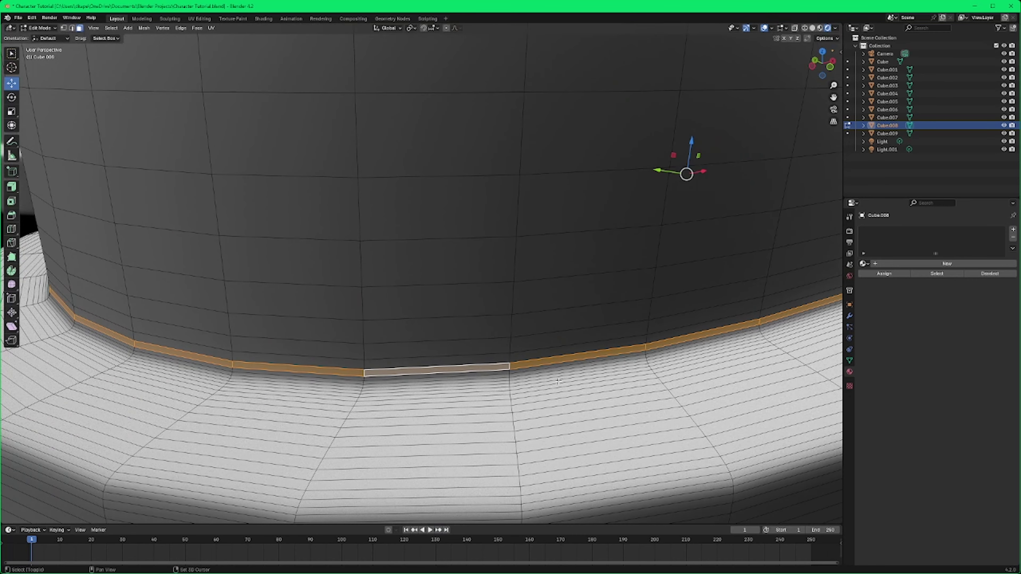
pyautogui.keyDown('alt'); pyautogui.click(496, 365); pyautogui.keyUp('alt')
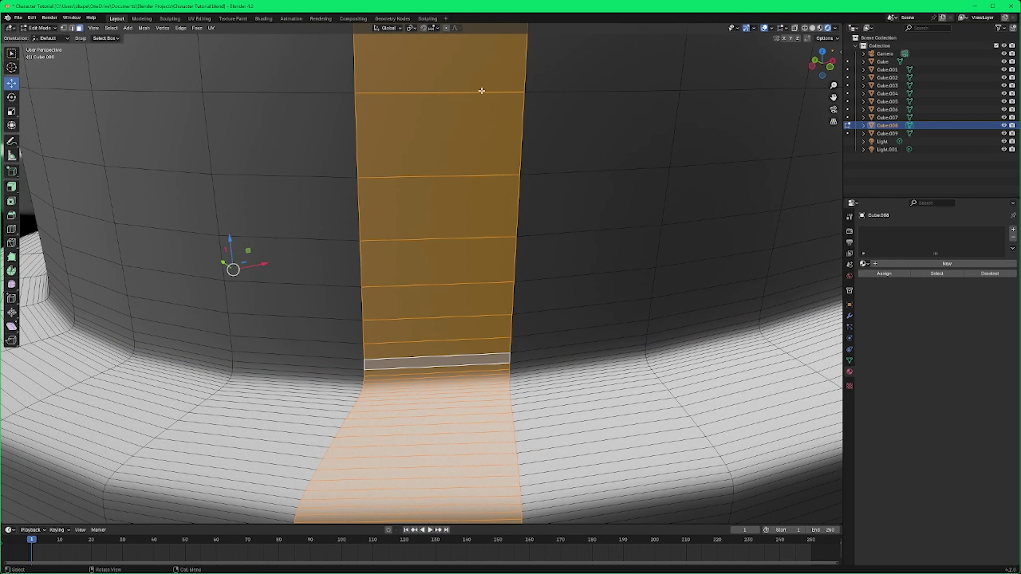
pyautogui.keyDown('alt'); pyautogui.click(508, 355); pyautogui.keyUp('alt')
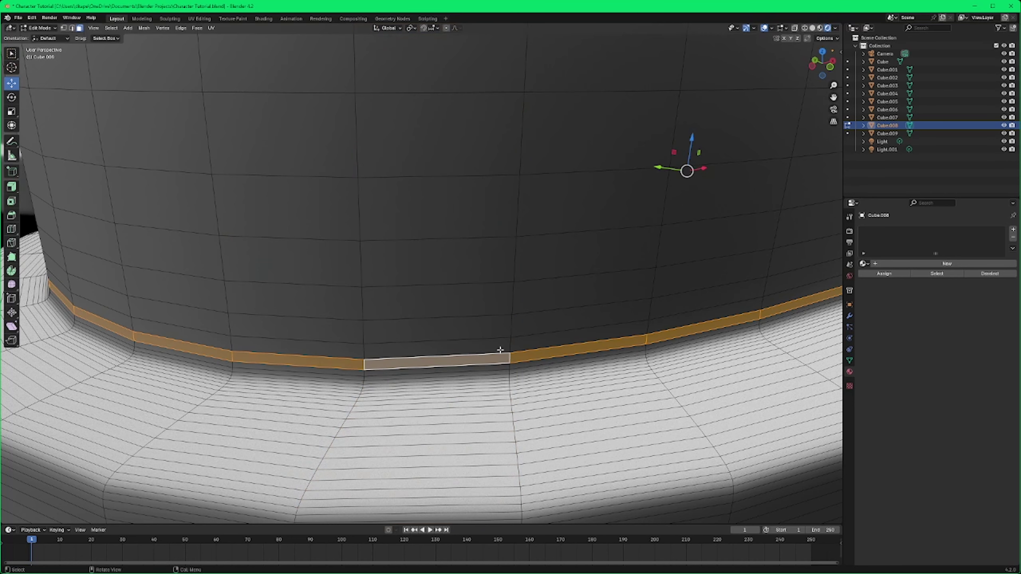
# Step: Add the next five horizontal face loops upward along the left shoe's upper to the selection
pyautogui.keyDown('alt'); pyautogui.keyDown('shift'); pyautogui.click(508, 346); pyautogui.keyUp('shift'); pyautogui.keyUp('alt')
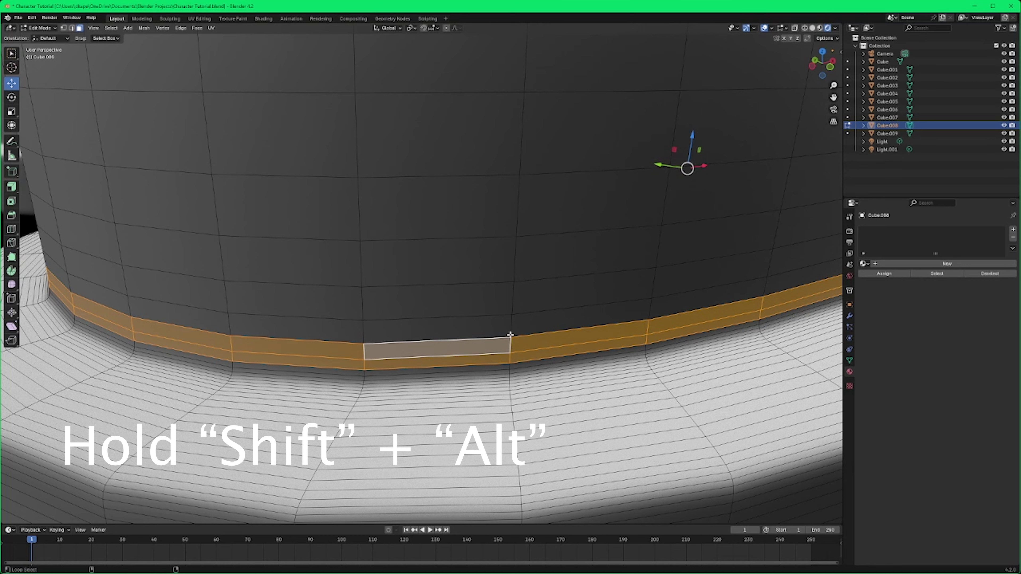
pyautogui.keyDown('alt'); pyautogui.keyDown('shift'); pyautogui.click(508, 326); pyautogui.keyUp('shift'); pyautogui.keyUp('alt')
pyautogui.keyDown('alt'); pyautogui.keyDown('shift'); pyautogui.click(507, 298); pyautogui.keyUp('shift'); pyautogui.keyUp('alt')
pyautogui.keyDown('alt'); pyautogui.keyDown('shift'); pyautogui.click(506, 266); pyautogui.keyUp('shift'); pyautogui.keyUp('alt')
pyautogui.keyDown('alt'); pyautogui.keyDown('shift'); pyautogui.click(509, 214); pyautogui.keyUp('shift'); pyautogui.keyUp('alt')
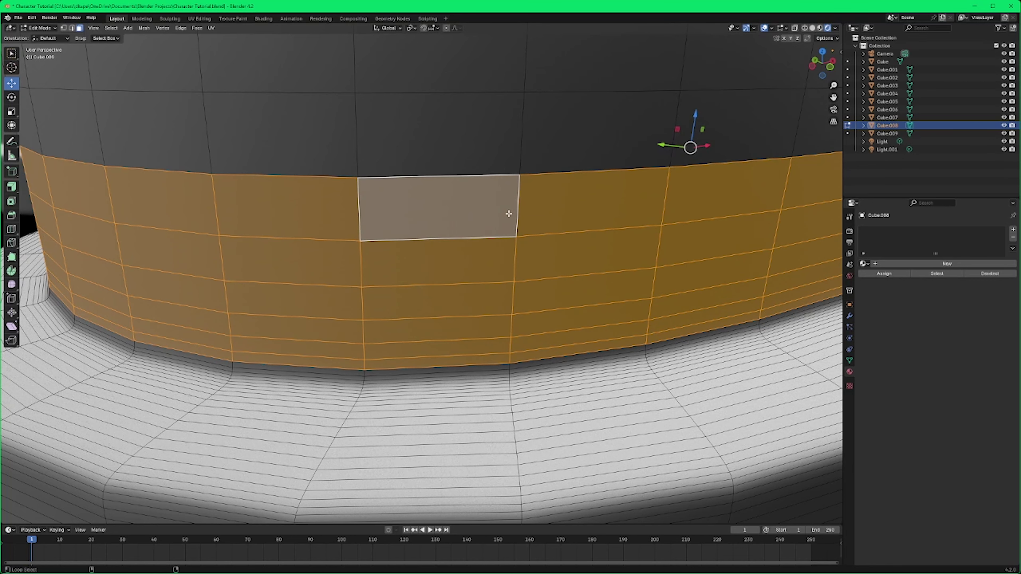
# Step: Add the unselected block of faces on the instep of the left shoe to the selection
pyautogui.scroll(-6, 521, 212)
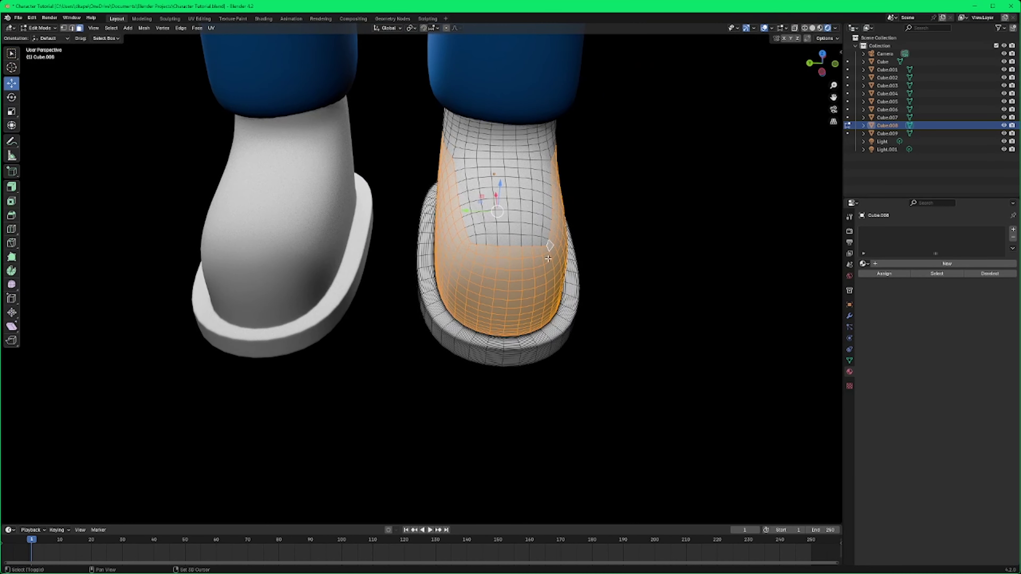
pyautogui.keyDown('shift'); pyautogui.moveTo(553, 255); pyautogui.dragTo(512, 203); pyautogui.keyUp('shift')
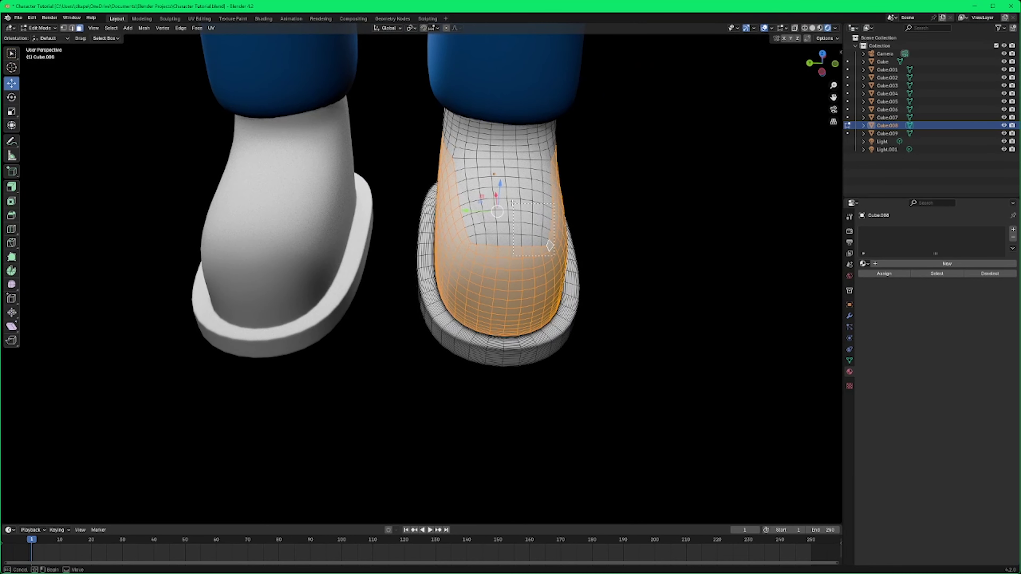
pyautogui.keyDown('shift'); pyautogui.moveTo(454, 155); pyautogui.dragTo(453, 151); pyautogui.keyUp('shift')
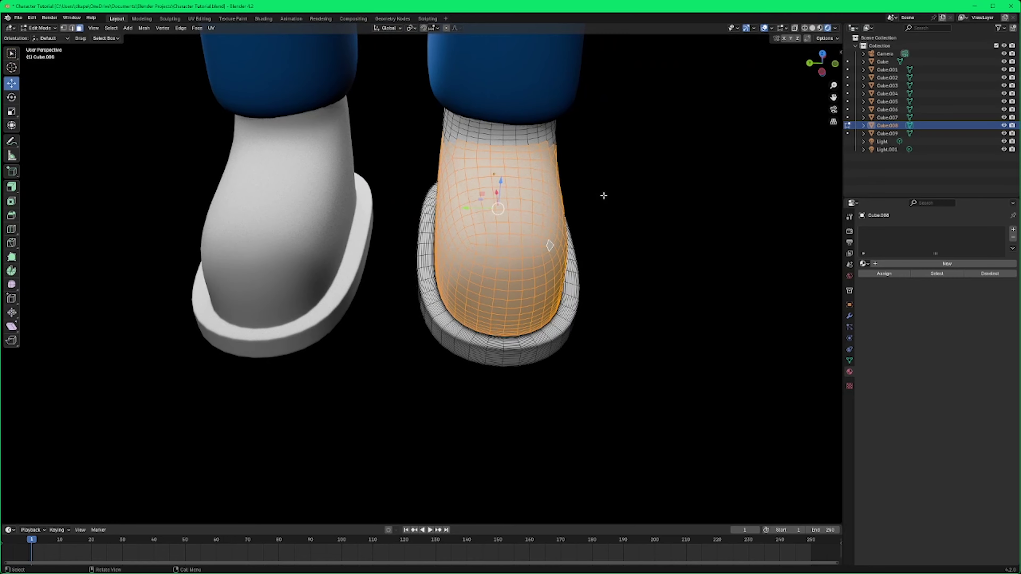
pyautogui.moveTo(602, 195); pyautogui.dragTo(487, 177, button='middle')
pyautogui.keyDown('shift'); pyautogui.moveTo(456, 192); pyautogui.dragTo(548, 148); pyautogui.keyUp('shift')
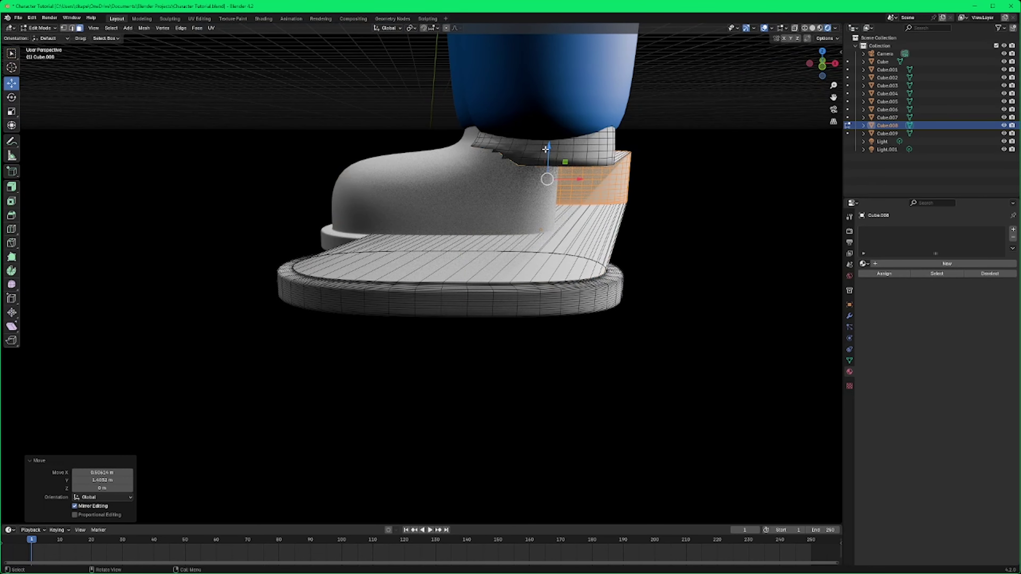
pyautogui.hotkey('ctrl', 'z')
# Step: Add the remaining ankle faces around the sides and back, so the whole upper except the sole is selected
pyautogui.keyDown('shift'); pyautogui.moveTo(670, 196); pyautogui.dragTo(424, 126); pyautogui.keyUp('shift')
pyautogui.moveTo(583, 173); pyautogui.dragTo(613, 178, button='middle')
pyautogui.keyDown('shift'); pyautogui.moveTo(475, 205); pyautogui.dragTo(385, 117); pyautogui.keyUp('shift')
pyautogui.moveTo(708, 169); pyautogui.dragTo(544, 144, button='middle')
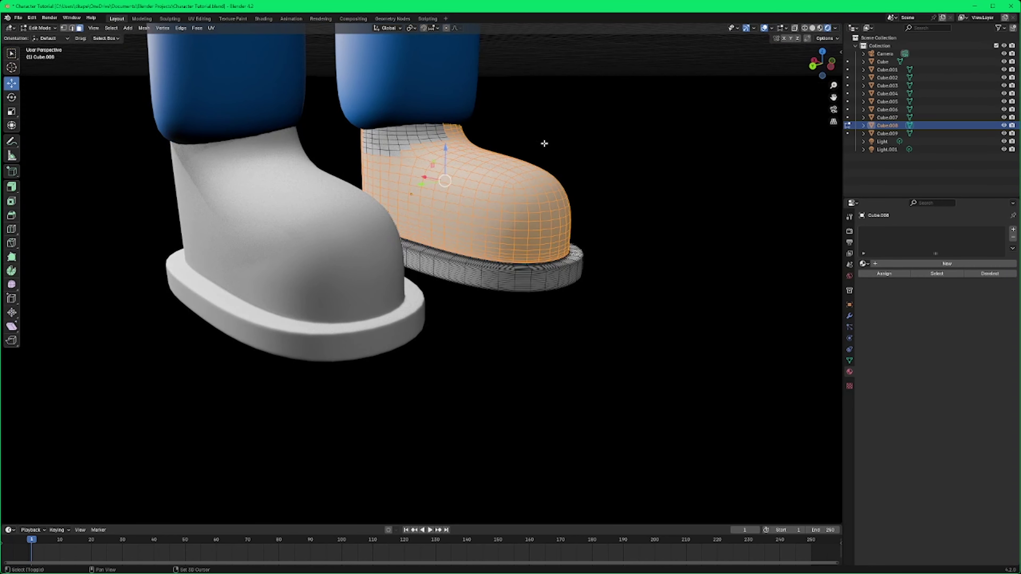
pyautogui.keyDown('shift'); pyautogui.moveTo(605, 144); pyautogui.dragTo(392, 174); pyautogui.keyUp('shift')
pyautogui.moveTo(638, 130); pyautogui.dragTo(575, 127, button='middle')
pyautogui.keyDown('shift'); pyautogui.moveTo(689, 158); pyautogui.dragTo(423, 83); pyautogui.keyUp('shift')
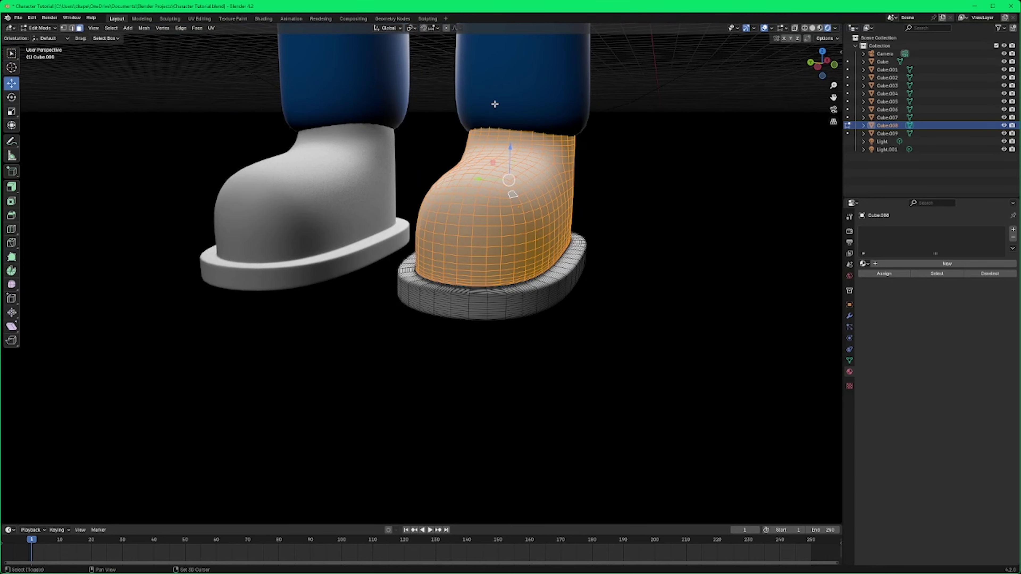
# Step: Give the left shoe a new material, try red as its base color and change it to near-white for the sole
pyautogui.moveTo(736, 157); pyautogui.dragTo(629, 156, button='middle')
pyautogui.scroll(-3, 661, 216)
pyautogui.moveTo(660, 216); pyautogui.dragTo(715, 232, button='middle')
pyautogui.moveTo(644, 256); pyautogui.dragTo(680, 251, button='middle')
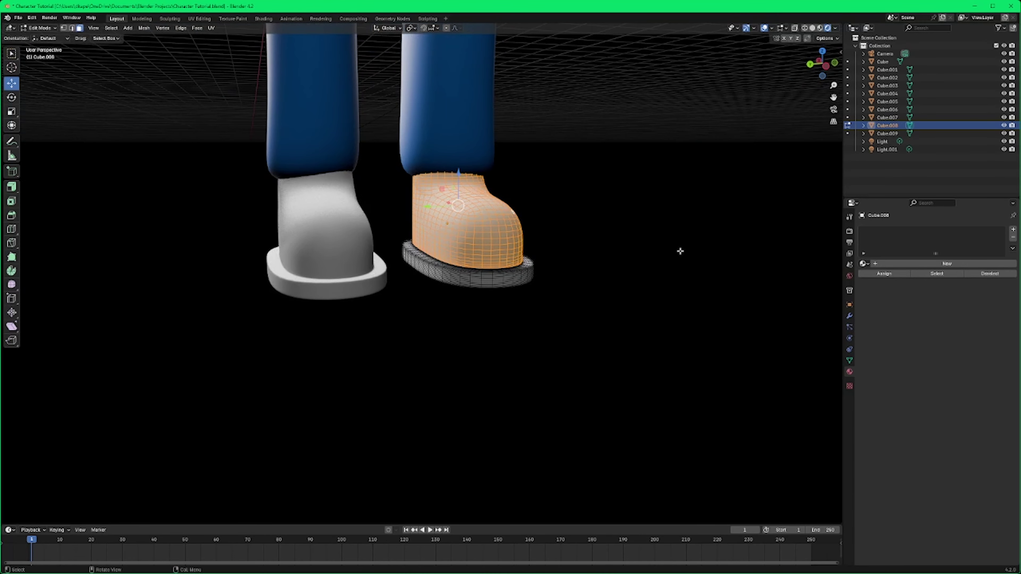
pyautogui.moveTo(786, 276); pyautogui.dragTo(735, 292, button='middle')
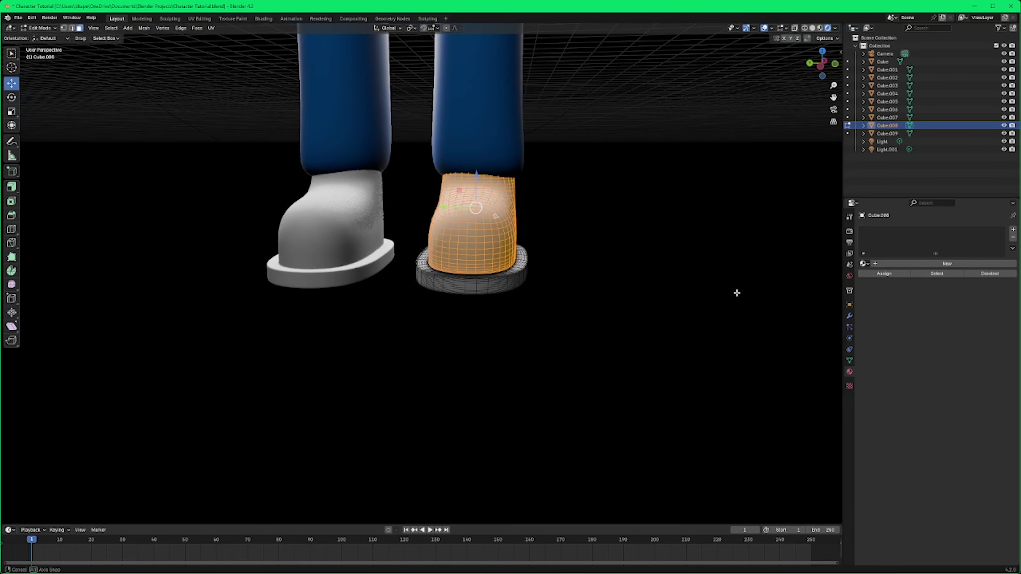
pyautogui.click(955, 263)
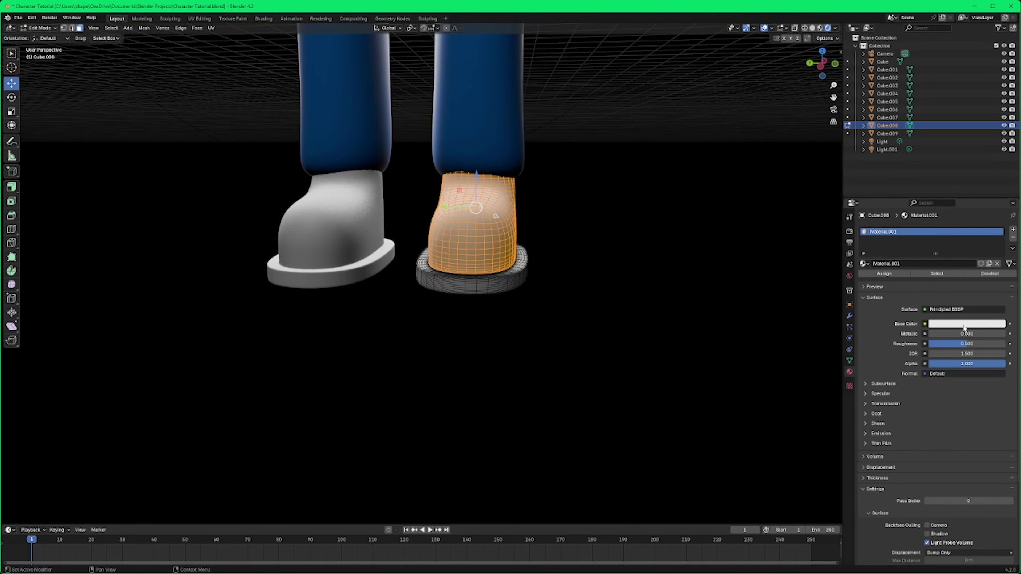
pyautogui.click(963, 325)
pyautogui.moveTo(959, 254); pyautogui.dragTo(953, 268)
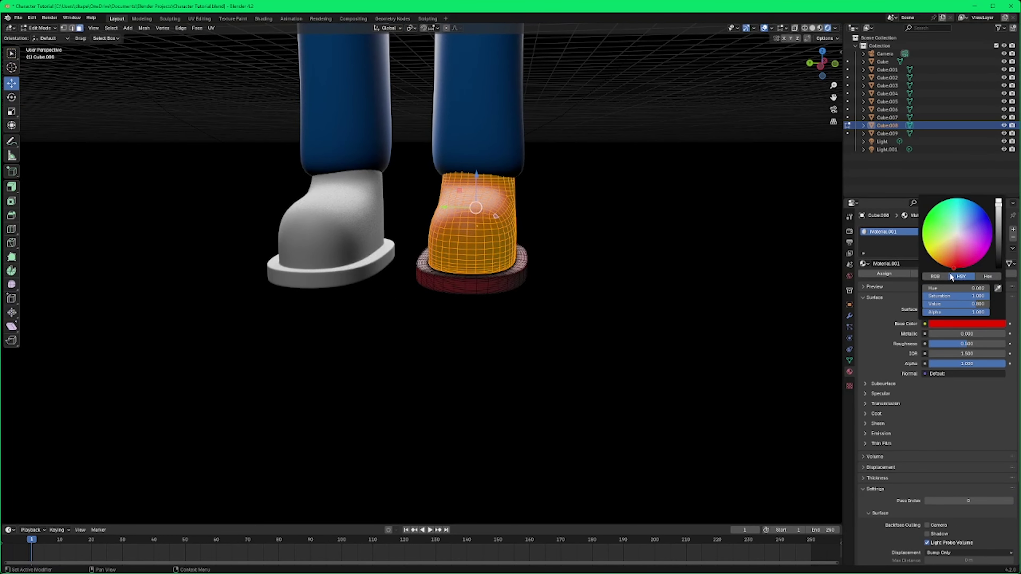
pyautogui.moveTo(686, 279); pyautogui.dragTo(635, 283, button='middle')
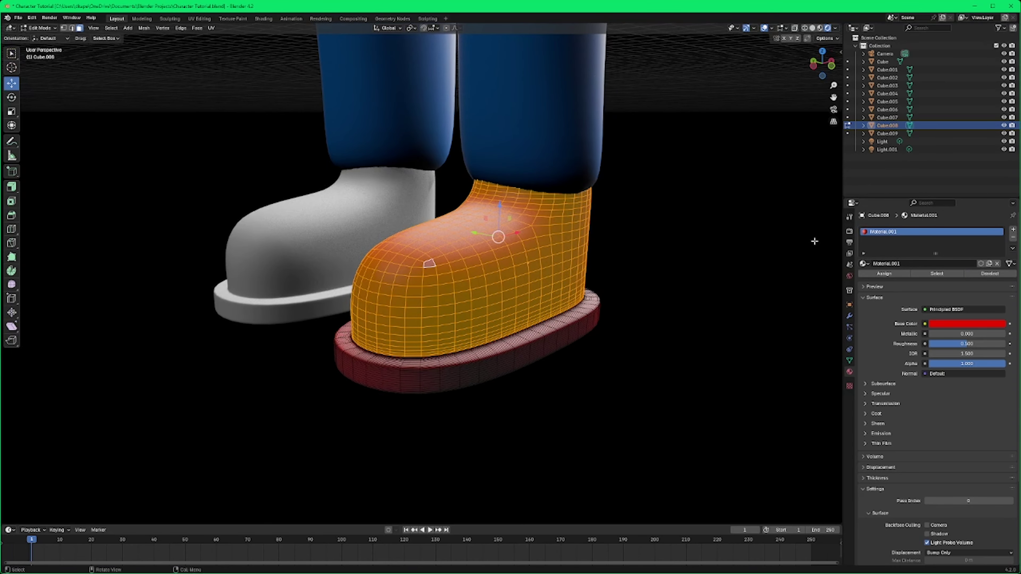
pyautogui.click(956, 323)
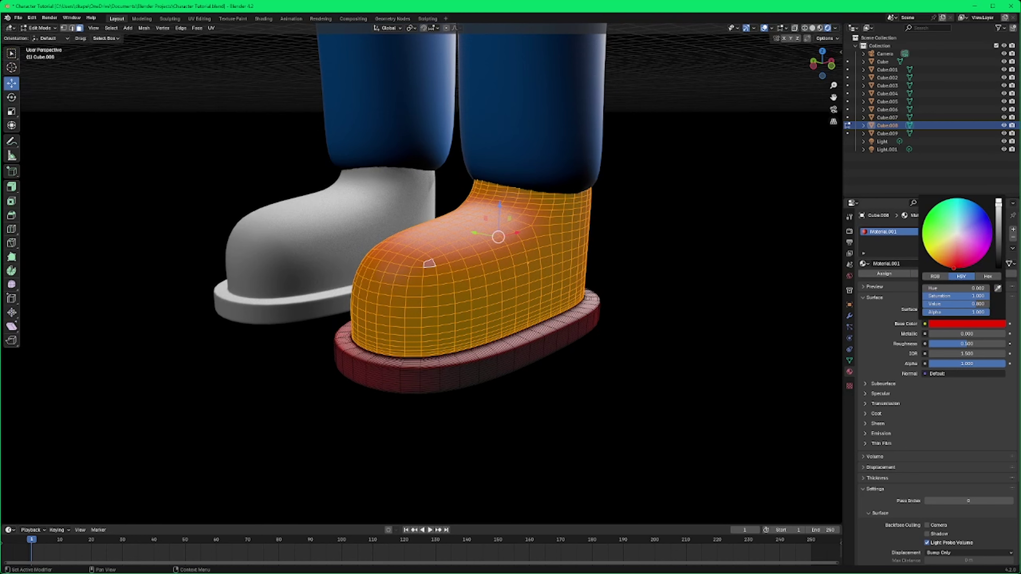
pyautogui.moveTo(953, 268); pyautogui.dragTo(960, 234)
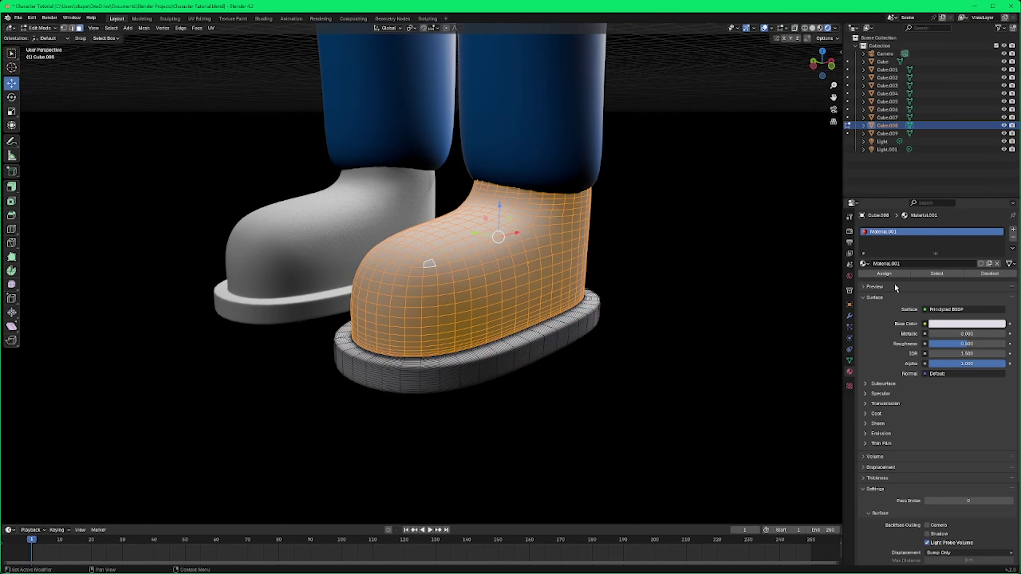
# Step: Add a second material slot with a new red material and assign it to the selected upper faces
pyautogui.click(1012, 231)
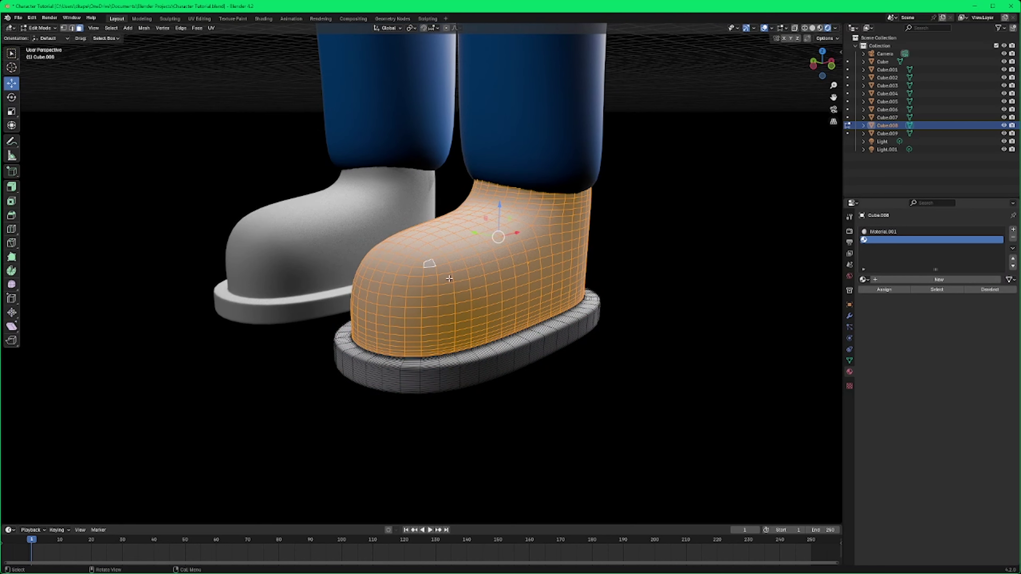
pyautogui.click(884, 289)
pyautogui.click(941, 278)
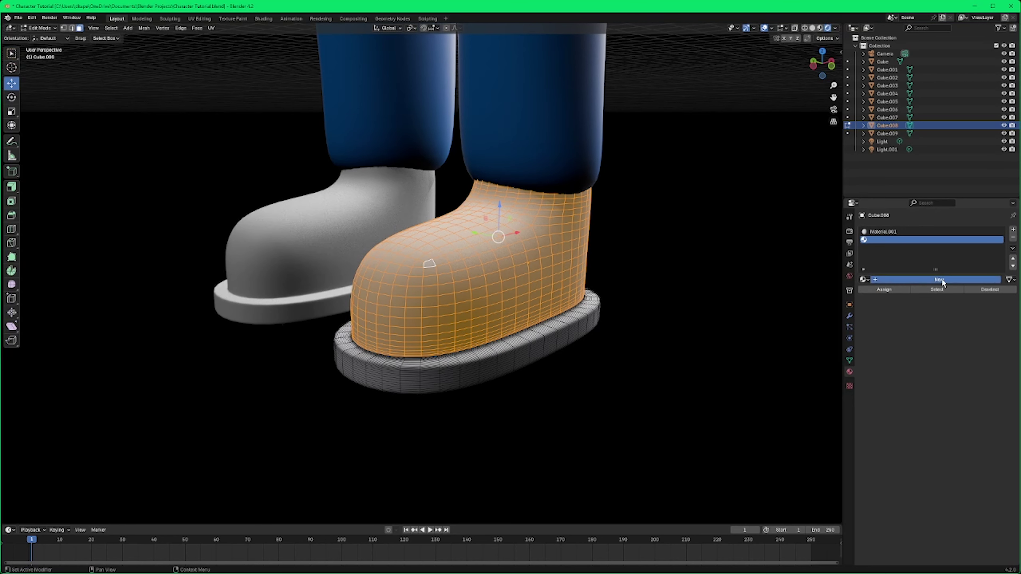
pyautogui.click(886, 289)
pyautogui.click(951, 342)
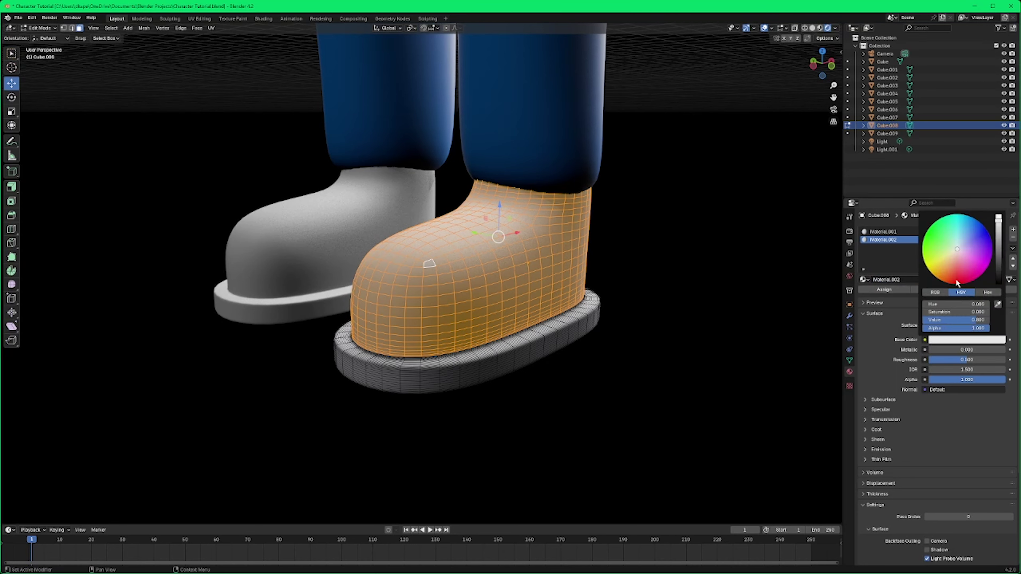
pyautogui.click(957, 284)
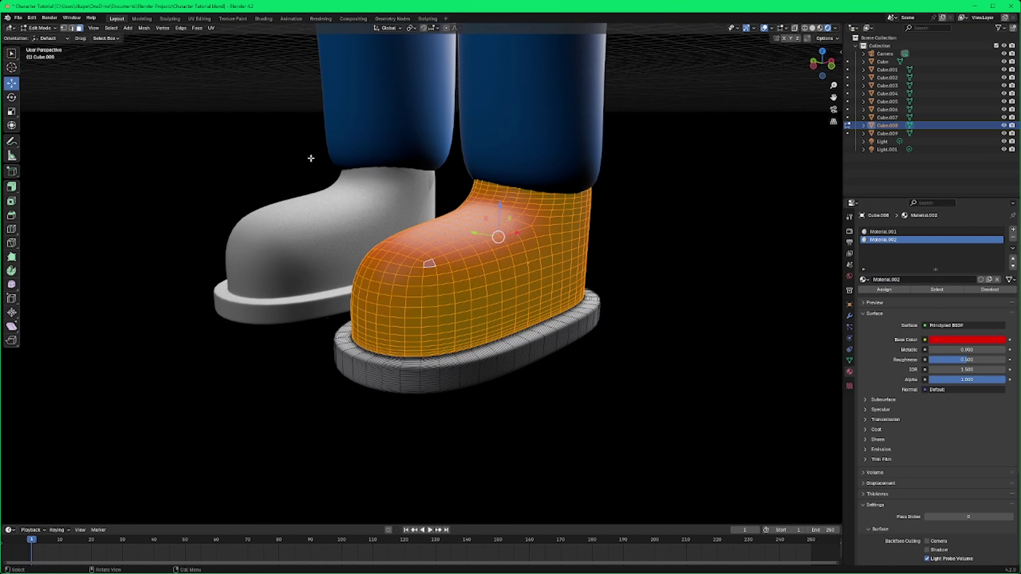
# Step: Return to Object Mode and deselect the left shoe
pyautogui.click(40, 28)
pyautogui.click(40, 36)
pyautogui.click(89, 107)
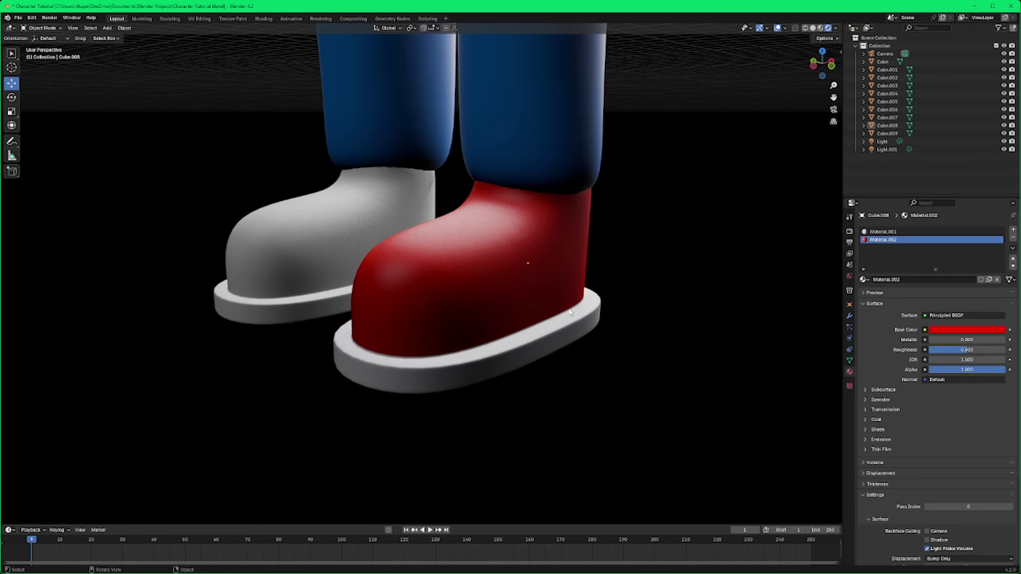
# Step: Delete the uncolored shoe under the character's right leg
pyautogui.moveTo(96, 123); pyautogui.dragTo(637, 302, button='middle')
pyautogui.scroll(-4, 596, 285)
pyautogui.scroll(5, 566, 264)
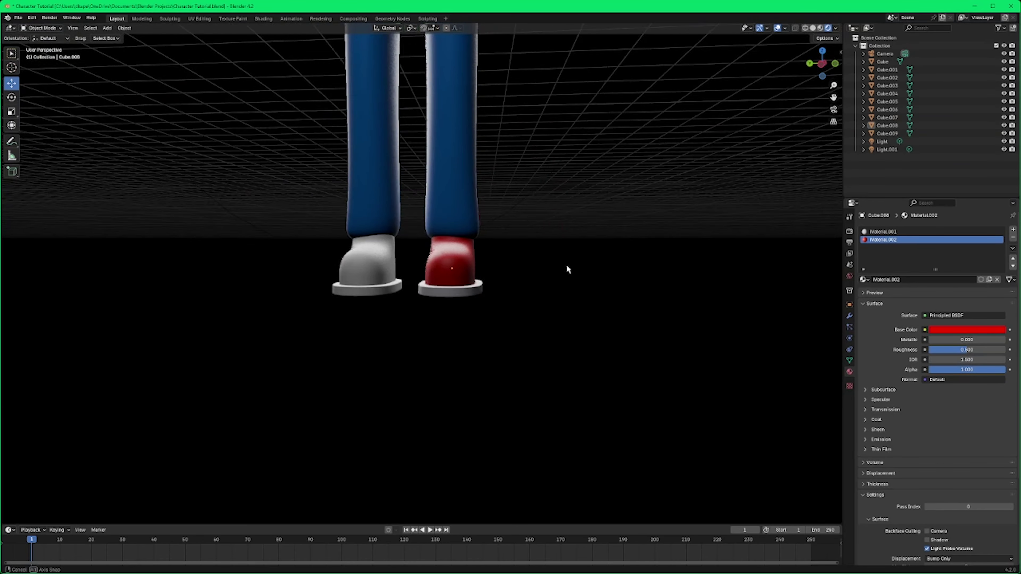
pyautogui.moveTo(417, 276); pyautogui.dragTo(499, 270, button='middle')
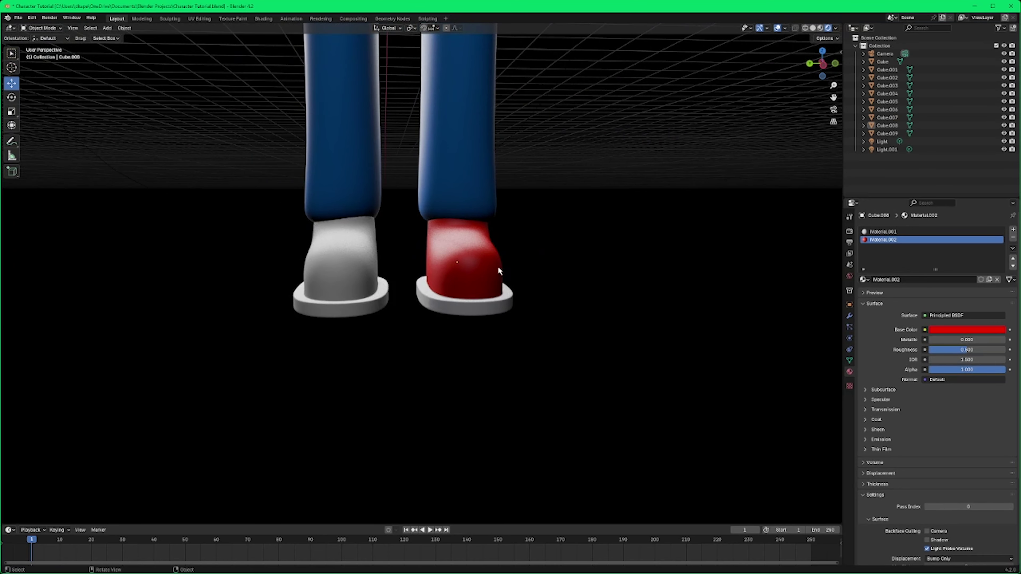
pyautogui.click(362, 272)
pyautogui.press('x')
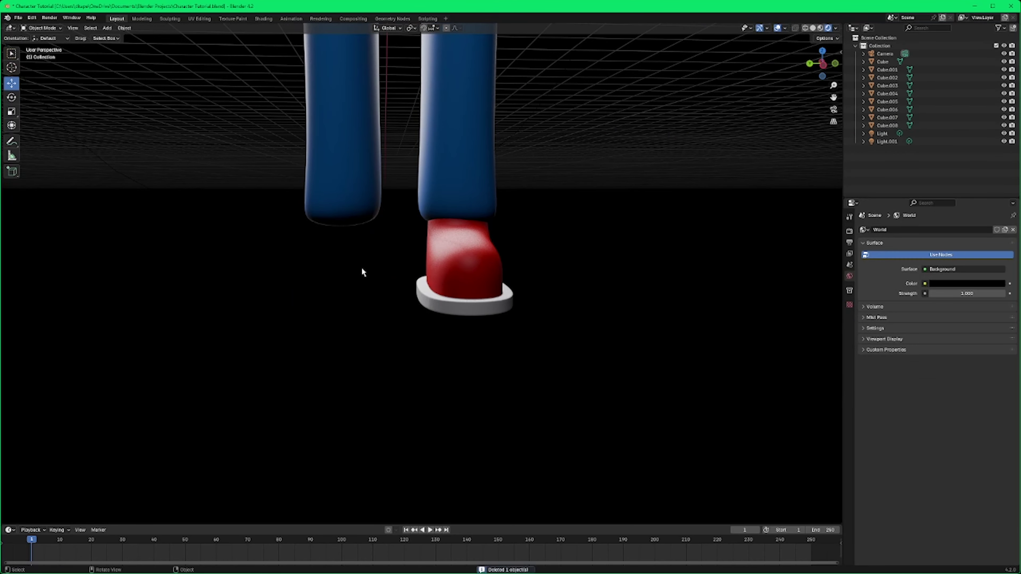
# Step: Copy and paste the colored shoe, move the copy along Y under the right pant leg, deselect it and save the file
pyautogui.click(421, 267)
pyautogui.hotkey('ctrl', 'c')
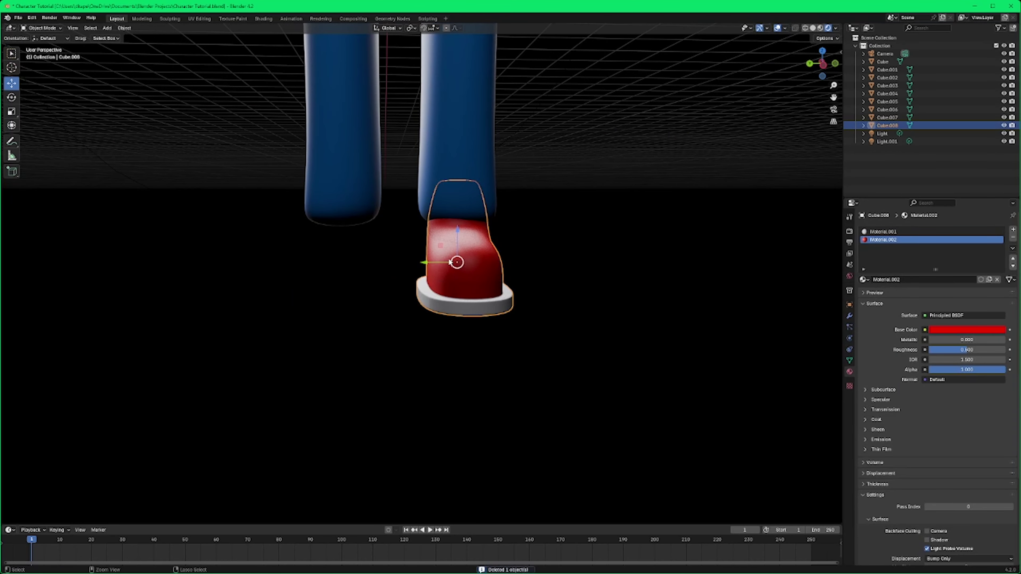
pyautogui.hotkey('ctrl', 'v')
pyautogui.moveTo(416, 265); pyautogui.dragTo(290, 264)
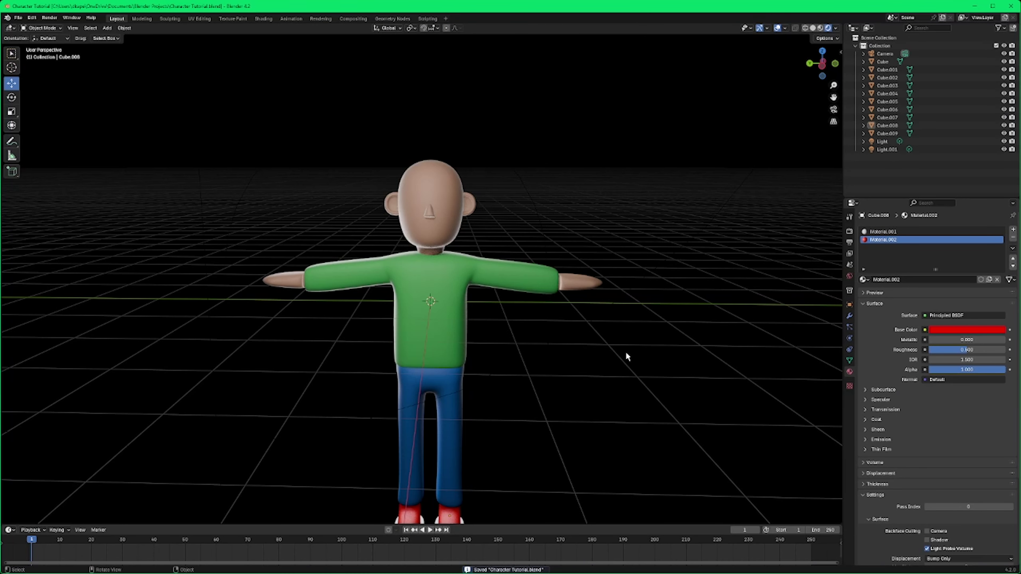
pyautogui.moveTo(626, 353); pyautogui.dragTo(622, 353, button='middle')
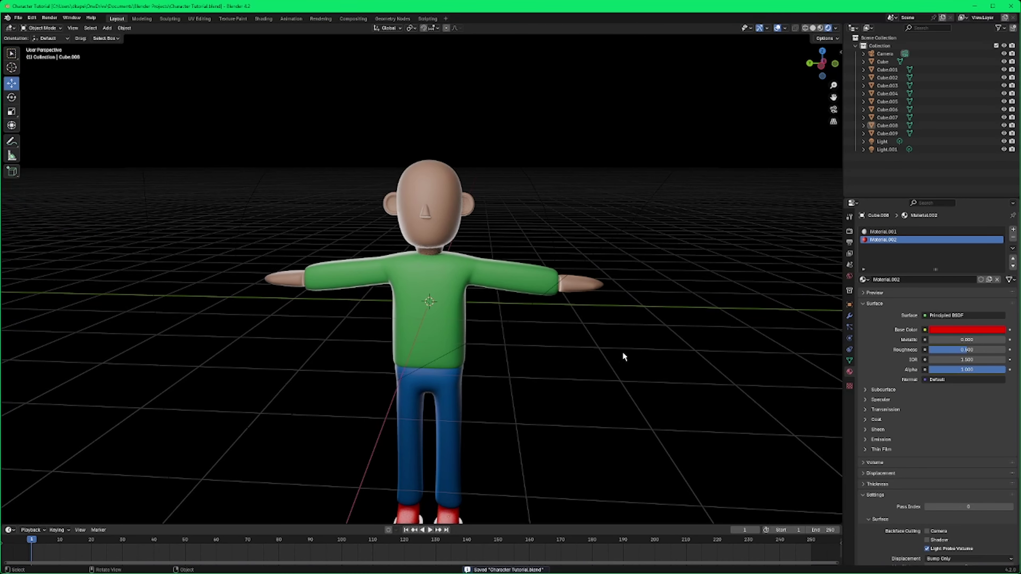
# Step: Add a UV sphere with 32 segments, 16 rings and a 1 m radius at the world origin
pyautogui.hotkey('shift', 'a')
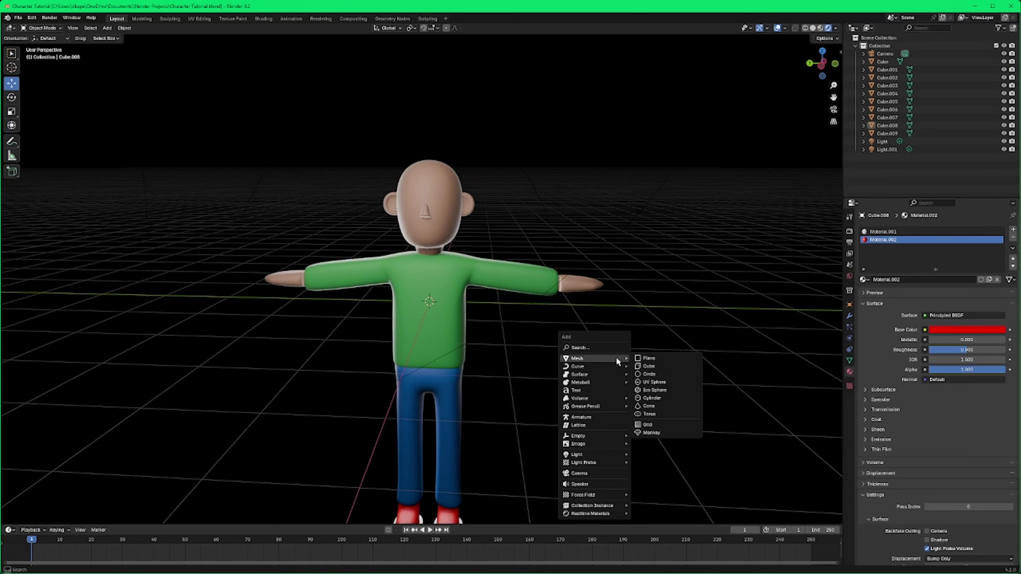
pyautogui.moveTo(585, 358)
pyautogui.click(659, 382)
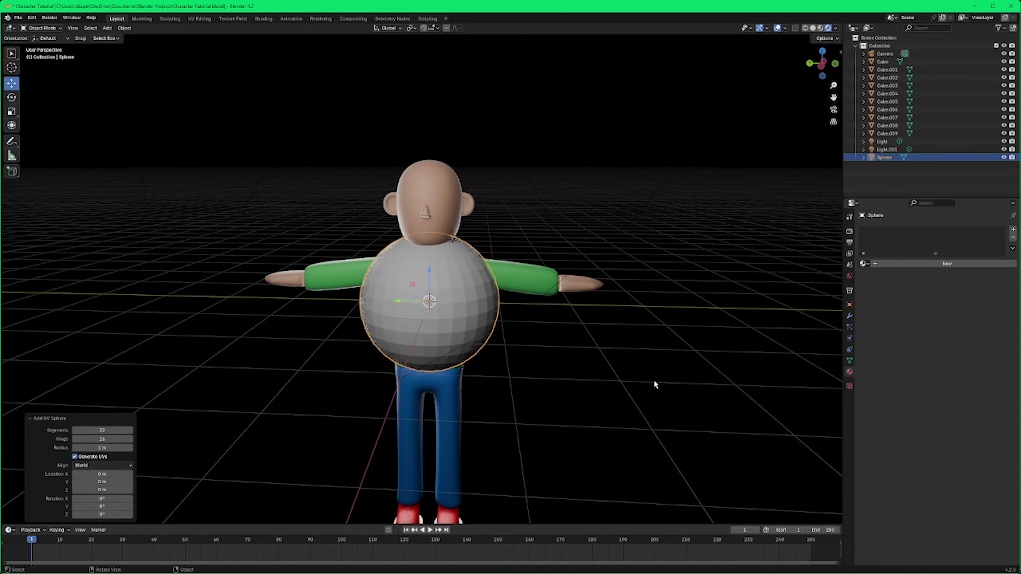
pyautogui.scroll(2, 609, 350)
pyautogui.moveTo(569, 353)
pyautogui.mouseDown(button='middle')
pyautogui.moveTo(539, 336)
pyautogui.moveTo(572, 345)
pyautogui.mouseUp(button='middle')
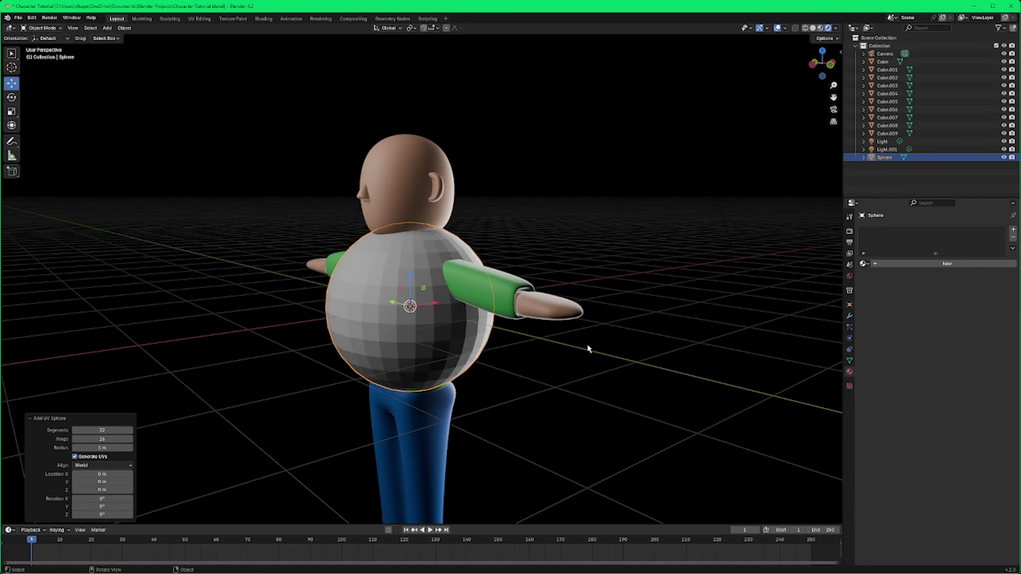
# Step: Rotate the UV sphere 90° about the Y axis so its pole faces the character's front
pyautogui.write('r')
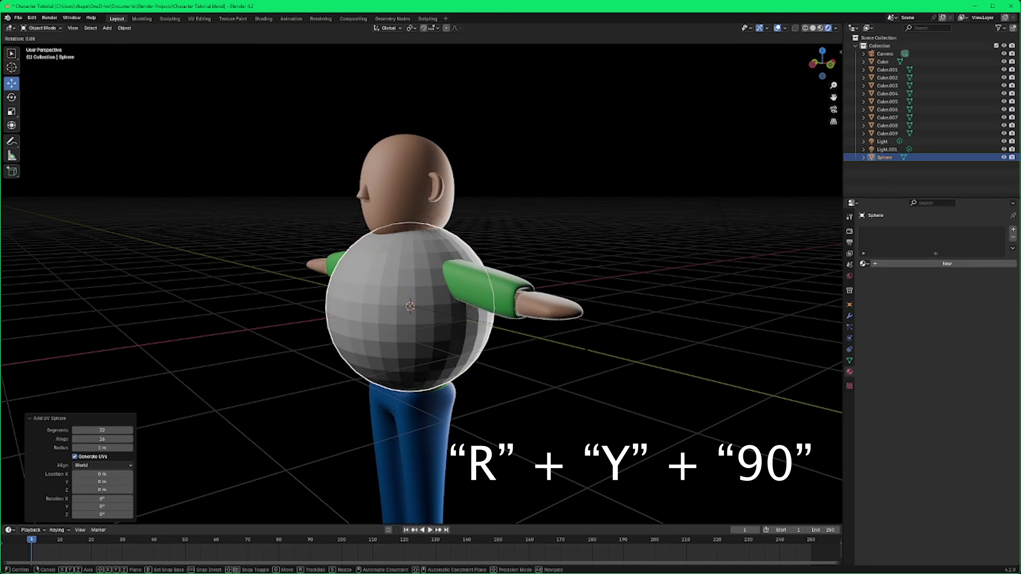
pyautogui.write('y90')
pyautogui.press('Return')
pyautogui.moveTo(585, 347); pyautogui.dragTo(644, 362, button='middle')
pyautogui.scroll(3, 643, 361)
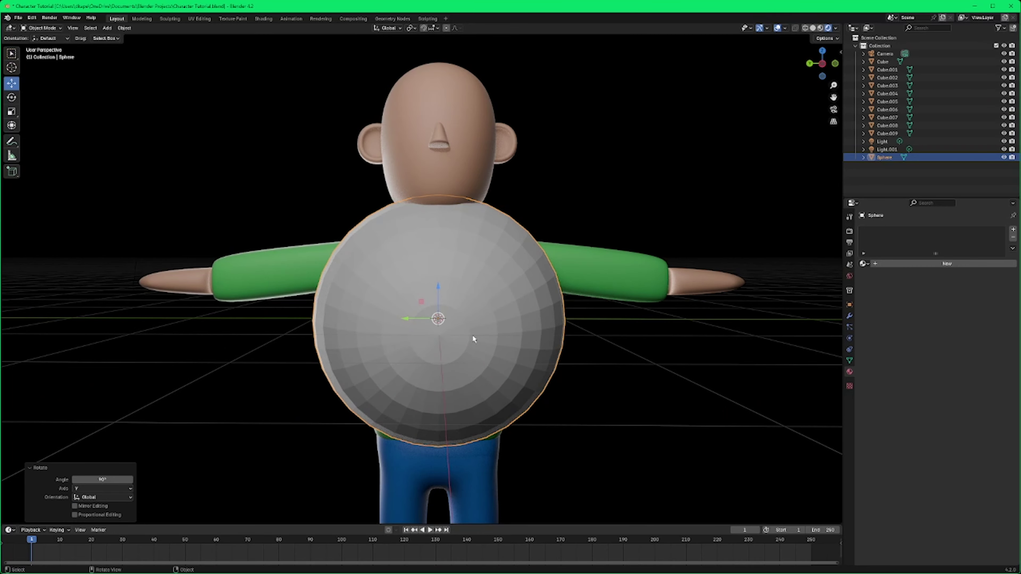
pyautogui.moveTo(521, 342)
pyautogui.mouseDown(button='middle')
pyautogui.moveTo(478, 353)
pyautogui.moveTo(506, 348)
pyautogui.mouseUp(button='middle')
pyautogui.click(449, 346)
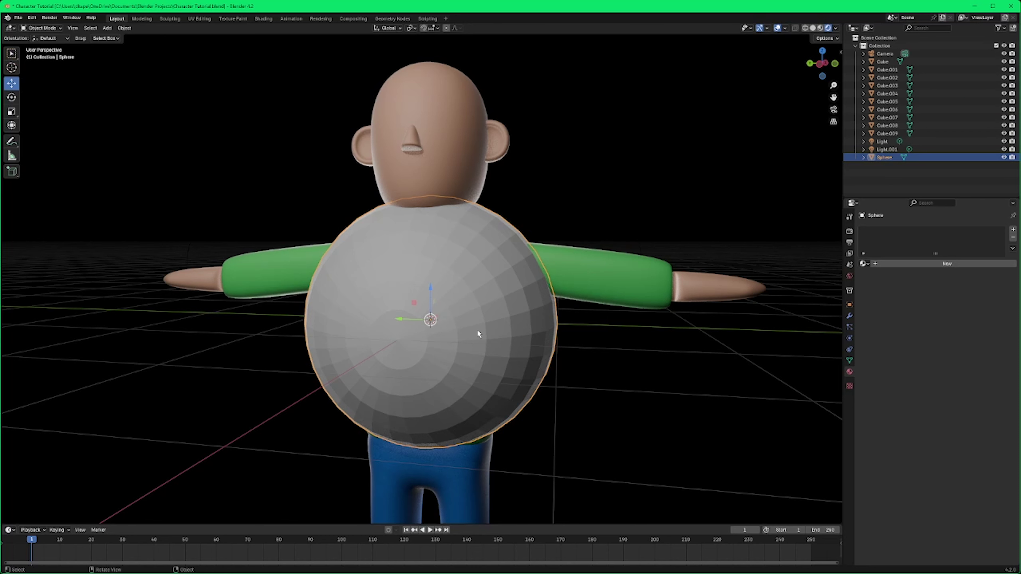
pyautogui.press('Tab')
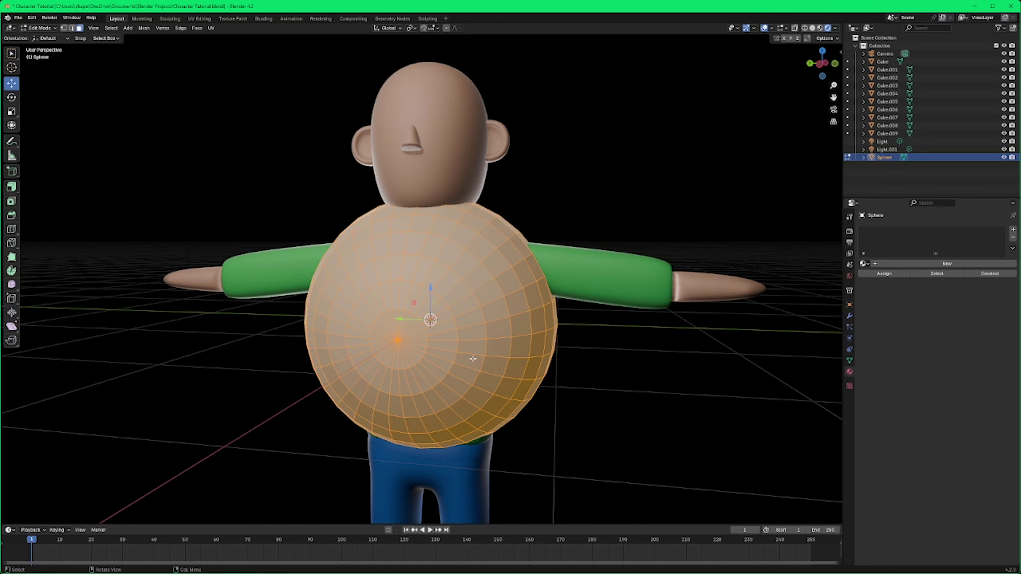
pyautogui.keyDown('shift'); pyautogui.moveTo(458, 333); pyautogui.dragTo(373, 305, button='middle'); pyautogui.keyUp('shift')
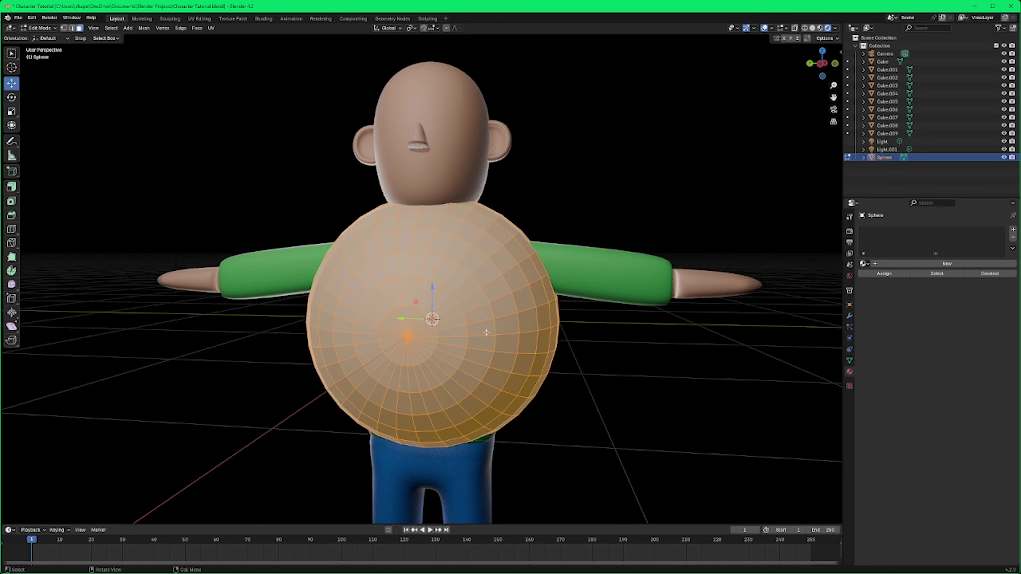
pyautogui.click(445, 358)
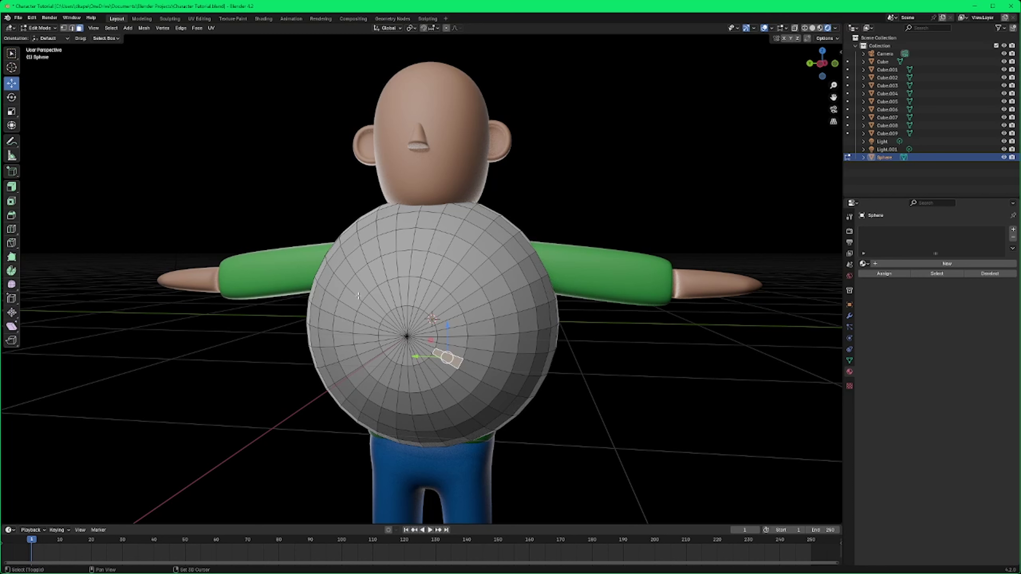
pyautogui.keyDown('shift'); pyautogui.moveTo(383, 303); pyautogui.dragTo(392, 355); pyautogui.keyUp('shift')
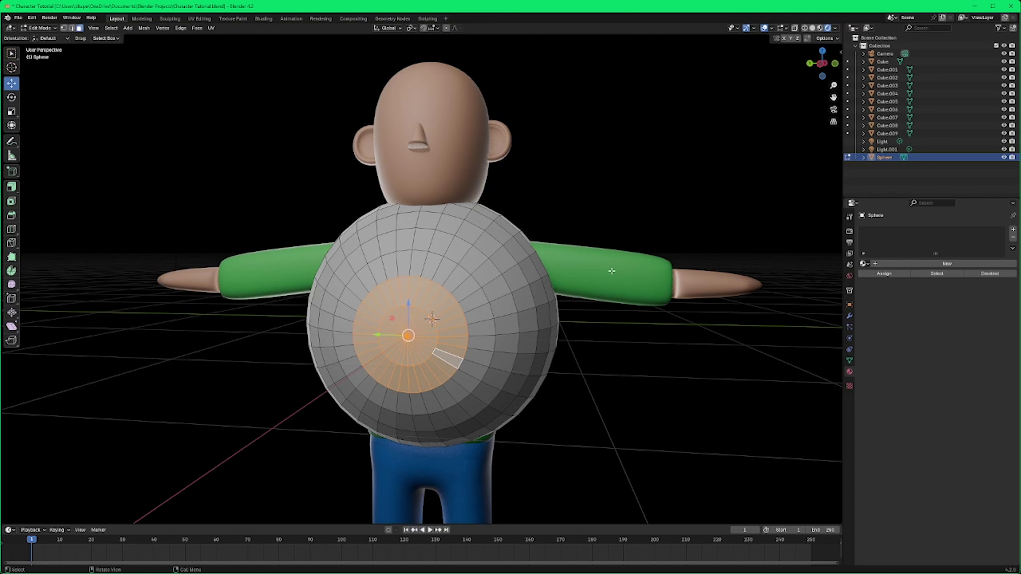
pyautogui.click(47, 28)
pyautogui.click(45, 37)
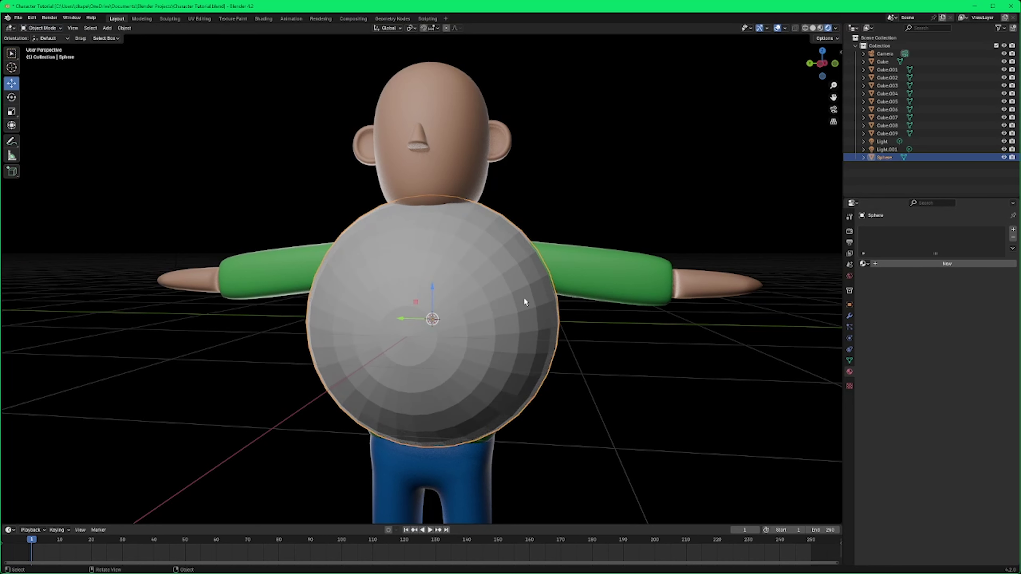
# Step: Add a new material to the sphere and name it Eye
pyautogui.click(968, 264)
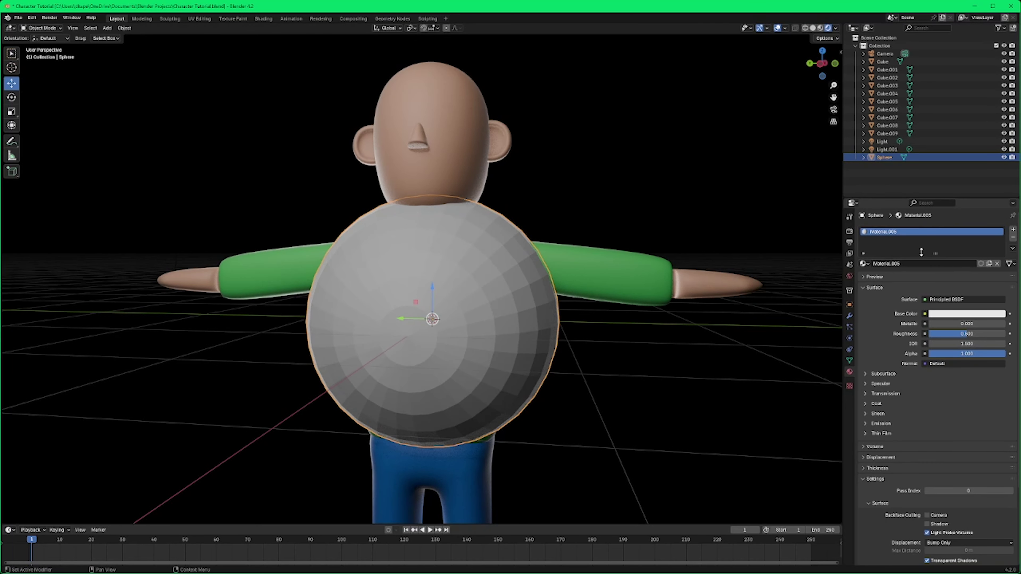
pyautogui.doubleClick(911, 264)
pyautogui.write('B')
pyautogui.write('ye')
pyautogui.press('Return')
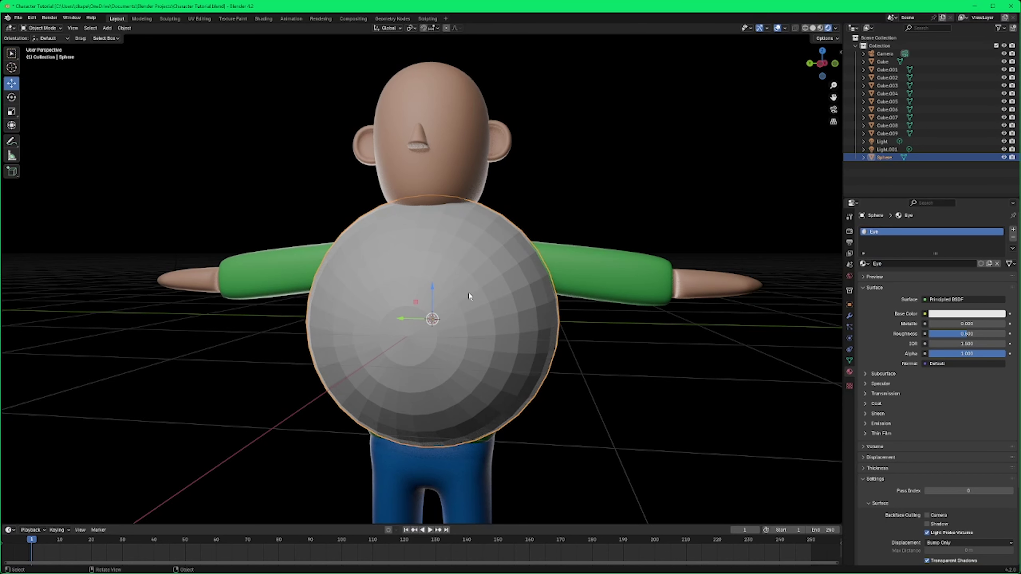
# Step: Unwrap all of the sphere's faces in Edit Mode with Smart UV Project, keeping the default settings
pyautogui.moveTo(468, 292); pyautogui.dragTo(468, 310, button='middle')
pyautogui.press('Tab')
pyautogui.press('a')
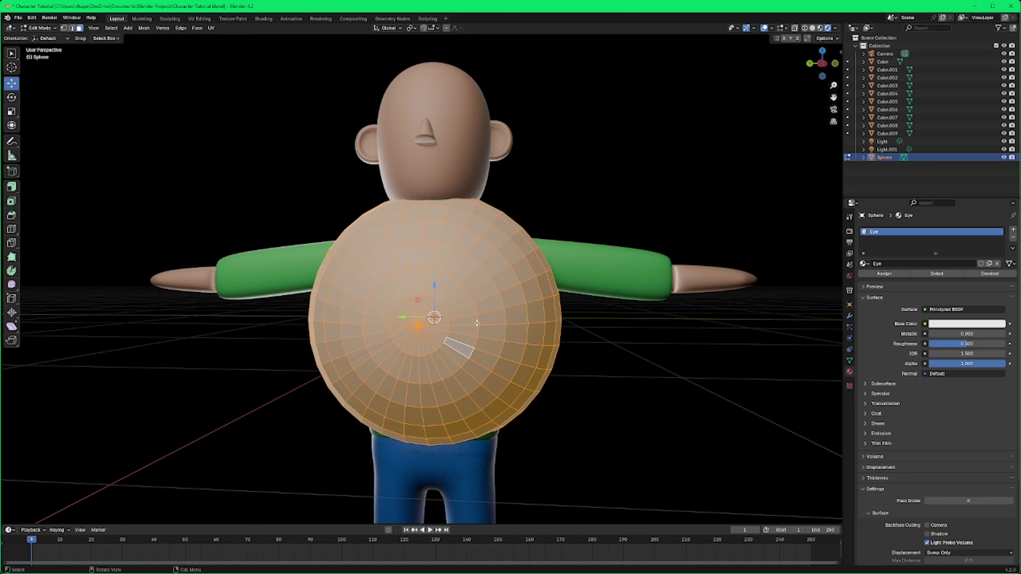
pyautogui.rightClick(476, 322)
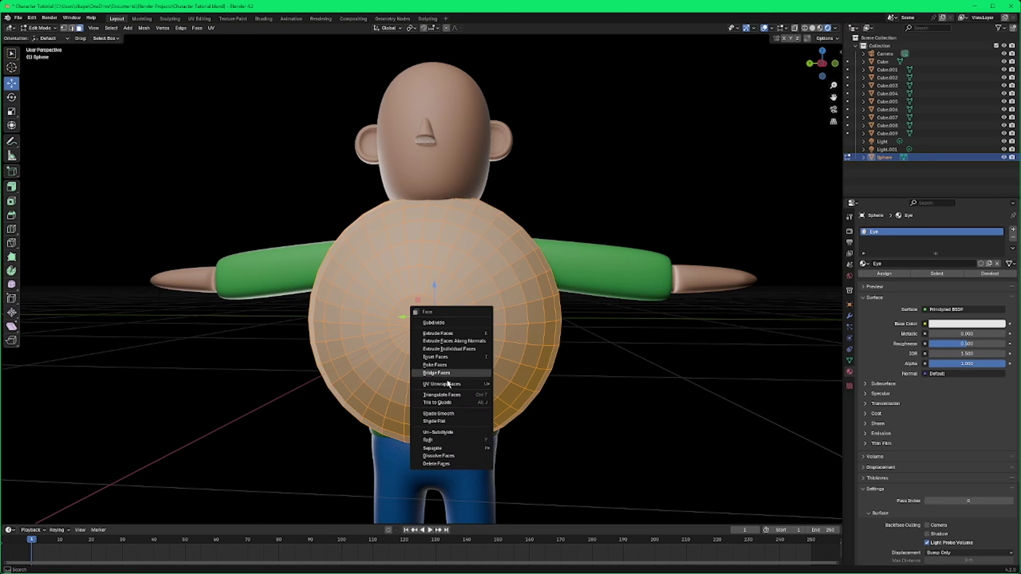
pyautogui.moveTo(456, 383)
pyautogui.click(527, 395)
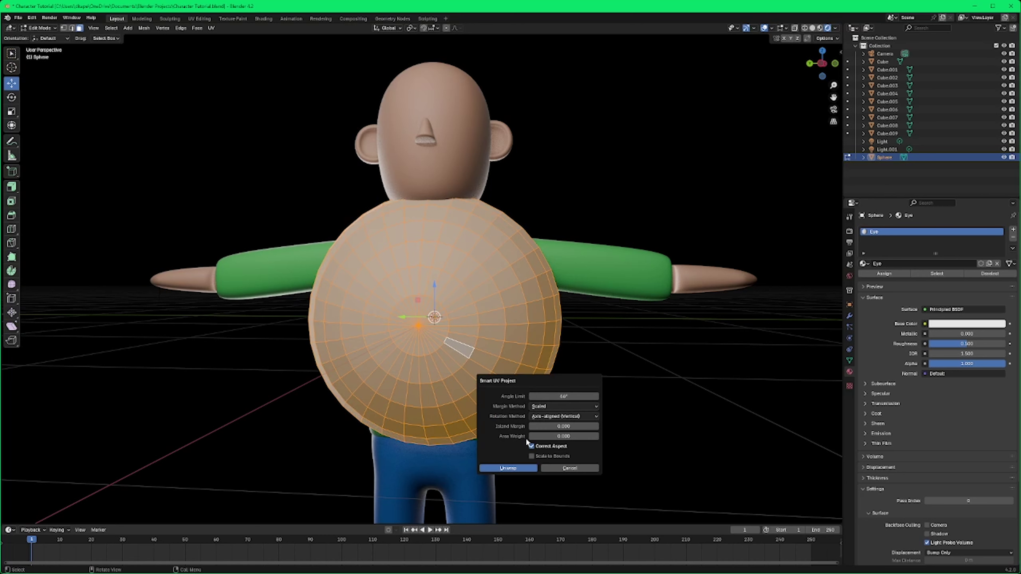
pyautogui.click(509, 468)
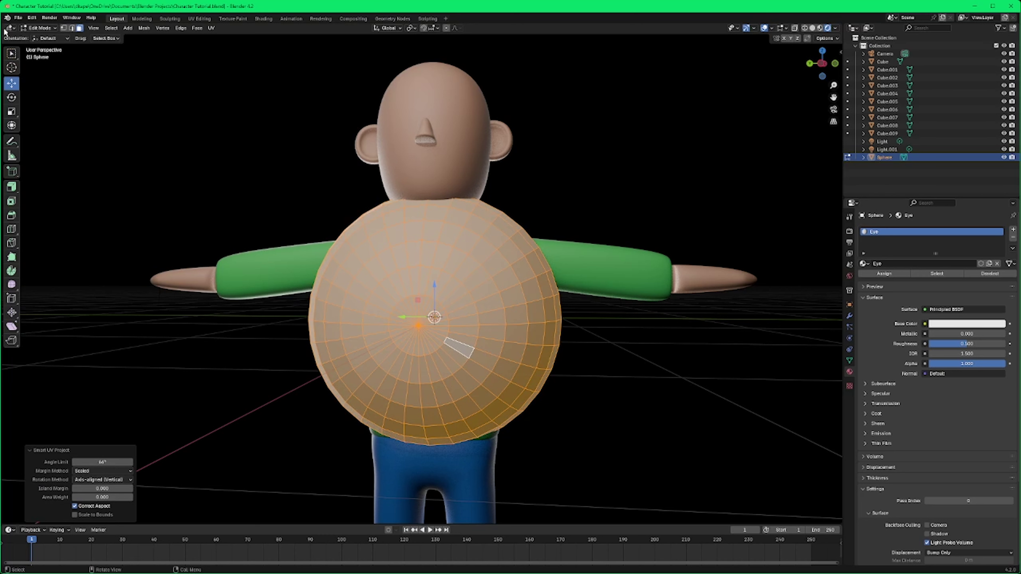
# Step: Select only the circular patch made of the two innermost face rings around the sphere's front pole
pyautogui.click(11, 53)
pyautogui.click(415, 282)
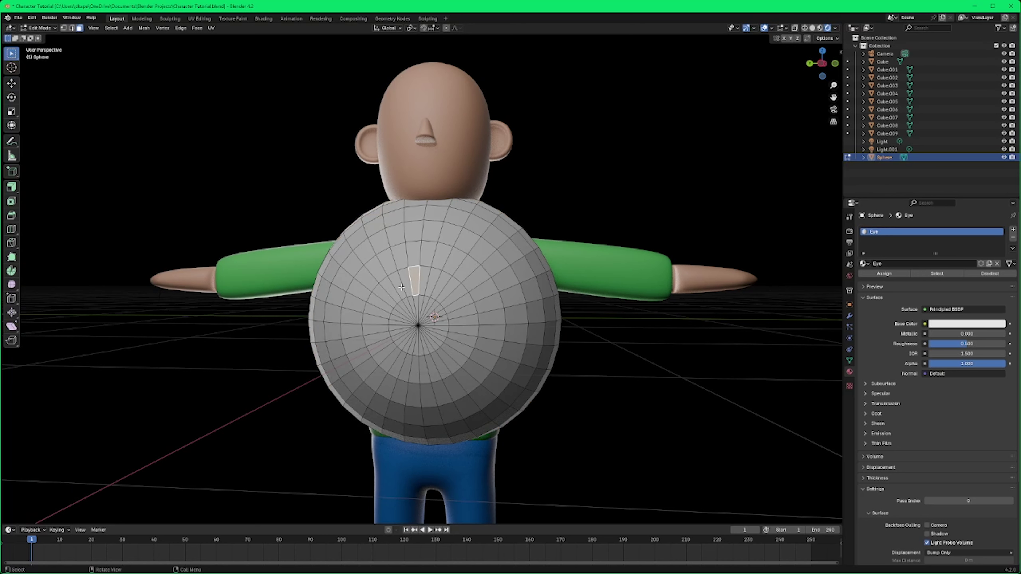
pyautogui.moveTo(388, 294); pyautogui.dragTo(449, 362)
pyautogui.keyDown('shift'); pyautogui.moveTo(456, 315); pyautogui.dragTo(455, 343); pyautogui.keyUp('shift')
pyautogui.keyDown('shift'); pyautogui.moveTo(377, 314); pyautogui.dragTo(380, 337); pyautogui.keyUp('shift')
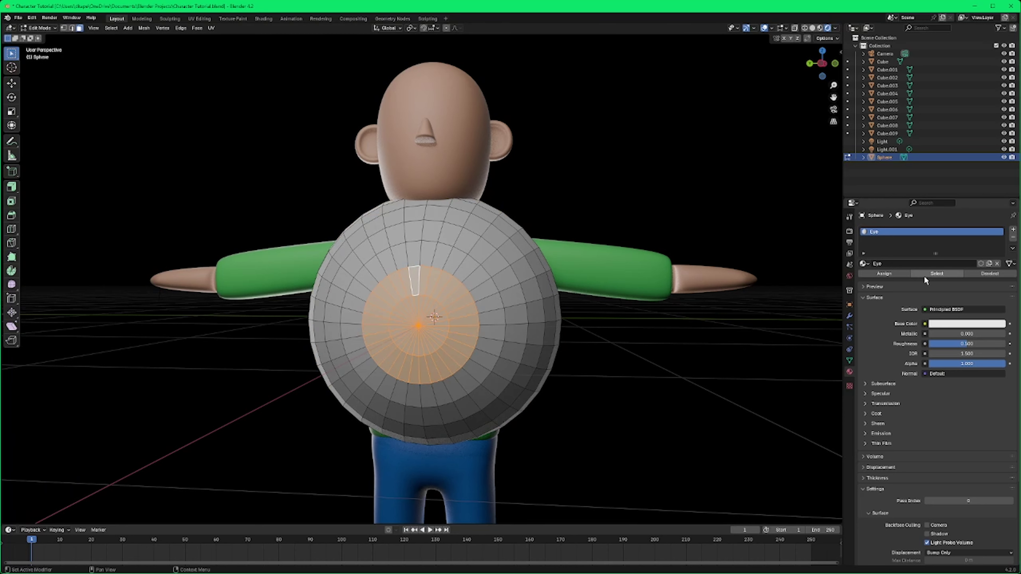
# Step: Assign a new second material with a black base color to the selected pupil faces and return to Object Mode
pyautogui.click(1012, 230)
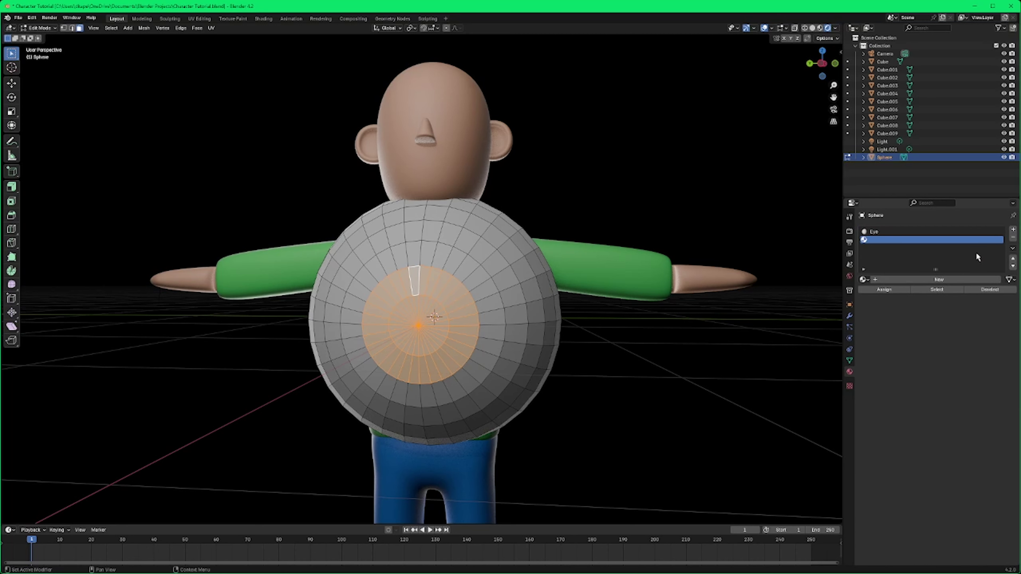
pyautogui.click(942, 278)
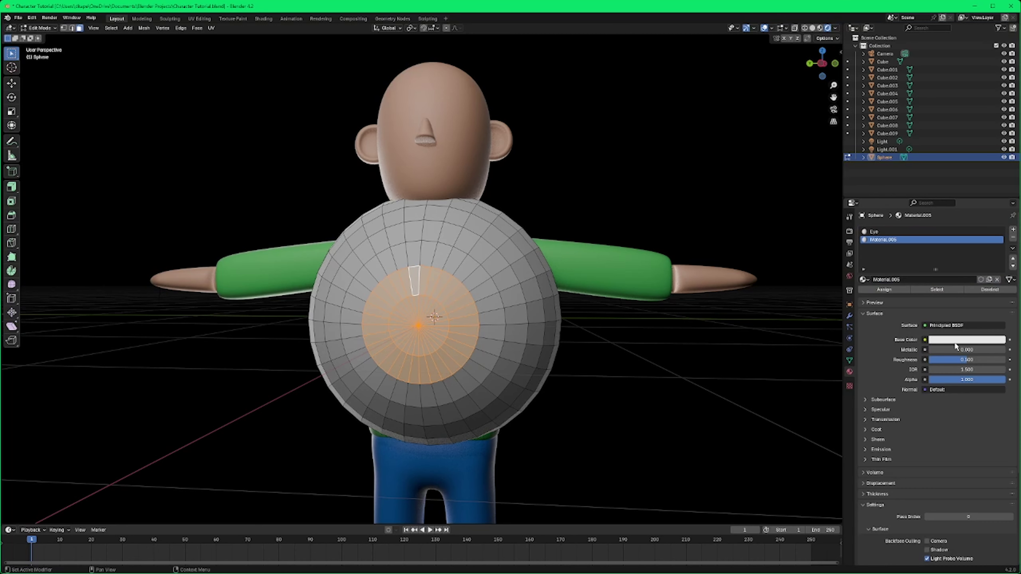
pyautogui.click(888, 288)
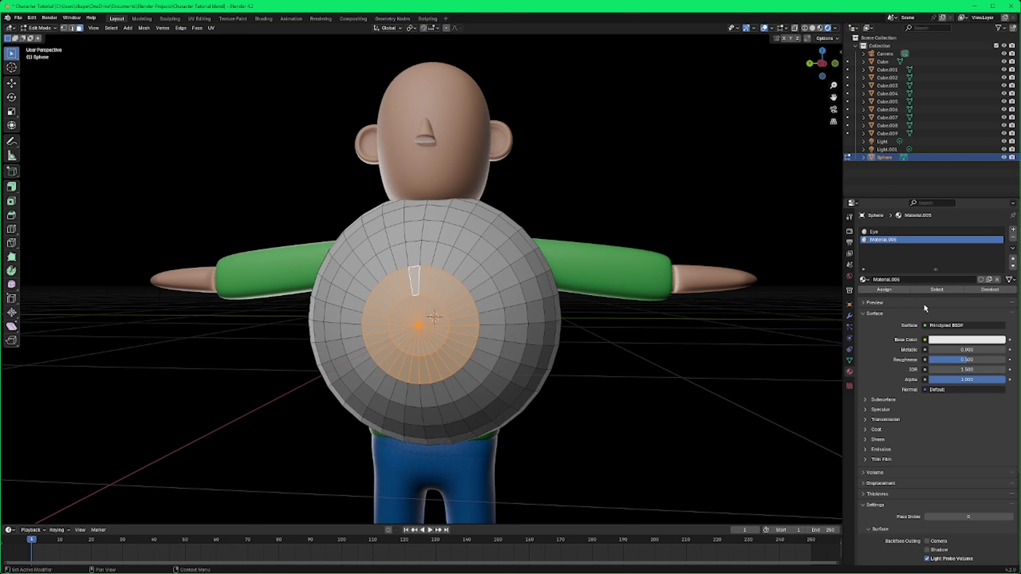
pyautogui.click(965, 340)
pyautogui.moveTo(997, 259); pyautogui.dragTo(998, 271)
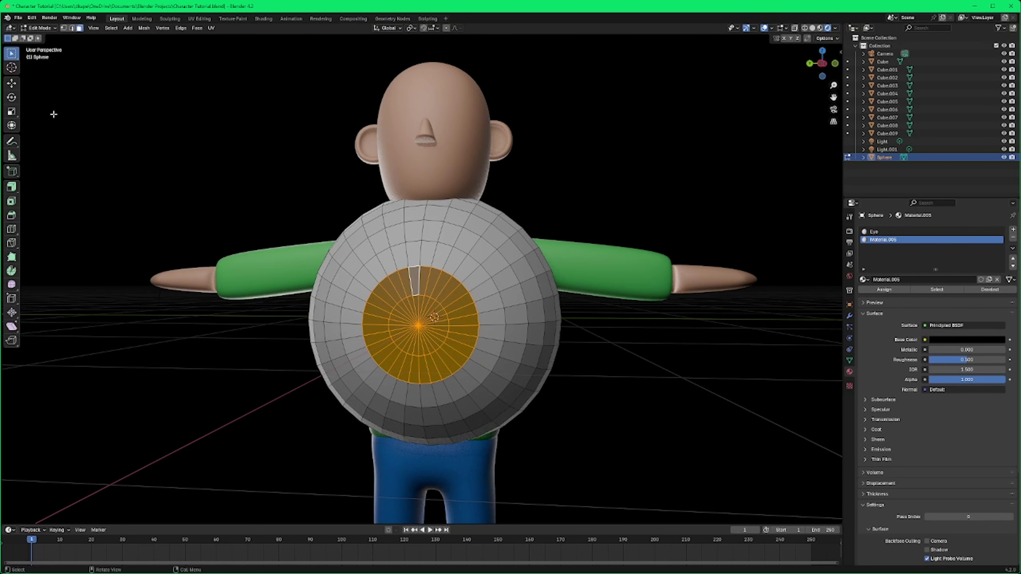
pyautogui.click(35, 31)
pyautogui.click(38, 33)
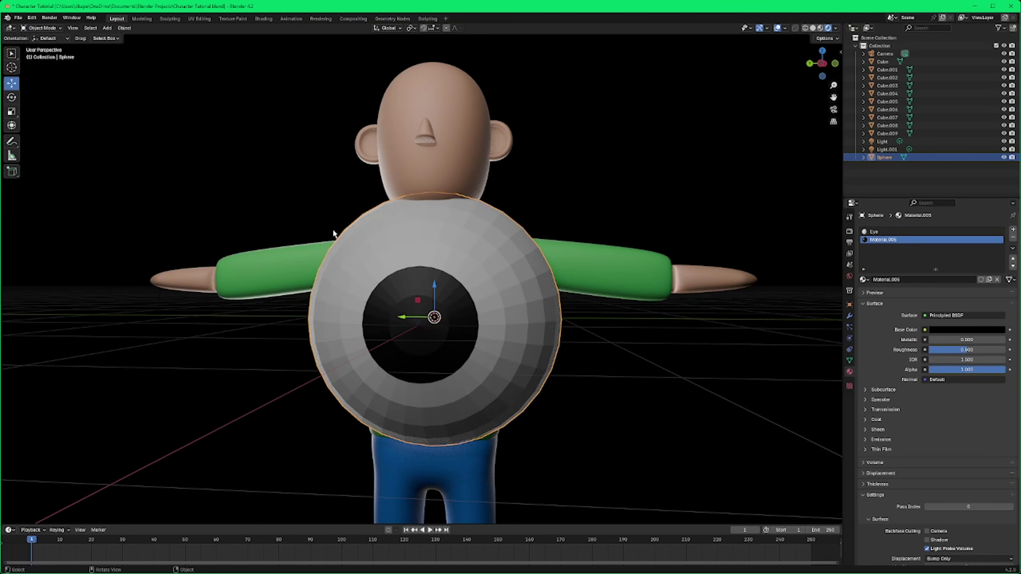
# Step: Select the two face loops directly surrounding the black pupil in Edit Mode
pyautogui.moveTo(462, 330)
pyautogui.mouseDown(button='middle')
pyautogui.moveTo(478, 323)
pyautogui.moveTo(414, 329)
pyautogui.moveTo(486, 333)
pyautogui.moveTo(475, 333)
pyautogui.mouseUp(button='middle')
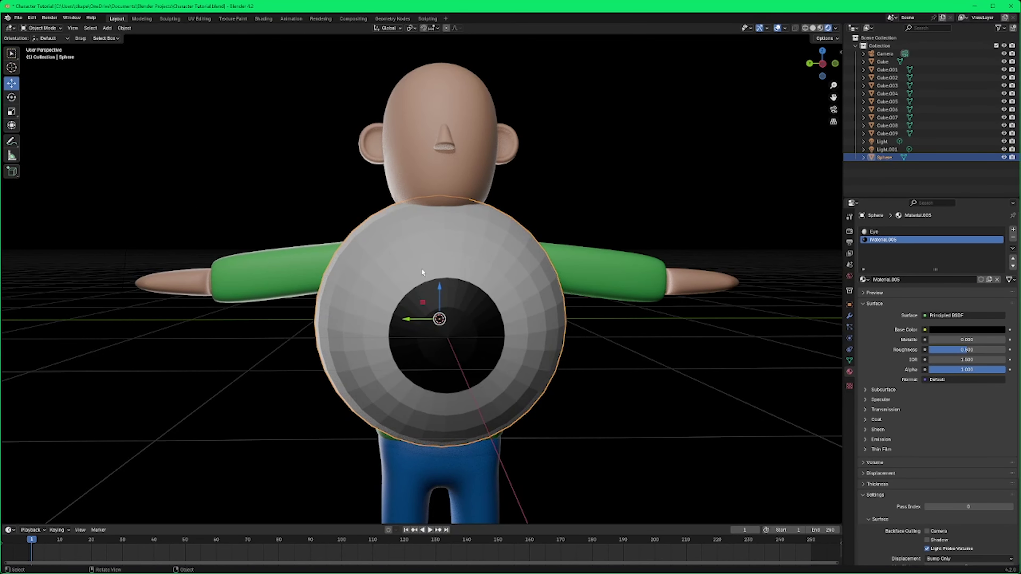
pyautogui.press('Tab')
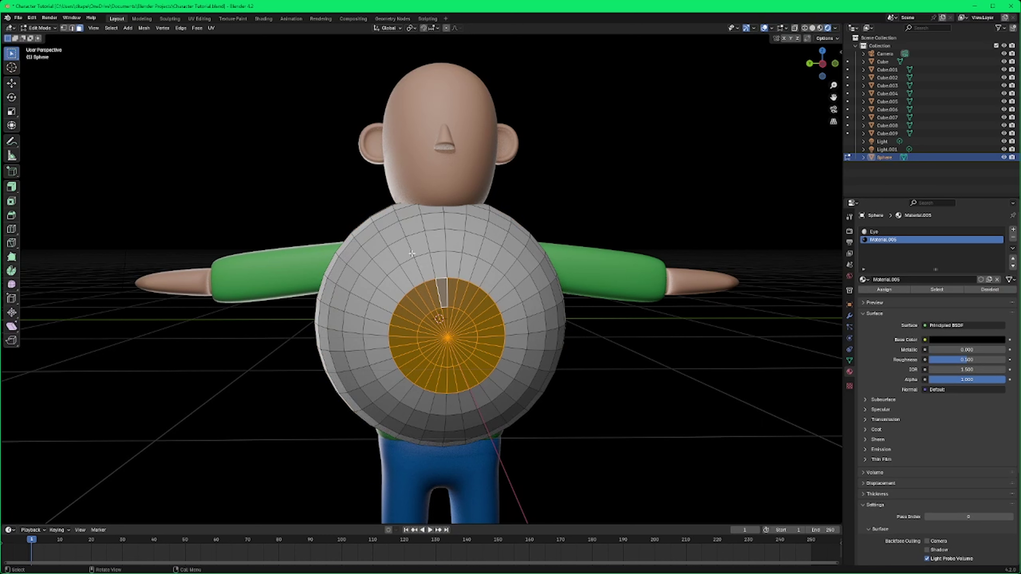
pyautogui.keyDown('alt'); pyautogui.click(410, 253); pyautogui.keyUp('alt')
pyautogui.keyDown('alt'); pyautogui.click(415, 262); pyautogui.keyUp('alt')
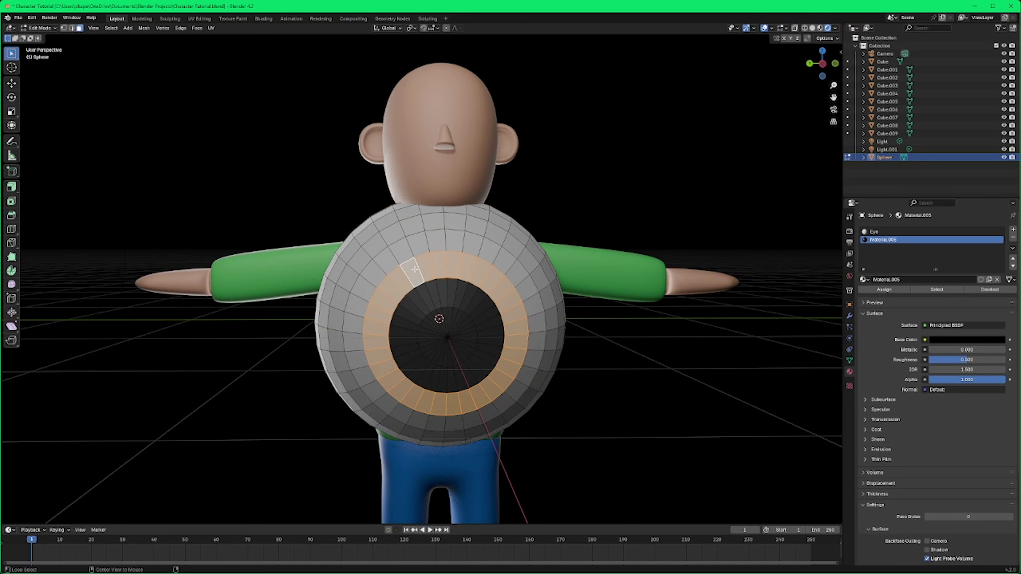
pyautogui.keyDown('alt'); pyautogui.keyDown('shift'); pyautogui.click(411, 255); pyautogui.keyUp('shift'); pyautogui.keyUp('alt')
pyautogui.moveTo(603, 364); pyautogui.dragTo(590, 363, button='middle')
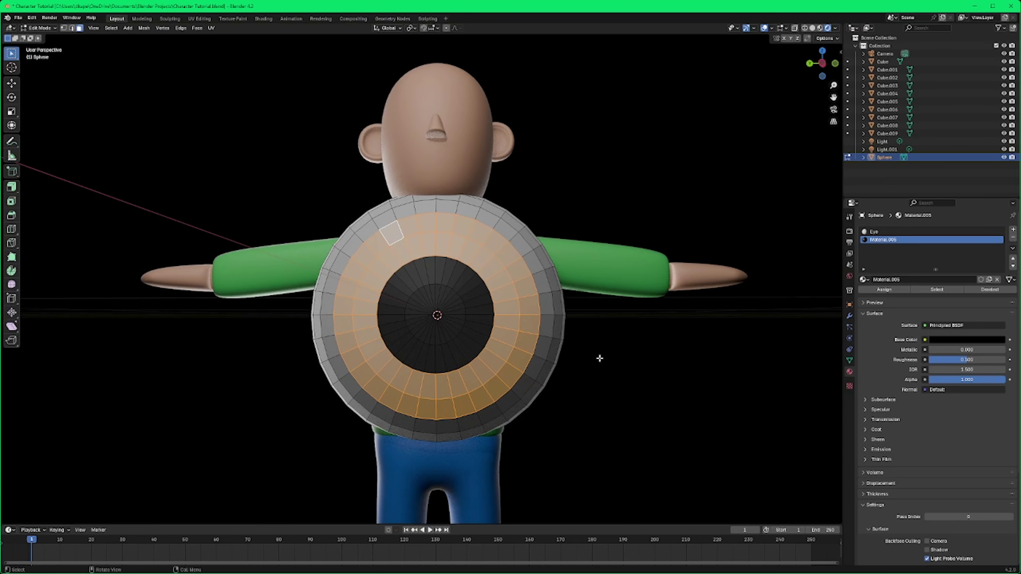
# Step: Assign a new third material with a bright blue base color to the selected iris faces and return to Object Mode
pyautogui.click(1013, 230)
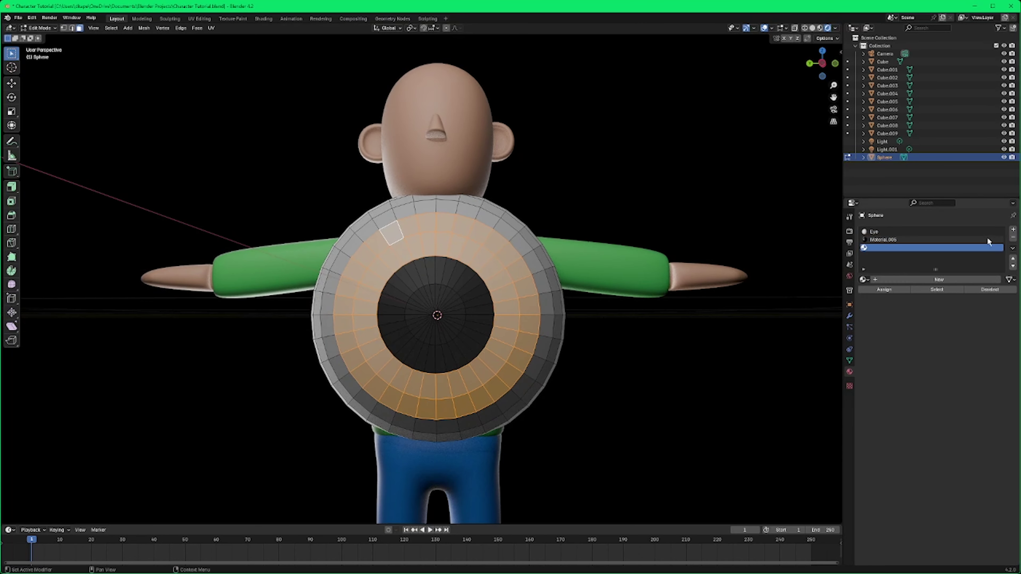
pyautogui.click(944, 278)
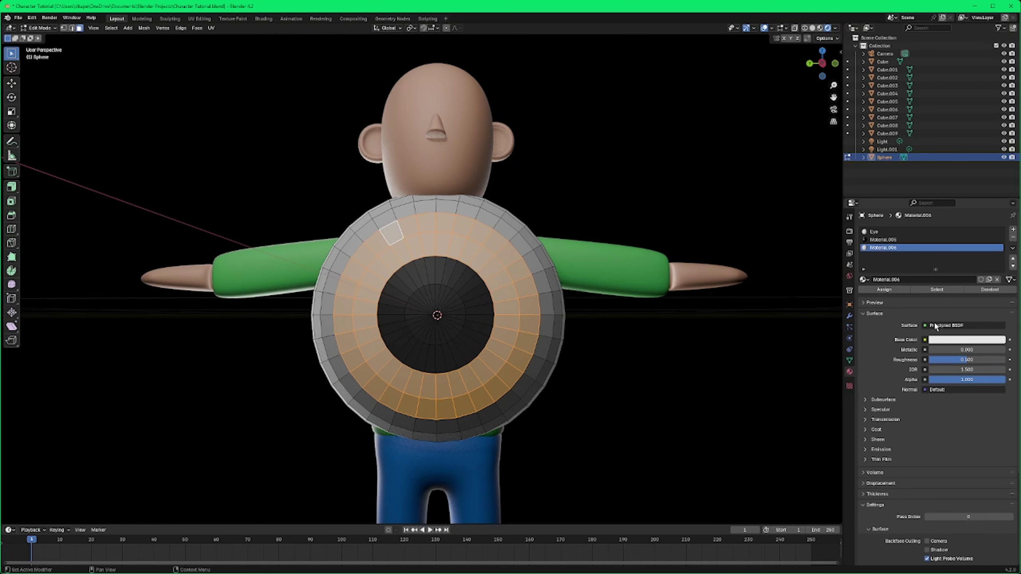
pyautogui.click(951, 340)
pyautogui.moveTo(957, 246); pyautogui.dragTo(972, 222)
pyautogui.click(36, 29)
pyautogui.click(40, 39)
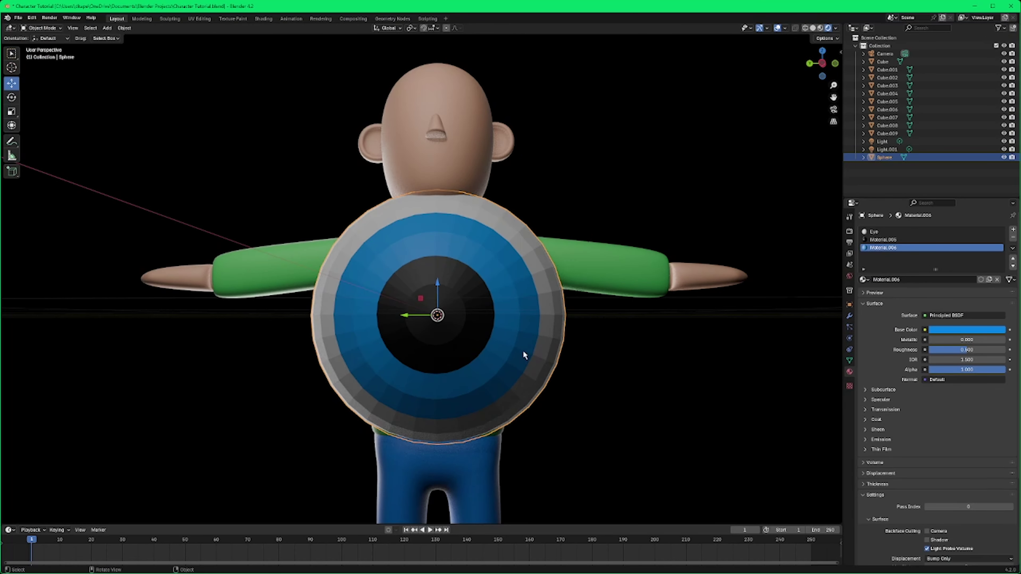
# Step: Apply Shade Auto Smooth to the eye and lower the blue iris material's roughness to about 0.01
pyautogui.press('Tab')
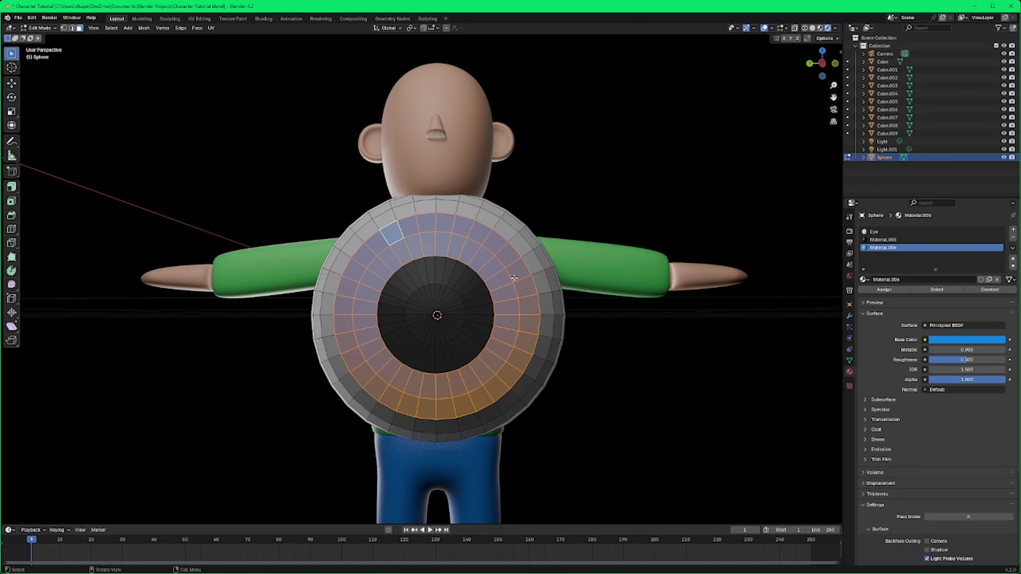
pyautogui.press('Tab')
pyautogui.rightClick(506, 265)
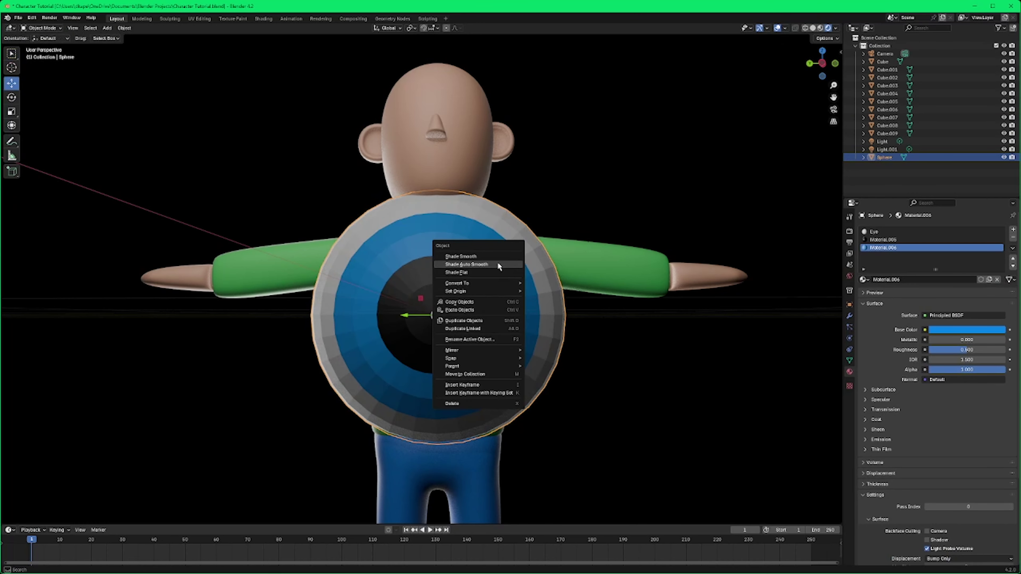
pyautogui.click(497, 262)
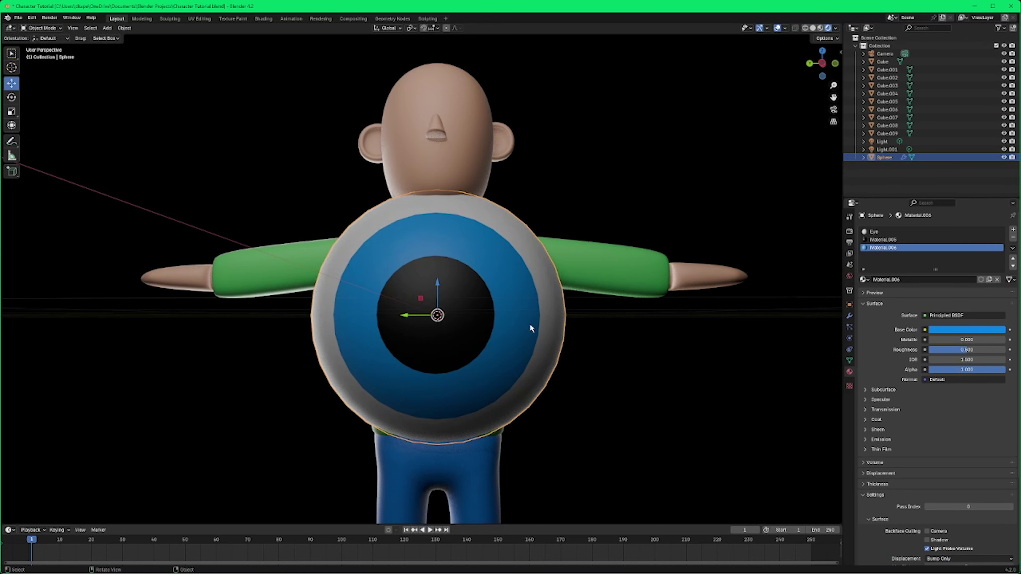
pyautogui.moveTo(966, 349); pyautogui.dragTo(931, 349)
# Step: Scale the eye uniformly by about 0.144 and move it up about 1.56 m along Z into the head
pyautogui.moveTo(456, 324); pyautogui.dragTo(406, 329, button='middle')
pyautogui.press('s')
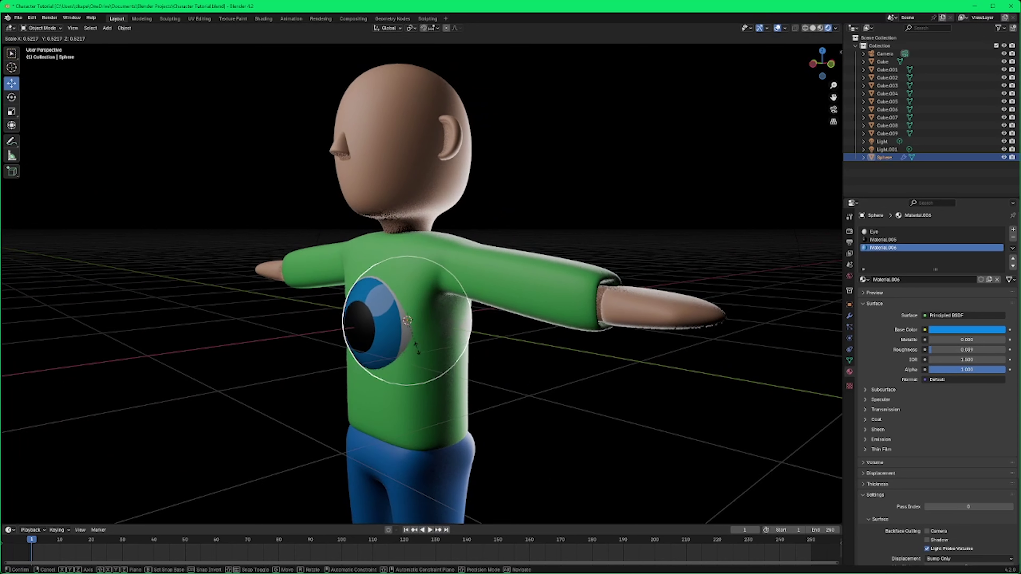
pyautogui.click(401, 330)
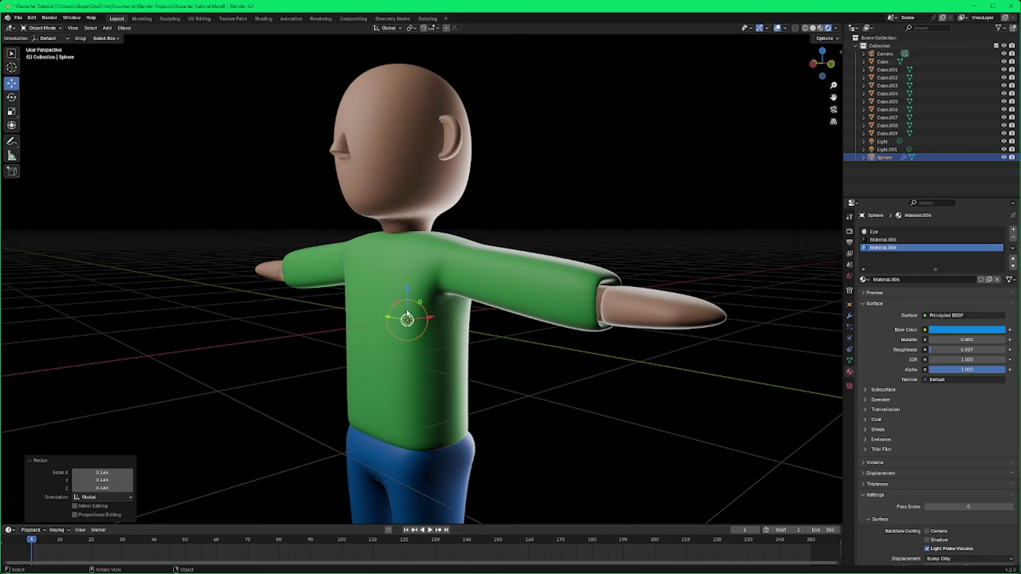
pyautogui.press('g')
pyautogui.press('z')
pyautogui.click(368, 87)
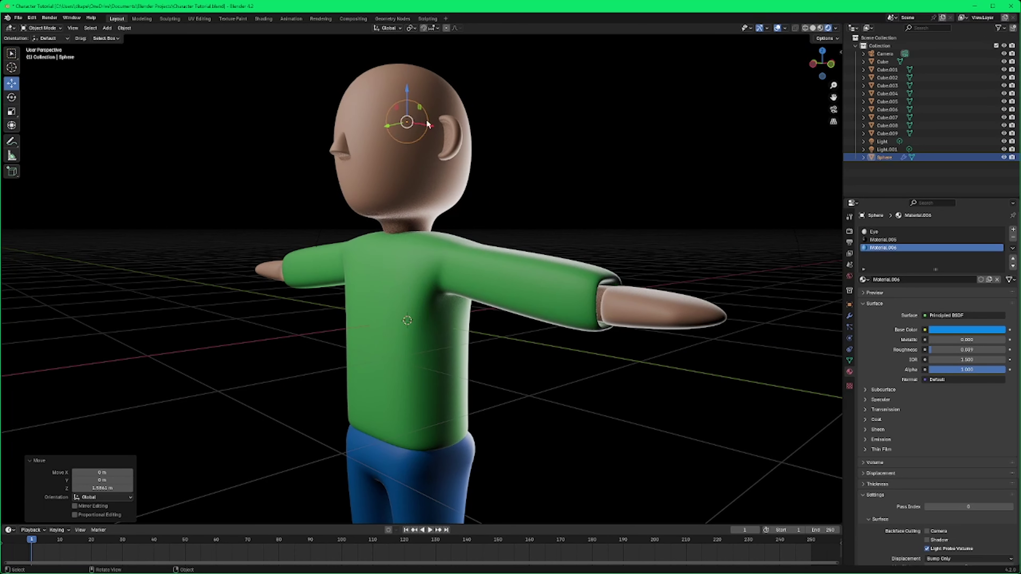
# Step: Move the eye forward along X until it protrudes from the face above the nose
pyautogui.press('g')
pyautogui.press('x')
pyautogui.click(373, 125)
pyautogui.moveTo(373, 125); pyautogui.dragTo(497, 133, button='middle')
pyautogui.click(575, 217)
pyautogui.click(436, 109)
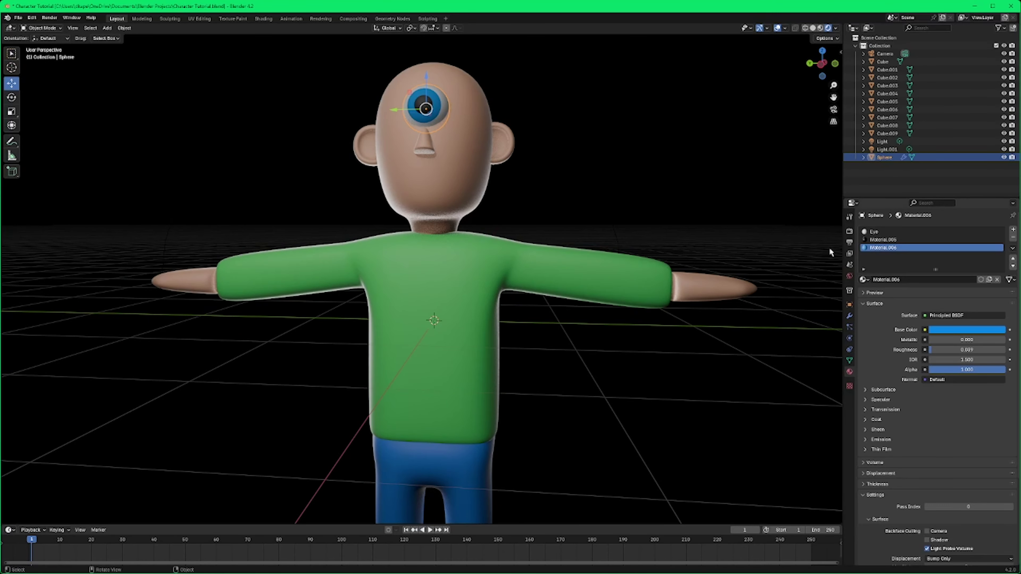
# Step: Set the Eye material's base color to pure white and lower its roughness to 0
pyautogui.click(924, 231)
pyautogui.click(967, 330)
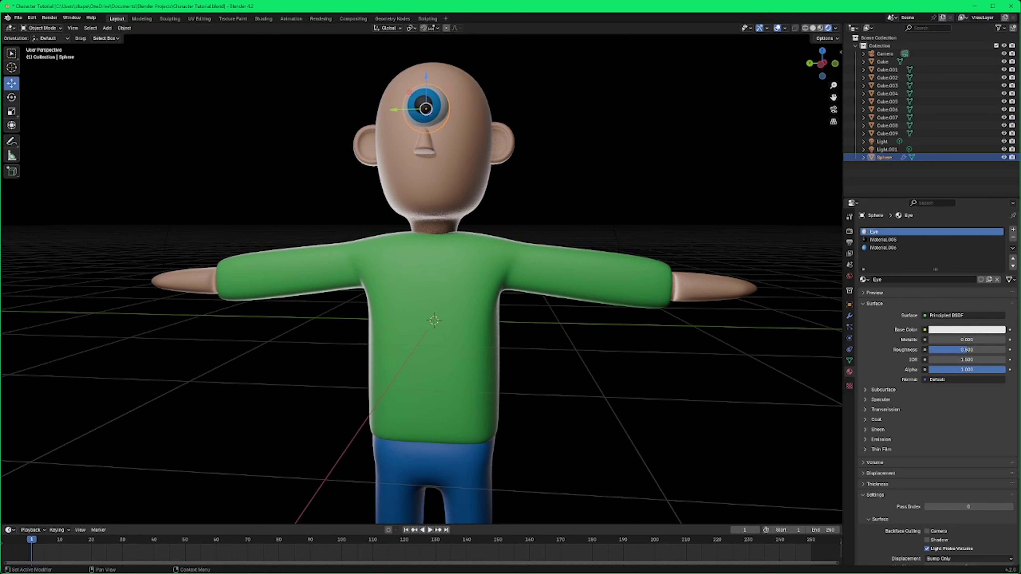
pyautogui.click(989, 329)
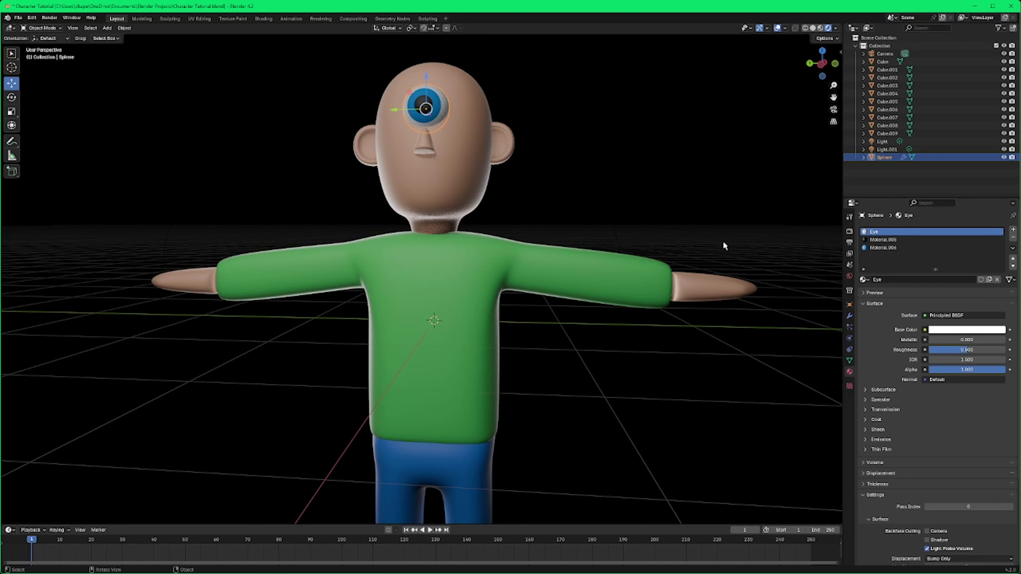
pyautogui.scroll(1, 605, 196)
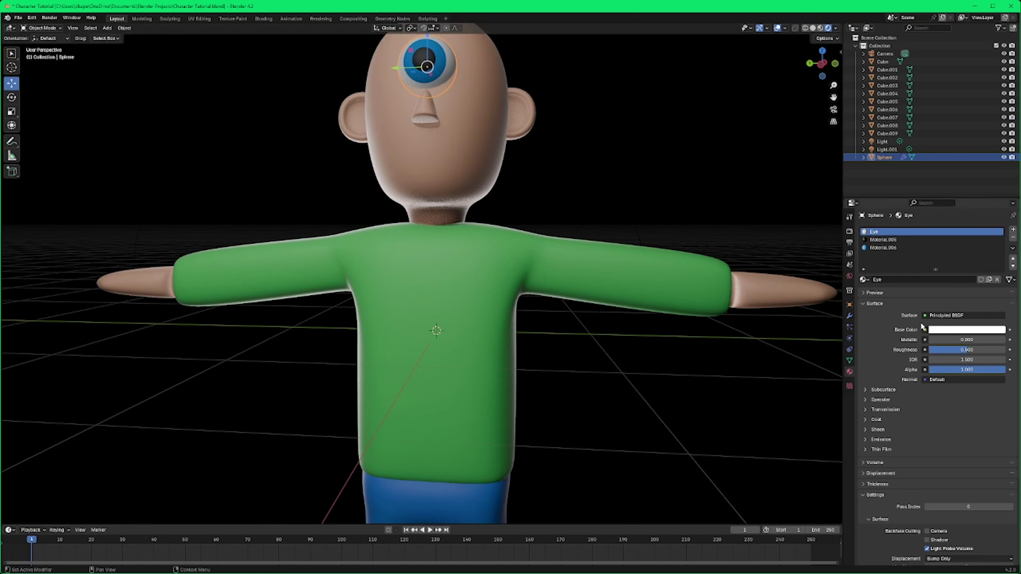
pyautogui.moveTo(966, 351); pyautogui.dragTo(925, 349)
# Step: Lower the blue iris material's roughness to 0
pyautogui.click(924, 239)
pyautogui.click(890, 248)
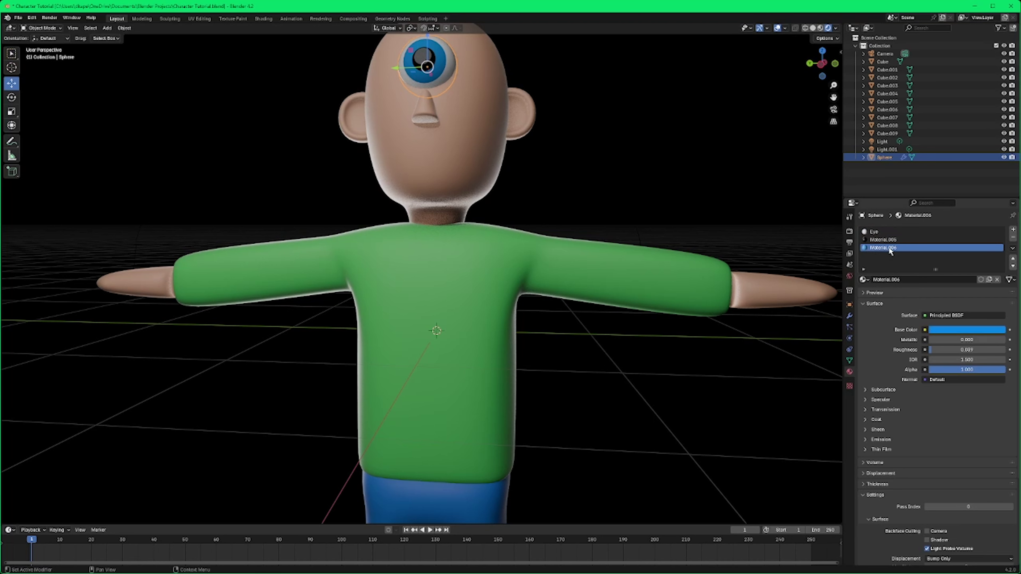
pyautogui.moveTo(941, 349); pyautogui.dragTo(924, 349)
# Step: Scale the eye down uniformly by about 0.696
pyautogui.keyDown('shift'); pyautogui.moveTo(573, 136); pyautogui.dragTo(621, 261, button='middle'); pyautogui.keyUp('shift')
pyautogui.scroll(1, 620, 257)
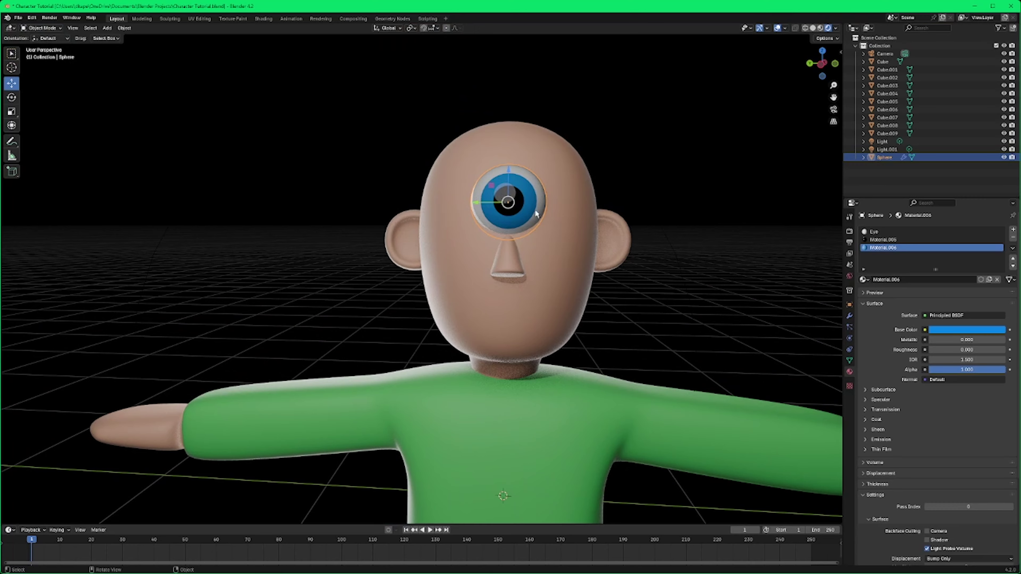
pyautogui.press('s')
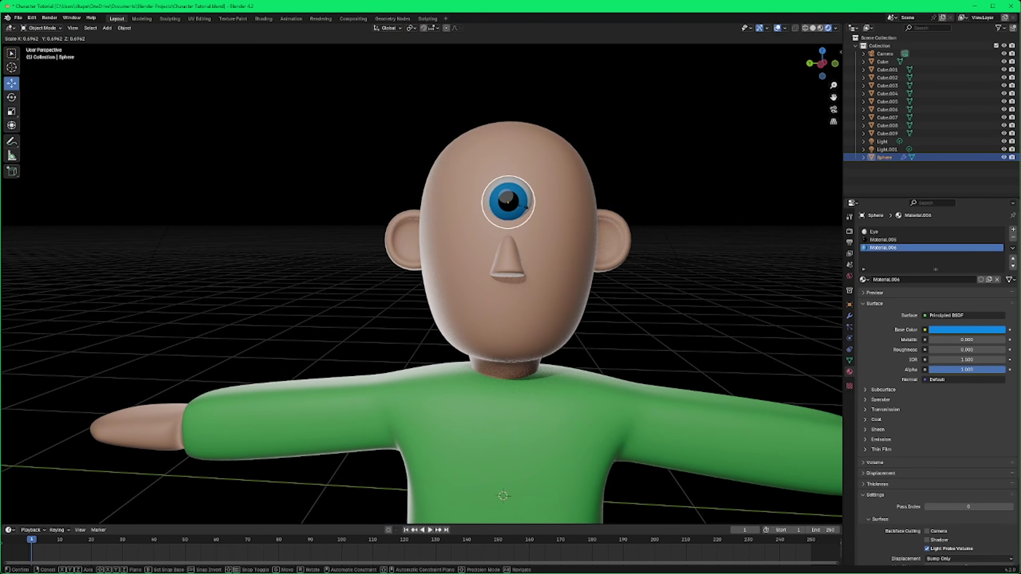
pyautogui.click(543, 215)
pyautogui.moveTo(544, 214); pyautogui.dragTo(508, 229, button='middle')
pyautogui.moveTo(348, 237); pyautogui.dragTo(387, 241, button='middle')
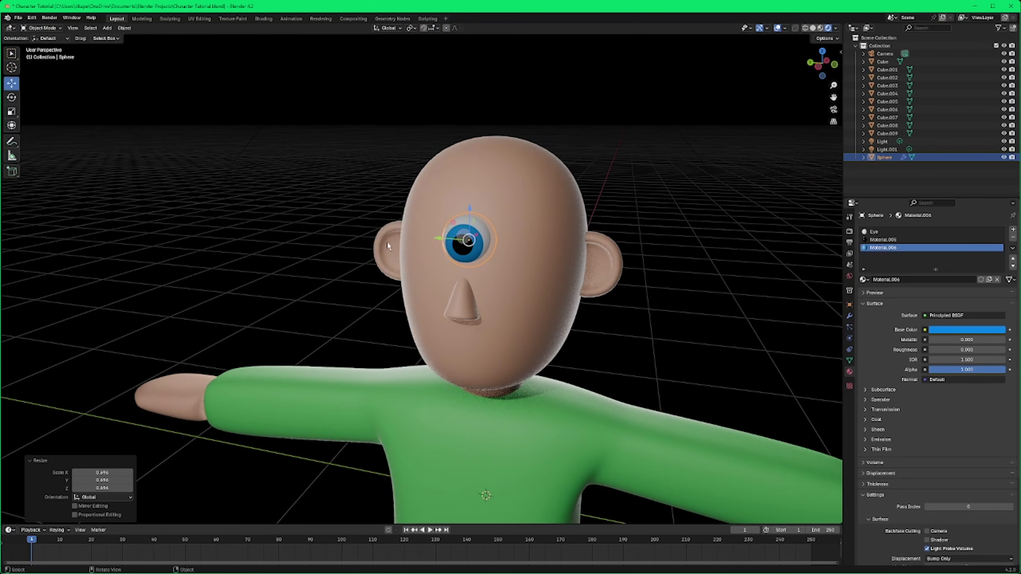
# Step: Move the eye along Y to the character's left side of the nose, lower it slightly and adjust its depth in the face
pyautogui.moveTo(439, 241); pyautogui.dragTo(485, 241)
pyautogui.moveTo(482, 241); pyautogui.dragTo(395, 235, button='middle')
pyautogui.moveTo(298, 179); pyautogui.dragTo(297, 193)
pyautogui.moveTo(302, 211); pyautogui.dragTo(515, 233, button='middle')
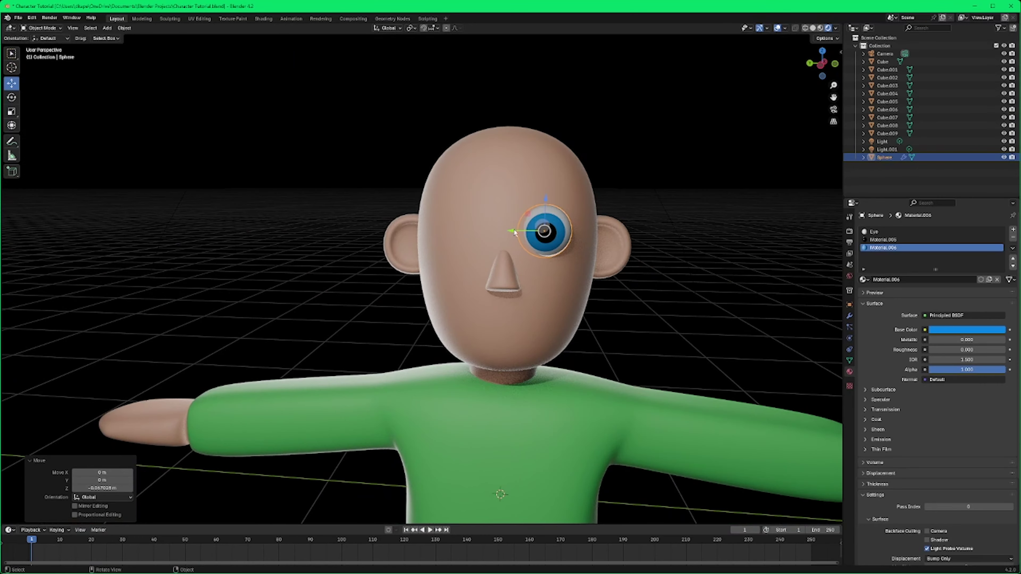
pyautogui.moveTo(516, 233); pyautogui.dragTo(513, 233)
pyautogui.moveTo(513, 234); pyautogui.dragTo(432, 245, button='middle')
pyautogui.moveTo(404, 262); pyautogui.dragTo(410, 260)
pyautogui.moveTo(410, 260); pyautogui.dragTo(498, 249, button='middle')
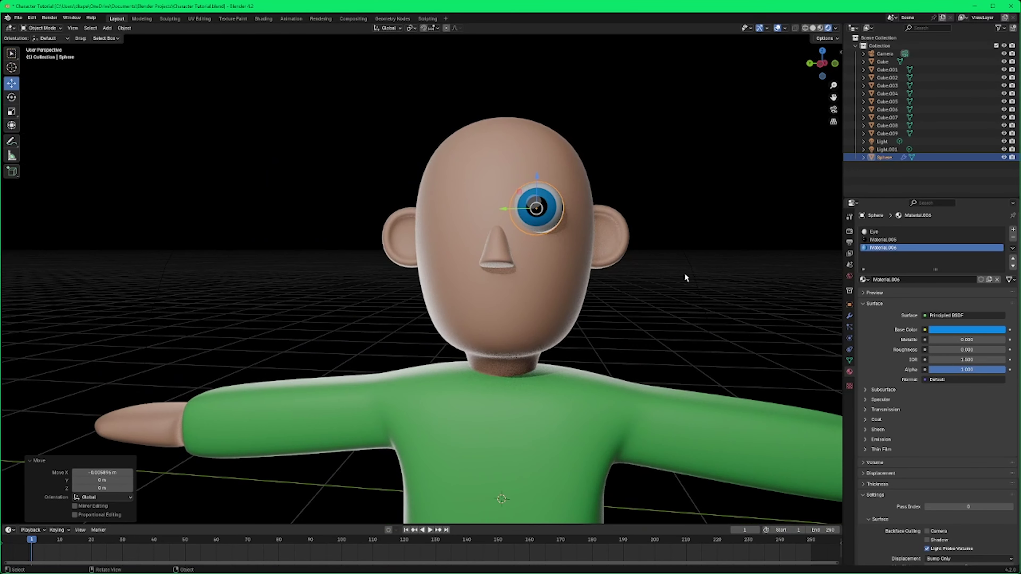
# Step: Copy and paste the eye, then move the copy about 0.317 m along Y to the other side of the nose
pyautogui.hotkey('ctrl', 'c')
pyautogui.hotkey('ctrl', 'v')
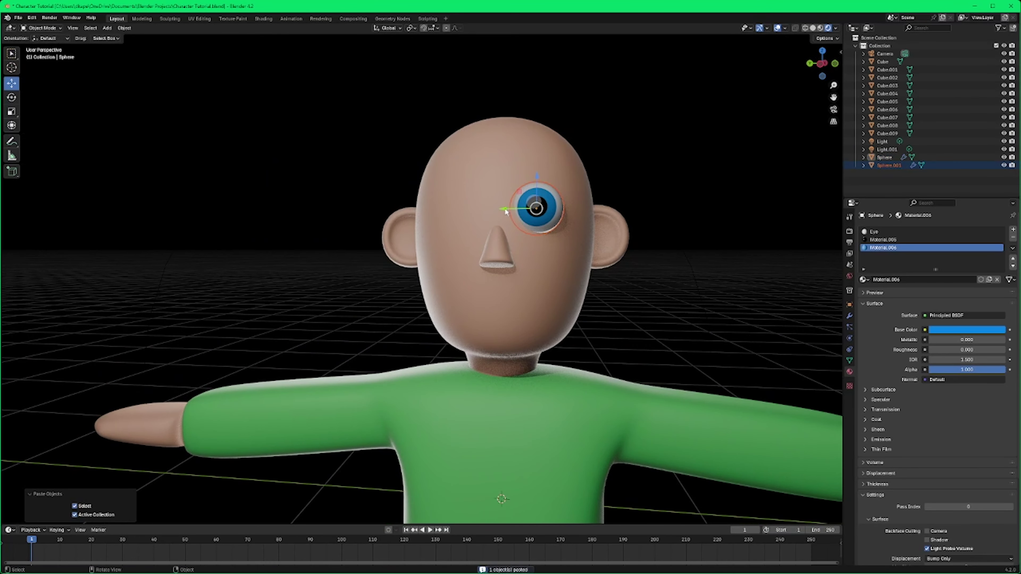
pyautogui.press('g')
pyautogui.press('x')
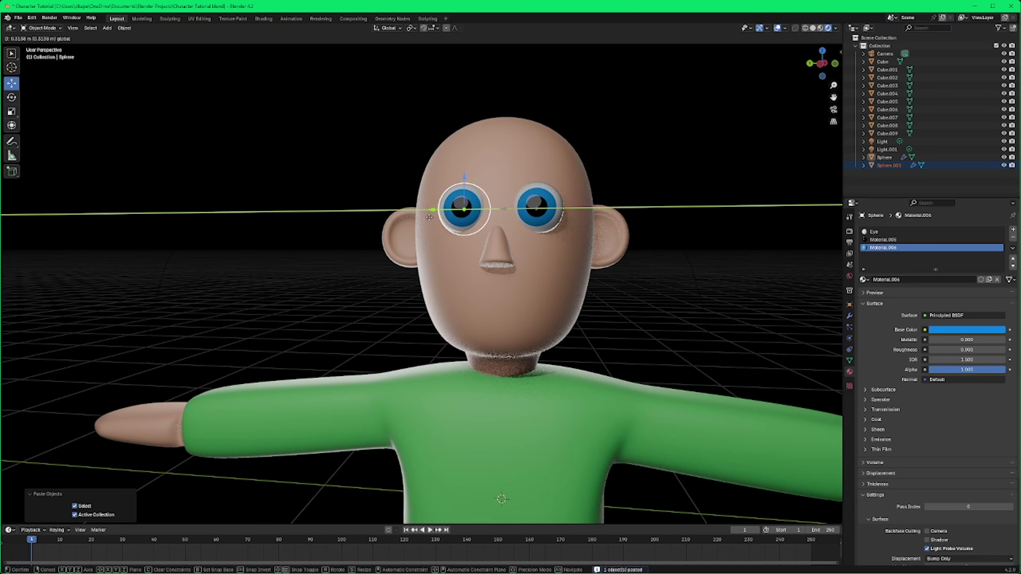
pyautogui.click(429, 217)
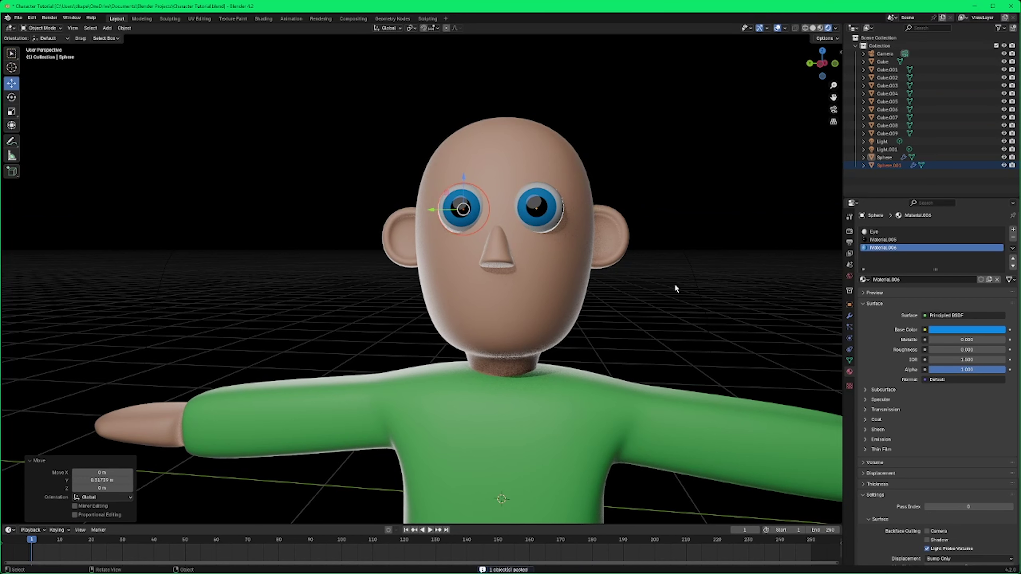
# Step: In Edit Mode, add a single loop cut to the original eye in the white area just outside the blue iris
pyautogui.scroll(2, 643, 269)
pyautogui.click(620, 249)
pyautogui.press('Tab')
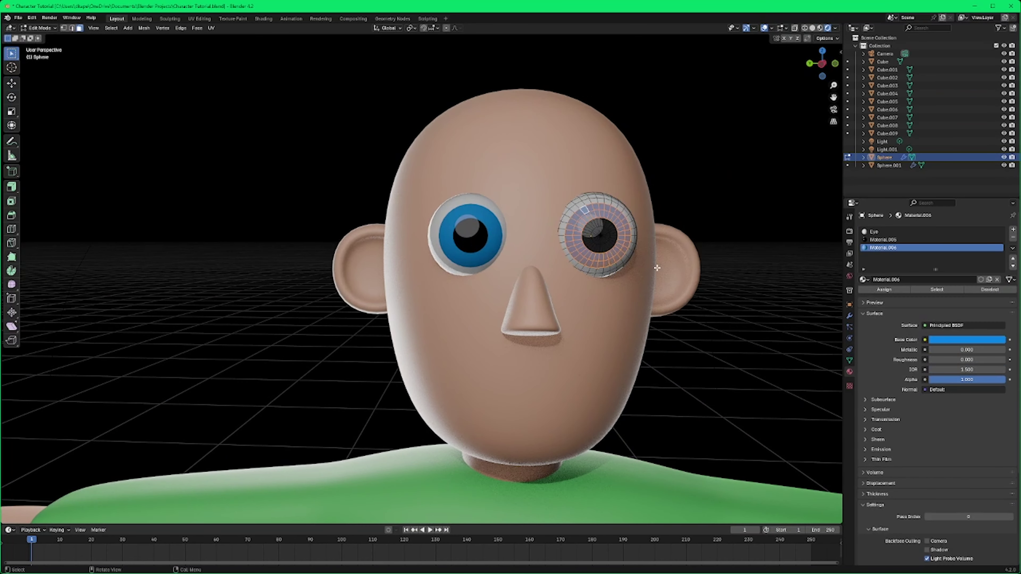
pyautogui.scroll(2, 659, 269)
pyautogui.scroll(1, 691, 280)
pyautogui.keyDown('shift'); pyautogui.moveTo(704, 284); pyautogui.dragTo(665, 327, button='middle'); pyautogui.keyUp('shift')
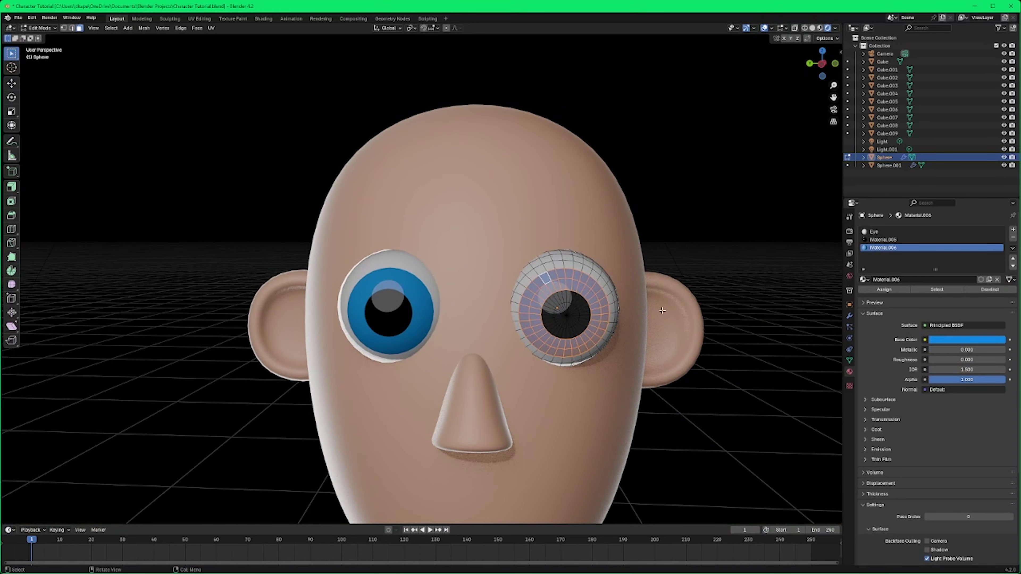
pyautogui.scroll(2, 661, 322)
pyautogui.keyDown('shift'); pyautogui.moveTo(541, 294); pyautogui.dragTo(509, 285, button='middle'); pyautogui.keyUp('shift')
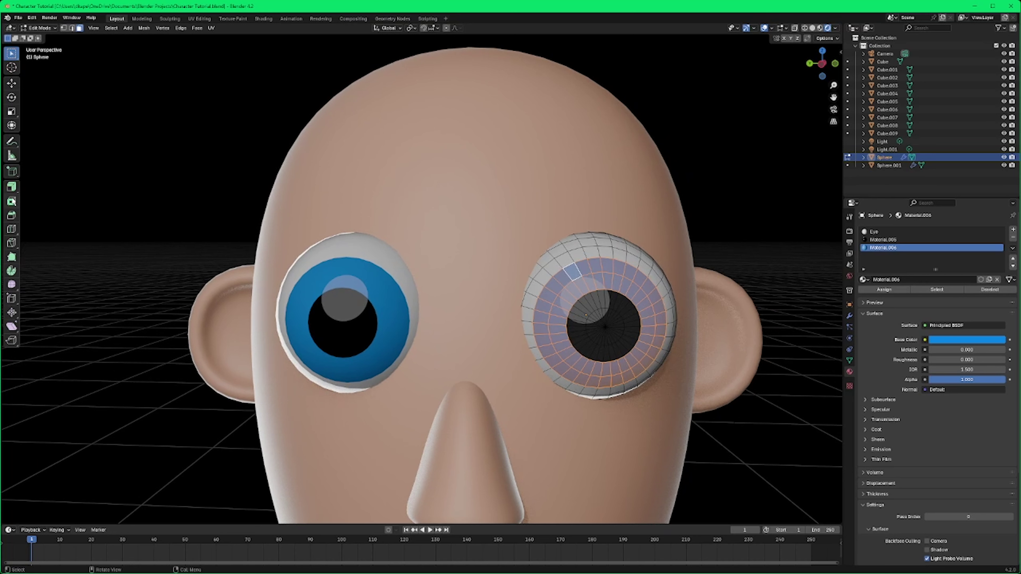
pyautogui.click(11, 230)
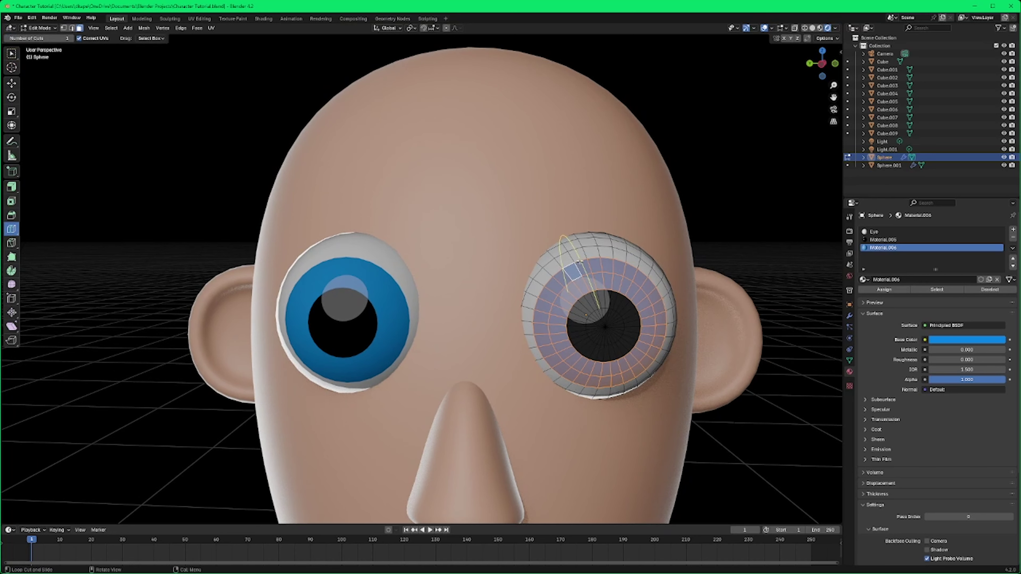
pyautogui.moveTo(585, 253); pyautogui.dragTo(587, 260)
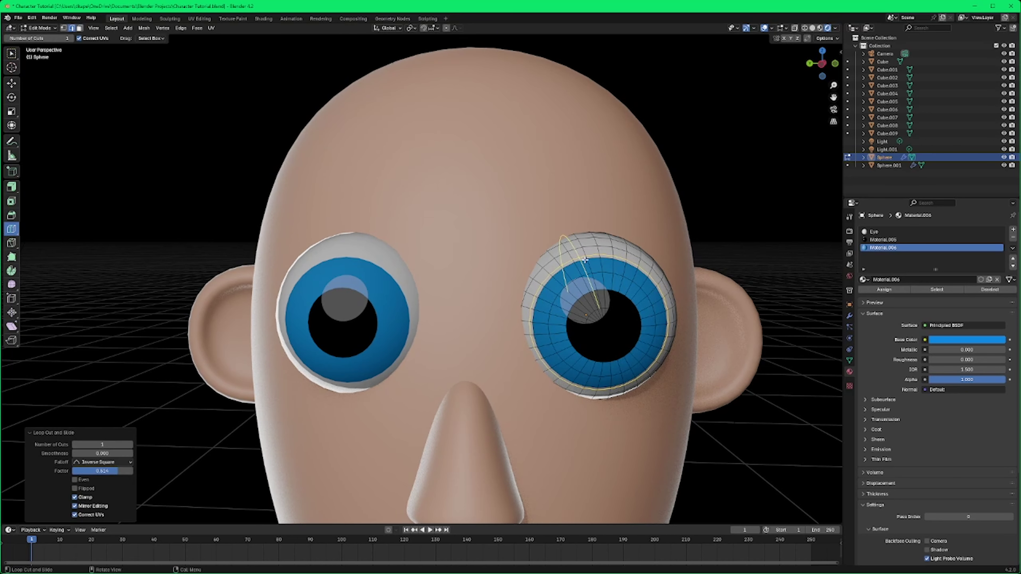
# Step: Select the whole eye mesh and unwrap its faces with Smart UV Project at the default settings
pyautogui.press('a')
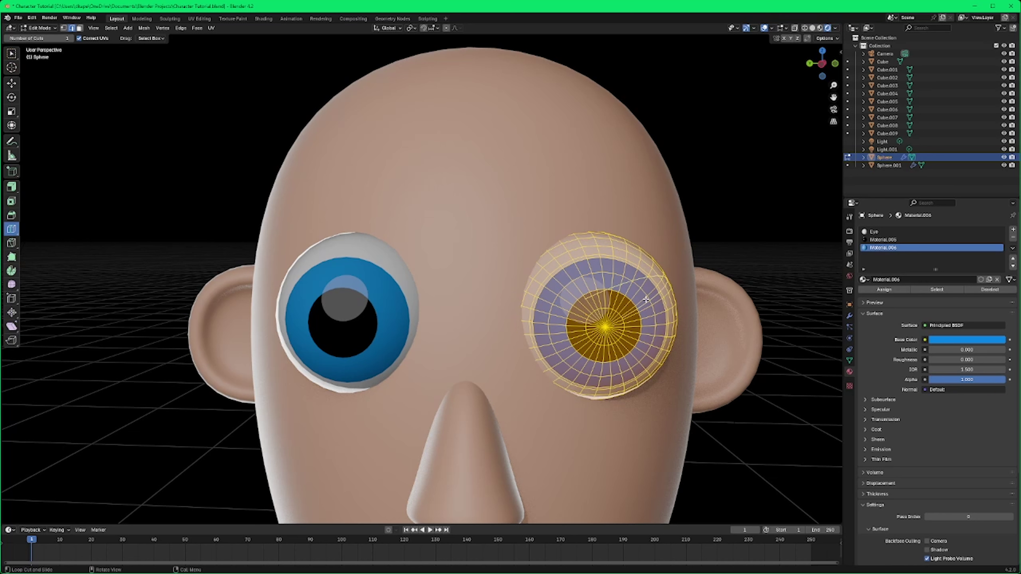
pyautogui.hotkey('ctrl', 'e')
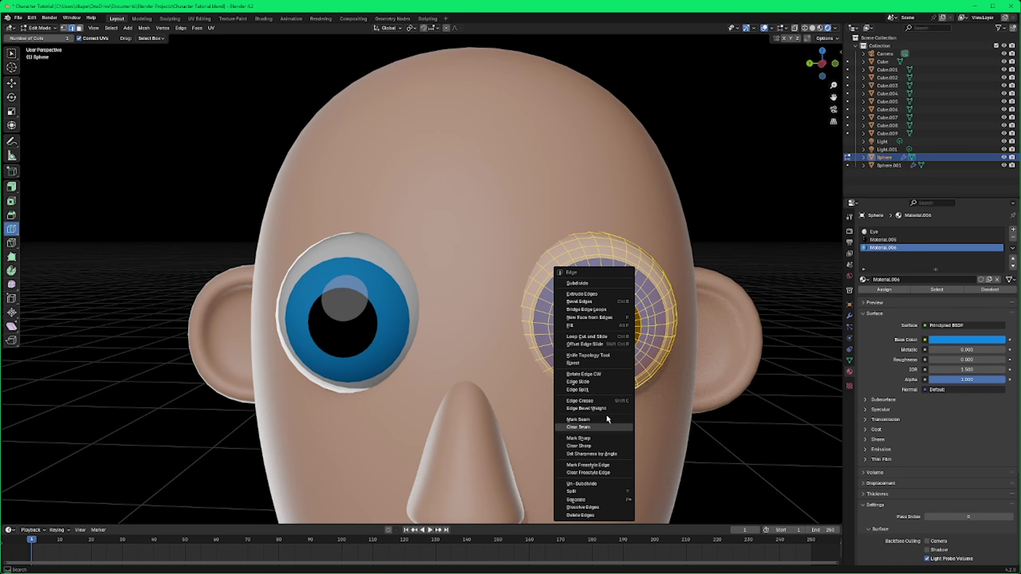
pyautogui.click(80, 28)
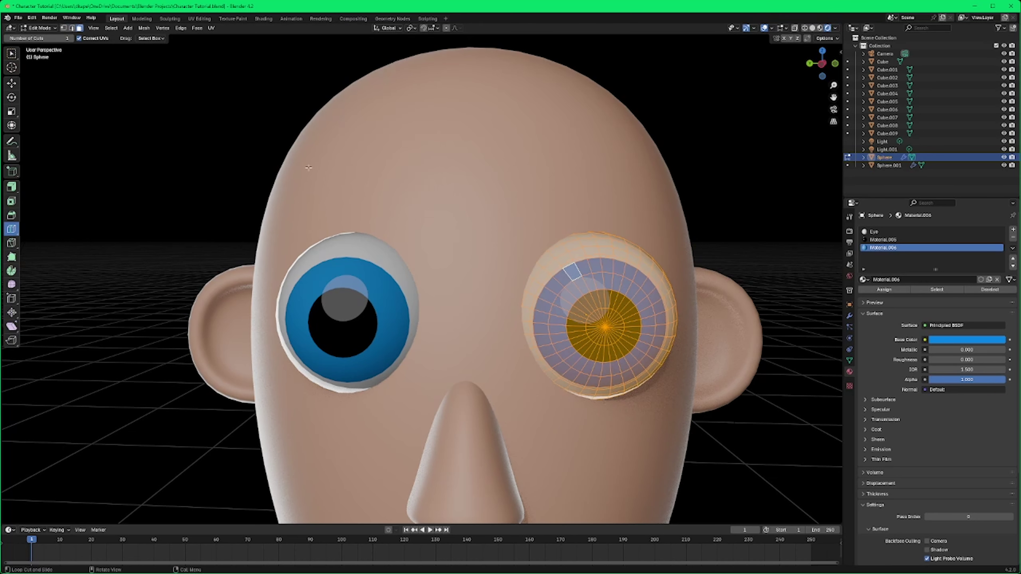
pyautogui.hotkey('ctrl', 'f')
pyautogui.moveTo(616, 363)
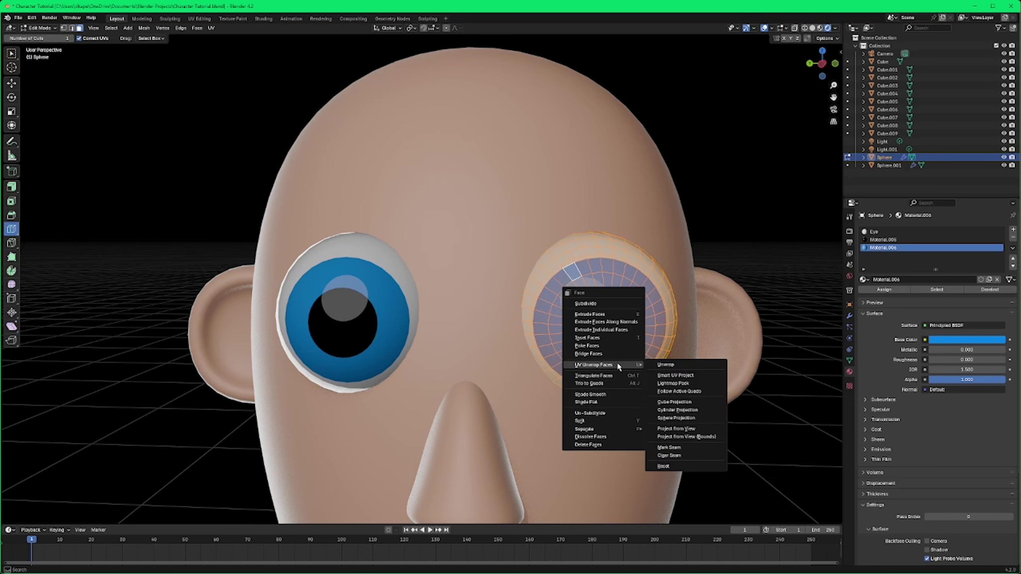
pyautogui.click(678, 374)
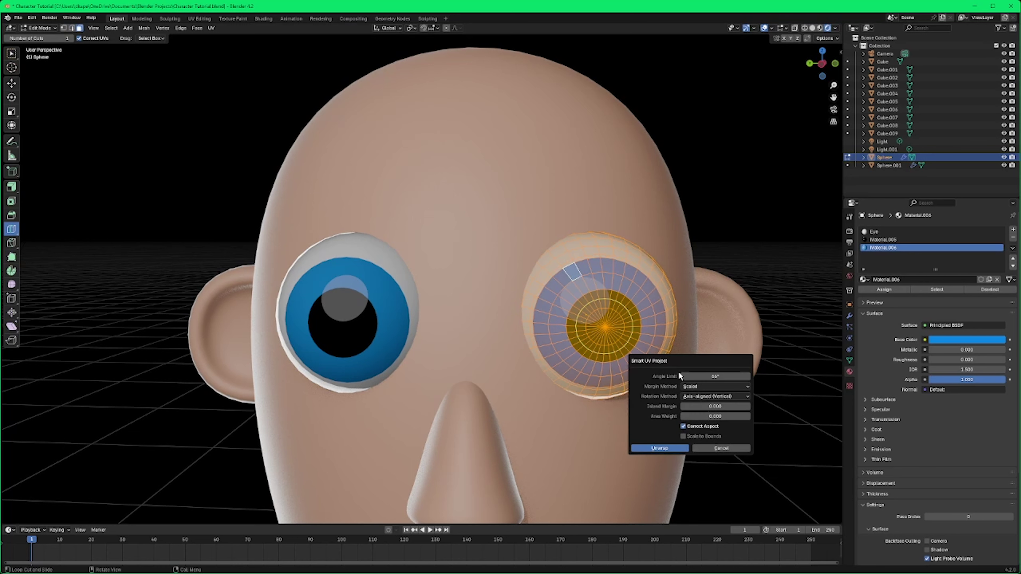
pyautogui.click(669, 447)
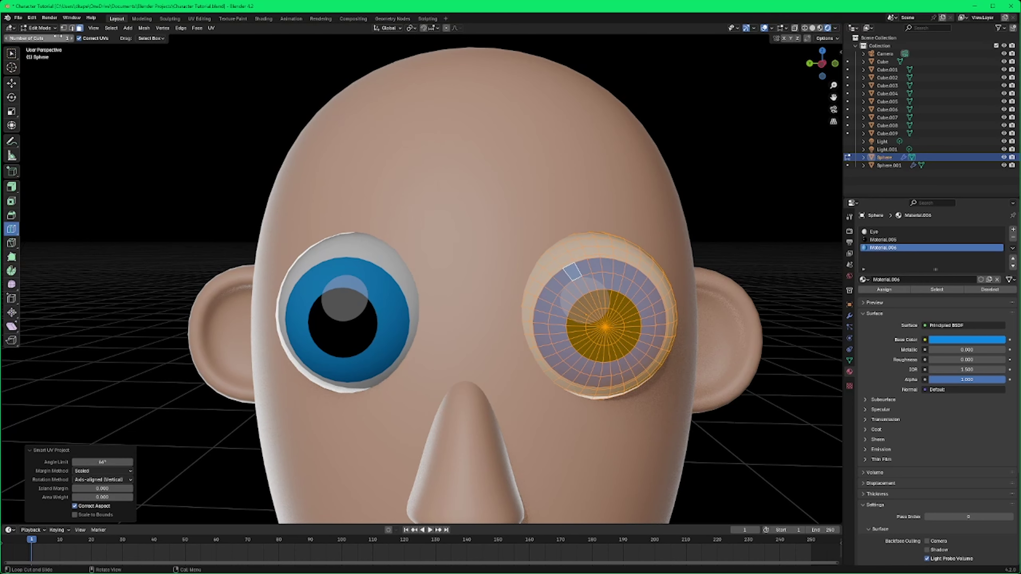
# Step: Select the thin ring of faces around the iris and assign it a new fourth material with a black base color
pyautogui.press('w')
pyautogui.click(586, 258)
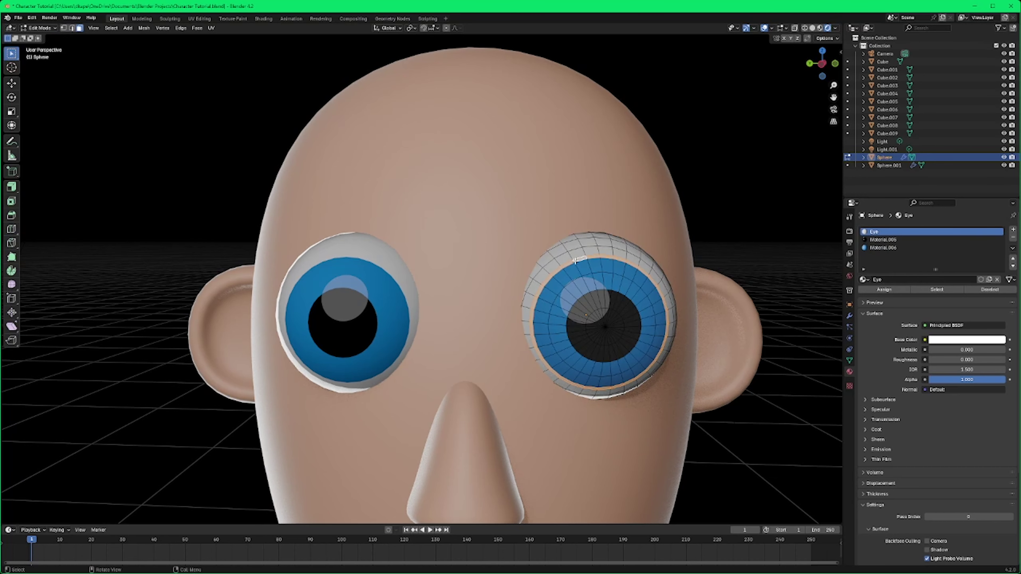
pyautogui.scroll(3, 606, 268)
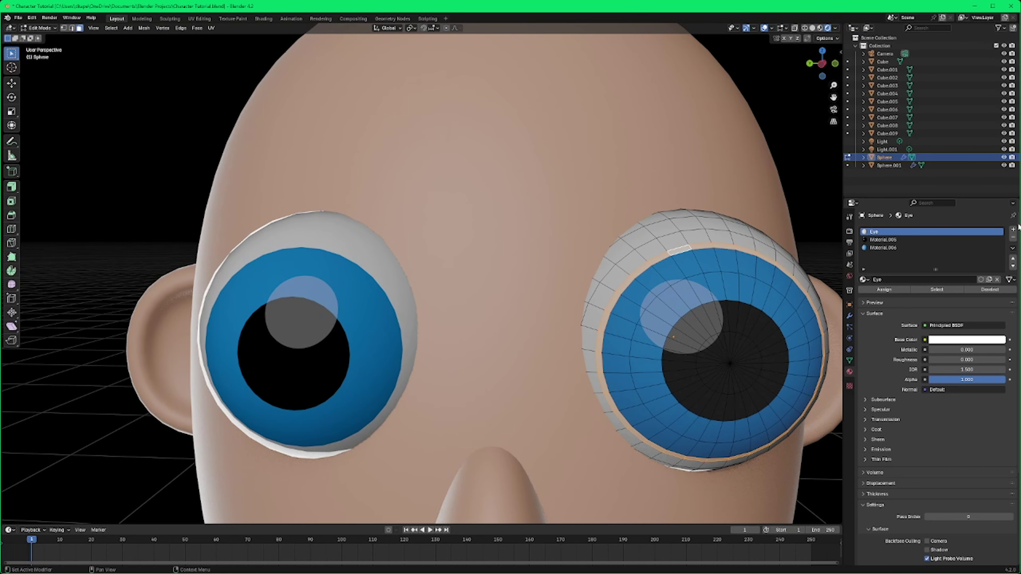
pyautogui.click(1013, 232)
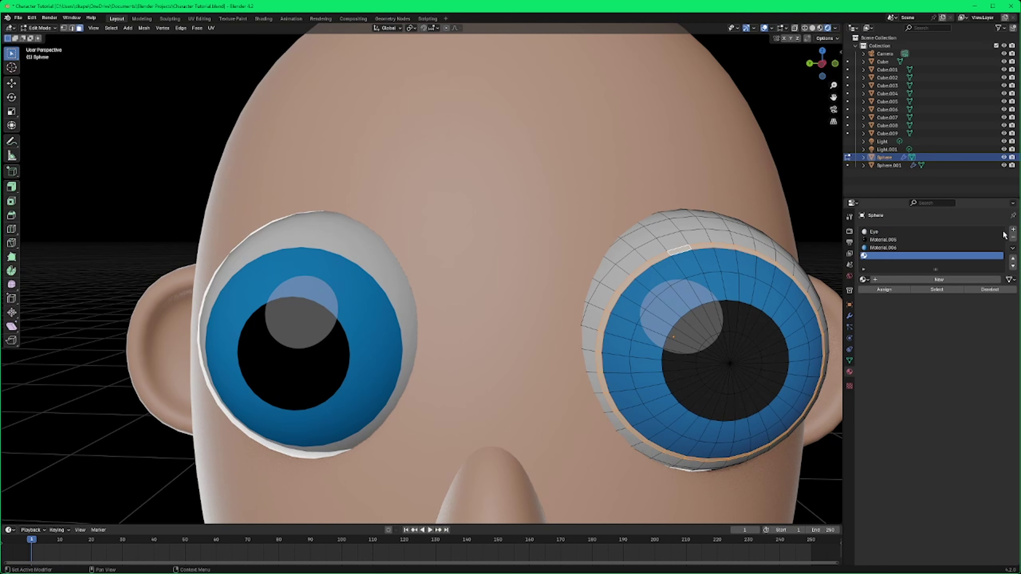
pyautogui.click(938, 280)
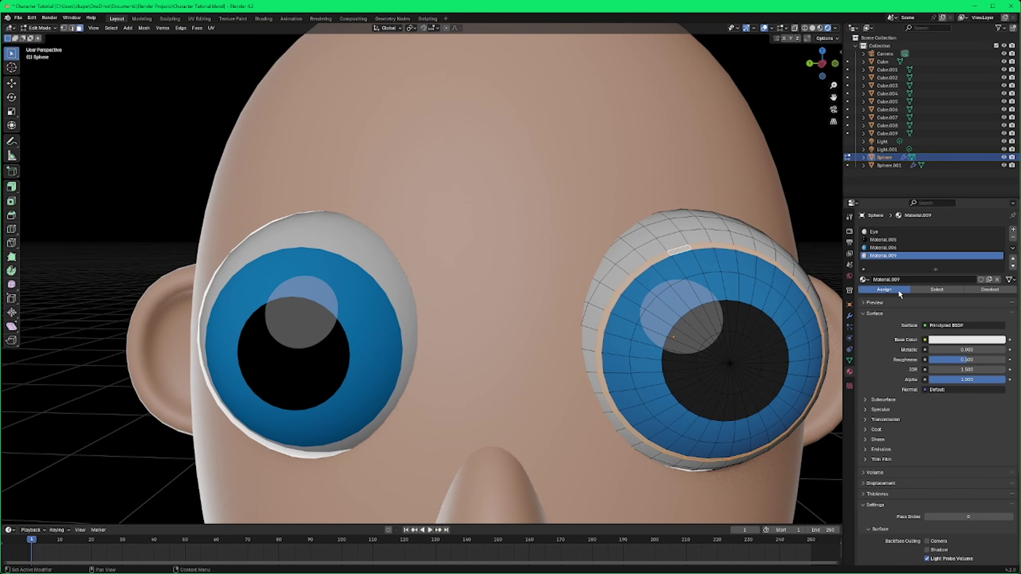
pyautogui.click(950, 339)
pyautogui.moveTo(996, 253); pyautogui.dragTo(997, 284)
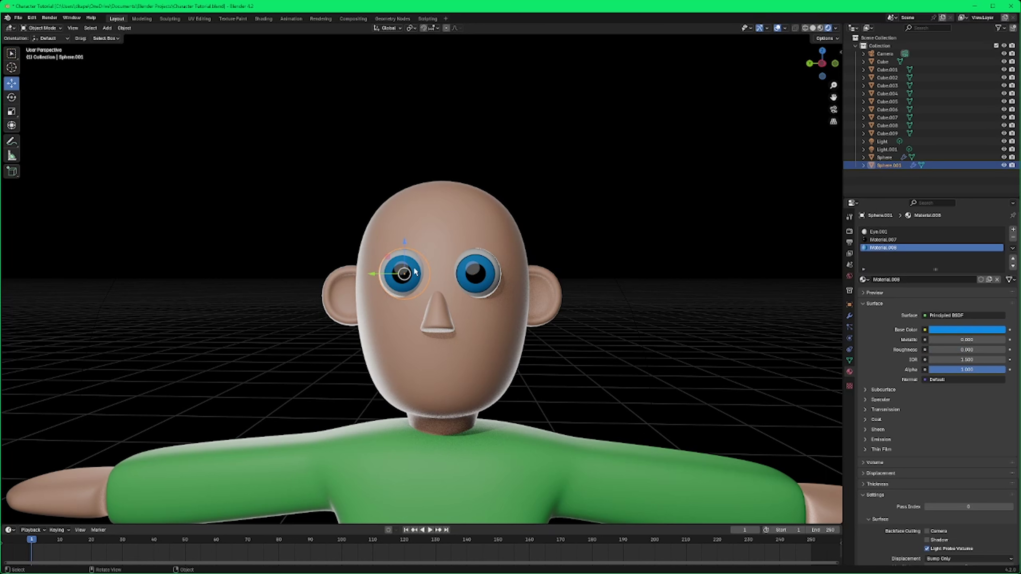
# Step: Replace the old second eye with a pasted copy of the outlined eye, moved about 0.32 m along Y
pyautogui.press('Delete')
pyautogui.click(492, 281)
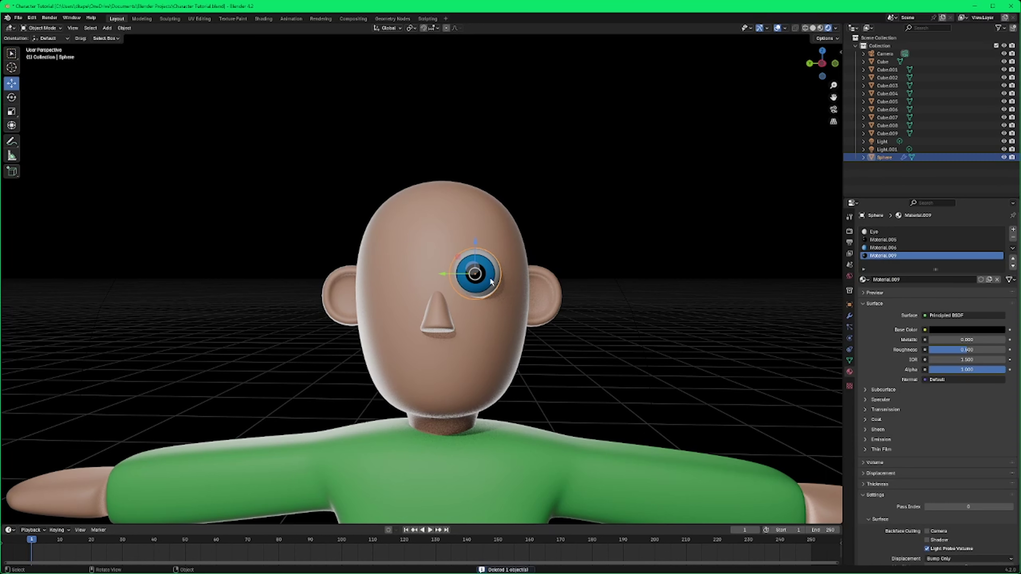
pyautogui.hotkey('ctrl', 'v')
pyautogui.press('g')
pyautogui.press('x')
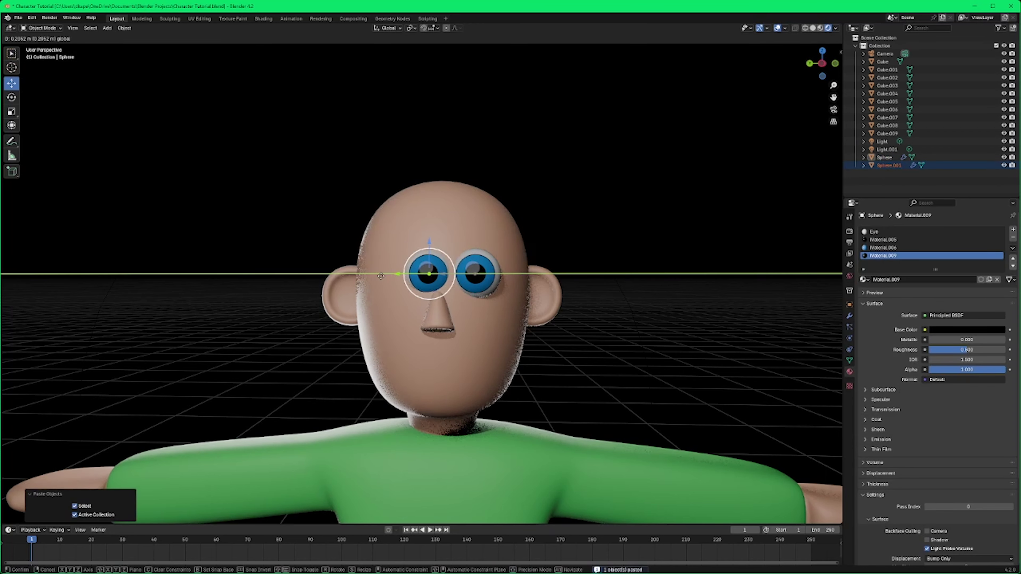
pyautogui.moveTo(366, 279); pyautogui.dragTo(366, 279)
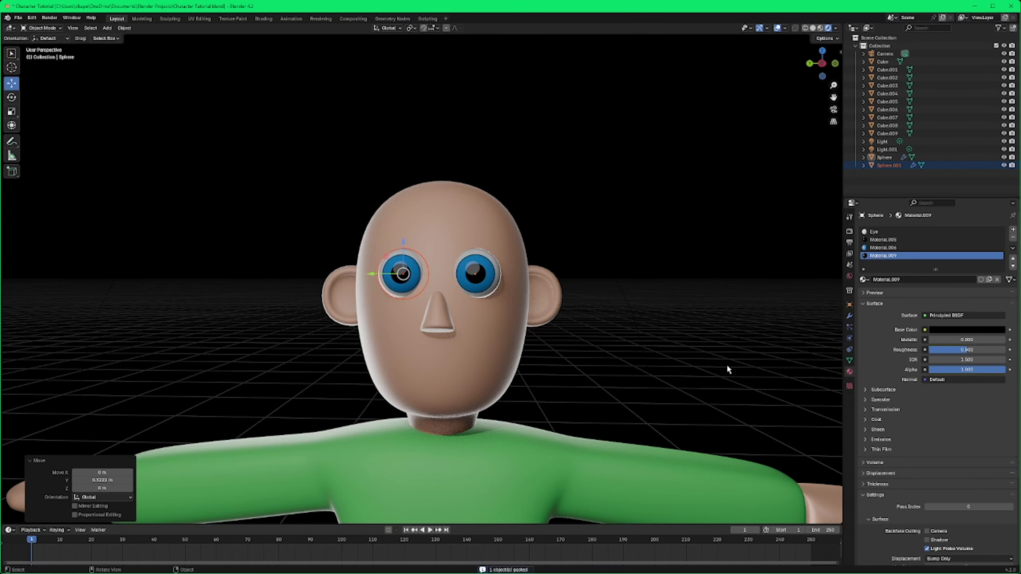
# Step: Deselect the eyes and examine how they look on the face from different angles and distances
pyautogui.scroll(-5, 653, 351)
pyautogui.click(647, 328)
pyautogui.moveTo(648, 329); pyautogui.dragTo(612, 347, button='middle')
pyautogui.scroll(-4, 669, 371)
pyautogui.scroll(2, 593, 382)
pyautogui.scroll(5, 592, 357)
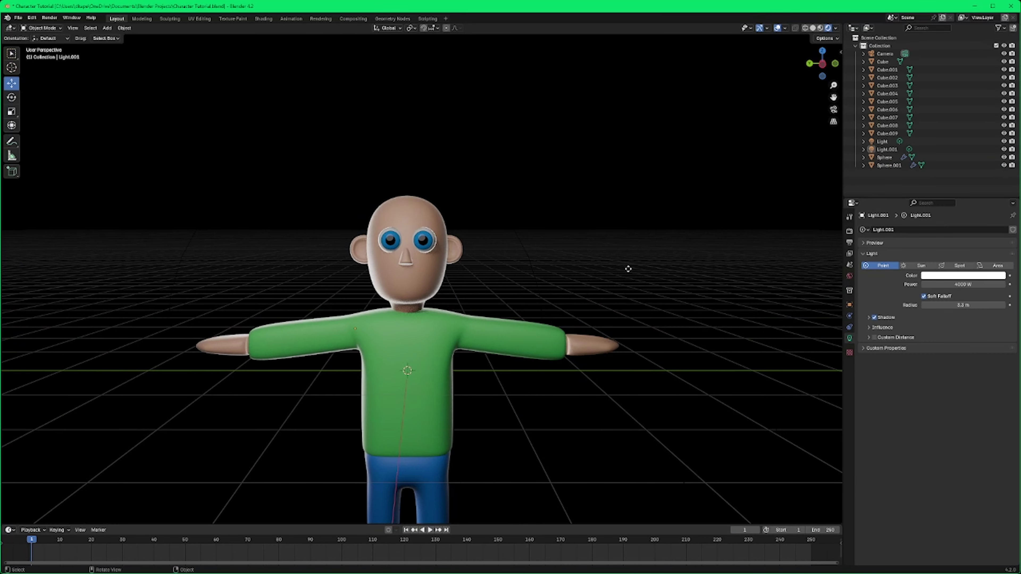
pyautogui.moveTo(623, 253); pyautogui.dragTo(615, 243, button='middle')
# Step: Add a plane mesh and scale it along X to about 0.132 to make a narrow strip
pyautogui.hotkey('shift', 'a')
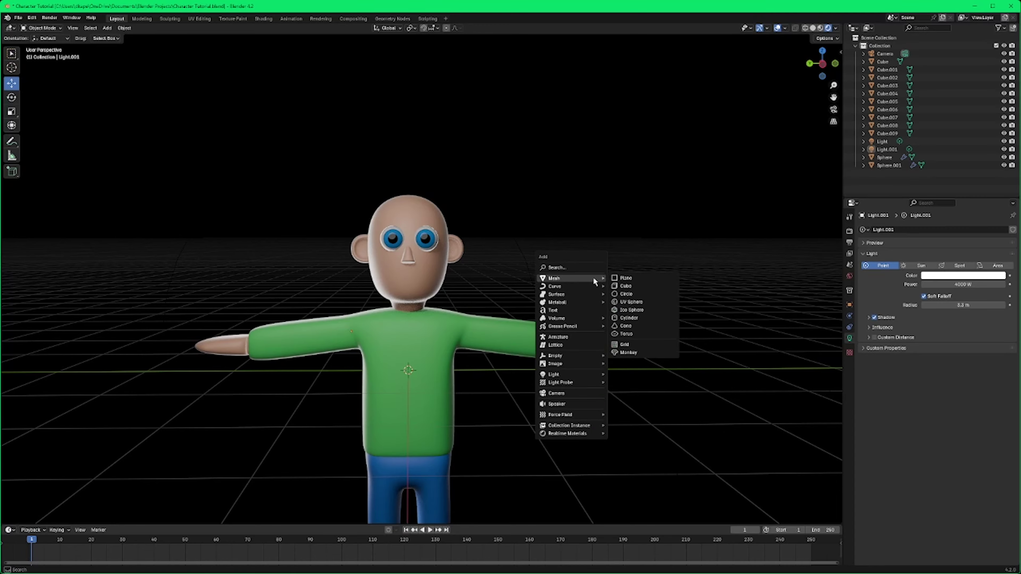
pyautogui.click(647, 278)
pyautogui.moveTo(508, 398); pyautogui.dragTo(429, 366, button='middle')
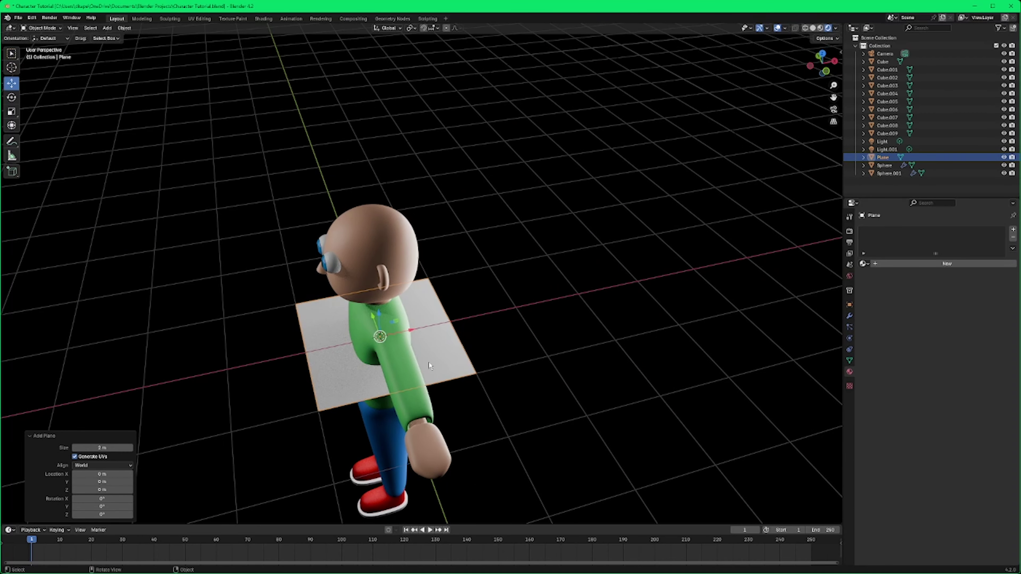
pyautogui.press('s')
pyautogui.press('z')
pyautogui.press('x')
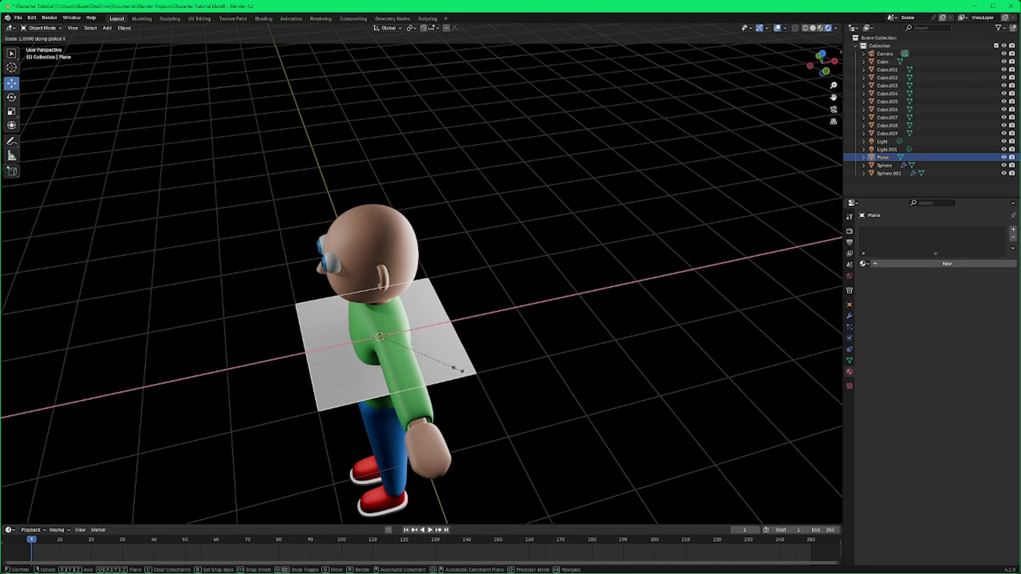
pyautogui.click(382, 347)
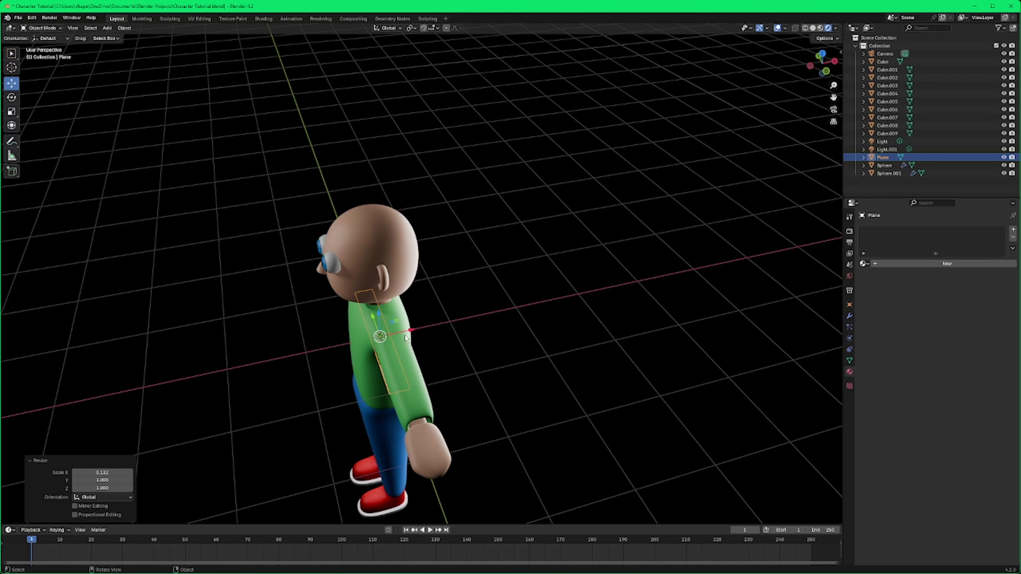
# Step: Move the strip about 0.67 m along negative X in front of the body and rotate it upright about Y
pyautogui.moveTo(408, 331); pyautogui.dragTo(358, 342)
pyautogui.moveTo(362, 398)
pyautogui.mouseDown(button='middle')
pyautogui.moveTo(373, 401)
pyautogui.moveTo(365, 387)
pyautogui.mouseUp(button='middle')
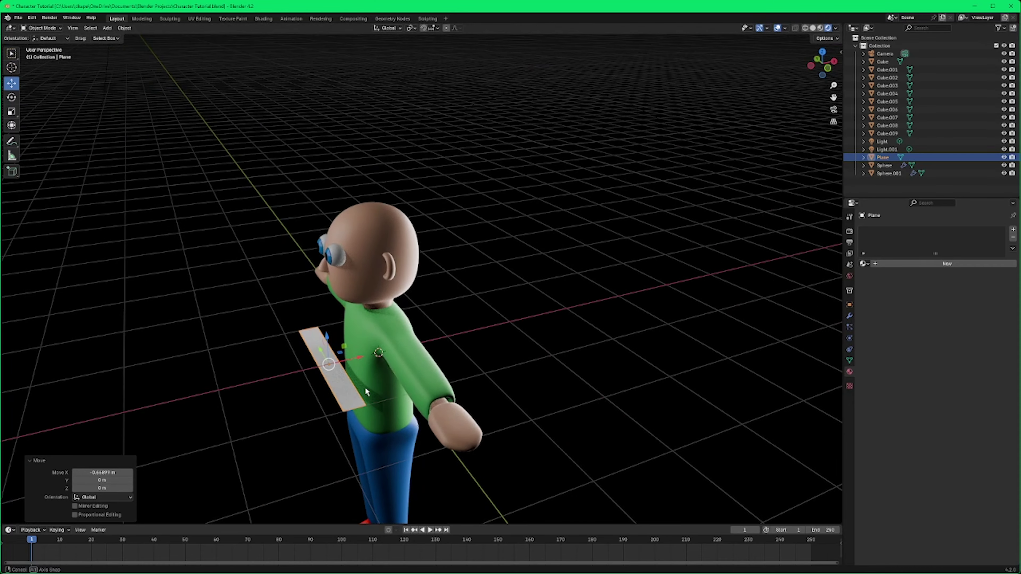
pyautogui.press('r')
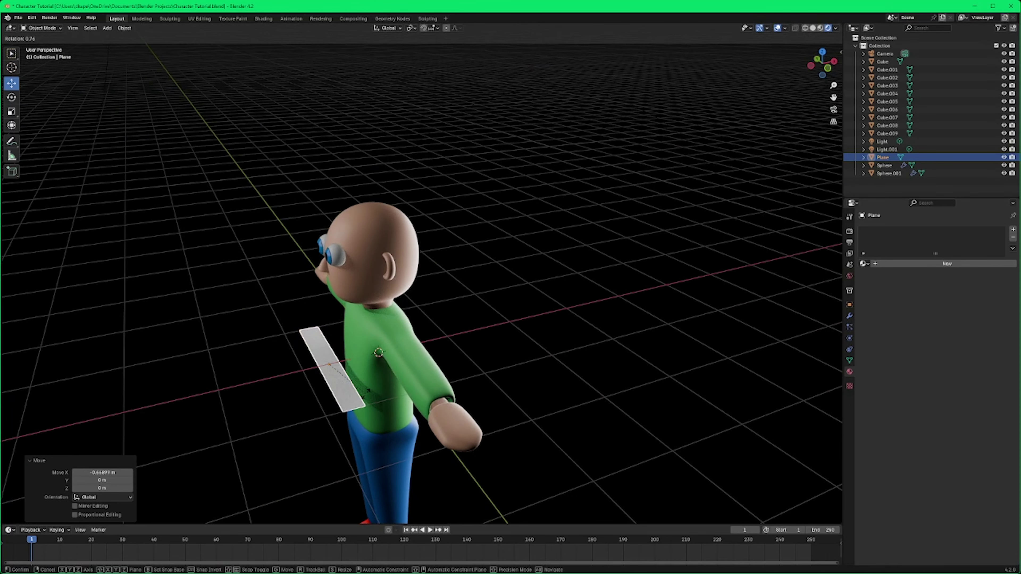
pyautogui.press('y')
pyautogui.press('Return')
# Step: Raise the strip about 1.8 m along Z to forehead height and scale it down uniformly to eyebrow size
pyautogui.moveTo(366, 393); pyautogui.dragTo(409, 342, button='middle')
pyautogui.moveTo(394, 342); pyautogui.dragTo(419, 165)
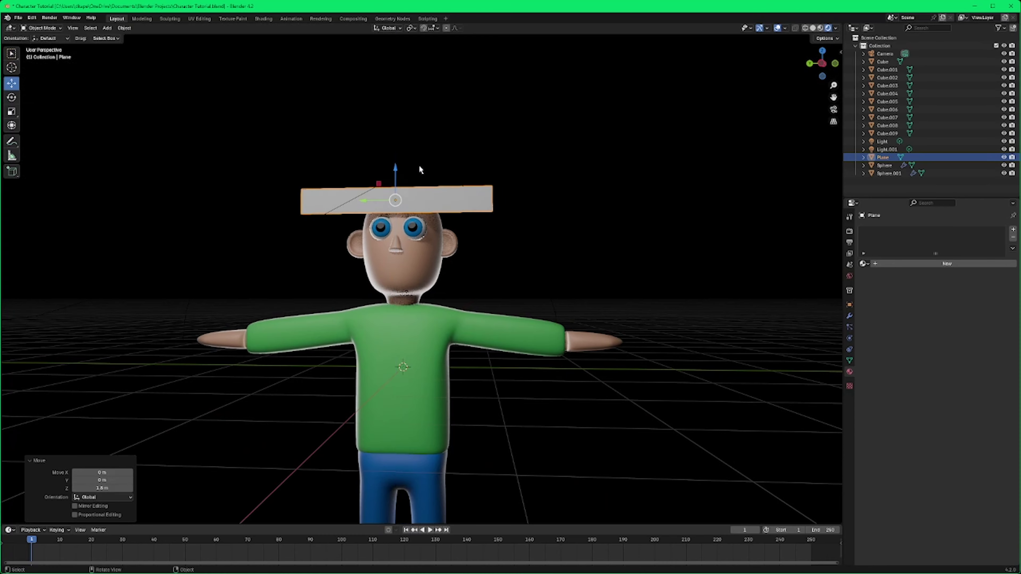
pyautogui.scroll(2, 449, 199)
pyautogui.keyDown('shift'); pyautogui.moveTo(510, 267); pyautogui.dragTo(535, 319, button='middle'); pyautogui.keyUp('shift')
pyautogui.scroll(1, 523, 312)
pyautogui.press('s')
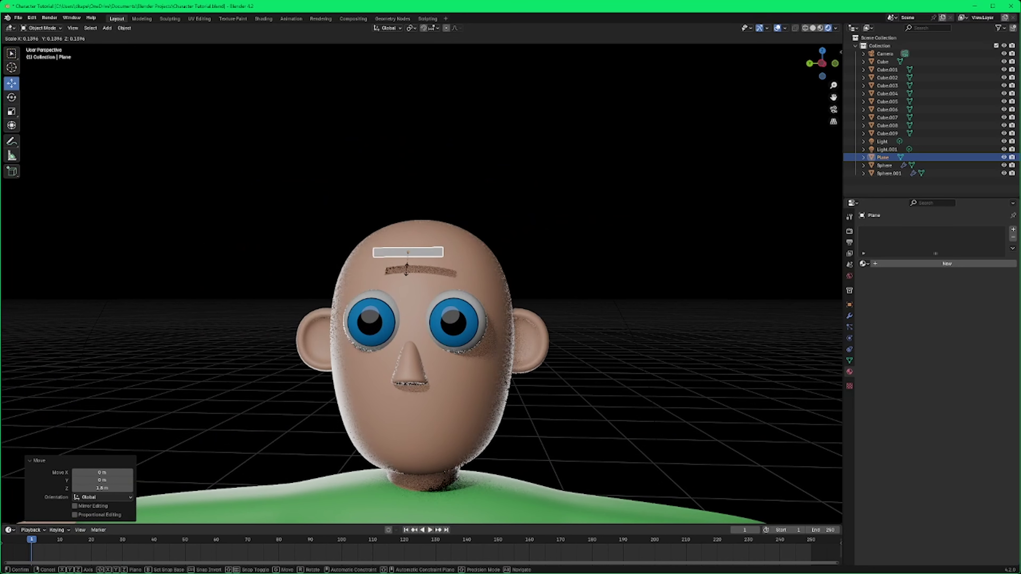
pyautogui.click(409, 256)
# Step: Position the strip just above the eye on the +Y-opposite side and move it about 0.1 m along X against the forehead
pyautogui.moveTo(378, 254); pyautogui.dragTo(425, 259)
pyautogui.moveTo(453, 223); pyautogui.dragTo(455, 249)
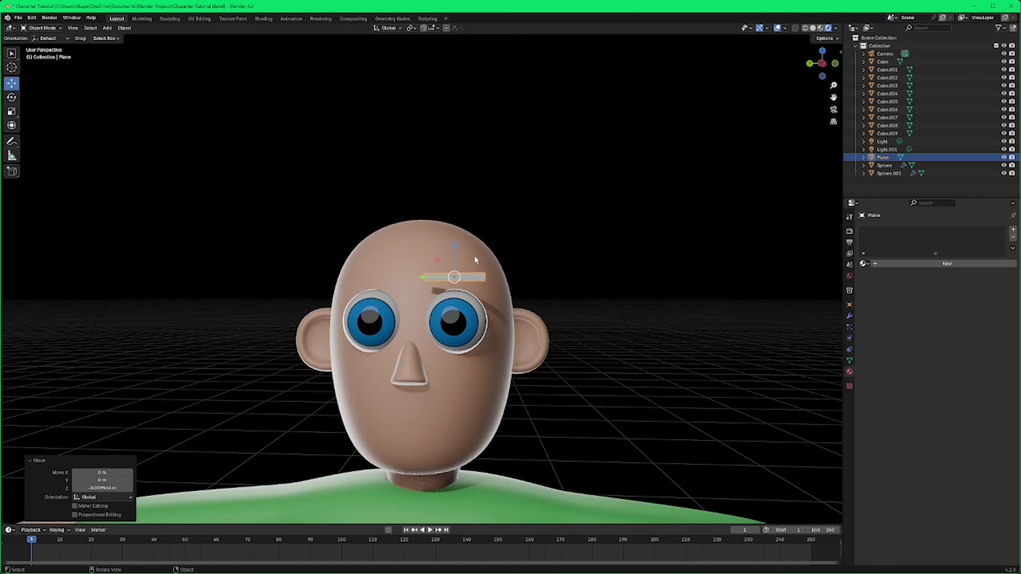
pyautogui.moveTo(491, 276); pyautogui.dragTo(466, 299, button='middle')
pyautogui.scroll(2, 411, 337)
pyautogui.moveTo(268, 437); pyautogui.dragTo(313, 402)
pyautogui.moveTo(313, 402)
pyautogui.mouseDown(button='middle')
pyautogui.moveTo(343, 413)
pyautogui.moveTo(319, 409)
pyautogui.mouseUp(button='middle')
pyautogui.keyDown('shift'); pyautogui.moveTo(194, 370); pyautogui.dragTo(371, 374, button='middle'); pyautogui.keyUp('shift')
pyautogui.scroll(3, 439, 358)
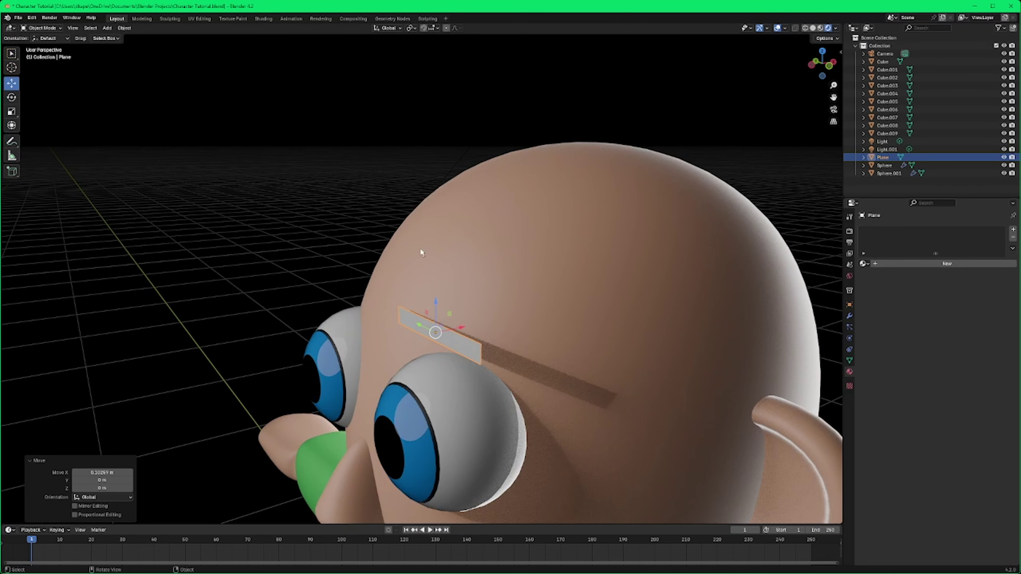
# Step: Divide the eyebrow strip into four segments in Edit Mode with three evenly spaced loop cuts
pyautogui.click(52, 28)
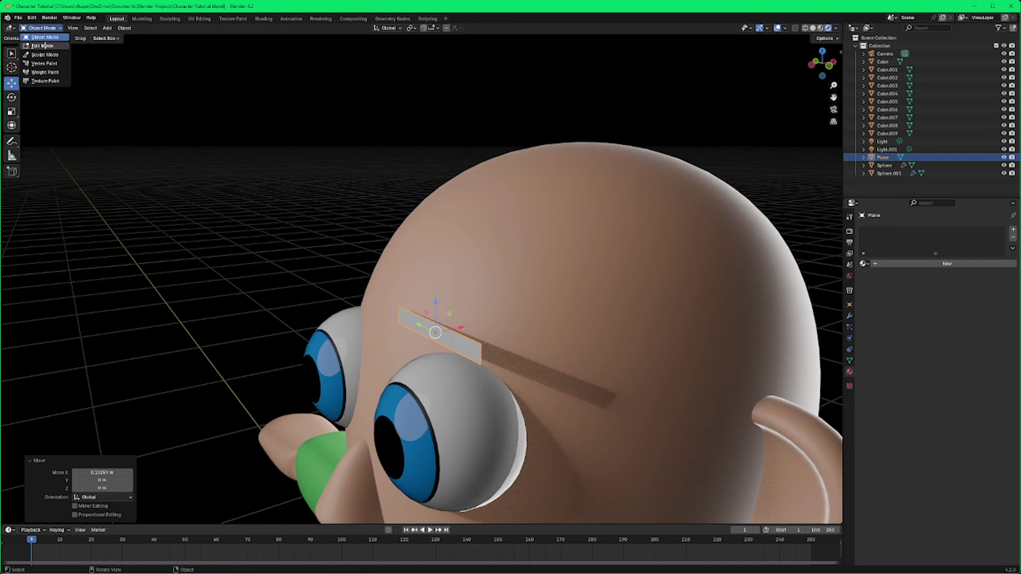
pyautogui.click(43, 45)
pyautogui.moveTo(446, 323); pyautogui.dragTo(477, 315, button='middle')
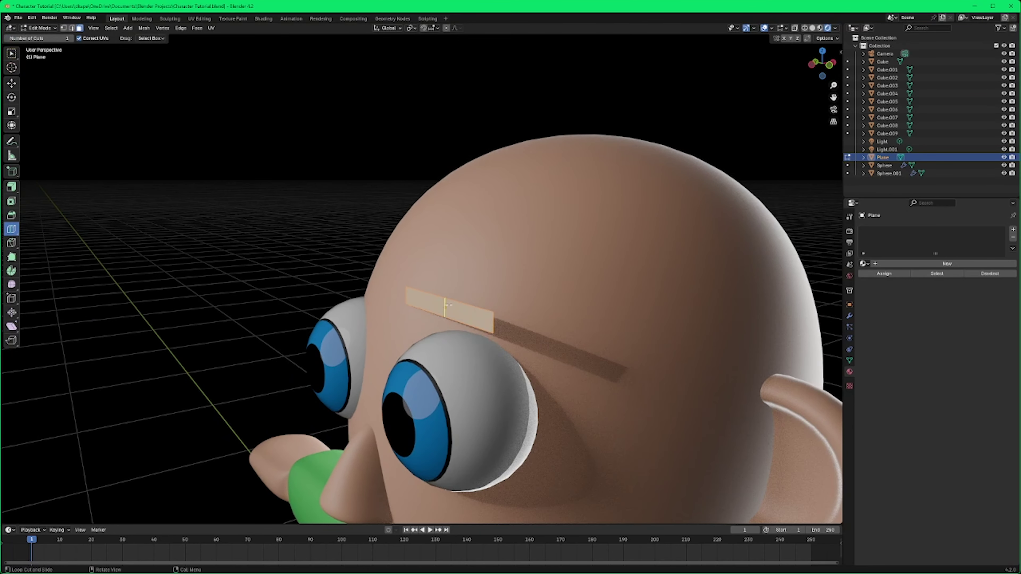
pyautogui.click(477, 314)
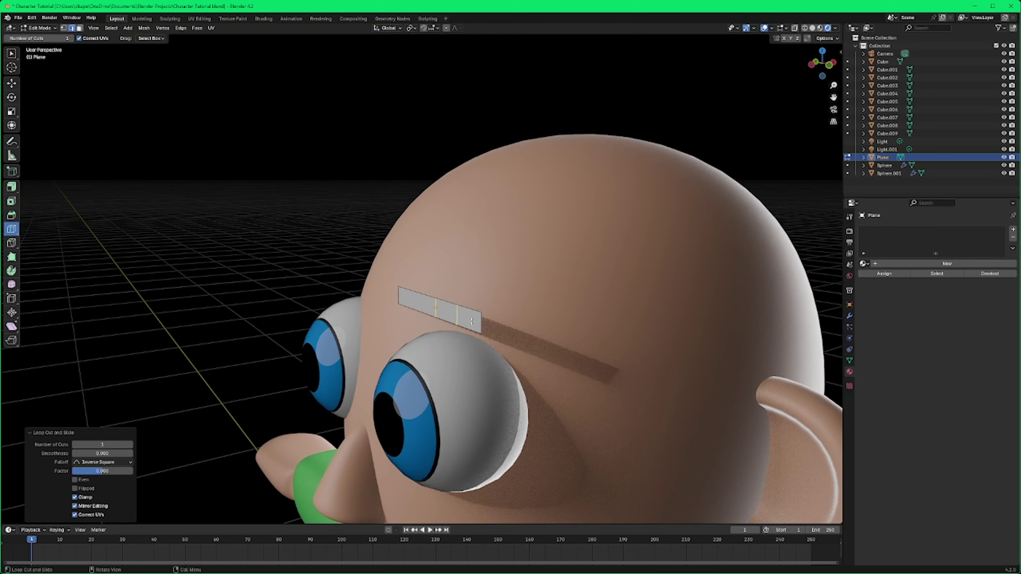
pyautogui.click(415, 303)
pyautogui.click(9, 55)
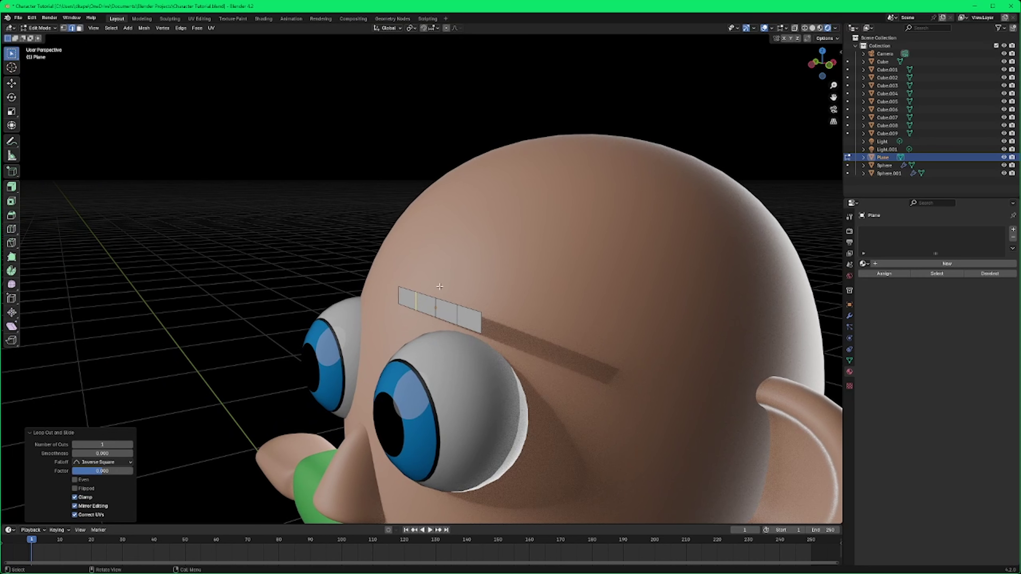
# Step: Move the outer end of the eyebrow strip back about 0.04 m along X toward the side of the head
pyautogui.click(476, 304)
pyautogui.moveTo(477, 304); pyautogui.dragTo(504, 328, button='middle')
pyautogui.hotkey('shift', 'space')
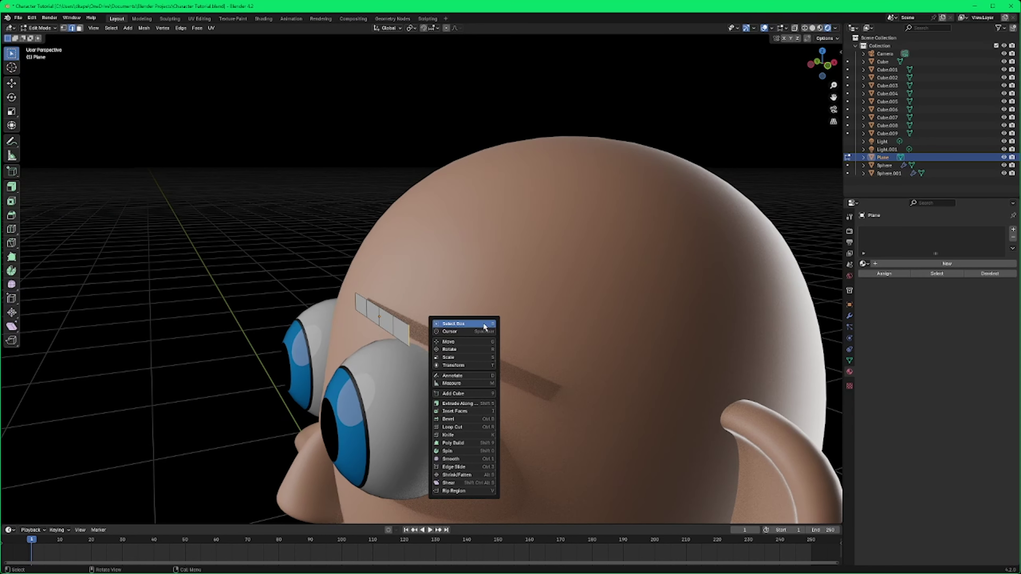
pyautogui.click(449, 329)
pyautogui.moveTo(437, 332); pyautogui.dragTo(499, 320)
pyautogui.moveTo(499, 321); pyautogui.dragTo(474, 317, button='middle')
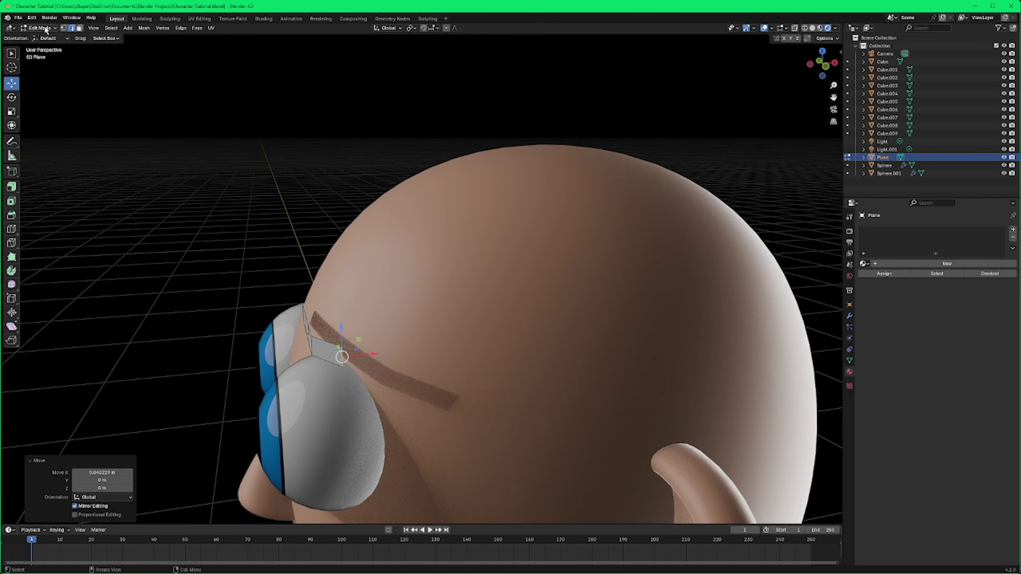
# Step: Move the eyebrow strip's inner end edge along X to fit the front of the forehead
pyautogui.press('Tab')
pyautogui.moveTo(358, 330); pyautogui.dragTo(426, 345)
pyautogui.moveTo(426, 344); pyautogui.dragTo(659, 354, button='middle')
pyautogui.press('Tab')
pyautogui.click(602, 319)
pyautogui.moveTo(599, 269); pyautogui.dragTo(604, 278)
pyautogui.moveTo(603, 278); pyautogui.dragTo(551, 247, button='middle')
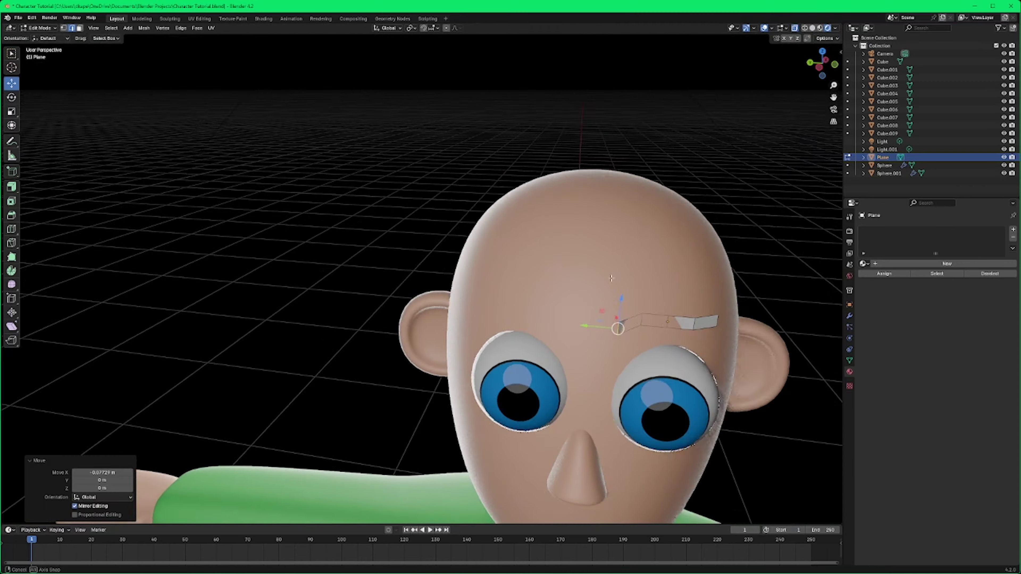
# Step: Adjust the remaining cross edges of the eyebrow strip so it follows the forehead's curve
pyautogui.click(635, 327)
pyautogui.moveTo(635, 328); pyautogui.dragTo(603, 364, button='middle')
pyautogui.moveTo(609, 386); pyautogui.dragTo(605, 390)
pyautogui.moveTo(606, 391); pyautogui.dragTo(583, 350, button='middle')
pyautogui.moveTo(572, 356); pyautogui.dragTo(574, 357)
pyautogui.moveTo(575, 357); pyautogui.dragTo(466, 334, button='middle')
pyautogui.moveTo(422, 366); pyautogui.dragTo(393, 316)
pyautogui.moveTo(478, 357); pyautogui.dragTo(683, 318, button='middle')
# Step: Arch the eyebrow by raising its middle edge along Z and lowering its outer end edge
pyautogui.press('g')
pyautogui.press('z')
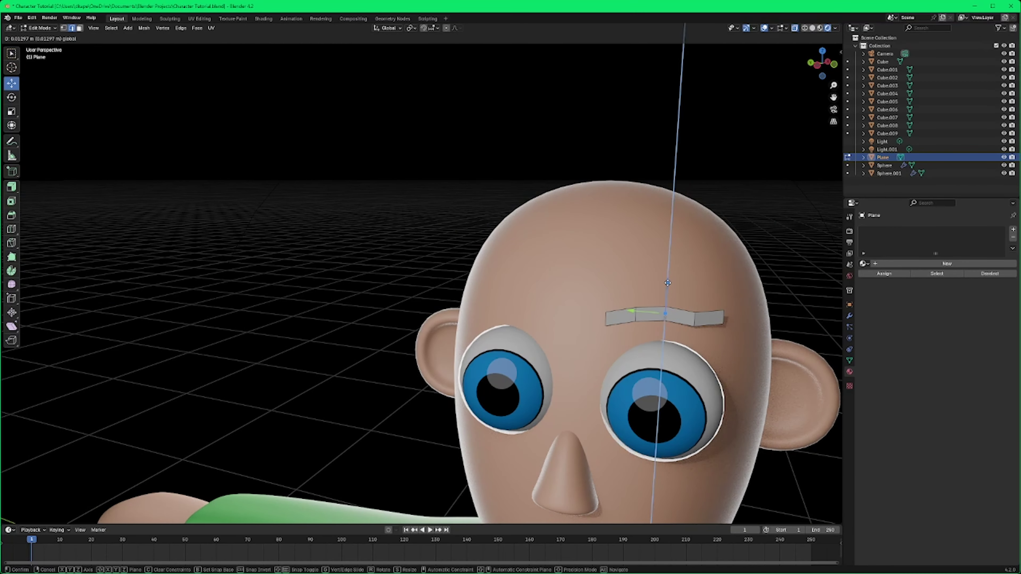
pyautogui.click(718, 309)
pyautogui.click(723, 316)
pyautogui.moveTo(725, 285); pyautogui.dragTo(725, 295)
pyautogui.keyDown('shift'); pyautogui.moveTo(691, 417); pyautogui.dragTo(525, 352, button='middle'); pyautogui.keyUp('shift')
# Step: Select the eyebrow's upper vertices one by one and move each back along X toward the sloping forehead
pyautogui.click(64, 29)
pyautogui.click(65, 30)
pyautogui.scroll(3, 309, 301)
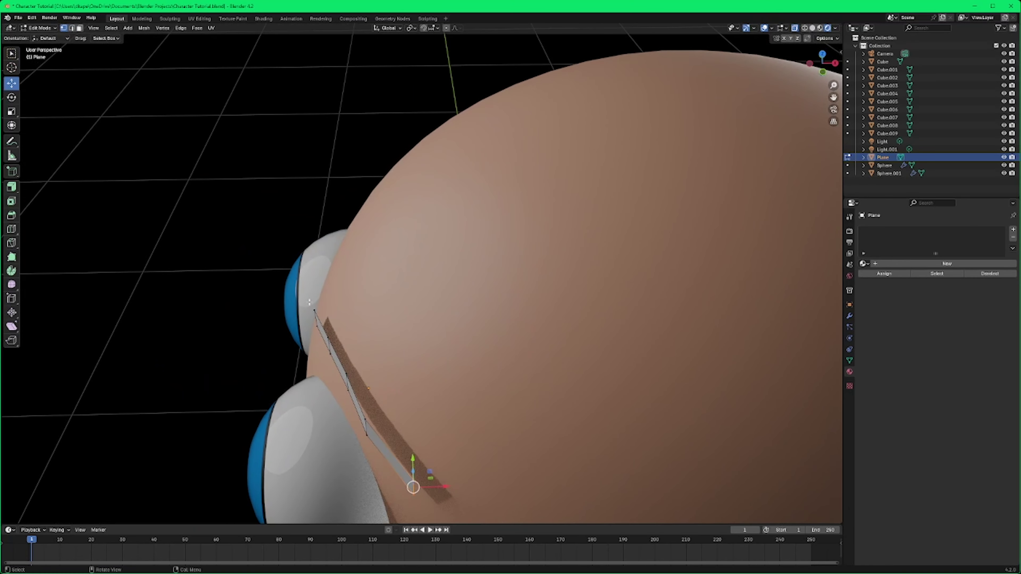
pyautogui.press('g')
pyautogui.press('x')
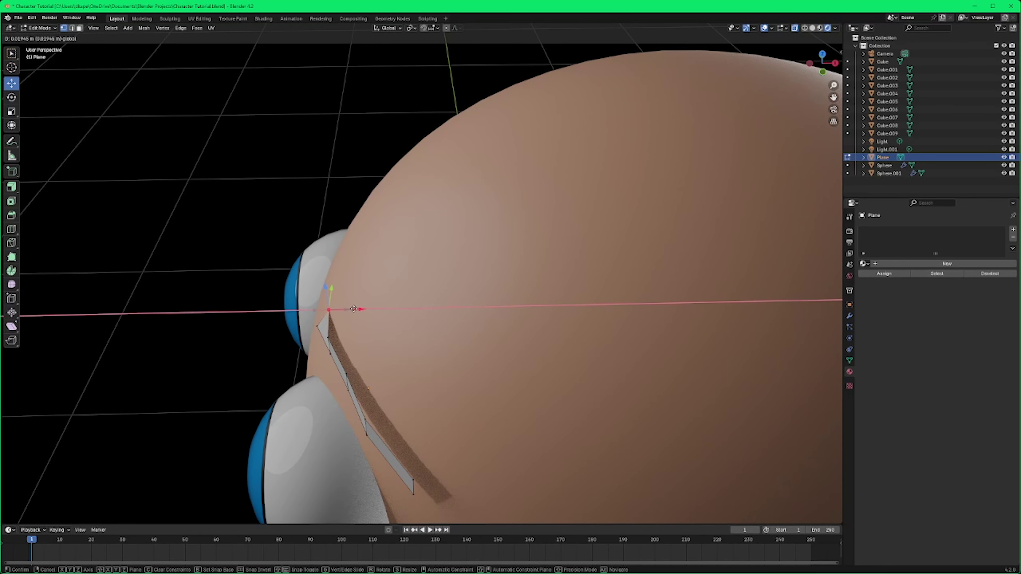
pyautogui.click(326, 335)
pyautogui.click(327, 336)
pyautogui.moveTo(359, 336); pyautogui.dragTo(369, 337)
pyautogui.click(346, 374)
pyautogui.moveTo(377, 374); pyautogui.dragTo(385, 372)
pyautogui.keyDown('shift'); pyautogui.moveTo(363, 409); pyautogui.dragTo(366, 367, button='middle'); pyautogui.keyUp('shift')
pyautogui.click(366, 370)
pyautogui.moveTo(395, 371); pyautogui.dragTo(410, 369)
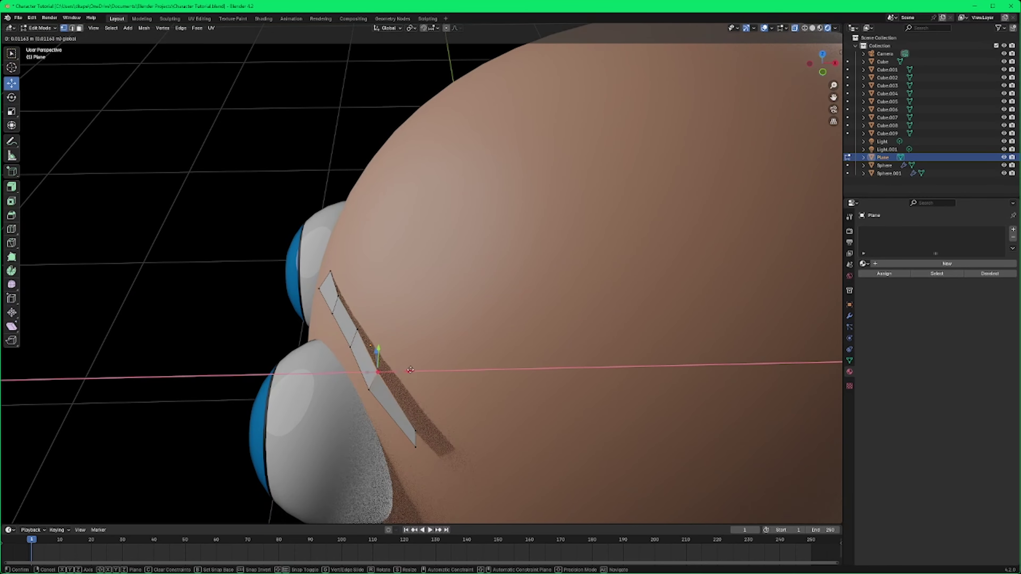
# Step: Move the vertices at the eyebrow's outer end back along X to fit the side of the forehead
pyautogui.moveTo(406, 375); pyautogui.dragTo(384, 356, button='middle')
pyautogui.moveTo(320, 234); pyautogui.dragTo(318, 209)
pyautogui.click(283, 206)
pyautogui.moveTo(312, 211); pyautogui.dragTo(321, 222, button='middle')
pyautogui.moveTo(322, 246); pyautogui.dragTo(352, 247)
pyautogui.click(318, 253)
pyautogui.click(316, 246)
pyautogui.moveTo(360, 308); pyautogui.dragTo(349, 297, button='middle')
pyautogui.click(319, 254)
pyautogui.moveTo(322, 244); pyautogui.dragTo(350, 244)
pyautogui.moveTo(318, 288)
pyautogui.mouseDown(button='middle')
pyautogui.moveTo(375, 290)
pyautogui.moveTo(324, 277)
pyautogui.mouseUp(button='middle')
# Step: Adjust the eyebrow's lower vertices along X and shift the outer lower corner about 0.018 m along Y
pyautogui.click(324, 167)
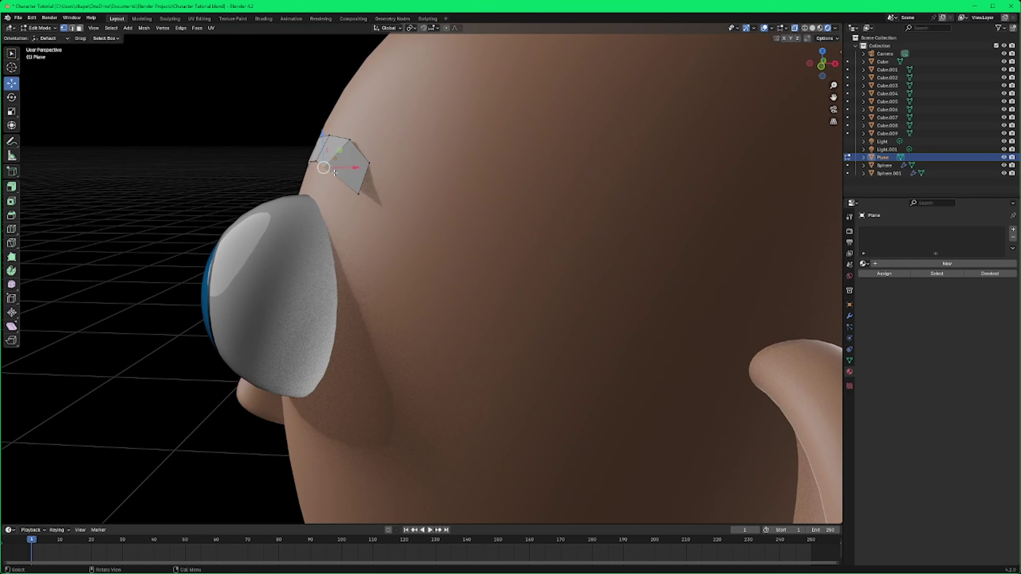
pyautogui.moveTo(352, 168)
pyautogui.mouseDown()
pyautogui.moveTo(362, 167)
pyautogui.moveTo(347, 160)
pyautogui.mouseUp()
pyautogui.click(316, 161)
pyautogui.click(348, 161)
pyautogui.moveTo(347, 161); pyautogui.dragTo(225, 188, button='middle')
pyautogui.moveTo(227, 185); pyautogui.dragTo(240, 184)
pyautogui.scroll(-6, 241, 185)
pyautogui.moveTo(257, 246); pyautogui.dragTo(353, 248, button='middle')
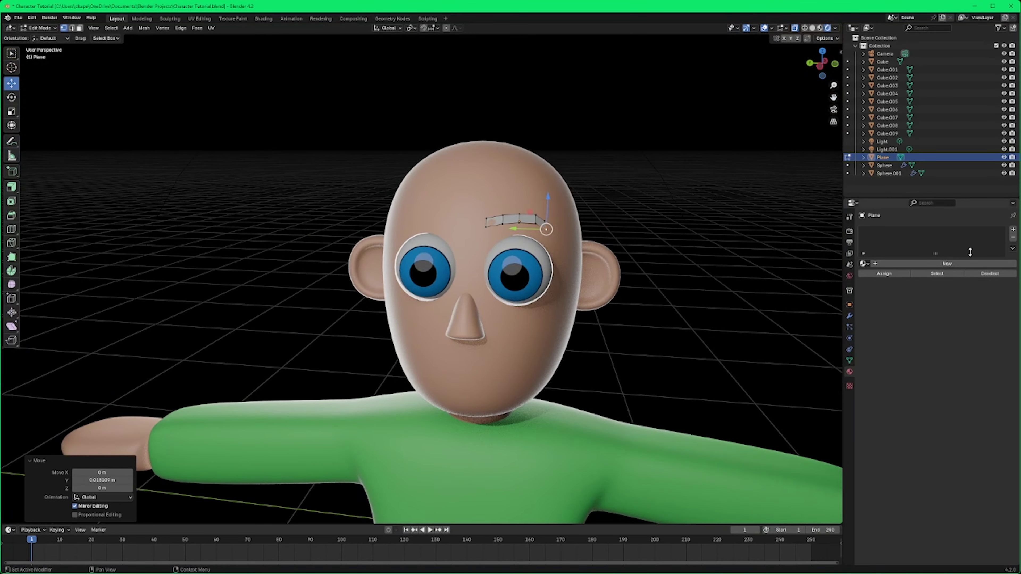
# Step: Create a new material for the eyebrow with a dark brown, fully saturated base color
pyautogui.click(957, 266)
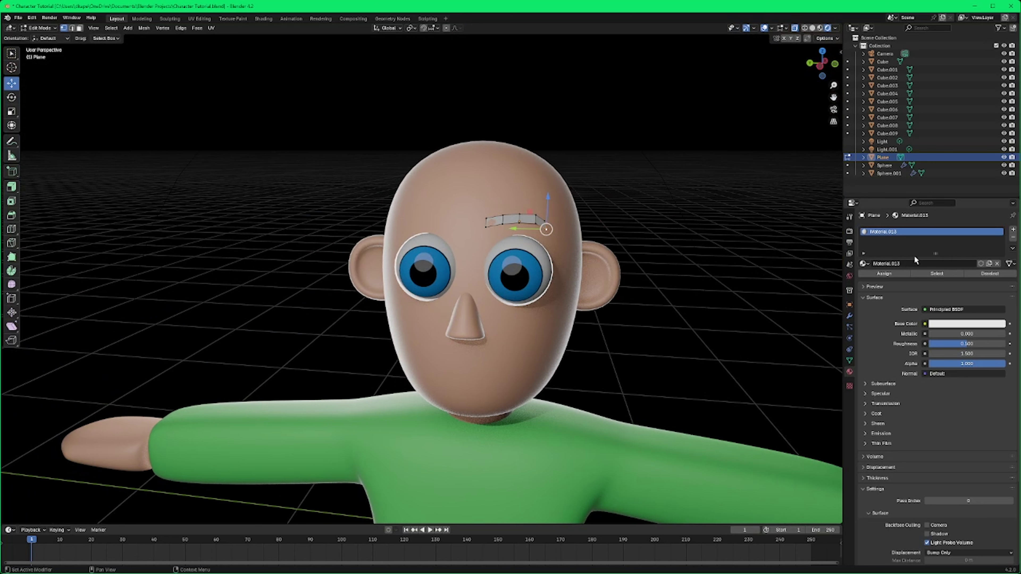
pyautogui.click(973, 324)
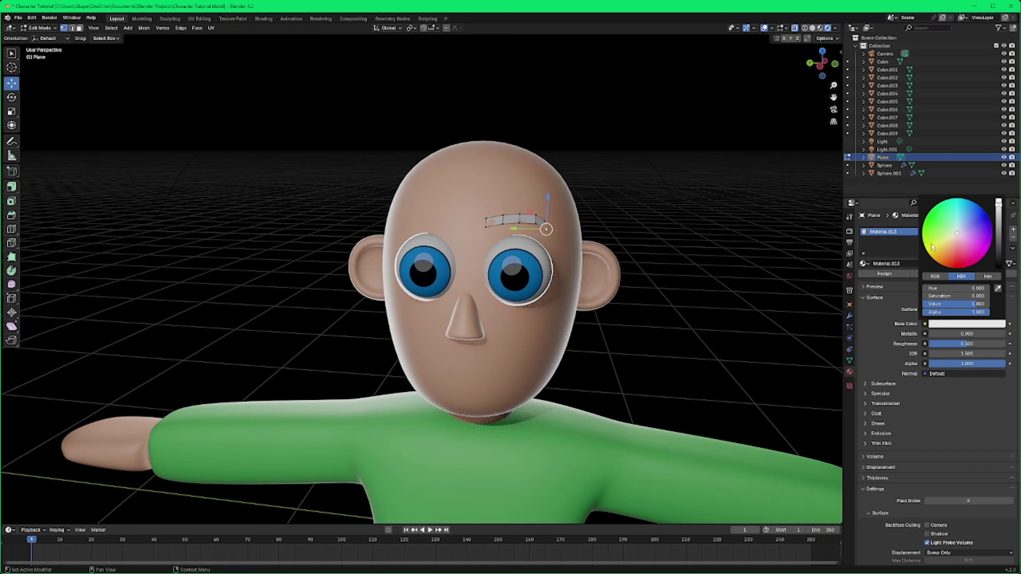
pyautogui.moveTo(960, 235); pyautogui.dragTo(943, 266)
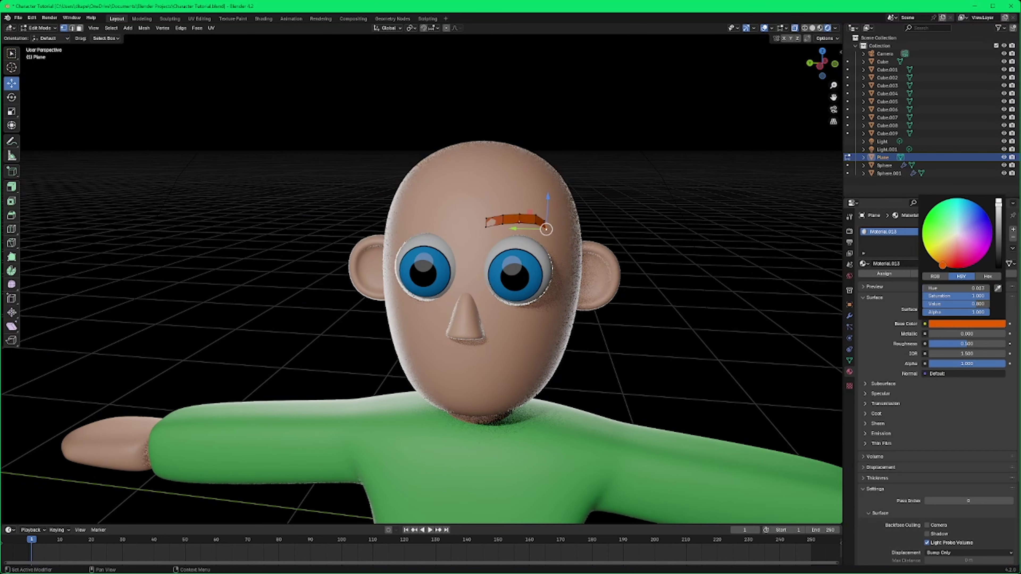
pyautogui.moveTo(998, 205); pyautogui.dragTo(998, 244)
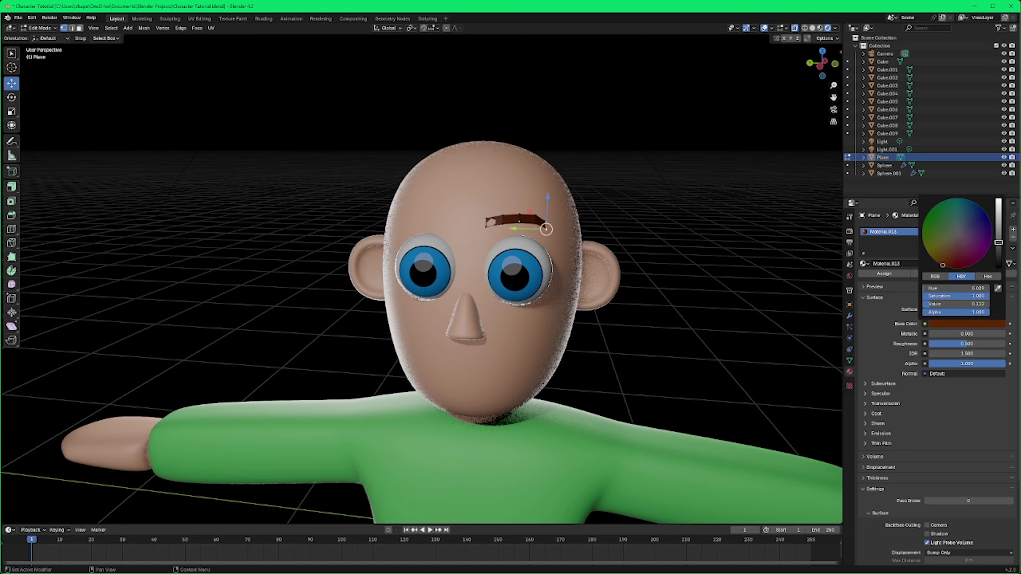
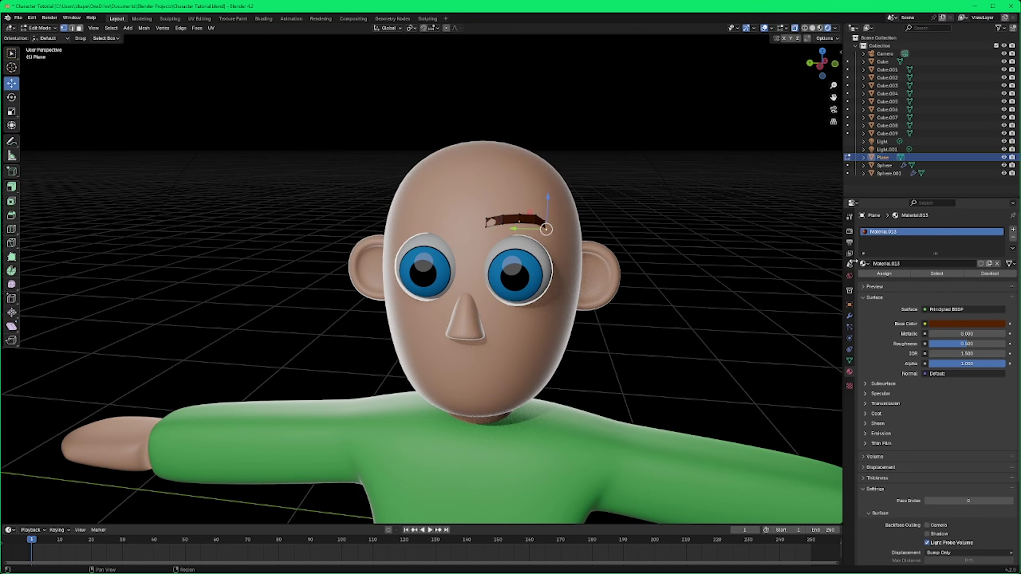
# Step: Return to Object Mode and add a Solidify modifier to the eyebrow with a thickness of about 0.19 m
pyautogui.click(849, 316)
pyautogui.click(939, 231)
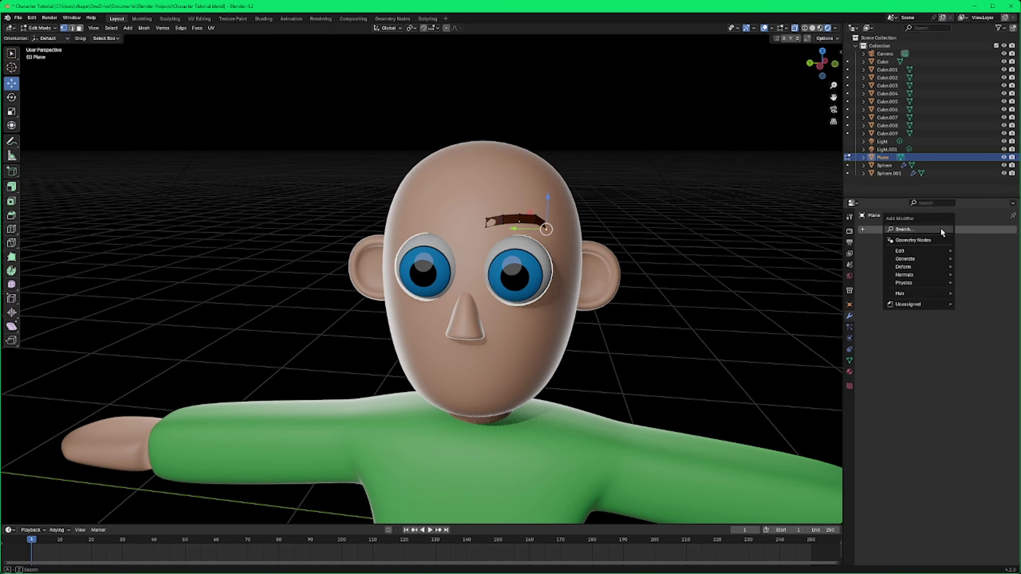
pyautogui.click(53, 27)
pyautogui.click(52, 35)
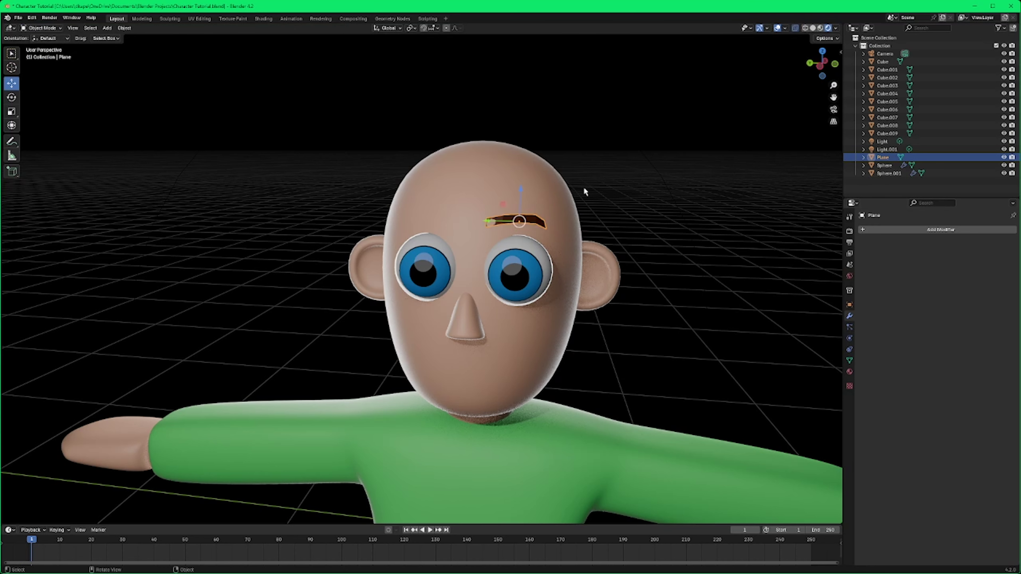
pyautogui.click(924, 229)
pyautogui.click(923, 233)
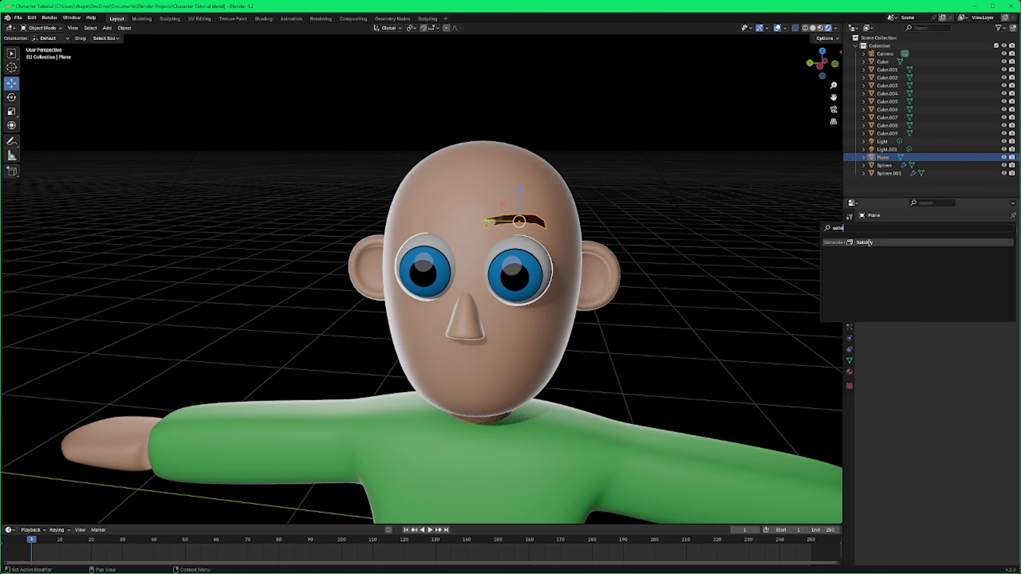
pyautogui.click(868, 243)
pyautogui.moveTo(764, 280); pyautogui.dragTo(621, 317, button='middle')
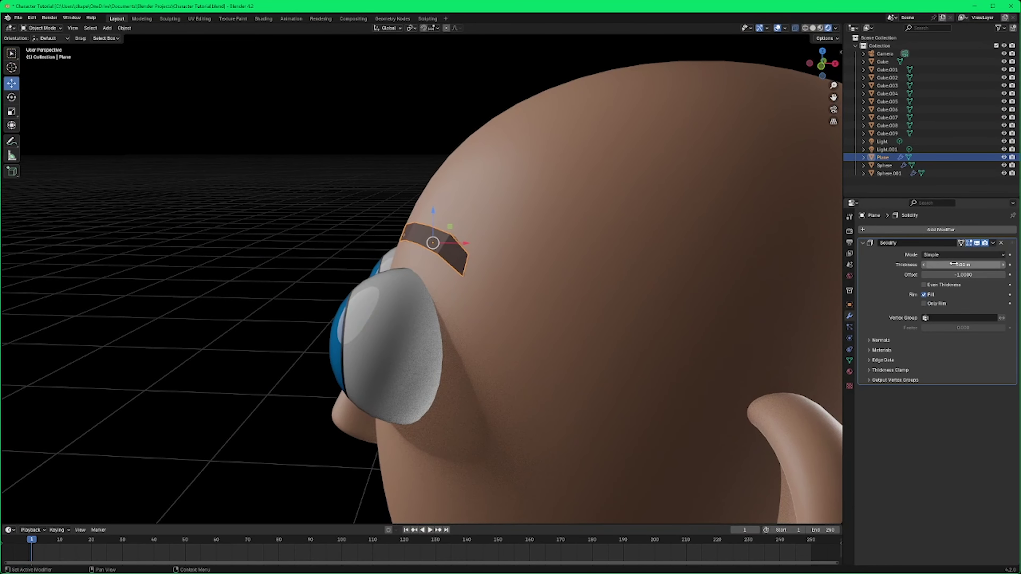
pyautogui.moveTo(953, 264); pyautogui.dragTo(986, 264)
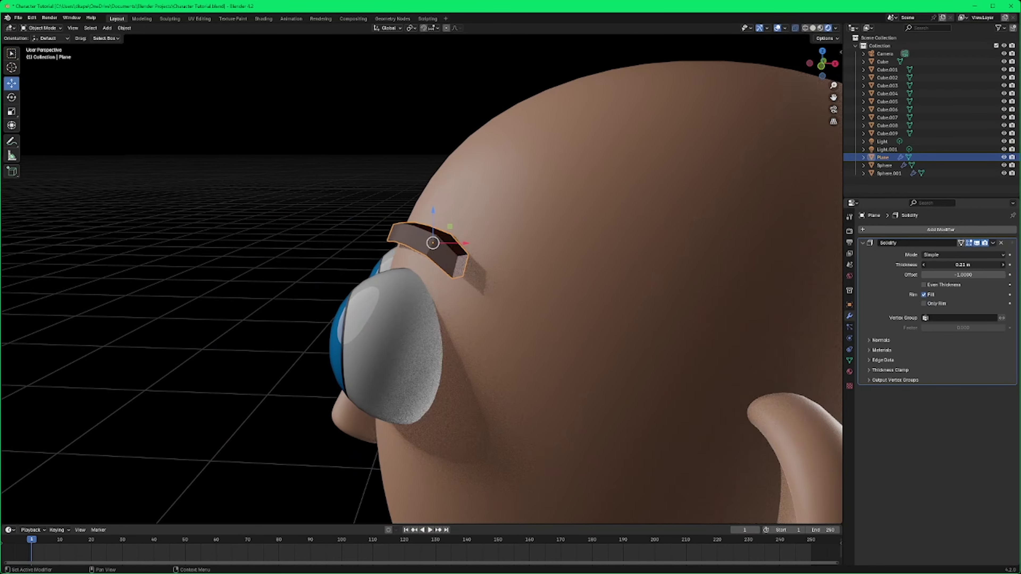
pyautogui.moveTo(445, 316); pyautogui.dragTo(371, 306, button='middle')
# Step: Add a Subdivision Surface modifier to the eyebrow with 3 viewport levels
pyautogui.click(948, 230)
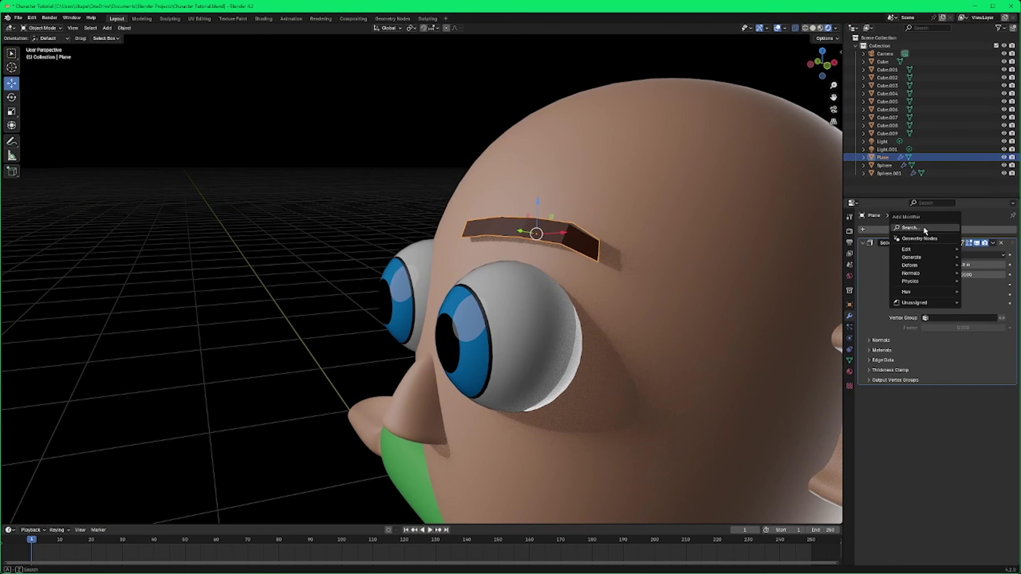
pyautogui.moveTo(923, 229)
pyautogui.click(887, 245)
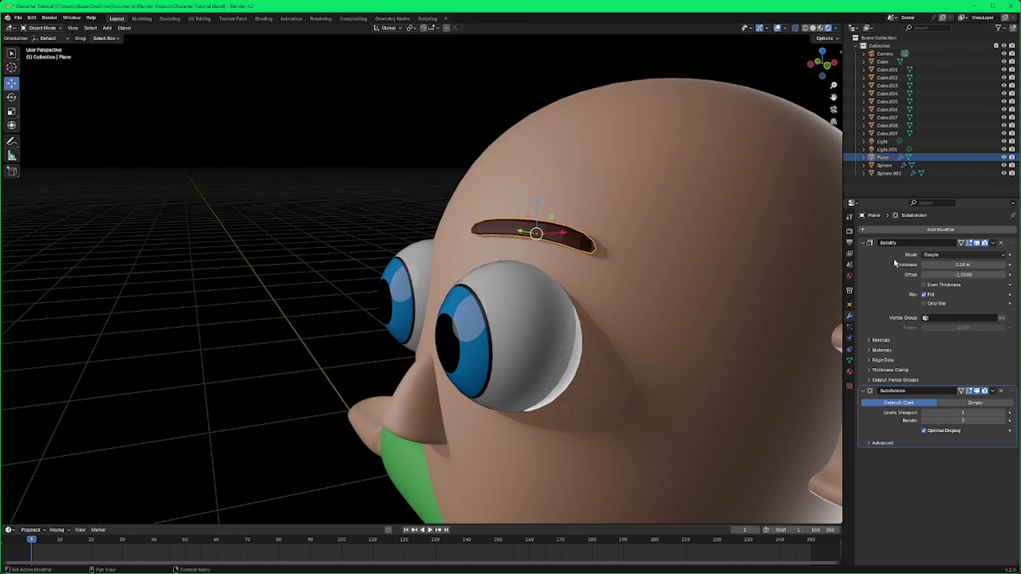
pyautogui.click(1003, 413)
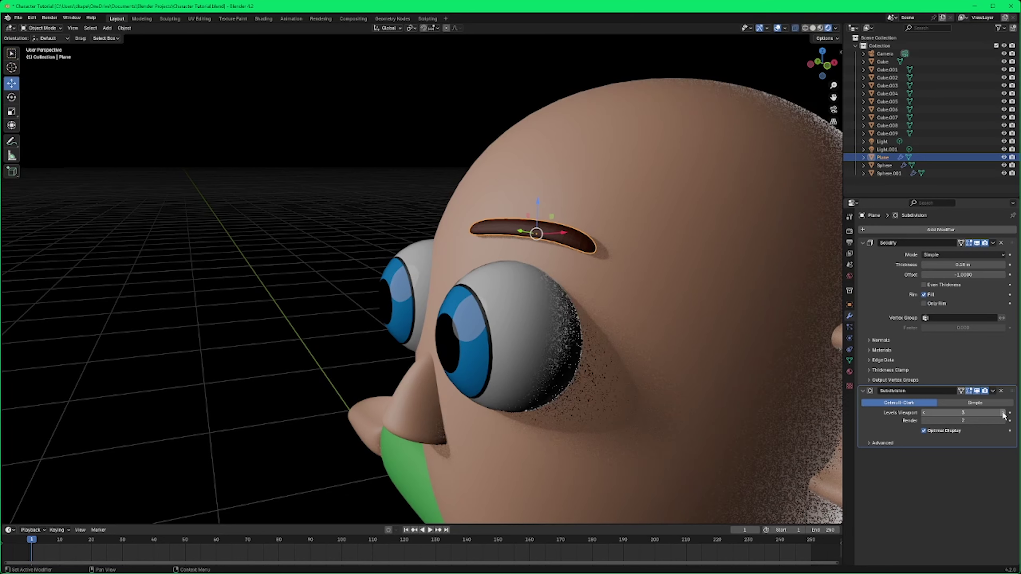
# Step: Apply Shade Auto Smooth to the eyebrow and deselect it
pyautogui.rightClick(507, 227)
pyautogui.click(491, 224)
pyautogui.moveTo(491, 224)
pyautogui.mouseDown(button='middle')
pyautogui.moveTo(484, 239)
pyautogui.moveTo(473, 233)
pyautogui.mouseUp(button='middle')
pyautogui.moveTo(218, 244); pyautogui.dragTo(316, 243, button='middle')
pyautogui.scroll(-5, 679, 266)
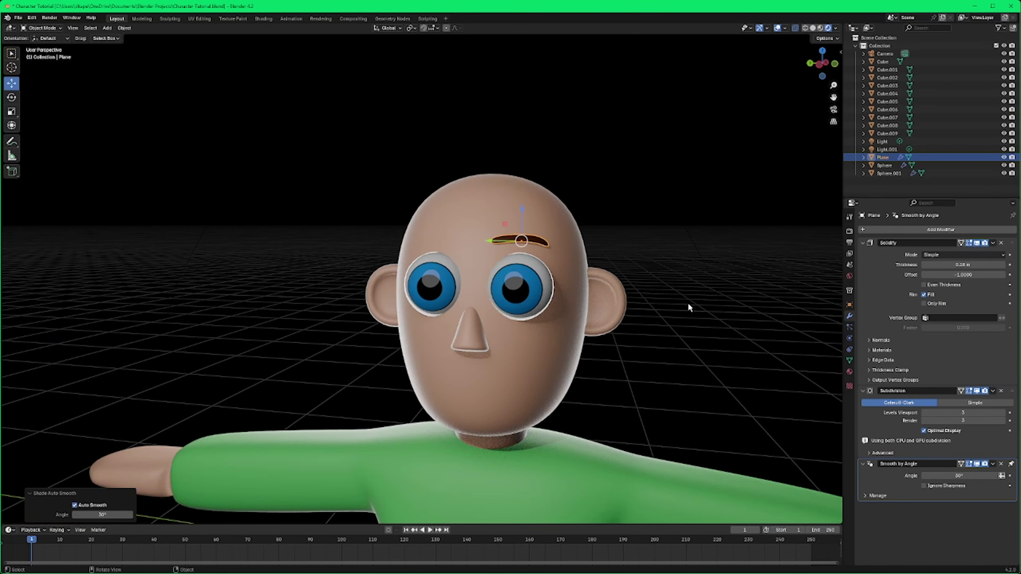
pyautogui.moveTo(687, 303)
pyautogui.mouseDown(button='middle')
pyautogui.moveTo(665, 323)
pyautogui.moveTo(676, 318)
pyautogui.mouseUp(button='middle')
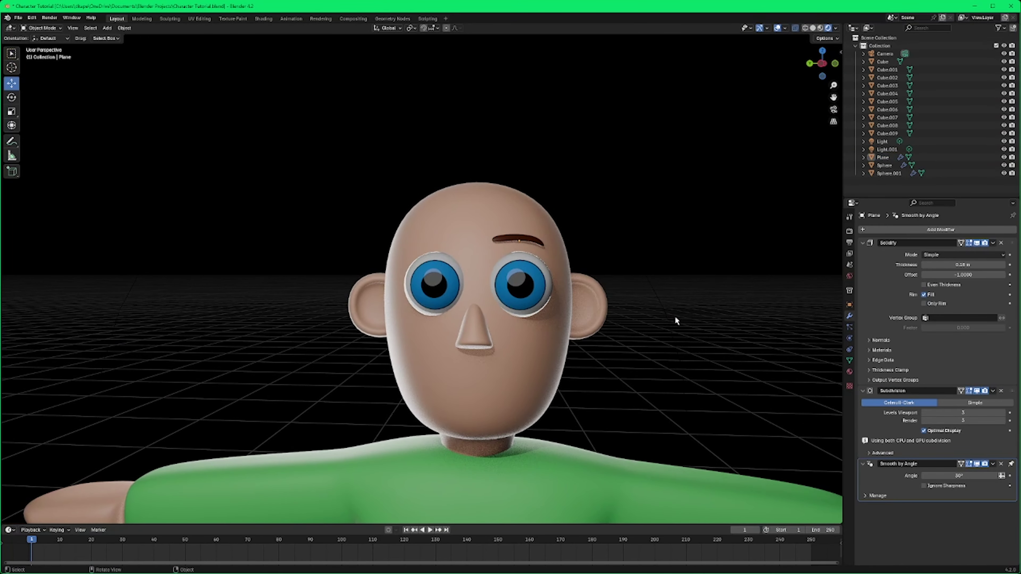
# Step: Copy and paste the eyebrow, moving the copy along Y across the forehead to above the other eye
pyautogui.hotkey('ctrl', 'c')
pyautogui.hotkey('ctrl', 'v')
pyautogui.press('g')
pyautogui.press('y')
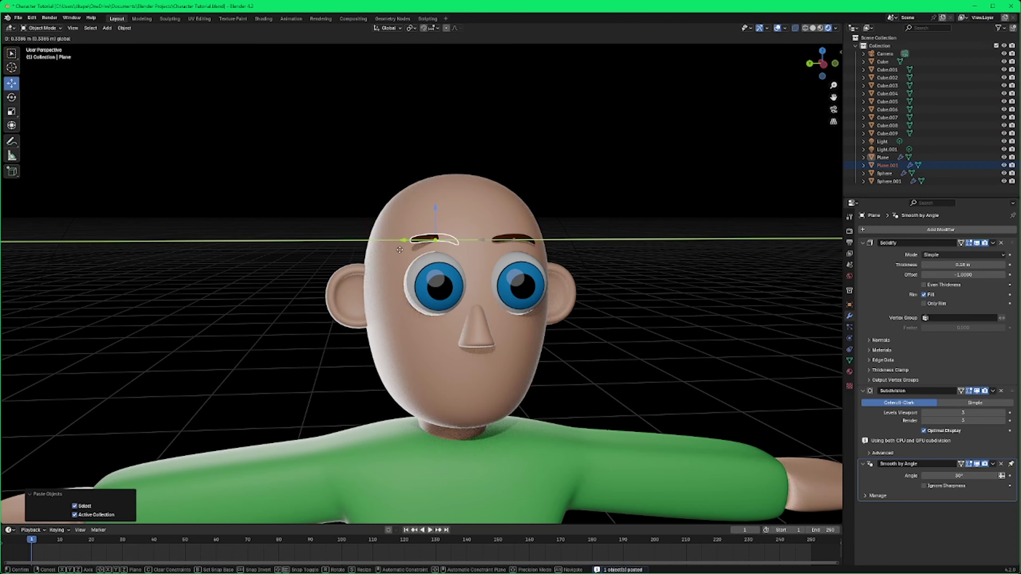
pyautogui.click(389, 251)
pyautogui.moveTo(390, 251); pyautogui.dragTo(456, 241, button='middle')
# Step: Shift the copied eyebrow along X against the forehead and rotate it about -43° around Z
pyautogui.press('g')
pyautogui.press('x')
pyautogui.click(480, 254)
pyautogui.press('r')
pyautogui.click(456, 319)
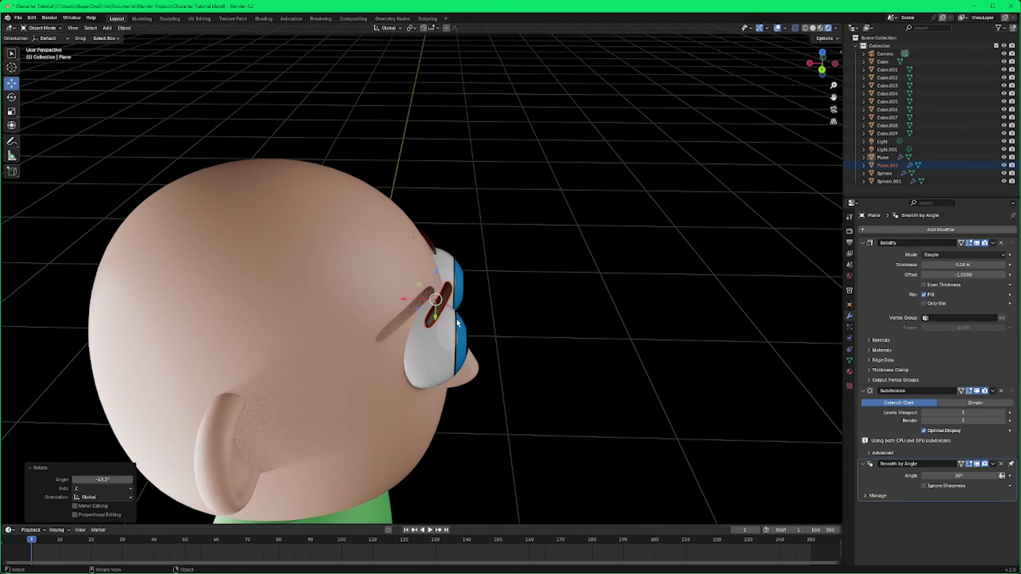
pyautogui.press('g')
pyautogui.press('x')
pyautogui.click(435, 303)
# Step: Turn the copied eyebrow further around Z and move it along X to follow the head's curve
pyautogui.moveTo(436, 303); pyautogui.dragTo(419, 353, button='middle')
pyautogui.press('r')
pyautogui.press('z')
pyautogui.click(445, 307)
pyautogui.press('g')
pyautogui.press('x')
pyautogui.click(434, 304)
# Step: Fine-tune the copied eyebrow's rotation around Z and its position along Y on the forehead
pyautogui.press('r')
pyautogui.press('z')
pyautogui.click(429, 305)
pyautogui.press('g')
pyautogui.press('y')
pyautogui.click(419, 354)
# Step: Examine the whole character and the placement of both eyebrows from the front
pyautogui.moveTo(482, 274); pyautogui.dragTo(501, 175, button='middle')
pyautogui.moveTo(365, 285); pyautogui.dragTo(359, 285)
pyautogui.moveTo(494, 209)
pyautogui.mouseDown(button='middle')
pyautogui.moveTo(448, 258)
pyautogui.moveTo(495, 209)
pyautogui.mouseUp(button='middle')
pyautogui.scroll(-3, 768, 297)
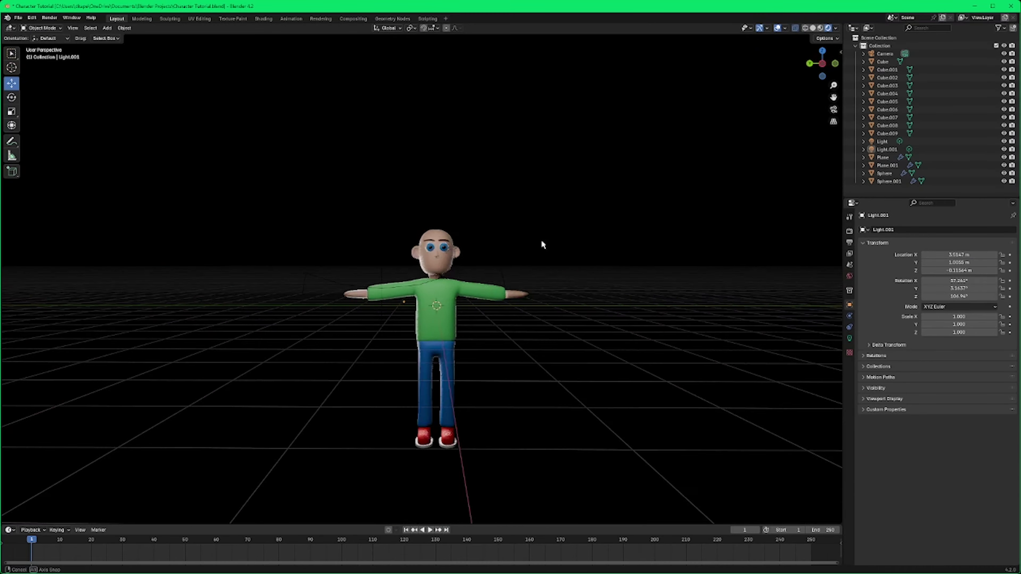
pyautogui.moveTo(542, 241); pyautogui.dragTo(557, 262, button='middle')
pyautogui.scroll(4, 556, 258)
pyautogui.keyDown('shift'); pyautogui.moveTo(652, 211); pyautogui.dragTo(623, 270, button='middle'); pyautogui.keyUp('shift')
pyautogui.scroll(1, 598, 276)
pyautogui.scroll(1, 627, 272)
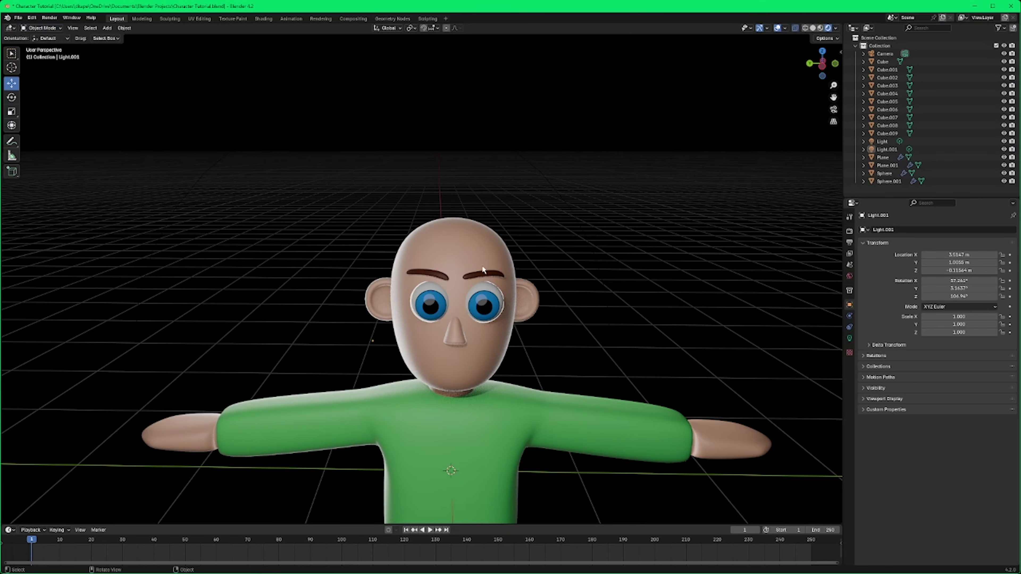
pyautogui.click(482, 276)
pyautogui.rightClick(481, 272)
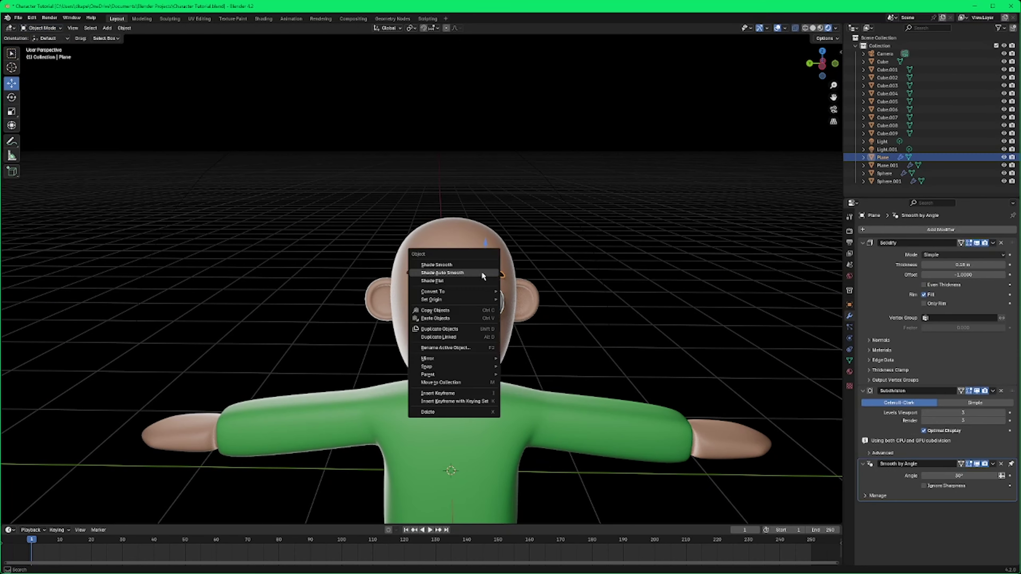
pyautogui.click(472, 311)
pyautogui.press('a')
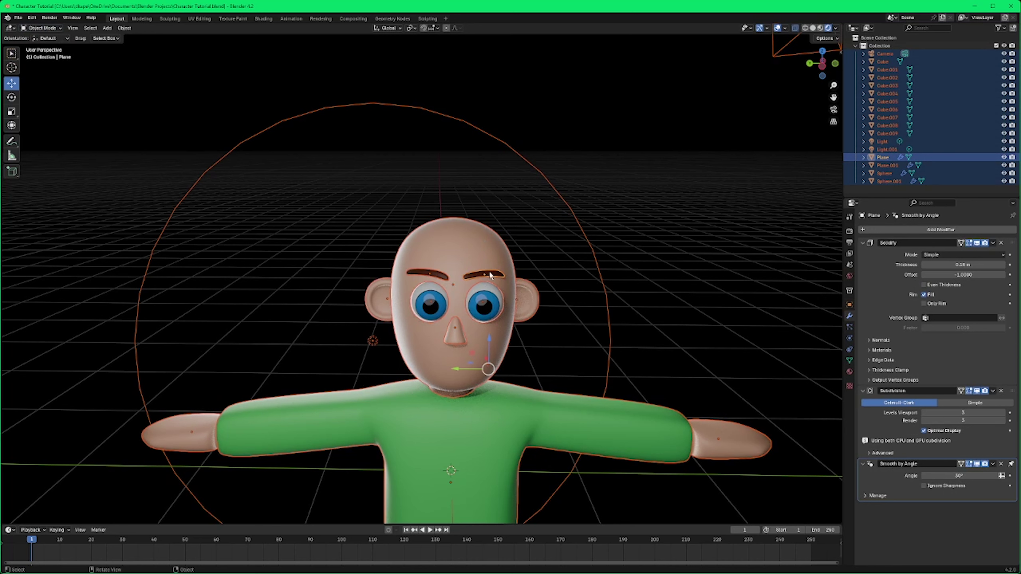
pyautogui.click(663, 168)
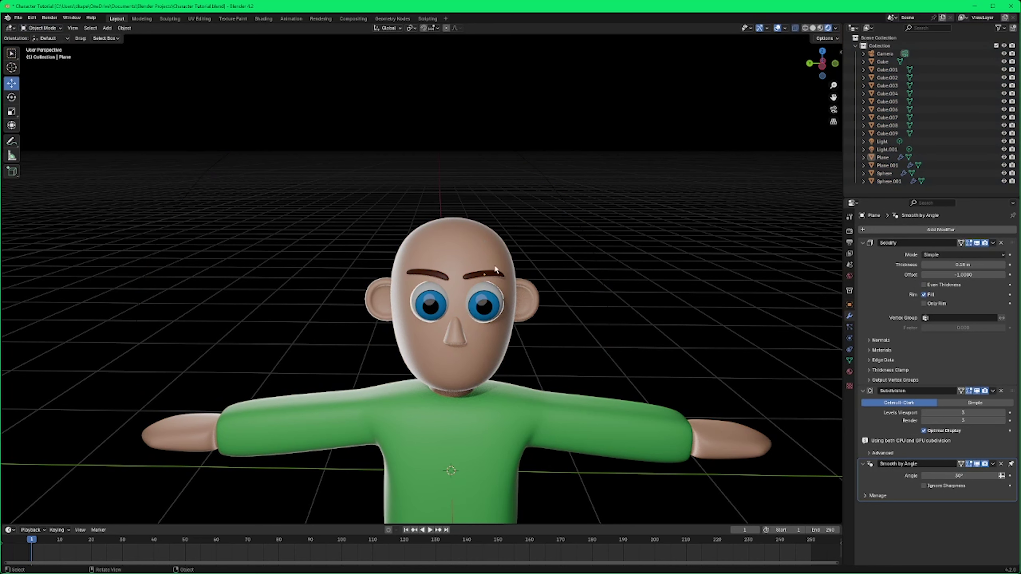
# Step: Try to apply the original eyebrow's Solidify modifier in Edit Mode and return to Object Mode
pyautogui.click(474, 274)
pyautogui.click(42, 27)
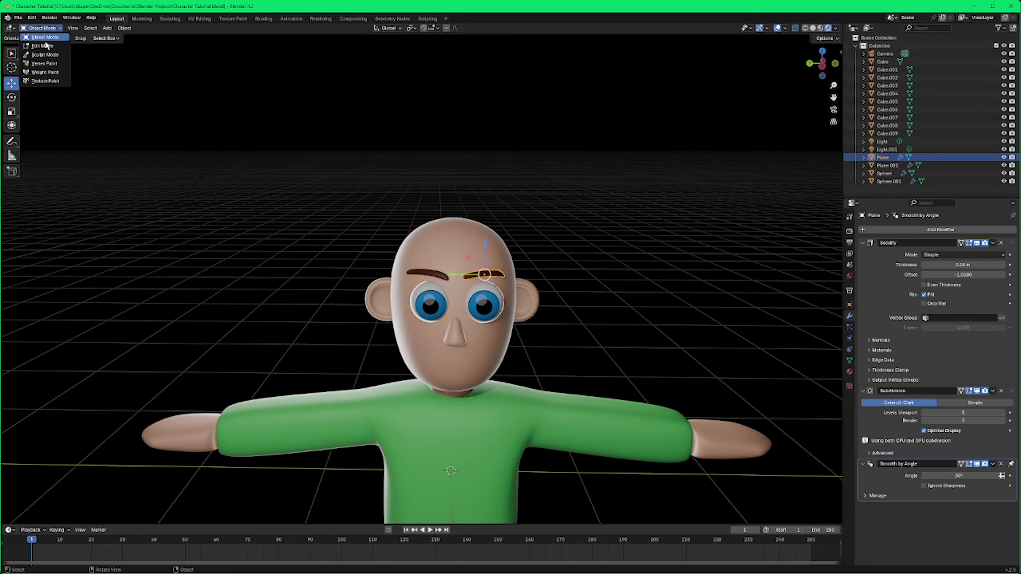
pyautogui.click(43, 46)
pyautogui.press('a')
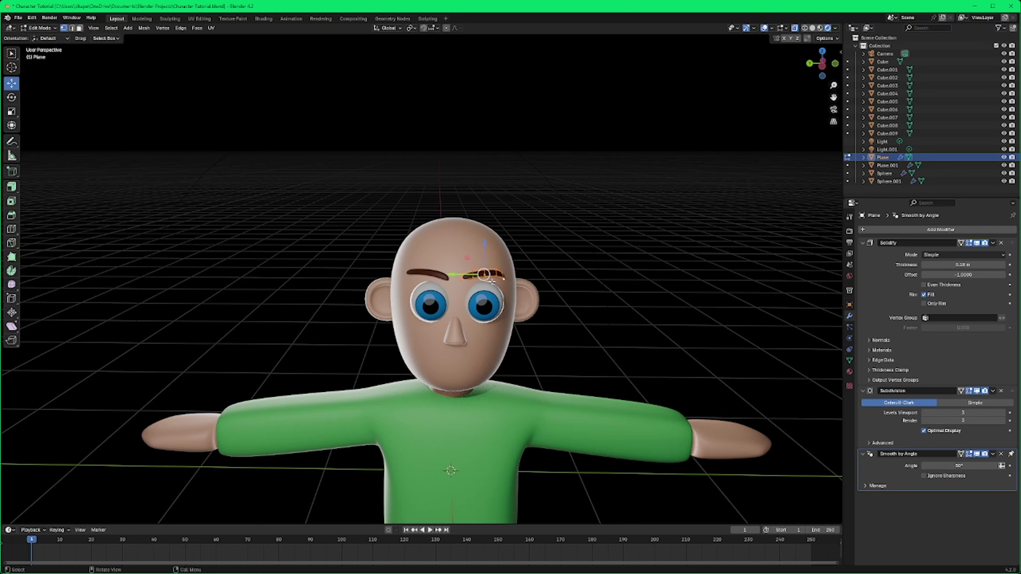
pyautogui.click(994, 243)
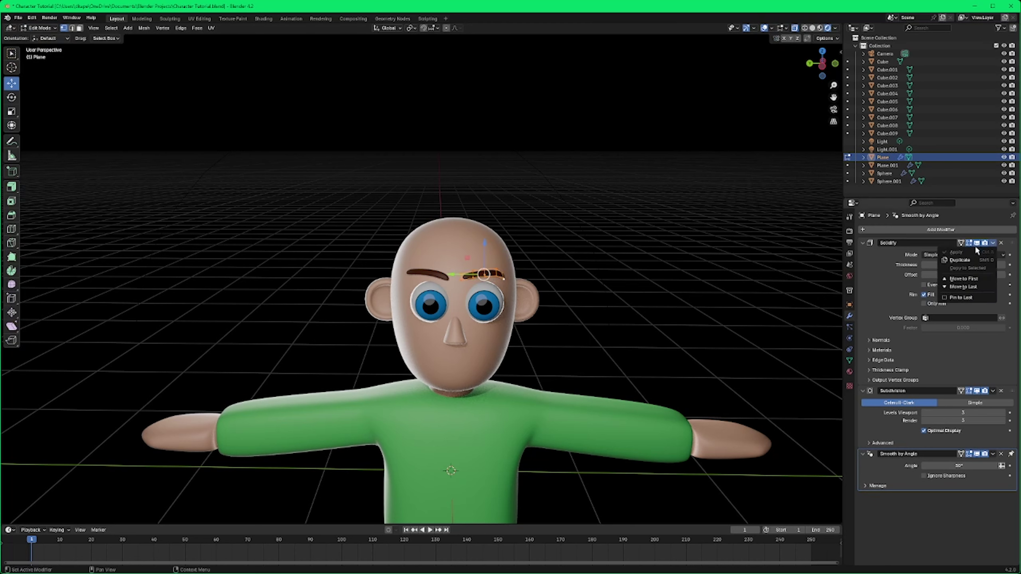
pyautogui.click(28, 32)
pyautogui.click(40, 38)
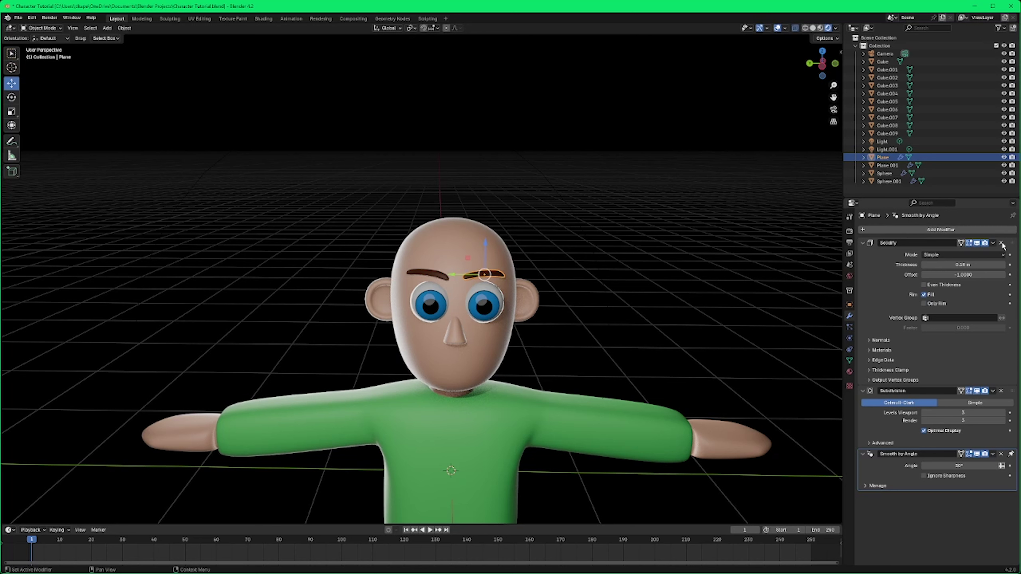
# Step: Apply the Solidify, Subdivision and Smooth by Angle modifiers on the original eyebrow
pyautogui.click(992, 243)
pyautogui.click(980, 250)
pyautogui.click(992, 243)
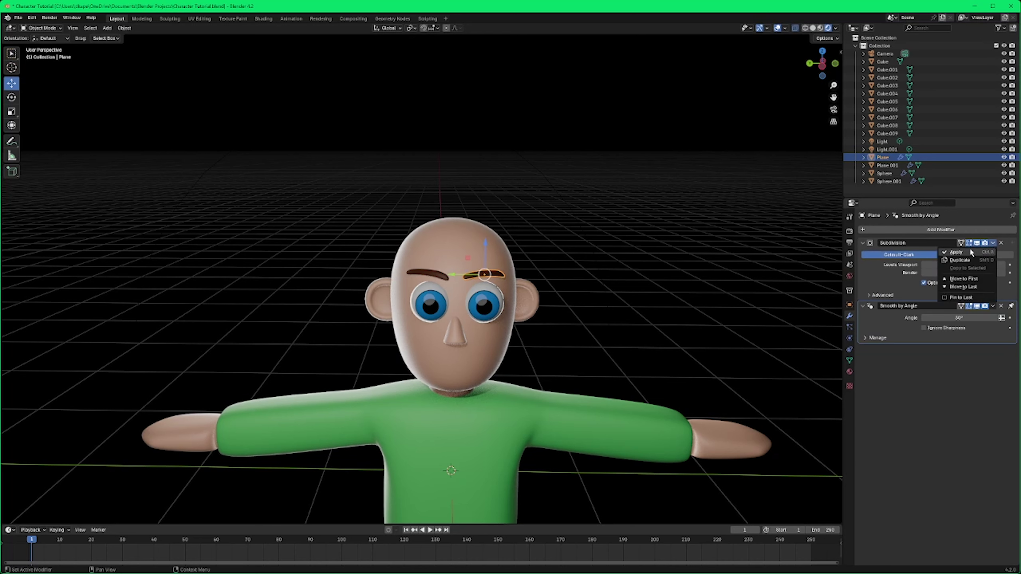
pyautogui.click(958, 252)
pyautogui.click(993, 243)
pyautogui.click(956, 252)
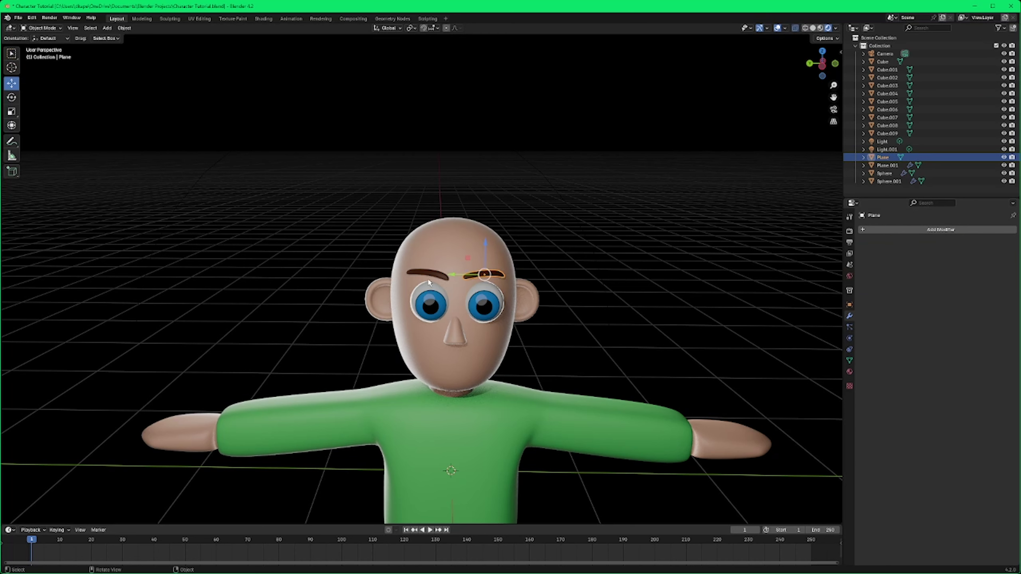
# Step: Apply the Solidify, Subdivision and Smooth by Angle modifiers on the copied eyebrow and deselect it
pyautogui.click(414, 276)
pyautogui.click(993, 243)
pyautogui.click(956, 252)
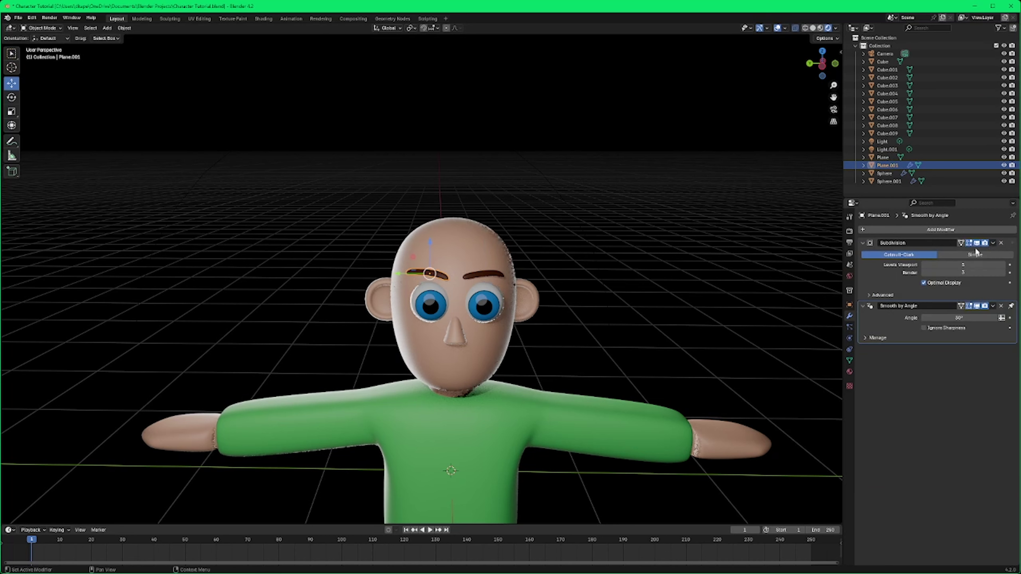
pyautogui.click(993, 242)
pyautogui.click(971, 252)
pyautogui.click(994, 243)
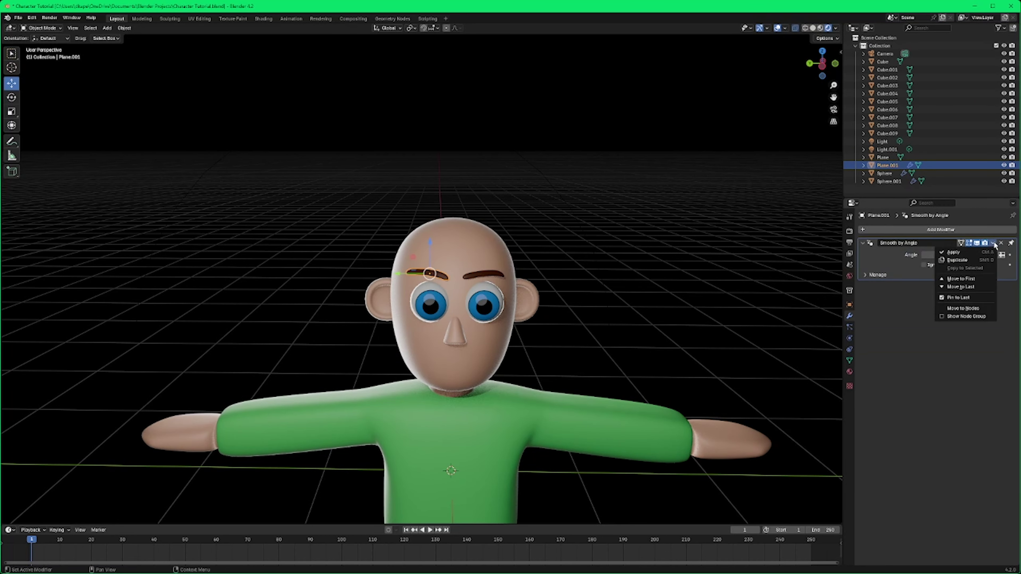
pyautogui.click(968, 251)
pyautogui.click(645, 301)
pyautogui.scroll(5, 643, 303)
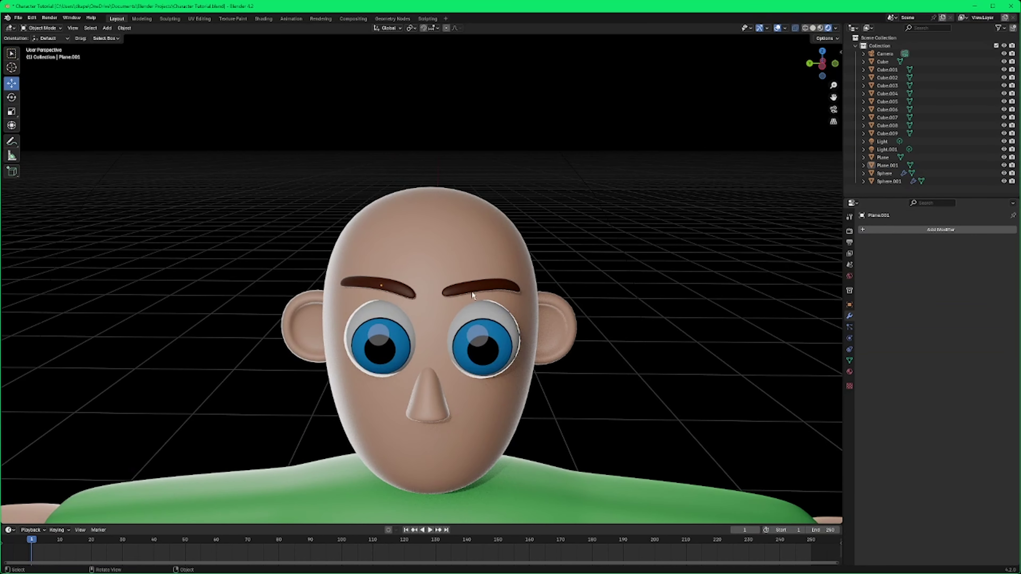
# Step: Unwrap all faces of the original eyebrow with Smart UV Project at the default settings and return to Object Mode
pyautogui.click(471, 286)
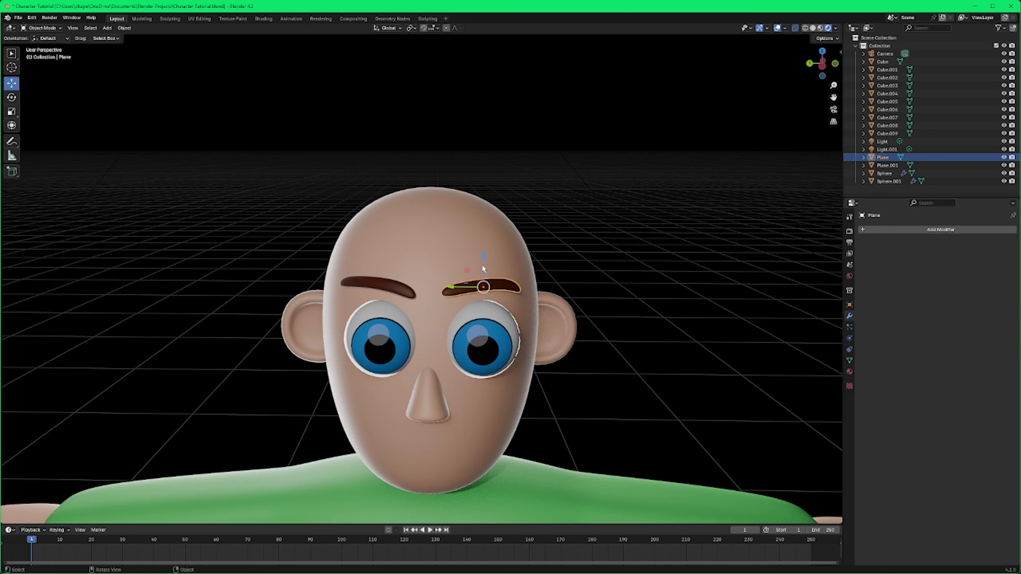
pyautogui.press('Tab')
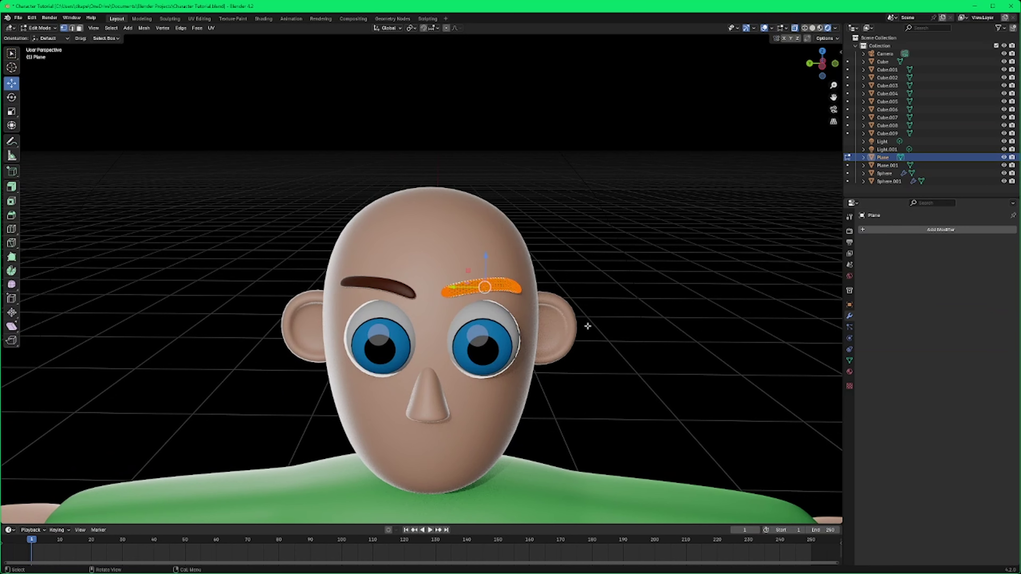
pyautogui.rightClick(492, 286)
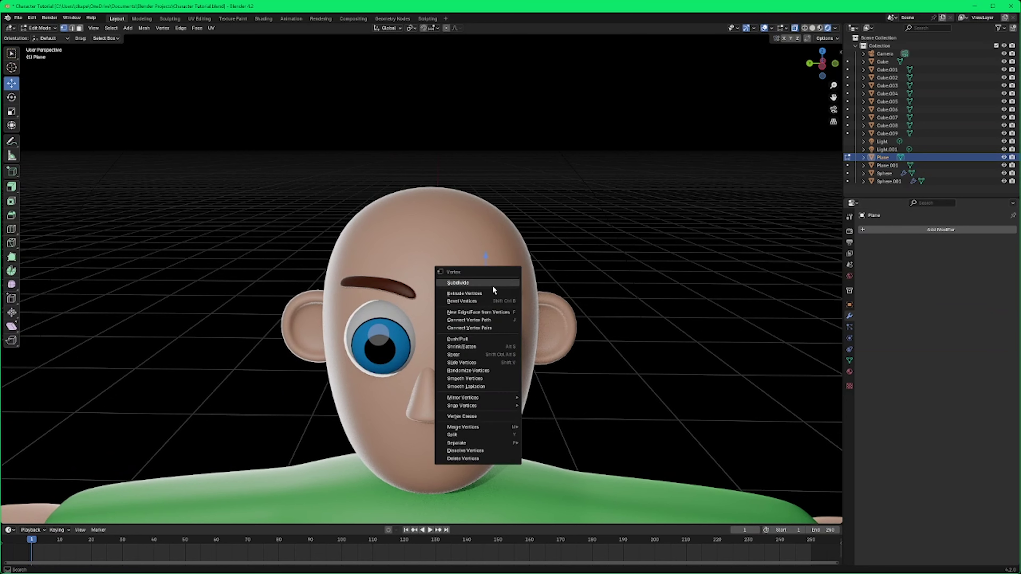
pyautogui.click(80, 29)
pyautogui.rightClick(507, 285)
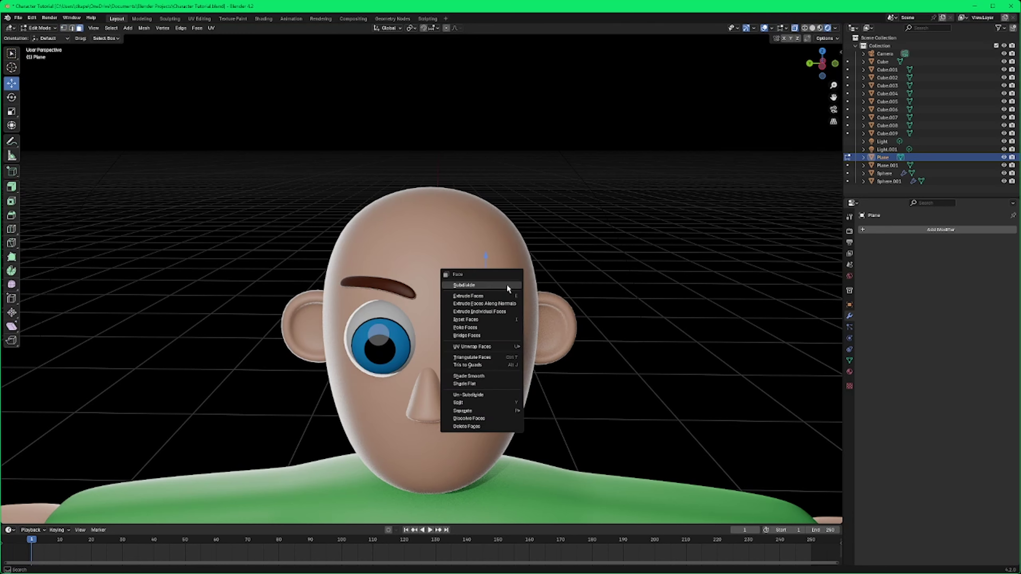
pyautogui.moveTo(476, 348)
pyautogui.click(550, 357)
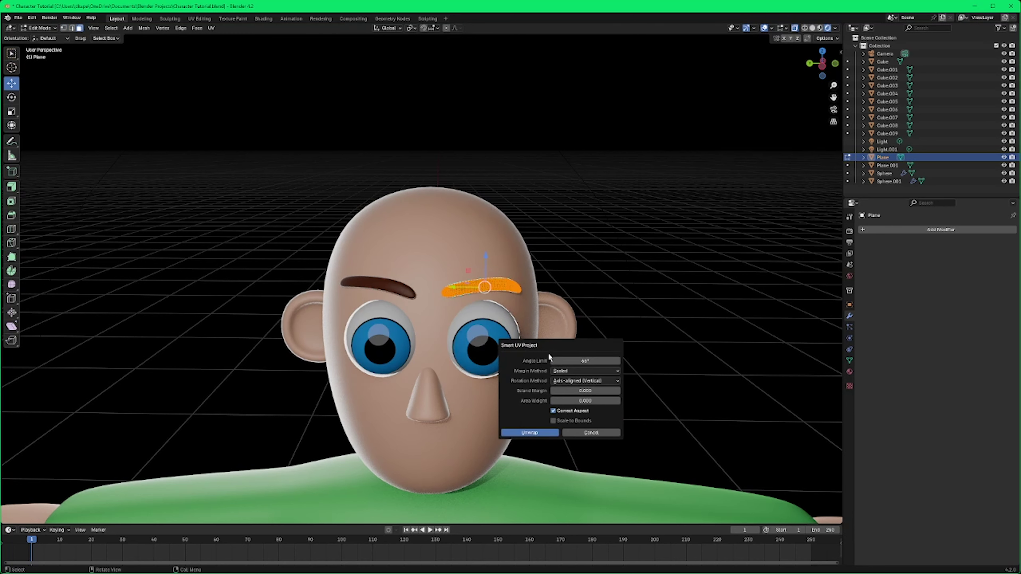
pyautogui.click(532, 432)
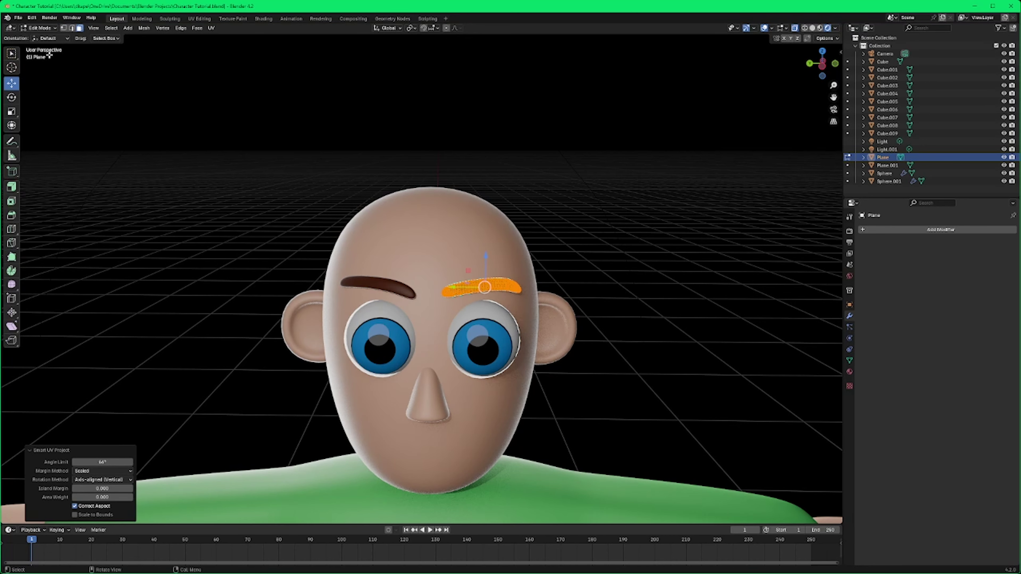
pyautogui.click(39, 27)
pyautogui.click(43, 38)
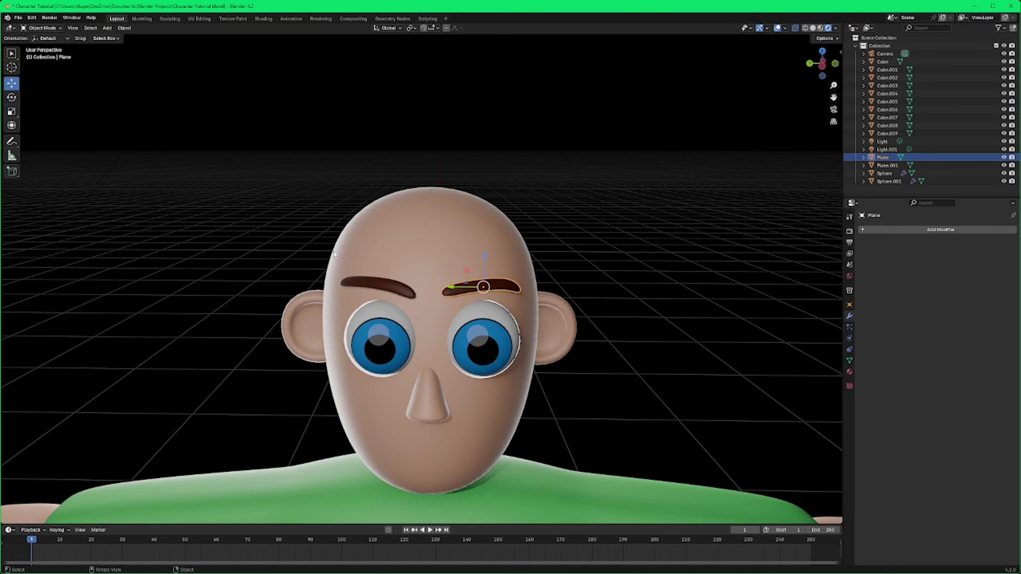
# Step: Unwrap all faces of the copied eyebrow with Smart UV Project at the default settings and return to Object Mode
pyautogui.click(380, 282)
pyautogui.moveTo(371, 283); pyautogui.dragTo(379, 313, button='middle')
pyautogui.scroll(2, 342, 289)
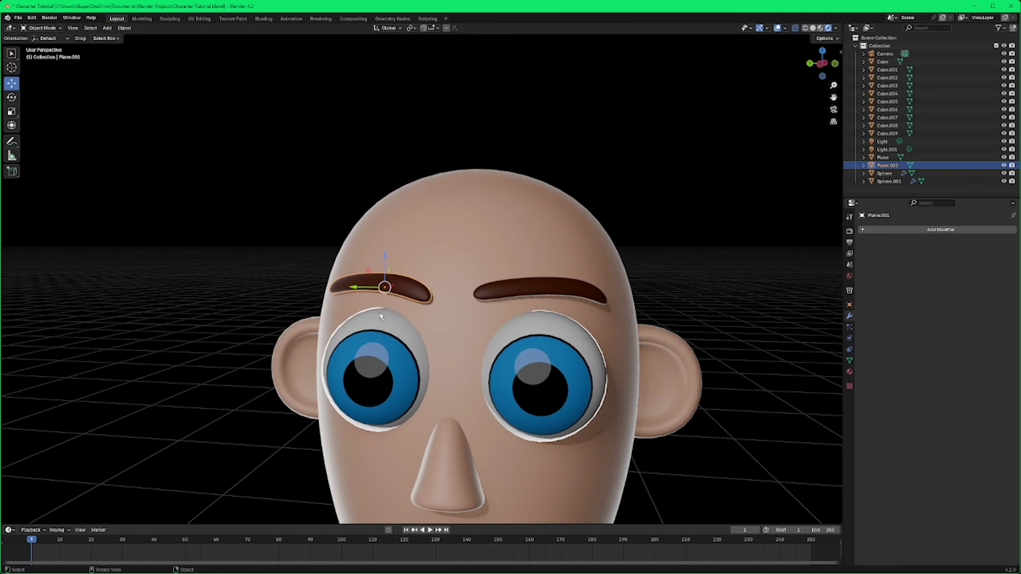
pyautogui.press('Tab')
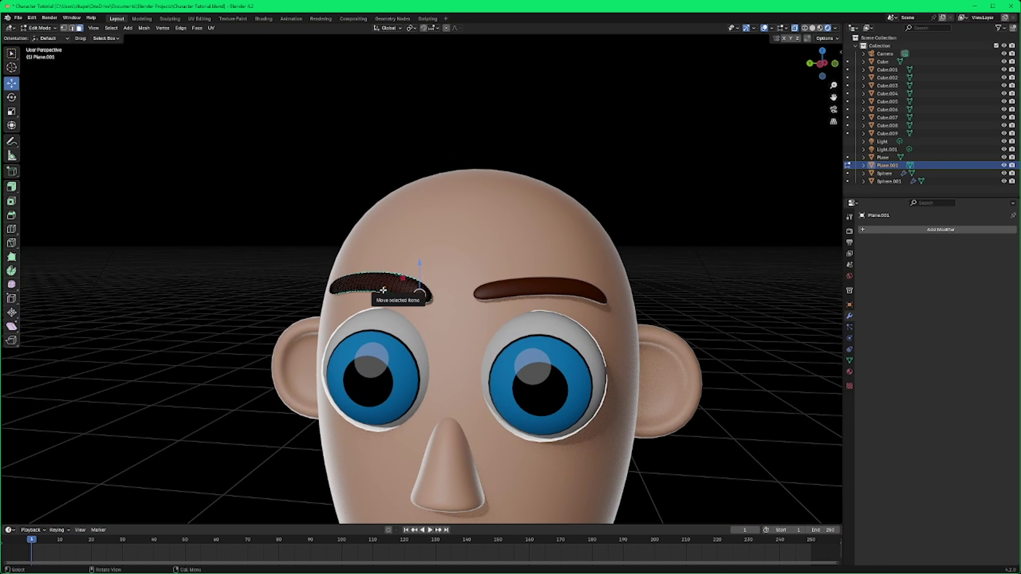
pyautogui.press('a')
pyautogui.hotkey('ctrl', 'f')
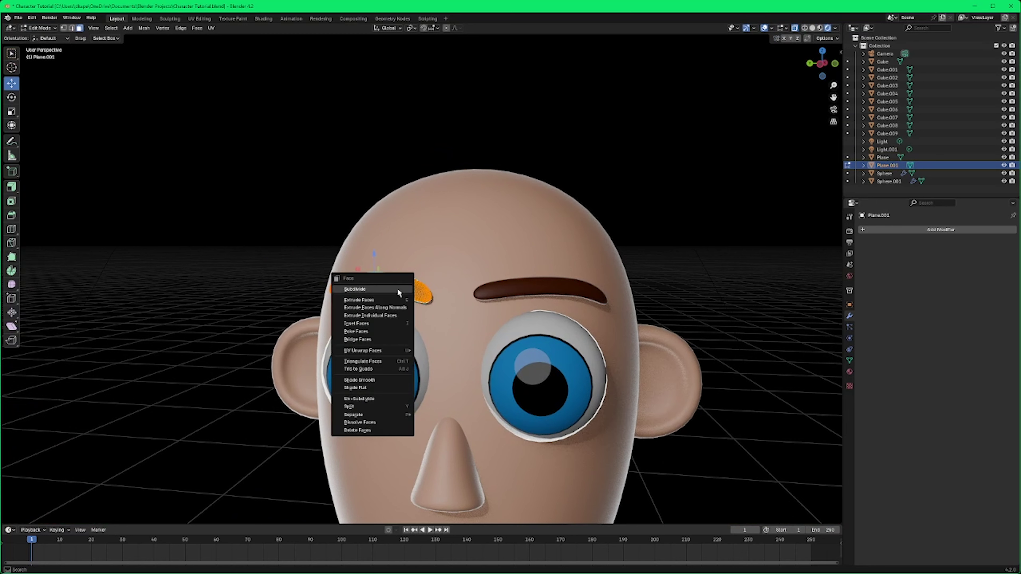
pyautogui.moveTo(386, 351)
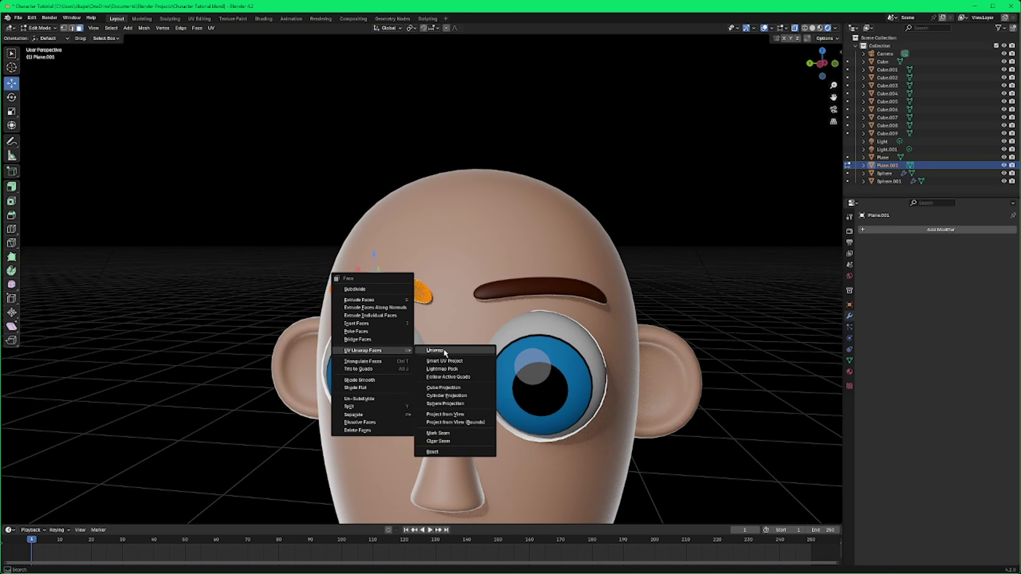
pyautogui.click(446, 360)
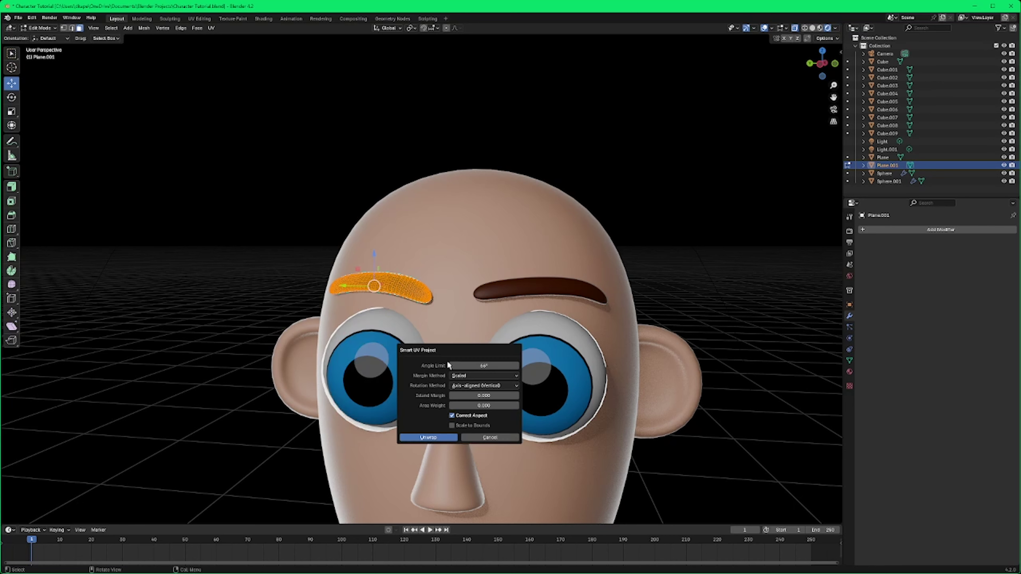
pyautogui.click(430, 436)
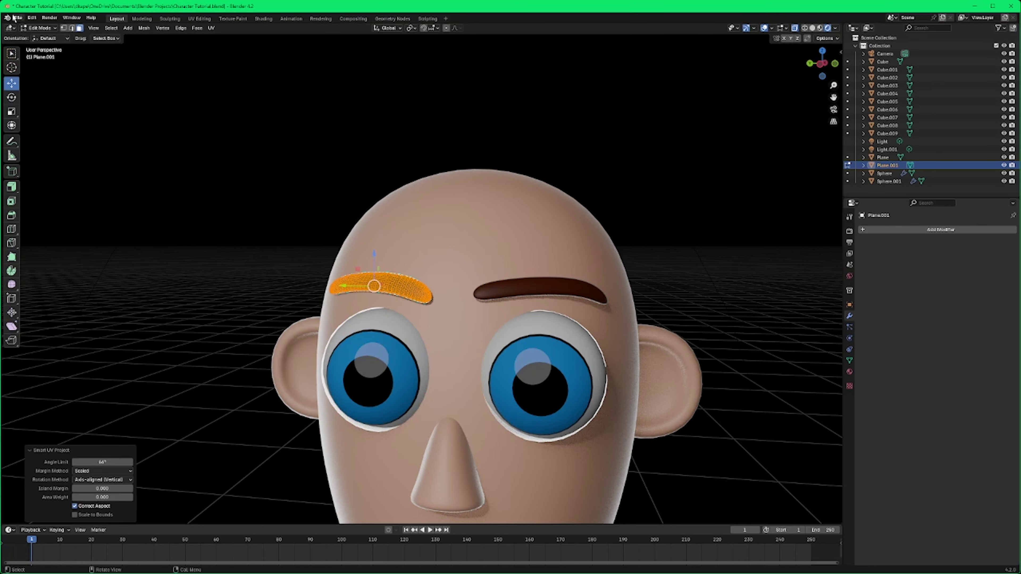
pyautogui.click(41, 28)
pyautogui.click(48, 39)
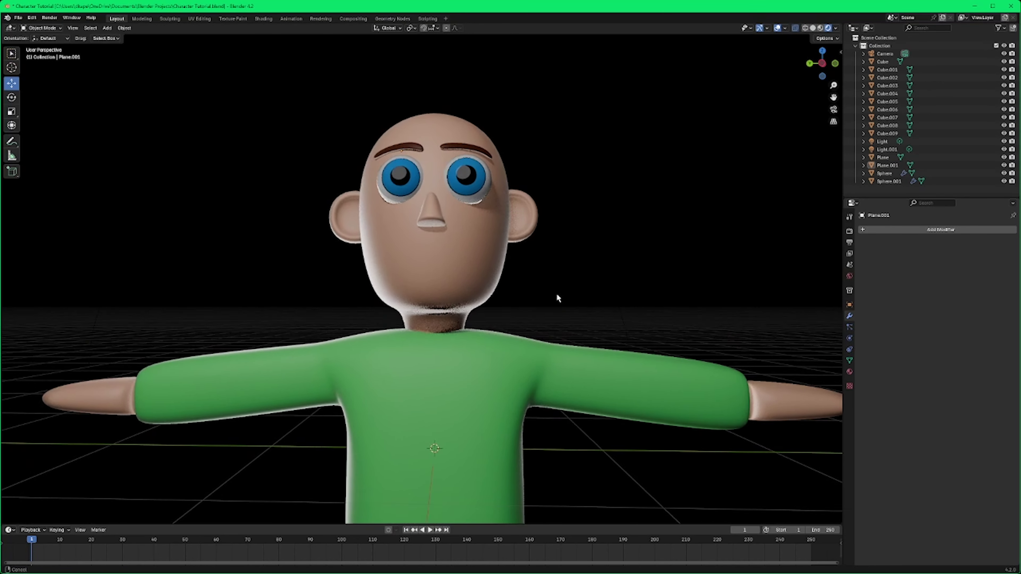
# Step: Add a mesh plane for the mouth and move it along X until it sits in front of the character's torso
pyautogui.moveTo(558, 297); pyautogui.dragTo(571, 297, button='middle')
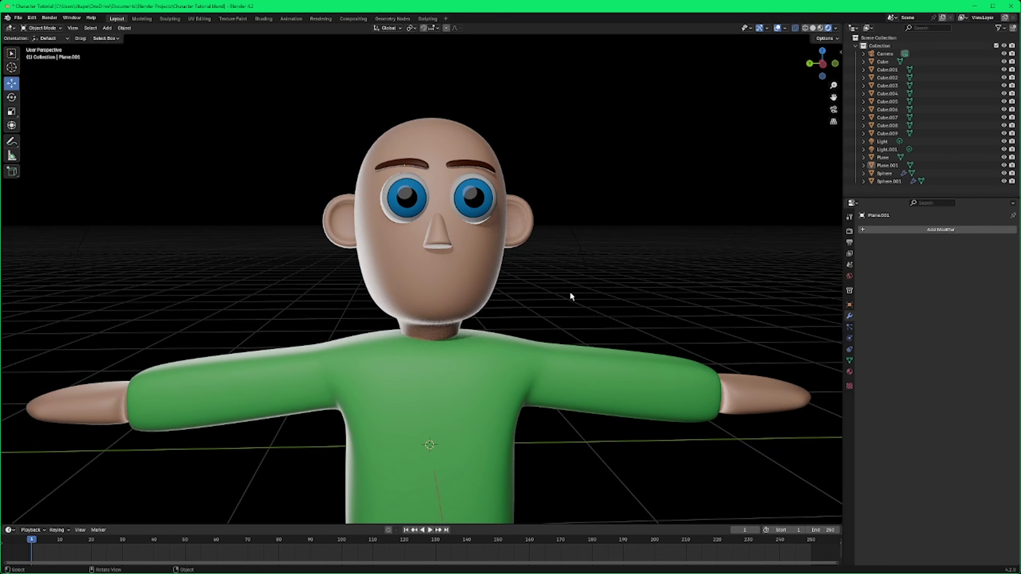
pyautogui.scroll(-6, 569, 292)
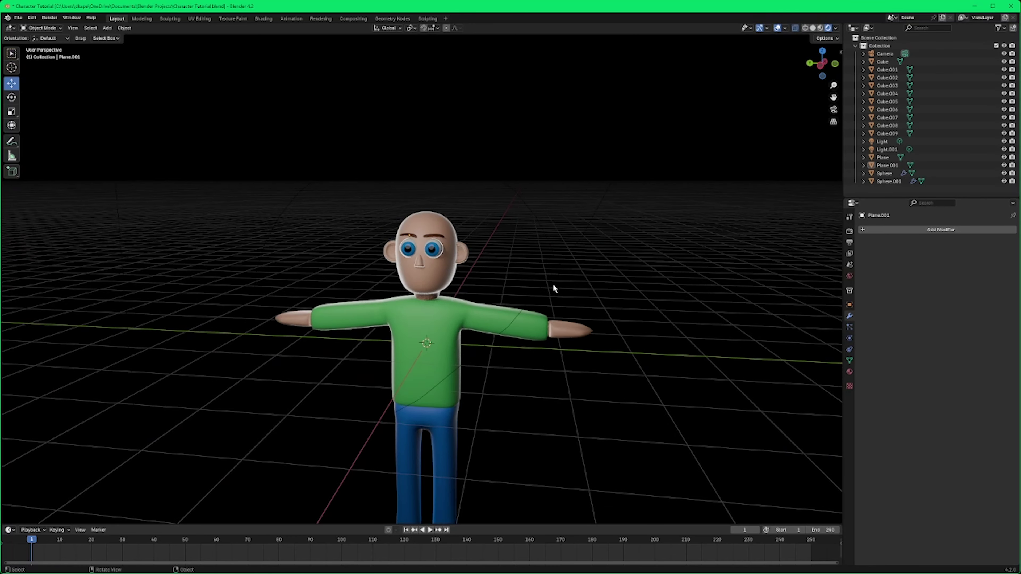
pyautogui.moveTo(553, 286); pyautogui.dragTo(555, 283, button='middle')
pyautogui.hotkey('shift', 'a')
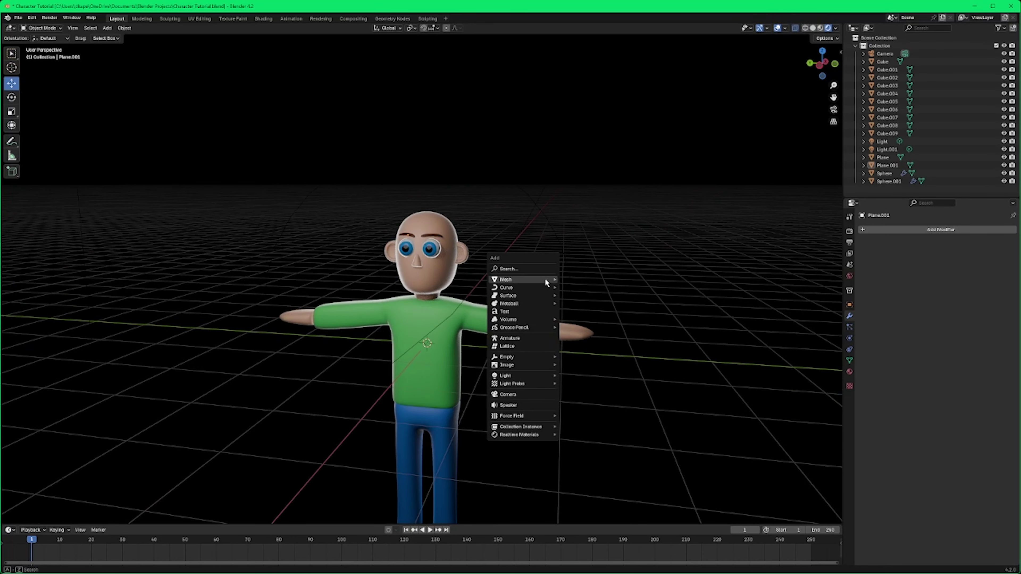
pyautogui.moveTo(544, 278)
pyautogui.click(583, 280)
pyautogui.moveTo(552, 305); pyautogui.dragTo(414, 323, button='middle')
pyautogui.press('g')
pyautogui.press('x')
pyautogui.click(405, 328)
# Step: Narrow the plane along X to about a tenth of its width and shift it slightly along X
pyautogui.press('s')
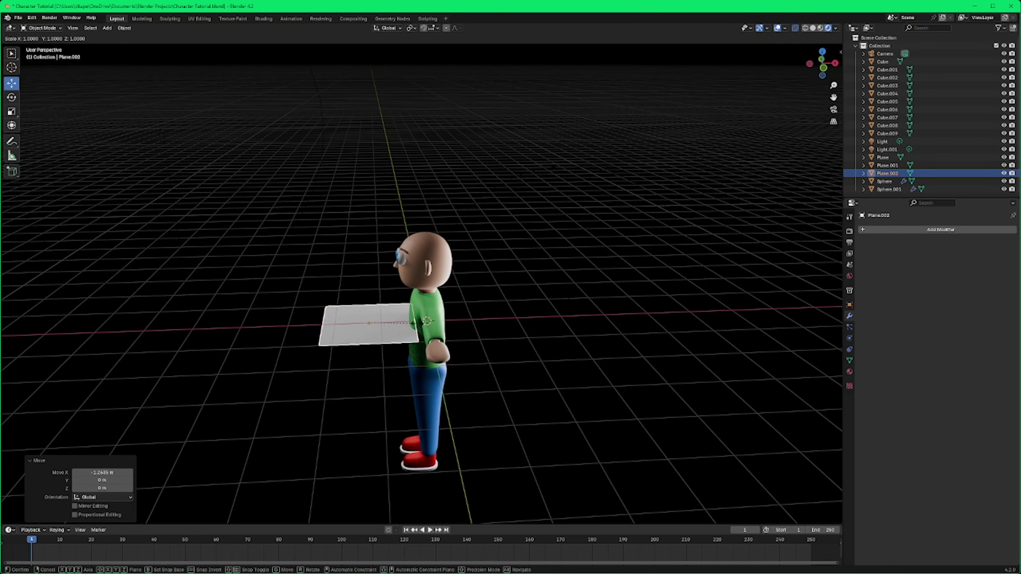
pyautogui.press('x')
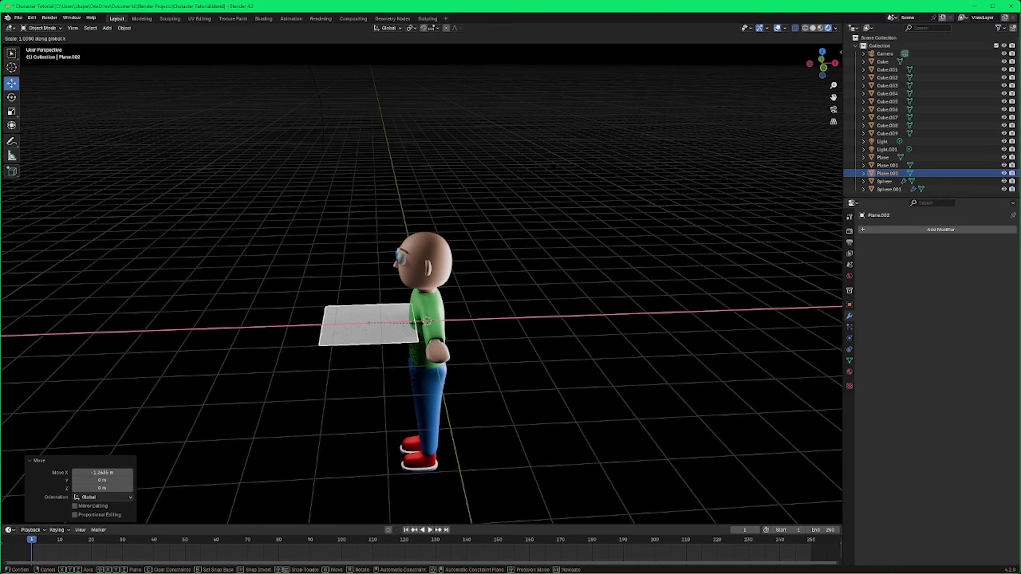
pyautogui.click(370, 329)
pyautogui.moveTo(396, 327); pyautogui.dragTo(410, 326)
pyautogui.scroll(3, 392, 344)
pyautogui.moveTo(388, 357); pyautogui.dragTo(393, 361, button='middle')
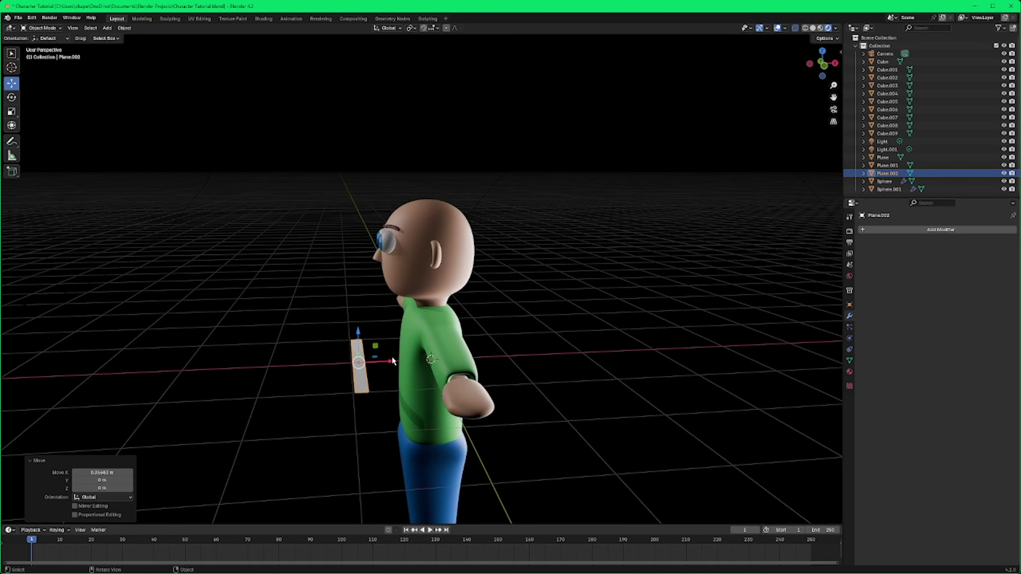
# Step: Rotate the plane 90° about the Y axis and raise it about 1.1 m along Z to mouth height
pyautogui.write('r')
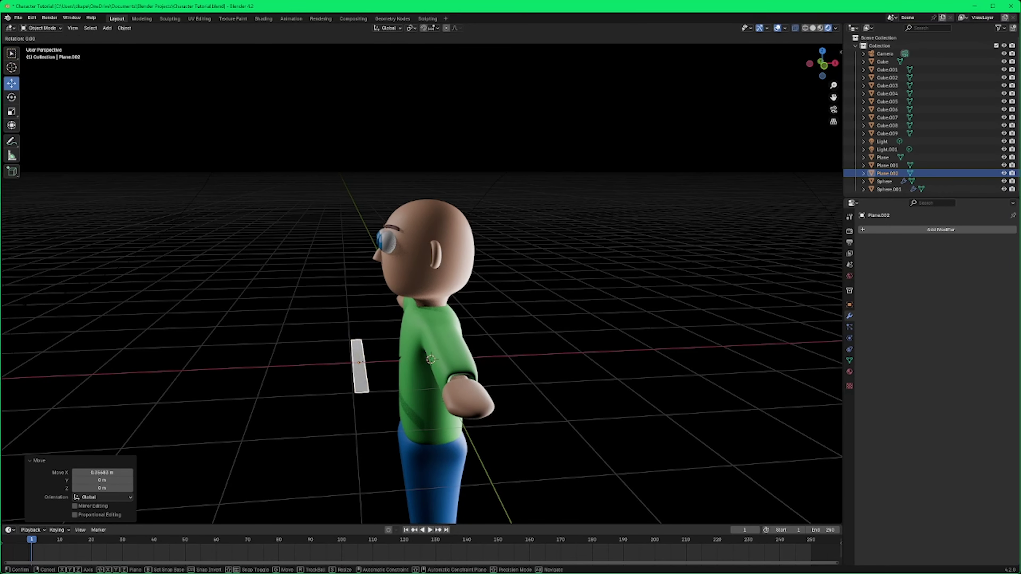
pyautogui.write('y90')
pyautogui.press('Return')
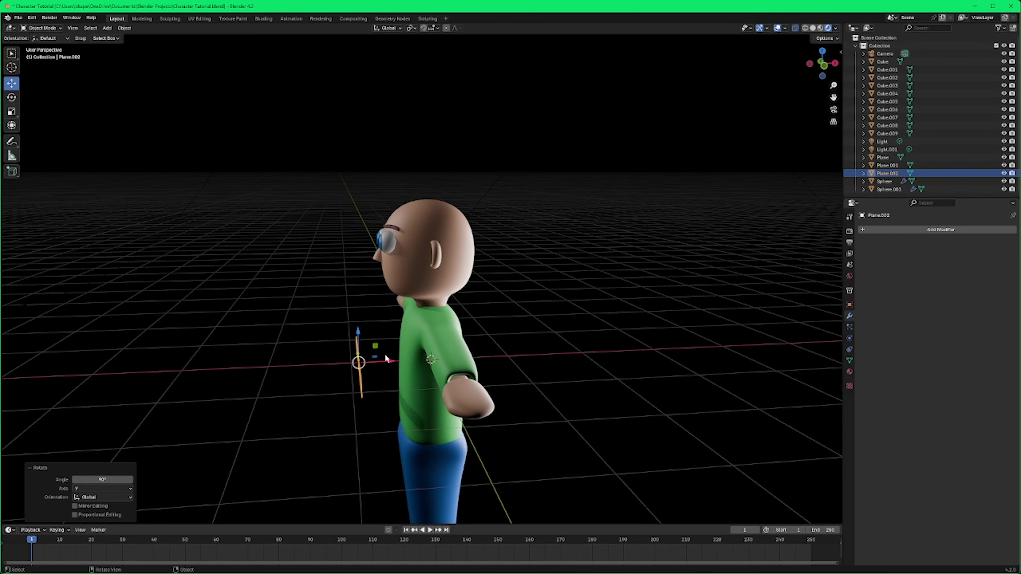
pyautogui.moveTo(384, 355); pyautogui.dragTo(374, 341, button='middle')
pyautogui.press('g')
pyautogui.press('z')
pyautogui.click(399, 245)
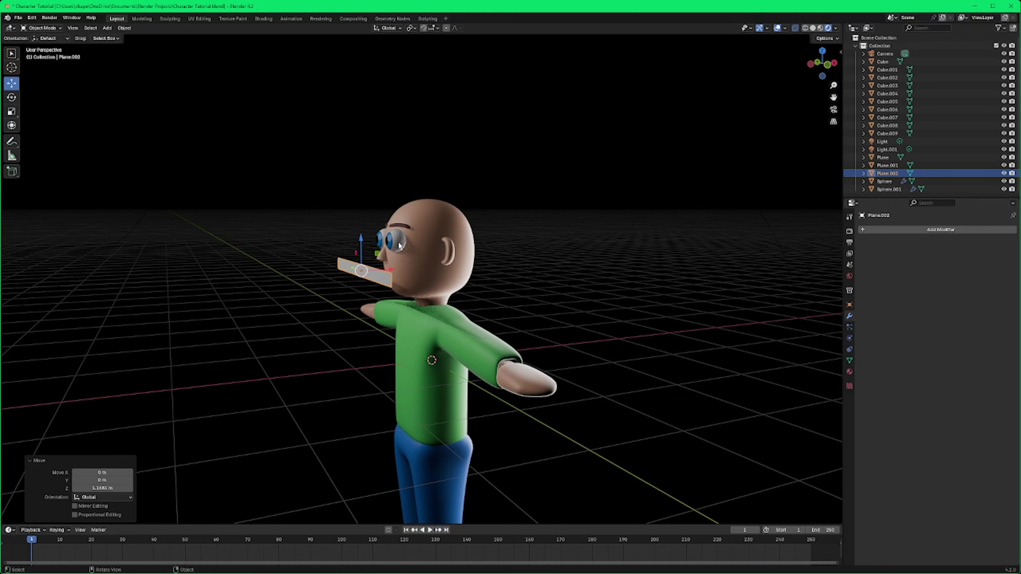
# Step: Move the plane along X against the face and lower it slightly to sit below the nose
pyautogui.press('g')
pyautogui.press('x')
pyautogui.click(391, 289)
pyautogui.moveTo(390, 288); pyautogui.dragTo(431, 247, button='middle')
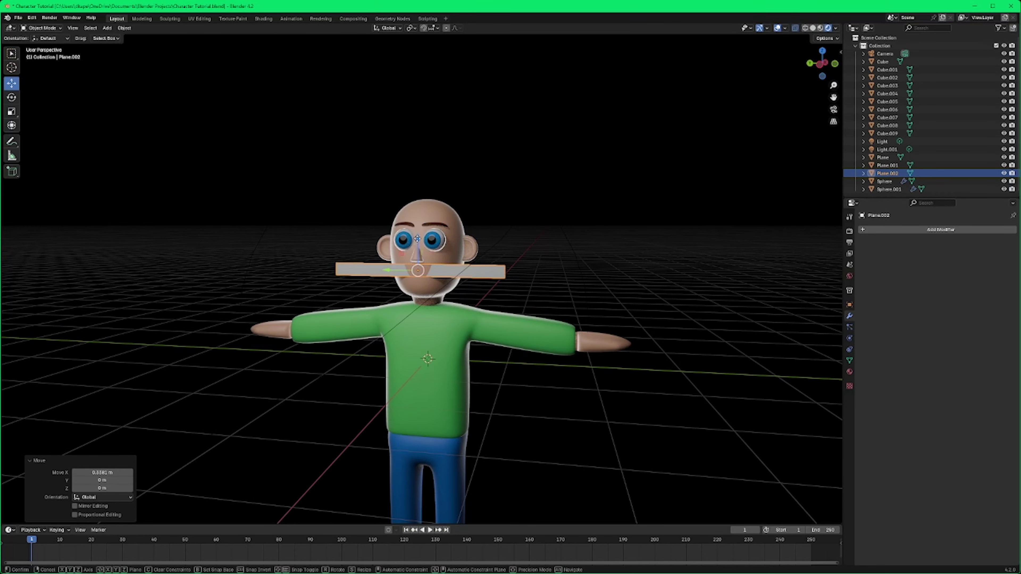
pyautogui.press('g')
pyautogui.press('z')
pyautogui.click(422, 248)
pyautogui.scroll(2, 422, 248)
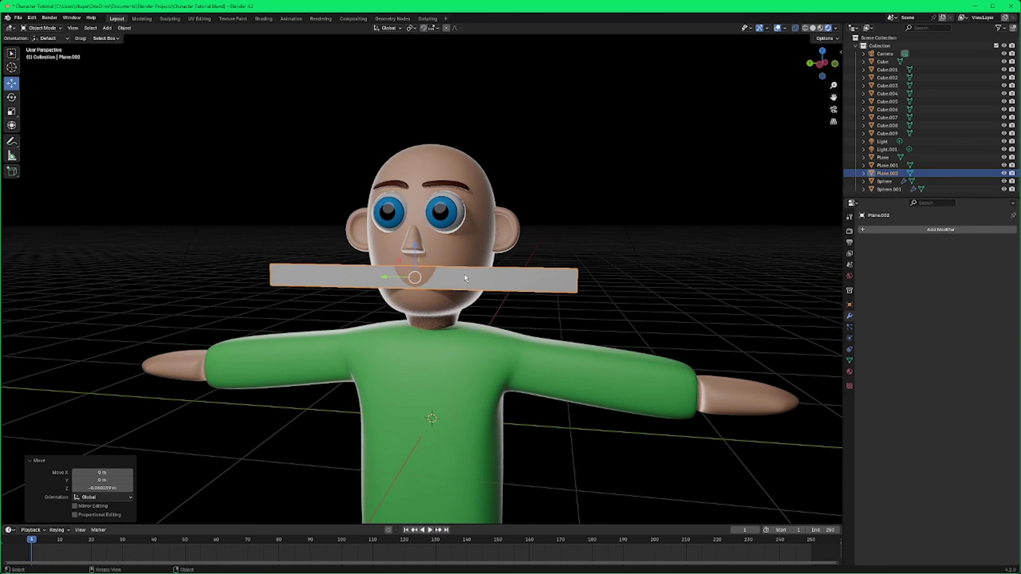
# Step: Scale the plane down along Y so that it becomes a mouth-wide strip within the face
pyautogui.scroll(1, 489, 300)
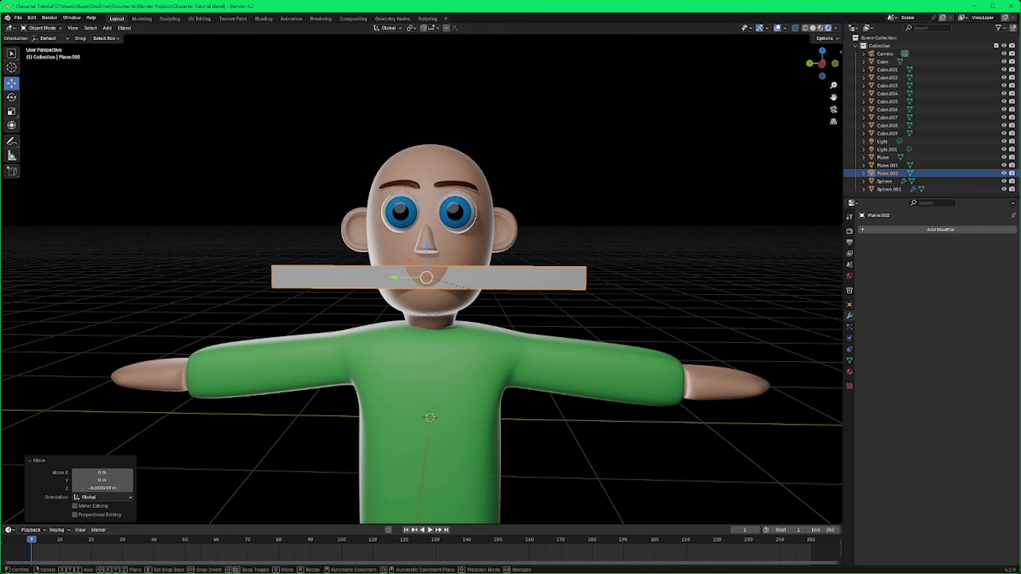
pyautogui.press('s')
pyautogui.press('y')
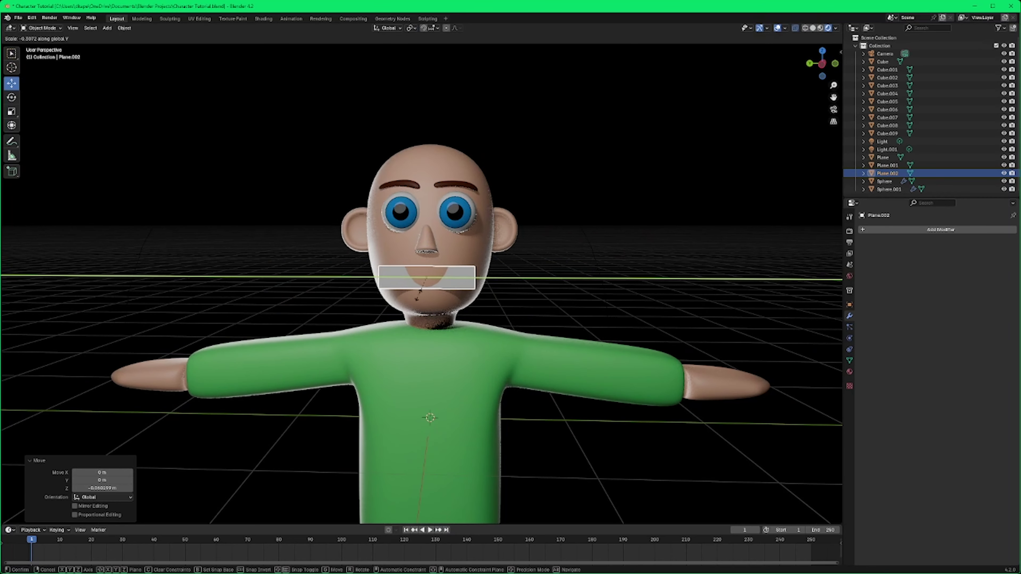
pyautogui.click(435, 287)
pyautogui.scroll(7, 450, 286)
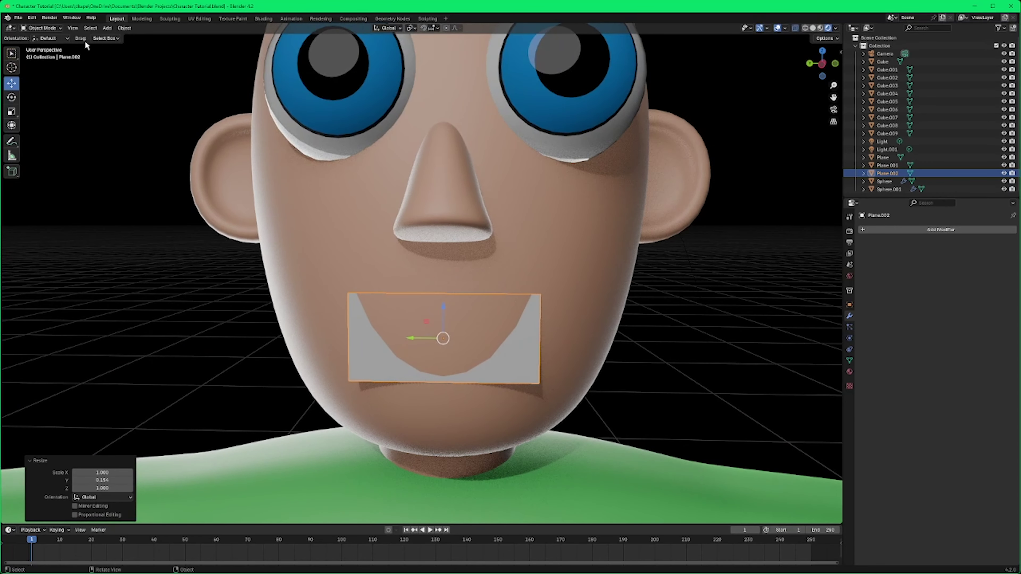
# Step: Divide the mouth plane in Edit Mode with three evenly spaced vertical loop cuts
pyautogui.click(43, 28)
pyautogui.click(43, 47)
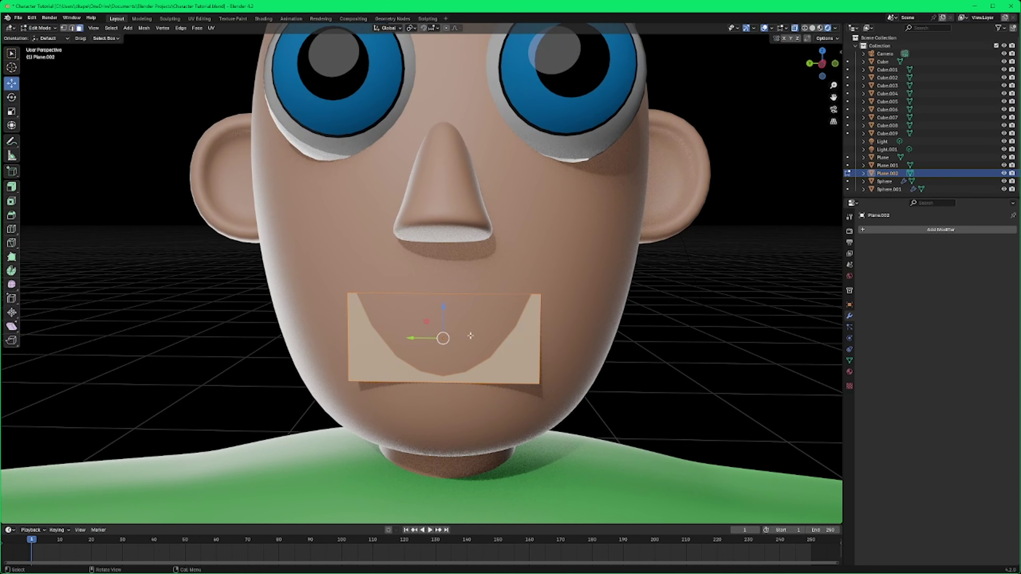
pyautogui.click(11, 229)
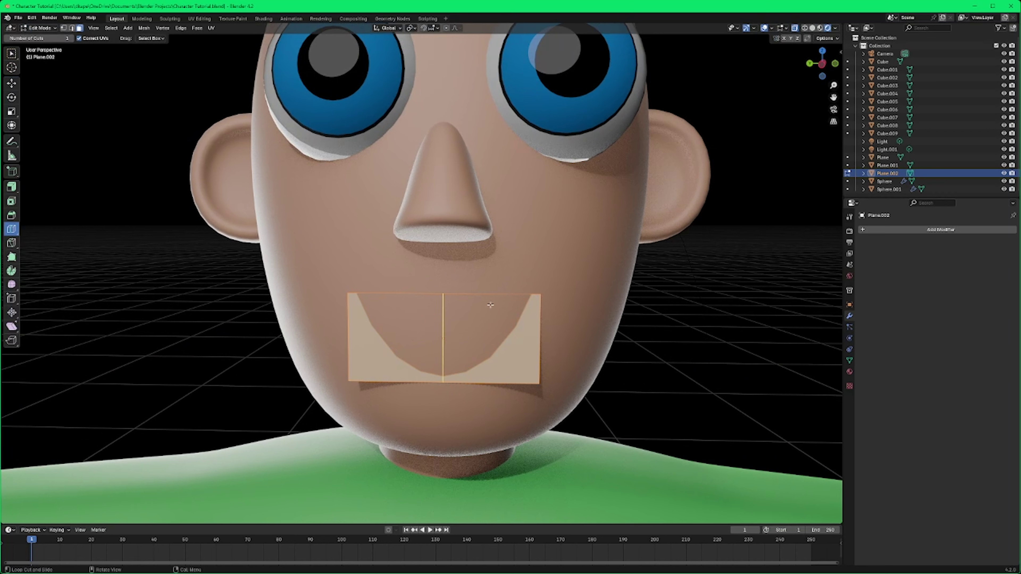
pyautogui.click(444, 300)
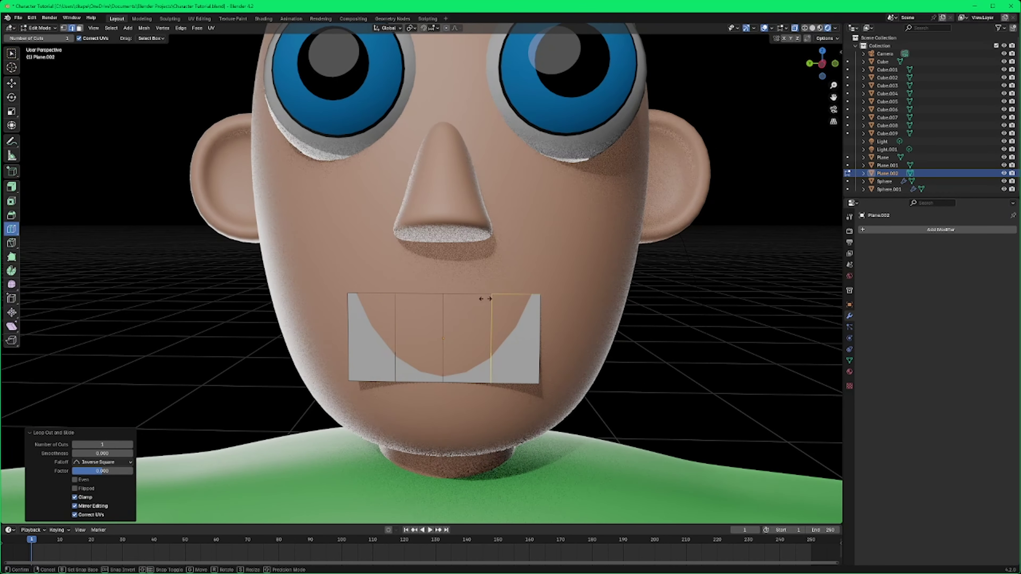
# Step: Select the three middle vertices of the mouth's upper edge in vertex mode and lower them along Z into a smile
pyautogui.click(63, 28)
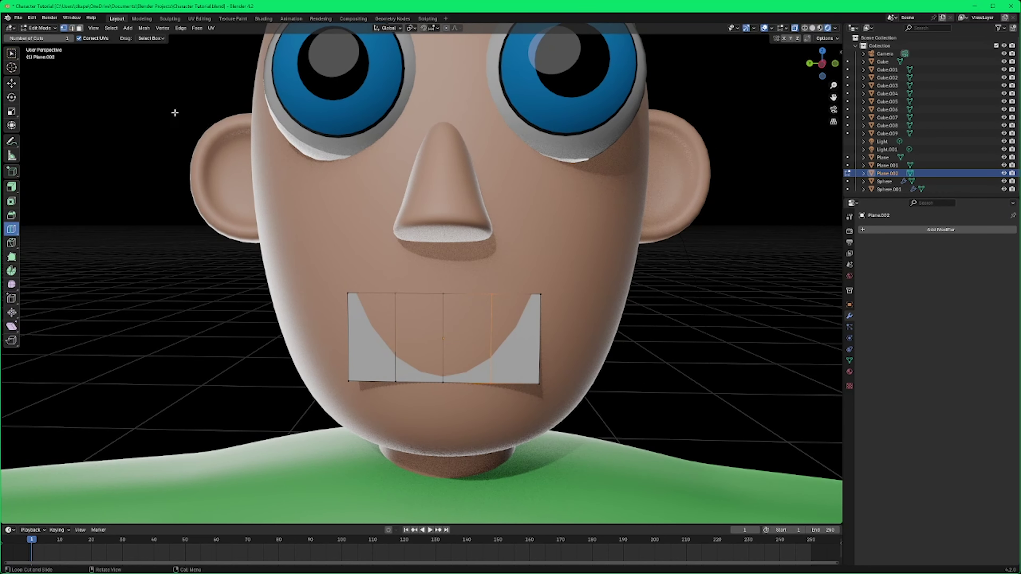
pyautogui.click(40, 28)
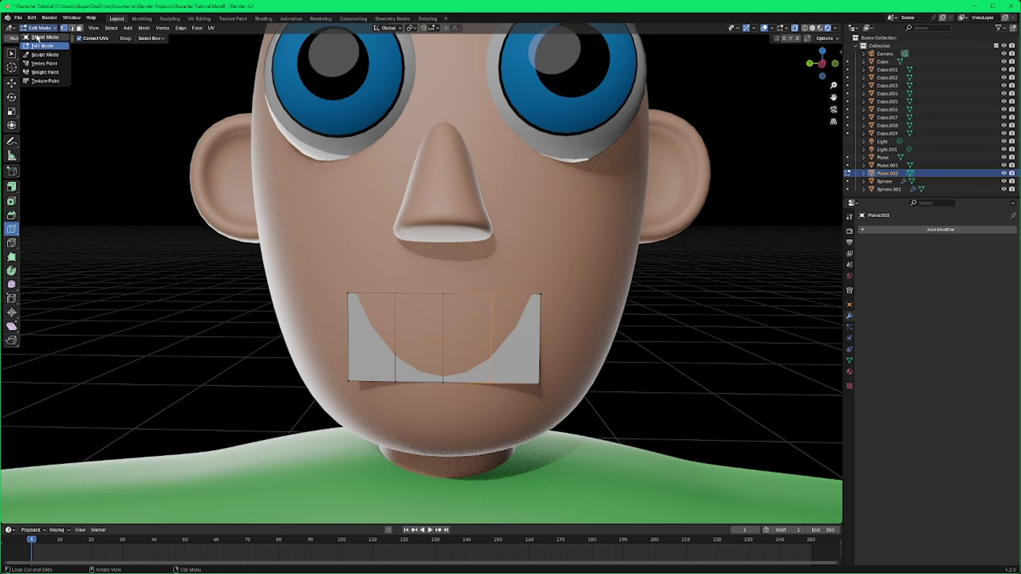
pyautogui.click(40, 39)
pyautogui.click(56, 29)
pyautogui.click(53, 46)
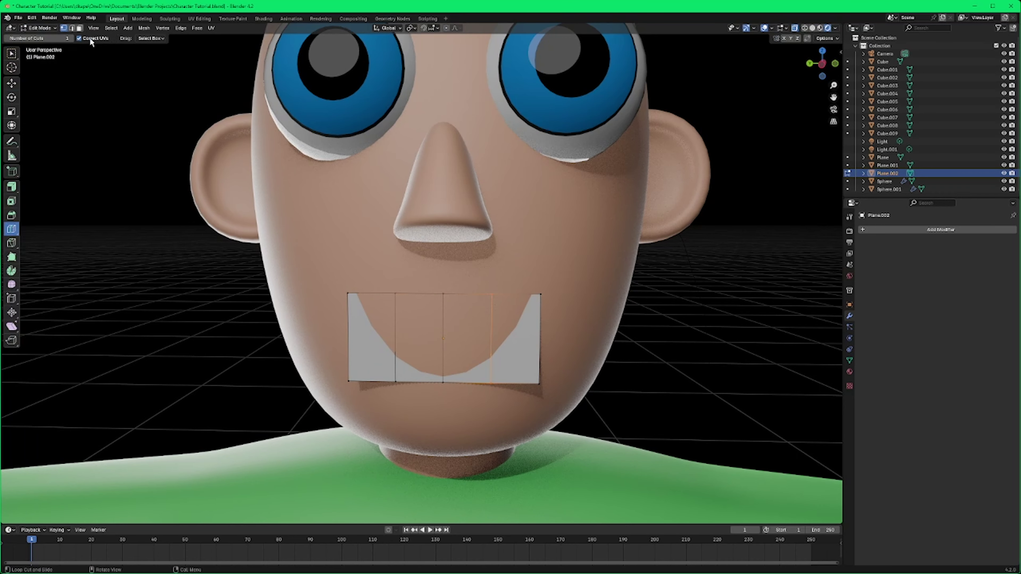
pyautogui.click(11, 54)
pyautogui.click(387, 290)
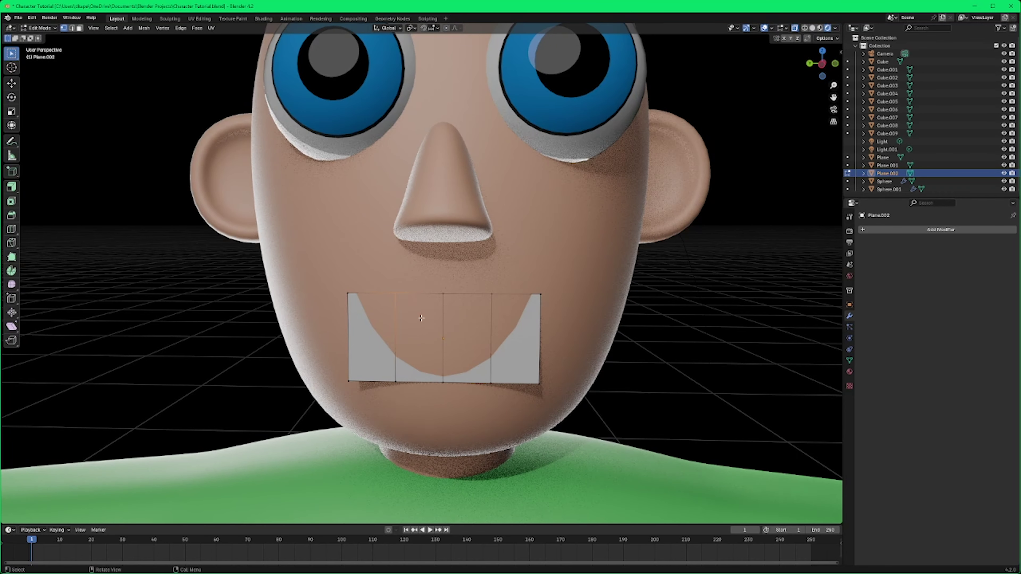
pyautogui.moveTo(382, 282); pyautogui.dragTo(511, 319)
pyautogui.hotkey('shift', 'space')
pyautogui.press('g')
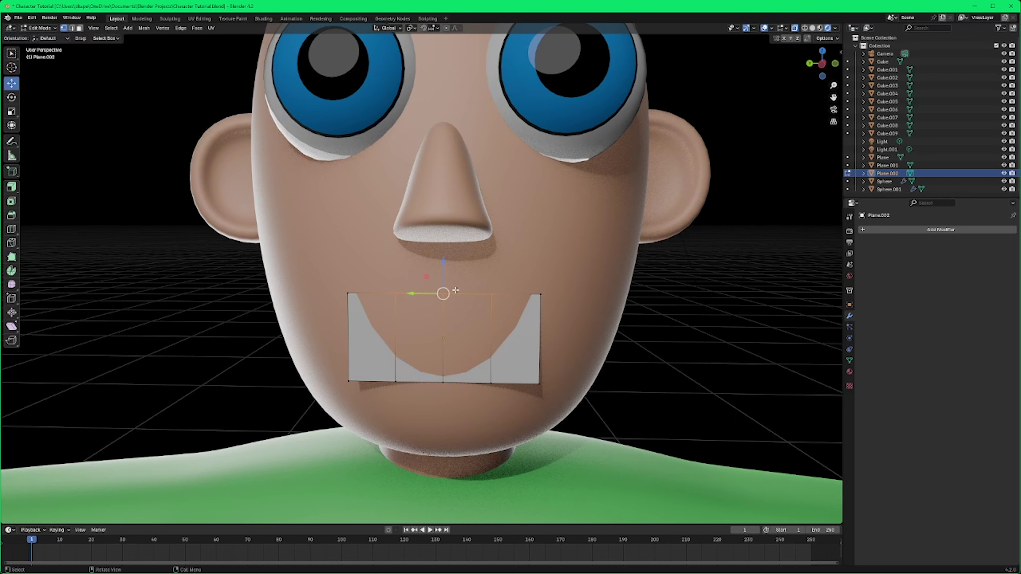
pyautogui.moveTo(444, 264); pyautogui.dragTo(553, 376)
# Step: Raise the mouth's two lower outer corner vertices about 0.1 m along Z
pyautogui.click(539, 384)
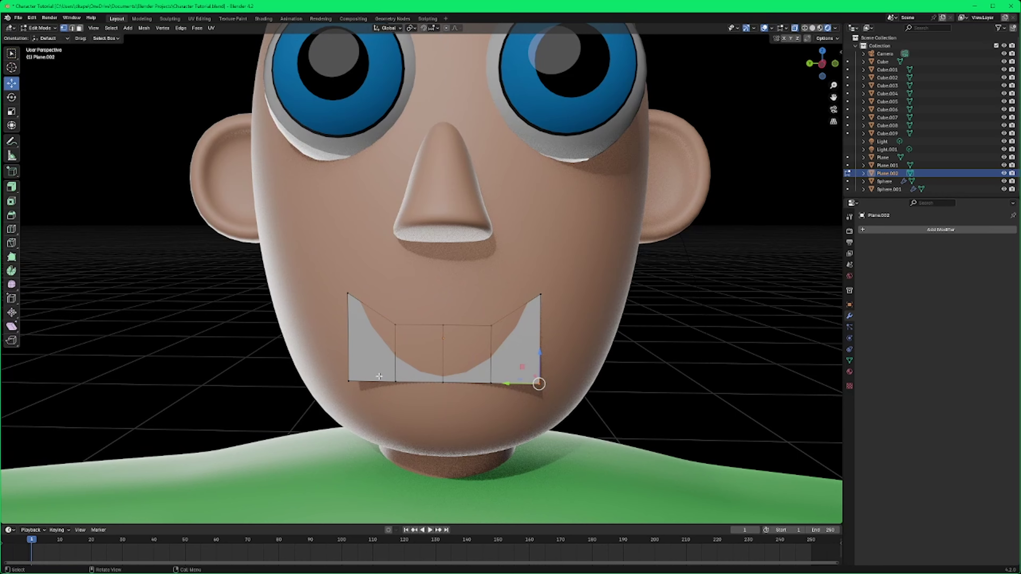
pyautogui.keyDown('shift'); pyautogui.click(349, 380); pyautogui.keyUp('shift')
pyautogui.press('g')
pyautogui.press('z')
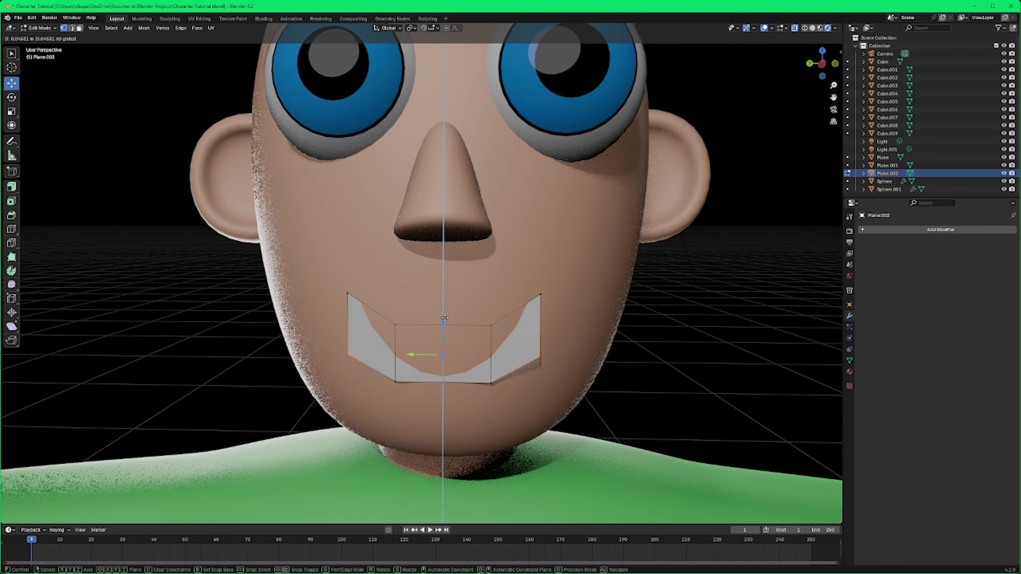
pyautogui.click(438, 285)
# Step: Move the mouth's upper outer corner vertex on the character's left side along X to fit the face surface
pyautogui.moveTo(439, 285); pyautogui.dragTo(463, 369, button='middle')
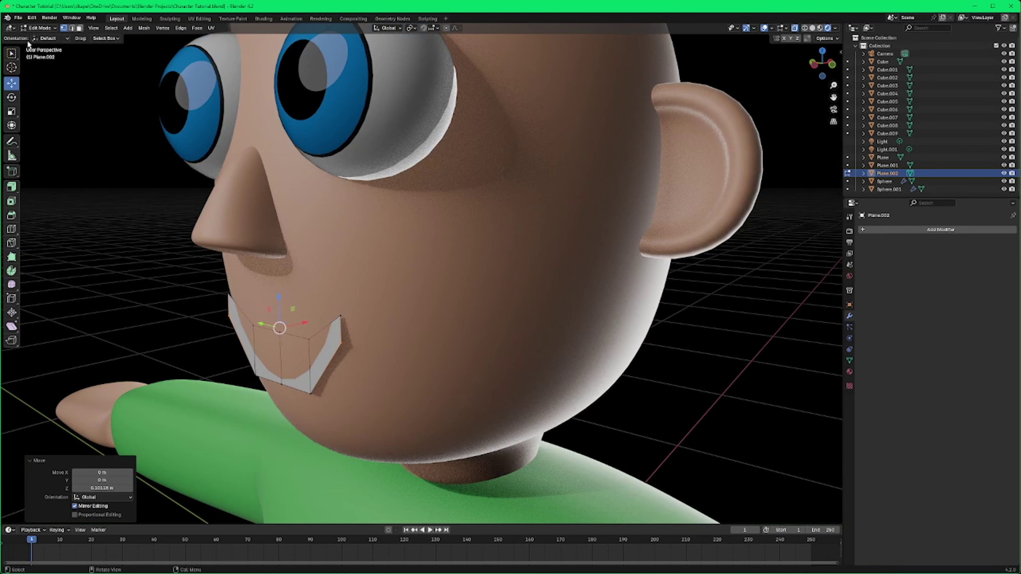
pyautogui.click(14, 52)
pyautogui.scroll(3, 303, 321)
pyautogui.moveTo(340, 362); pyautogui.dragTo(492, 290, button='middle')
pyautogui.moveTo(473, 274); pyautogui.dragTo(507, 296)
pyautogui.moveTo(509, 302); pyautogui.dragTo(502, 301, button='middle')
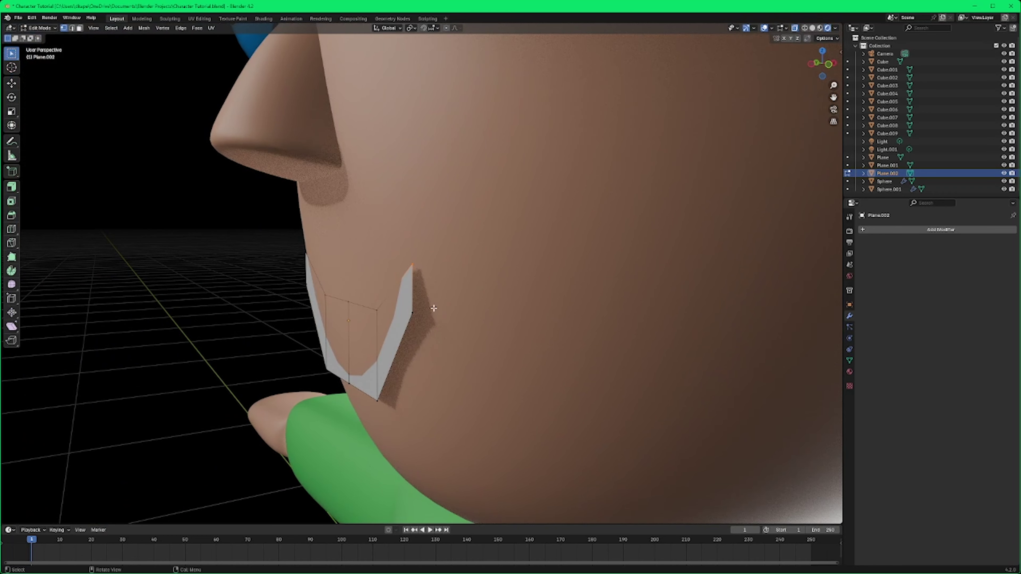
pyautogui.hotkey('shift', 'space')
pyautogui.press('g')
pyautogui.moveTo(440, 264)
pyautogui.mouseDown()
pyautogui.moveTo(450, 265)
pyautogui.moveTo(439, 266)
pyautogui.mouseUp()
pyautogui.click(431, 321)
pyautogui.click(424, 262)
# Step: Adjust the inner upper, inner lower and outer lower mouth vertices on the character's left along X to follow the face
pyautogui.click(375, 309)
pyautogui.moveTo(405, 309); pyautogui.dragTo(391, 313)
pyautogui.click(378, 399)
pyautogui.moveTo(406, 397); pyautogui.dragTo(417, 395)
pyautogui.click(413, 313)
pyautogui.moveTo(441, 311); pyautogui.dragTo(451, 311)
# Step: Adjust the mouth vertices on the character's right side along X to follow the curve of the face
pyautogui.scroll(-4, 578, 306)
pyautogui.moveTo(450, 311); pyautogui.dragTo(619, 306, button='middle')
pyautogui.scroll(4, 618, 306)
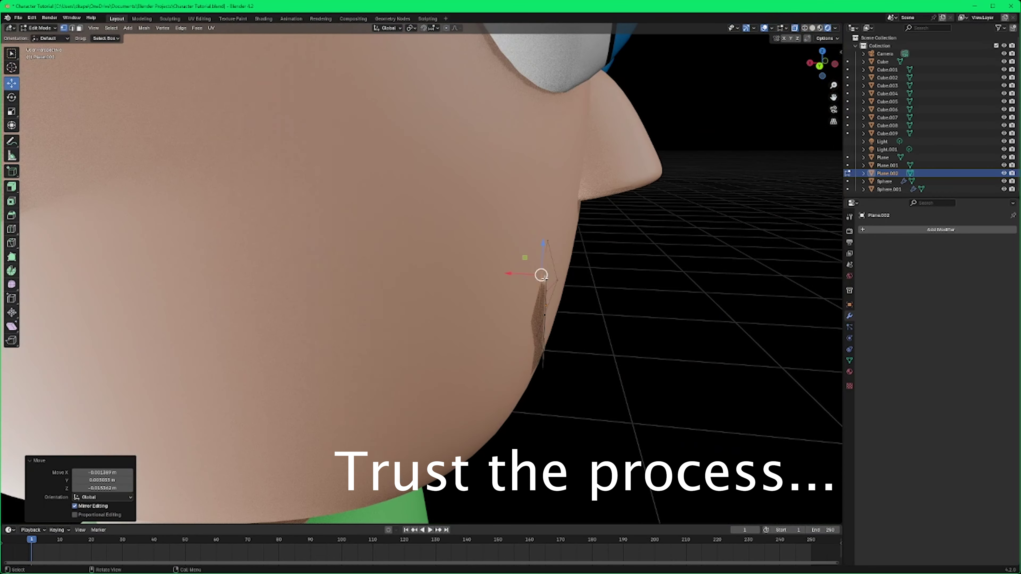
pyautogui.click(541, 281)
pyautogui.moveTo(512, 280); pyautogui.dragTo(504, 280)
pyautogui.moveTo(563, 306); pyautogui.dragTo(539, 309, button='middle')
pyautogui.click(550, 326)
pyautogui.moveTo(524, 324); pyautogui.dragTo(513, 323)
pyautogui.click(586, 409)
pyautogui.moveTo(559, 406); pyautogui.dragTo(556, 406)
pyautogui.moveTo(556, 406); pyautogui.dragTo(483, 410, button='middle')
pyautogui.click(654, 417)
# Step: Move the middle vertex of the mouth's upper edge forward about 0.02 m along X
pyautogui.click(342, 330)
pyautogui.moveTo(367, 328); pyautogui.dragTo(376, 339)
pyautogui.click(367, 339)
pyautogui.moveTo(376, 339); pyautogui.dragTo(681, 333, button='middle')
pyautogui.scroll(-5, 681, 333)
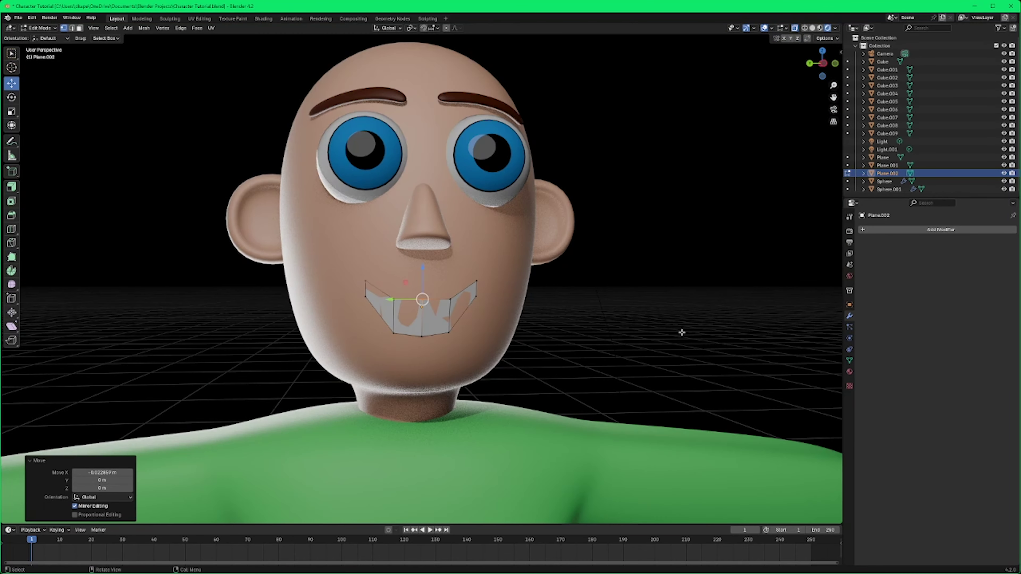
# Step: Add a Solidify modifier to the mouth plane and set its thickness to 0.02 m
pyautogui.click(943, 230)
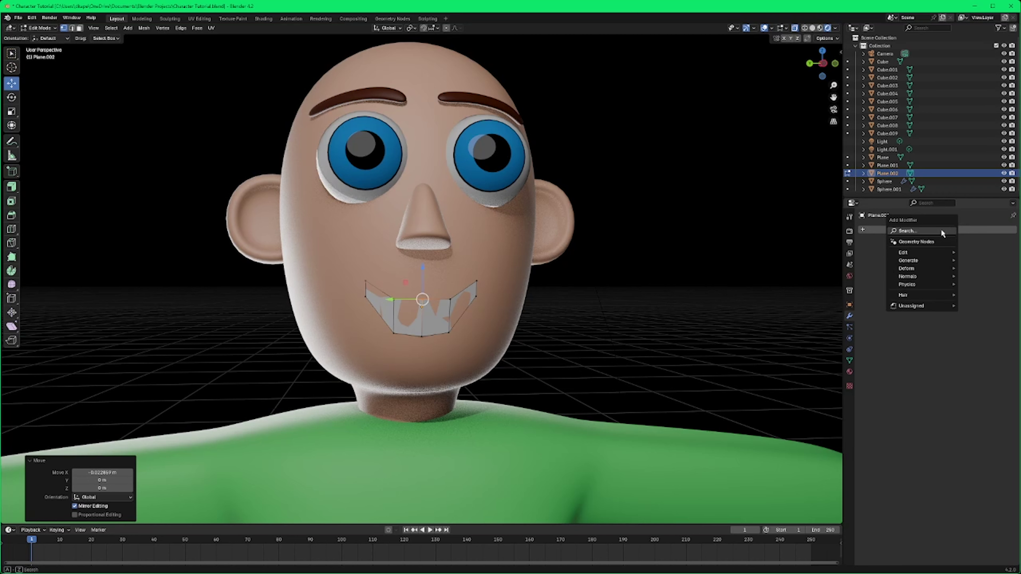
pyautogui.click(941, 231)
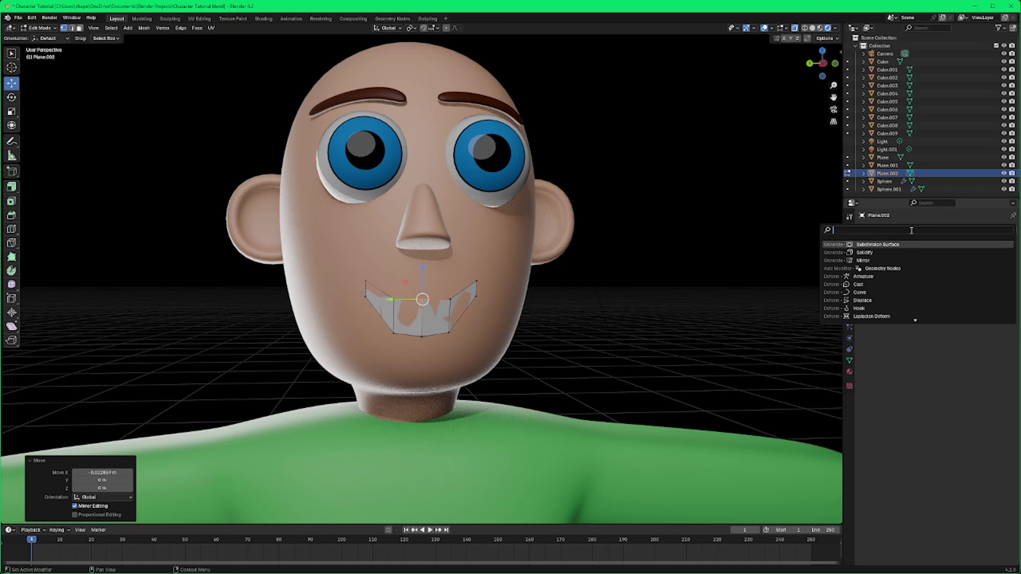
pyautogui.write('sol')
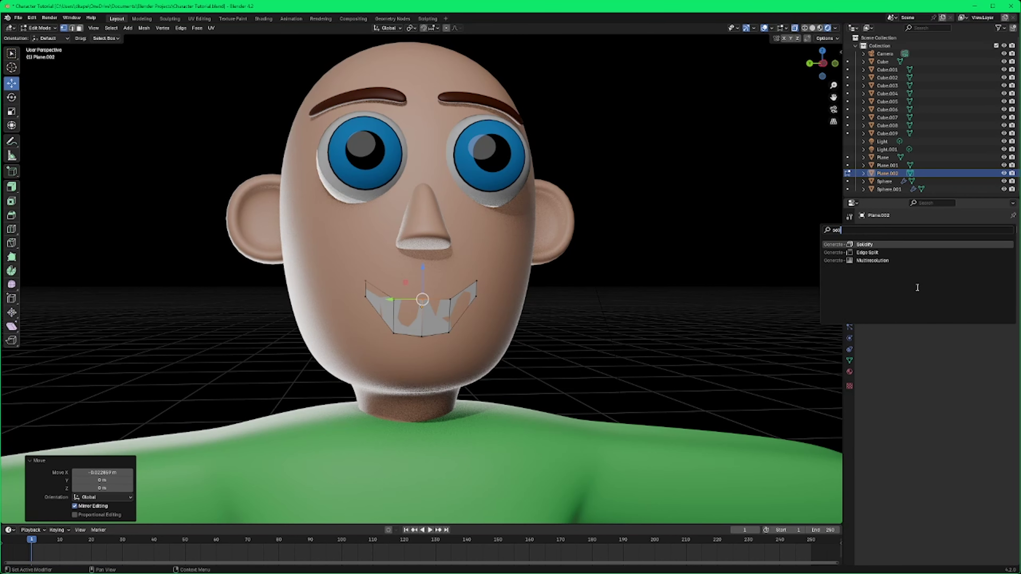
pyautogui.press('Return')
pyautogui.moveTo(563, 282); pyautogui.dragTo(402, 282, button='middle')
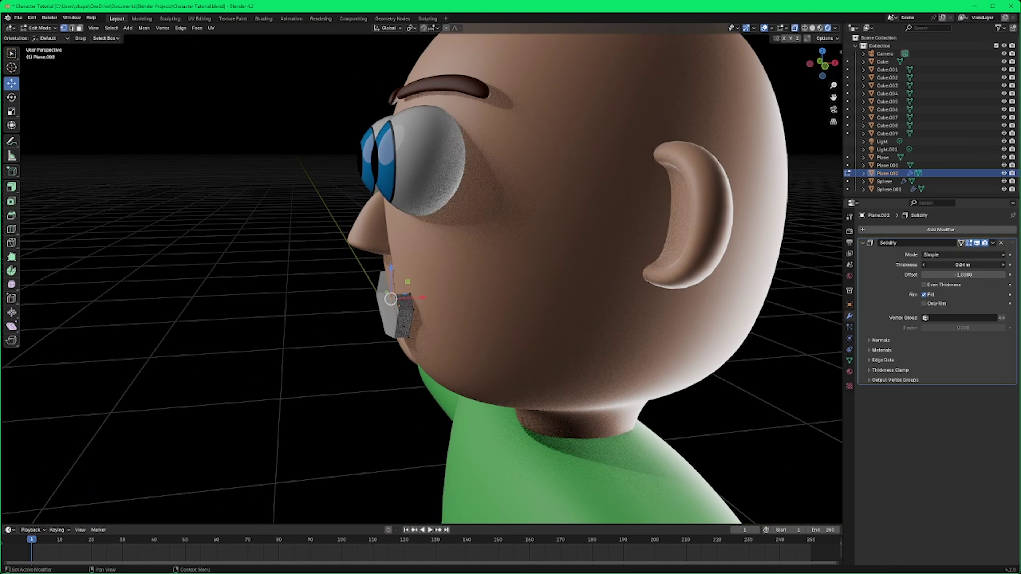
pyautogui.moveTo(963, 264); pyautogui.dragTo(950, 264)
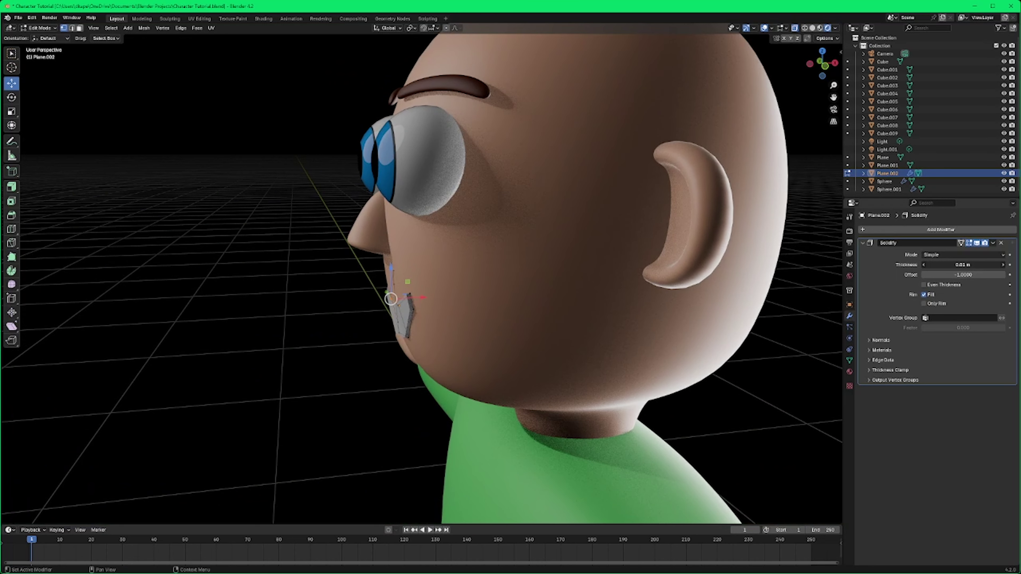
pyautogui.moveTo(950, 264)
pyautogui.mouseDown()
pyautogui.moveTo(960, 264)
pyautogui.moveTo(948, 264)
pyautogui.mouseUp()
pyautogui.click(967, 264)
pyautogui.press('Return')
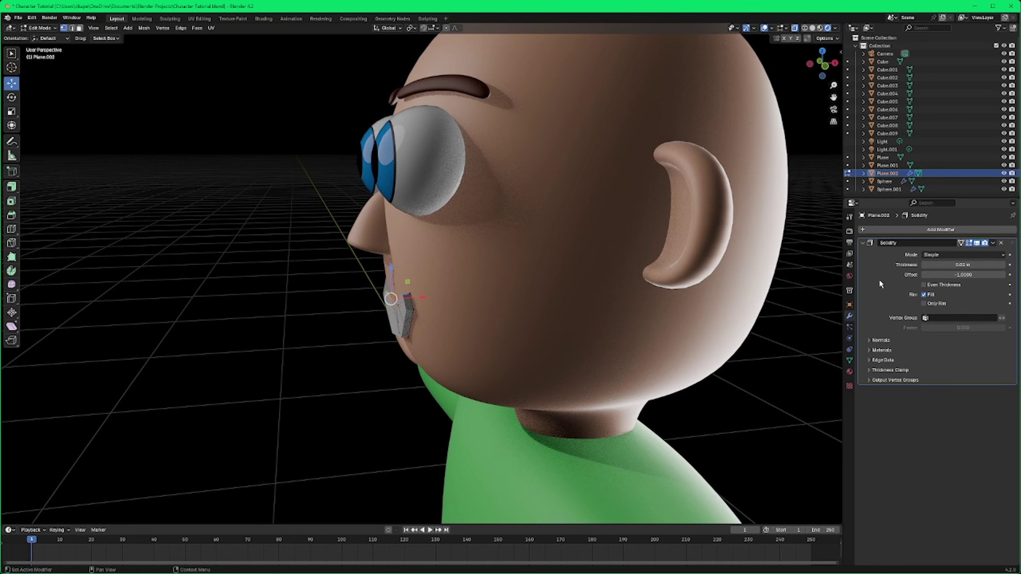
# Step: Add a Subdivision Surface modifier to the mouth with 3 viewport levels
pyautogui.moveTo(723, 434); pyautogui.dragTo(802, 408, button='middle')
pyautogui.click(944, 228)
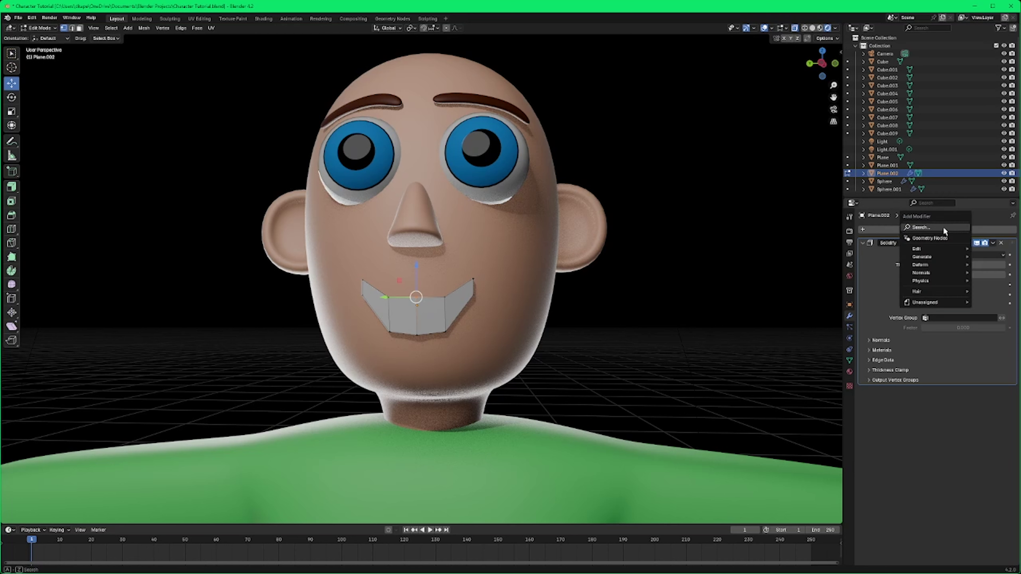
pyautogui.press('space')
pyautogui.write('su')
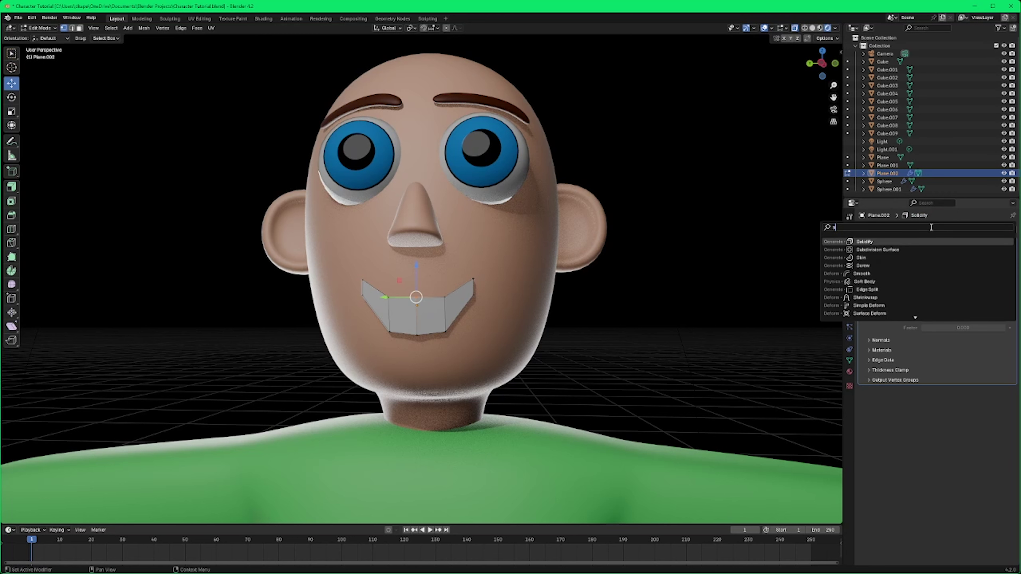
pyautogui.click(898, 249)
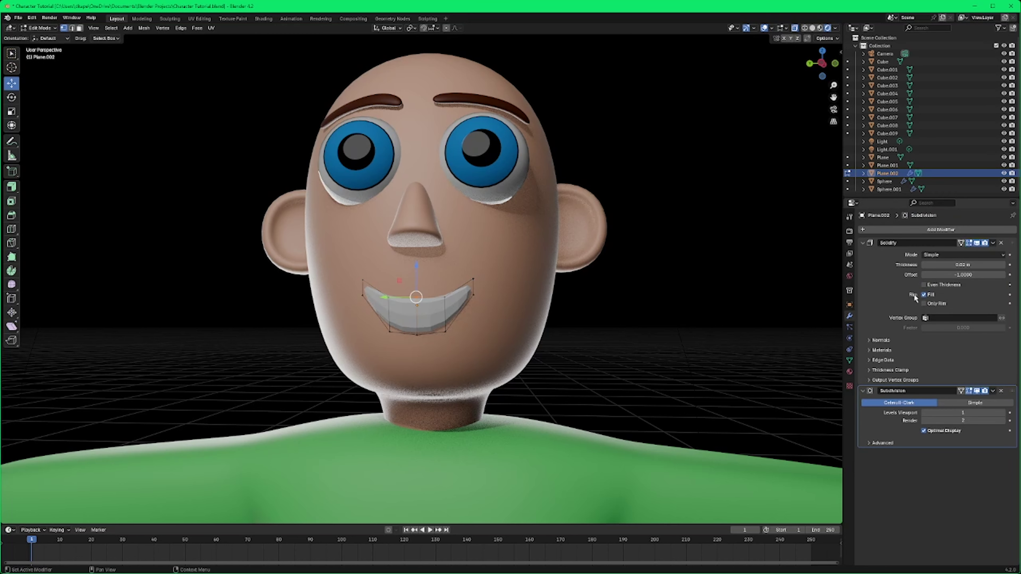
pyautogui.click(1002, 414)
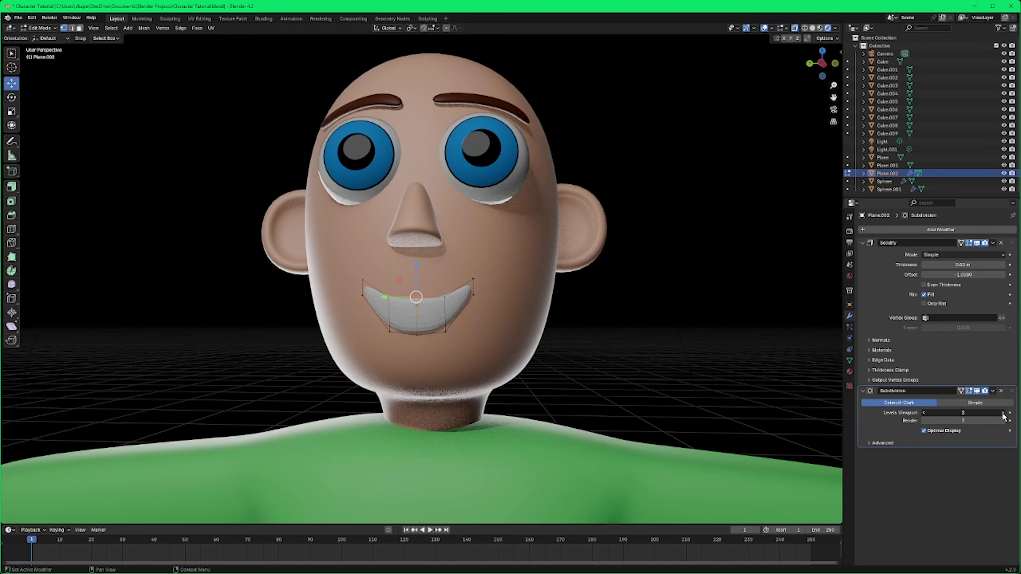
pyautogui.click(1002, 413)
# Step: Return to Object Mode and apply Shade Auto Smooth to the mouth
pyautogui.scroll(3, 683, 358)
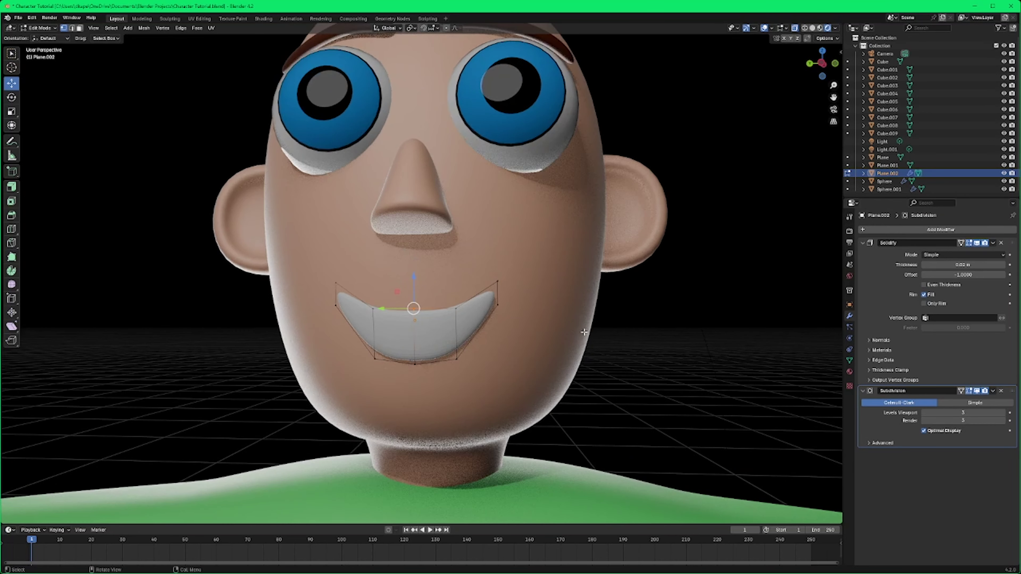
pyautogui.rightClick(432, 334)
pyautogui.click(52, 27)
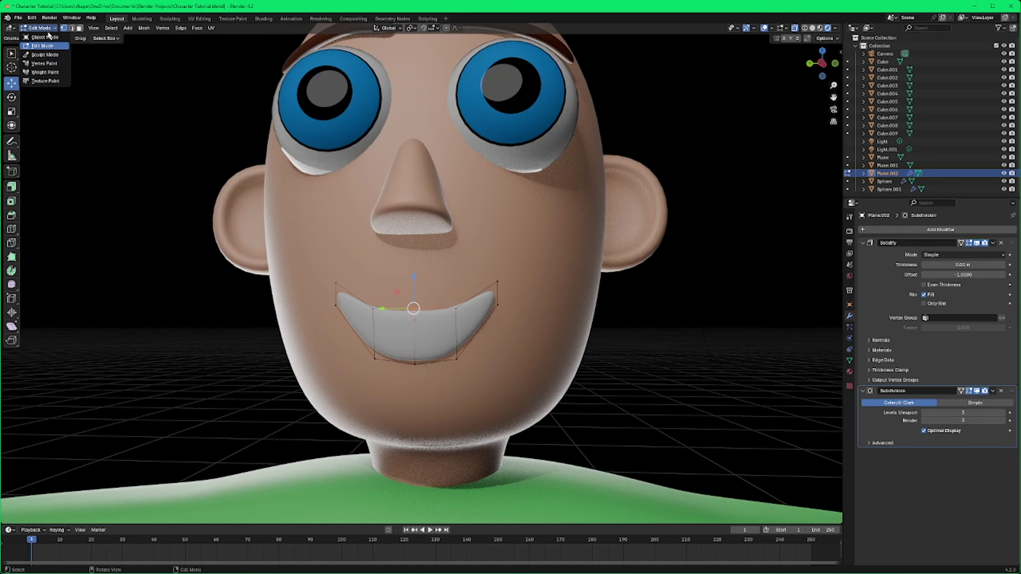
pyautogui.click(42, 37)
pyautogui.rightClick(449, 316)
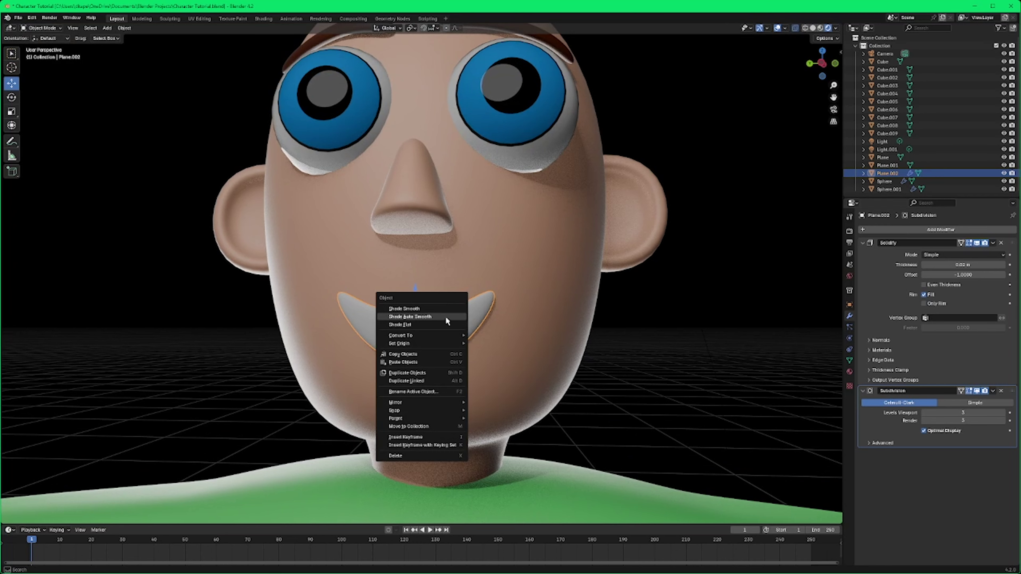
pyautogui.click(433, 316)
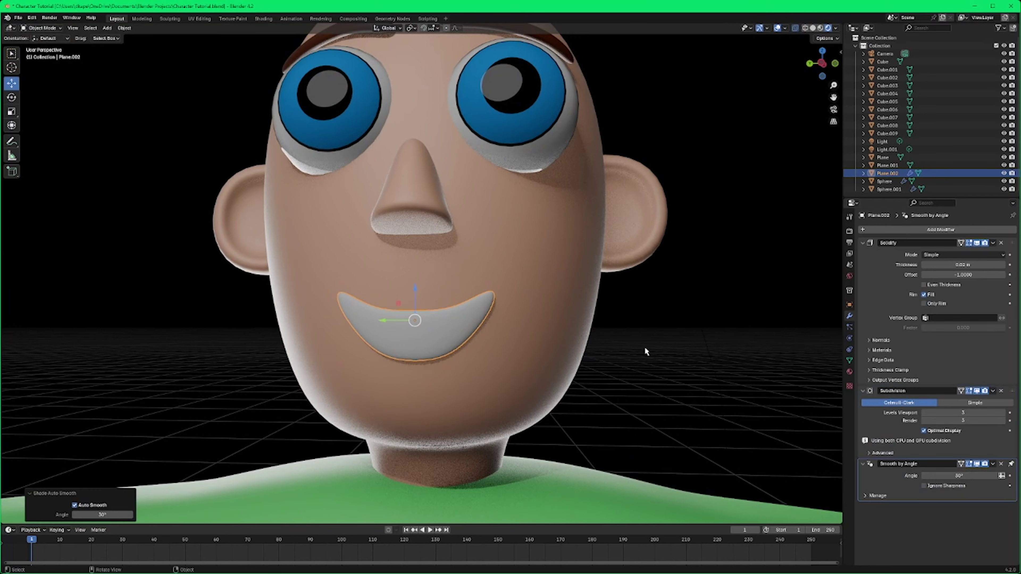
# Step: Move the whole mouth about 0.012 m along X, back toward the face
pyautogui.scroll(-3, 648, 344)
pyautogui.moveTo(648, 345); pyautogui.dragTo(605, 351, button='middle')
pyautogui.click(439, 311)
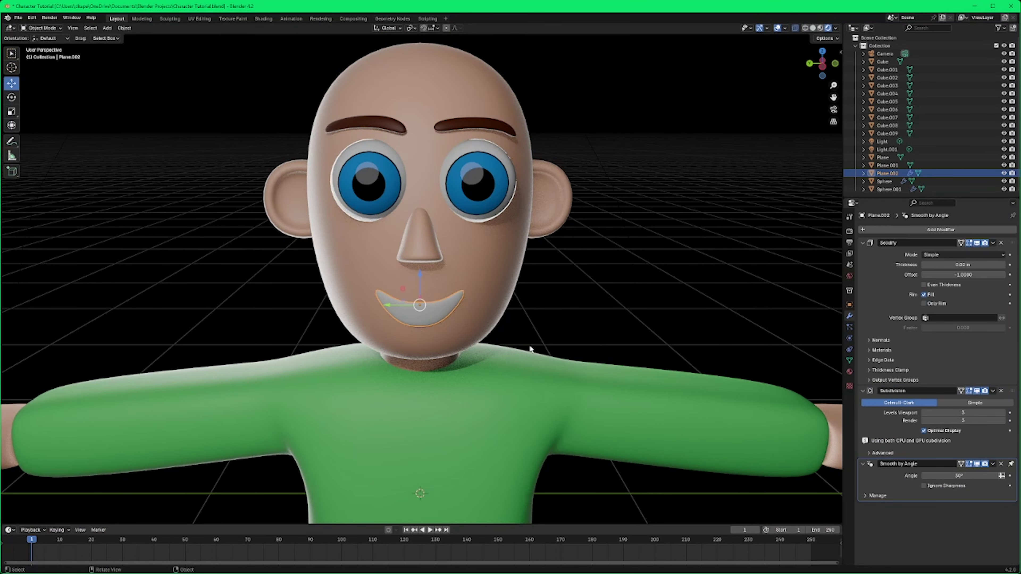
pyautogui.moveTo(832, 318); pyautogui.dragTo(575, 326, button='middle')
pyautogui.scroll(4, 448, 318)
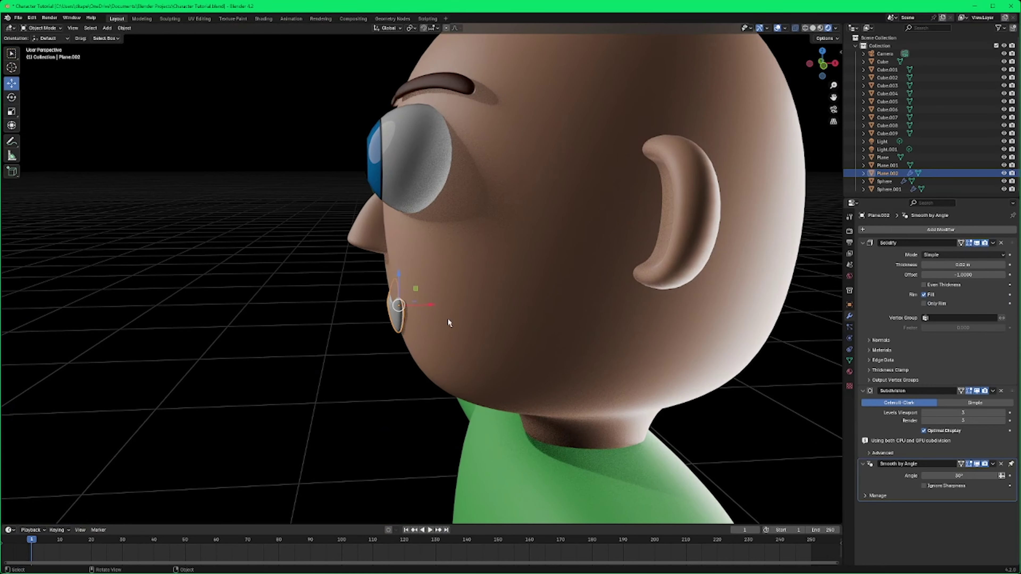
pyautogui.moveTo(425, 317); pyautogui.dragTo(421, 317)
pyautogui.moveTo(333, 392); pyautogui.dragTo(411, 384, button='middle')
pyautogui.scroll(-6, 411, 384)
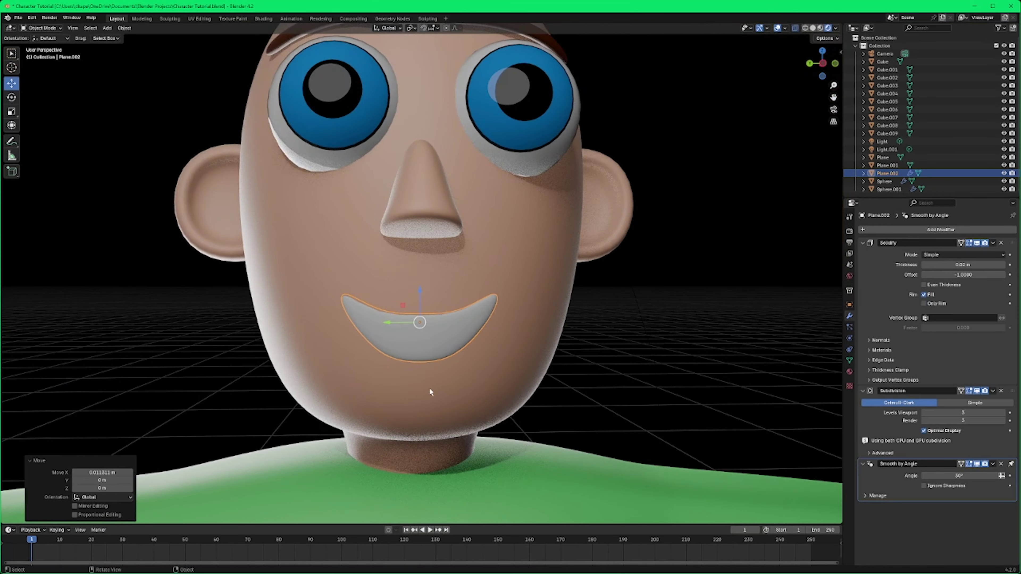
pyautogui.click(643, 361)
pyautogui.click(446, 311)
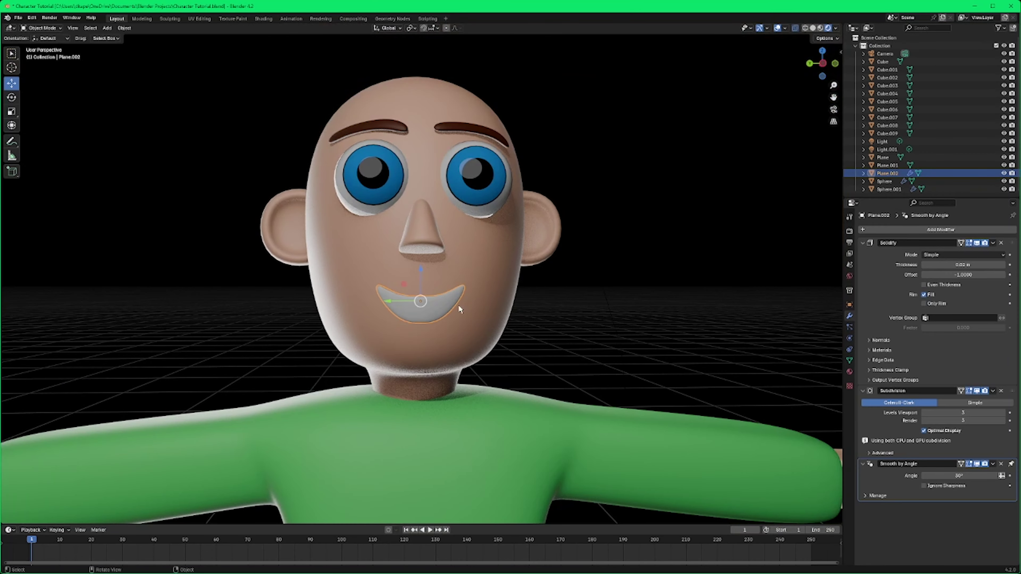
# Step: Give the mouth a new material with a black base color
pyautogui.click(724, 308)
pyautogui.scroll(-4, 640, 330)
pyautogui.moveTo(637, 332)
pyautogui.mouseDown(button='middle')
pyautogui.moveTo(678, 347)
pyautogui.moveTo(645, 343)
pyautogui.mouseUp(button='middle')
pyautogui.click(431, 291)
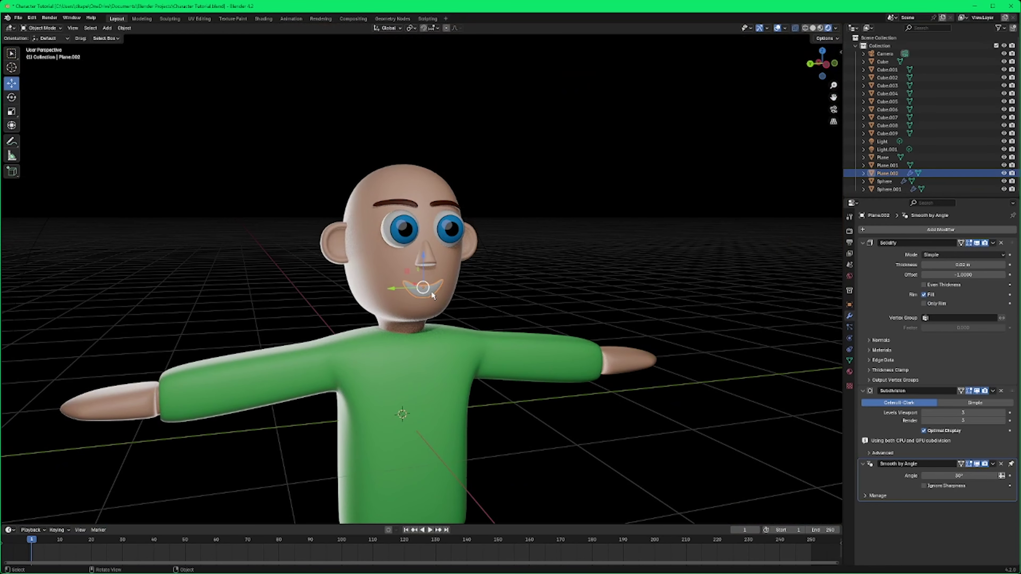
pyautogui.click(849, 371)
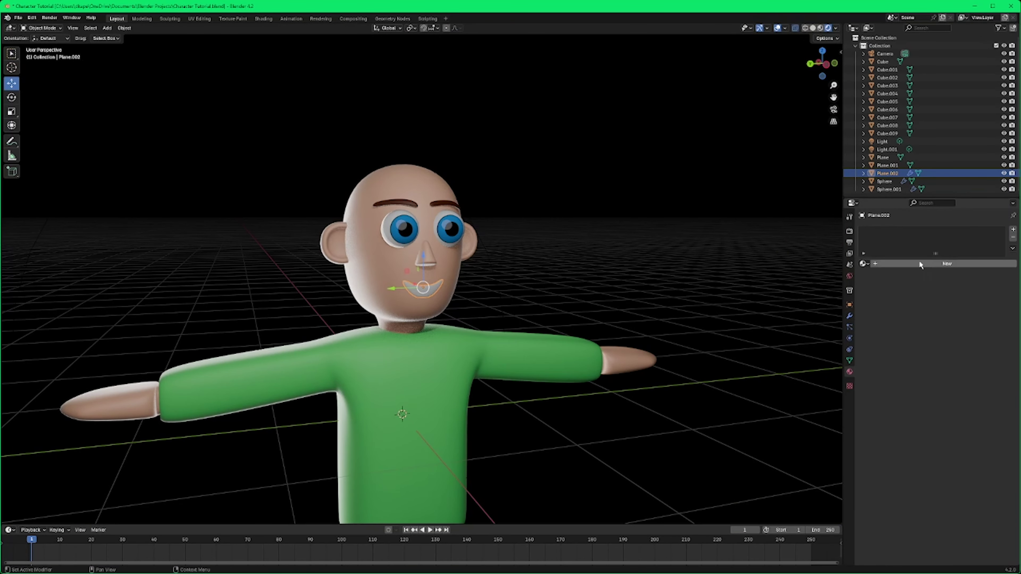
pyautogui.click(936, 262)
pyautogui.click(958, 314)
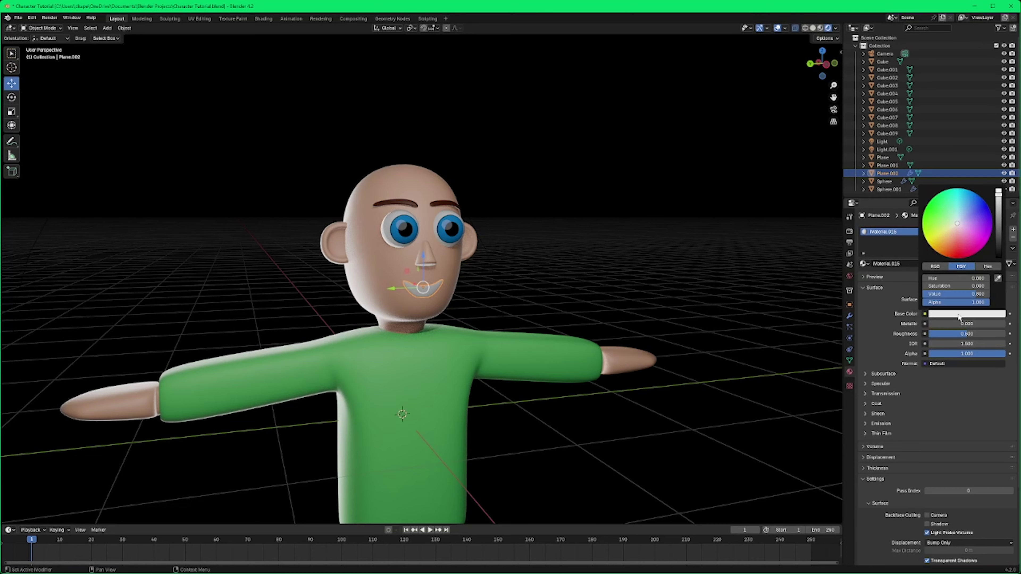
pyautogui.moveTo(998, 241); pyautogui.dragTo(998, 262)
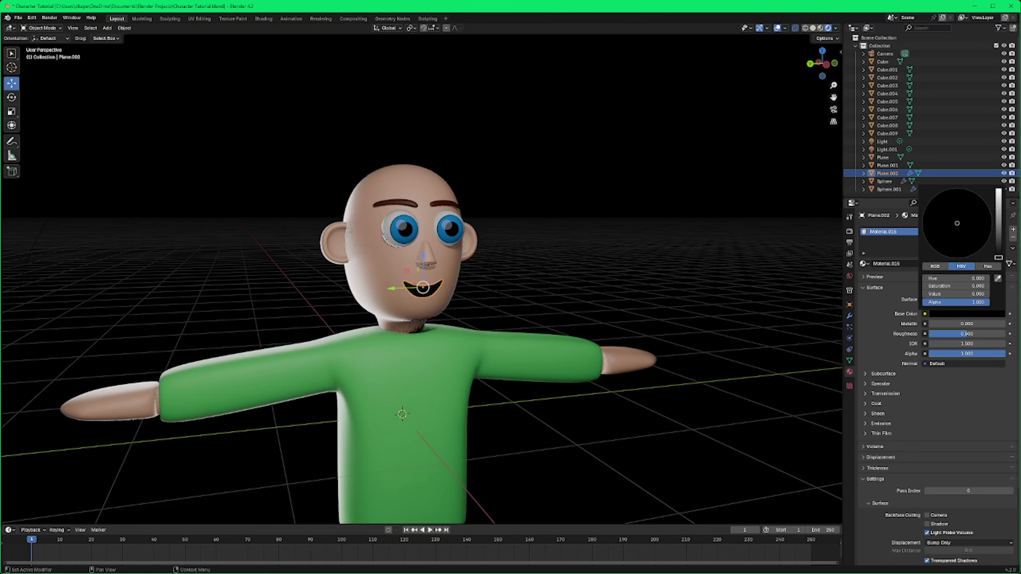
# Step: Examine the black mouth on the character from different angles and distances
pyautogui.click(695, 271)
pyautogui.moveTo(695, 326); pyautogui.dragTo(648, 324, button='middle')
pyautogui.moveTo(646, 322); pyautogui.dragTo(613, 346, button='middle')
pyautogui.scroll(-2, 626, 343)
pyautogui.scroll(2, 588, 356)
pyautogui.scroll(2, 614, 349)
pyautogui.scroll(-2, 612, 353)
pyautogui.scroll(-3, 601, 337)
pyautogui.scroll(5, 601, 336)
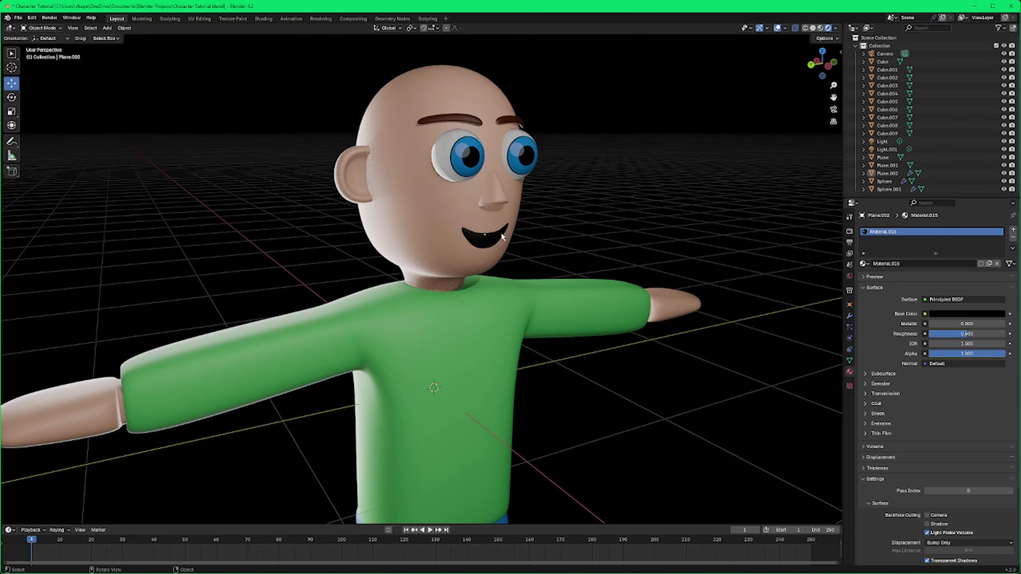
# Step: Apply the mouth's Solidify, Subdivision and Smooth by Angle modifiers in that order
pyautogui.click(479, 237)
pyautogui.scroll(2, 554, 233)
pyautogui.keyDown('shift'); pyautogui.moveTo(641, 233); pyautogui.dragTo(604, 313, button='middle'); pyautogui.keyUp('shift')
pyautogui.press('Tab')
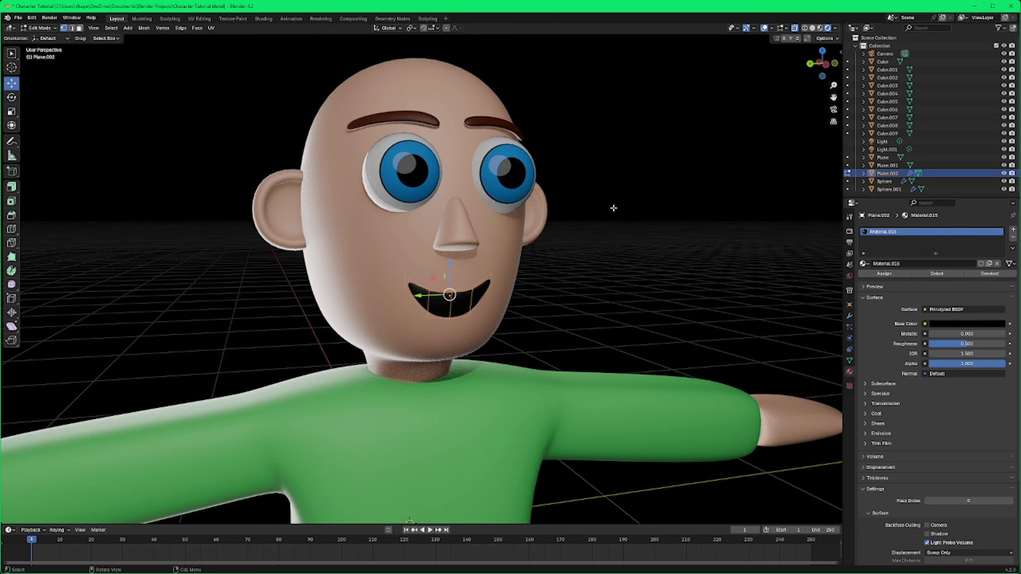
pyautogui.press('Tab')
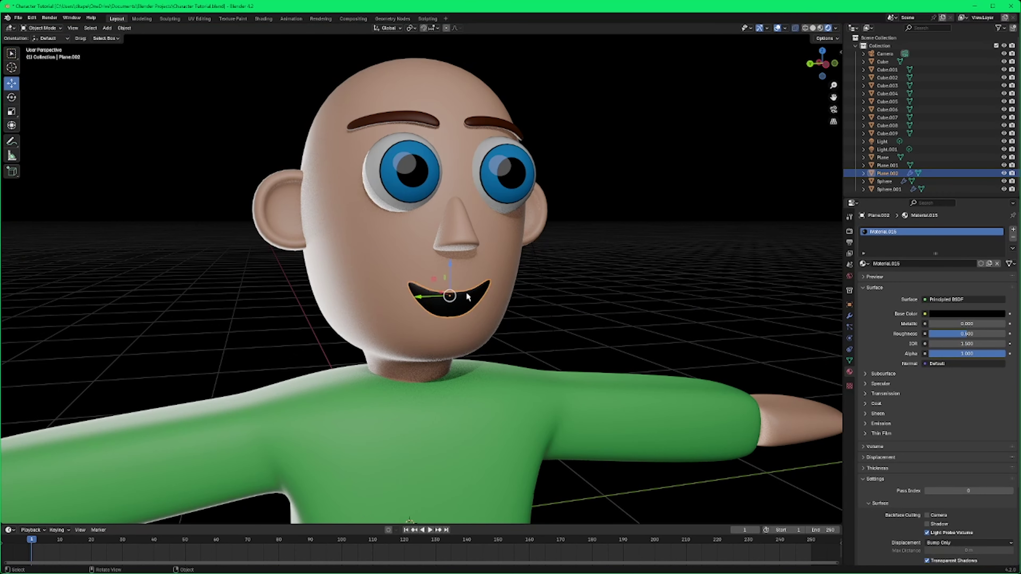
pyautogui.click(849, 316)
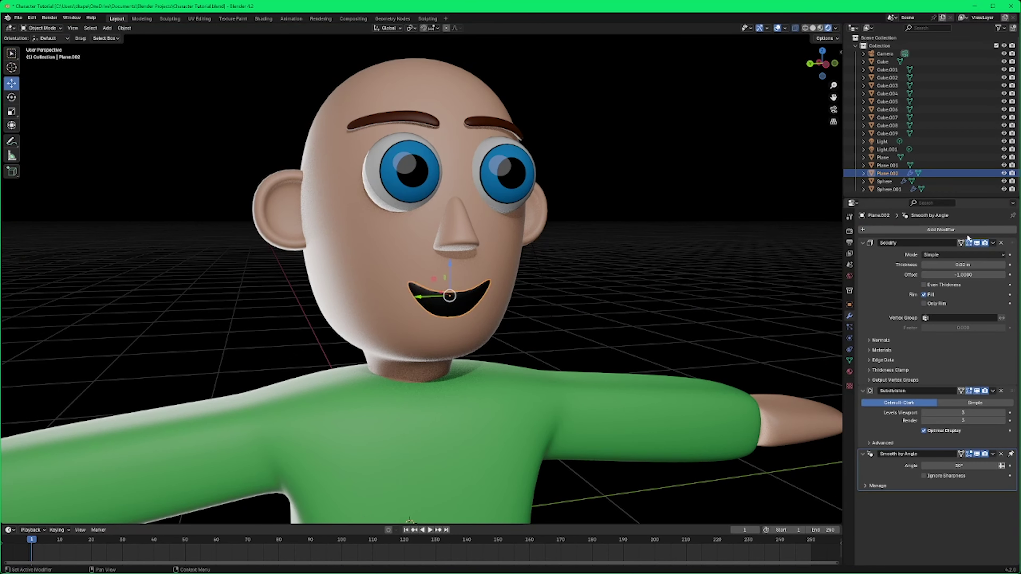
pyautogui.click(993, 243)
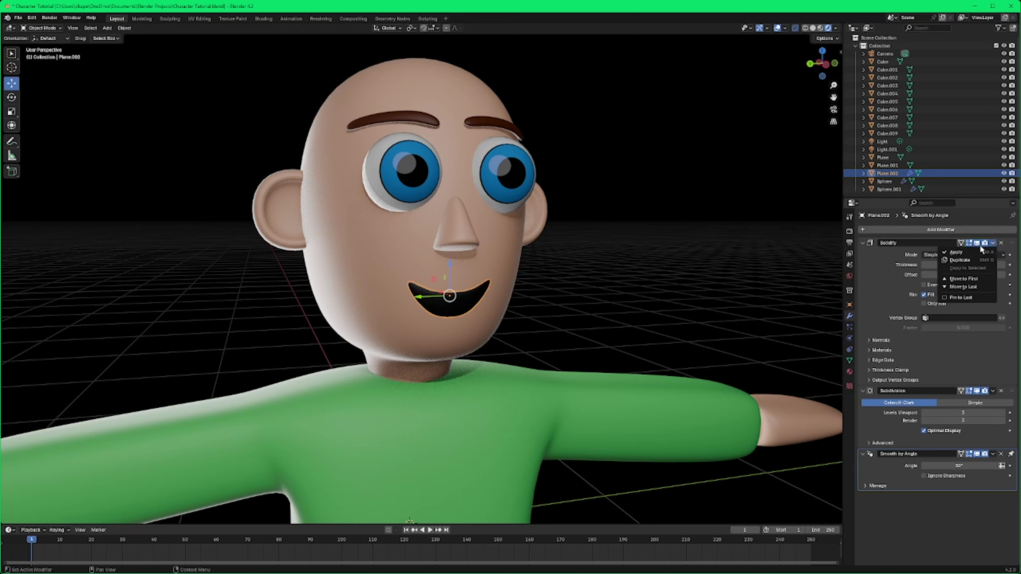
pyautogui.click(990, 252)
pyautogui.click(993, 243)
pyautogui.click(972, 252)
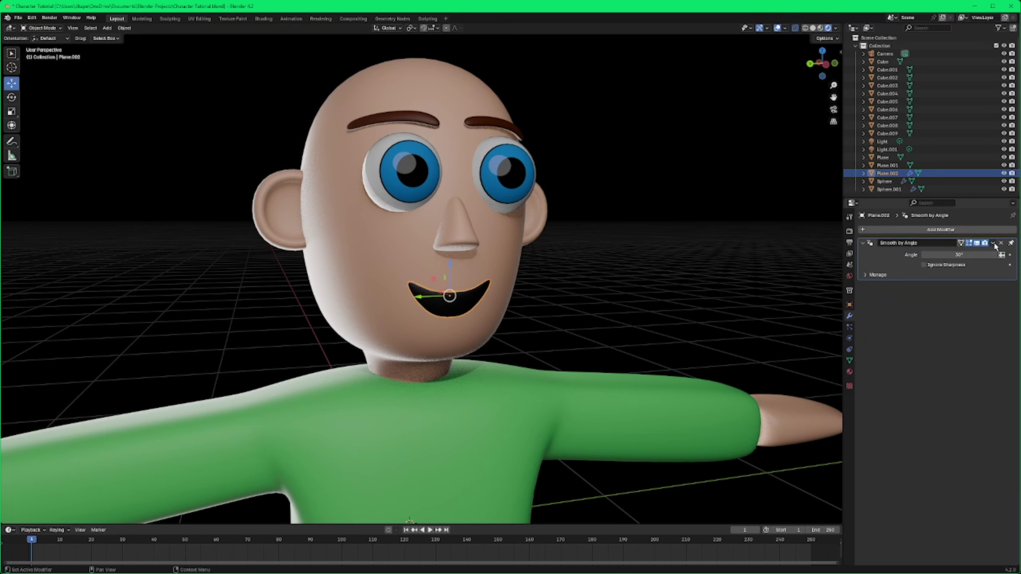
pyautogui.click(993, 243)
pyautogui.click(989, 252)
# Step: UV unwrap all of the mouth's faces with Smart UV Project using the default settings and clear the face selection
pyautogui.hotkey('alt', 'a')
pyautogui.click(472, 299)
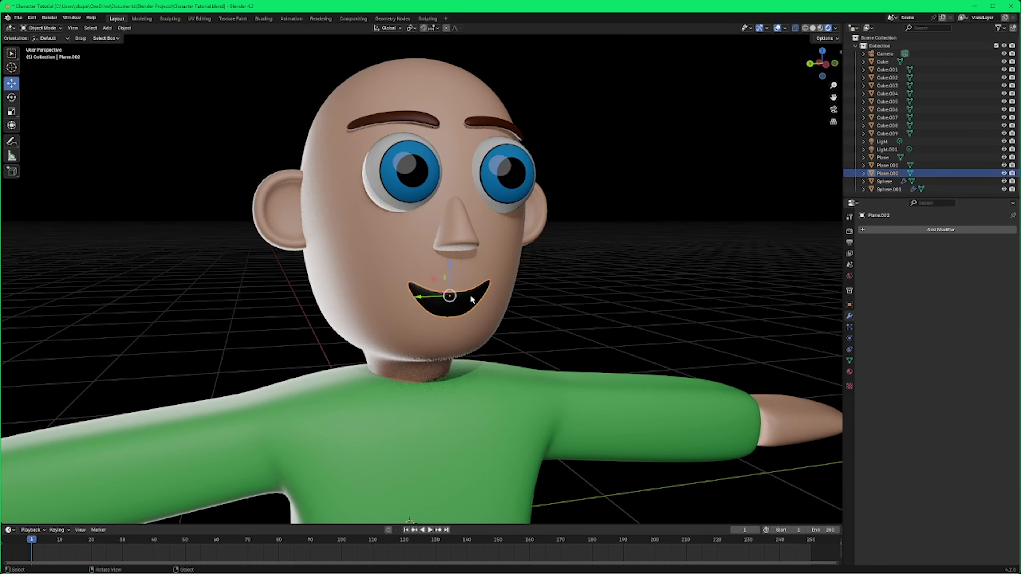
pyautogui.press('a')
pyautogui.hotkey('alt', 'a')
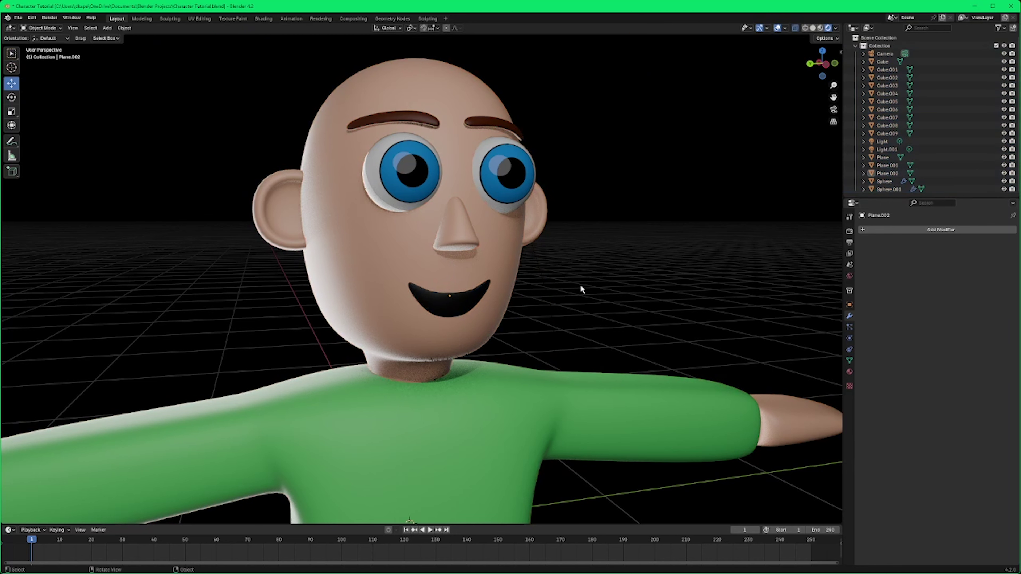
pyautogui.click(477, 297)
pyautogui.press('Tab')
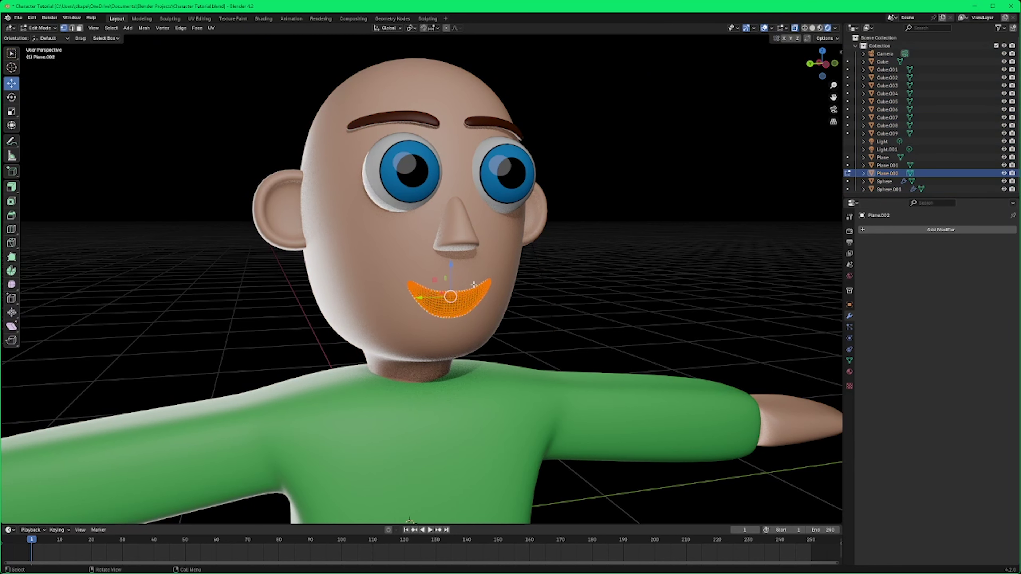
pyautogui.click(78, 28)
pyautogui.rightClick(457, 302)
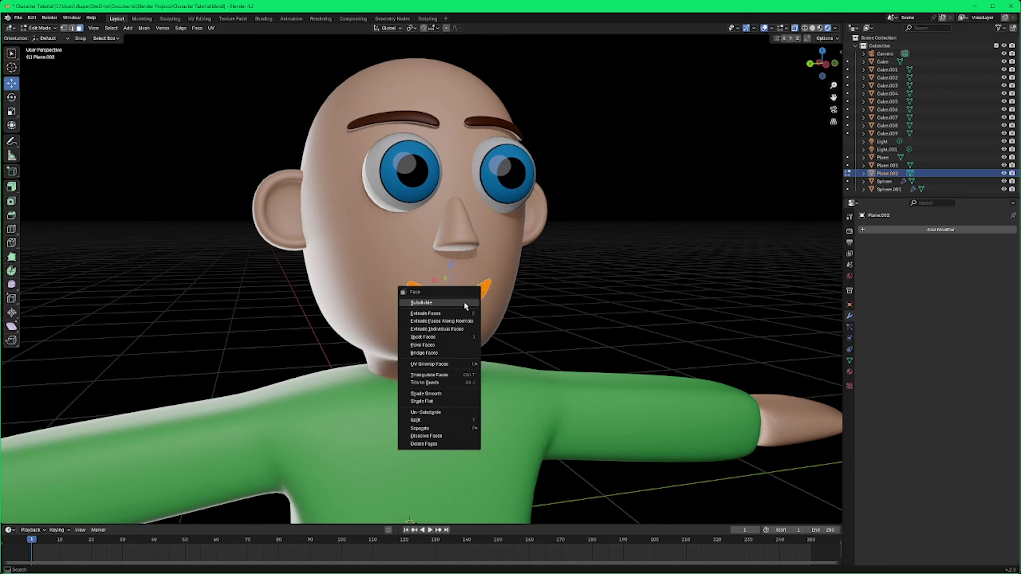
pyautogui.moveTo(458, 363)
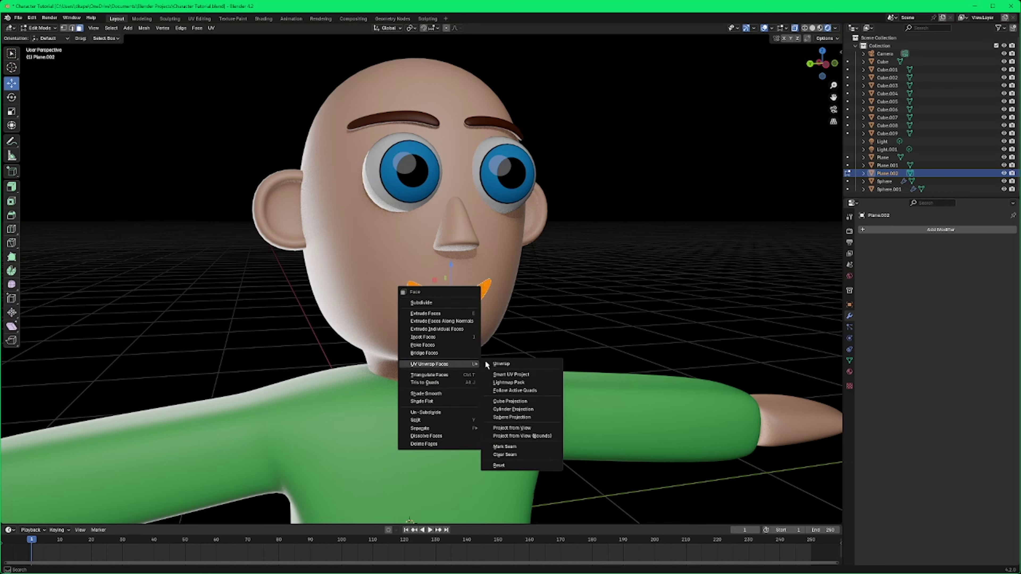
pyautogui.click(512, 374)
pyautogui.click(490, 448)
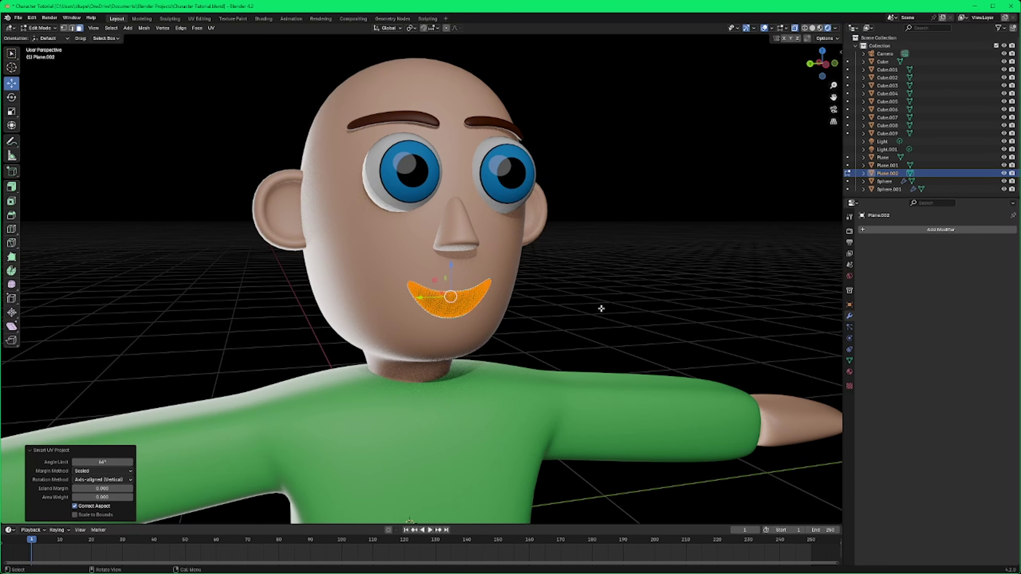
pyautogui.click(12, 54)
pyautogui.click(92, 128)
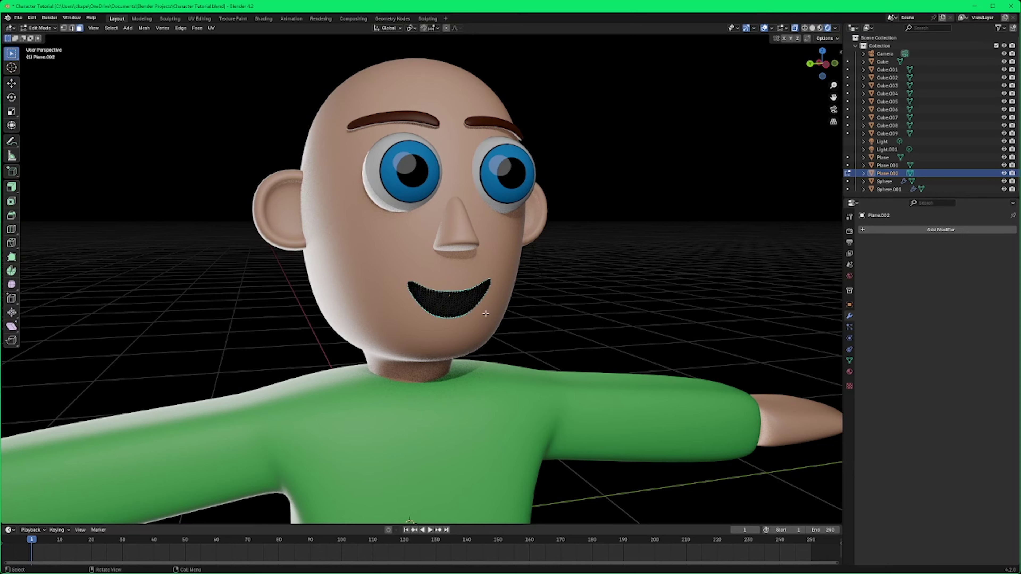
# Step: Return to Object Mode, deselect the mouth and bring the whole character into view
pyautogui.click(51, 29)
pyautogui.click(40, 32)
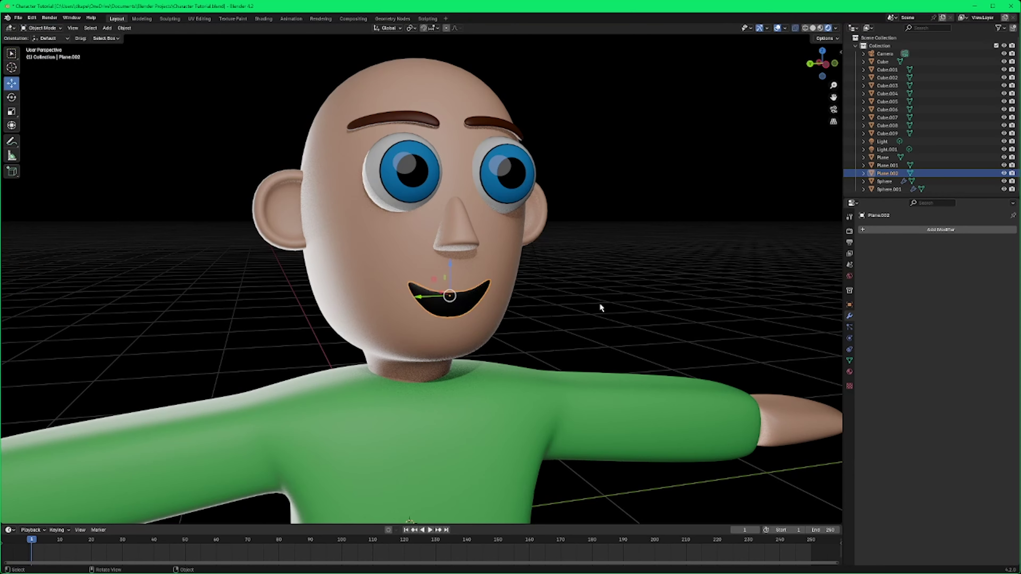
pyautogui.click(599, 302)
pyautogui.scroll(-10, 598, 299)
pyautogui.moveTo(598, 298); pyautogui.dragTo(568, 334, button='middle')
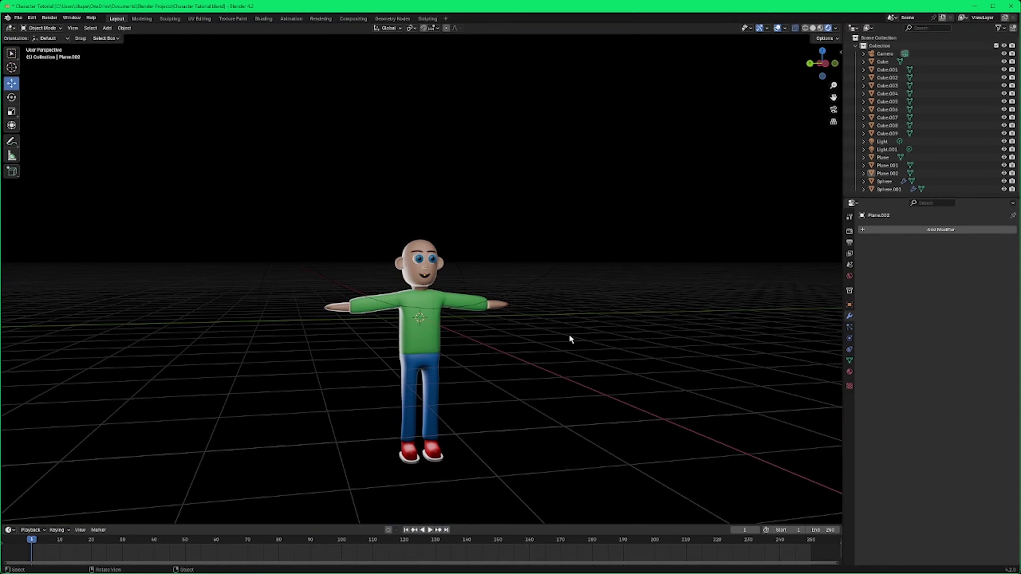
pyautogui.scroll(2, 568, 343)
pyautogui.keyDown('shift'); pyautogui.moveTo(582, 421); pyautogui.dragTo(555, 384, button='middle'); pyautogui.keyUp('shift')
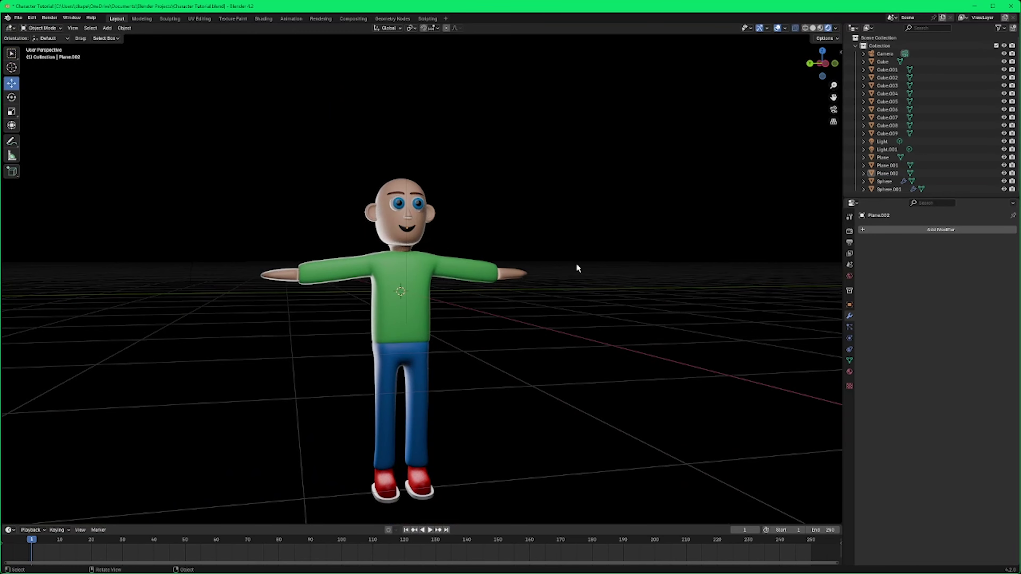
pyautogui.moveTo(590, 292)
pyautogui.mouseDown(button='middle')
pyautogui.moveTo(531, 299)
pyautogui.moveTo(619, 297)
pyautogui.moveTo(528, 293)
pyautogui.moveTo(641, 300)
pyautogui.moveTo(597, 294)
pyautogui.mouseUp(button='middle')
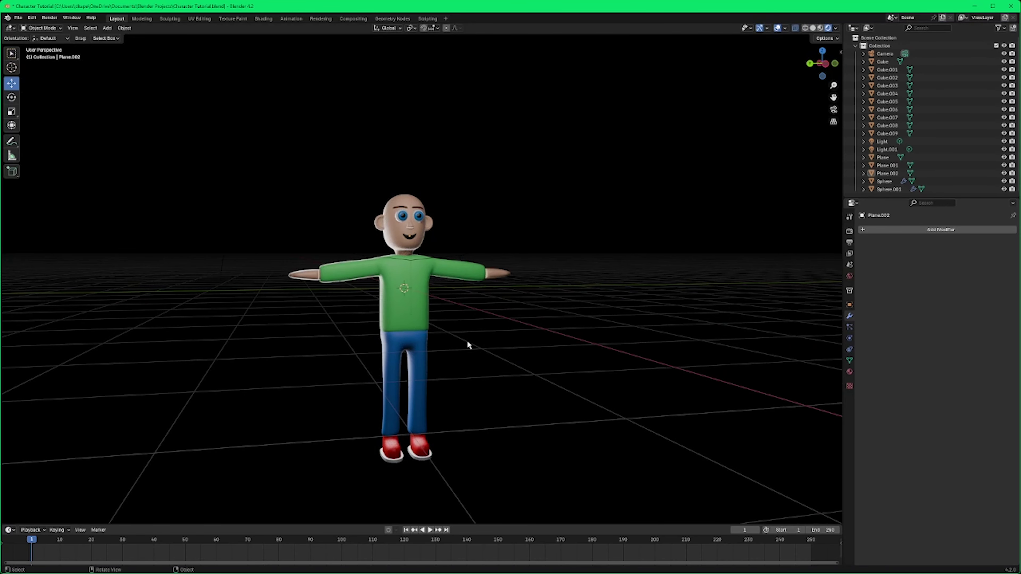
# Step: Select the character's trousers, both shoes, shirt, both hands and head together
pyautogui.click(427, 399)
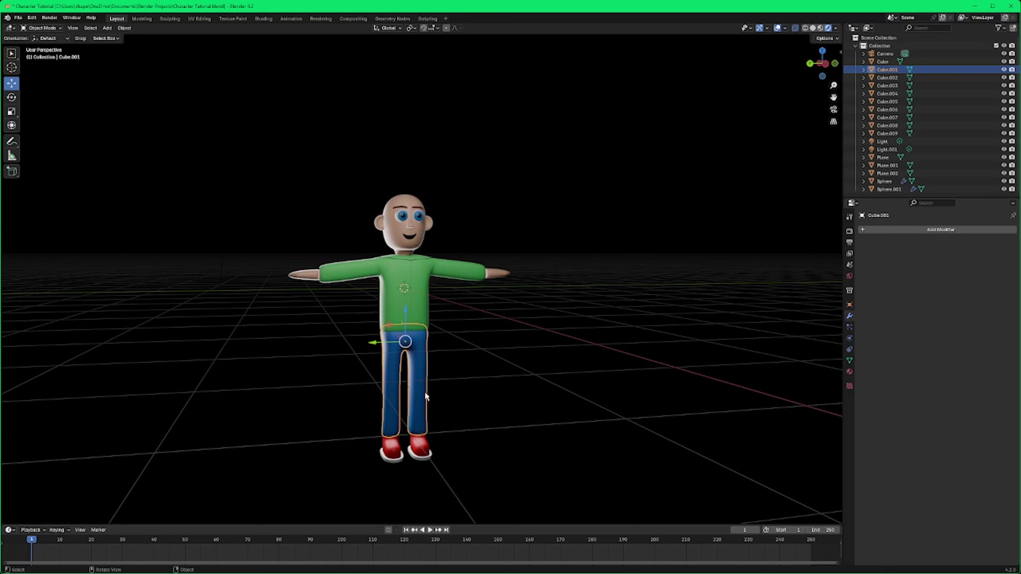
pyautogui.keyDown('shift'); pyautogui.click(410, 447); pyautogui.keyUp('shift')
pyautogui.keyDown('shift'); pyautogui.click(396, 453); pyautogui.keyUp('shift')
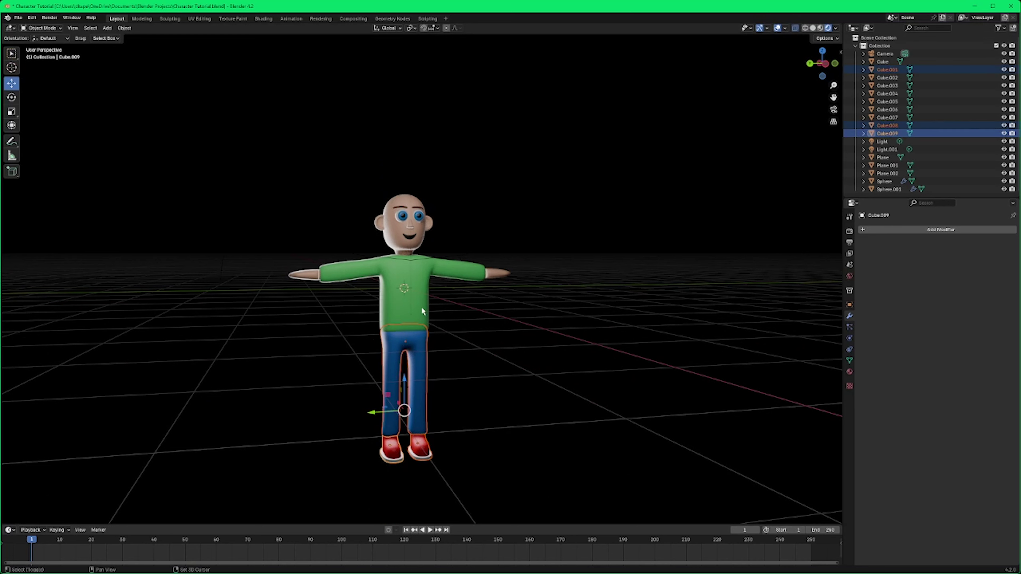
pyautogui.keyDown('shift'); pyautogui.click(498, 273); pyautogui.keyUp('shift')
pyautogui.keyDown('shift'); pyautogui.click(371, 274); pyautogui.keyUp('shift')
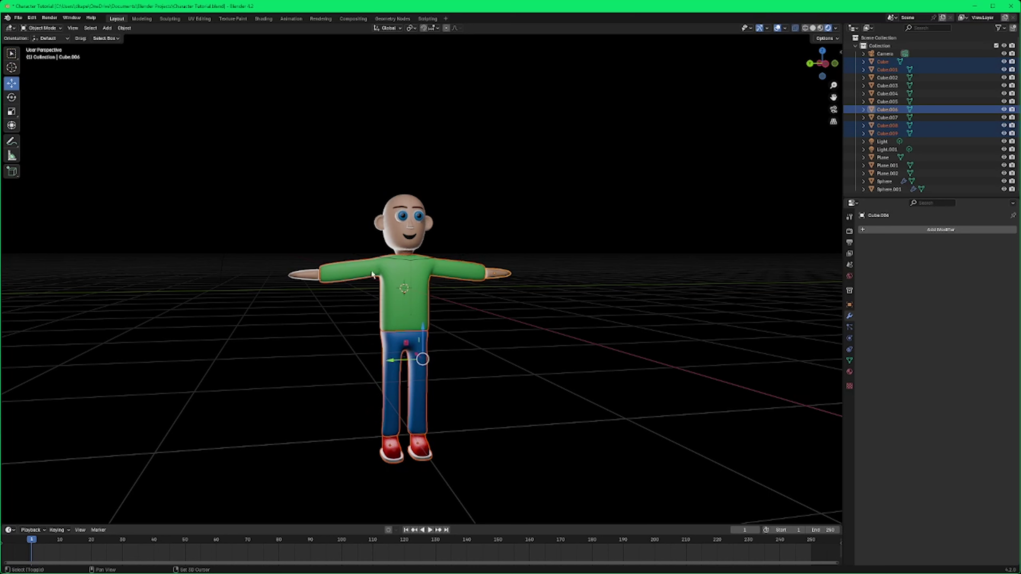
pyautogui.keyDown('shift'); pyautogui.click(310, 277); pyautogui.keyUp('shift')
pyautogui.keyDown('shift'); pyautogui.click(403, 246); pyautogui.keyUp('shift')
# Step: Add both ears, the mouth, nose, both eyes and both eyebrows to the selection
pyautogui.scroll(5, 434, 225)
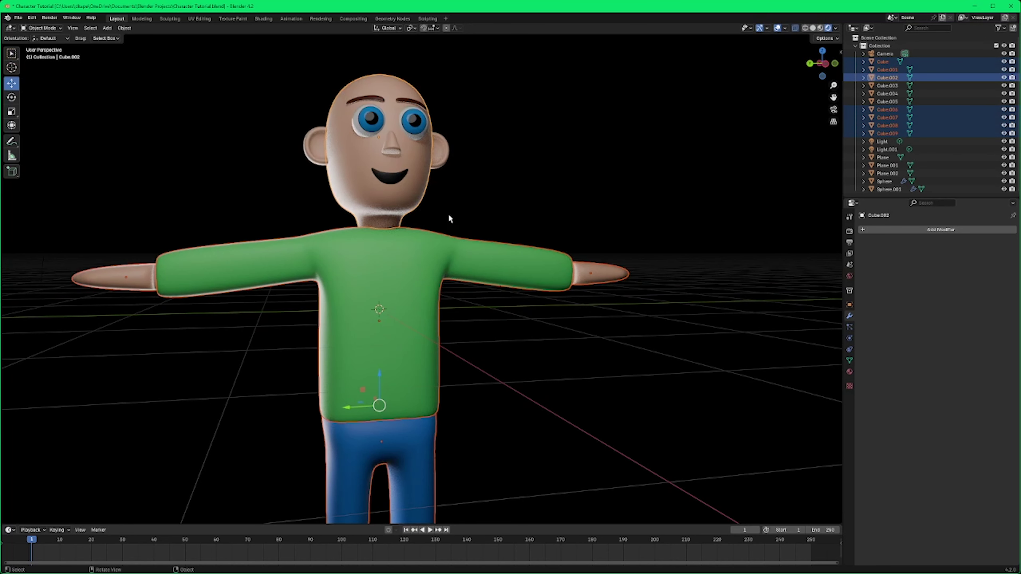
pyautogui.keyDown('shift'); pyautogui.moveTo(491, 213); pyautogui.dragTo(503, 278, button='middle'); pyautogui.keyUp('shift')
pyautogui.keyDown('shift'); pyautogui.click(458, 229); pyautogui.keyUp('shift')
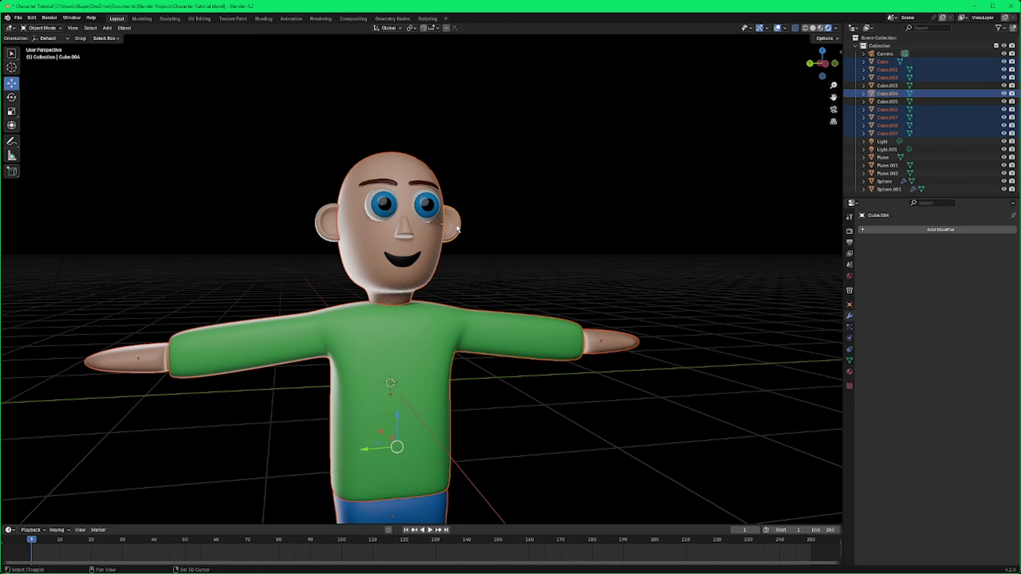
pyautogui.keyDown('shift'); pyautogui.click(330, 225); pyautogui.keyUp('shift')
pyautogui.keyDown('shift'); pyautogui.click(418, 258); pyautogui.keyUp('shift')
pyautogui.keyDown('shift'); pyautogui.click(400, 230); pyautogui.keyUp('shift')
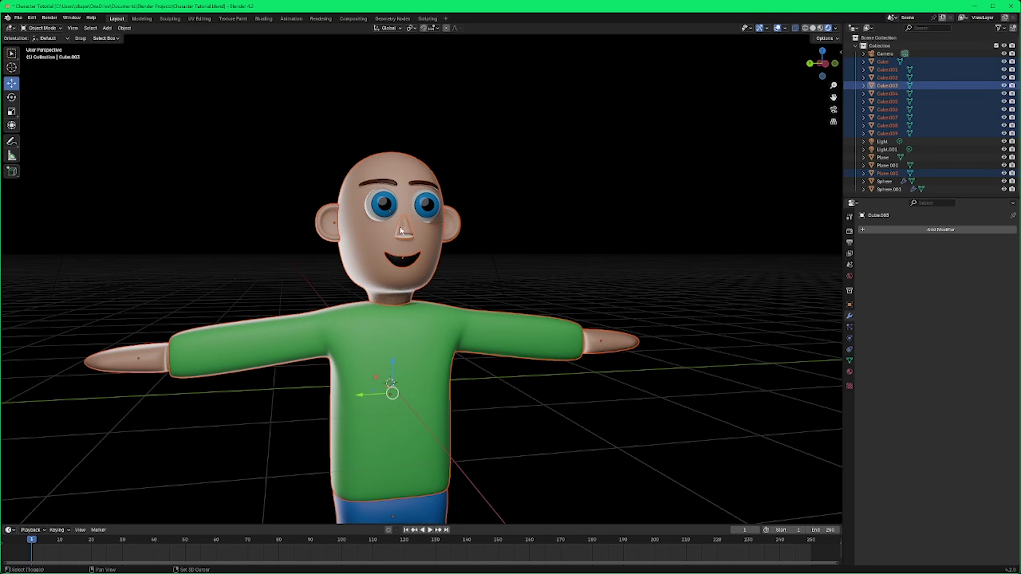
pyautogui.keyDown('shift'); pyautogui.click(383, 208); pyautogui.keyUp('shift')
pyautogui.keyDown('shift'); pyautogui.click(431, 208); pyautogui.keyUp('shift')
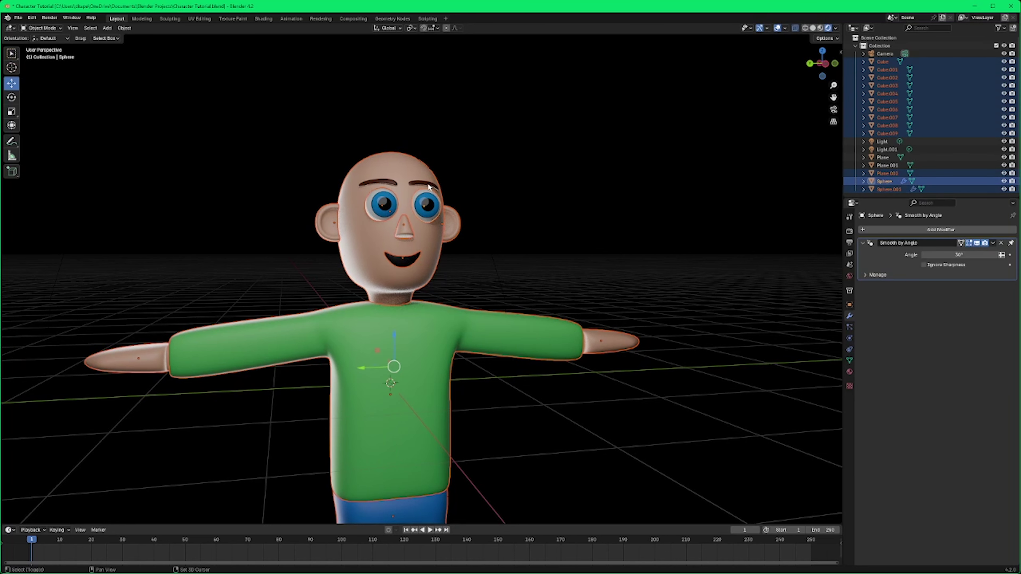
pyautogui.keyDown('shift'); pyautogui.click(430, 187); pyautogui.keyUp('shift')
pyautogui.keyDown('shift'); pyautogui.click(396, 182); pyautogui.keyUp('shift')
pyautogui.scroll(-5, 532, 244)
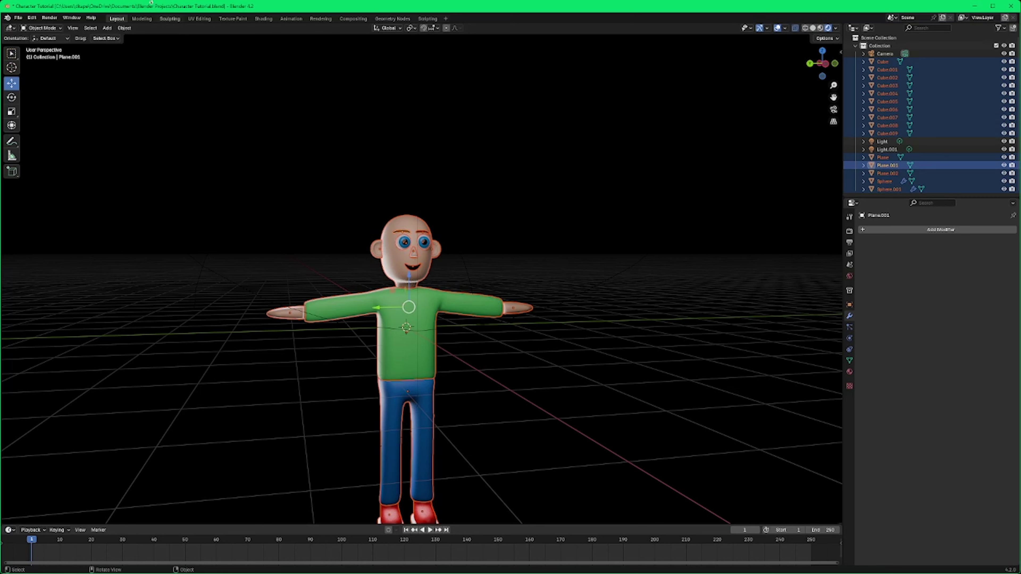
# Step: Export only the selected objects as Character Tutorial.fbx to the Desktop, with path mode Copy and embedded textures
pyautogui.click(18, 18)
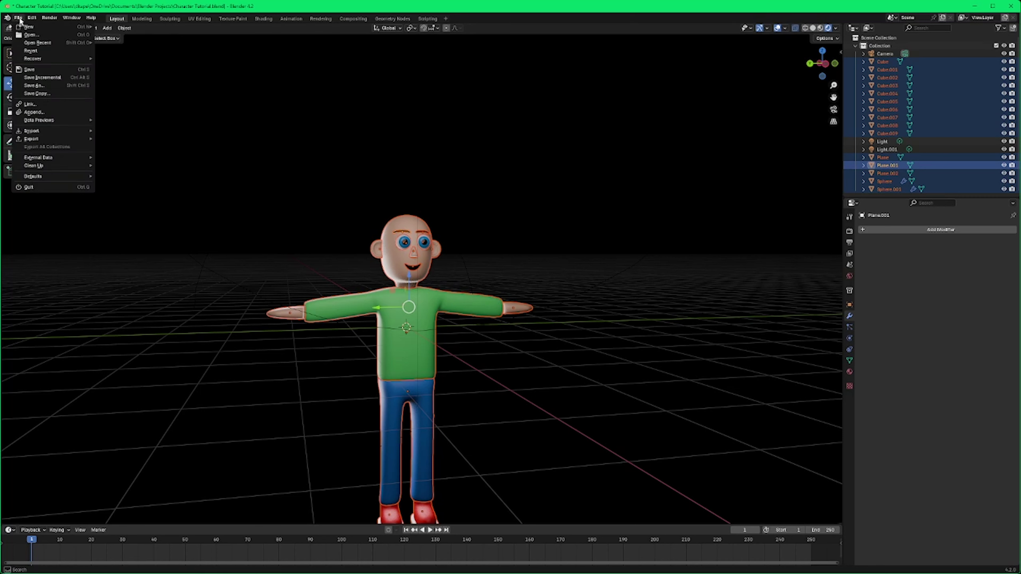
pyautogui.moveTo(93, 137)
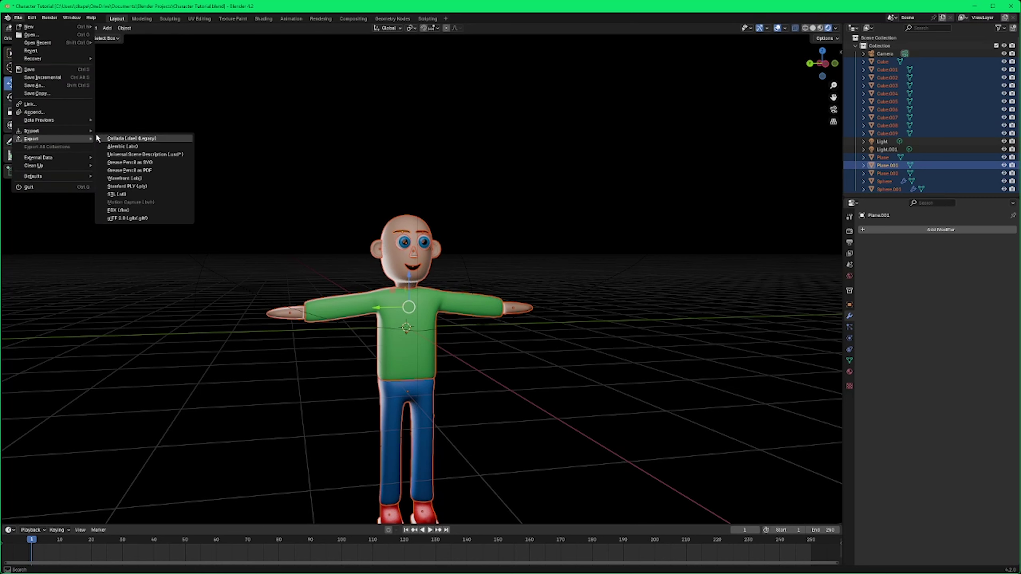
pyautogui.click(127, 210)
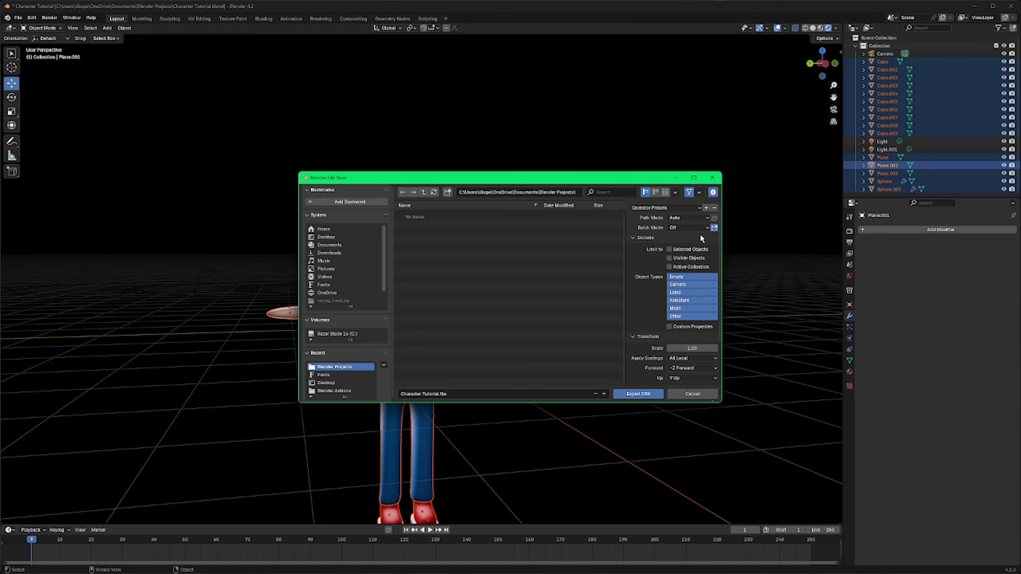
pyautogui.click(326, 237)
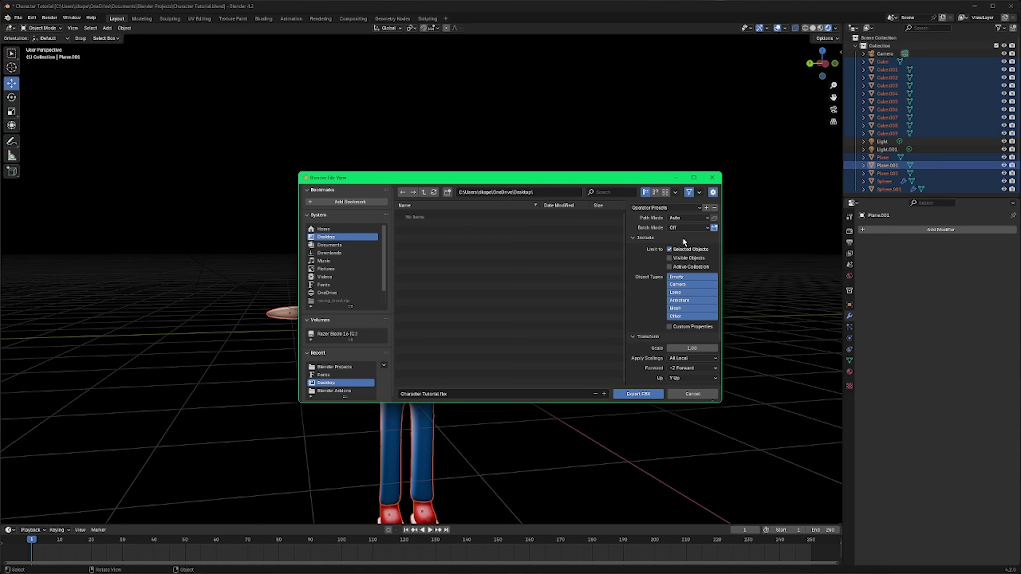
pyautogui.click(702, 218)
pyautogui.click(714, 219)
pyautogui.click(639, 395)
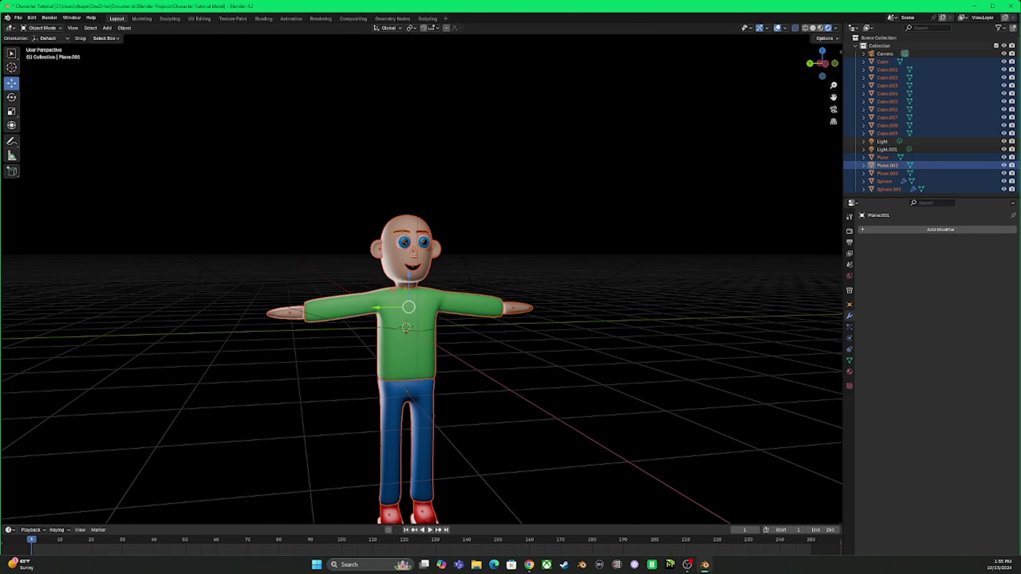
# Step: Switch to the Mixamo website in the browser and look through its animation library
pyautogui.click(530, 565)
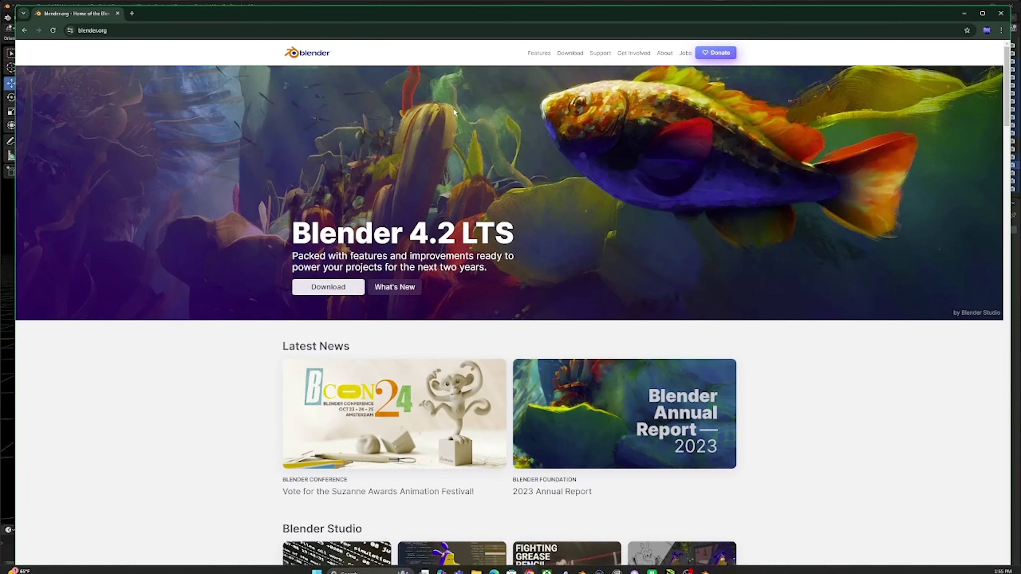
pyautogui.hotkey('ctrl', 'Tab')
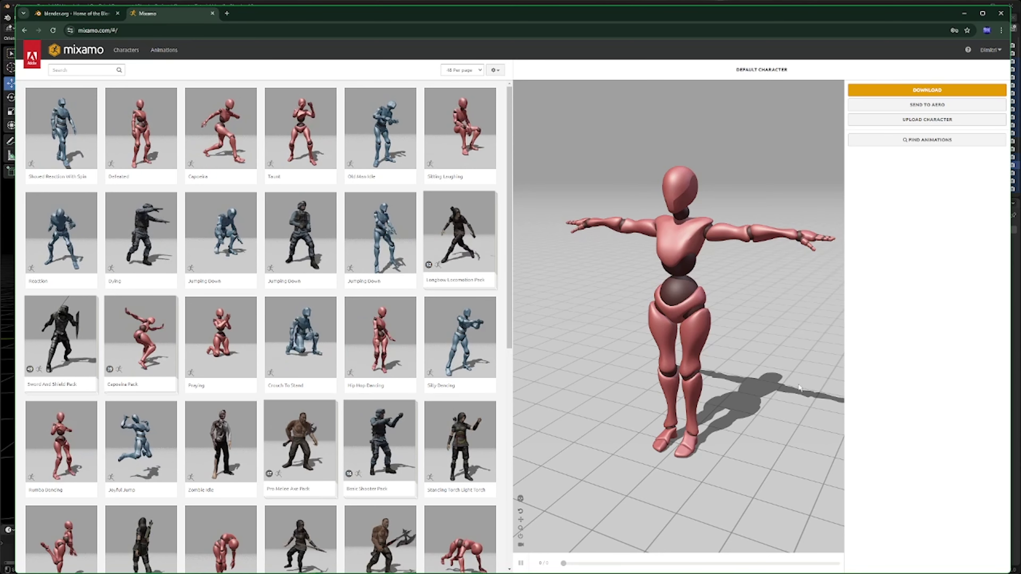
pyautogui.scroll(-10, 369, 331)
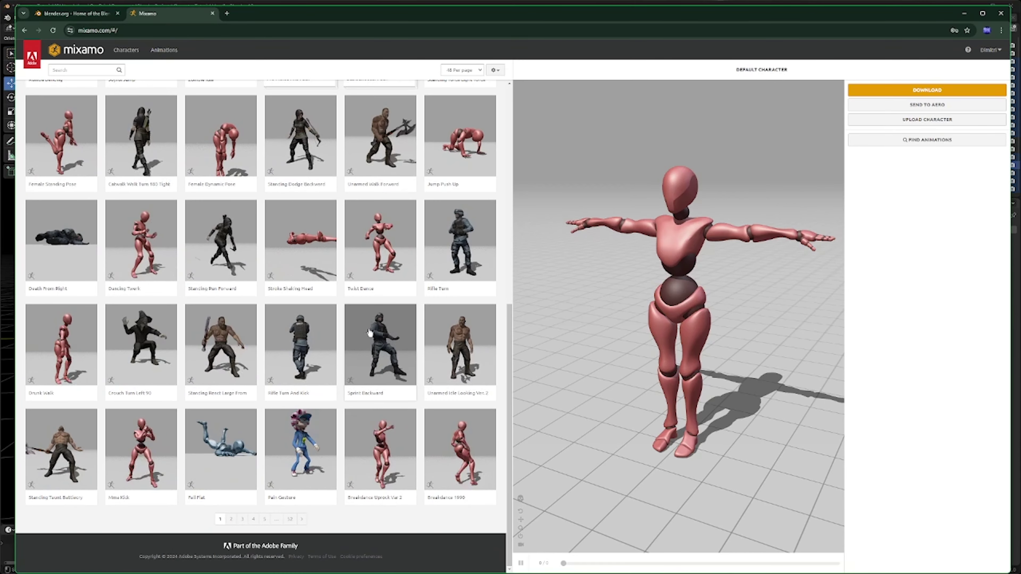
pyautogui.scroll(8, 369, 331)
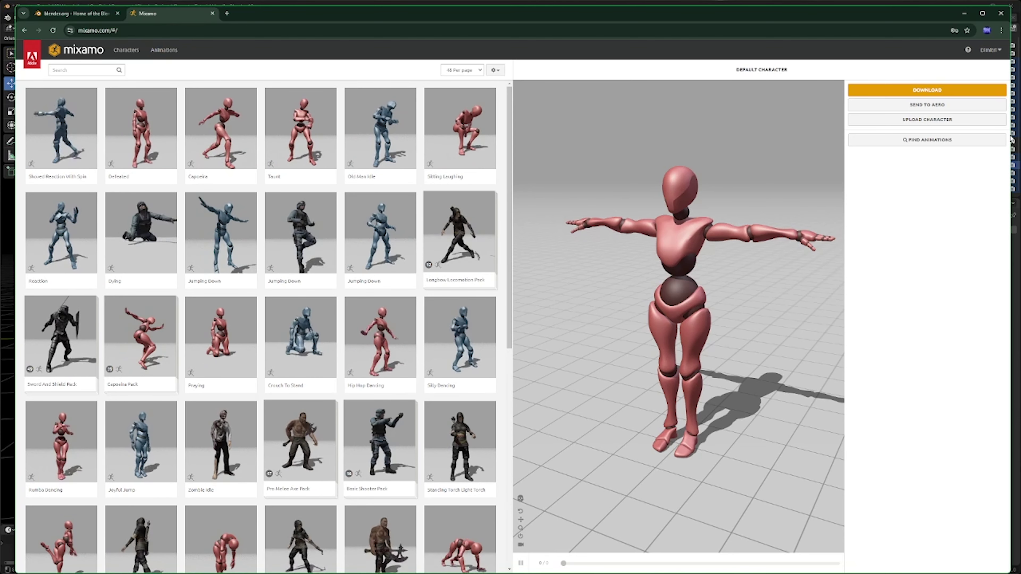
# Step: Upload Character Tutorial.fbx from the Desktop to Mixamo as a new character
pyautogui.click(925, 121)
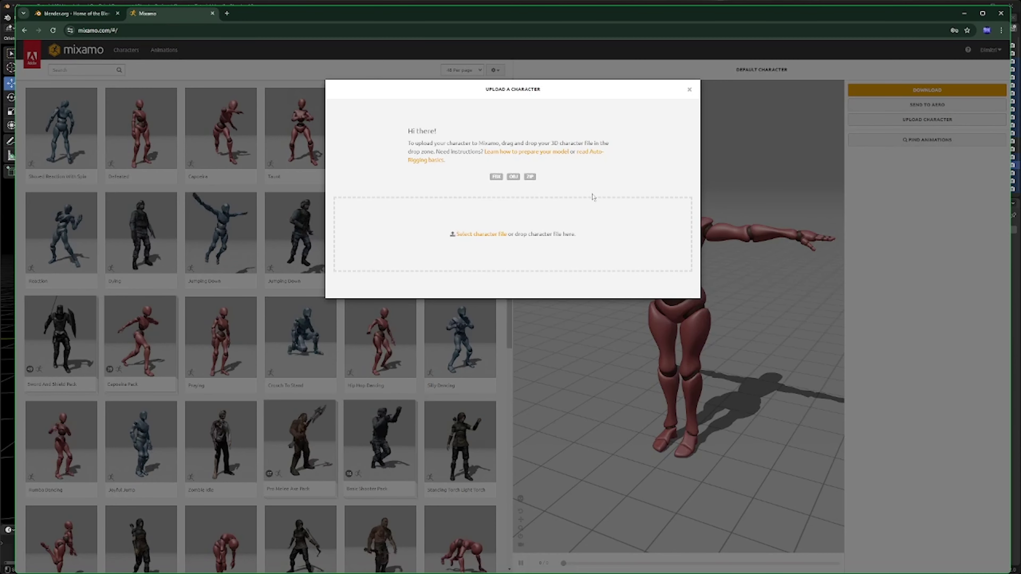
pyautogui.click(490, 235)
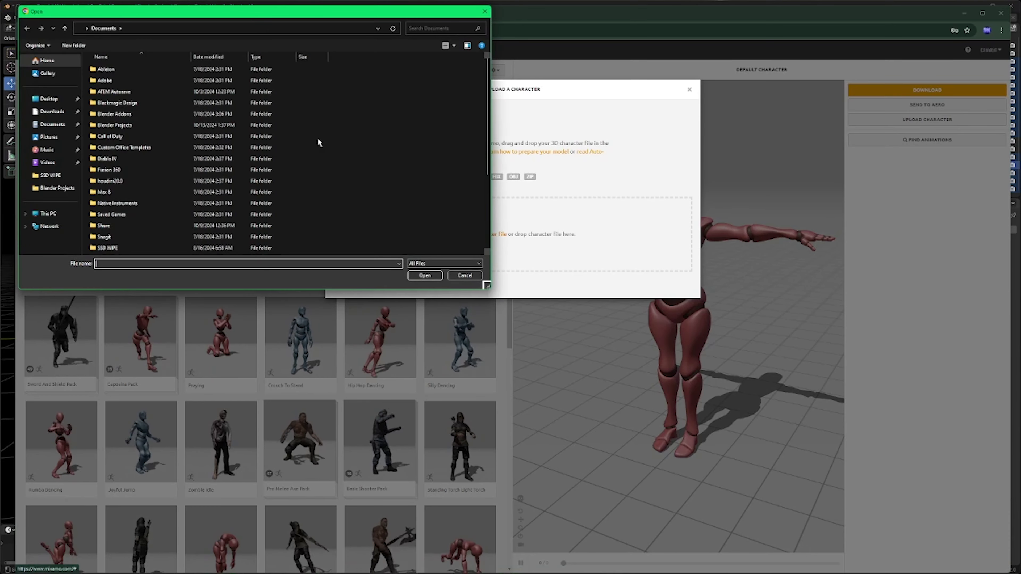
pyautogui.click(49, 99)
pyautogui.click(117, 69)
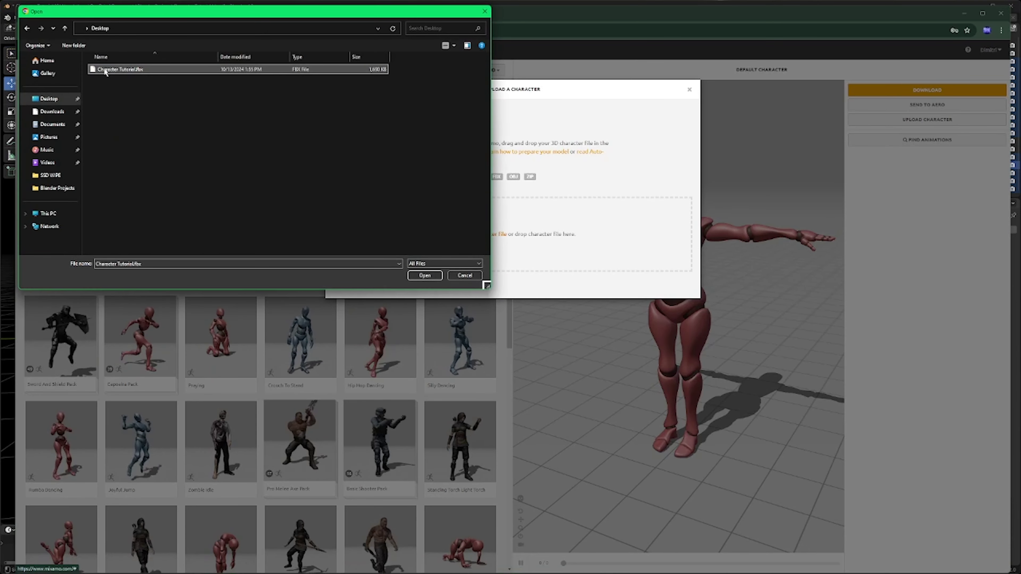
pyautogui.click(425, 276)
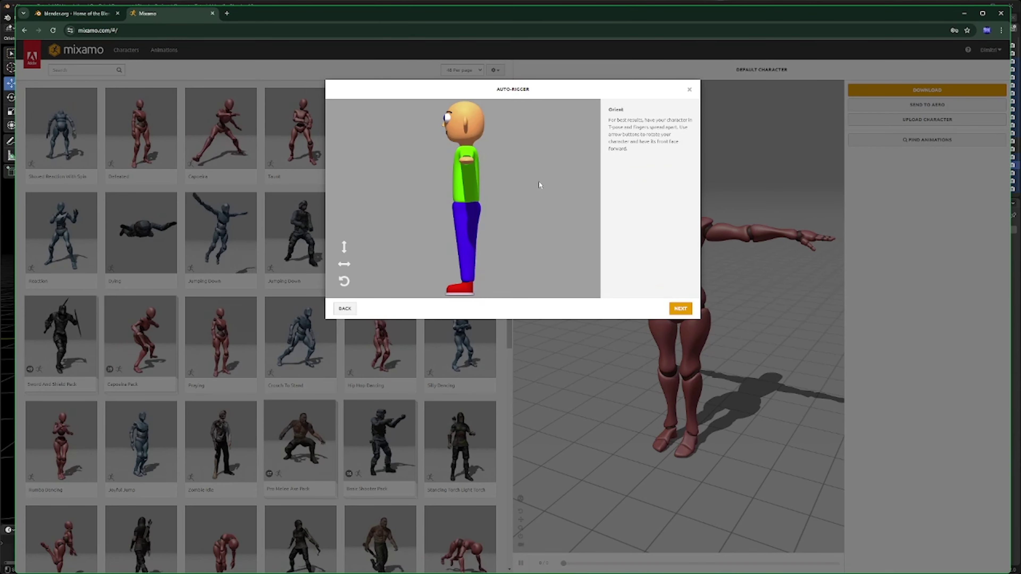
# Step: Rotate the uploaded character to face forward in the Auto-Rigger and accept the orientation
pyautogui.rightClick(485, 220)
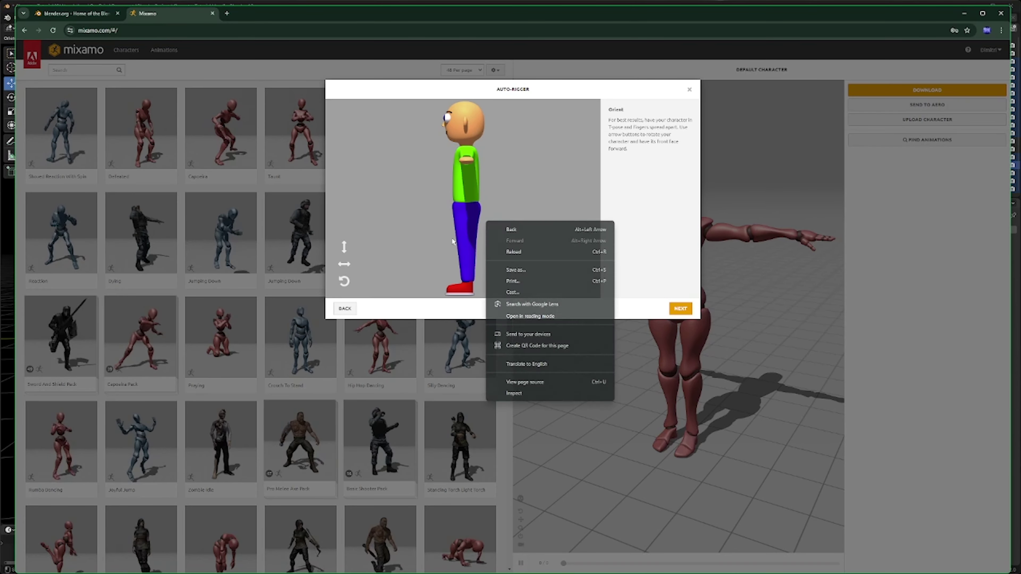
pyautogui.click(385, 241)
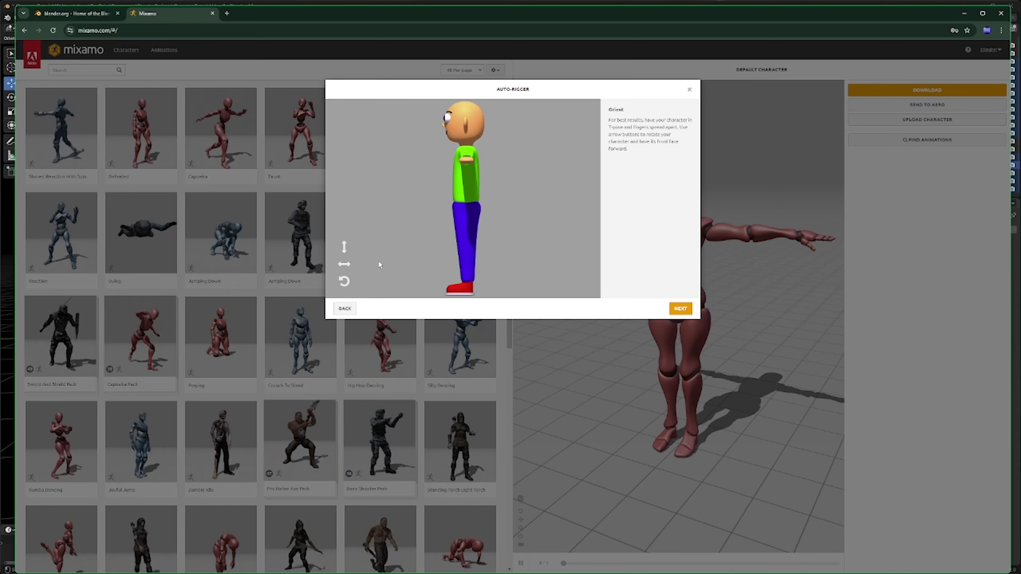
pyautogui.click(346, 265)
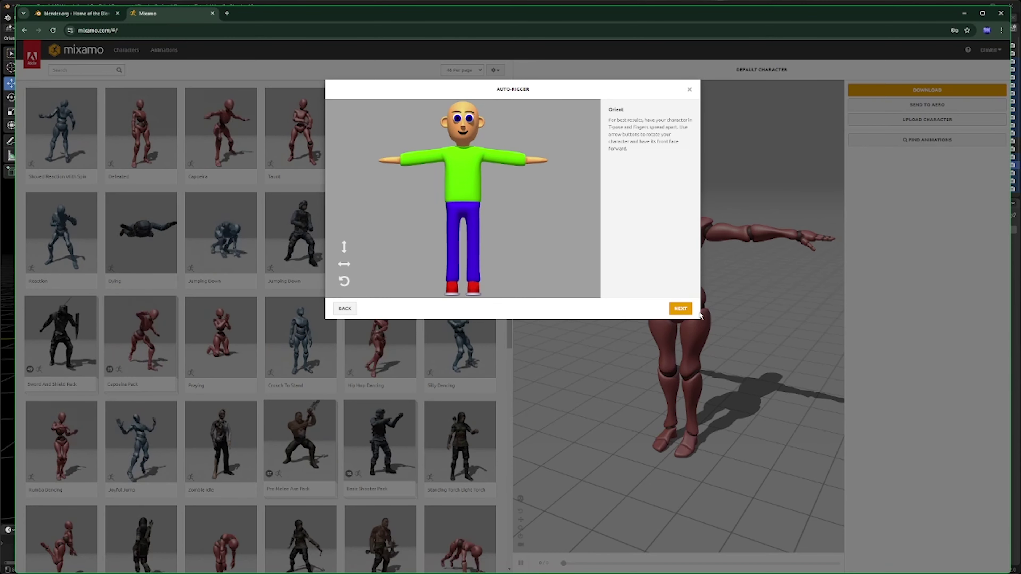
pyautogui.click(680, 309)
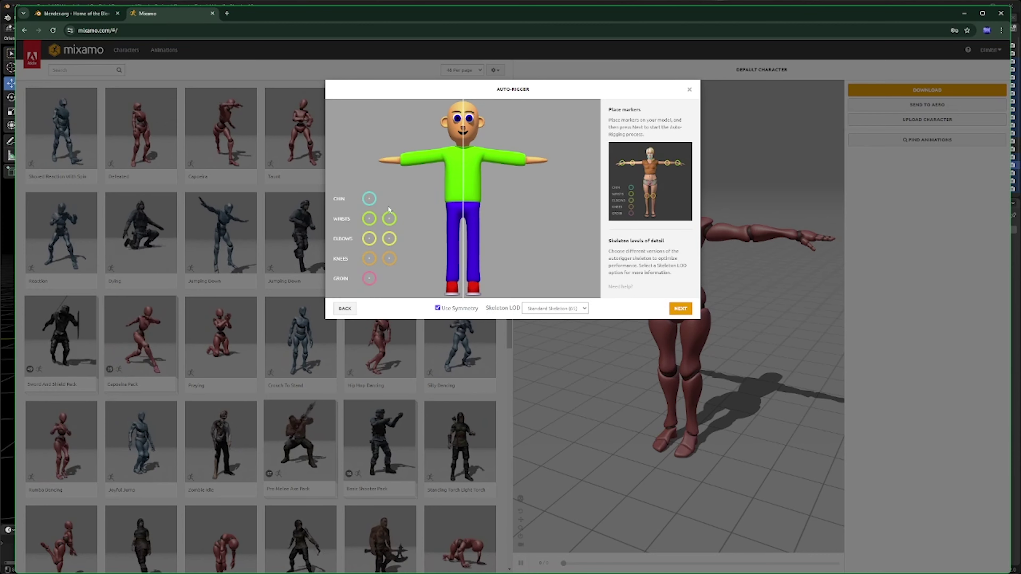
# Step: Place the chin, wrist, elbow, knee and groin markers on the character, using symmetry for the paired ones
pyautogui.moveTo(369, 201)
pyautogui.mouseDown()
pyautogui.moveTo(470, 161)
pyautogui.moveTo(464, 139)
pyautogui.mouseUp()
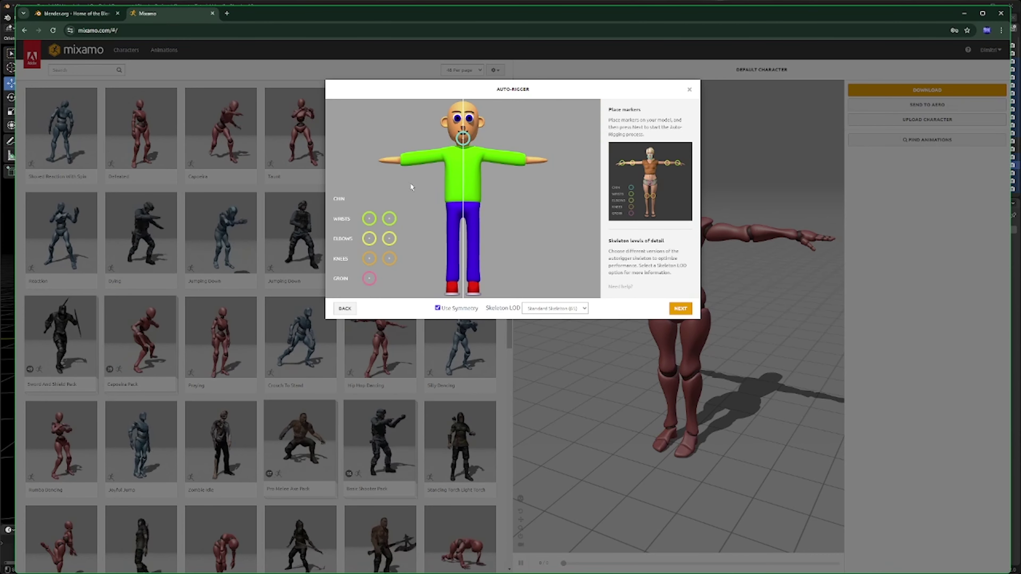
pyautogui.moveTo(389, 218); pyautogui.dragTo(526, 160)
pyautogui.moveTo(388, 238); pyautogui.dragTo(505, 157)
pyautogui.moveTo(389, 258); pyautogui.dragTo(452, 243)
pyautogui.moveTo(369, 278); pyautogui.dragTo(464, 212)
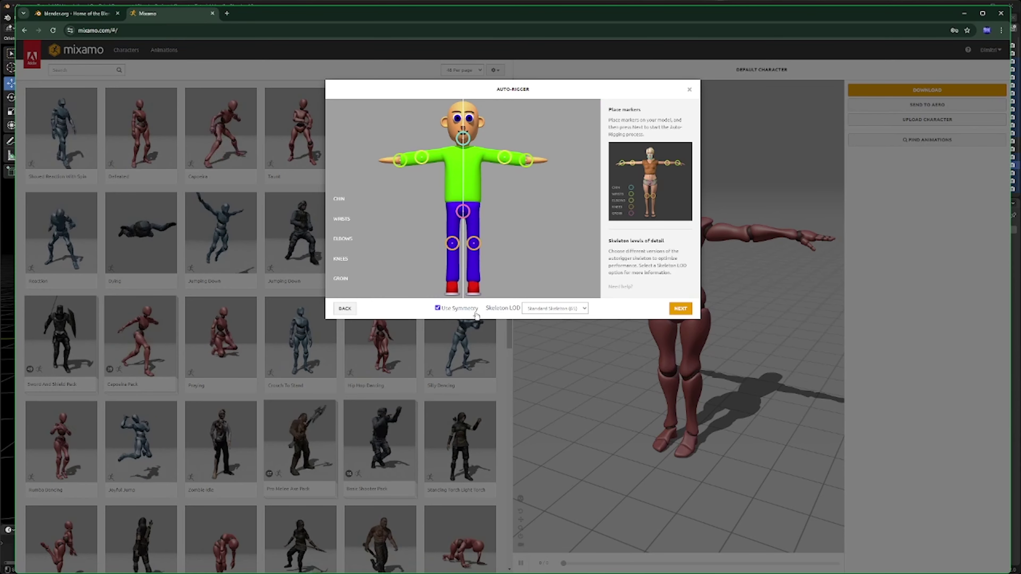
# Step: Run the auto-rigging with the Standard Skeleton (65), review the animated preview and accept the rigged character
pyautogui.click(681, 309)
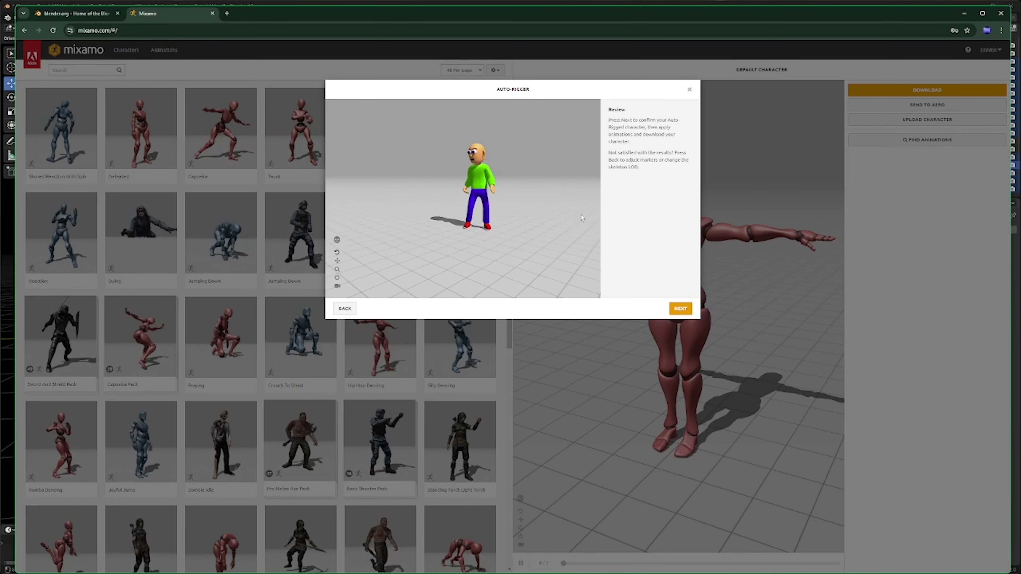
pyautogui.moveTo(556, 218); pyautogui.dragTo(550, 245)
pyautogui.click(680, 309)
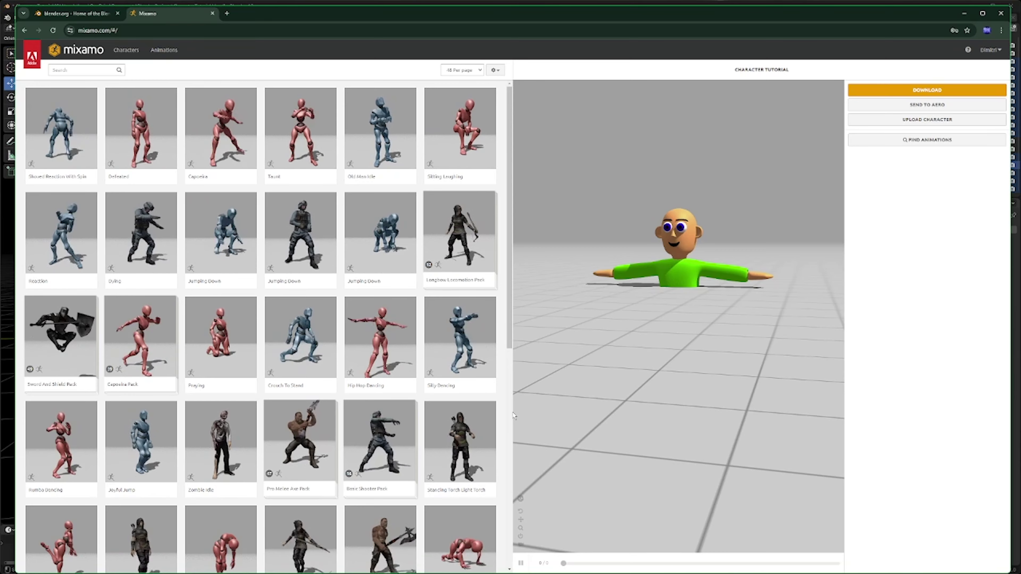
# Step: Apply the Silly Dancing animation to the character and raise its Energy Level to about 84
pyautogui.click(463, 342)
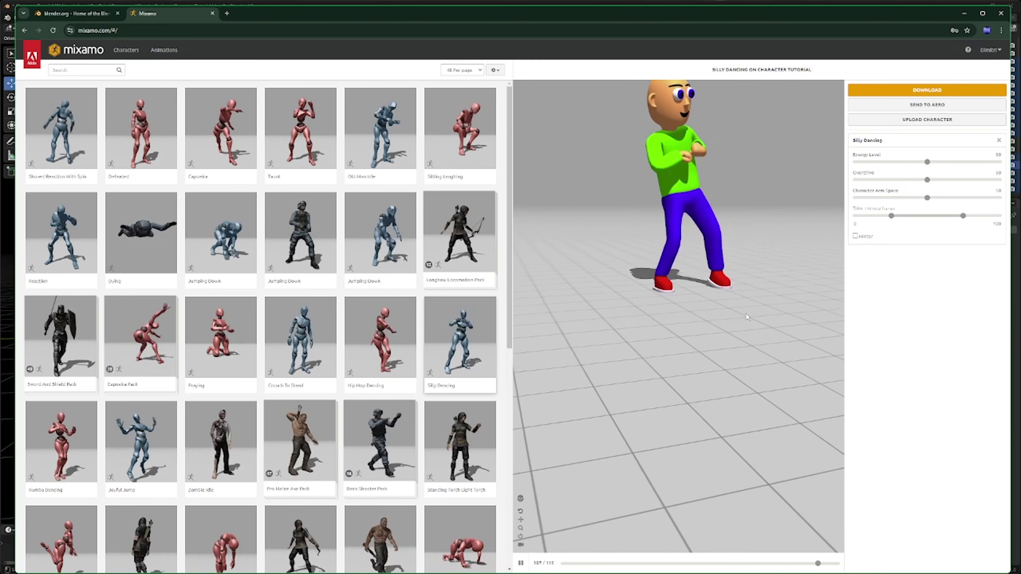
pyautogui.moveTo(750, 267); pyautogui.dragTo(775, 267)
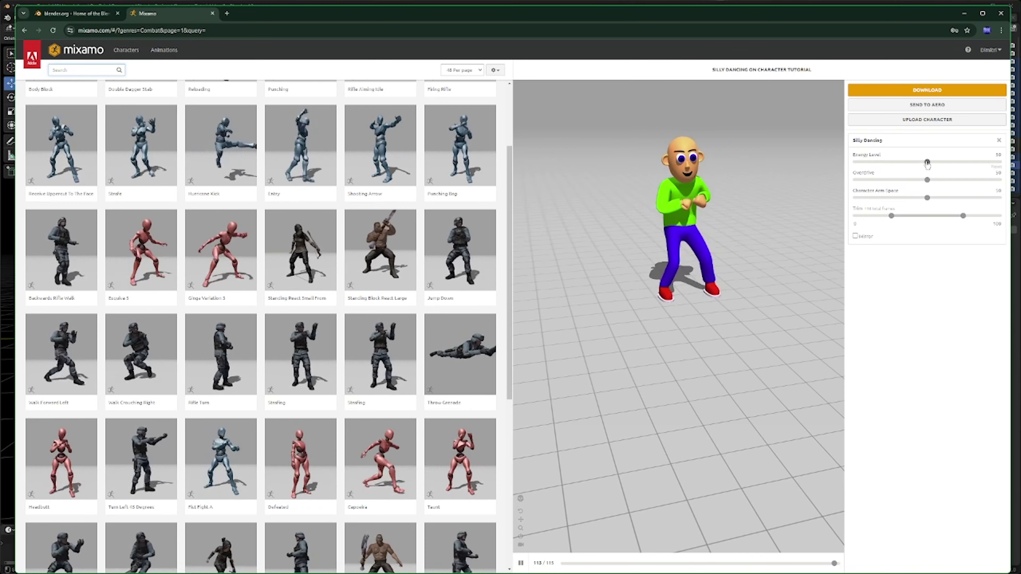
pyautogui.moveTo(926, 163); pyautogui.dragTo(975, 163)
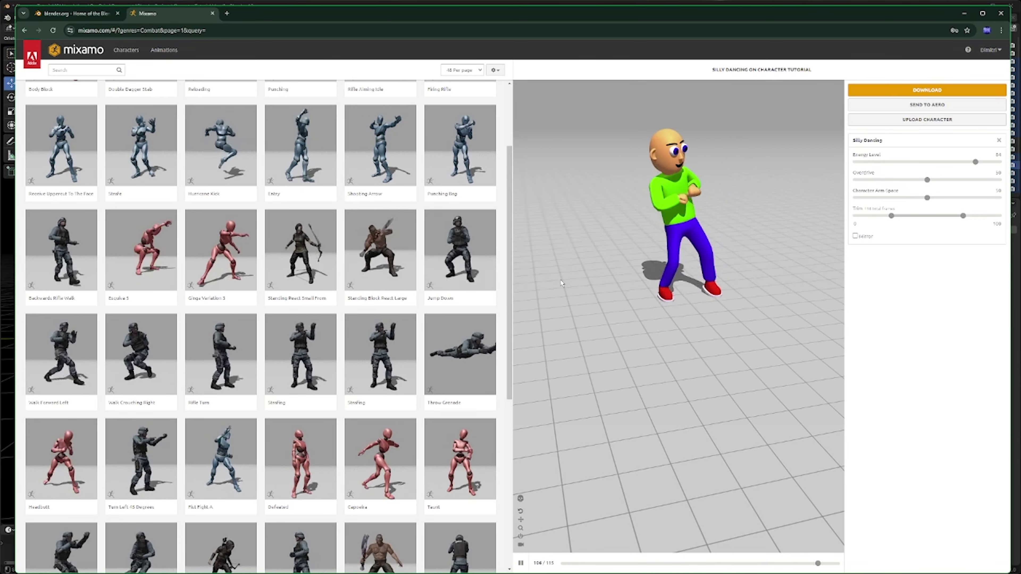
# Step: Download the animated character as FBX Binary with skin, 30 frames per second and no keyframe reduction
pyautogui.scroll(3, 504, 190)
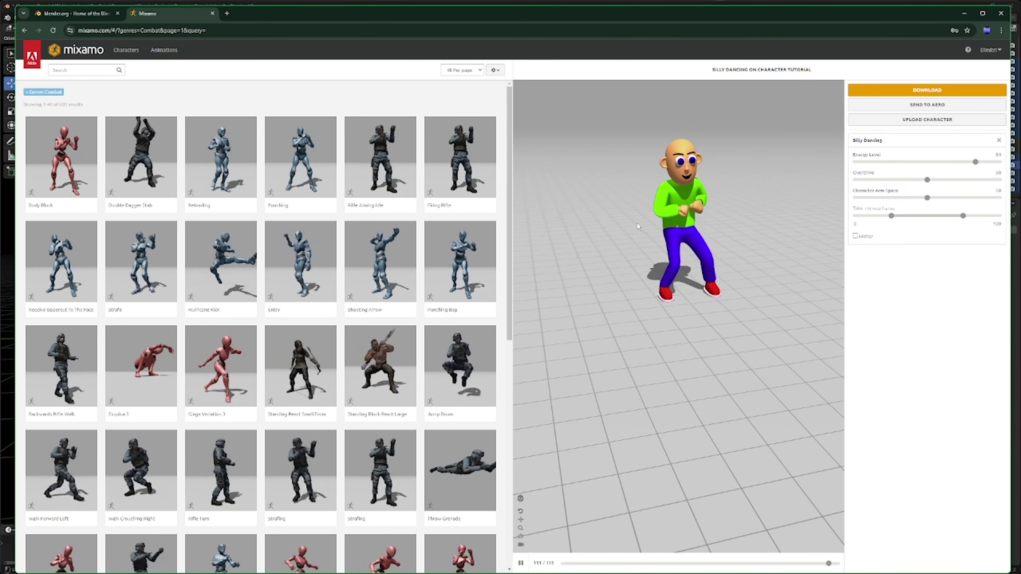
pyautogui.moveTo(750, 303)
pyautogui.mouseDown()
pyautogui.moveTo(659, 291)
pyautogui.moveTo(786, 291)
pyautogui.moveTo(735, 289)
pyautogui.mouseUp()
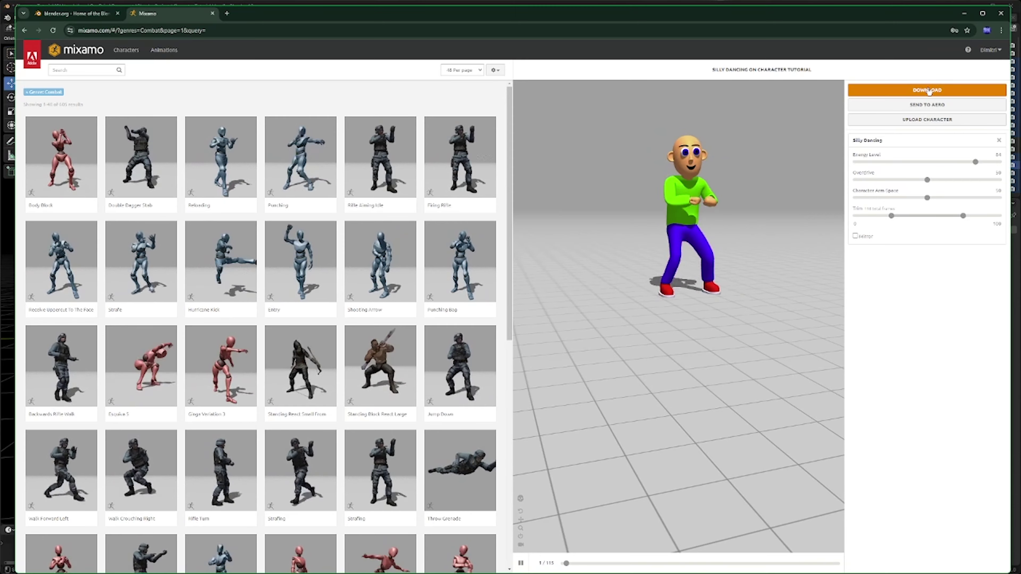
pyautogui.click(905, 91)
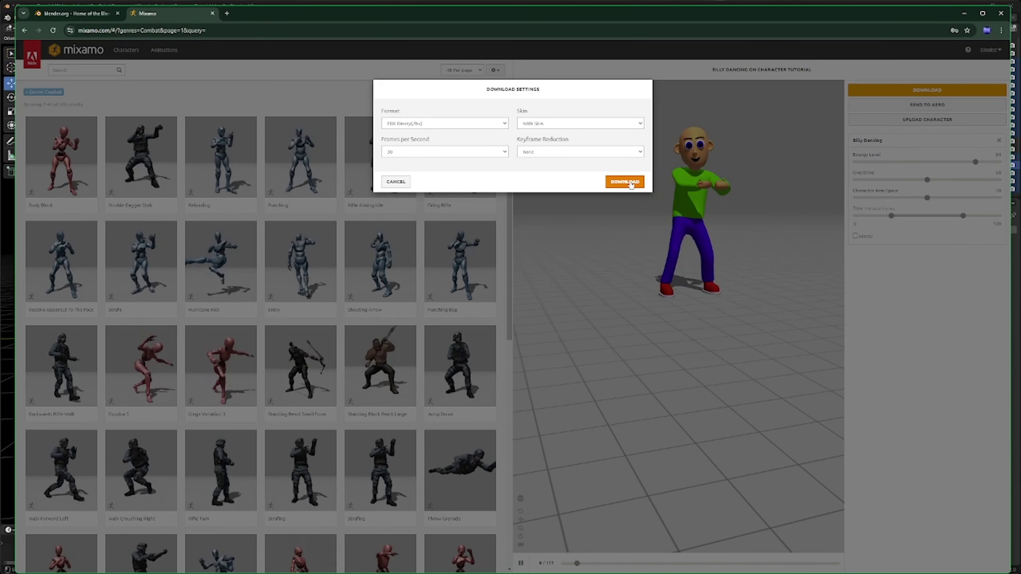
pyautogui.click(626, 182)
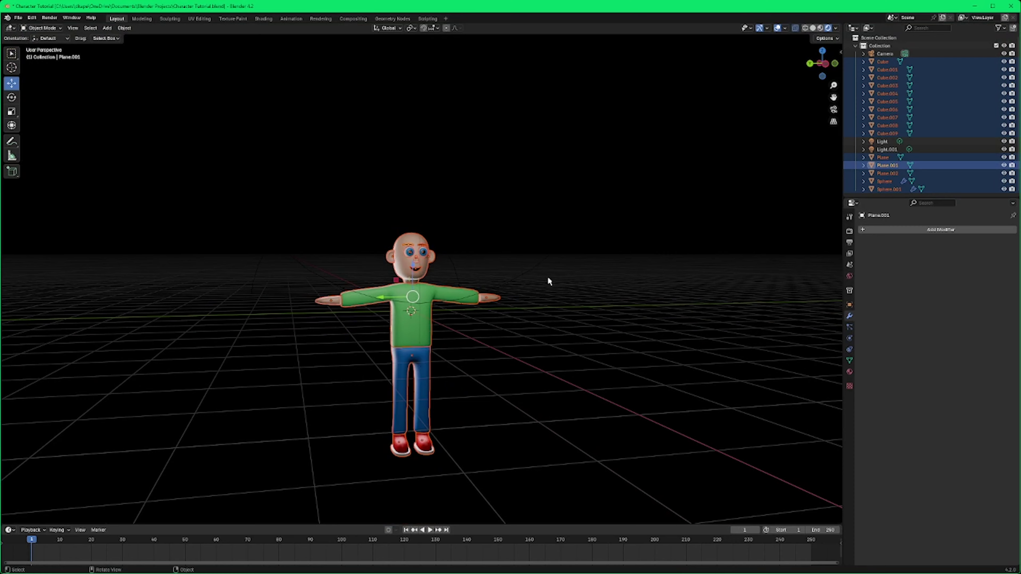
# Step: Switch to Blender and hide all the original character's cube, plane and sphere meshes, keeping the camera and lights visible
pyautogui.click(558, 297)
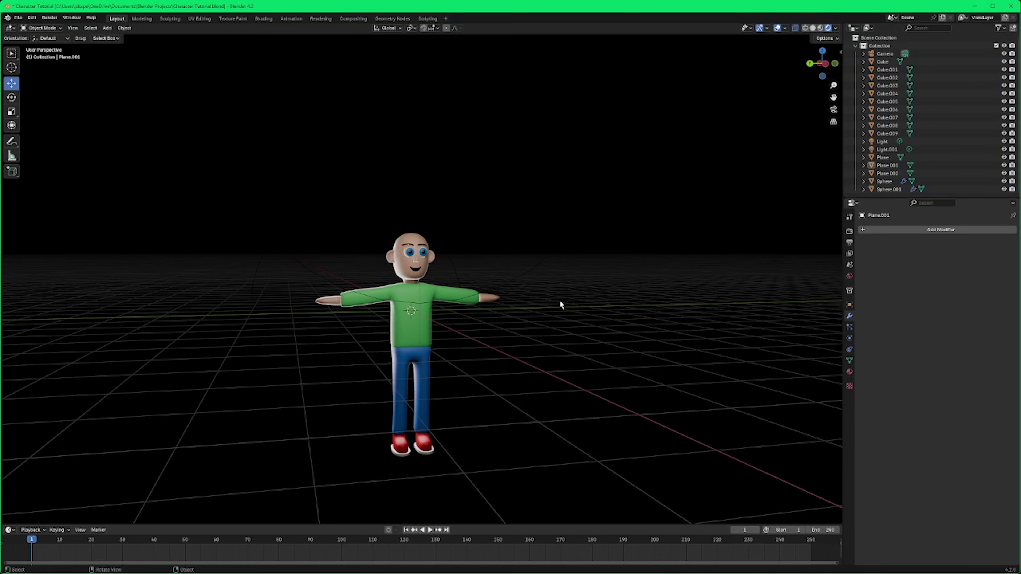
pyautogui.moveTo(559, 300); pyautogui.dragTo(563, 346, button='middle')
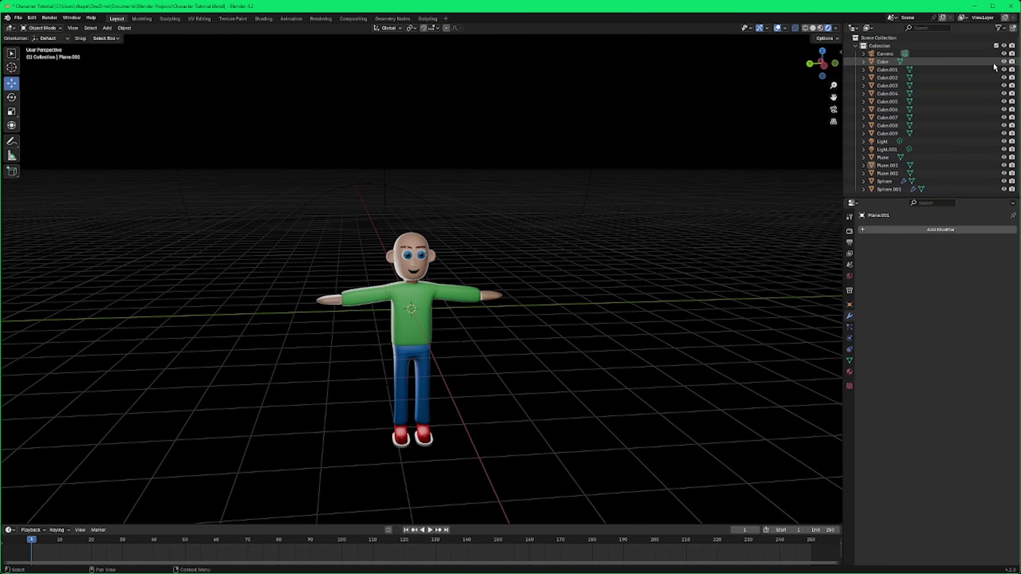
pyautogui.moveTo(1002, 62); pyautogui.dragTo(1002, 134)
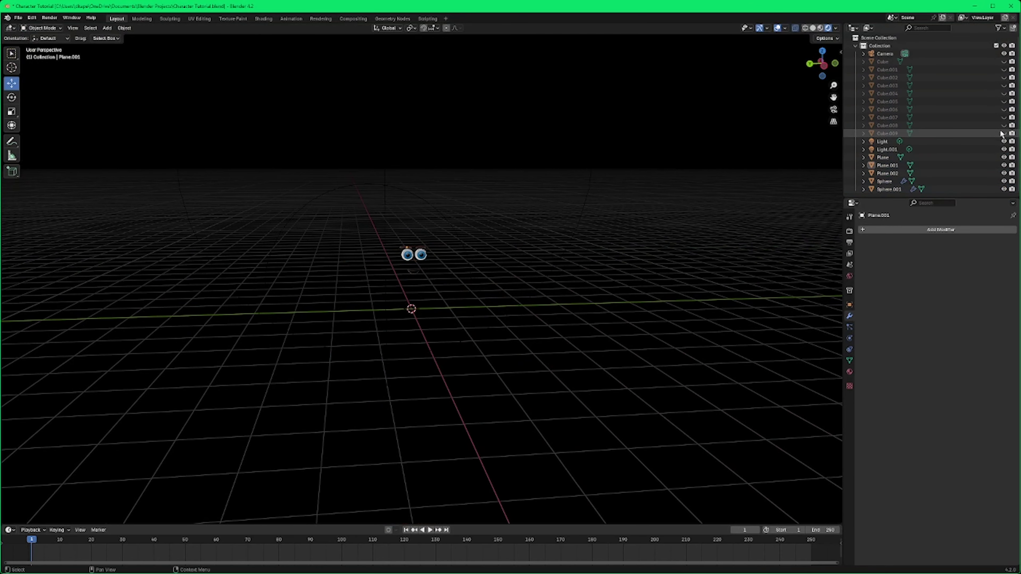
pyautogui.click(1004, 158)
pyautogui.moveTo(1004, 166); pyautogui.dragTo(1003, 192)
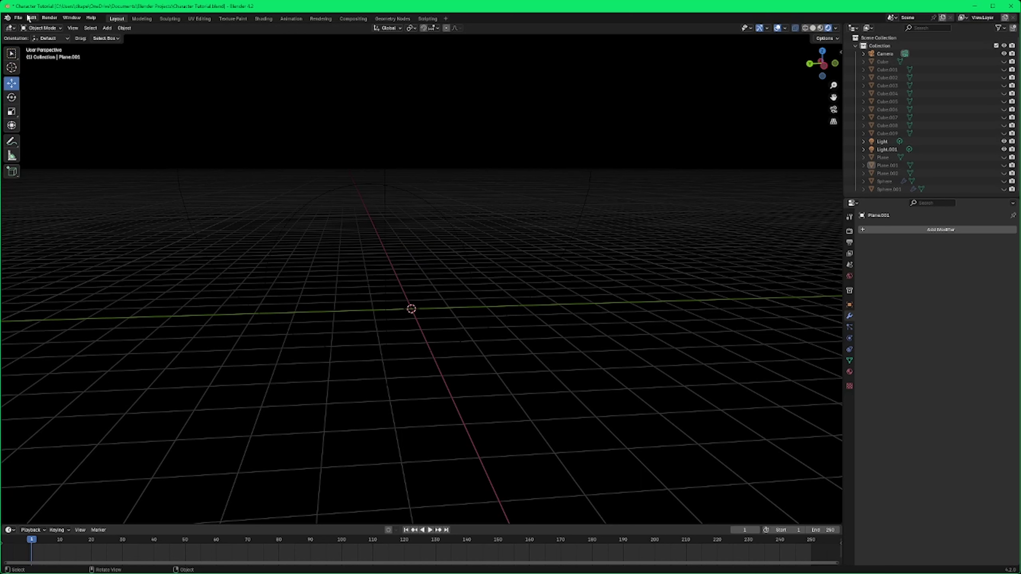
# Step: Import the Silly Dancing FBX file from the Downloads folder into the scene
pyautogui.click(18, 18)
pyautogui.moveTo(82, 131)
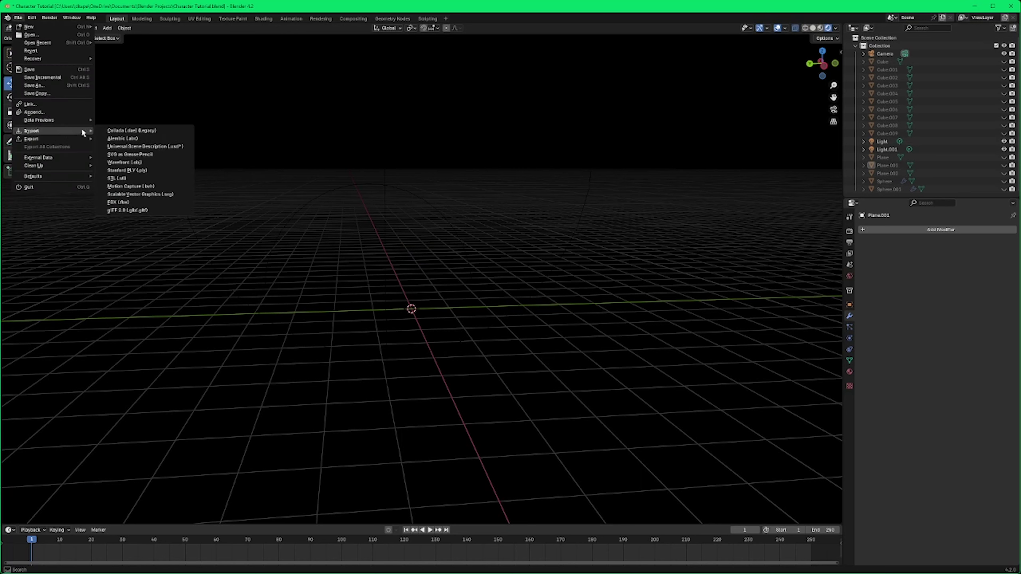
pyautogui.click(119, 202)
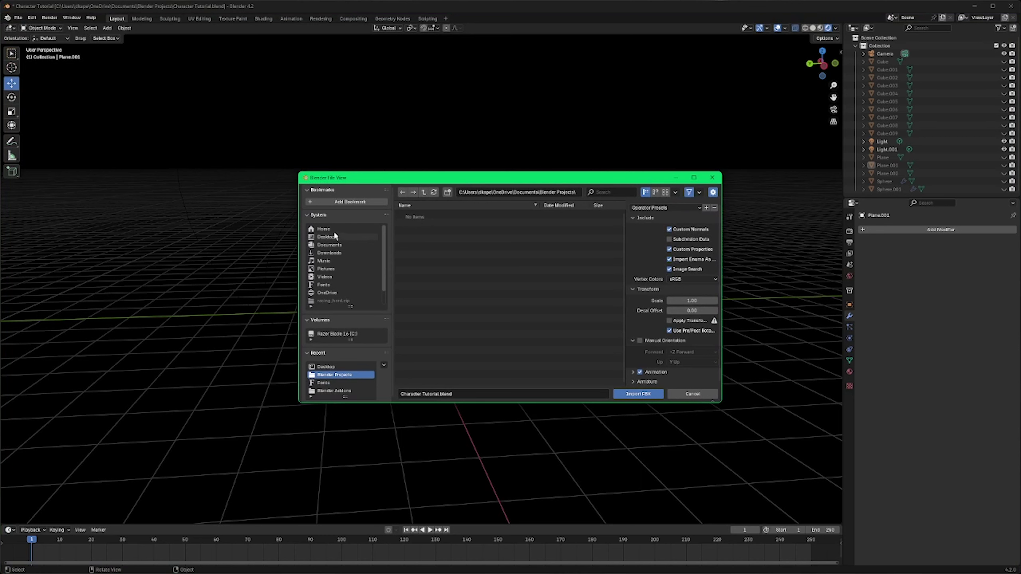
pyautogui.click(329, 253)
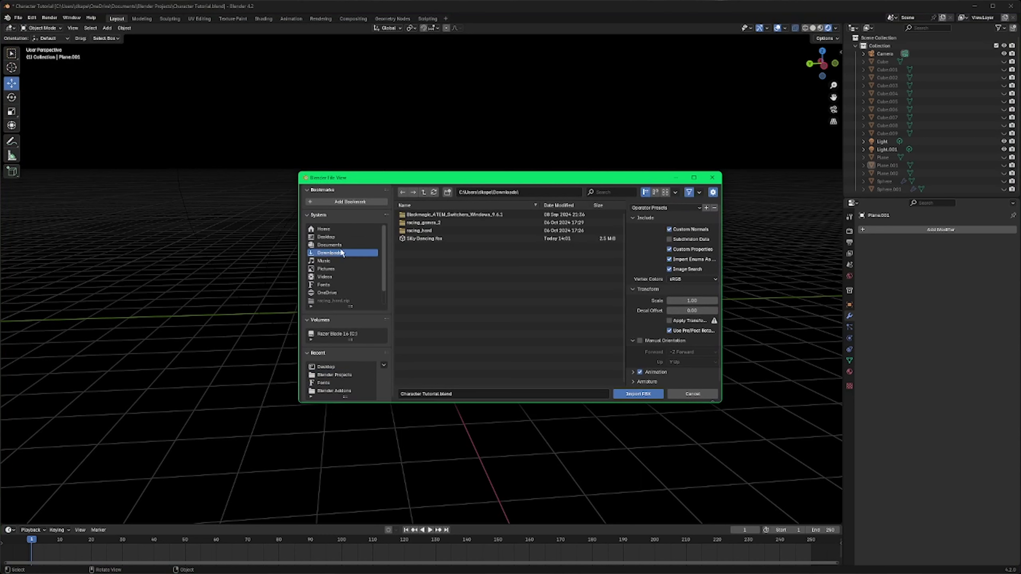
pyautogui.click(437, 239)
pyautogui.click(643, 396)
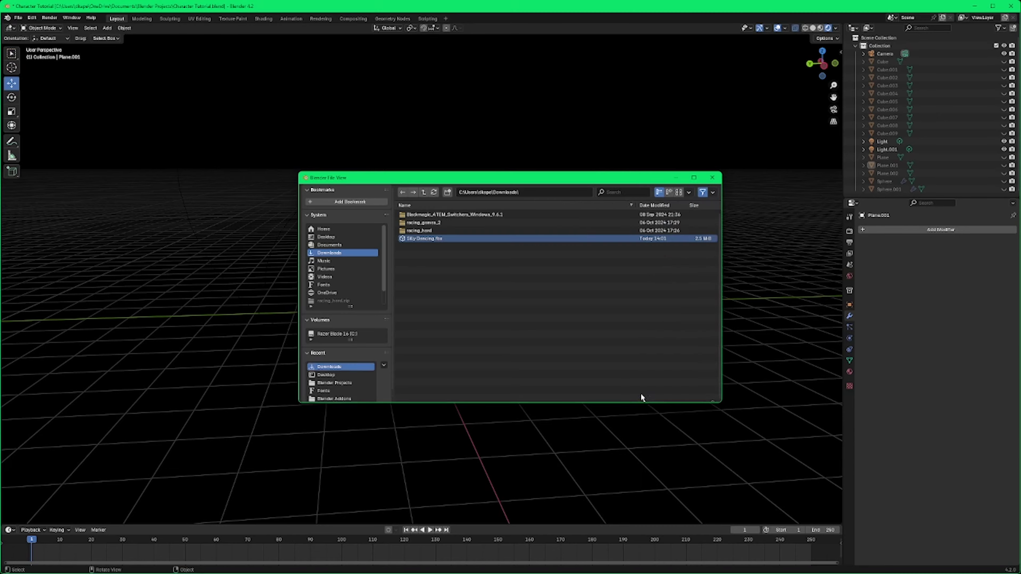
pyautogui.moveTo(647, 295); pyautogui.dragTo(554, 296, button='middle')
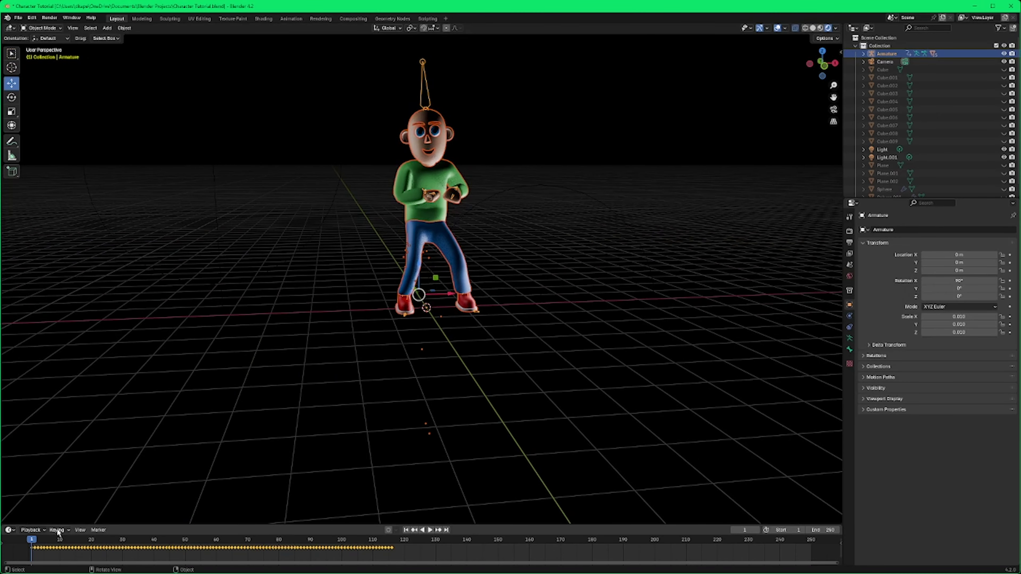
# Step: Play the imported dance animation with the armature deselected, and stop it after reviewing the motion
pyautogui.press('space')
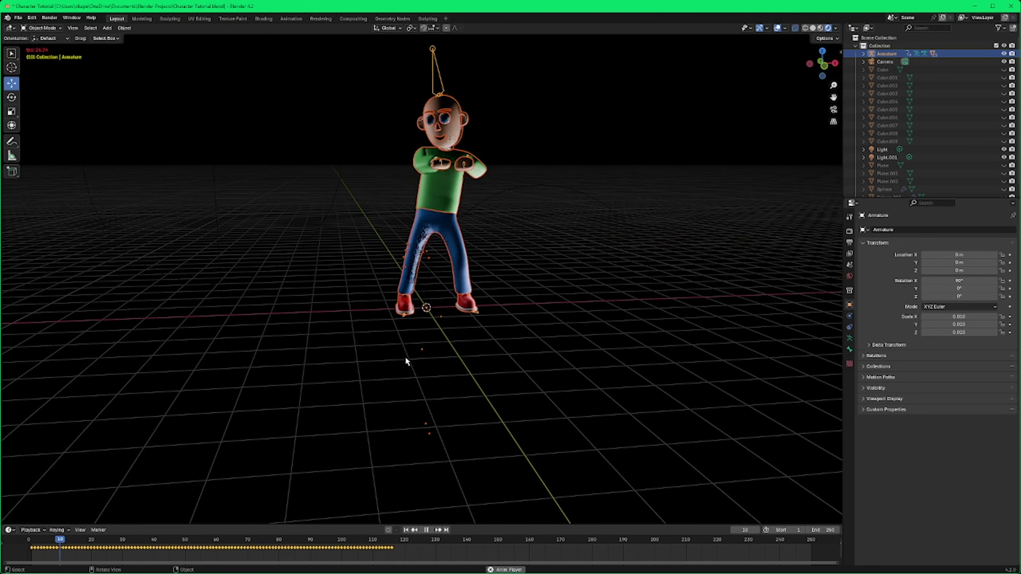
pyautogui.click(603, 380)
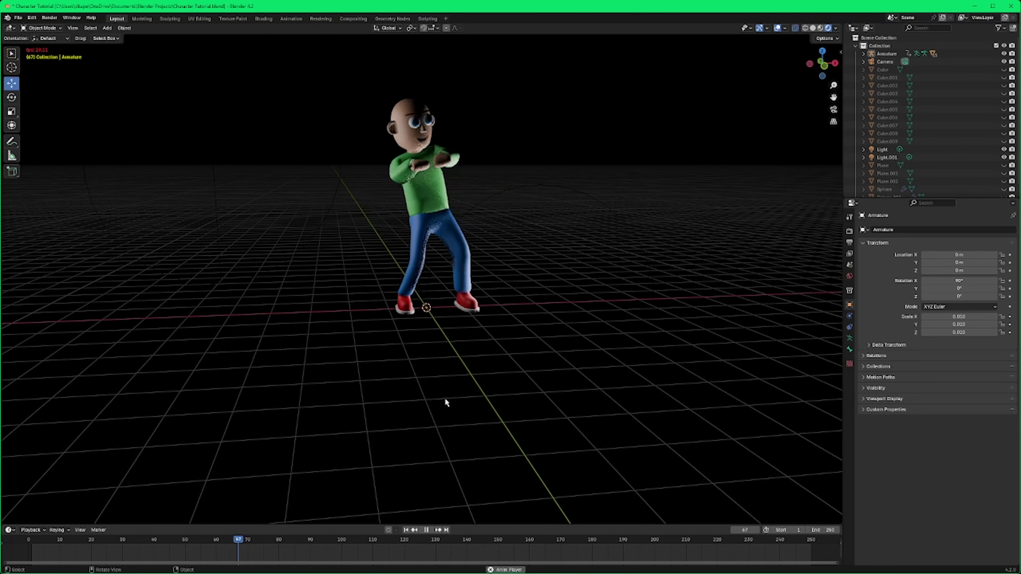
pyautogui.press('space')
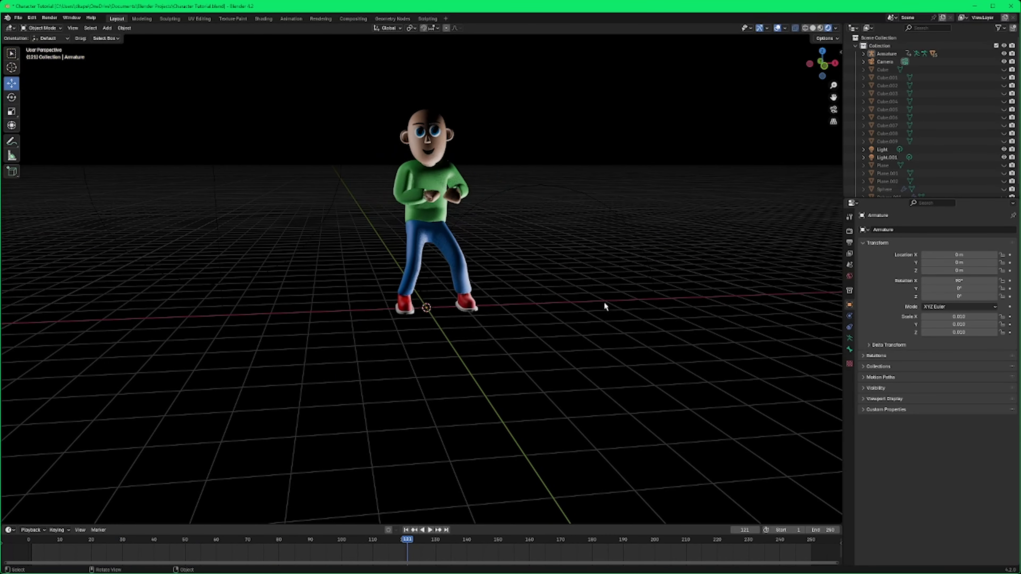
# Step: Move the point light Light.001 in the negative X direction to light the front of the dancing character
pyautogui.moveTo(603, 306); pyautogui.dragTo(605, 215, button='middle')
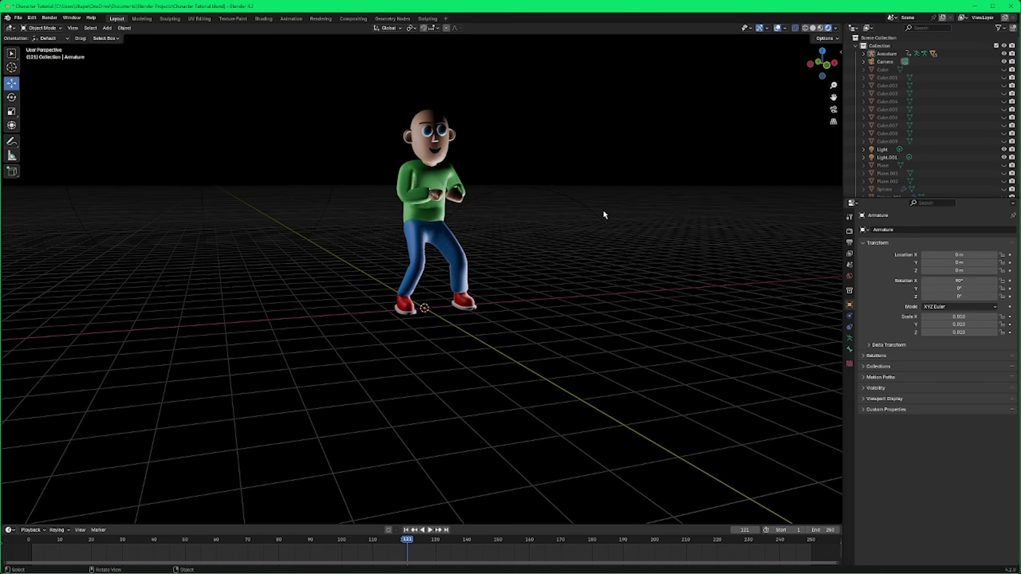
pyautogui.click(594, 212)
pyautogui.moveTo(524, 268); pyautogui.dragTo(506, 158)
pyautogui.moveTo(506, 158); pyautogui.dragTo(472, 262, button='middle')
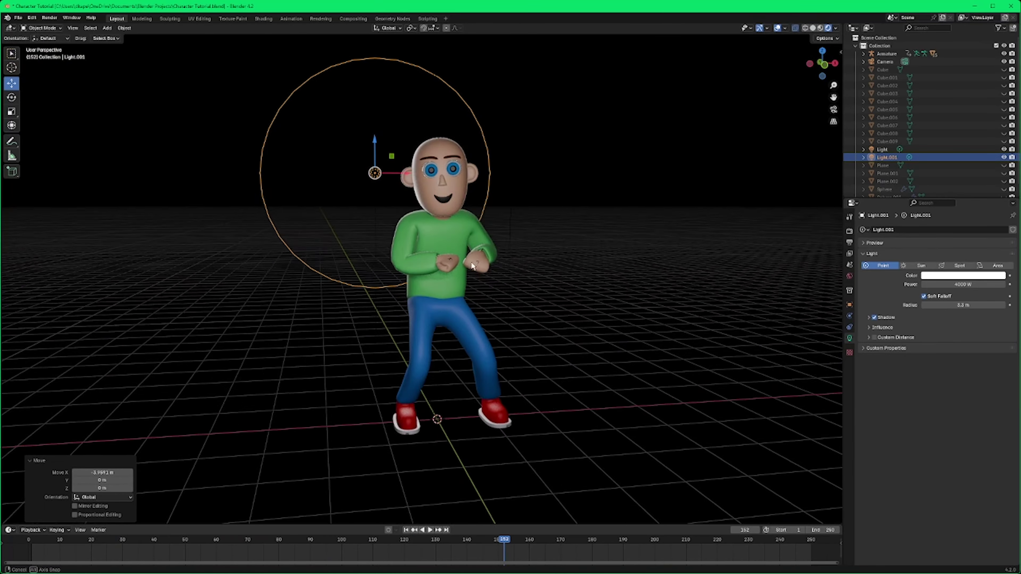
pyautogui.moveTo(472, 263); pyautogui.dragTo(472, 266, button='middle')
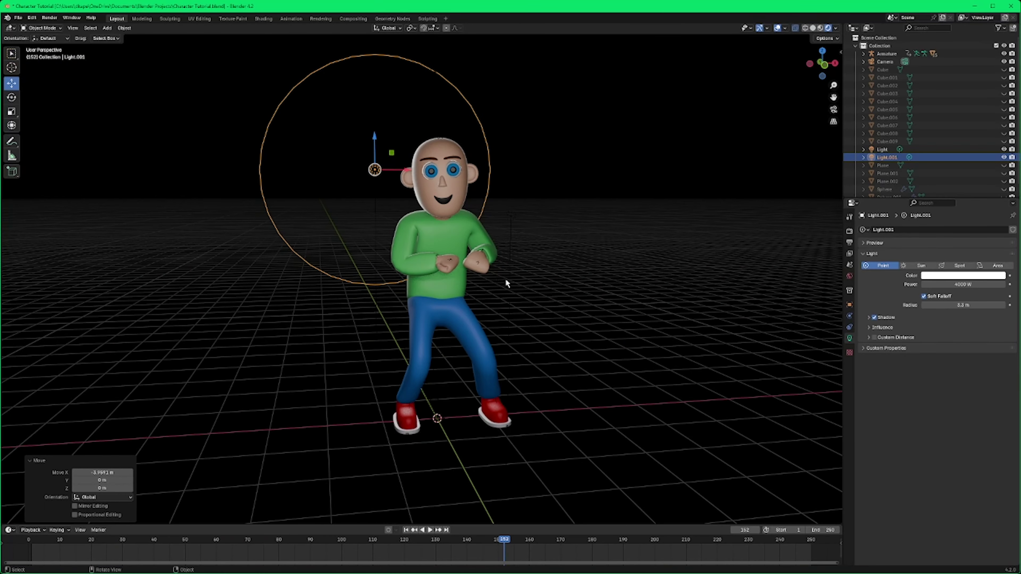
pyautogui.scroll(1, 522, 277)
pyautogui.keyDown('shift'); pyautogui.moveTo(586, 269); pyautogui.dragTo(573, 303, button='middle'); pyautogui.keyUp('shift')
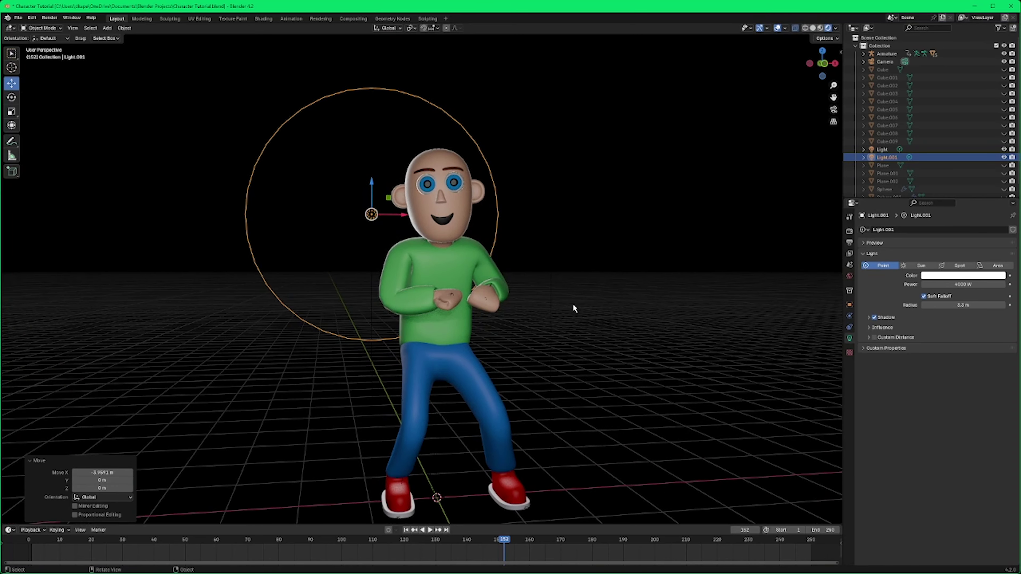
# Step: Change the sweater material's base color to a bluish green, trying red first, and inspect the pants' material
pyautogui.click(478, 262)
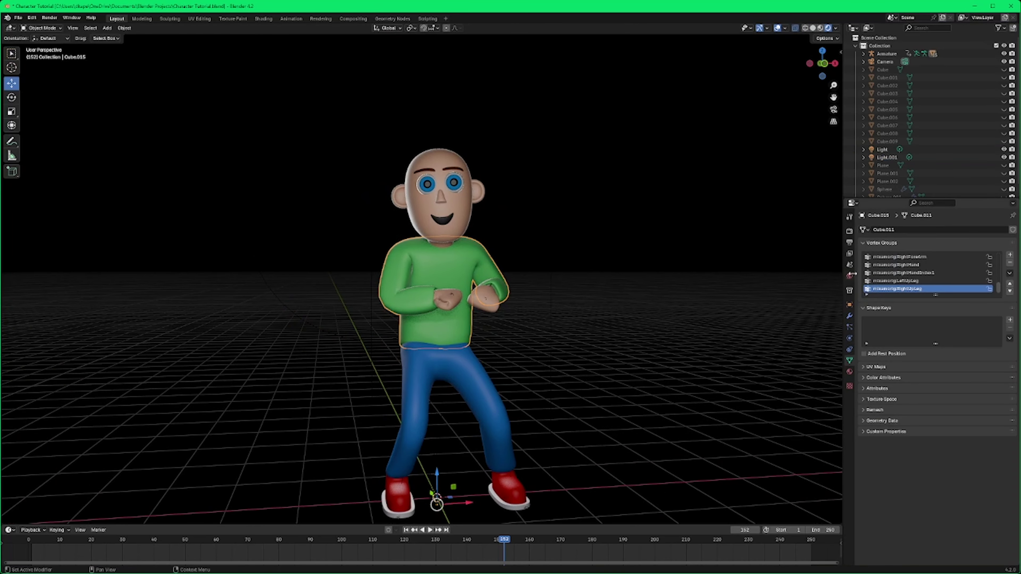
pyautogui.click(849, 316)
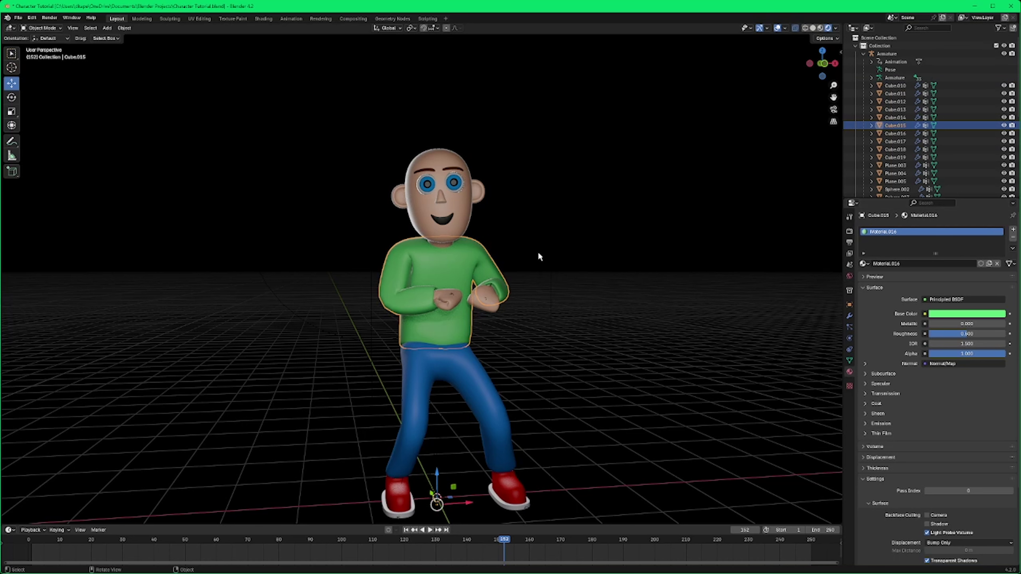
pyautogui.moveTo(590, 368); pyautogui.dragTo(615, 360, button='middle')
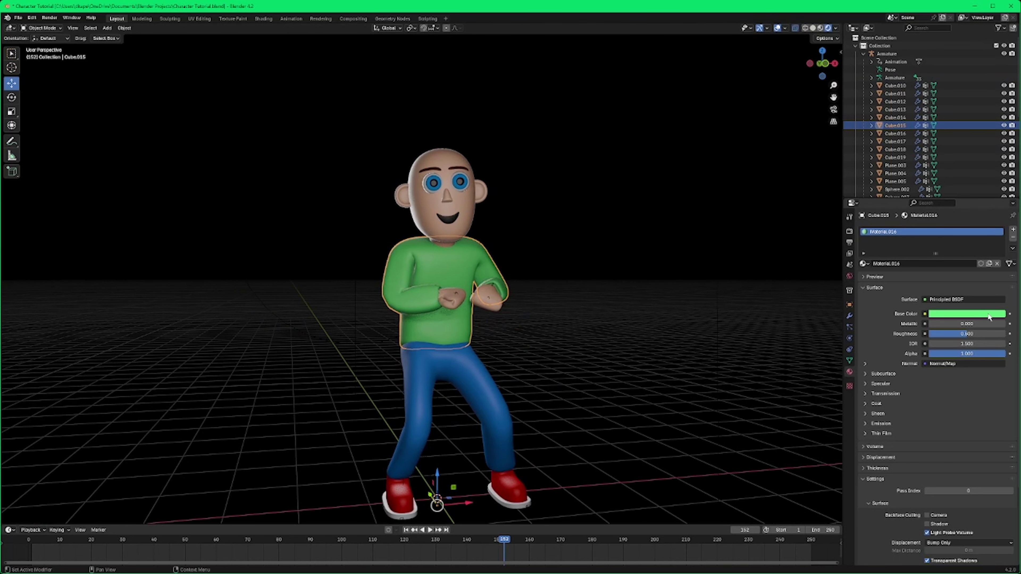
pyautogui.click(986, 317)
pyautogui.moveTo(972, 241); pyautogui.dragTo(959, 258)
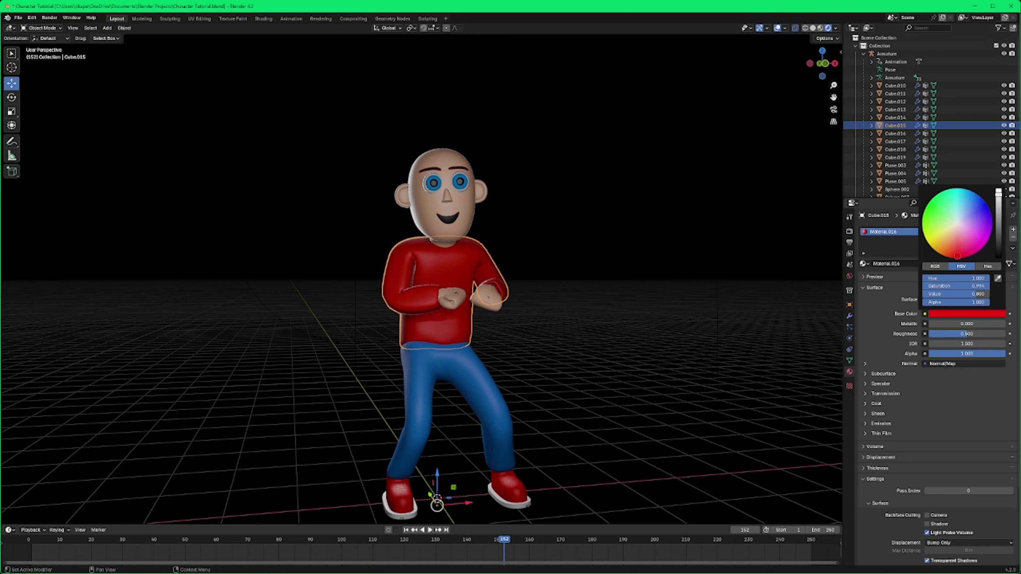
pyautogui.moveTo(957, 255); pyautogui.dragTo(946, 205)
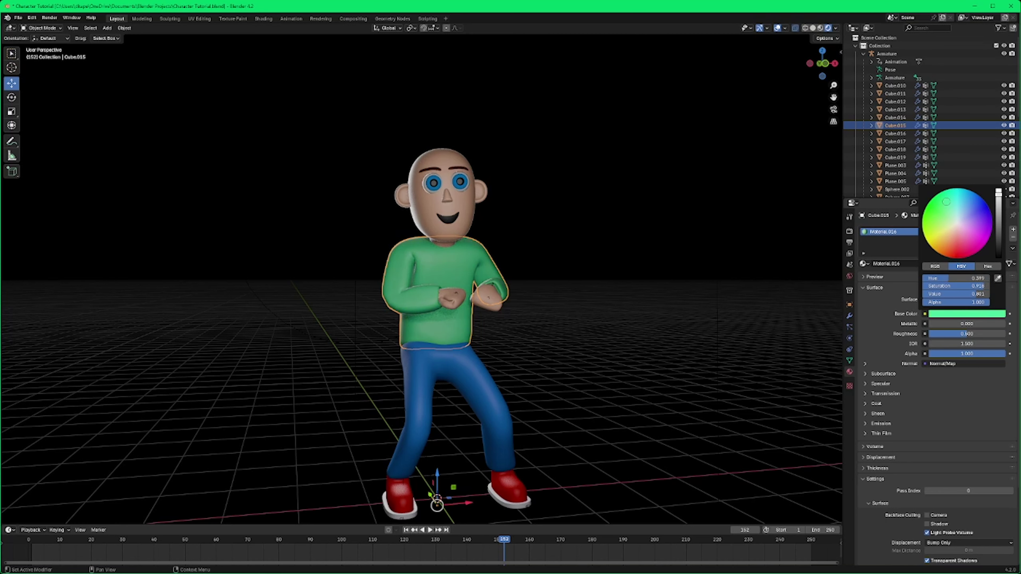
pyautogui.click(643, 393)
pyautogui.click(482, 398)
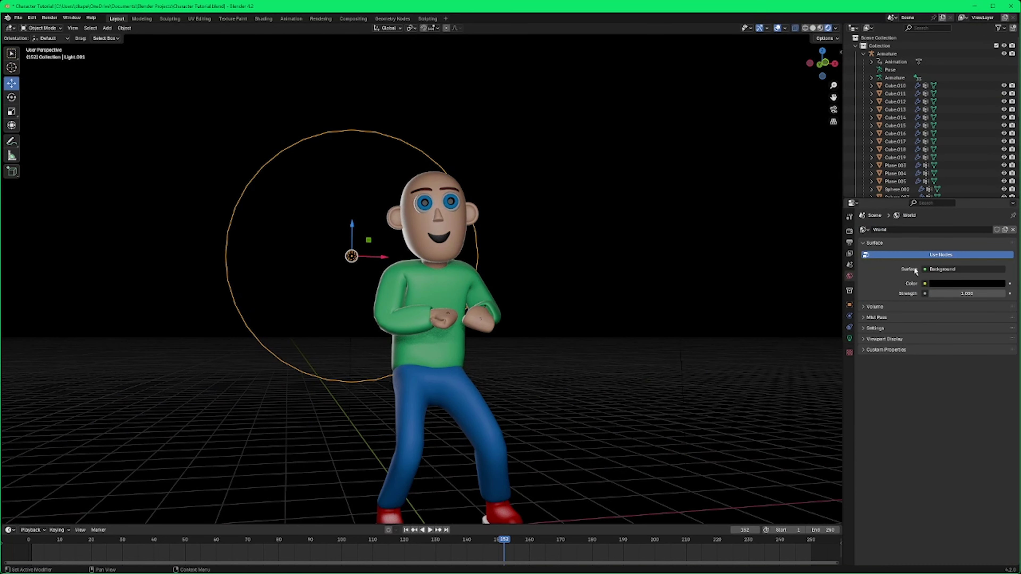
# Step: Add a mesh plane under the character's feet and scale it up into a large floor
pyautogui.scroll(-3, 520, 329)
pyautogui.moveTo(529, 349); pyautogui.dragTo(540, 353, button='middle')
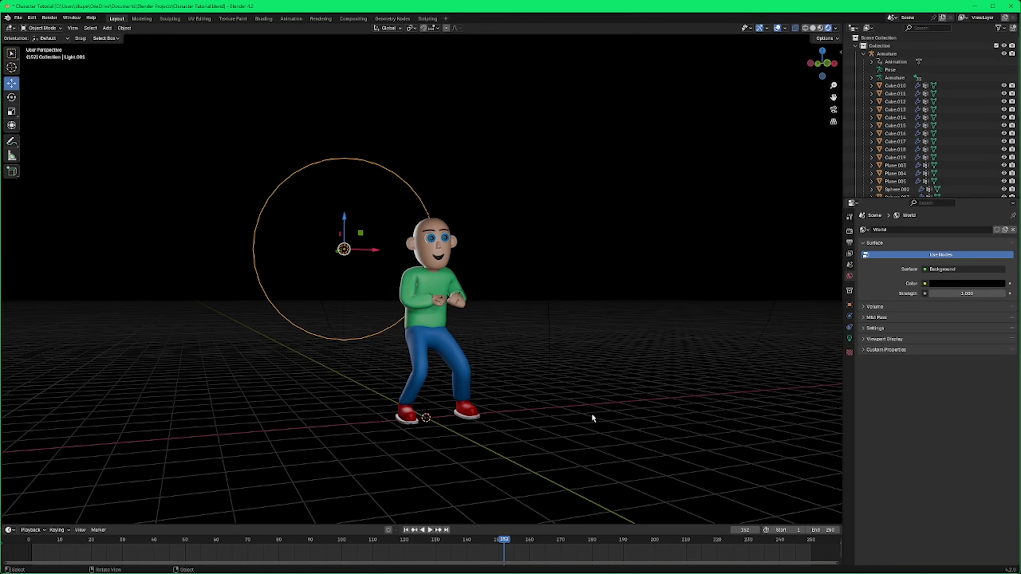
pyautogui.hotkey('shift', 'a')
pyautogui.moveTo(591, 409)
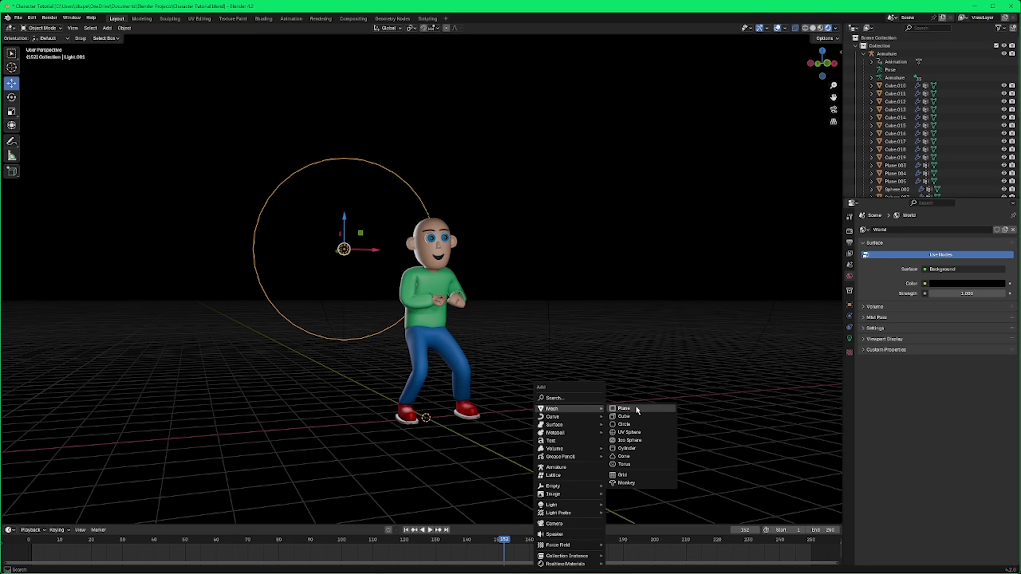
pyautogui.click(636, 408)
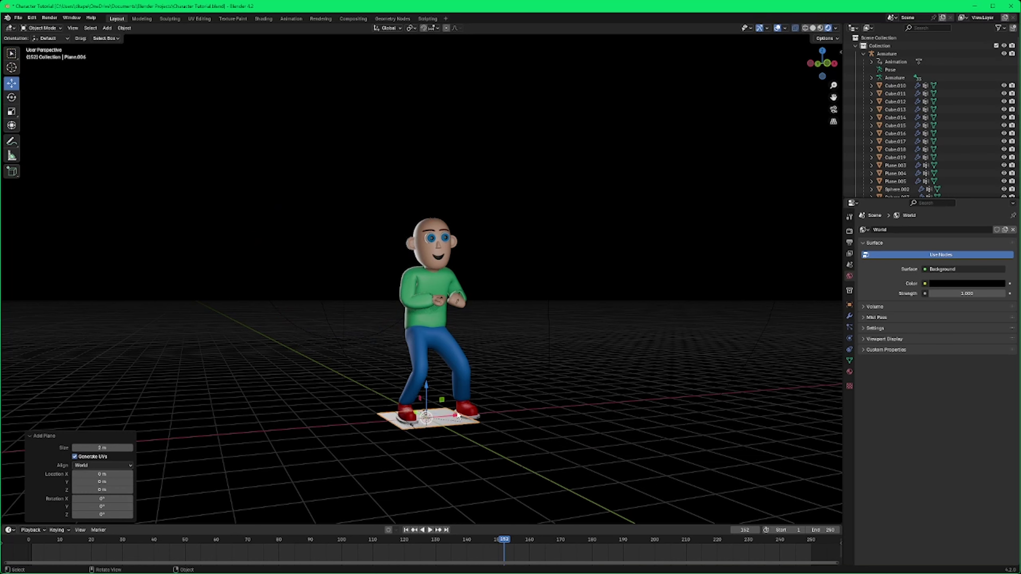
pyautogui.press('s')
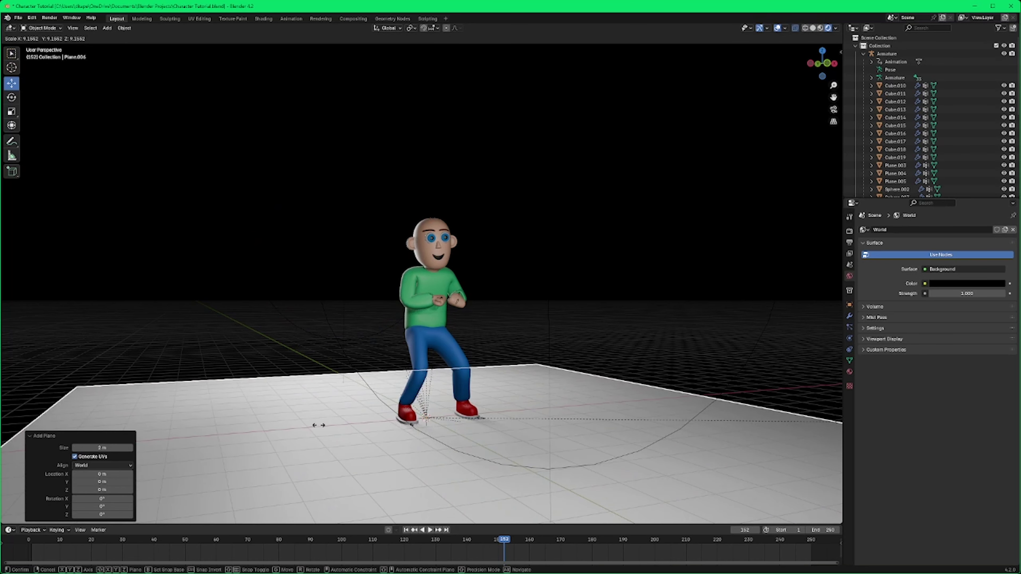
pyautogui.click(474, 411)
pyautogui.click(712, 299)
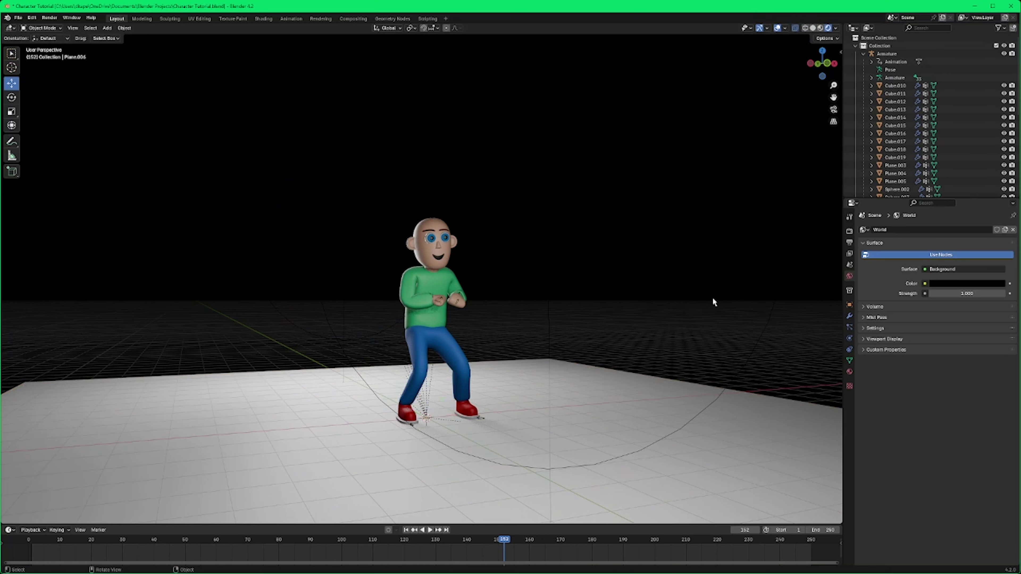
# Step: Give the floor plane a new material with a roughness of 0.142 and a golden yellow base color
pyautogui.click(580, 463)
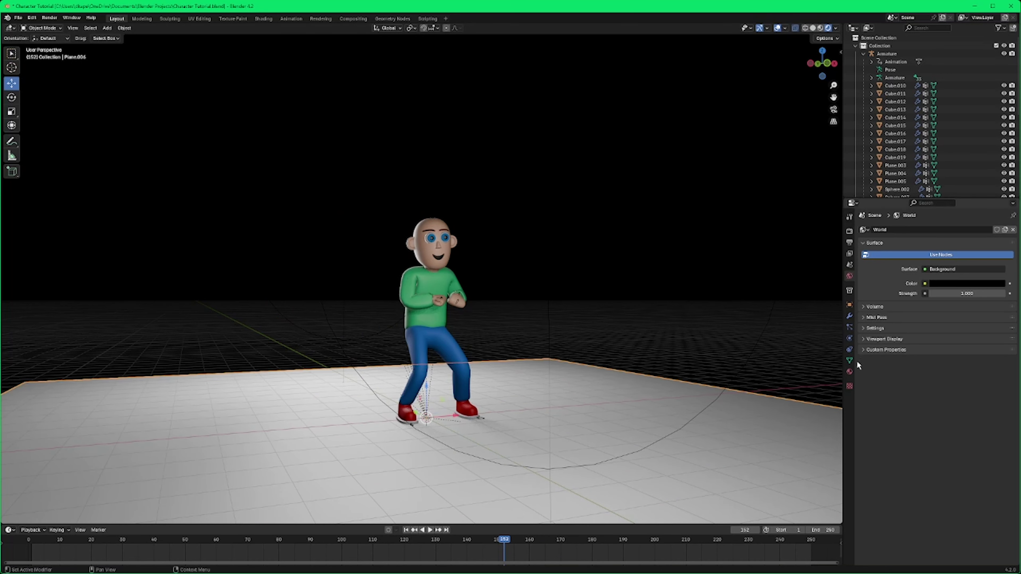
pyautogui.click(850, 370)
pyautogui.click(958, 264)
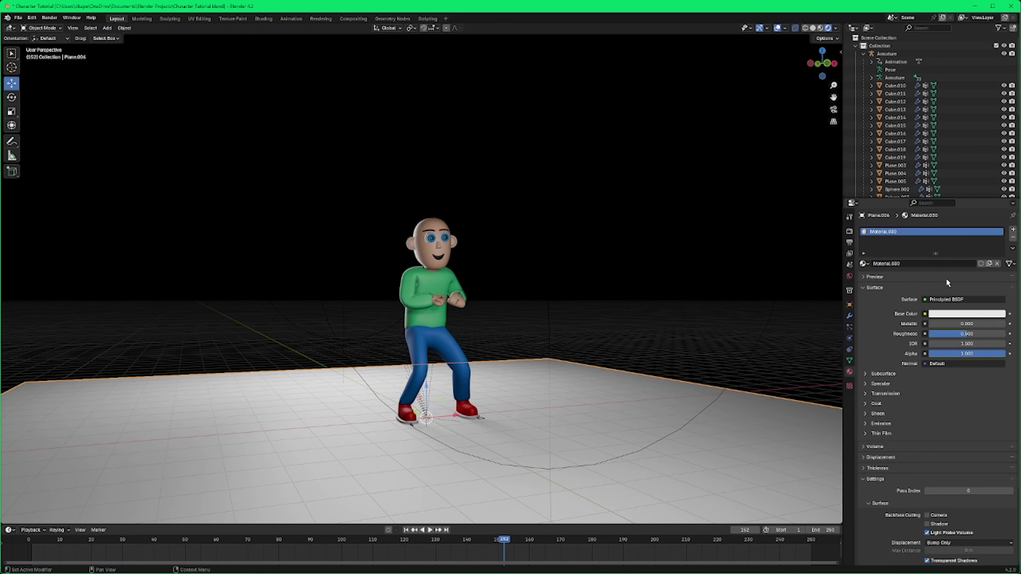
pyautogui.moveTo(966, 334); pyautogui.dragTo(940, 334)
pyautogui.click(960, 316)
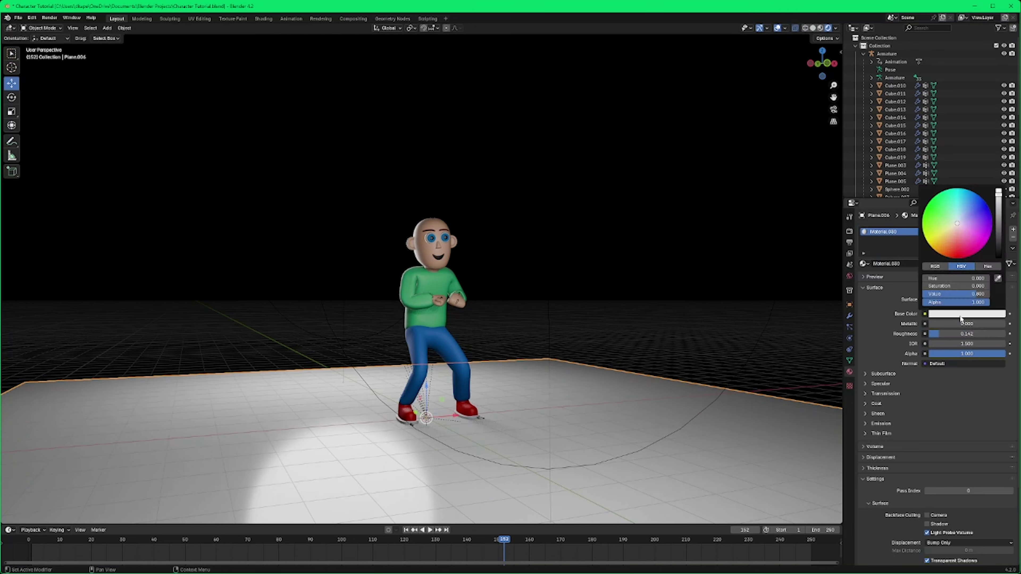
pyautogui.moveTo(957, 228); pyautogui.dragTo(936, 240)
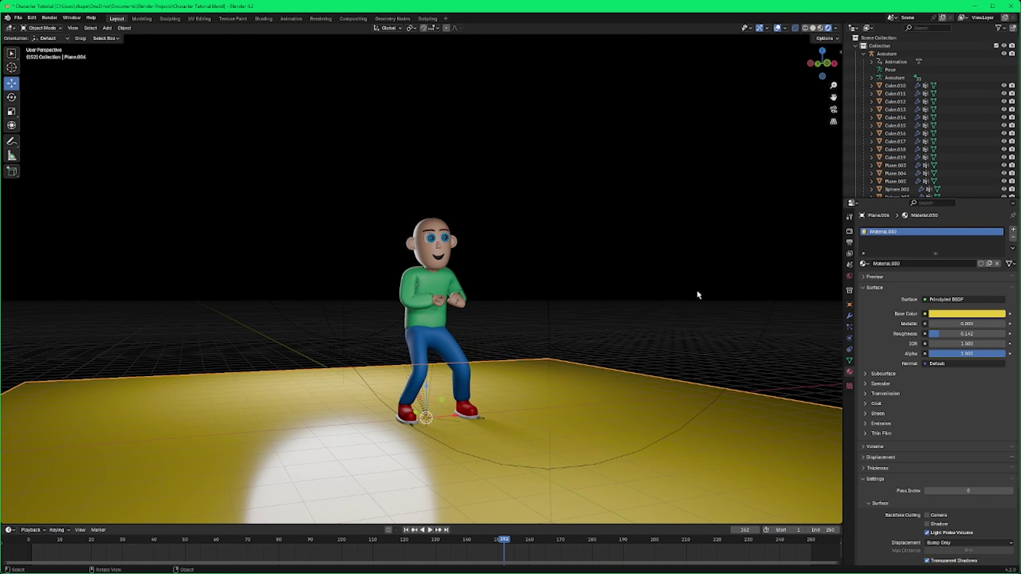
# Step: Brighten the world background from black to a muted brownish yellow that matches the floor
pyautogui.click(849, 277)
pyautogui.click(945, 283)
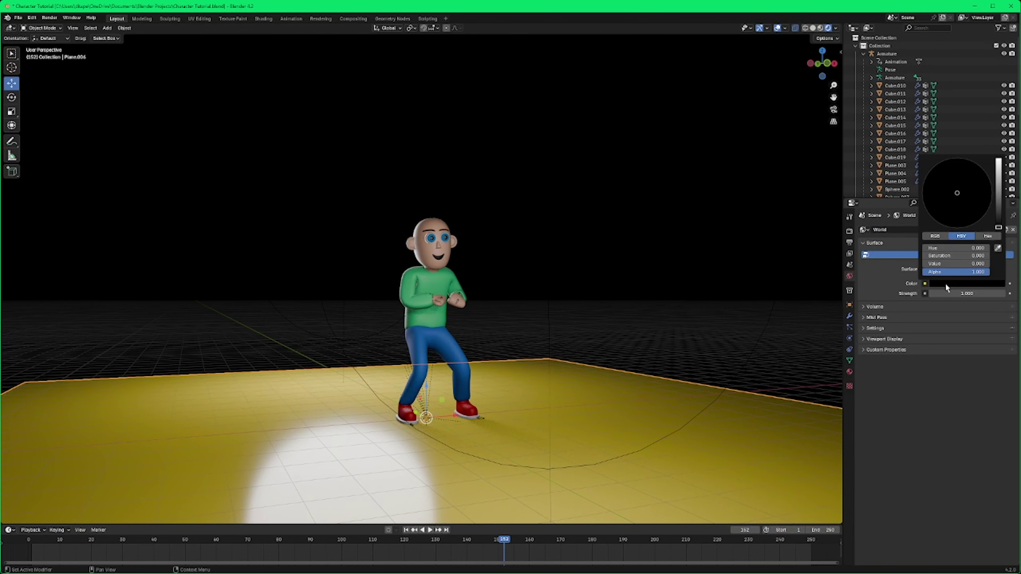
pyautogui.moveTo(998, 228)
pyautogui.mouseDown()
pyautogui.moveTo(998, 159)
pyautogui.moveTo(998, 203)
pyautogui.moveTo(947, 206)
pyautogui.moveTo(998, 193)
pyautogui.mouseUp()
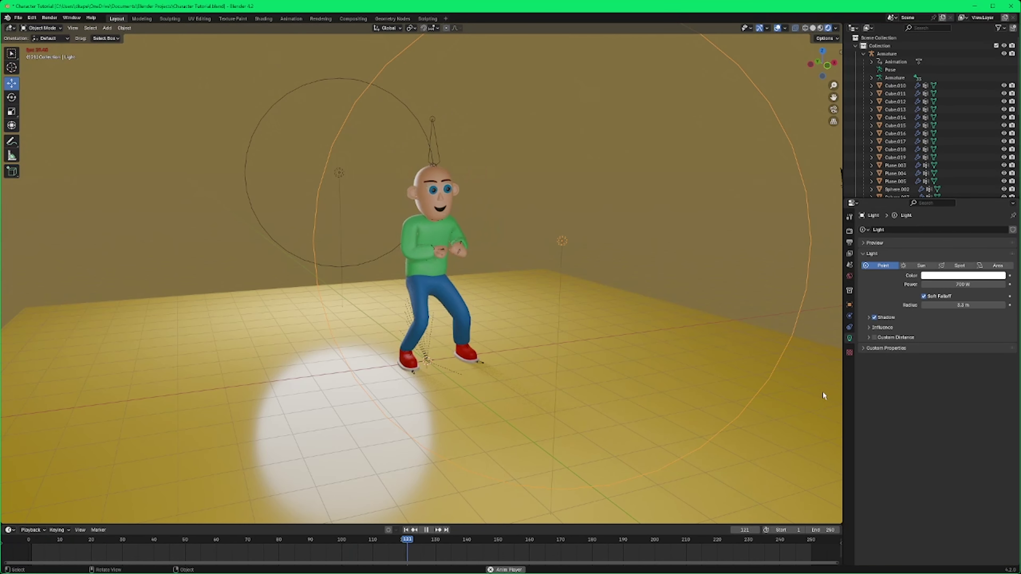
# Step: Stop the animation playback and return the timeline to frame 0
pyautogui.press('space')
pyautogui.moveTo(60, 541); pyautogui.dragTo(27, 541)
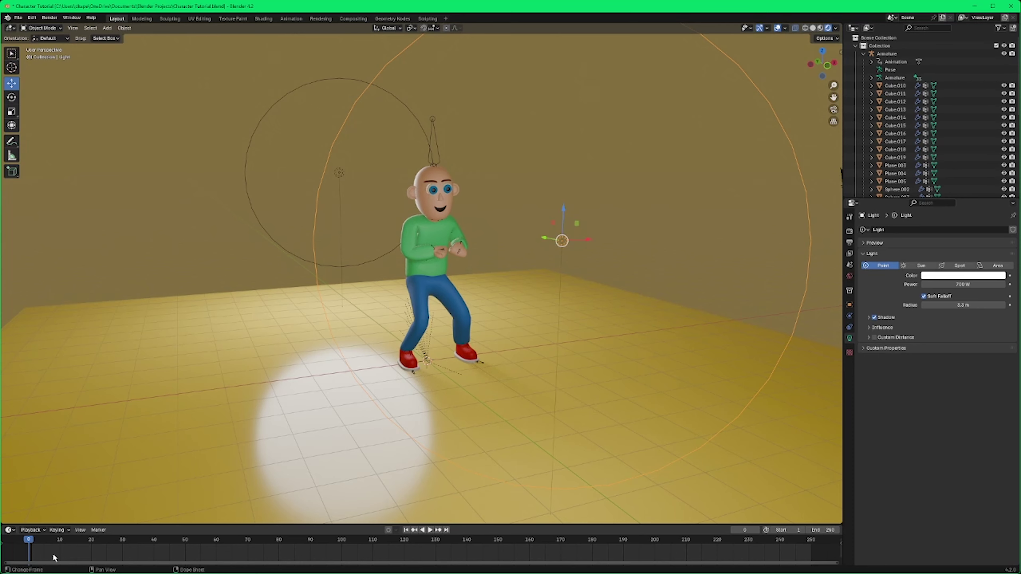
pyautogui.press('g')
pyautogui.click(442, 398)
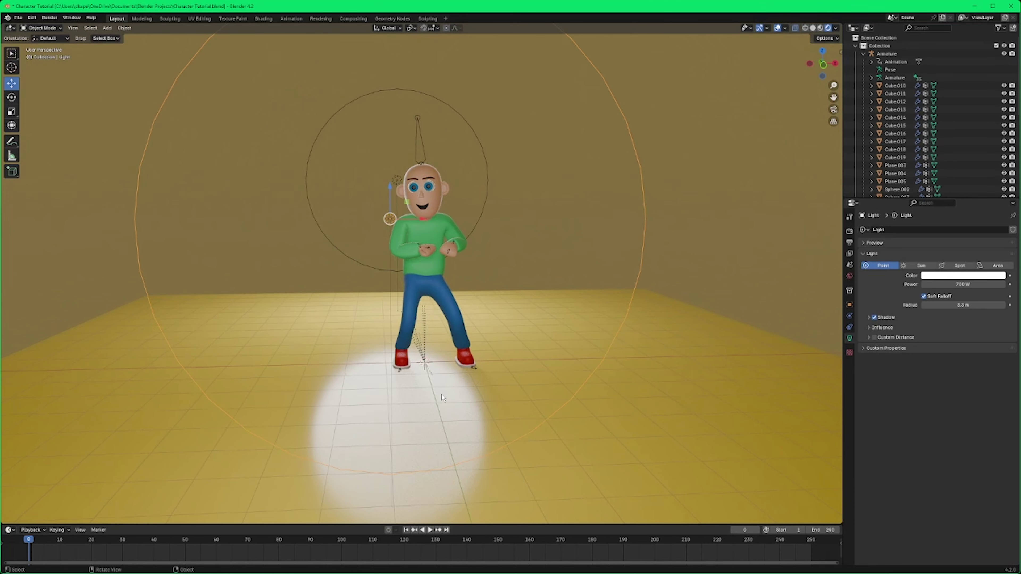
# Step: Examine the lit character, floor and background from several angles and distances
pyautogui.scroll(2, 440, 408)
pyautogui.keyDown('shift'); pyautogui.moveTo(493, 375); pyautogui.dragTo(517, 392, button='middle'); pyautogui.keyUp('shift')
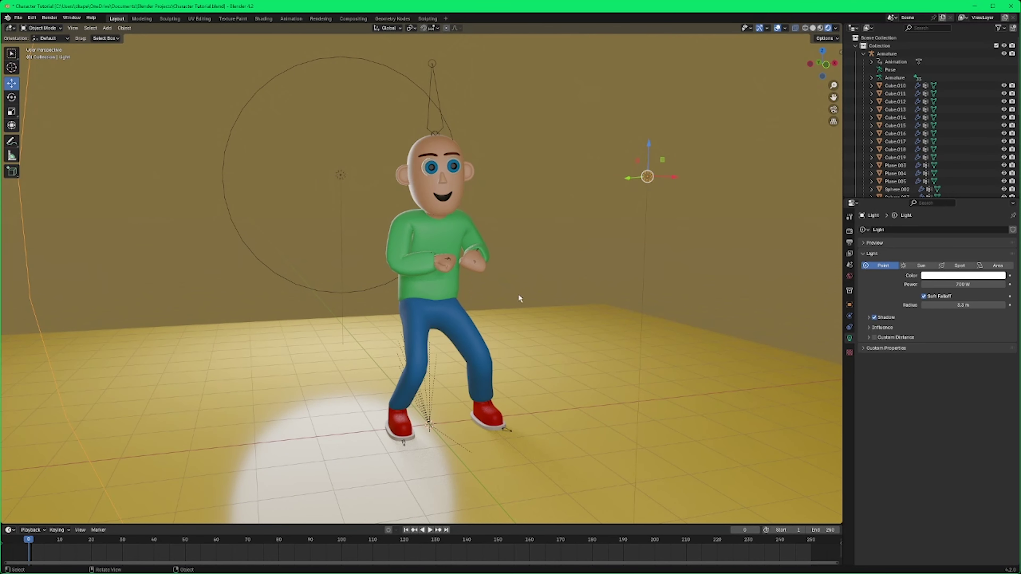
pyautogui.scroll(4, 518, 294)
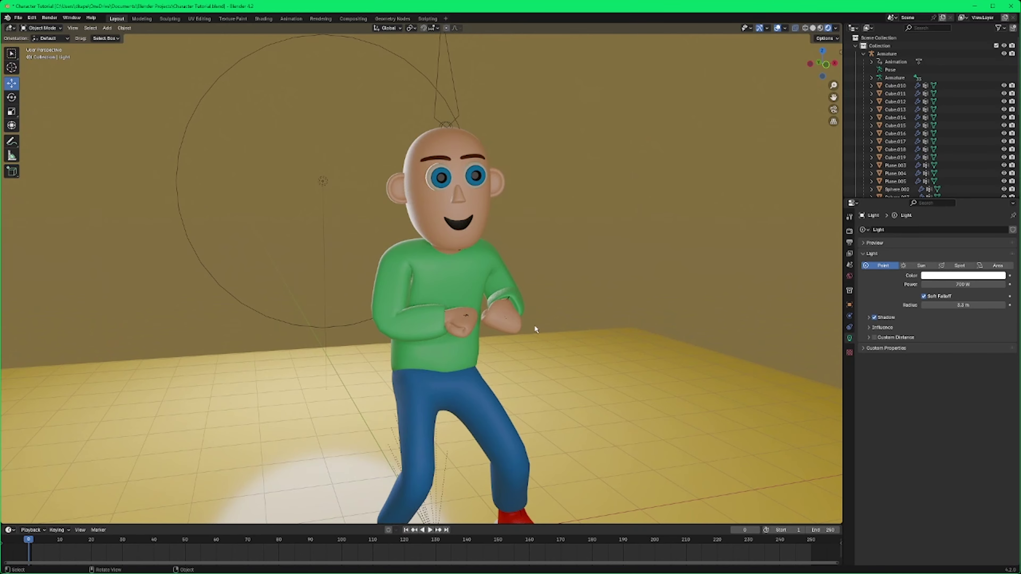
pyautogui.moveTo(533, 326); pyautogui.dragTo(575, 332, button='middle')
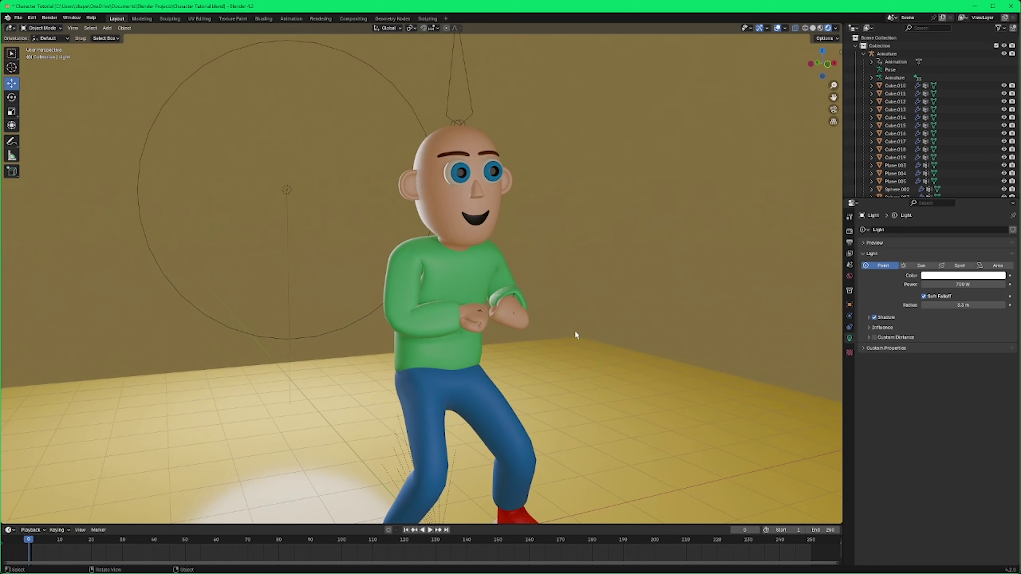
pyautogui.scroll(2, 574, 332)
pyautogui.scroll(-3, 573, 331)
pyautogui.scroll(-4, 573, 331)
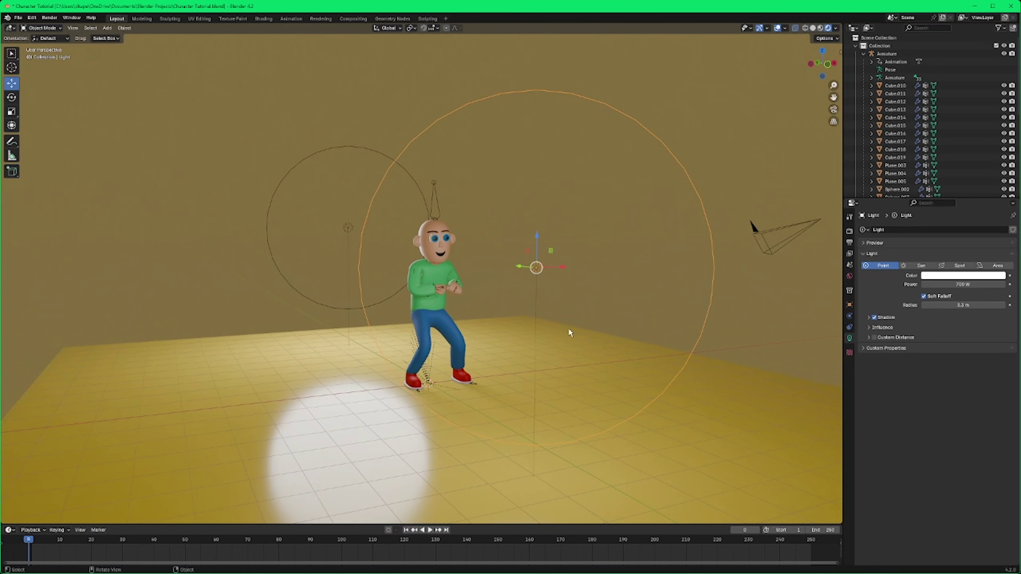
pyautogui.scroll(4, 567, 328)
pyautogui.scroll(-1, 549, 354)
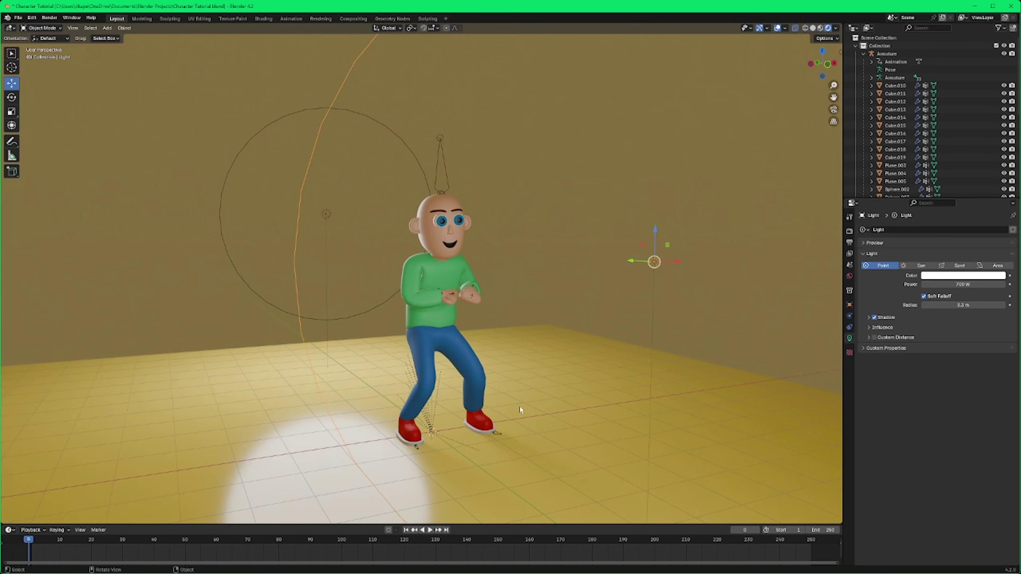
pyautogui.moveTo(519, 407); pyautogui.dragTo(439, 408, button='middle')
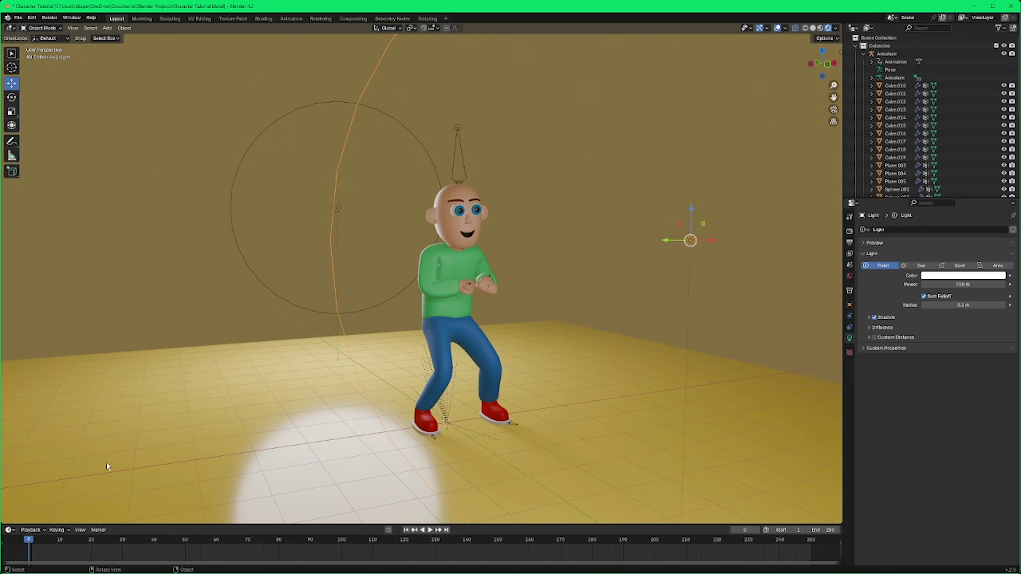
pyautogui.press('space')
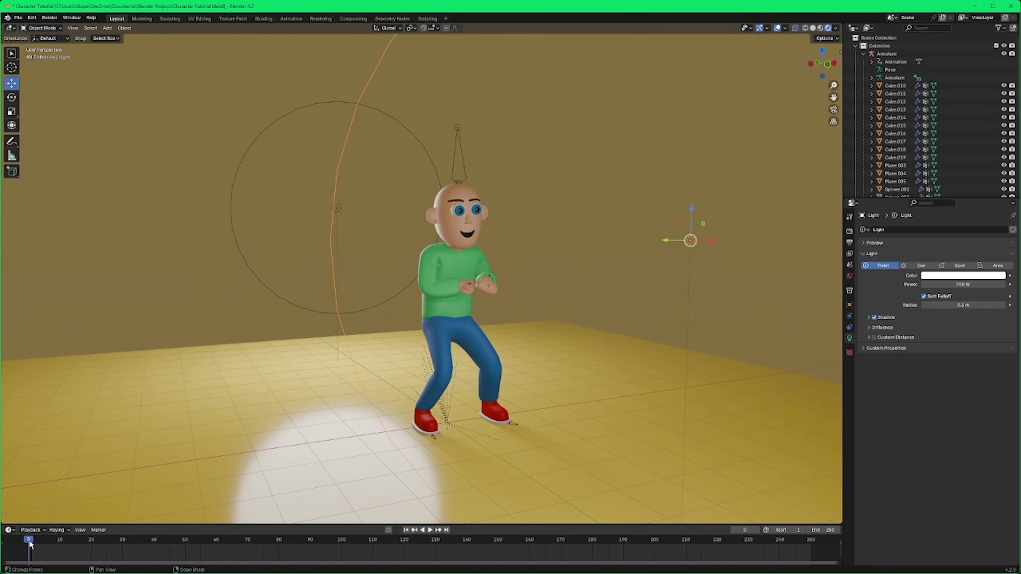